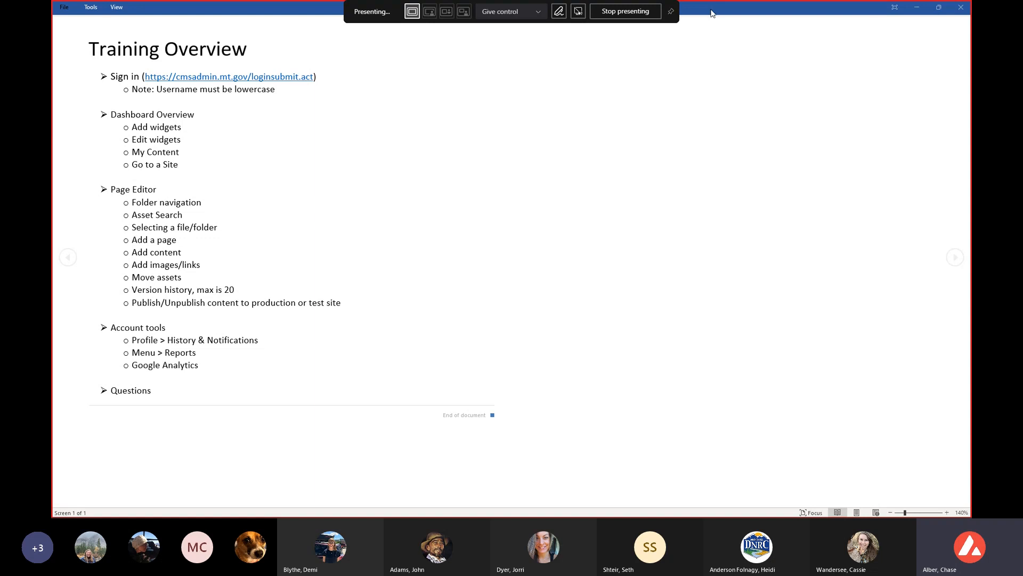
Switch to the Cascade CMS login page in the browser and sign in with the saved credentials.
drag(712, 9, 768, 516)
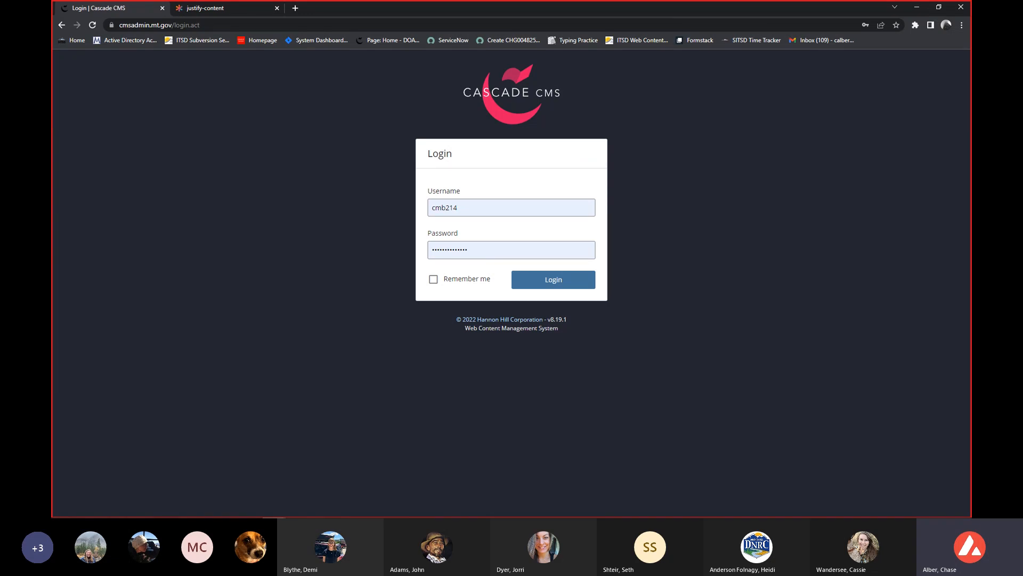
click(537, 208)
click(781, 221)
click(557, 283)
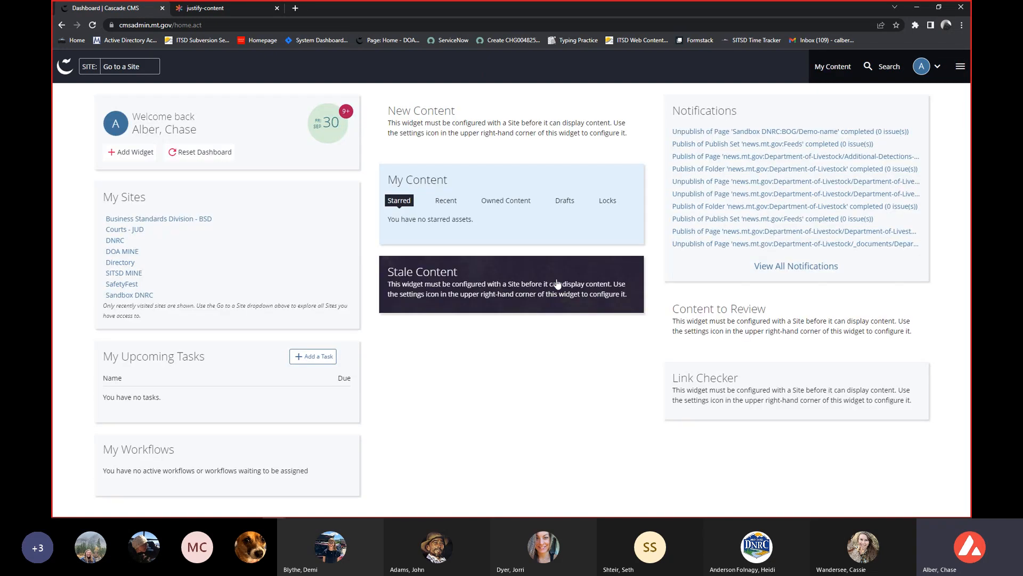
Open the Users, Groups, & Roles administration page.
click(960, 66)
click(761, 143)
click(118, 176)
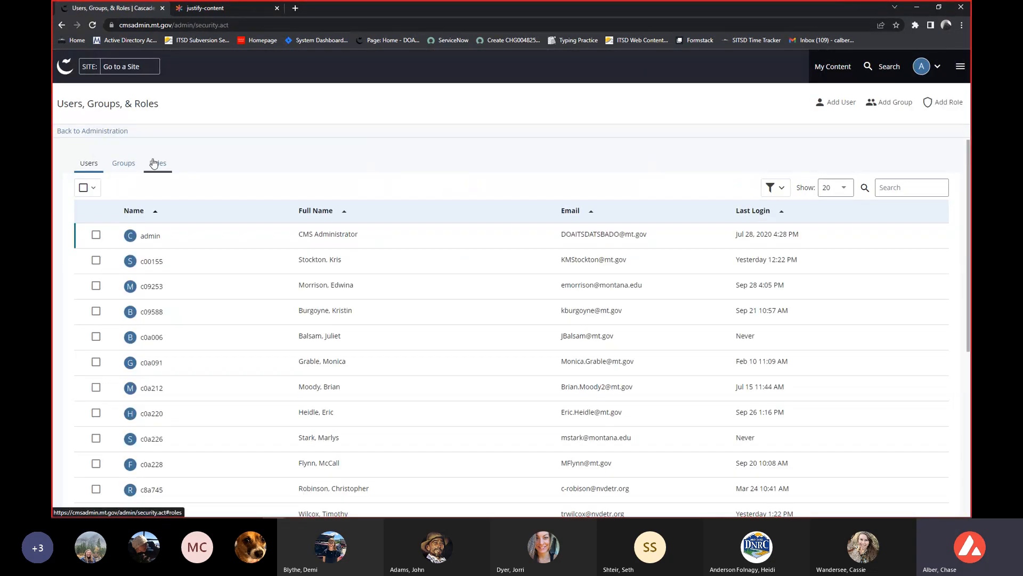
Search the user list by the trainee's surname, open the matching account and assume that user's identity.
click(901, 190)
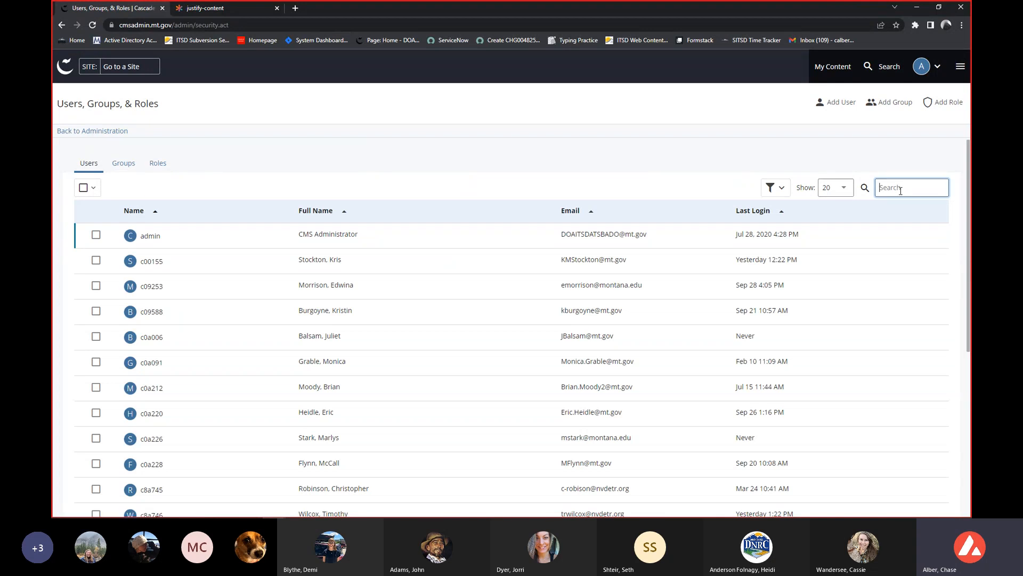
text(adam)
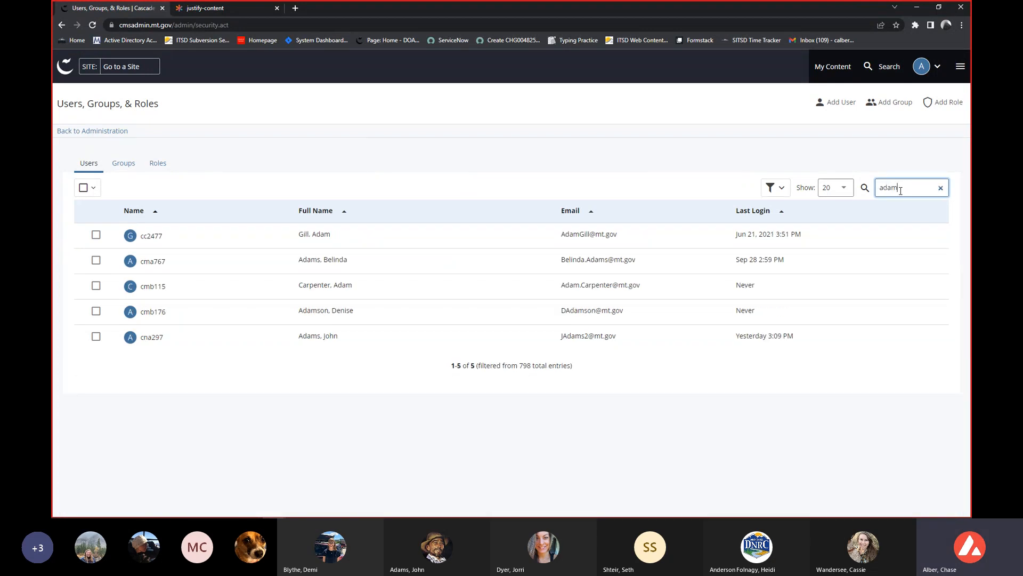
click(152, 337)
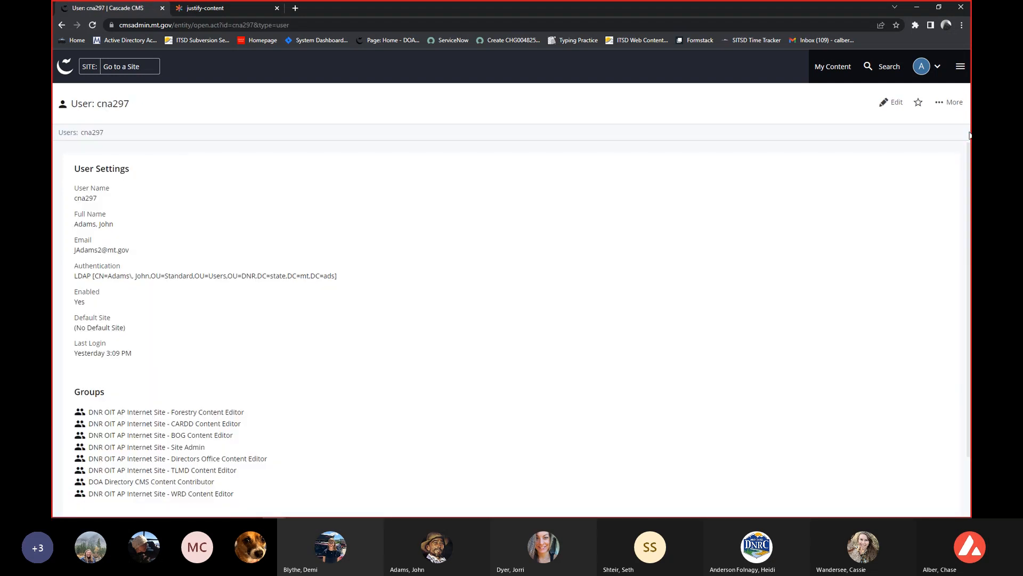
click(949, 102)
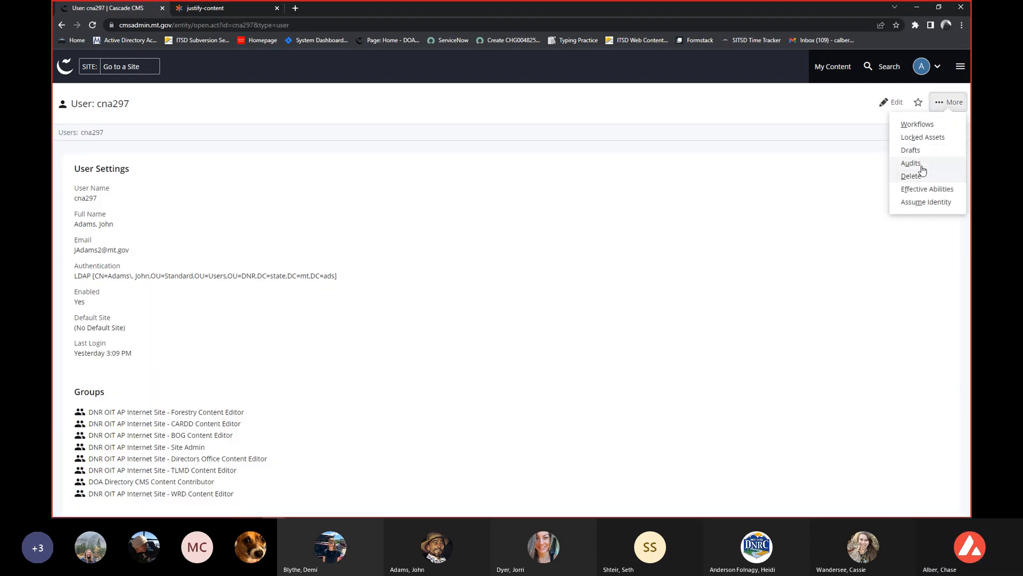
click(923, 203)
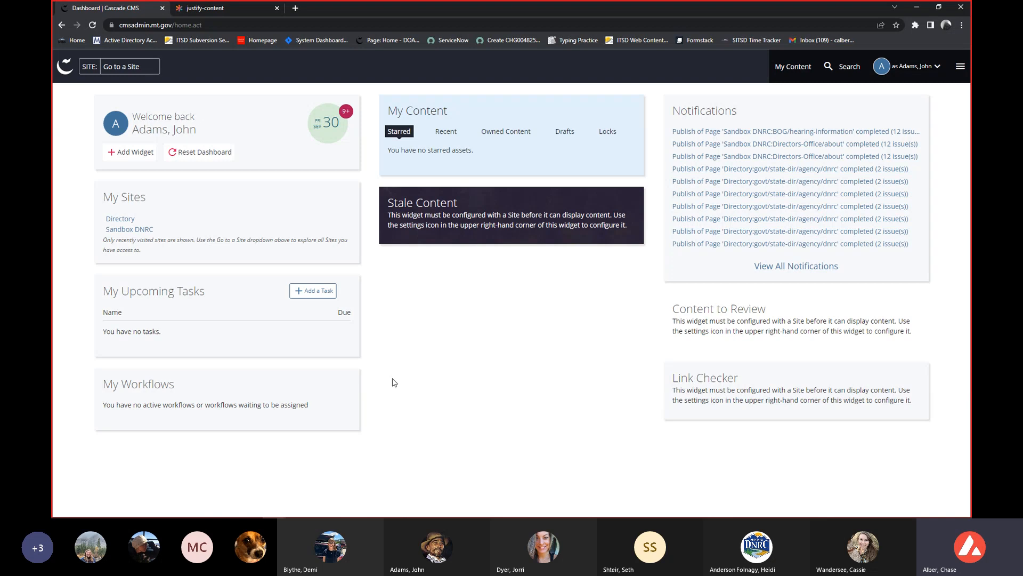
Review the available dashboard widgets and remove the My Workflows and My Upcoming Tasks widgets from the dashboard.
click(139, 154)
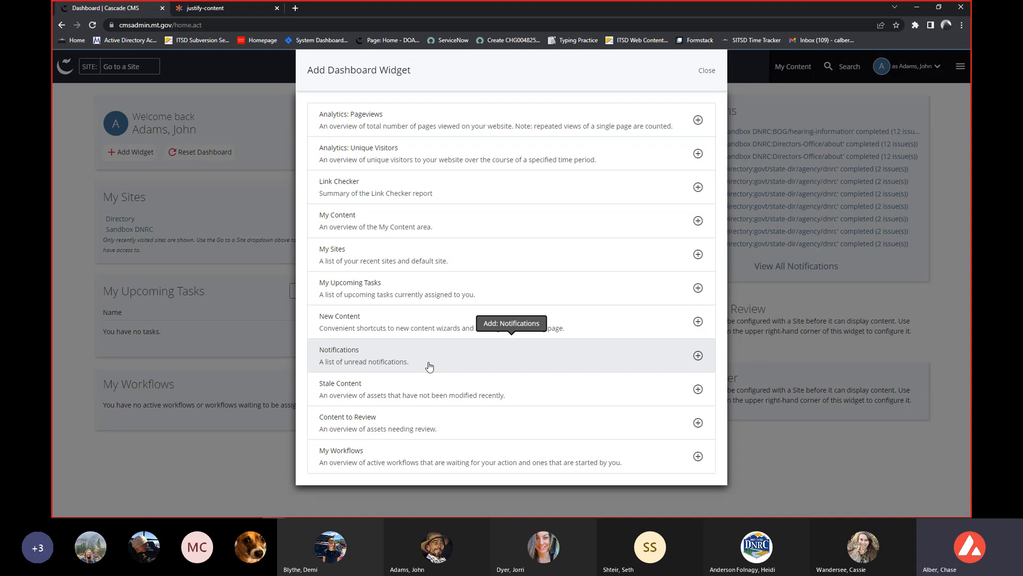
click(707, 71)
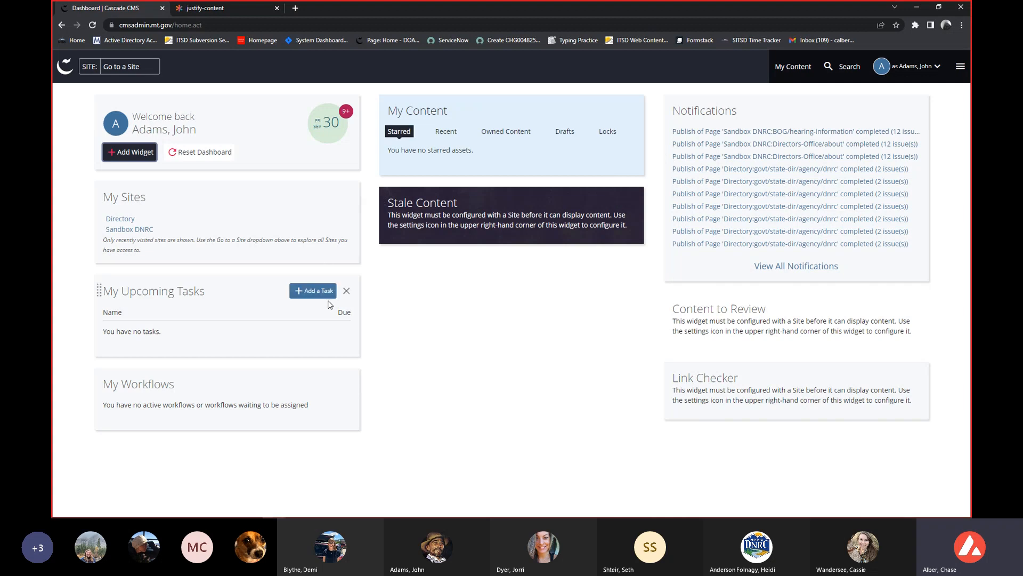
click(346, 383)
key(Return)
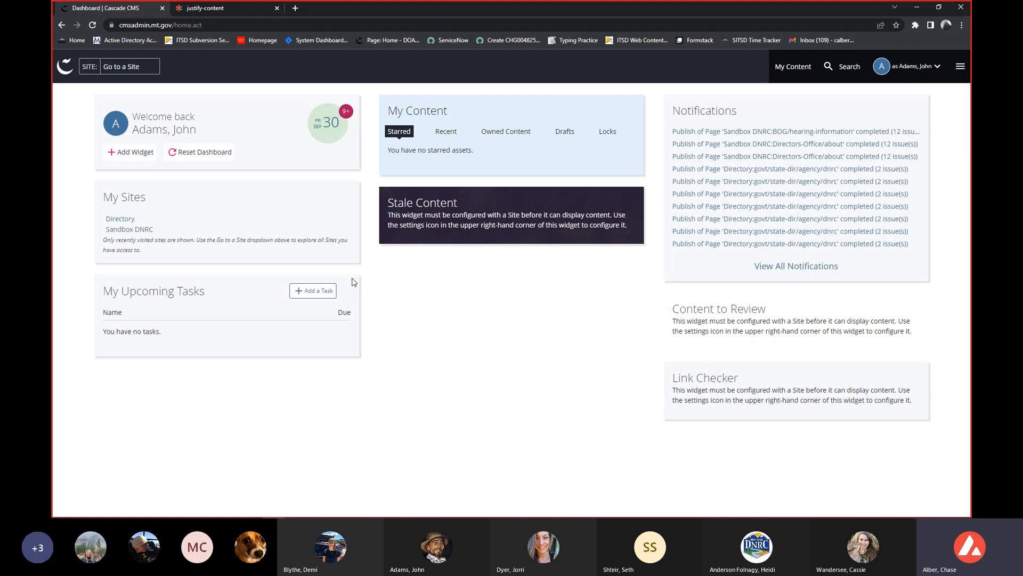
click(348, 291)
click(556, 80)
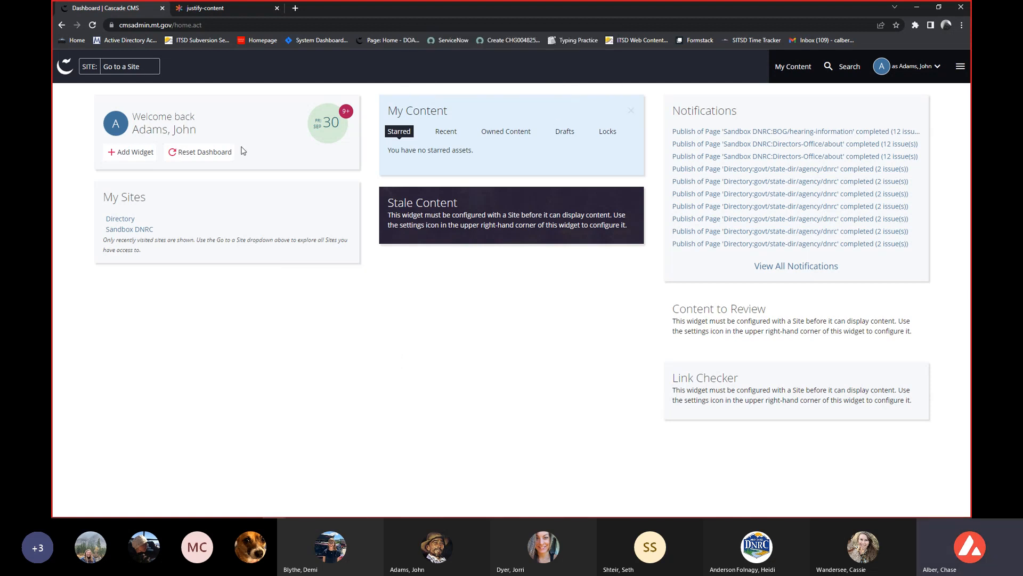
Add a Link Checker widget to the dashboard and view its site choices without selecting one.
click(128, 151)
click(388, 191)
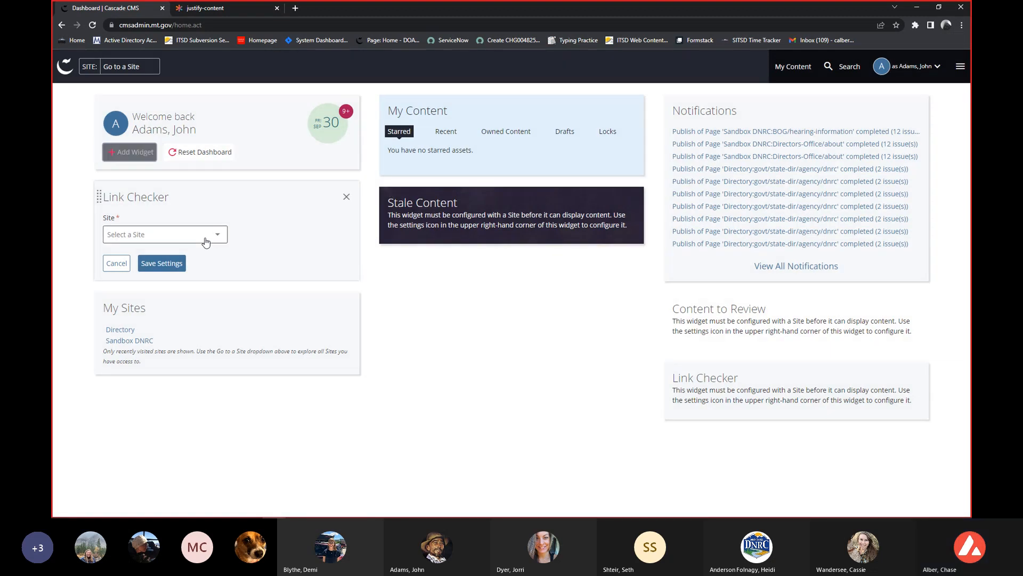
click(213, 235)
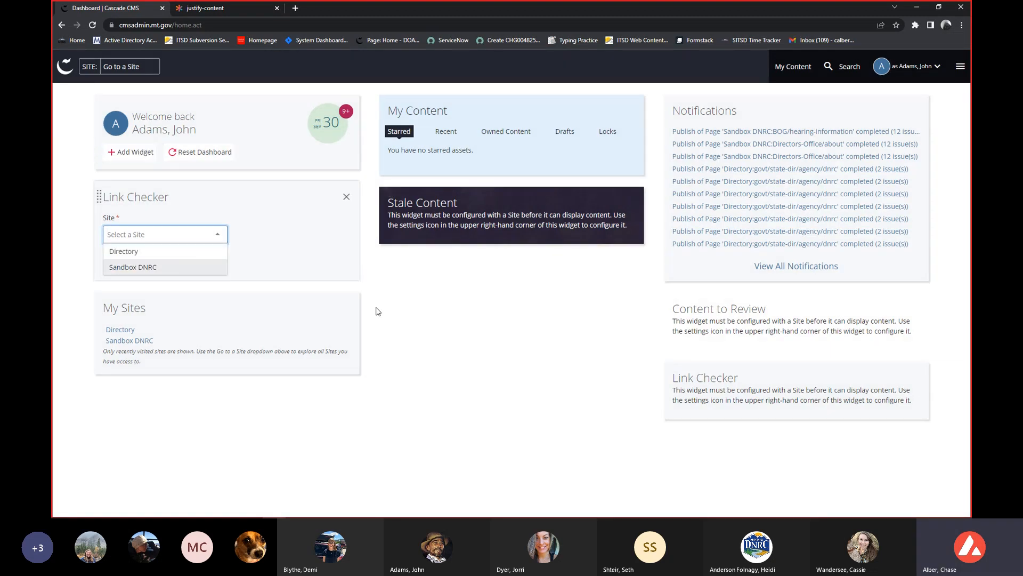
click(426, 324)
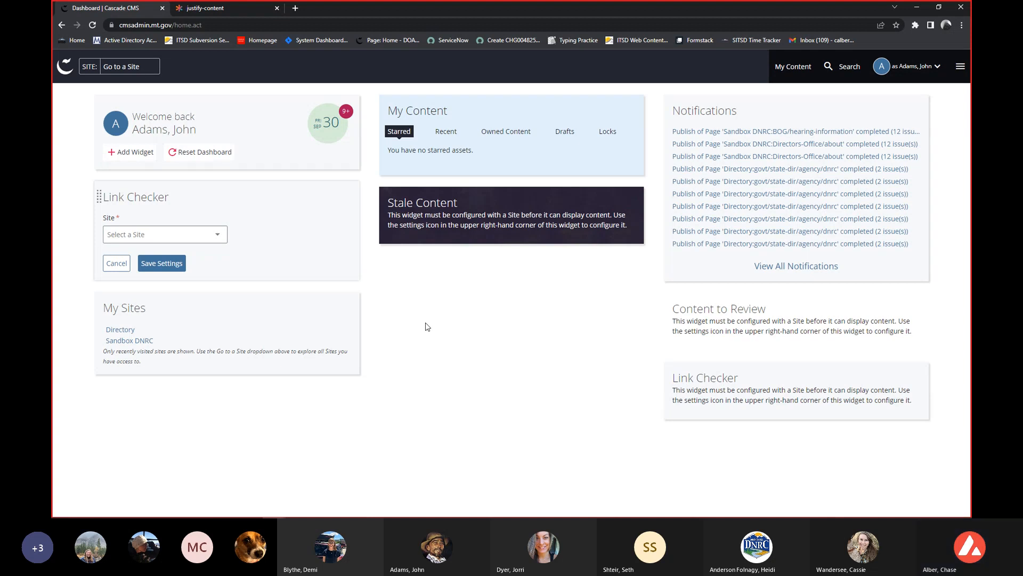
View the recent, starred and draft assets in My Content and return to the dashboard.
click(801, 79)
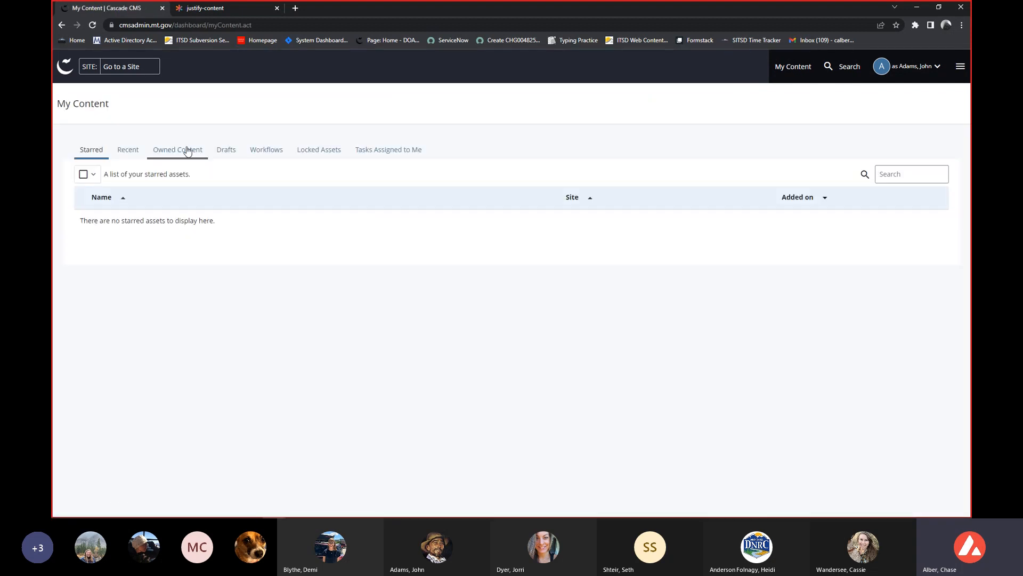
click(141, 155)
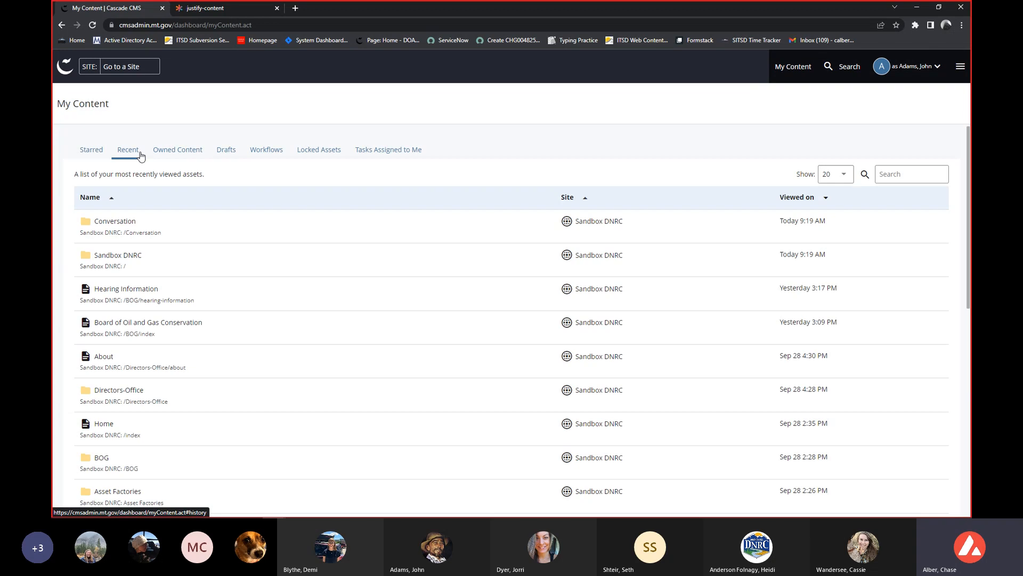
click(94, 154)
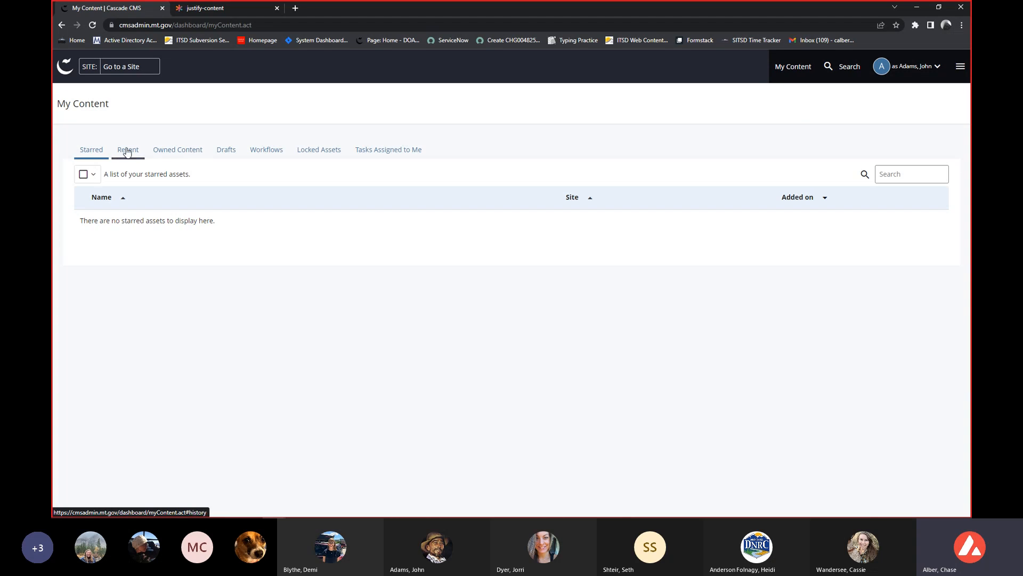
click(224, 151)
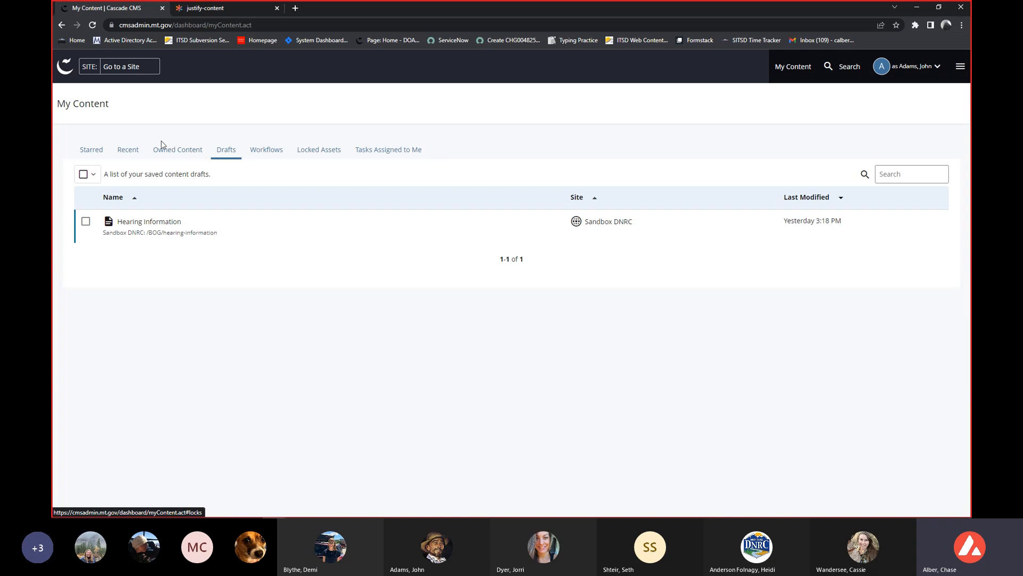
click(80, 153)
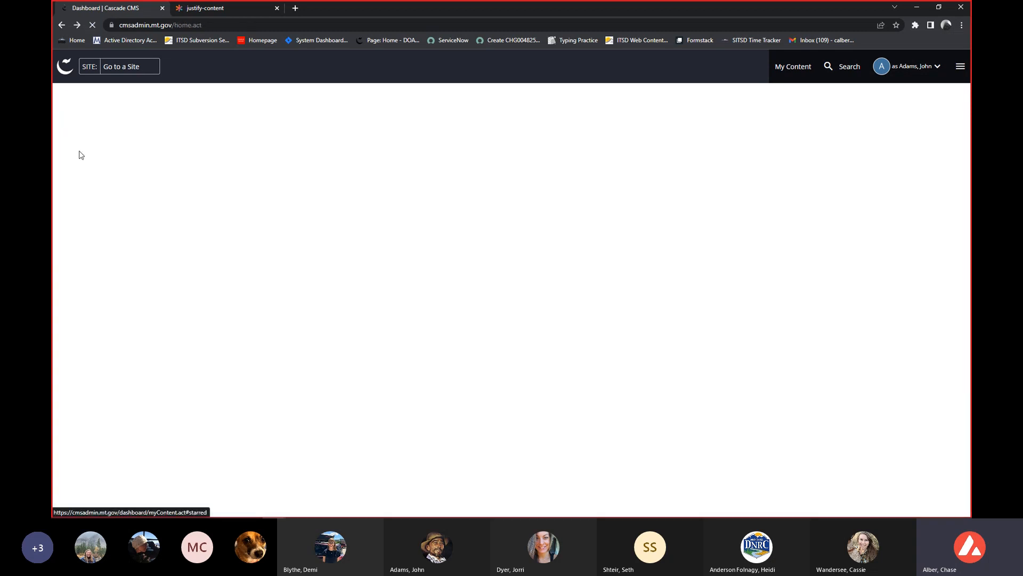
View the asset search pane and the system menu, closing each without making a choice.
click(850, 74)
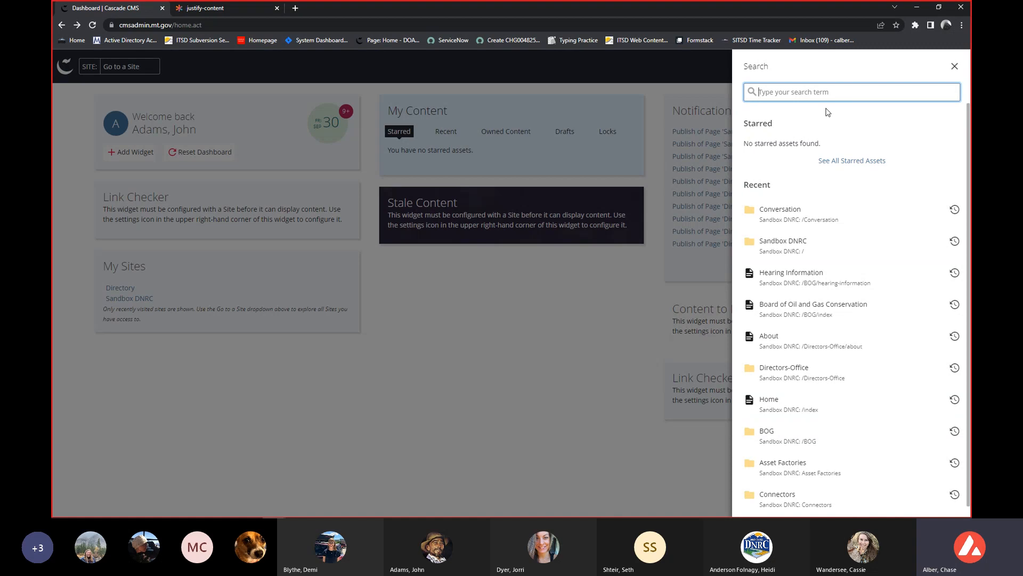
click(695, 132)
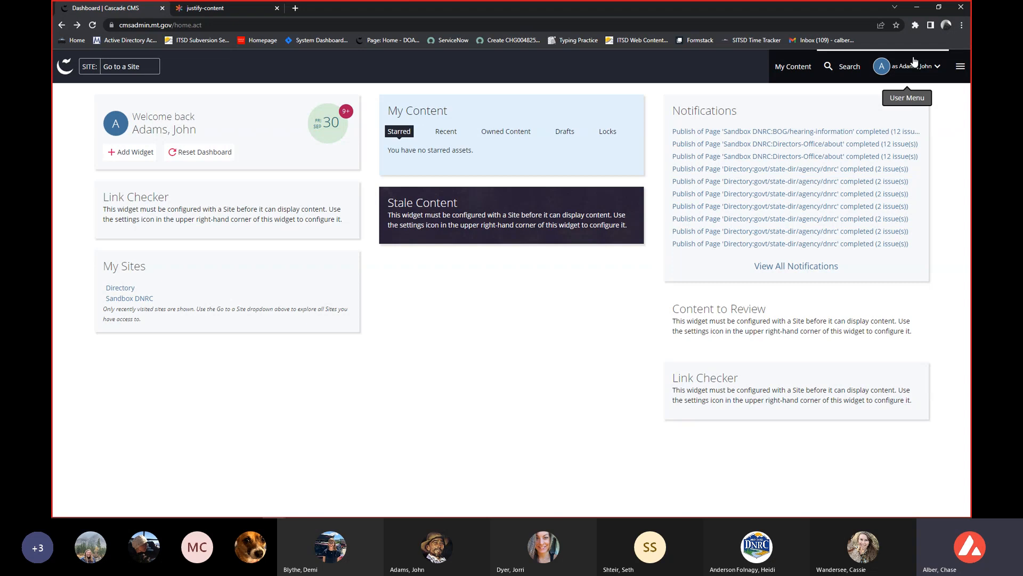
click(959, 70)
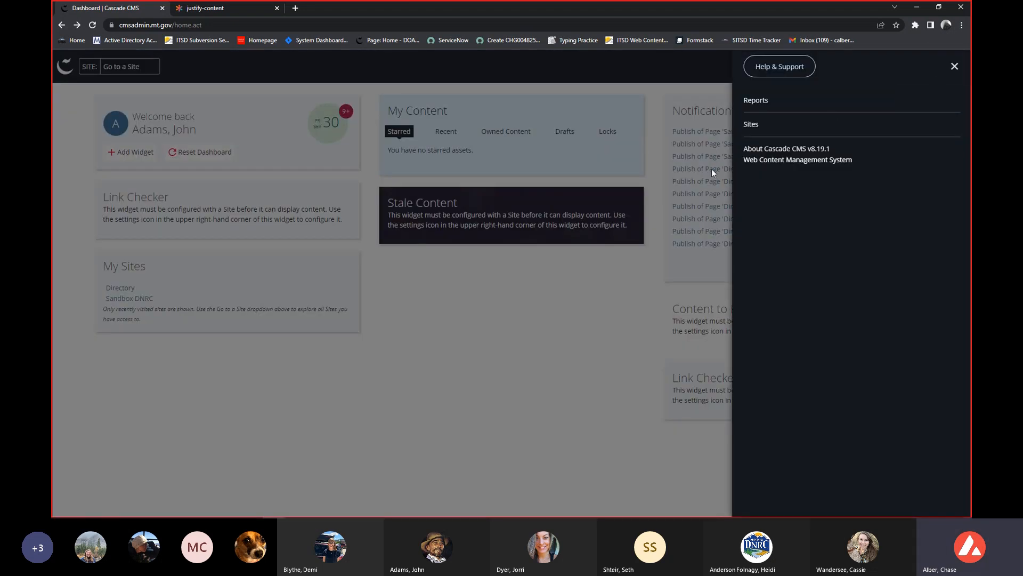
click(668, 146)
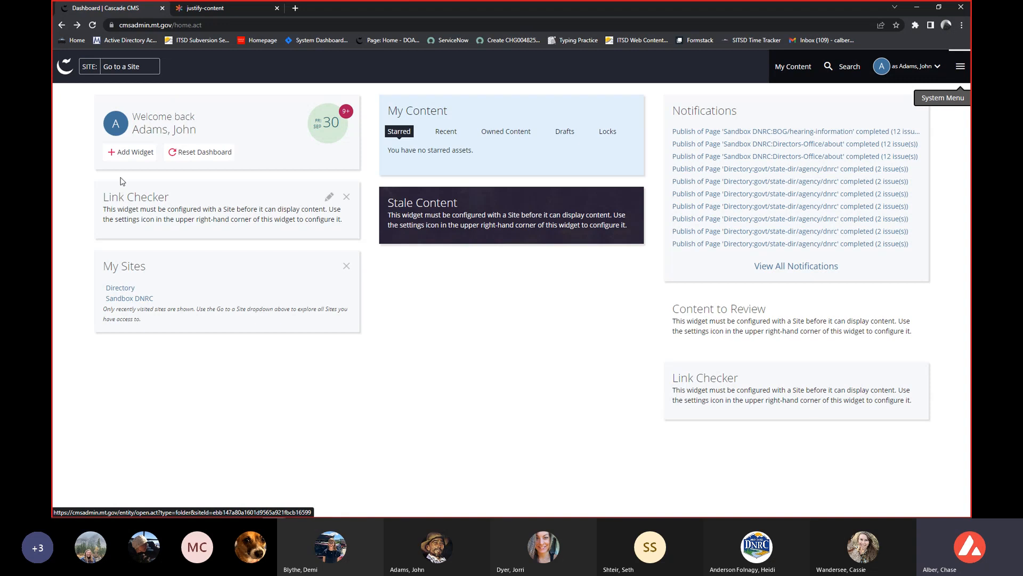
View the root folder of the Sandbox DNRC site and return to the dashboard.
click(119, 72)
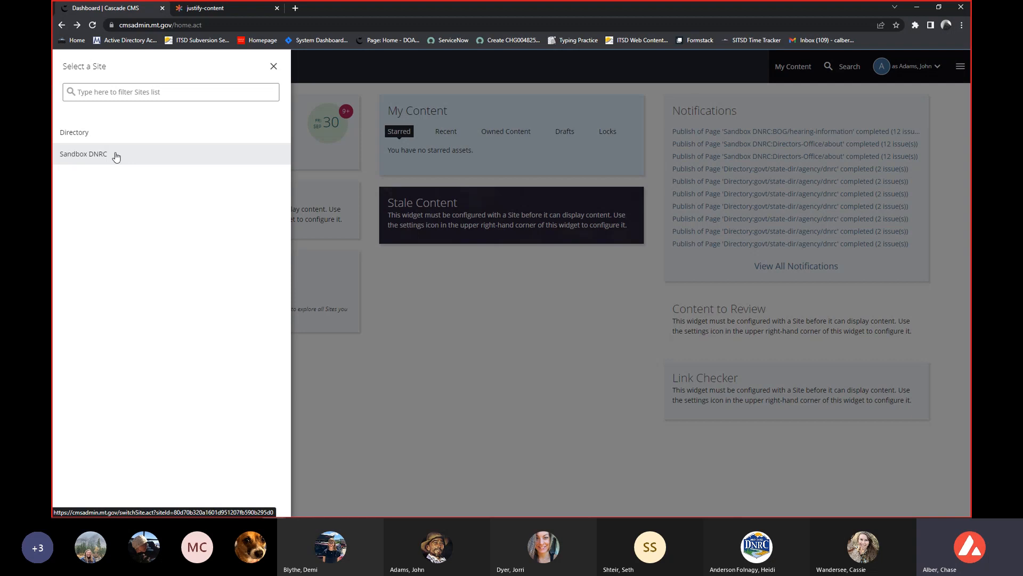
click(116, 156)
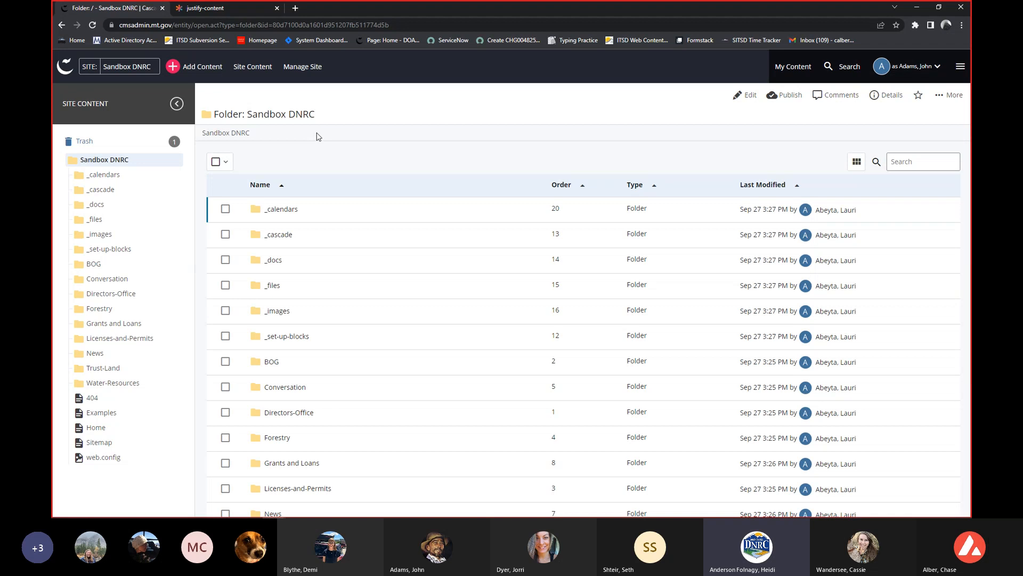
click(65, 68)
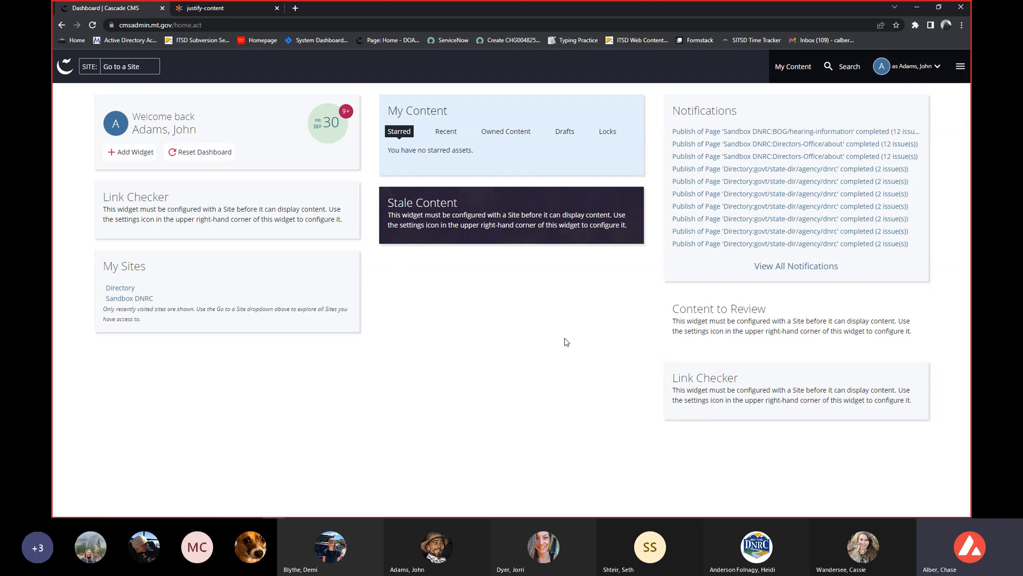
Review the list of accessible sites and the available dashboard widgets without choosing any.
click(137, 67)
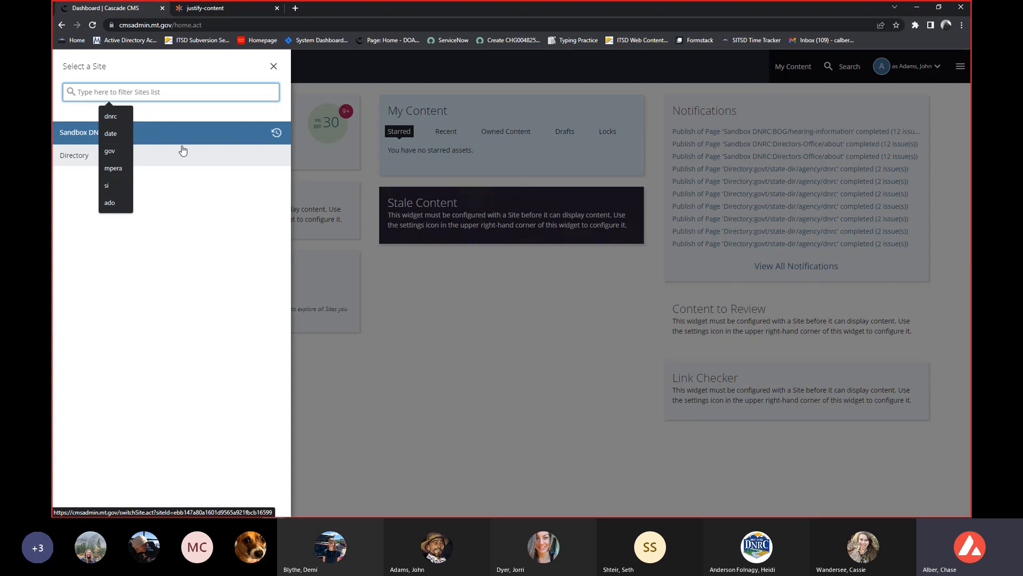
click(474, 254)
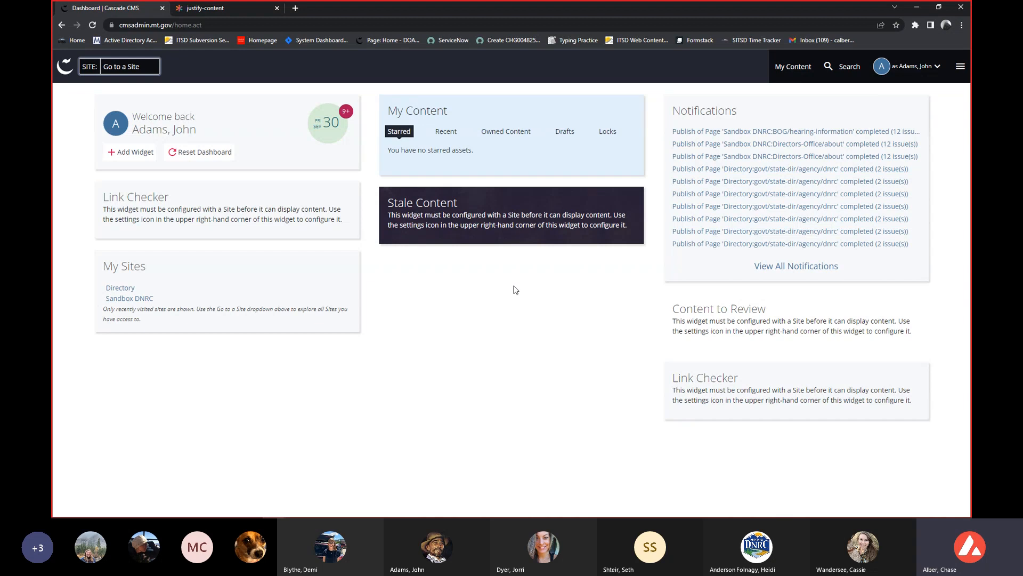
click(136, 151)
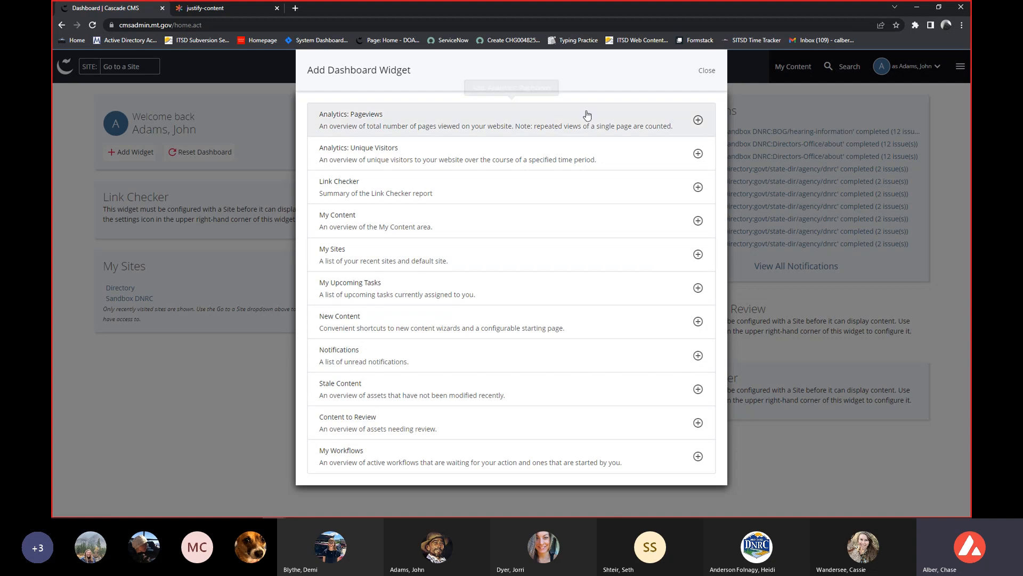
click(709, 72)
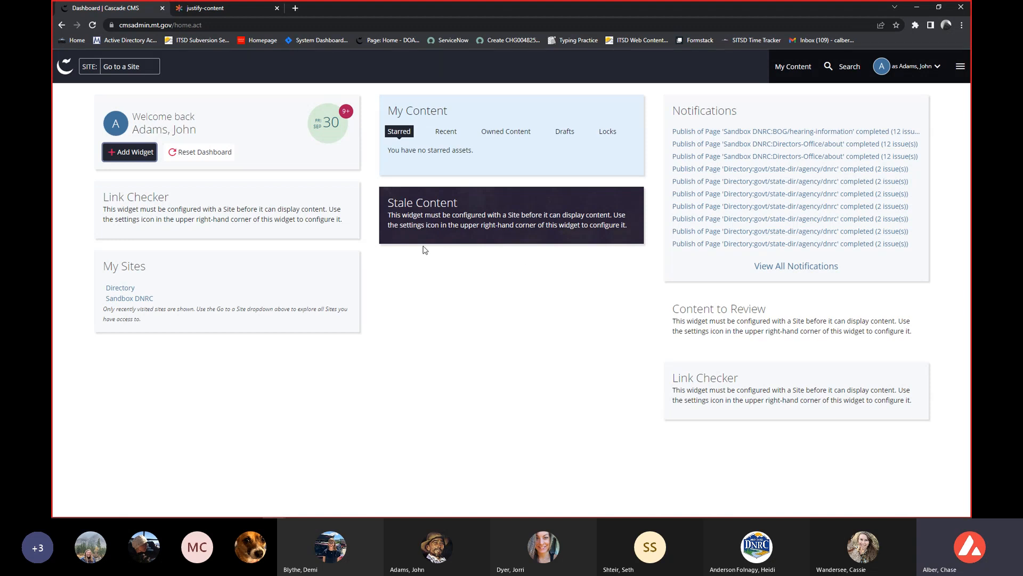
click(126, 67)
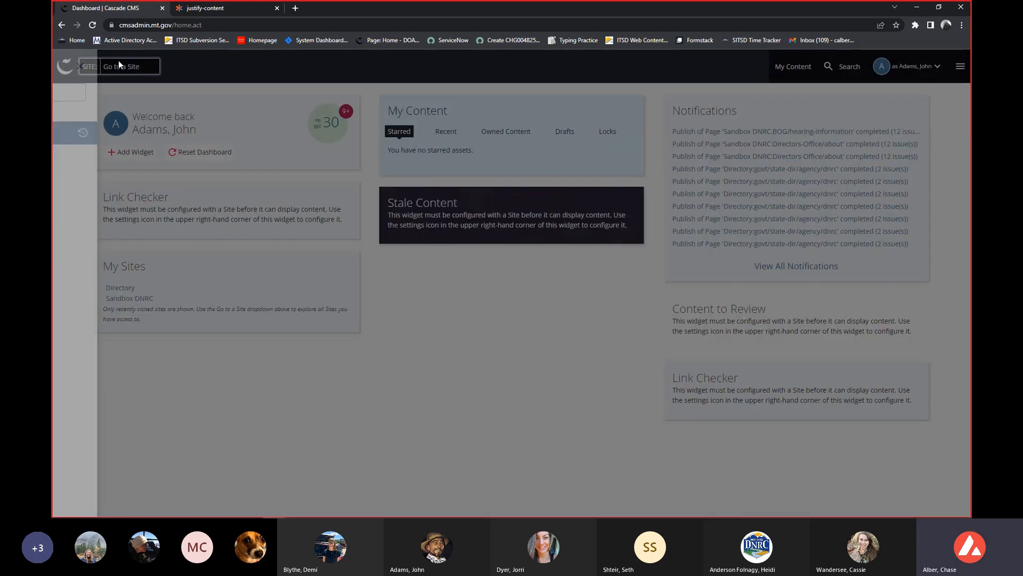
click(372, 304)
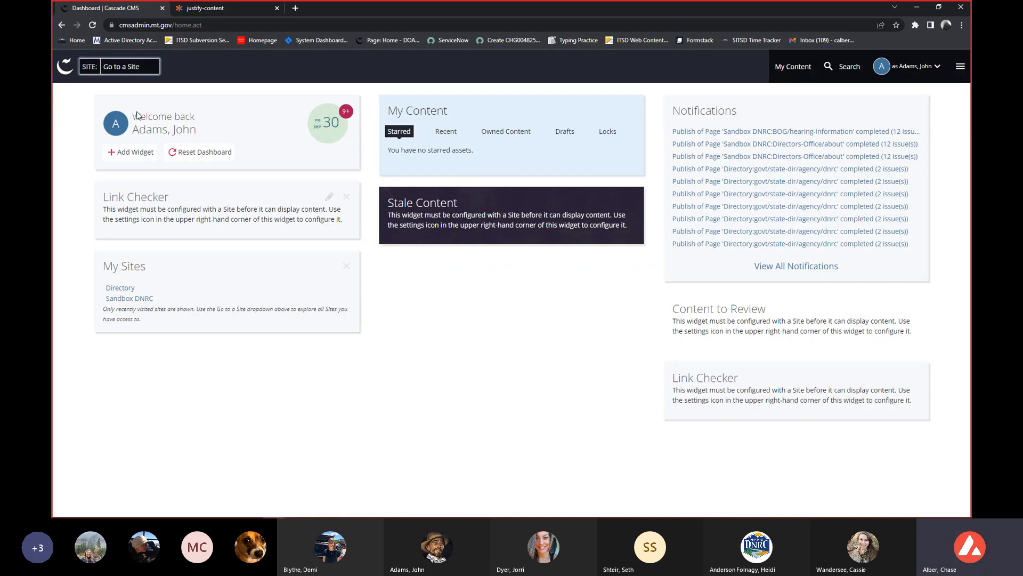
Go to the Sandbox DNRC site and expand the _cascade folder in its site content tree.
click(113, 70)
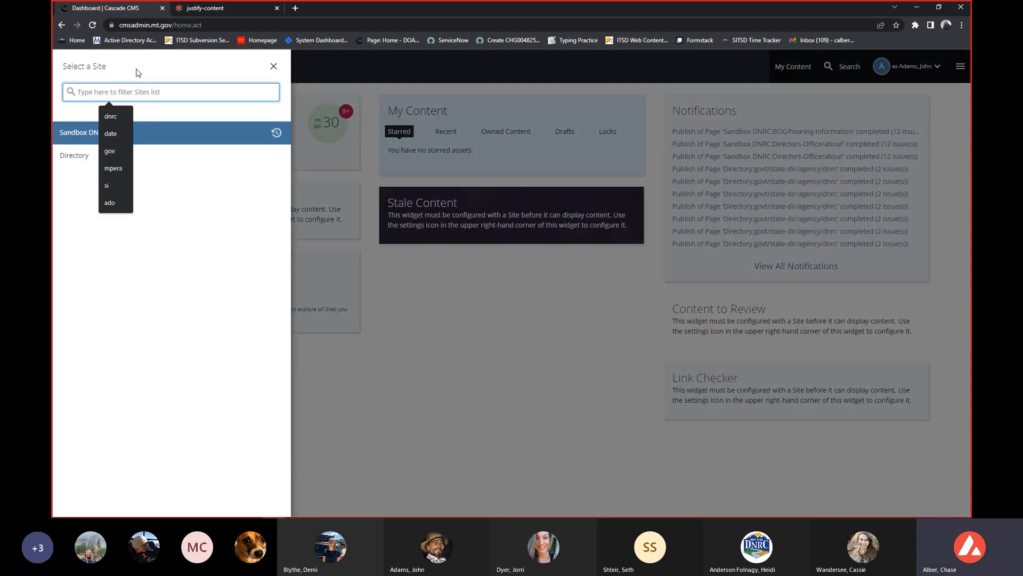
click(160, 137)
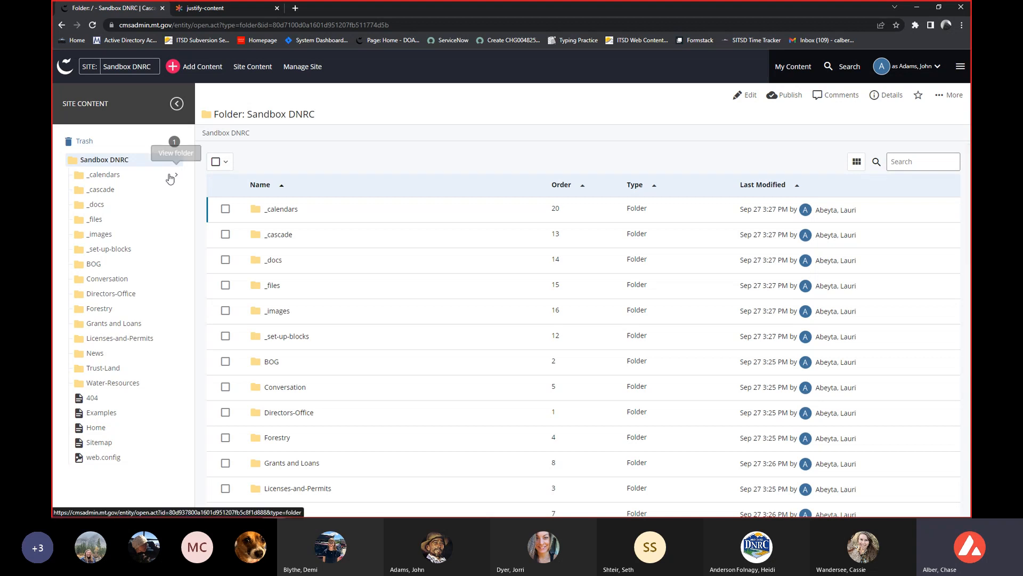
click(137, 191)
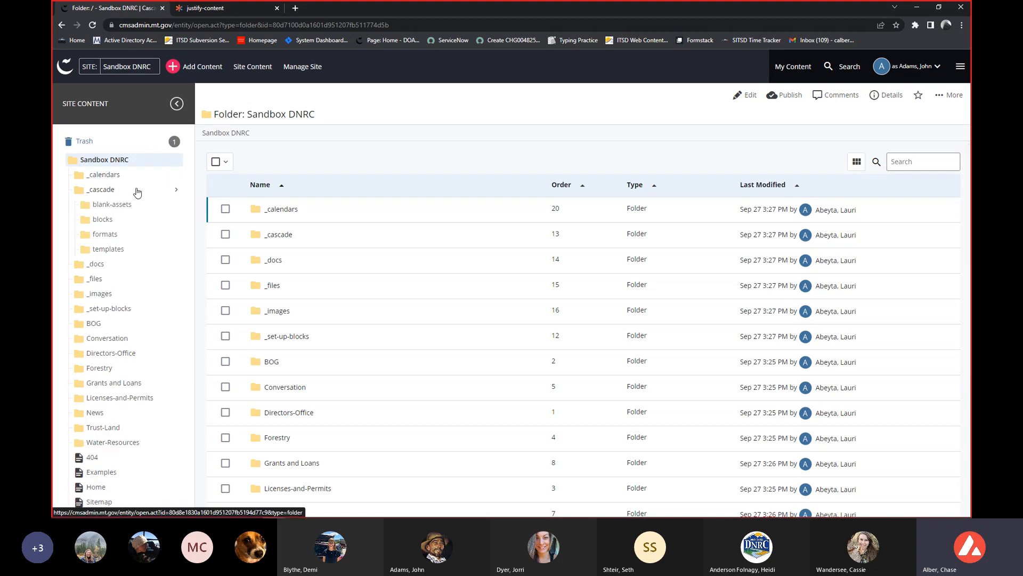
Look inside the blank-assets folder under _cascade in the site content tree and collapse the _cascade folder.
click(138, 191)
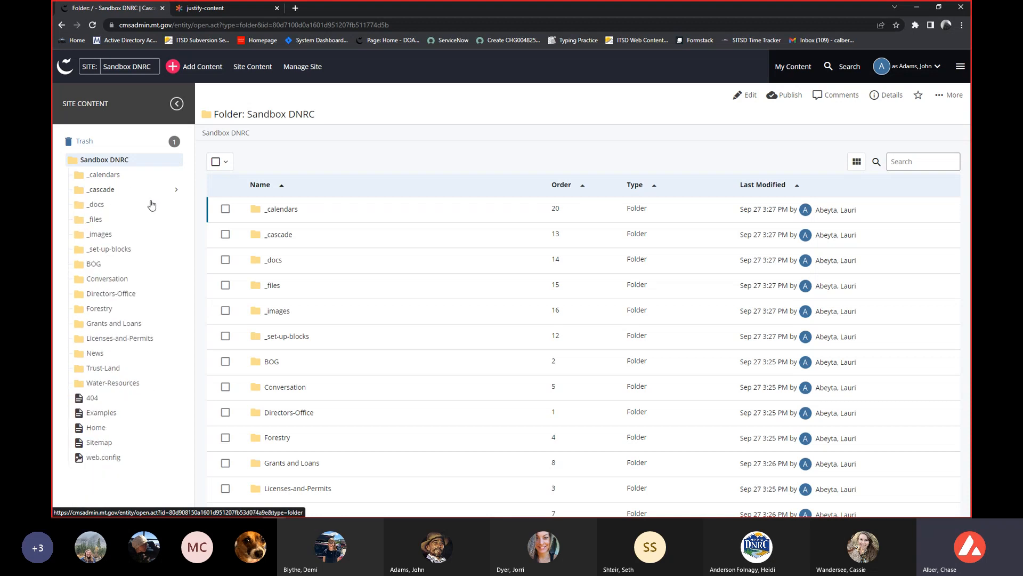
click(138, 194)
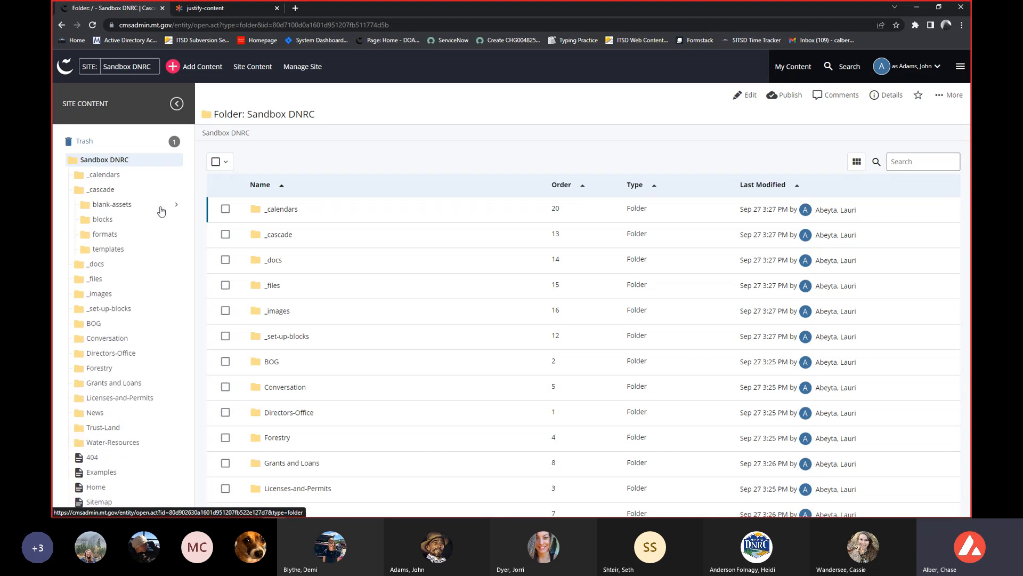
click(157, 208)
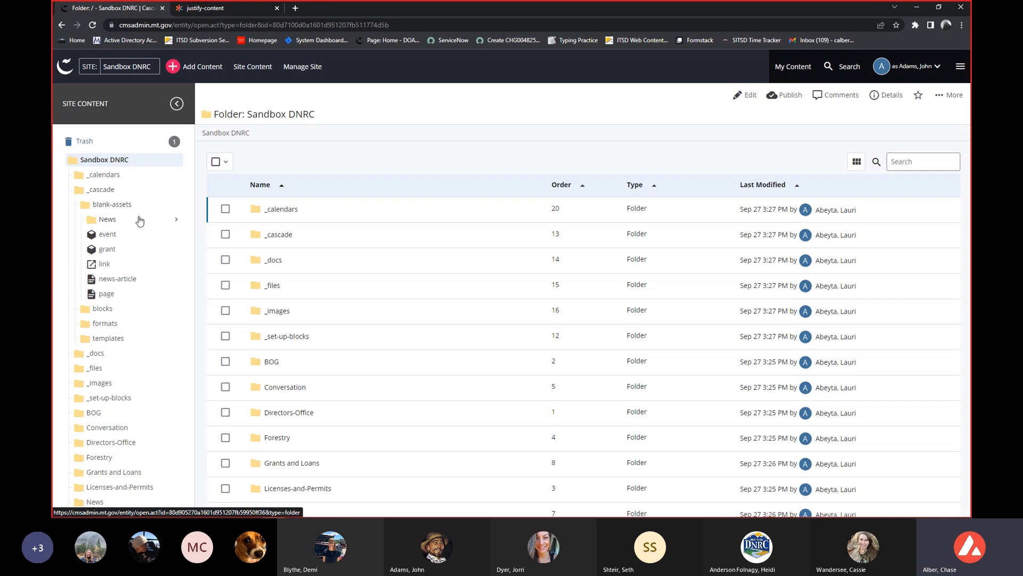
click(123, 191)
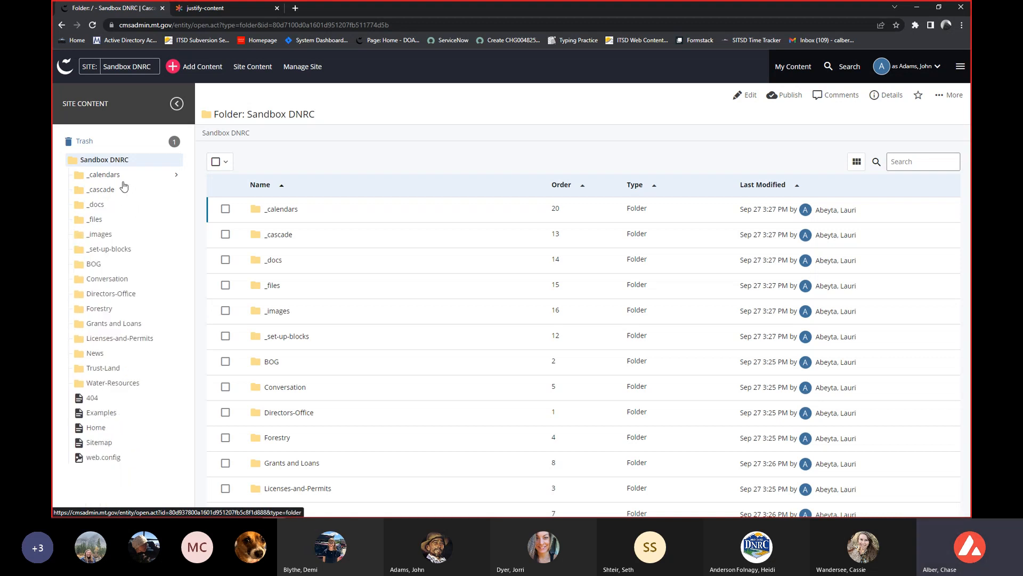
View the _calendars folder and its boardofoilandgas subfolder, highlighting the breadcrumb path to point out the current location.
drag(250, 133, 203, 133)
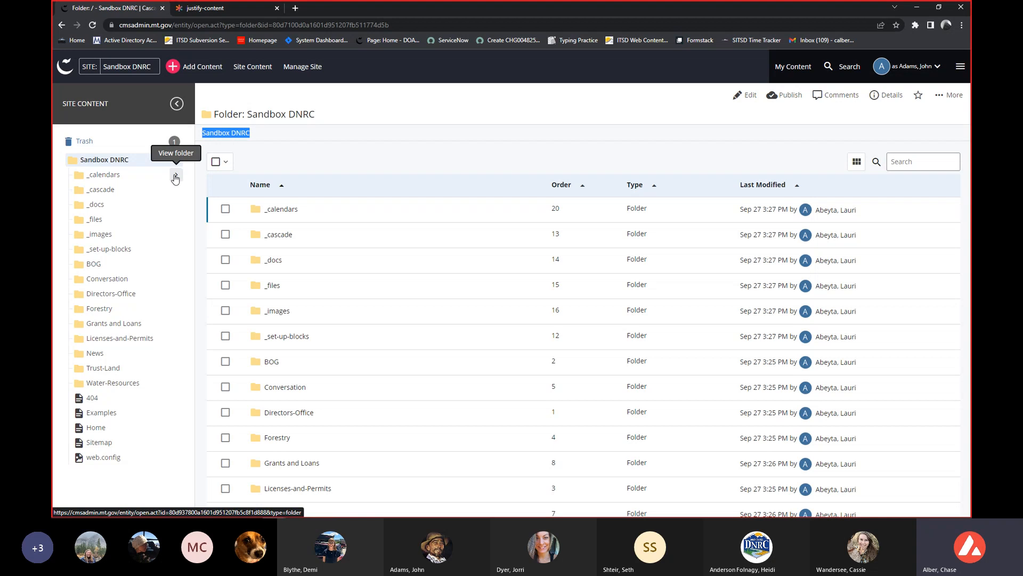
click(176, 177)
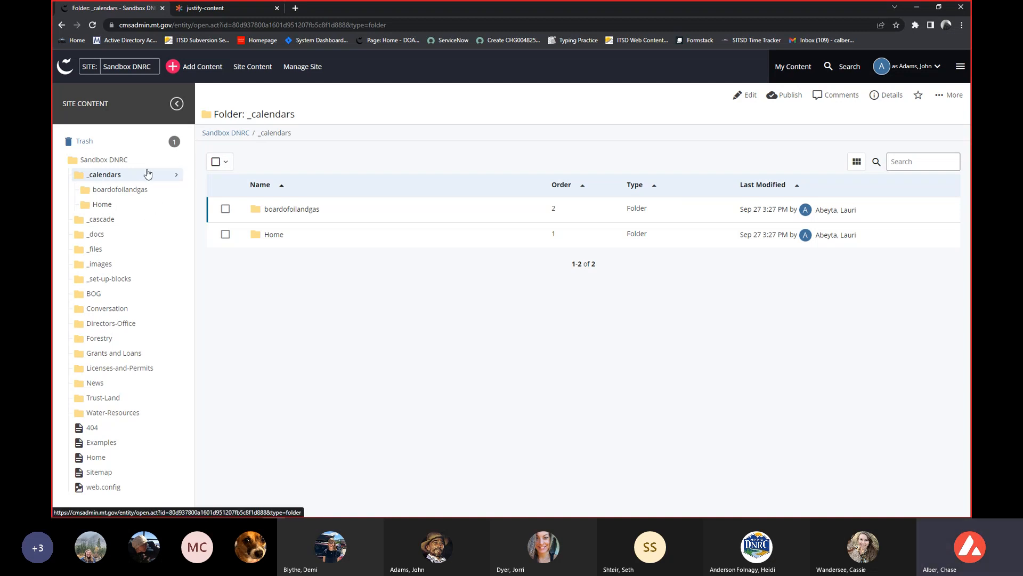
click(176, 189)
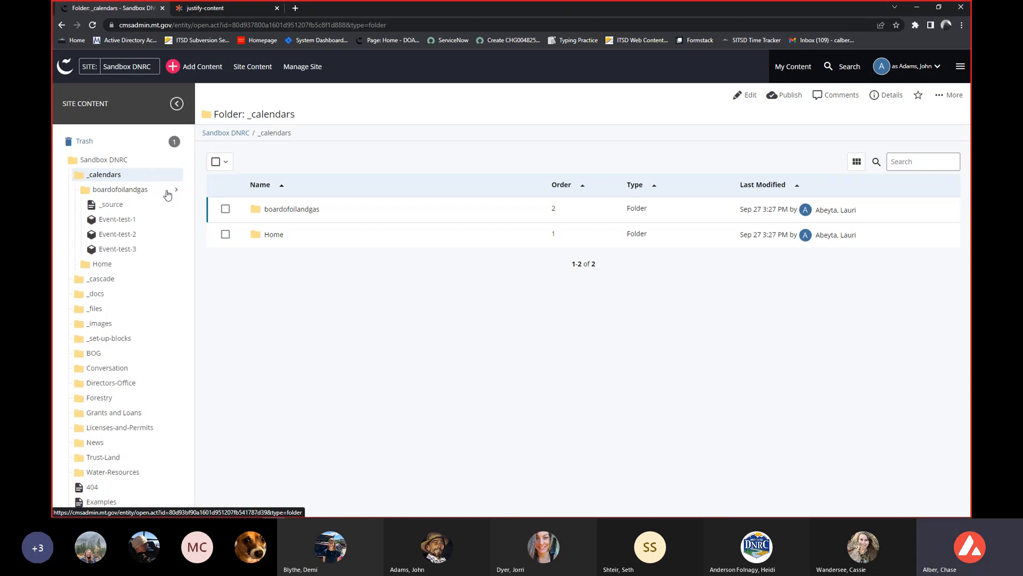
click(177, 192)
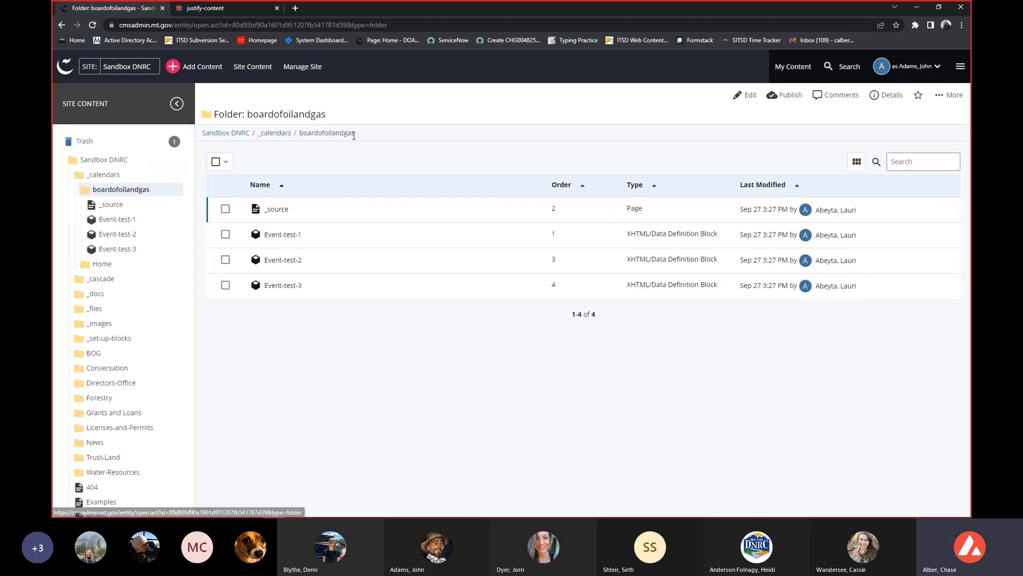
drag(363, 133, 202, 132)
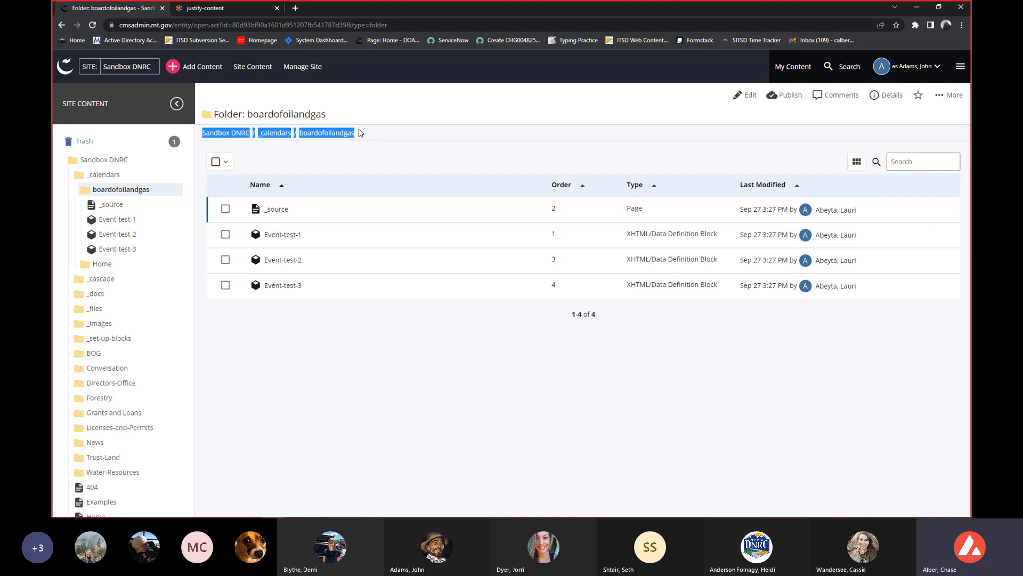
click(275, 152)
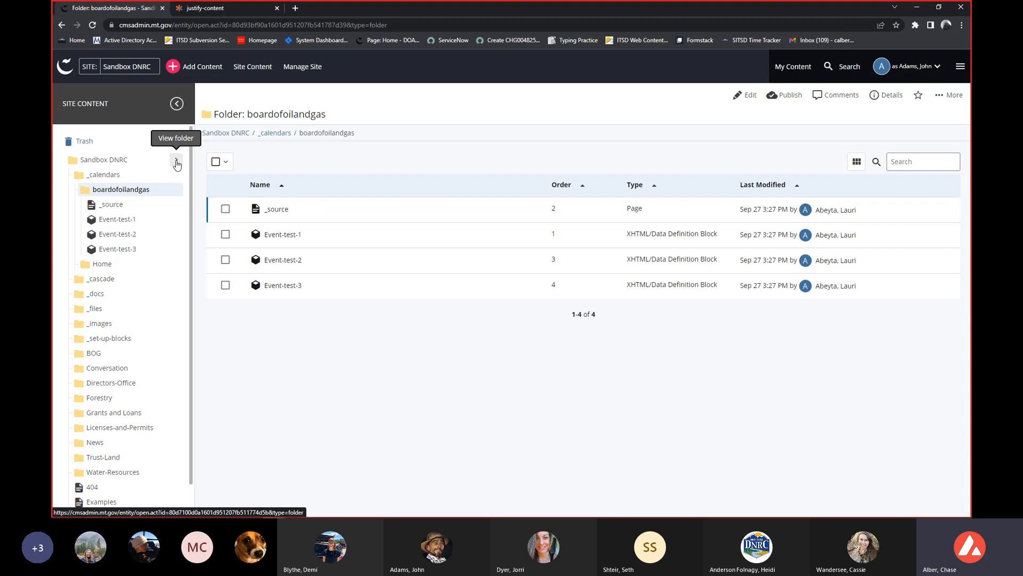
Return to the Sandbox DNRC root folder and expand the Licenses-and-Permits and Grants and Loans folders with their subfolders in the tree.
click(176, 163)
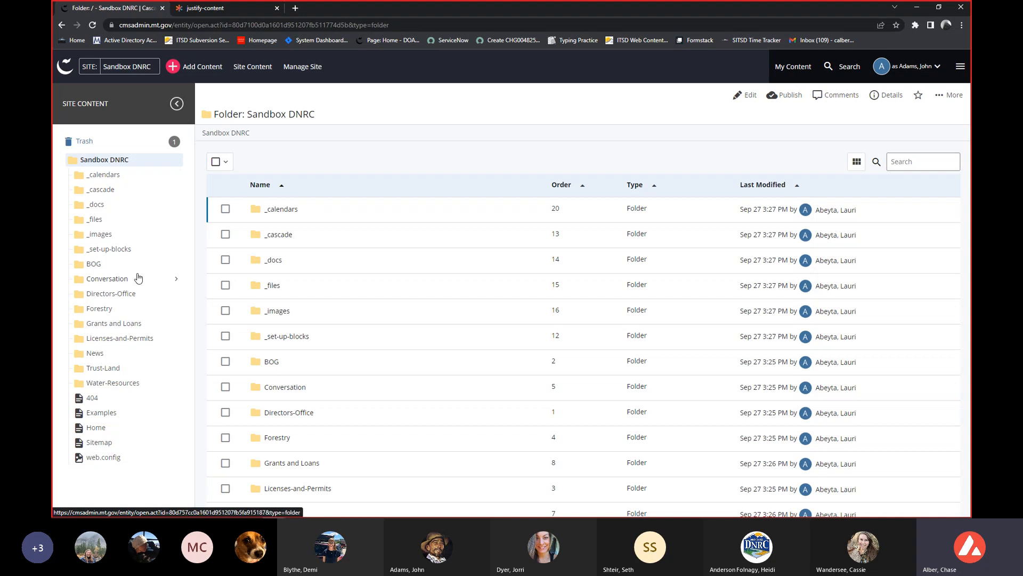
click(176, 338)
click(159, 354)
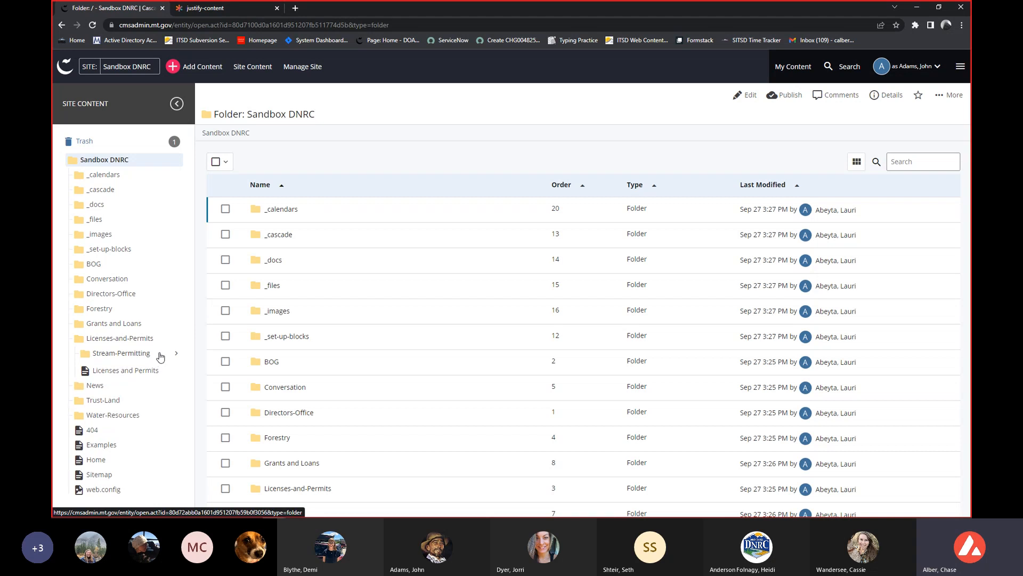
click(156, 327)
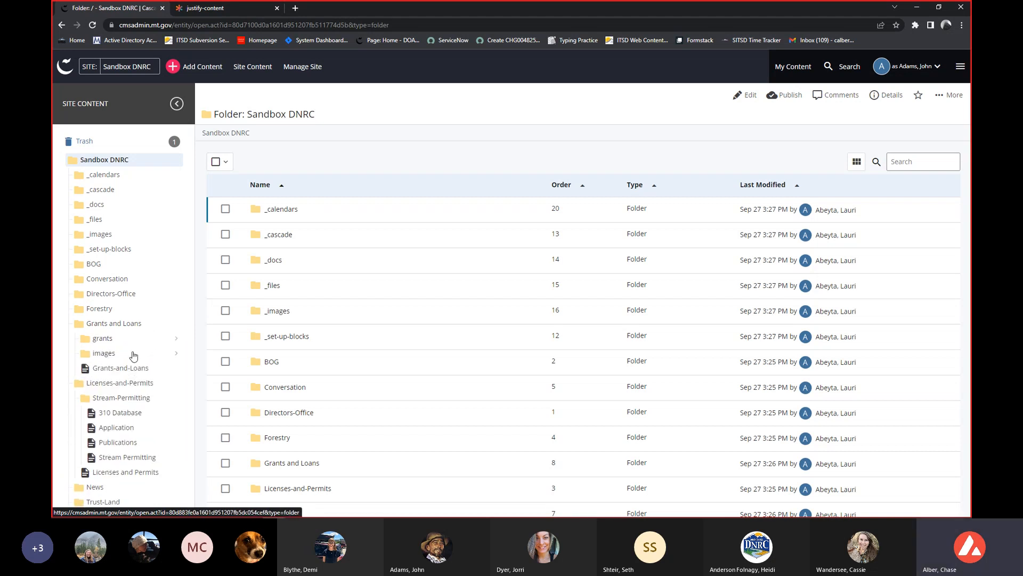
click(133, 354)
click(131, 341)
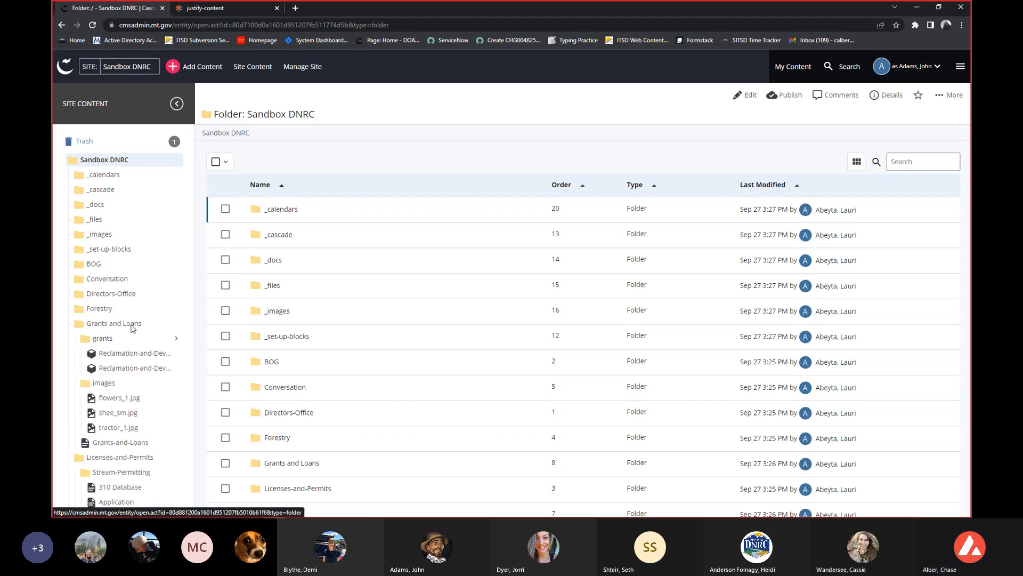
Open the FAQs page from the Grants folder under Forestry and highlight its breadcrumb path.
click(130, 314)
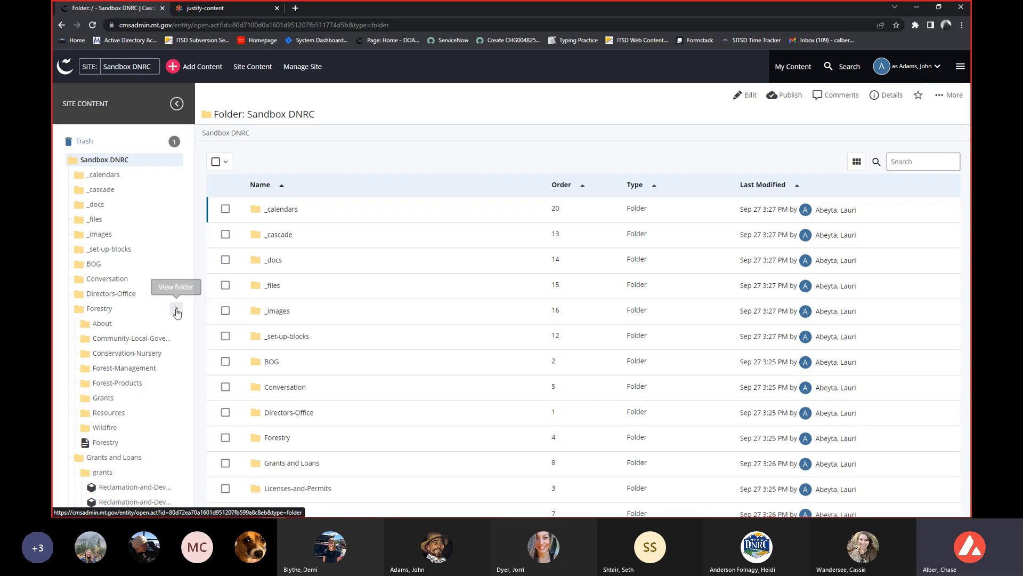
click(159, 313)
click(156, 314)
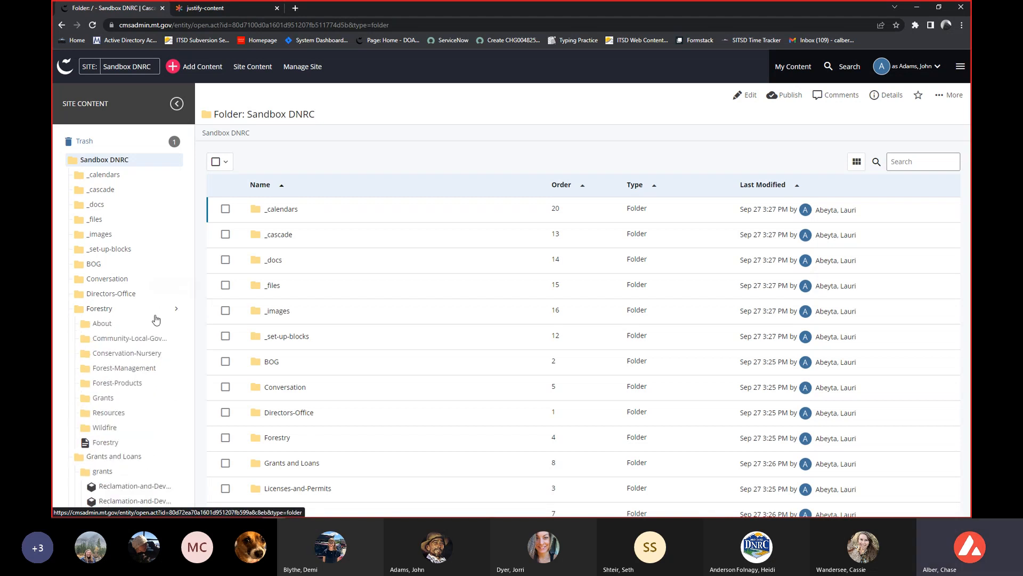
click(126, 399)
scroll(127, 400, down, 1)
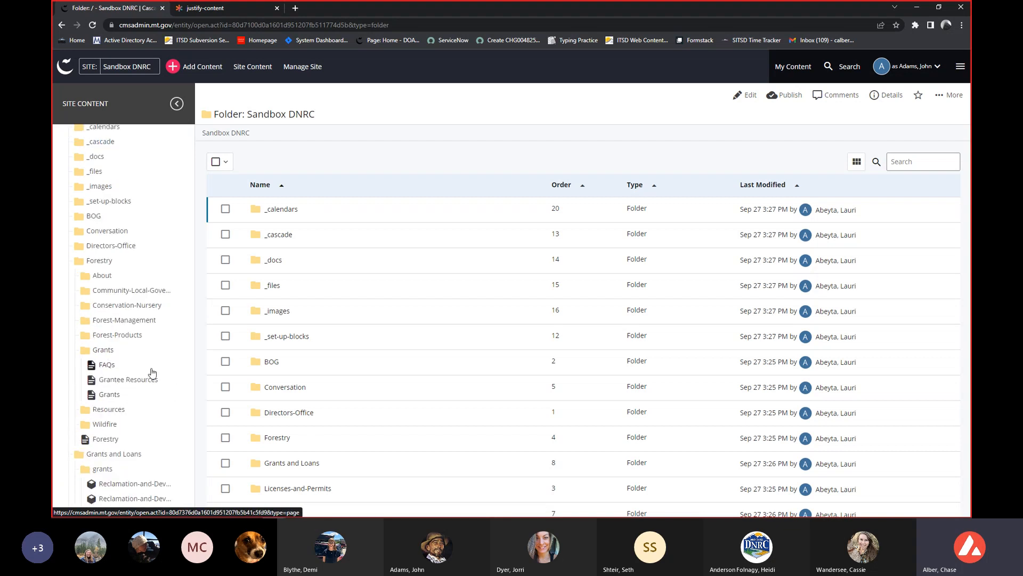
click(104, 365)
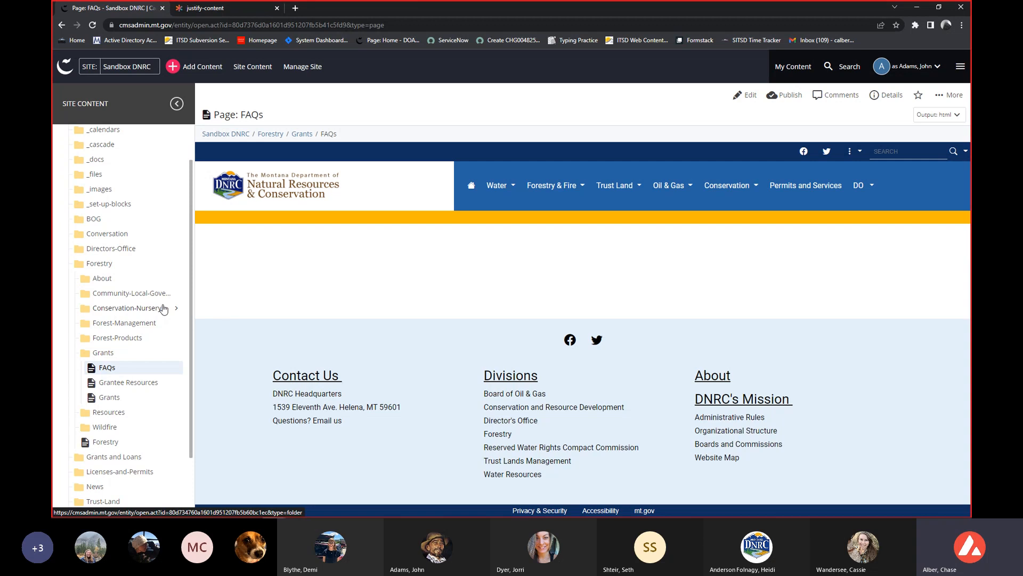
scroll(133, 333, up, 1)
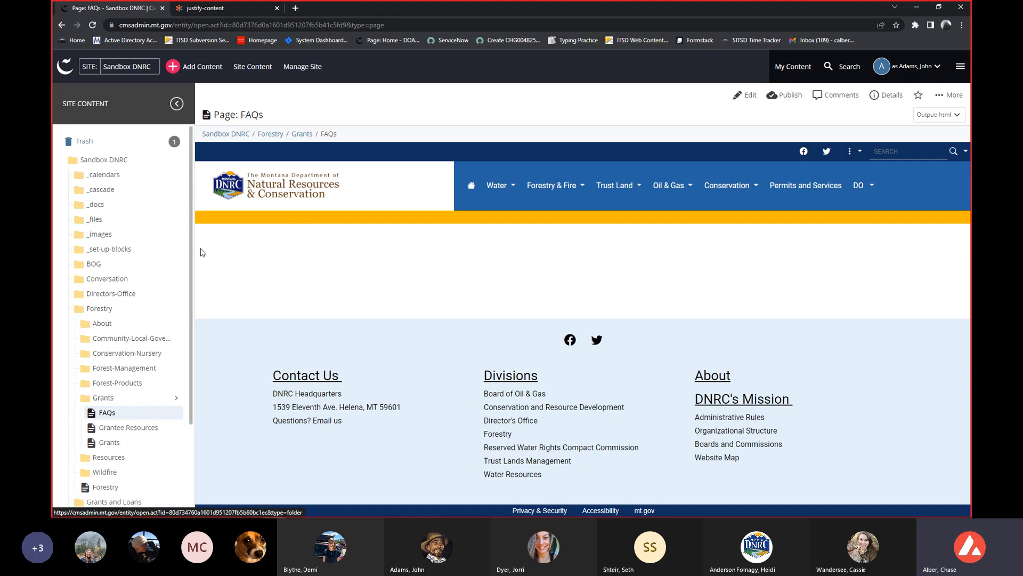
drag(314, 134, 212, 156)
click(251, 256)
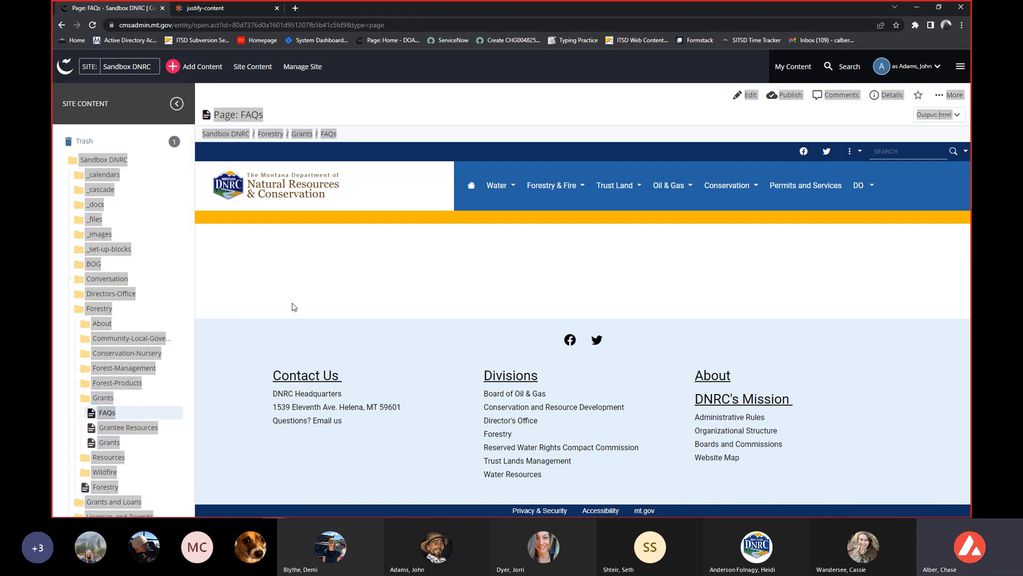
Collapse the Forestry folder in the tree and look inside the Water-Resources folder, collapsing it again.
click(67, 308)
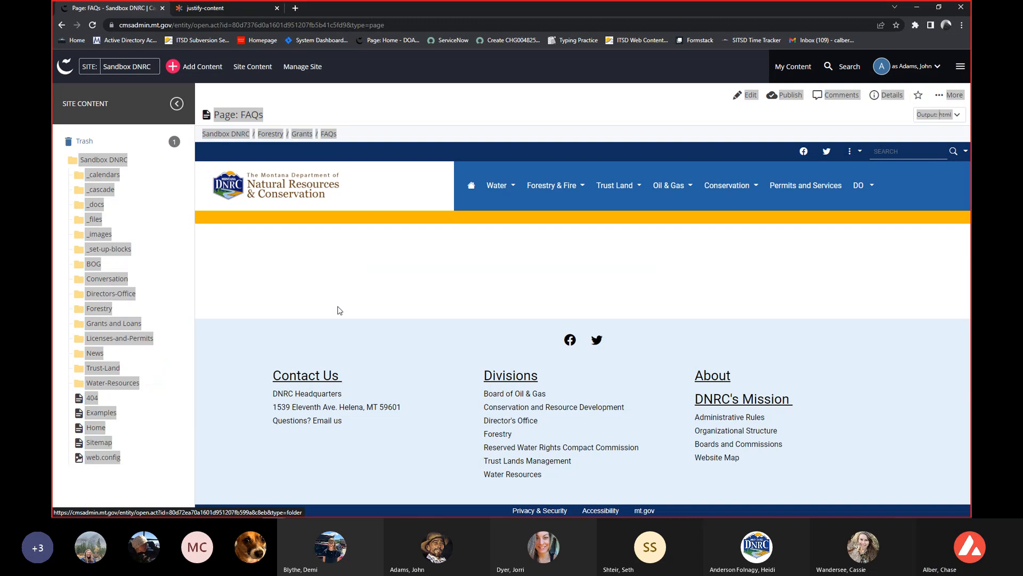
click(159, 384)
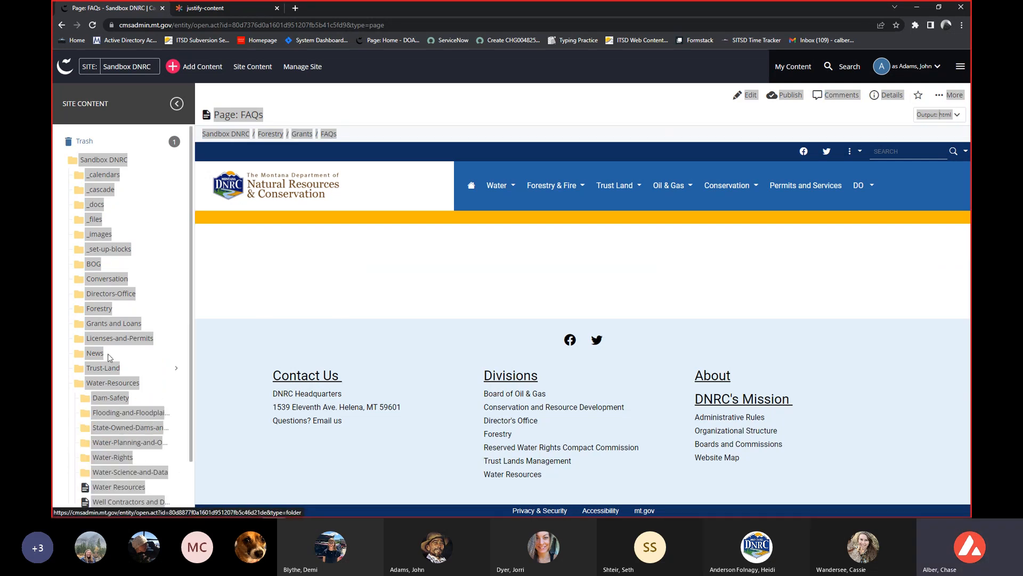
click(102, 384)
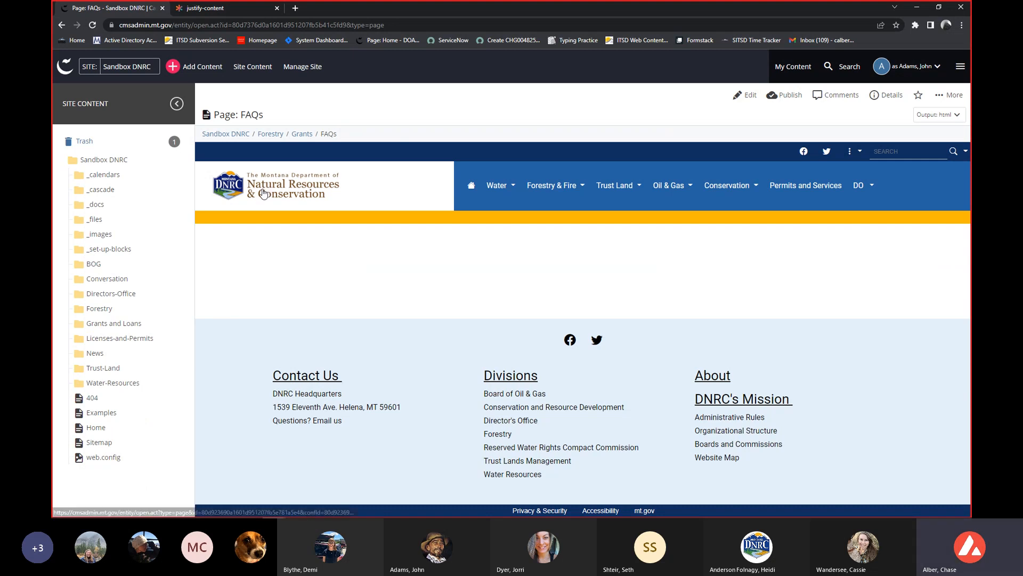
Go to the About-Us folder under Conversation and start a new Page asset there.
click(176, 280)
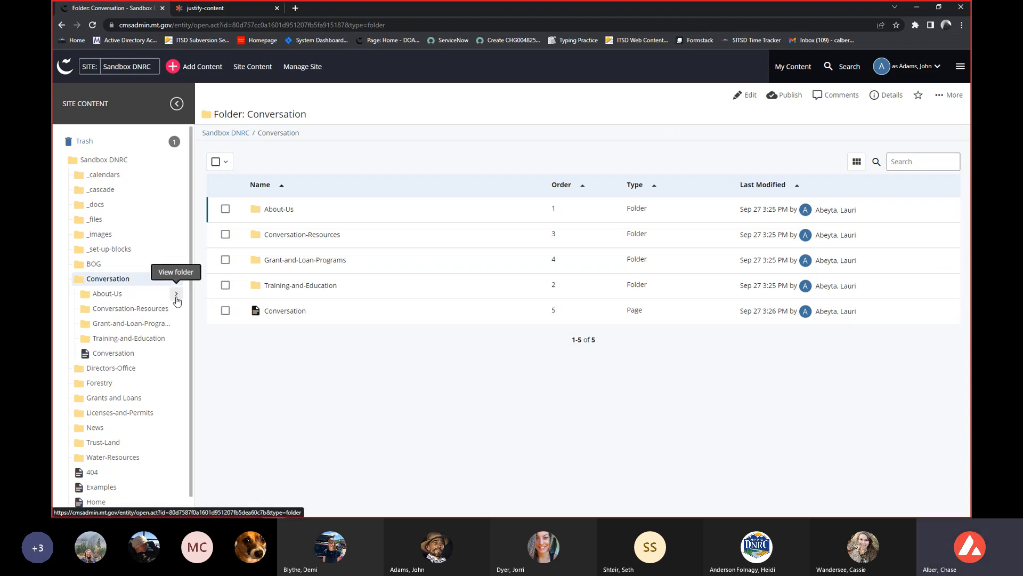
click(177, 296)
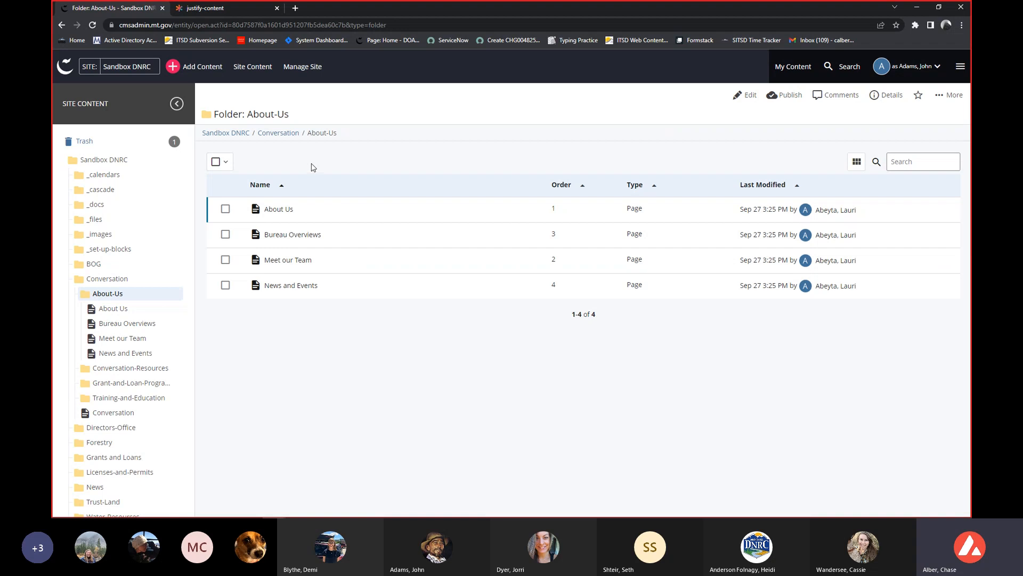
click(180, 75)
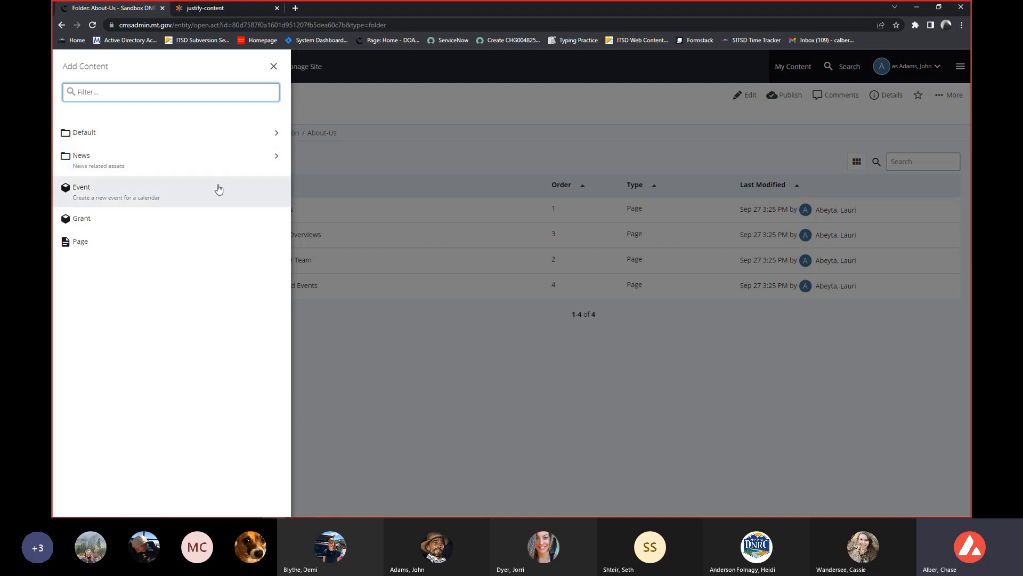
click(185, 244)
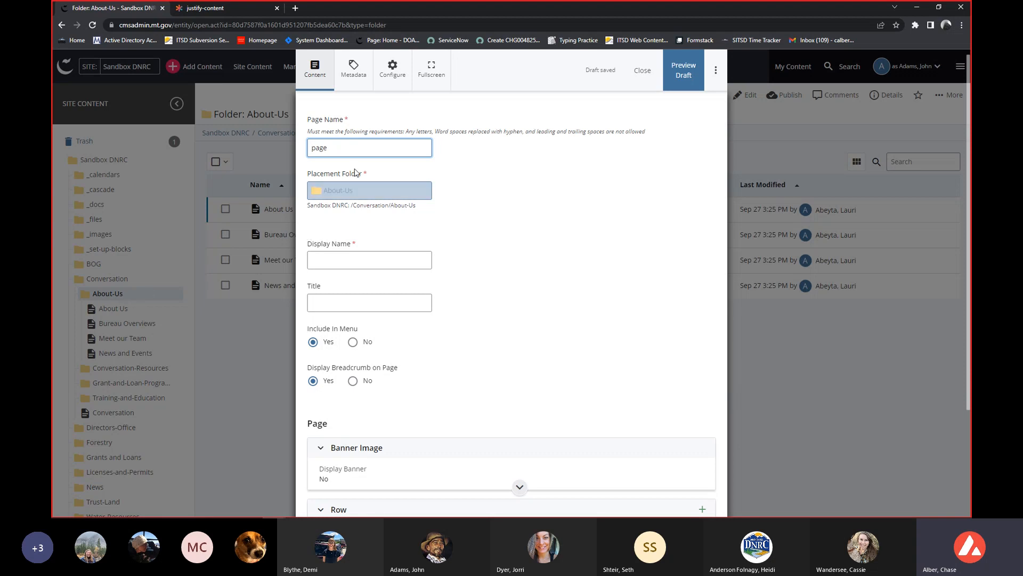
Point out the new page's Placement Folder, then set its Display Name to "page" and its Title to "Page Demo".
drag(310, 175, 366, 181)
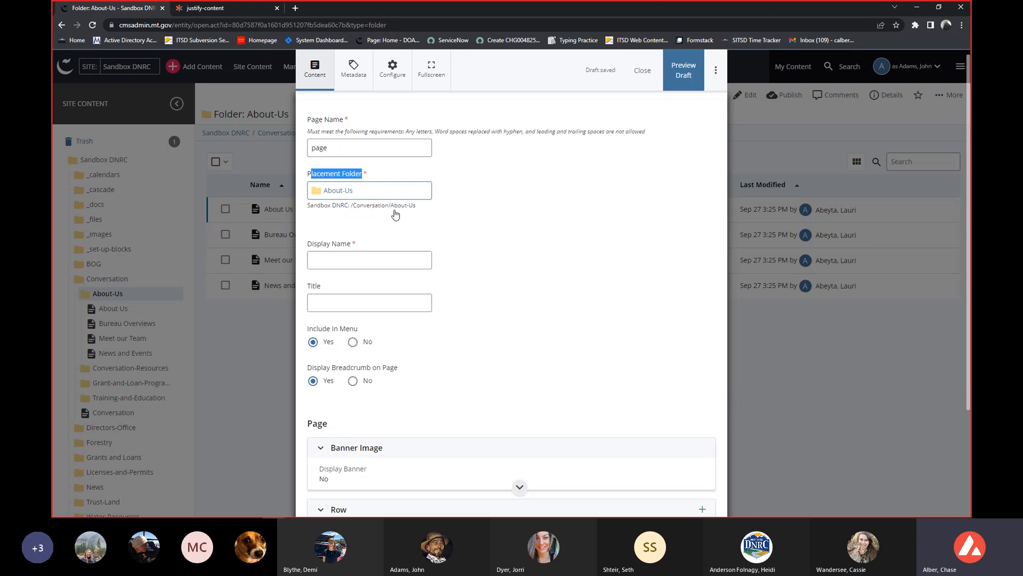
click(452, 240)
click(479, 140)
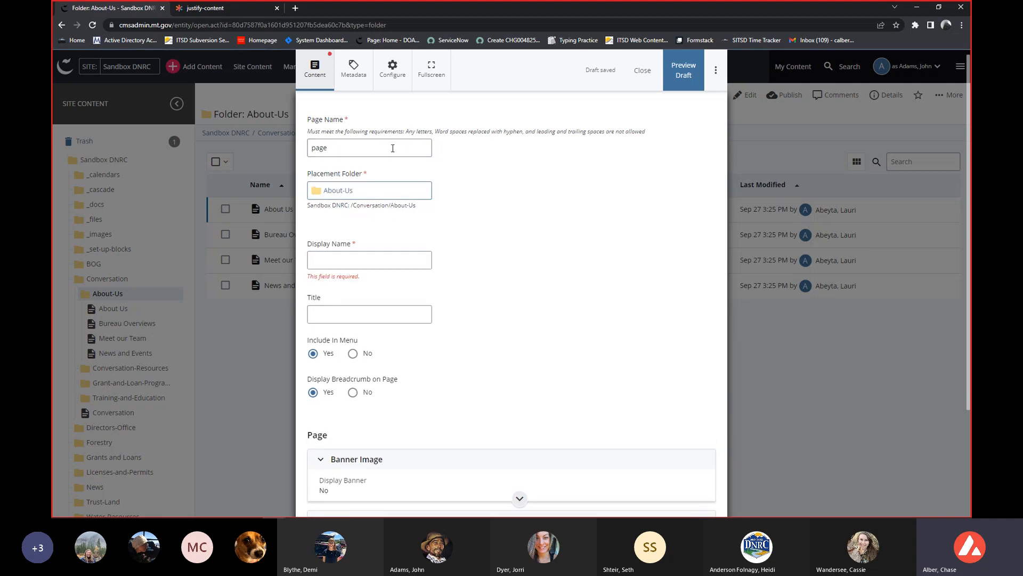
click(343, 258)
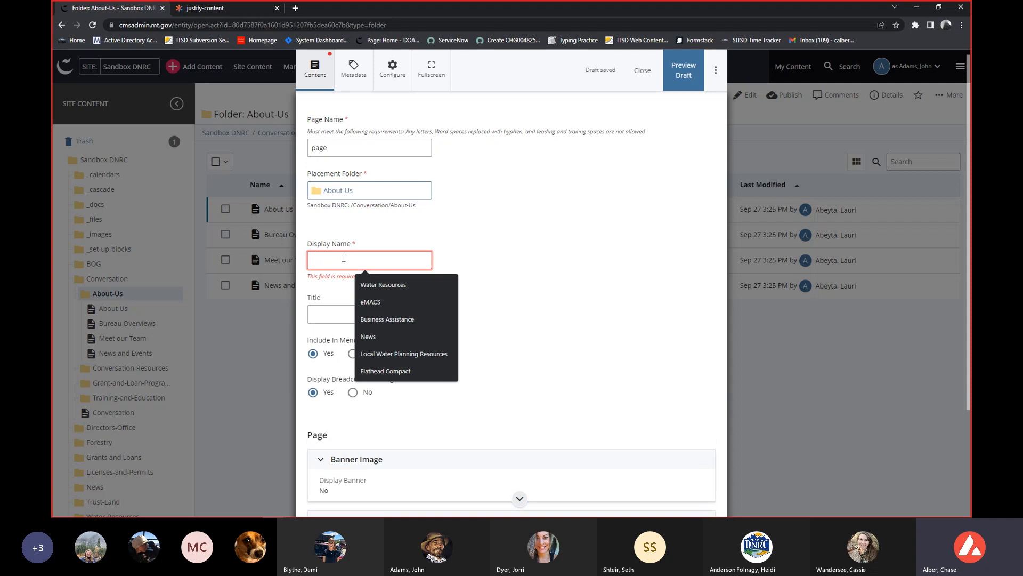
text(page)
key(Tab)
text(Page Demo)
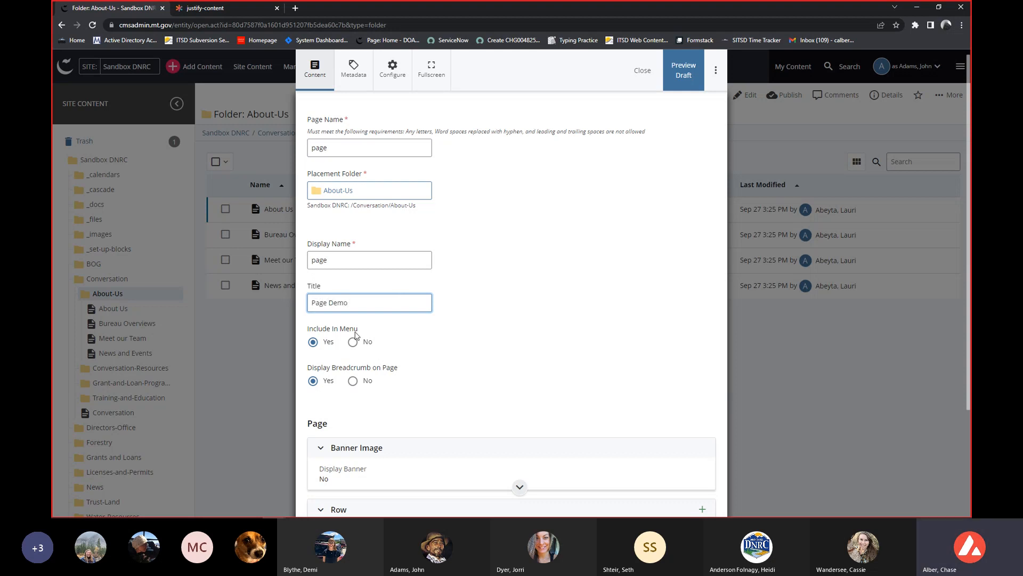
click(475, 334)
Set the new page's Display Breadcrumb on Page option to No.
scroll(462, 336, down, 1)
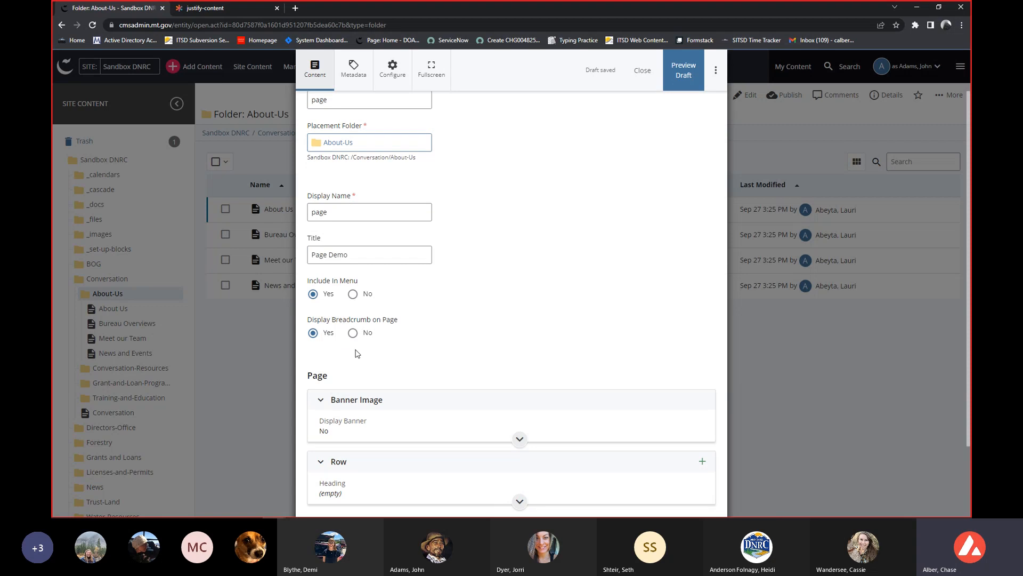
scroll(356, 354, down, 1)
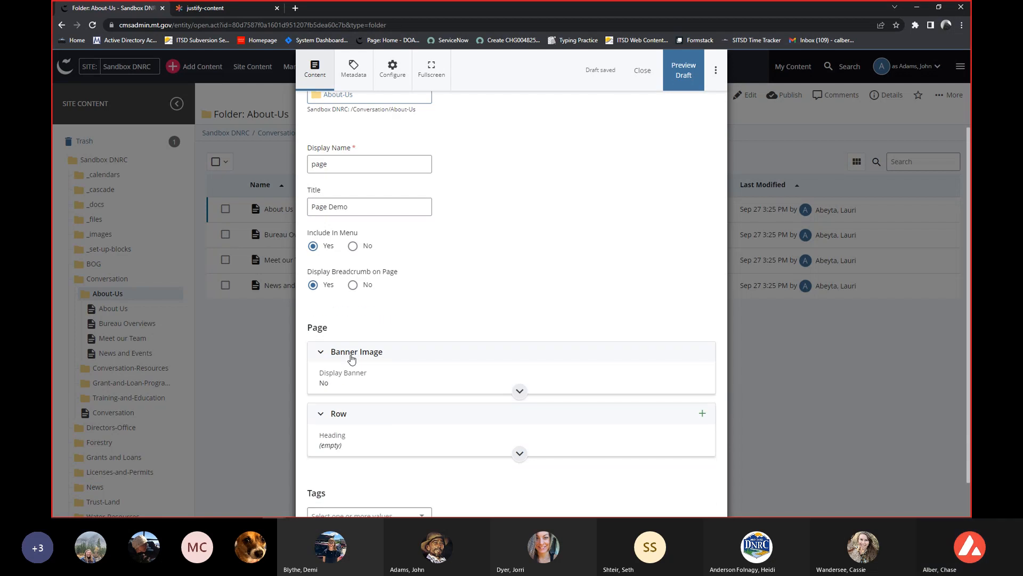
click(352, 285)
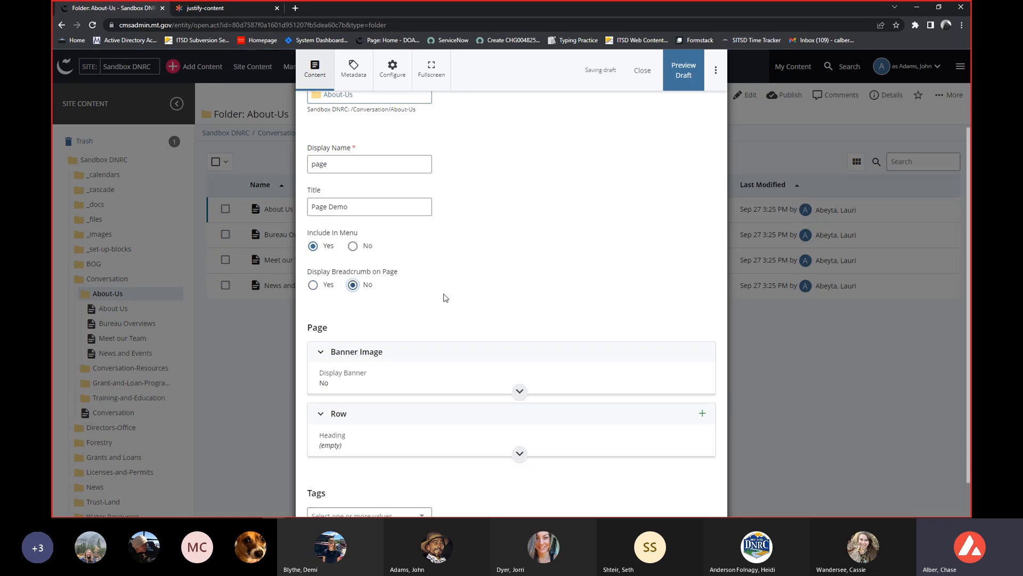
scroll(445, 298, up, 2)
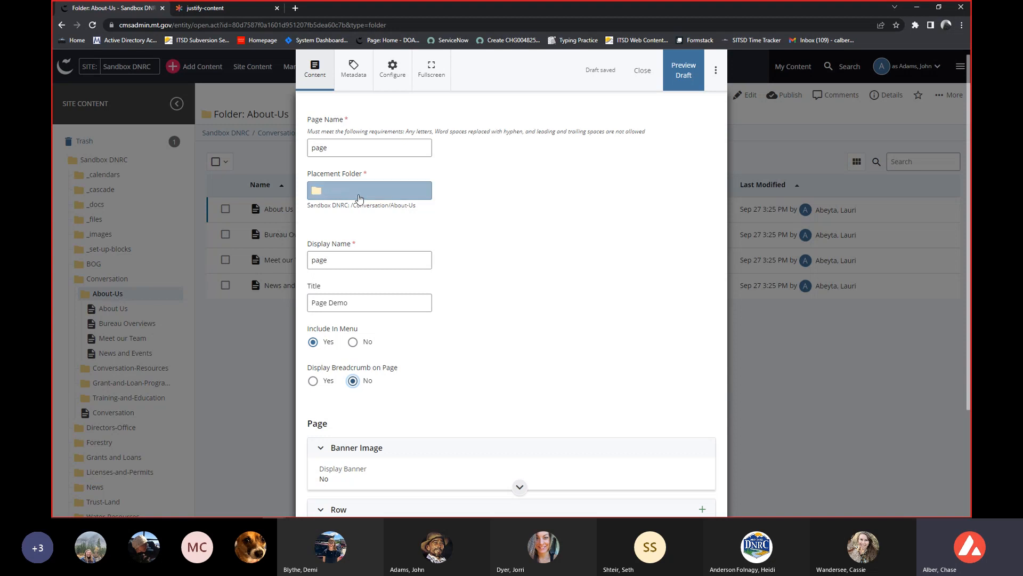
Expand the new page's Banner Image section and set Display Banner to Yes.
scroll(581, 431, down, 1)
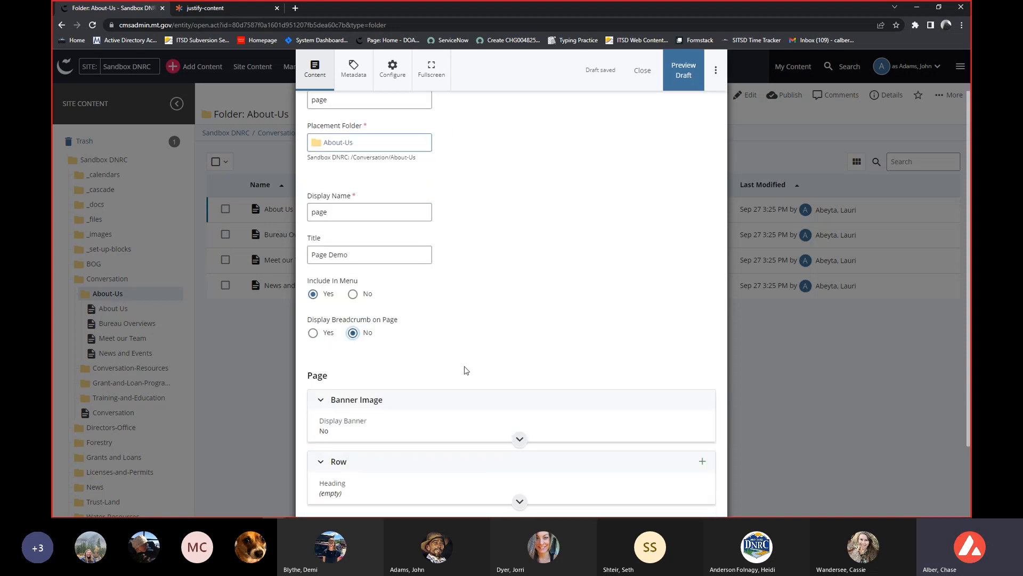
scroll(461, 362, down, 1)
scroll(461, 362, down, 1)
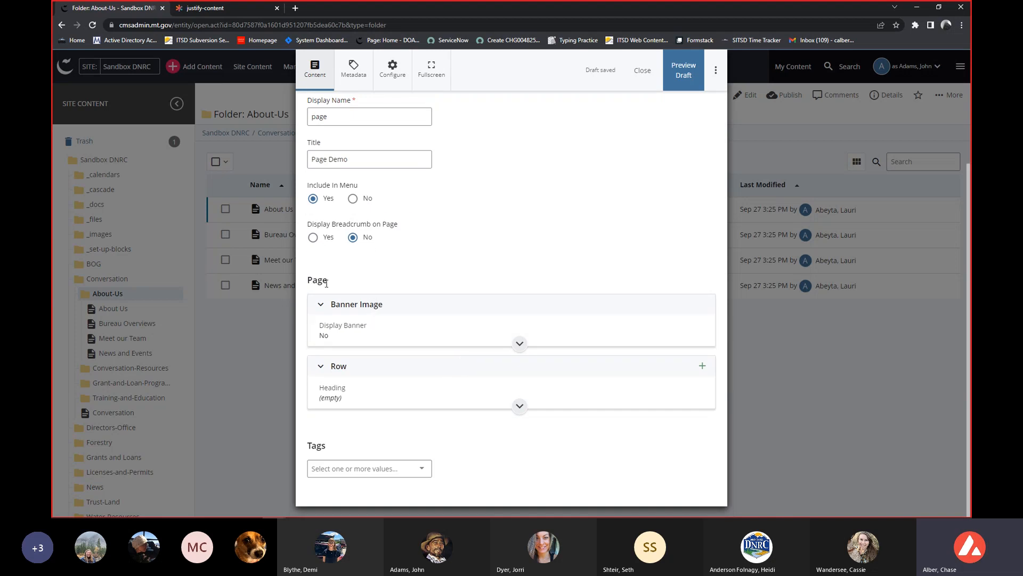
click(351, 304)
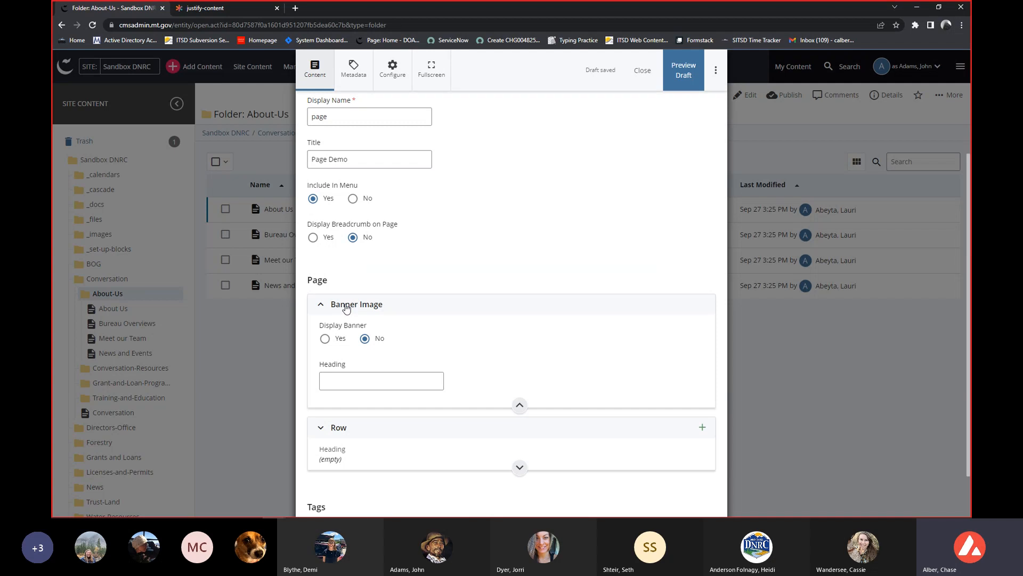
click(325, 339)
Look over the banner's fields and open the file chooser for its Image File.
scroll(520, 344, down, 2)
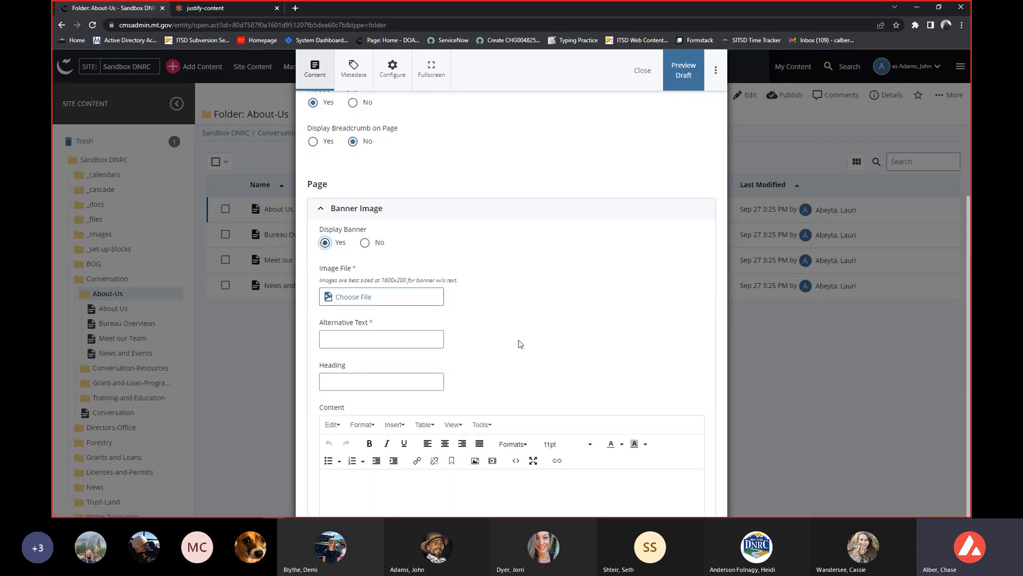
scroll(523, 344, down, 1)
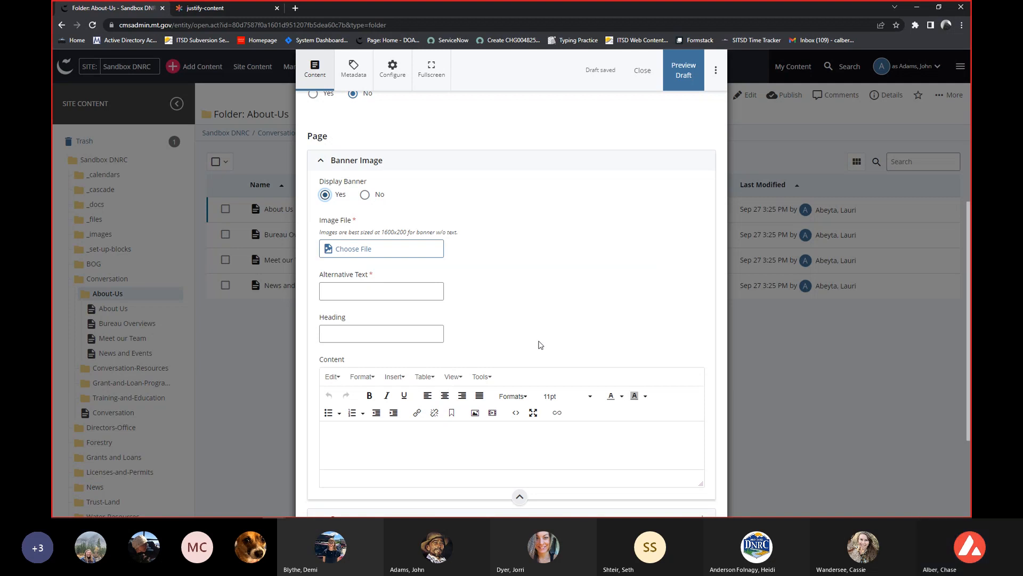
scroll(540, 344, down, 1)
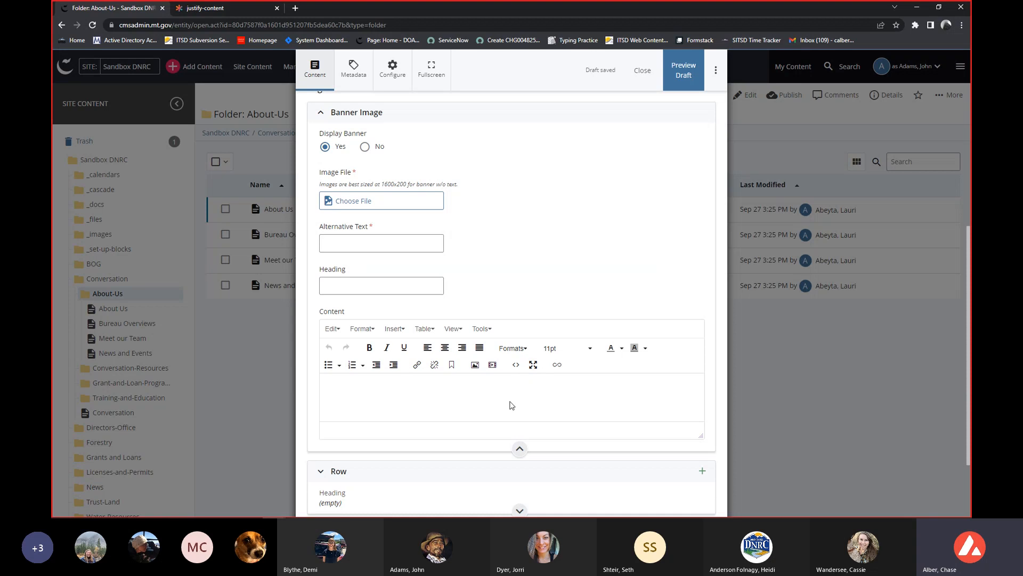
scroll(517, 320, up, 1)
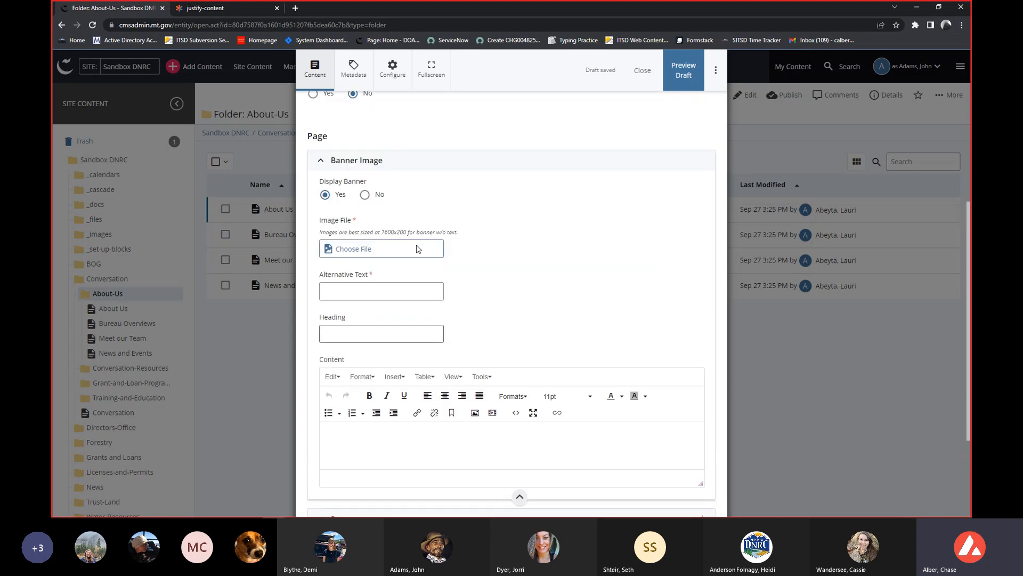
click(361, 246)
click(362, 247)
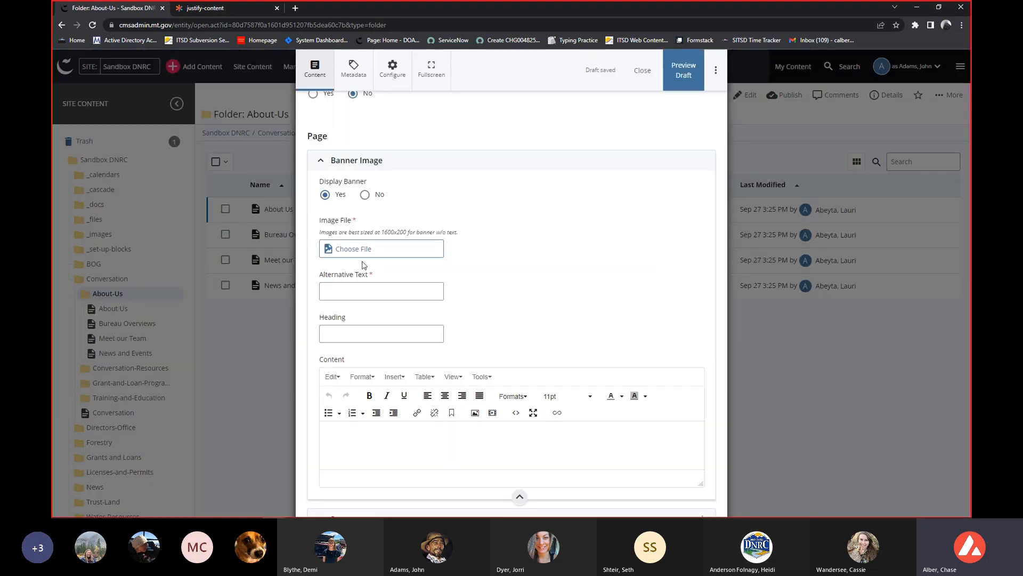
click(361, 250)
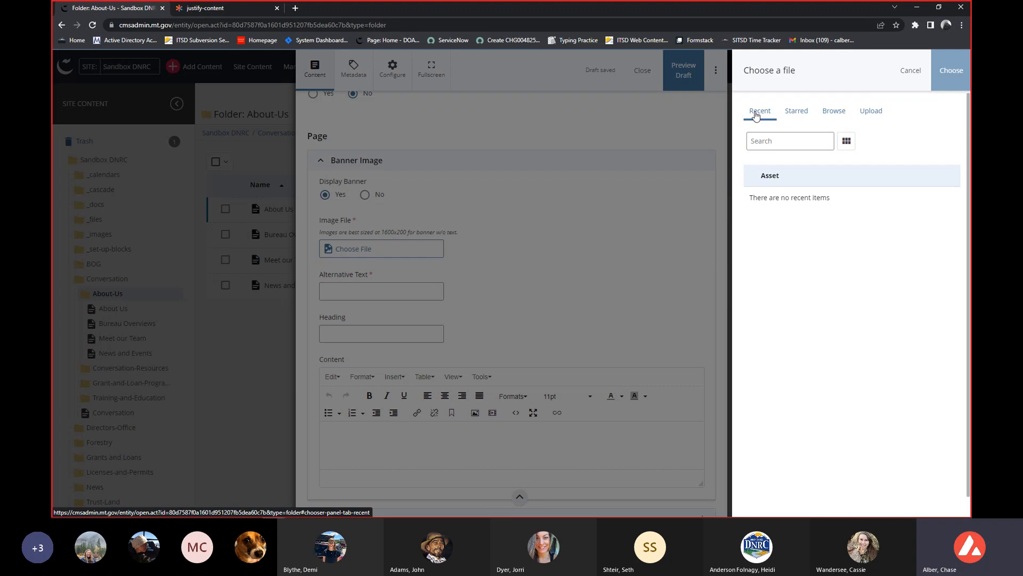
Look at the starred files, then browse from the Sandbox DNRC root into the _images folder.
click(796, 111)
click(836, 112)
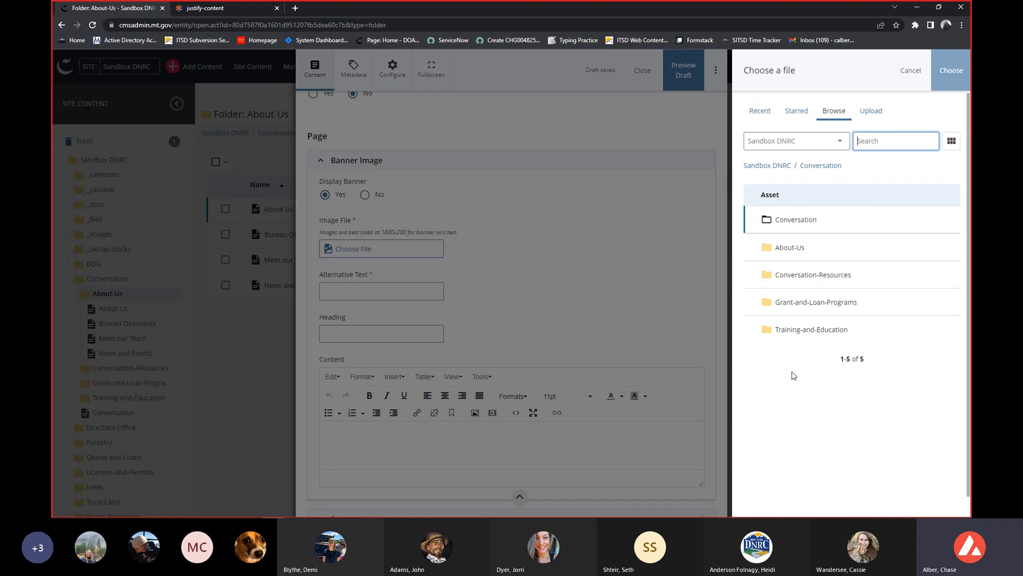
click(768, 166)
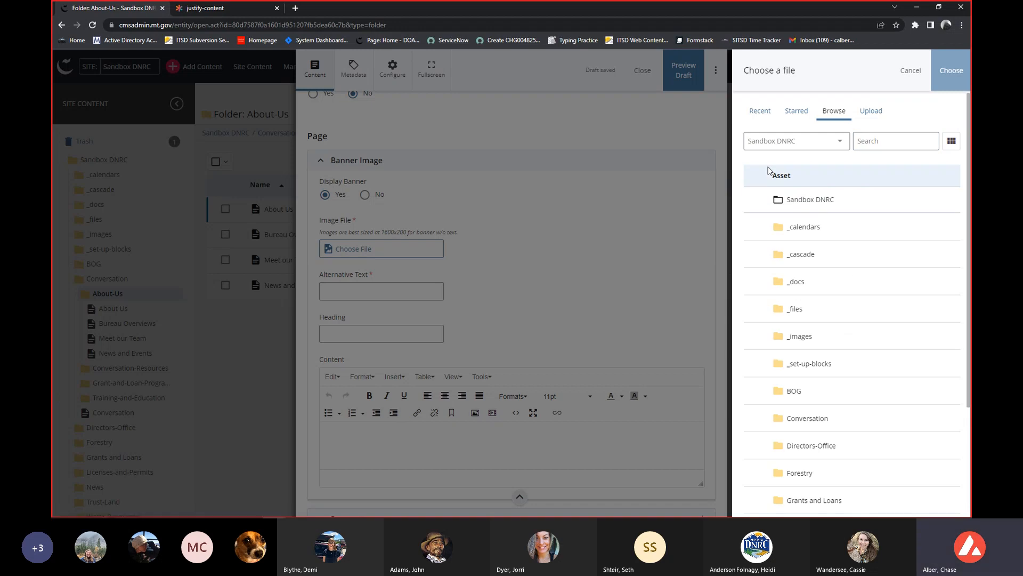
scroll(782, 239, down, 1)
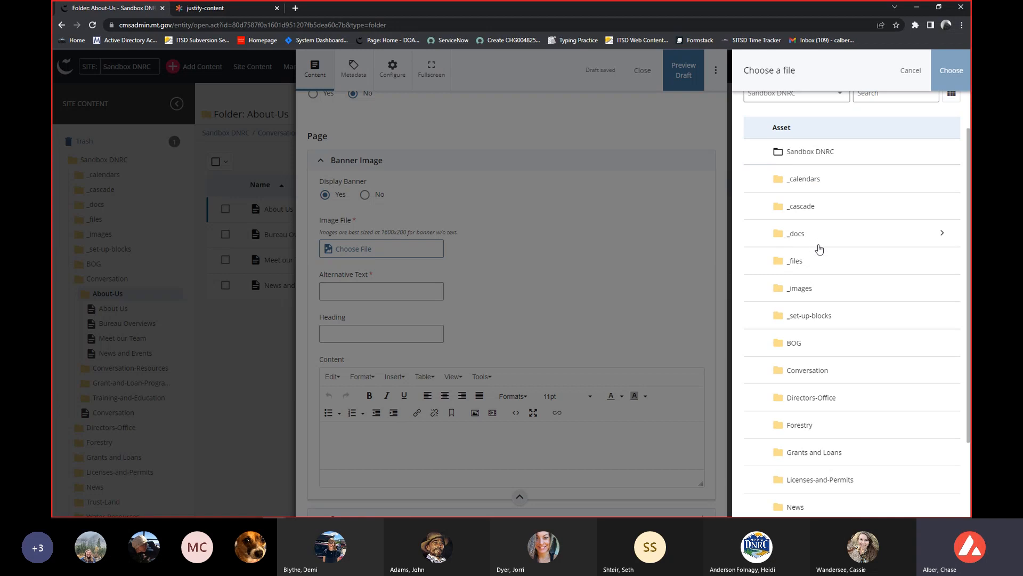
click(832, 293)
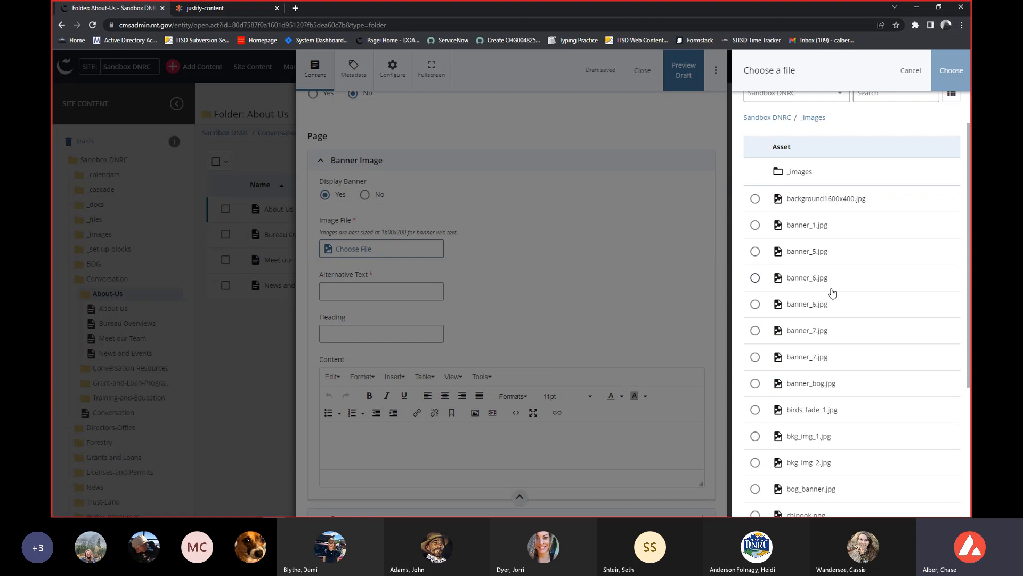
Look at the option to upload an image from the computer and its placement folder selection, cancelling the local file picker without picking anything.
scroll(832, 292, up, 1)
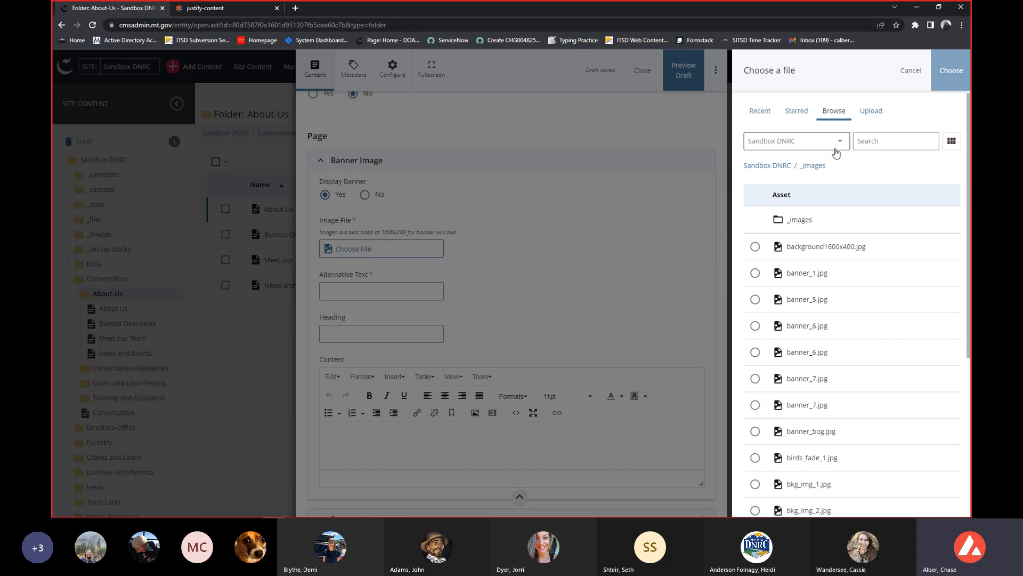
click(869, 118)
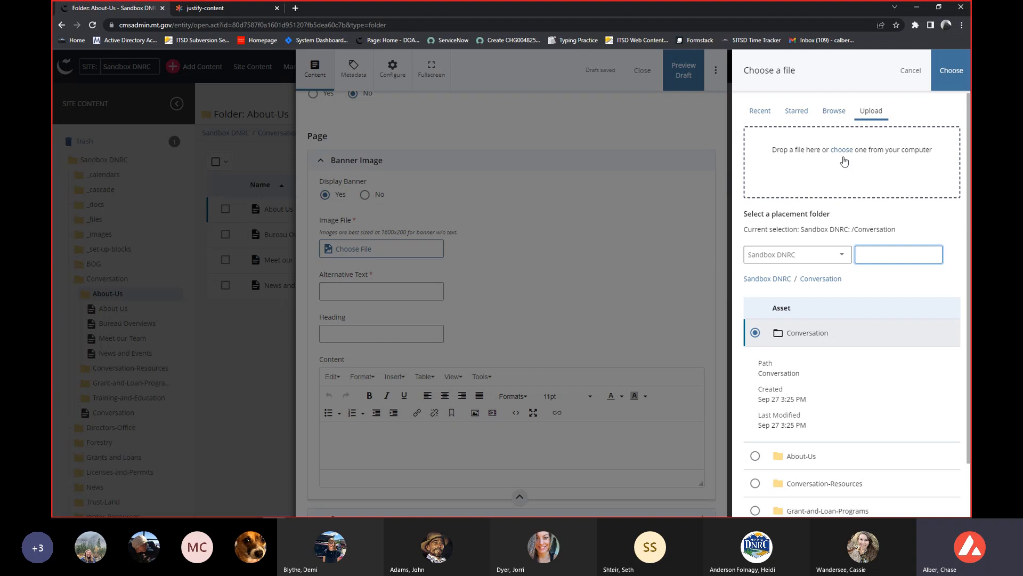
click(845, 154)
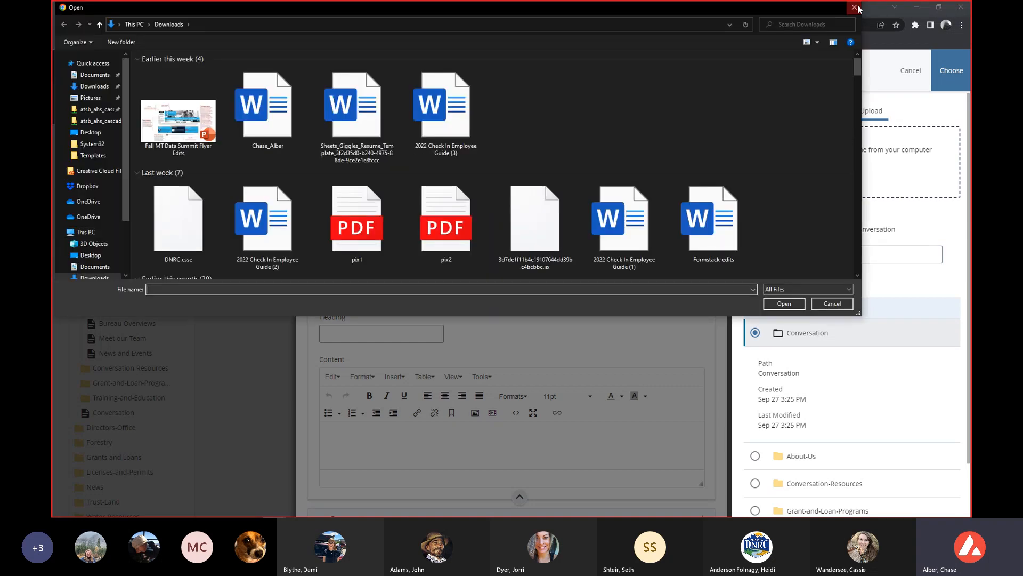
click(855, 7)
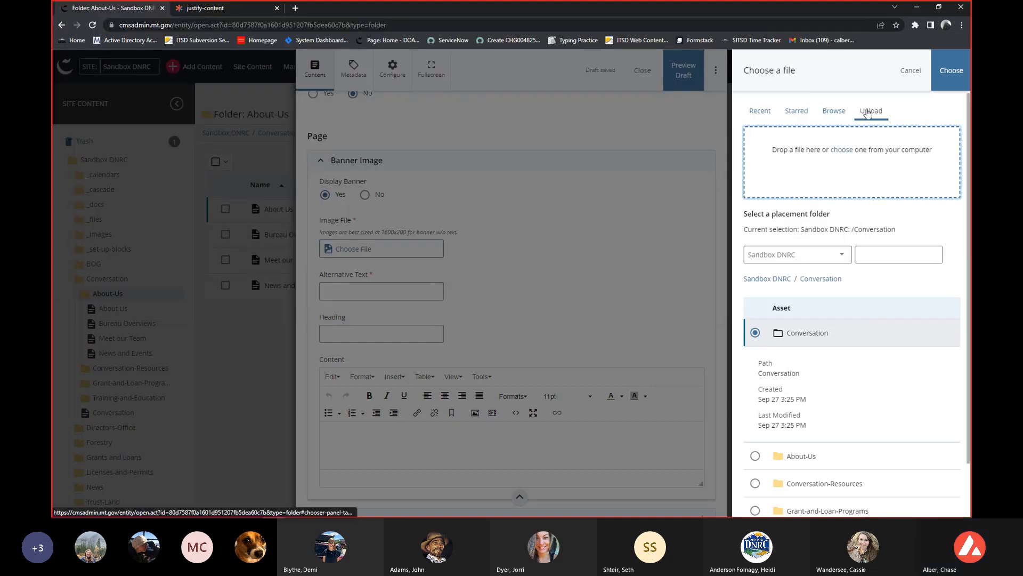
click(836, 114)
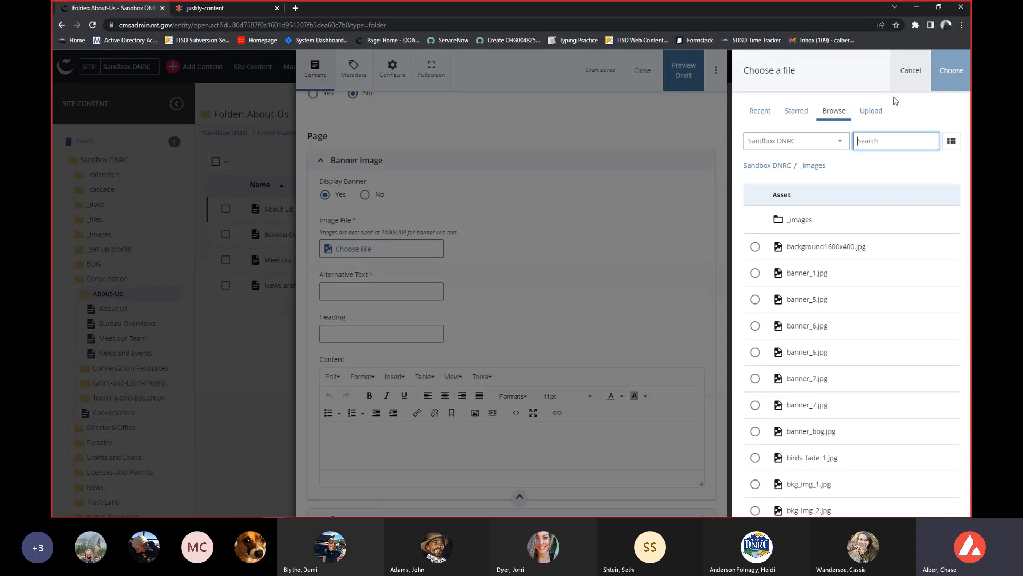
click(870, 111)
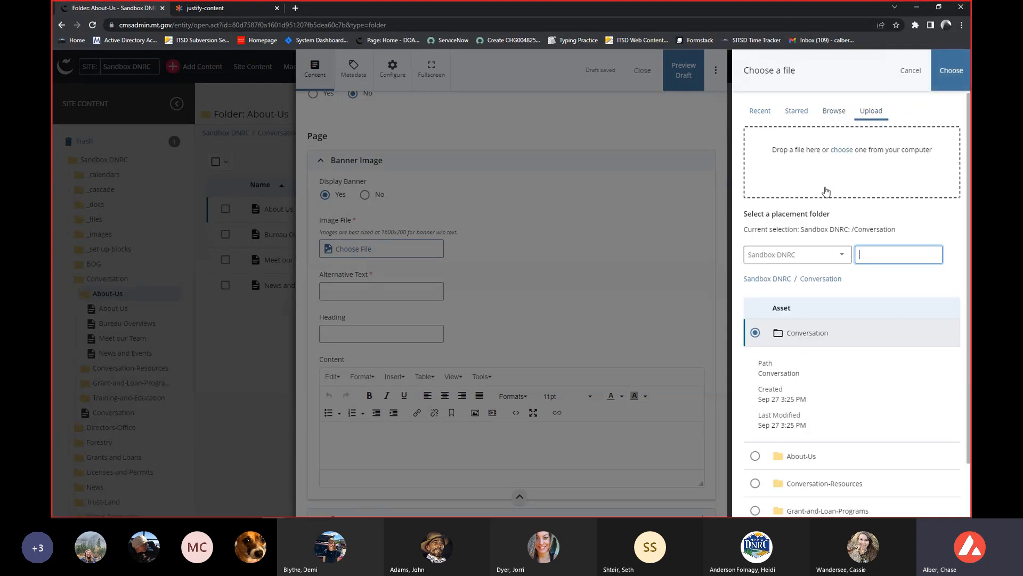
scroll(800, 290, down, 1)
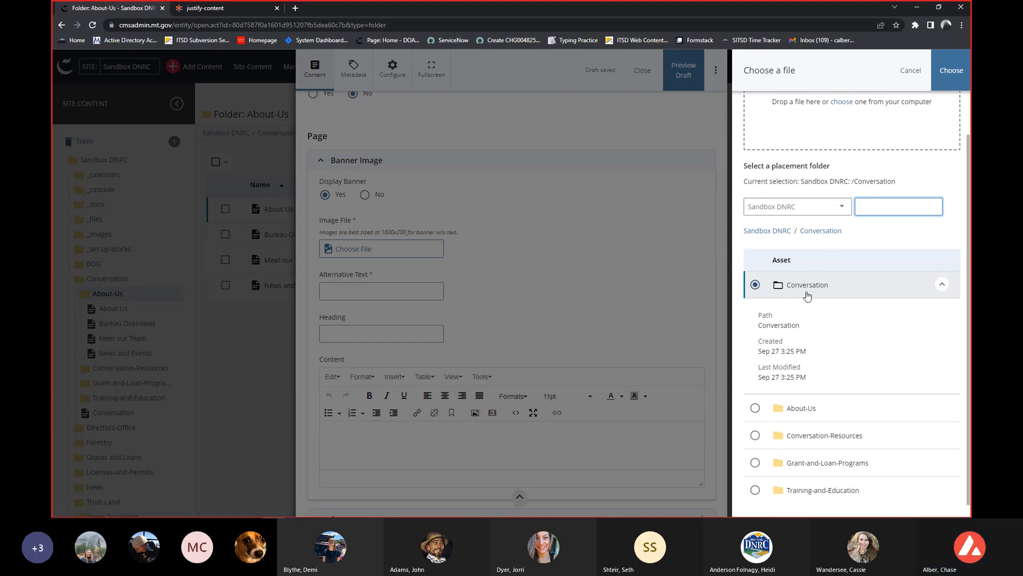
scroll(808, 290, up, 1)
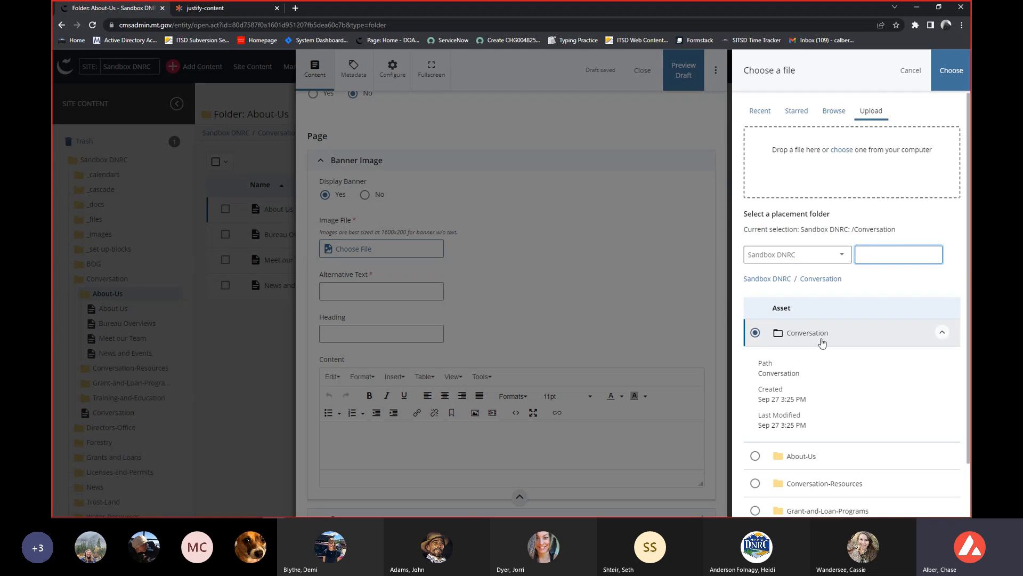
Browse through the Sandbox DNRC root to the _images folder again and look through its image files.
click(840, 115)
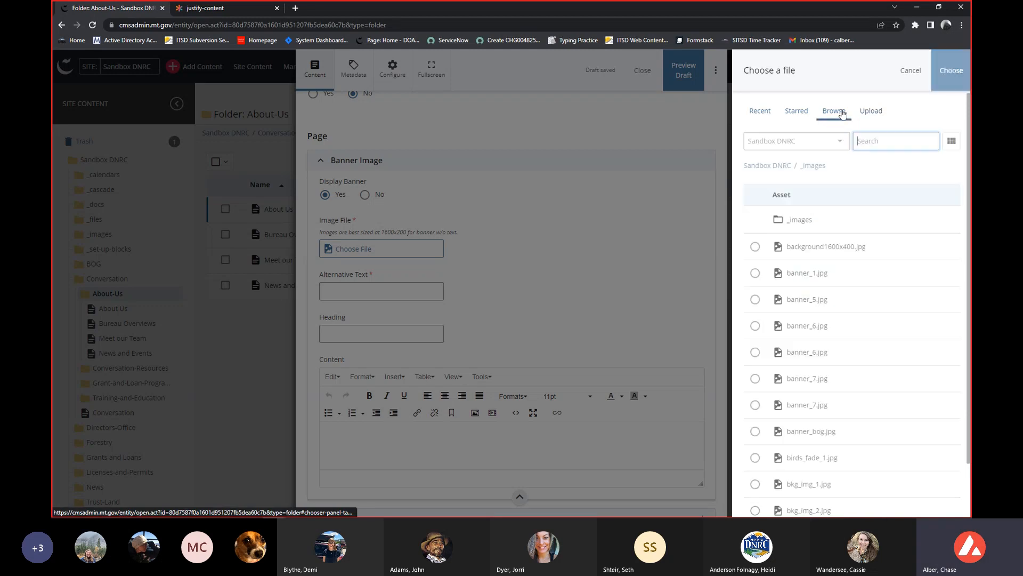
click(752, 167)
scroll(813, 251, down, 2)
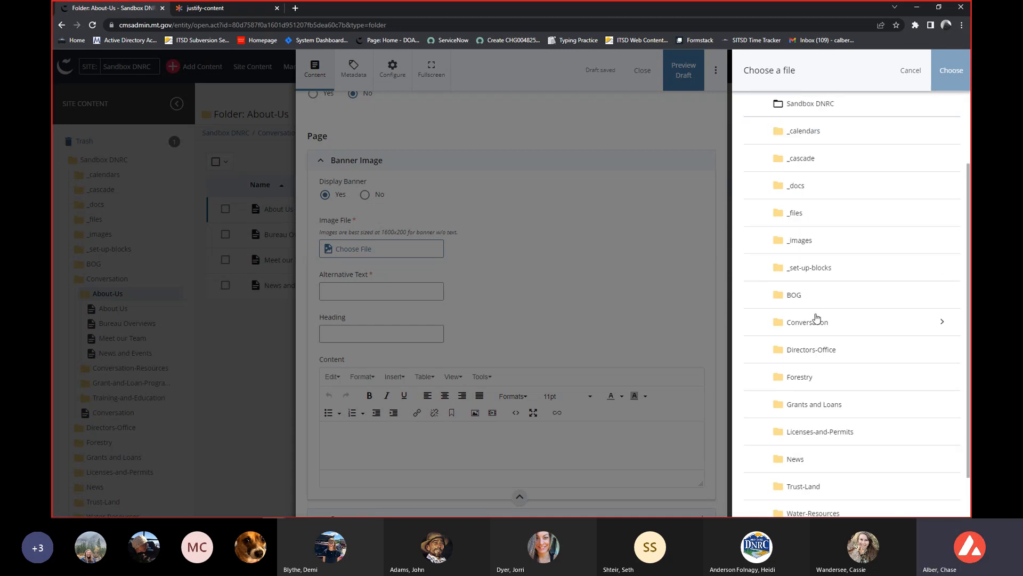
click(854, 238)
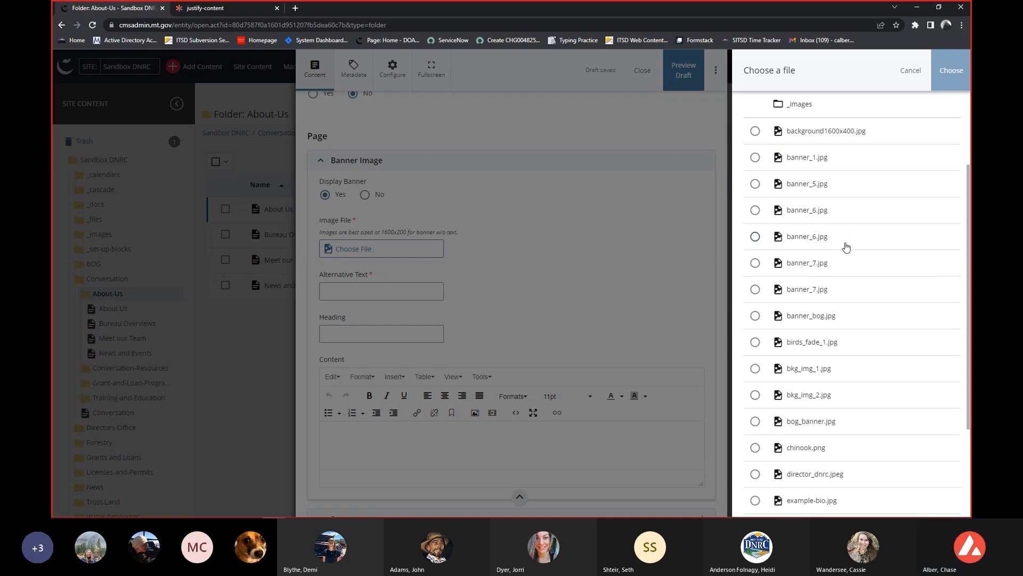
scroll(847, 245, down, 1)
scroll(846, 246, up, 2)
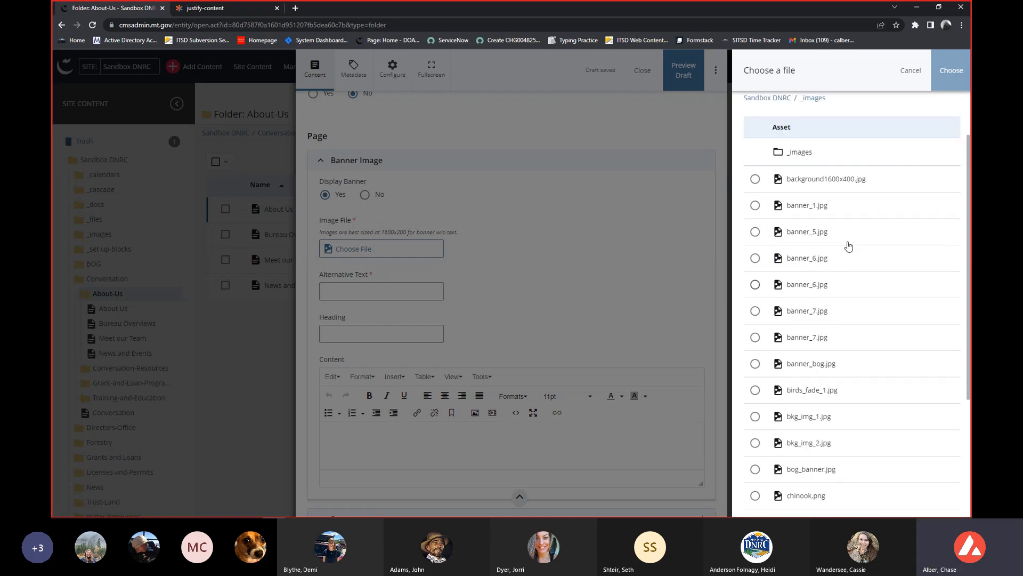
Preview the two banner_6.jpg entries and choose the one at _images/banner_6.jpg as the banner's Image File.
click(806, 286)
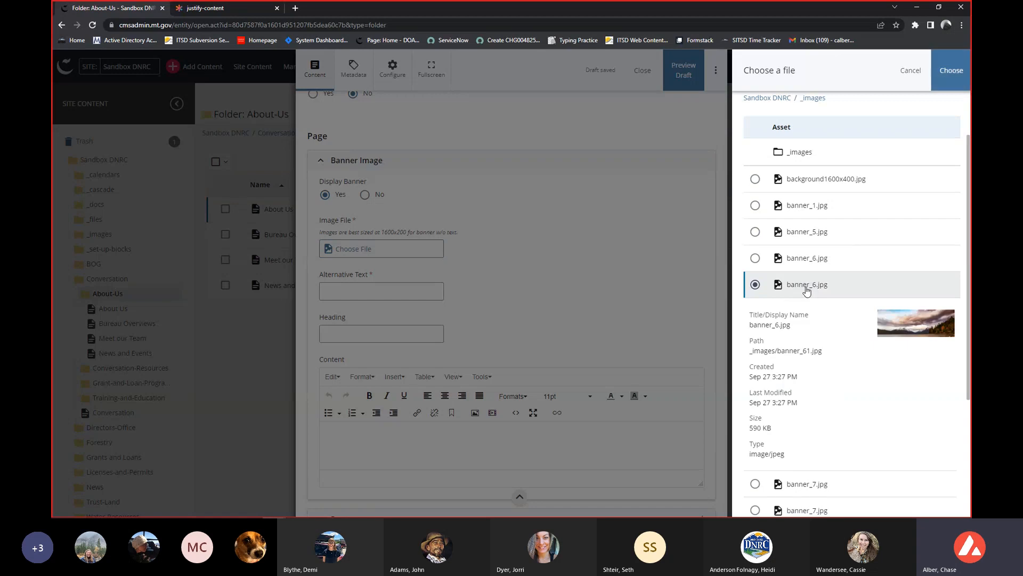
scroll(806, 290, down, 1)
click(847, 211)
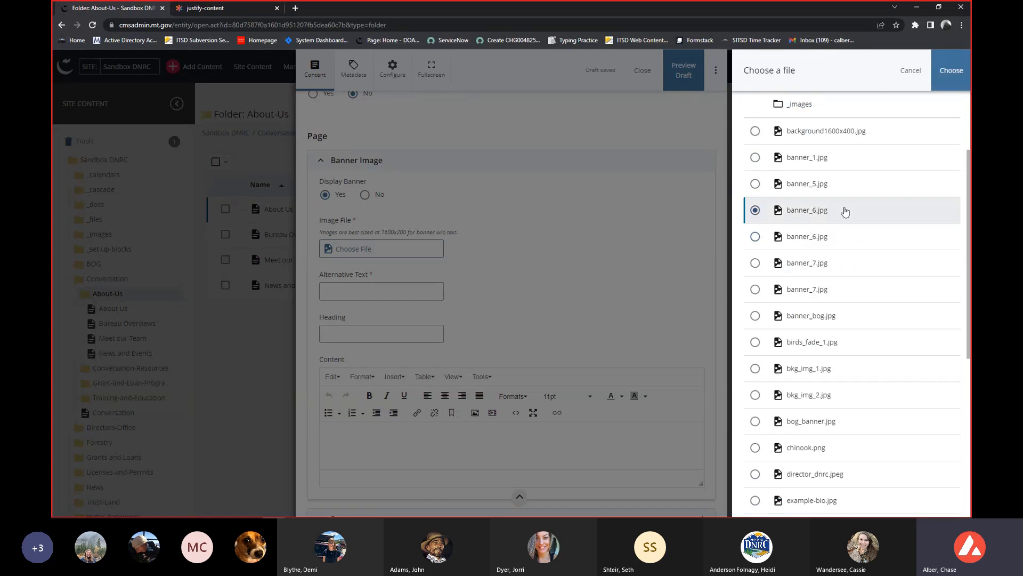
scroll(850, 243, down, 1)
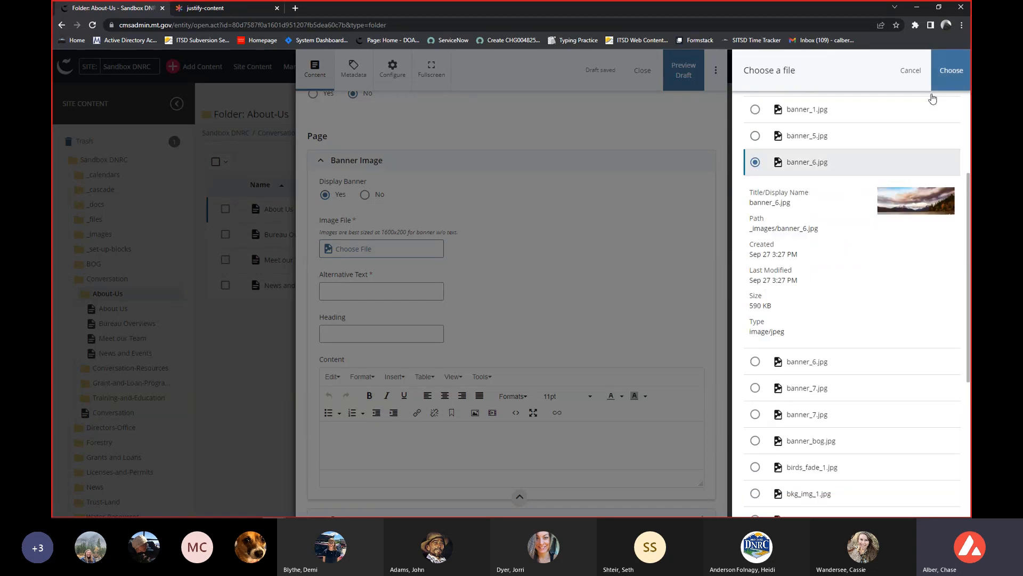
click(948, 81)
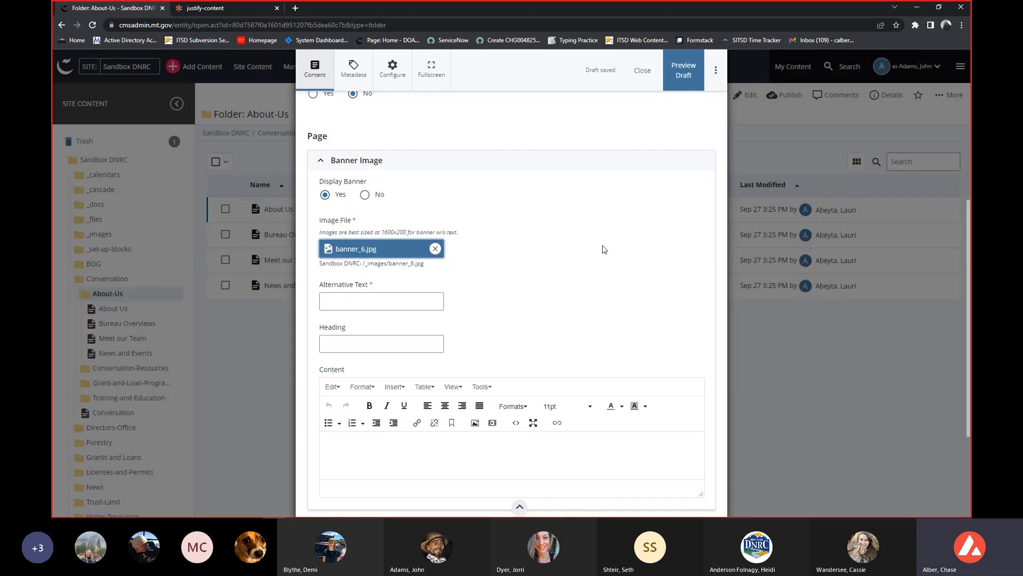
Reopen the banner's file chooser to check the recent files and the _images folder, then cancel without changing the image.
click(362, 252)
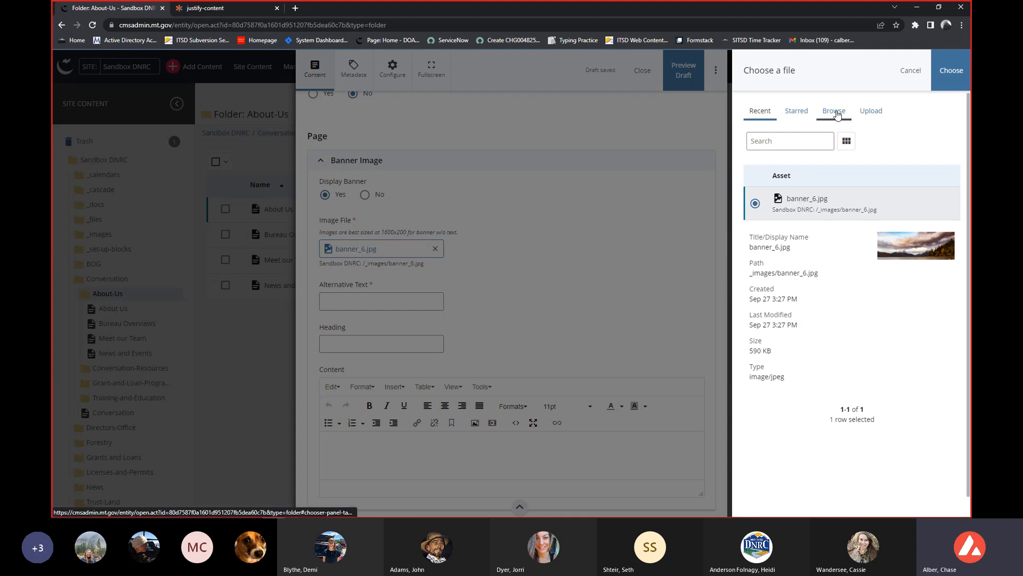
click(835, 113)
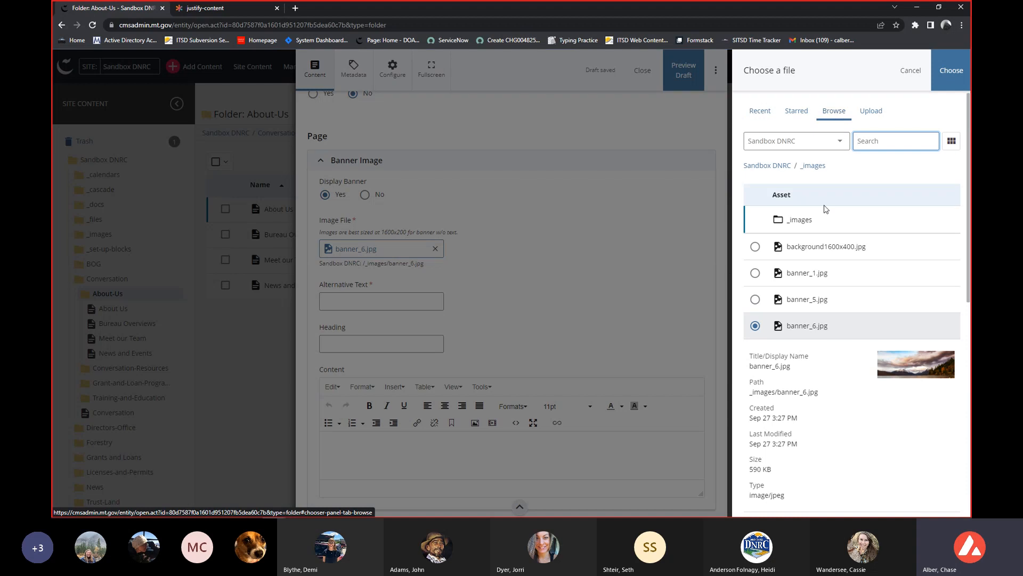
click(911, 71)
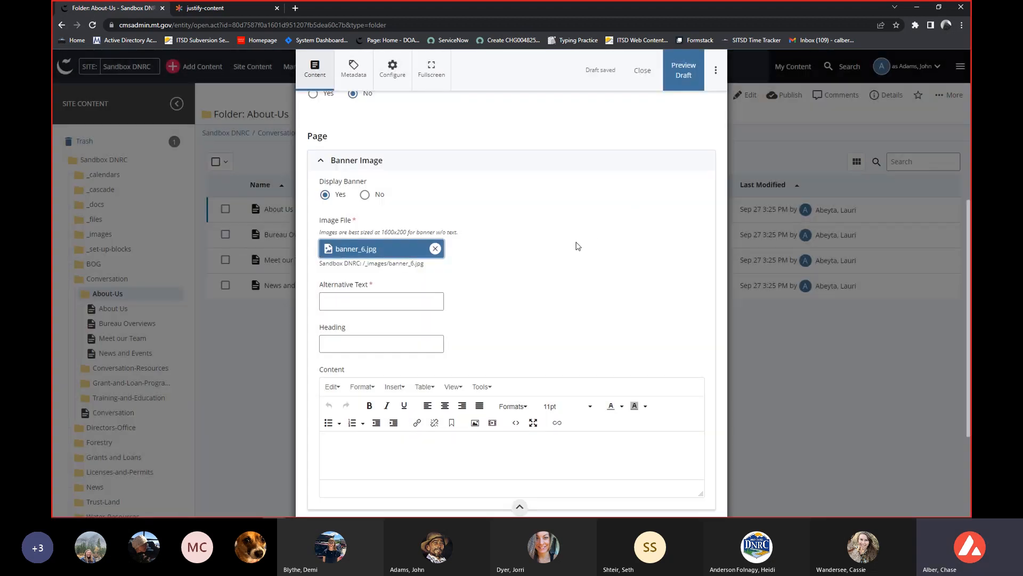
Set the banner image's Alternative Text to "About US Banner Demo".
scroll(538, 289, down, 1)
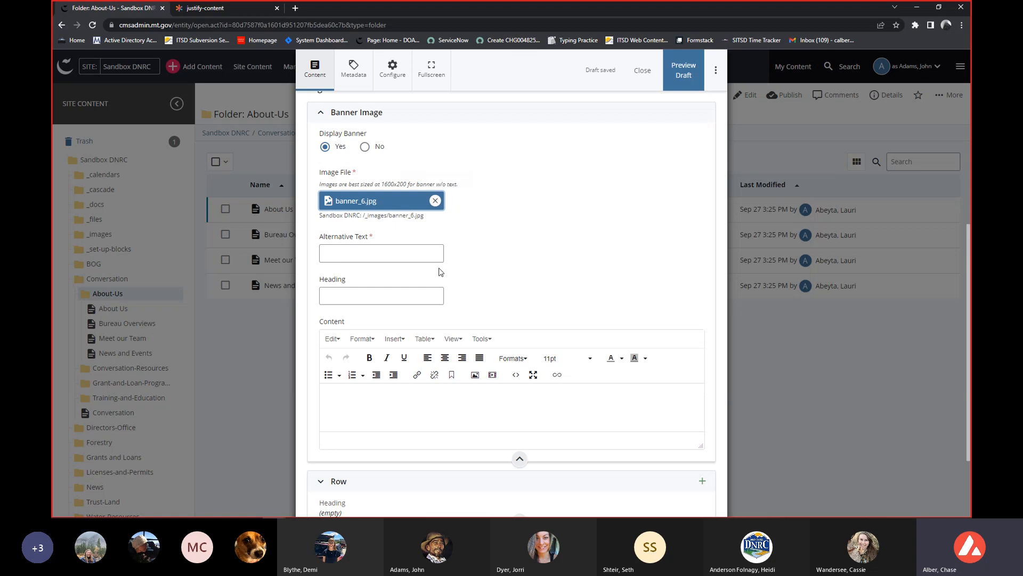
click(398, 259)
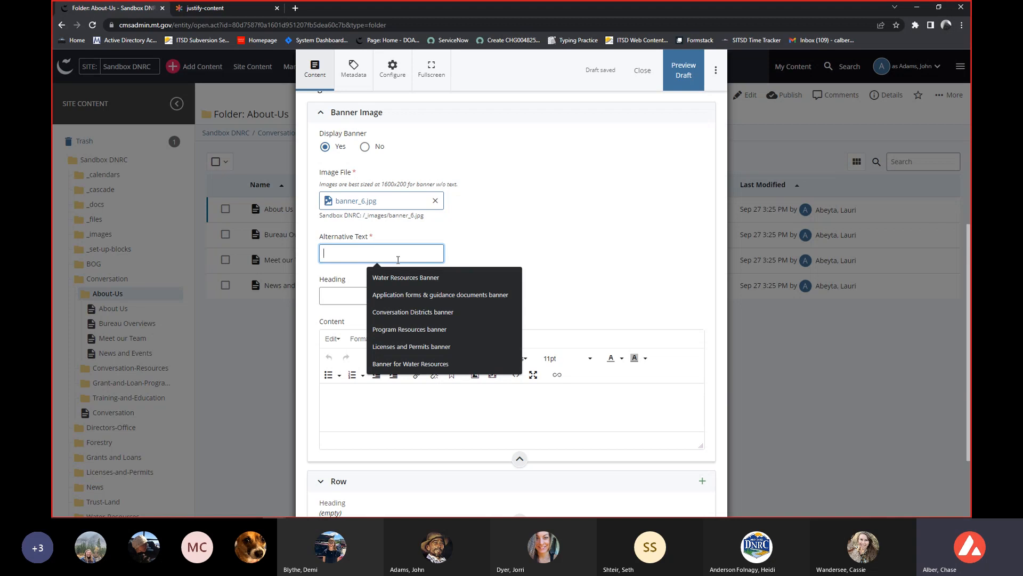
text(About US)
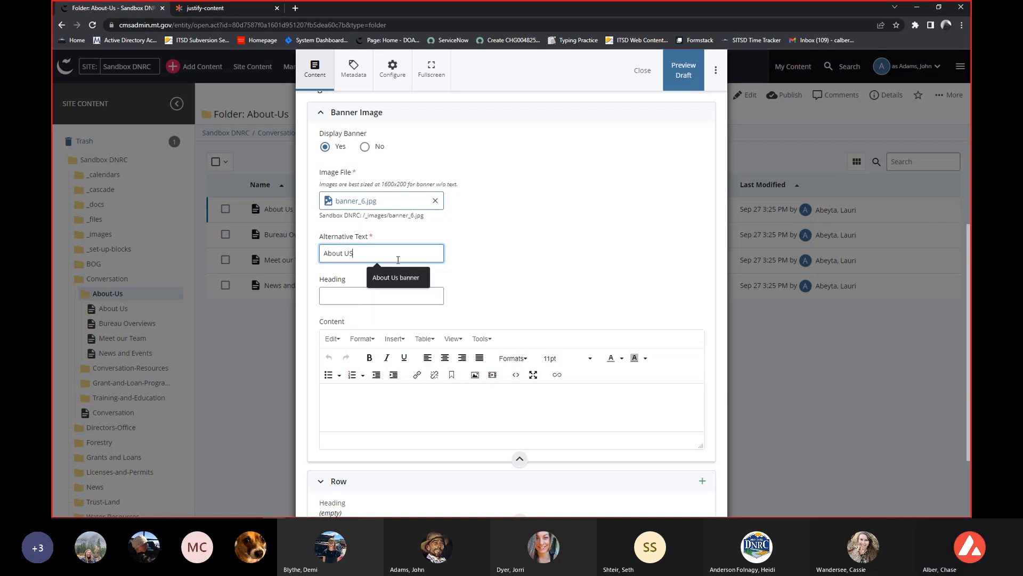
text( Banner Demo)
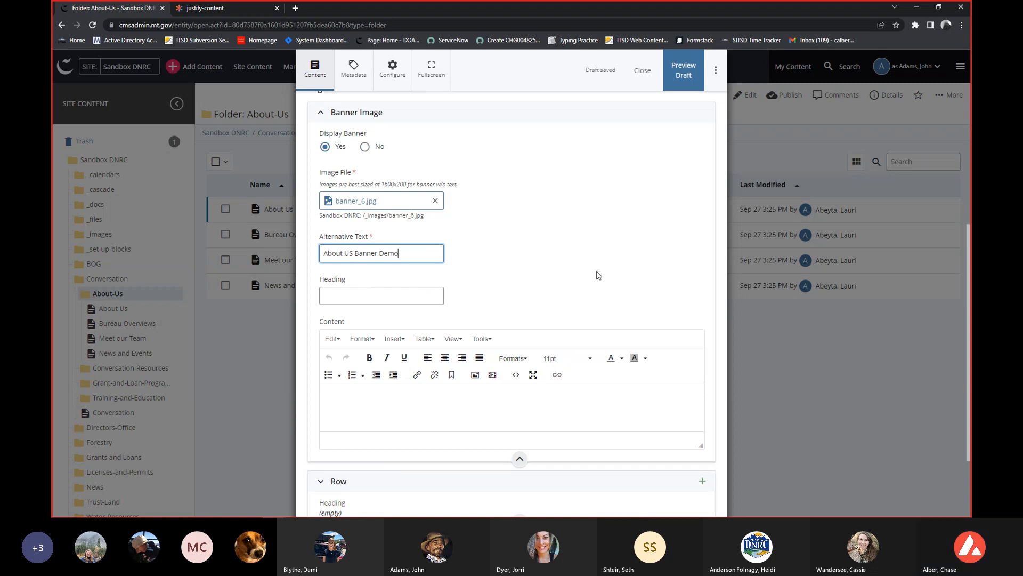
Collapse the Banner Image section and expand the Row section to show its settings.
scroll(599, 275, up, 1)
scroll(597, 274, down, 1)
scroll(596, 274, up, 2)
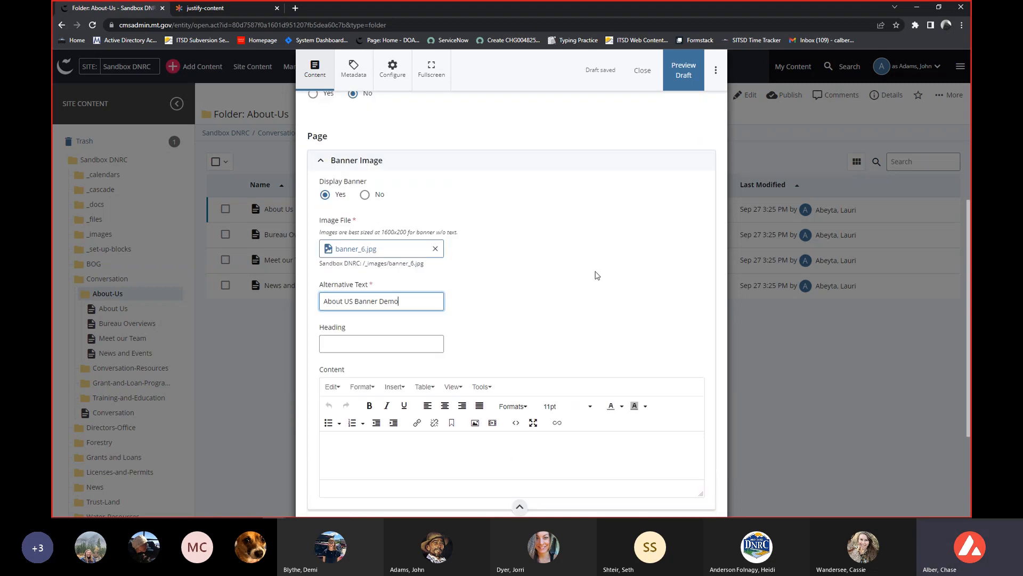
click(514, 219)
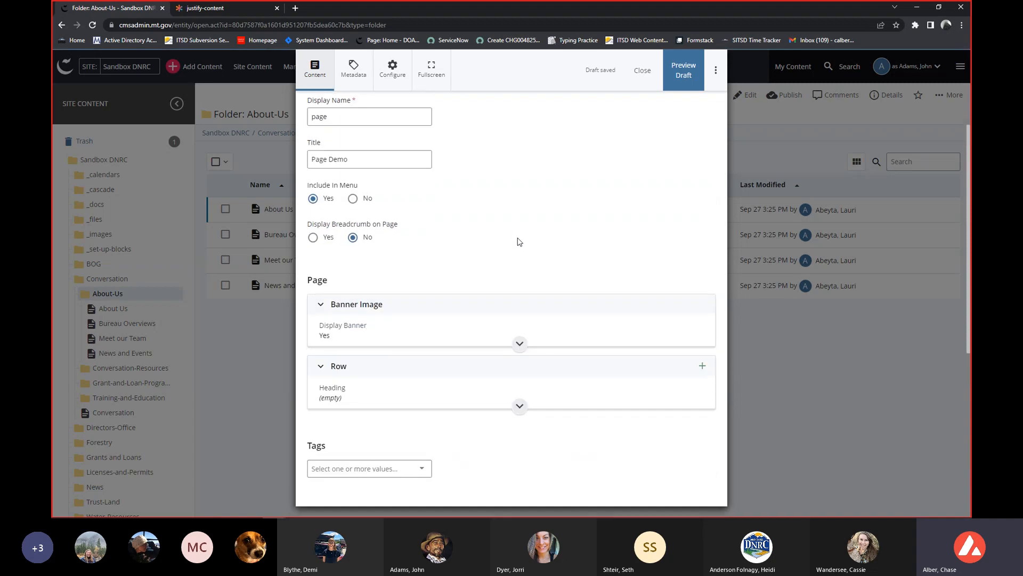
click(558, 369)
scroll(549, 360, down, 5)
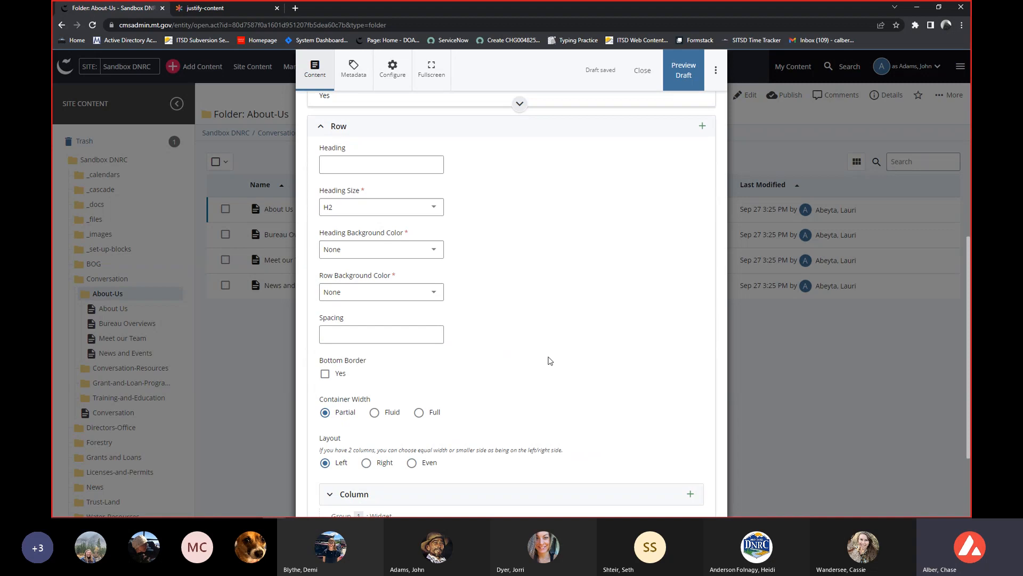
View the justify-content diagram in the other browser tab and return to the page's Row settings.
click(232, 10)
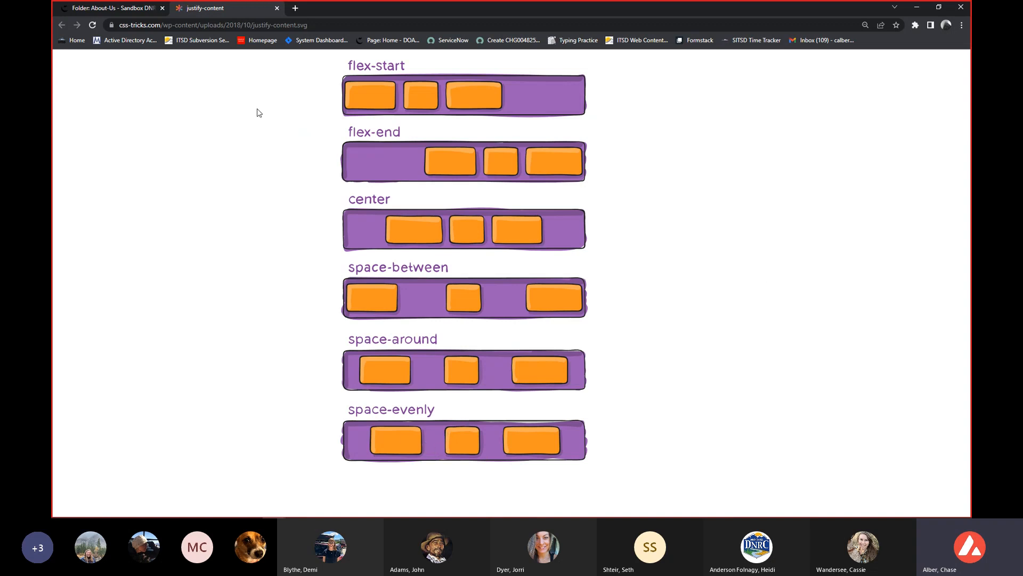
click(122, 12)
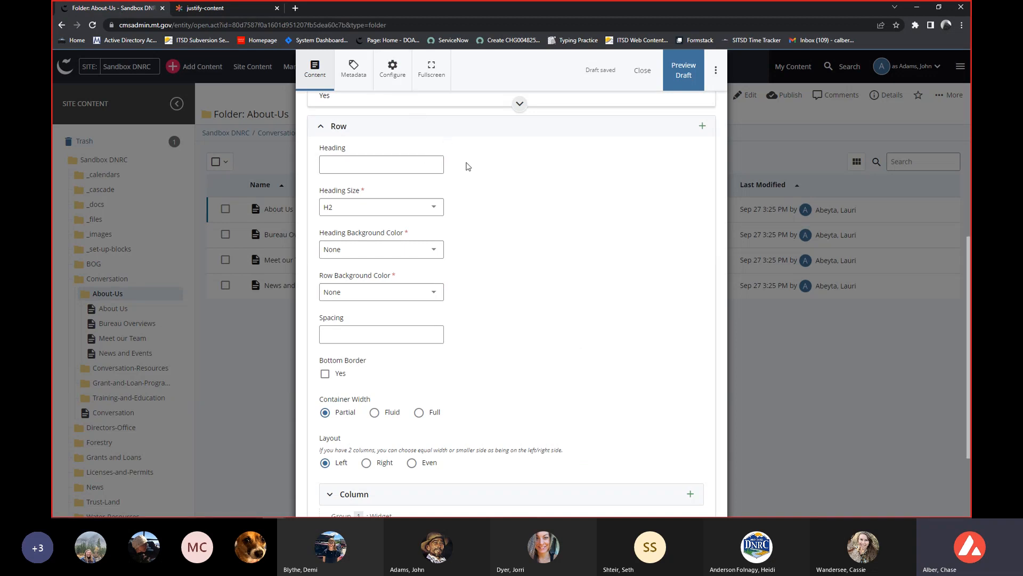
scroll(461, 159, down, 1)
scroll(452, 160, up, 1)
Review the row's Heading suggestions and its Heading Size and Heading Background Color options without choosing any.
click(411, 169)
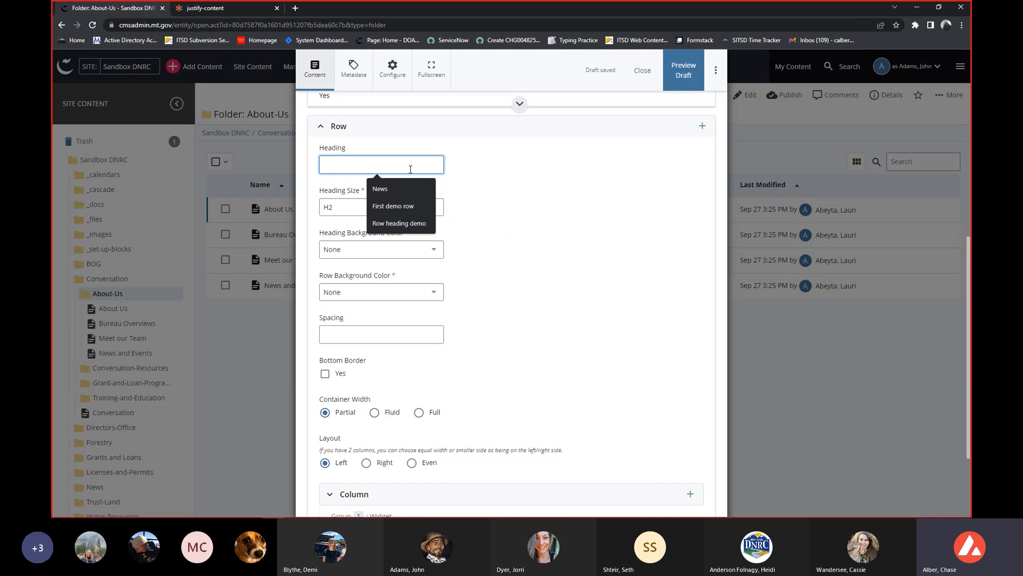
click(399, 206)
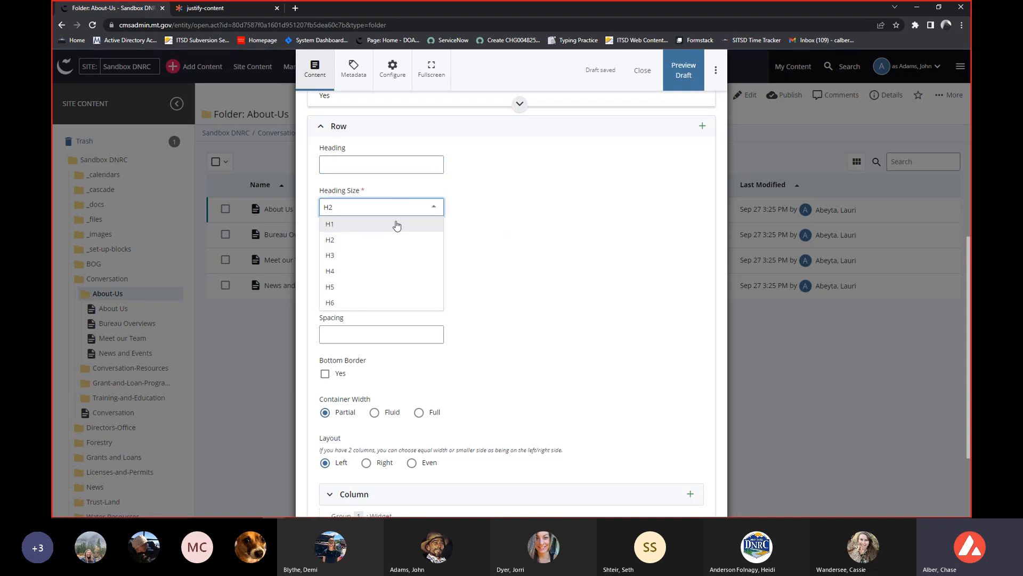
click(568, 191)
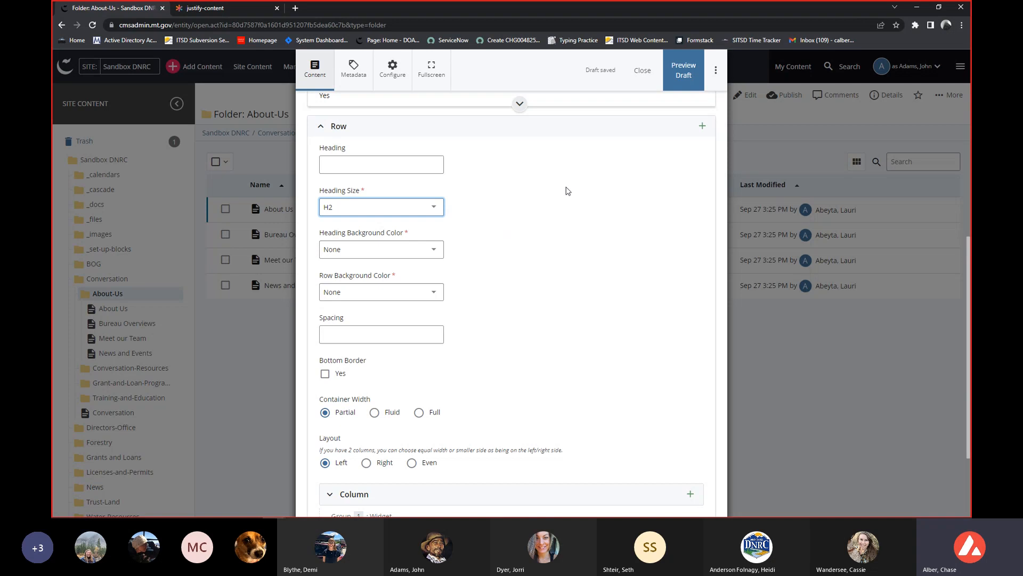
scroll(459, 160, down, 1)
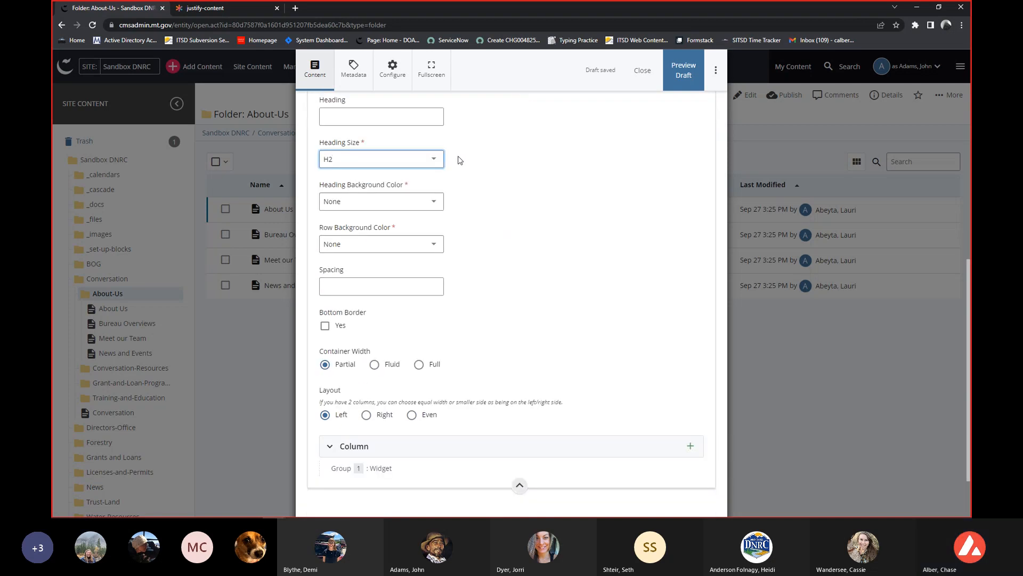
click(432, 204)
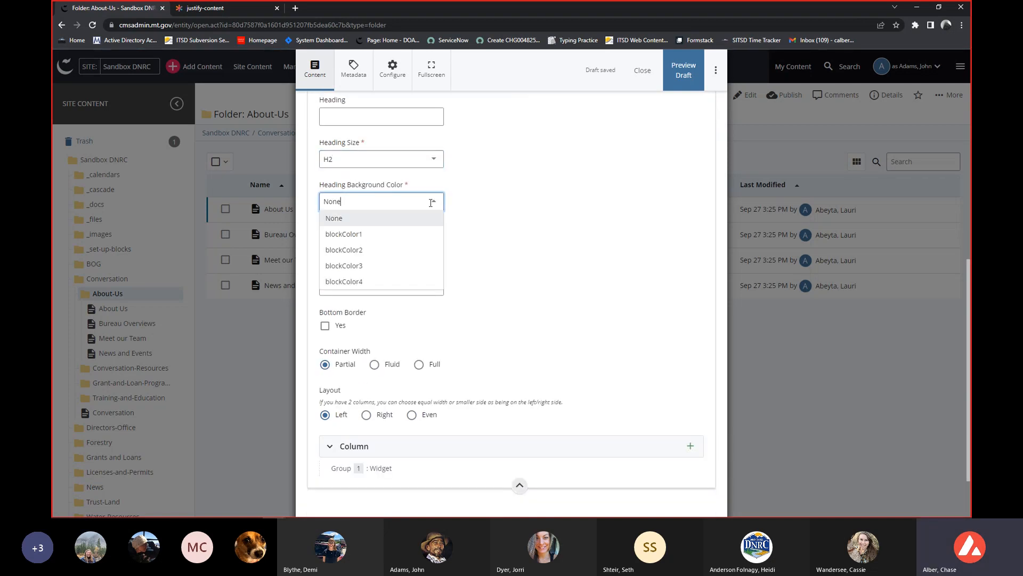
click(459, 208)
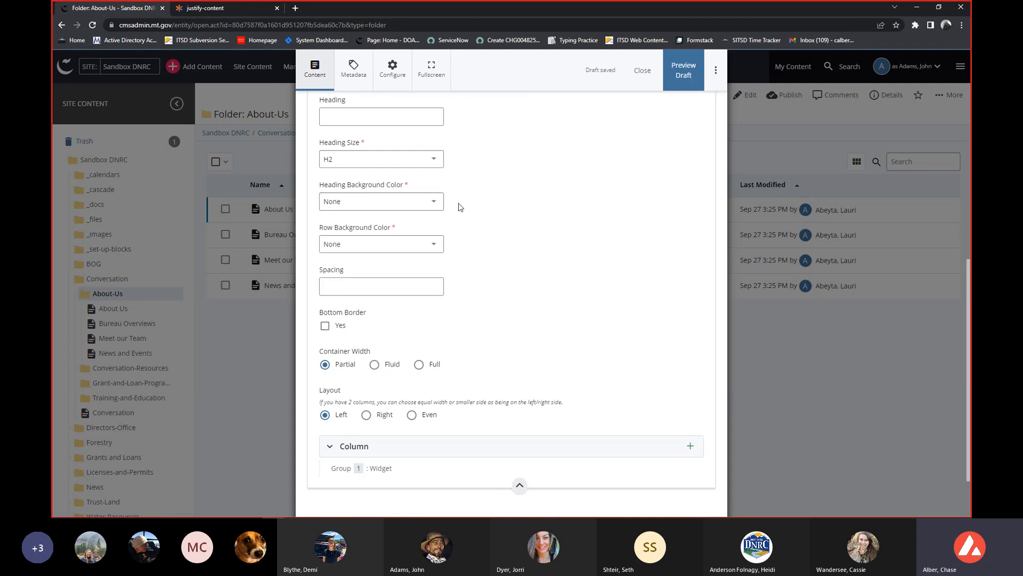
Review the Row Background Color options and set the row's background to blockColor1.
scroll(460, 207, down, 1)
click(428, 196)
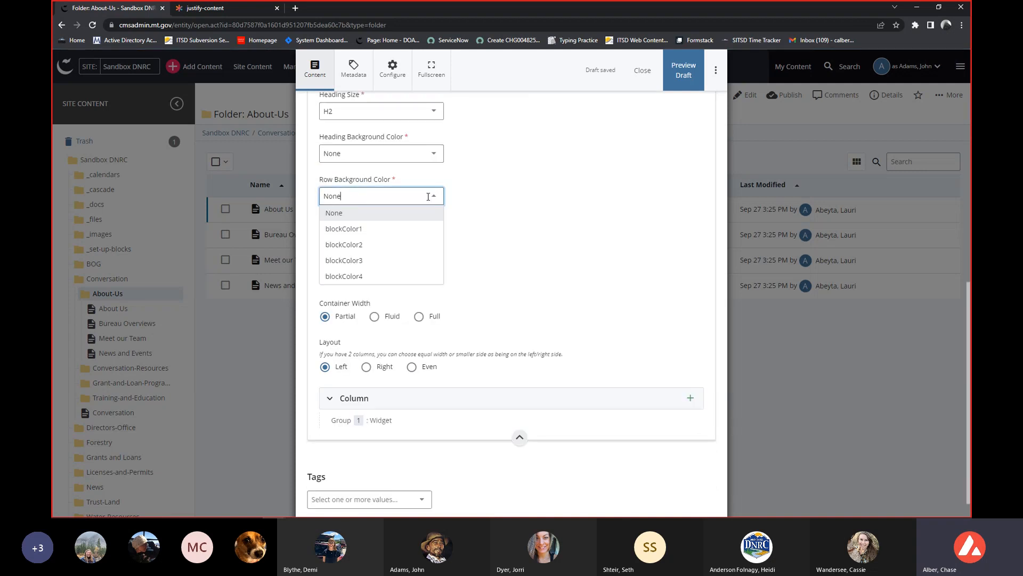
click(477, 197)
click(435, 194)
click(420, 230)
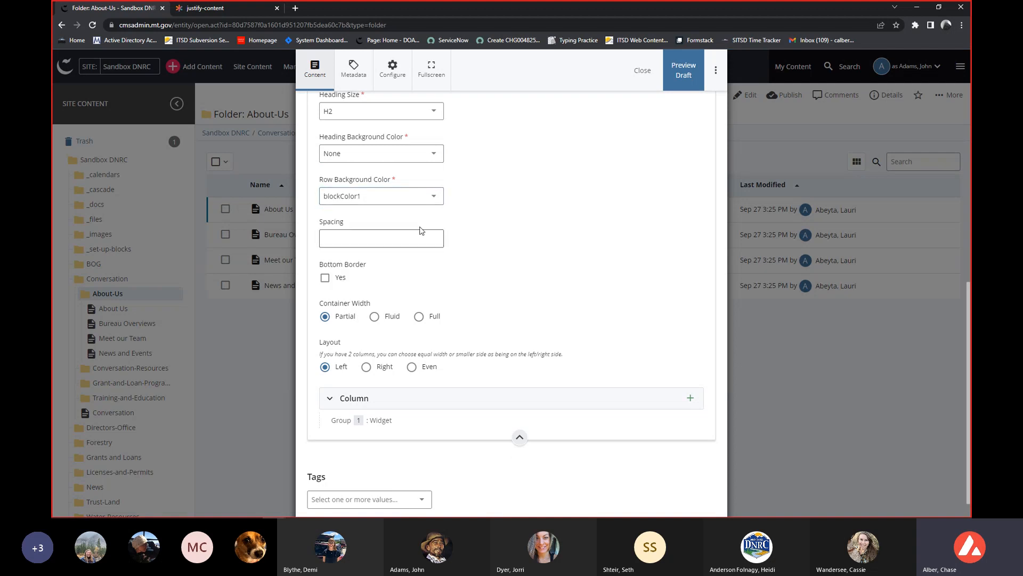
Review the row's settings from Heading through Spacing, Bottom Border, Container Width and Layout.
scroll(420, 230, up, 2)
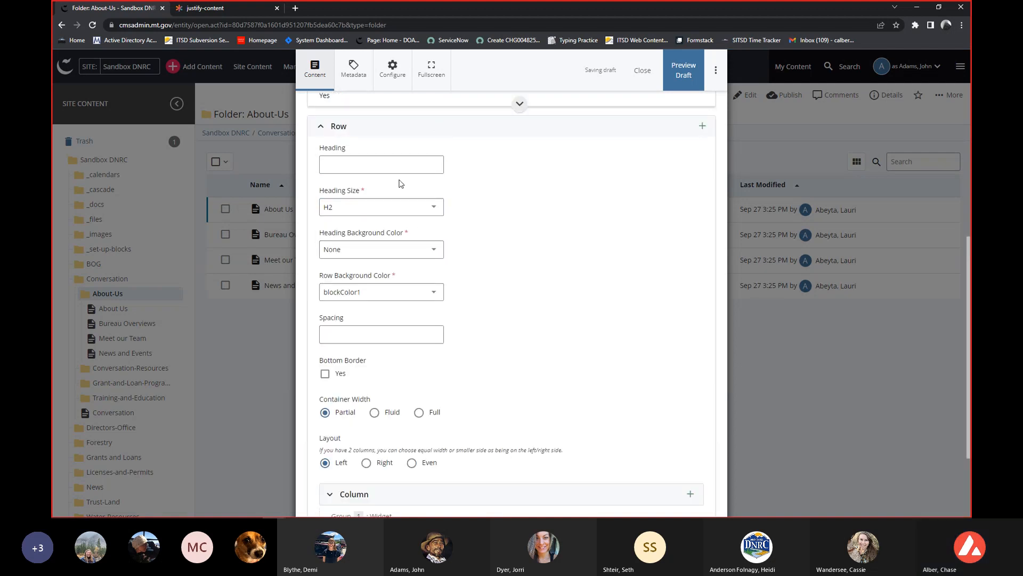
scroll(395, 197, down, 1)
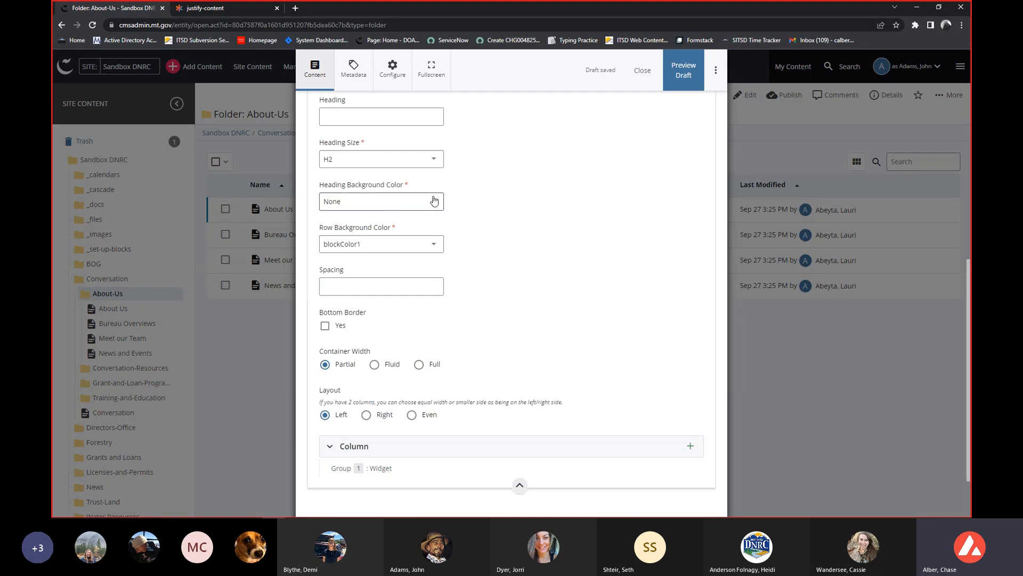
scroll(493, 204, down, 1)
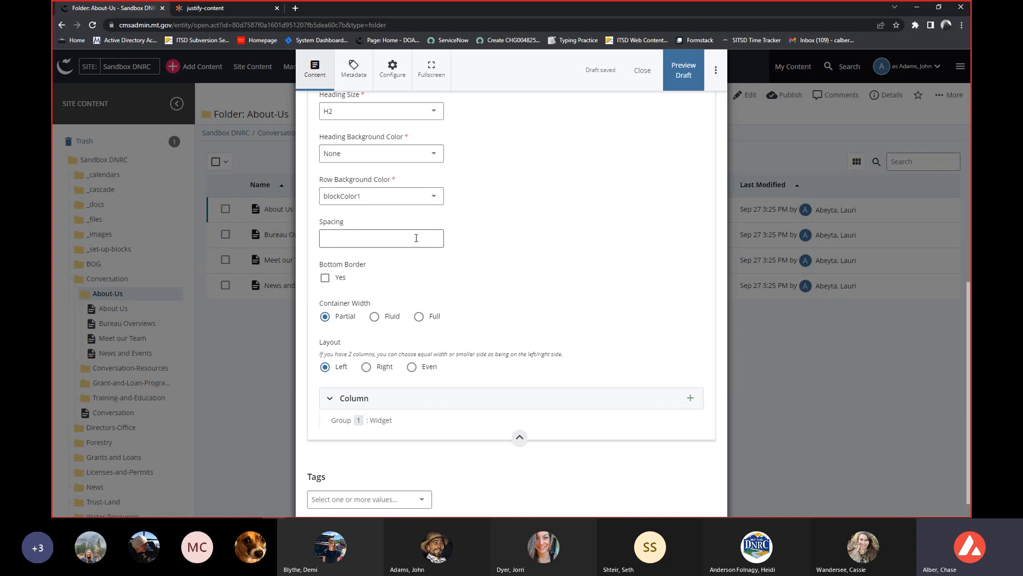
scroll(416, 238, up, 3)
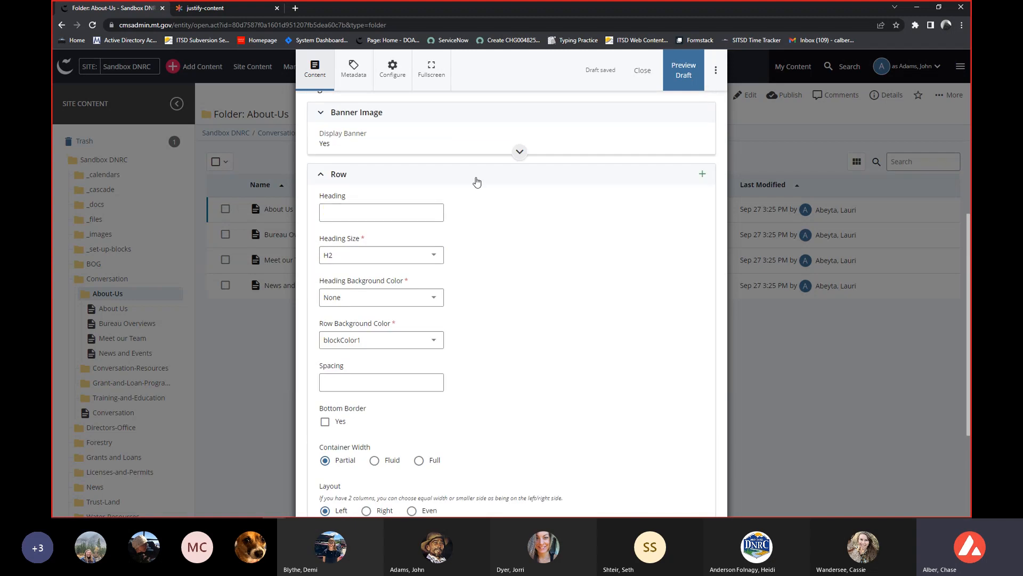
scroll(469, 187, down, 1)
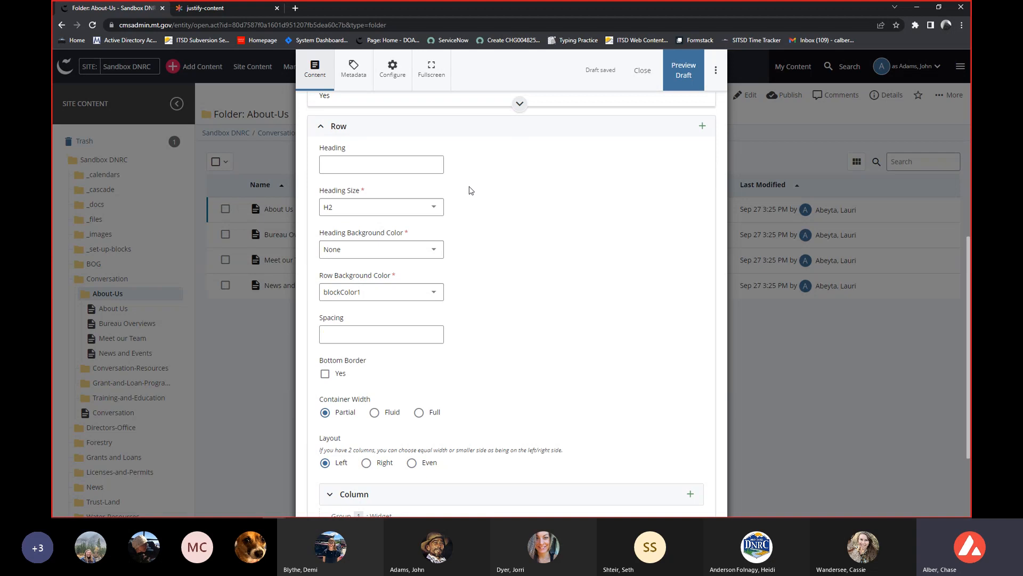
scroll(457, 256, down, 2)
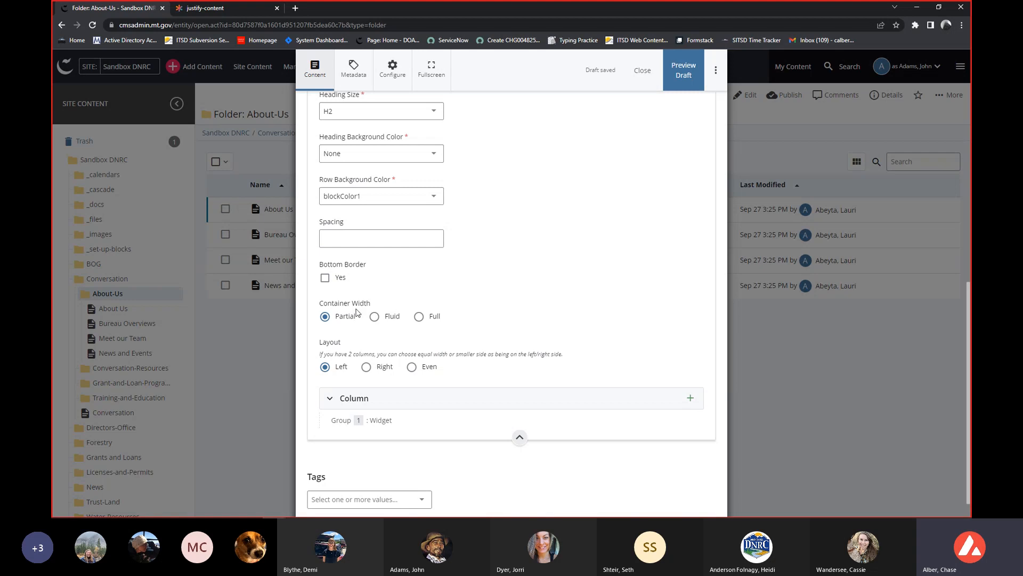
scroll(352, 315, down, 1)
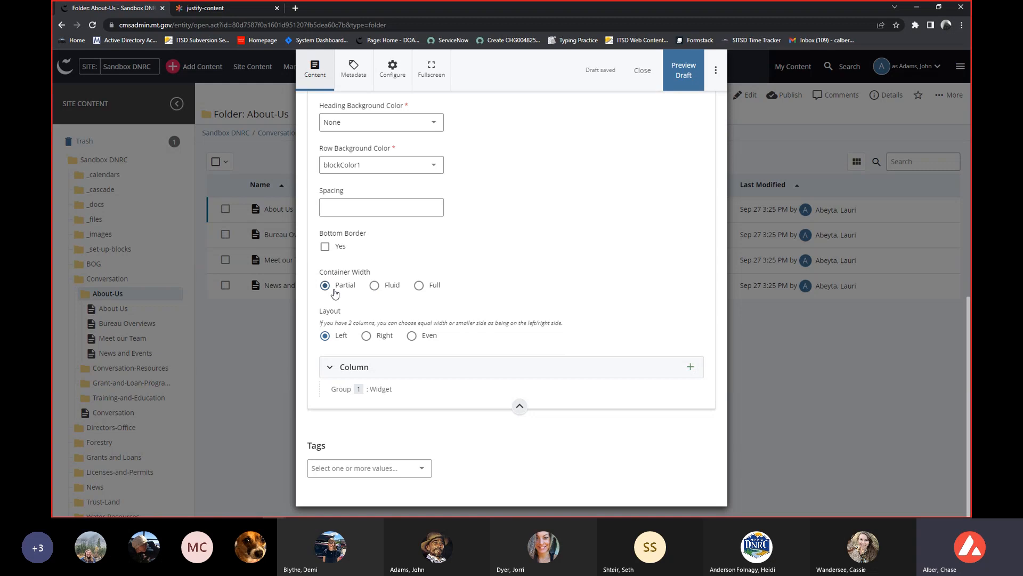
Switch the row's Container Width between Fluid and Full, leaving it on Full.
click(386, 289)
click(429, 292)
click(389, 289)
click(418, 286)
scroll(415, 297, up, 1)
scroll(417, 298, up, 2)
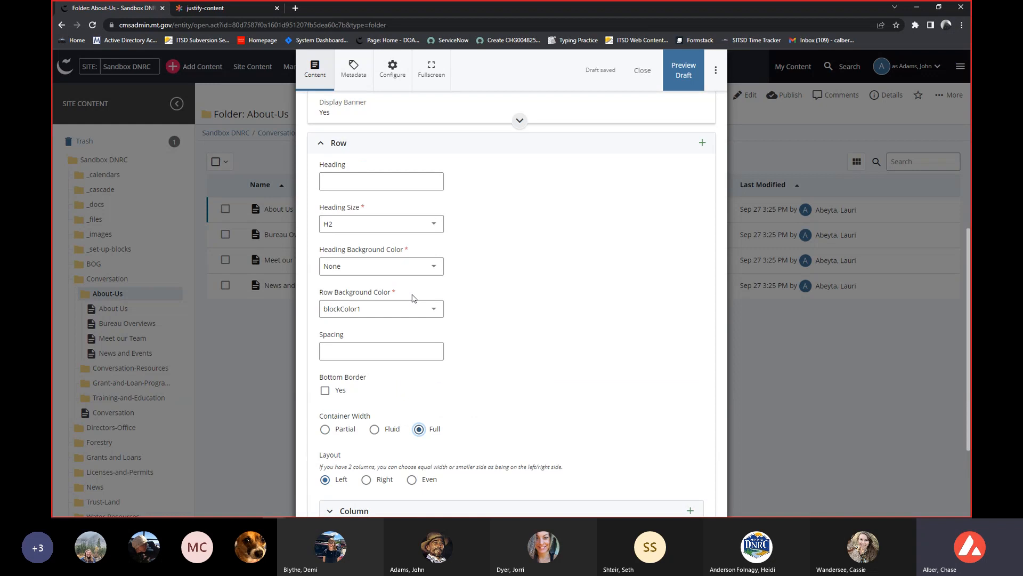
Check the justify-content diagram again and return to the row's Layout options.
click(234, 8)
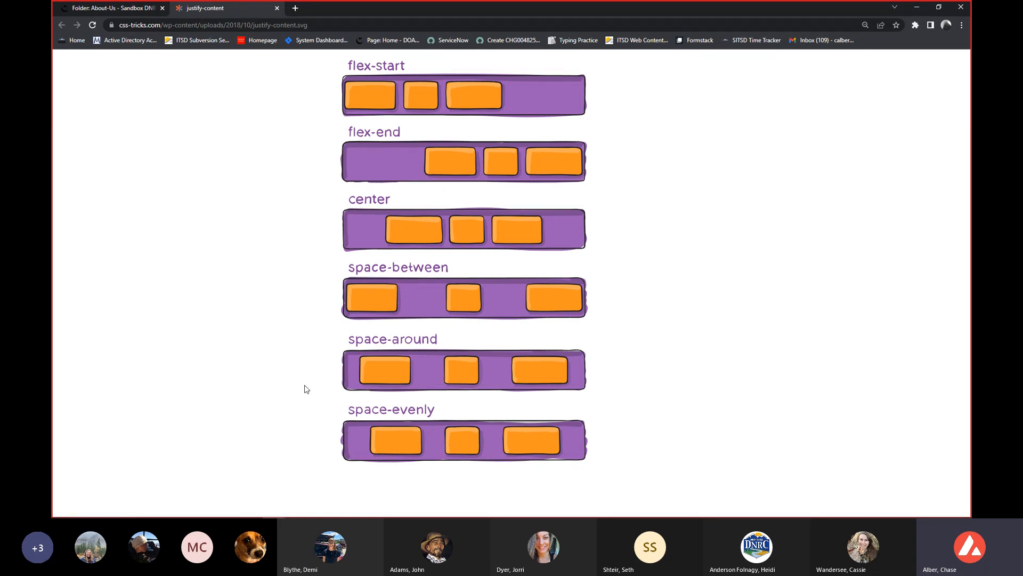
click(134, 9)
scroll(533, 319, down, 2)
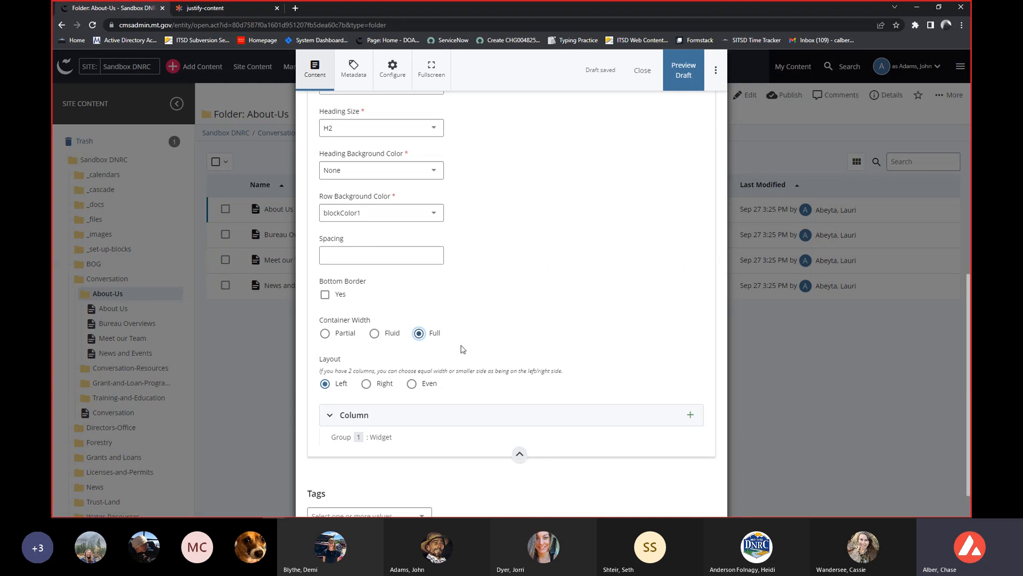
scroll(461, 347, down, 1)
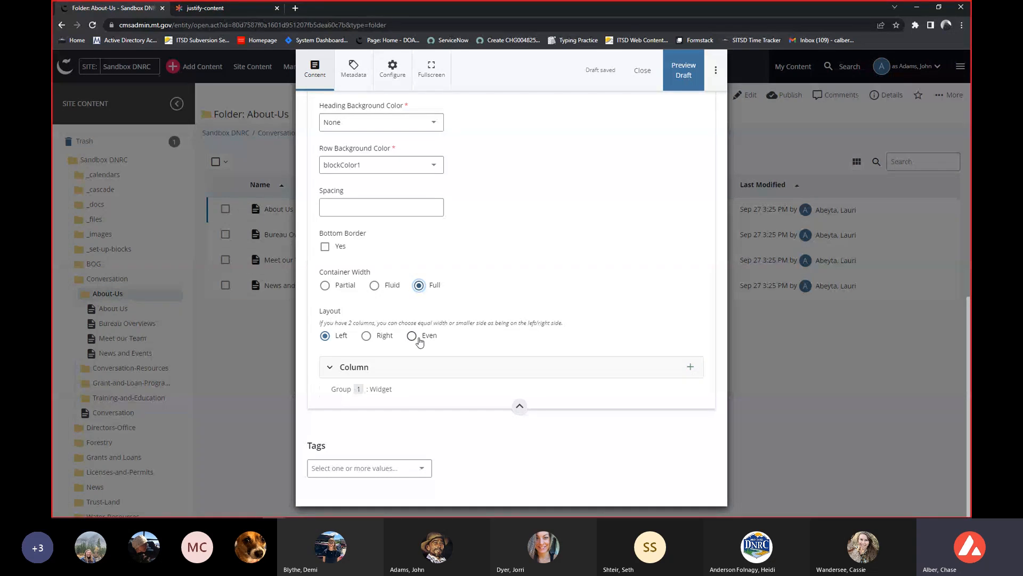
Search the web for "flex left" in a new browser tab, revisit the justify-content diagram, and return to the page editor.
click(220, 10)
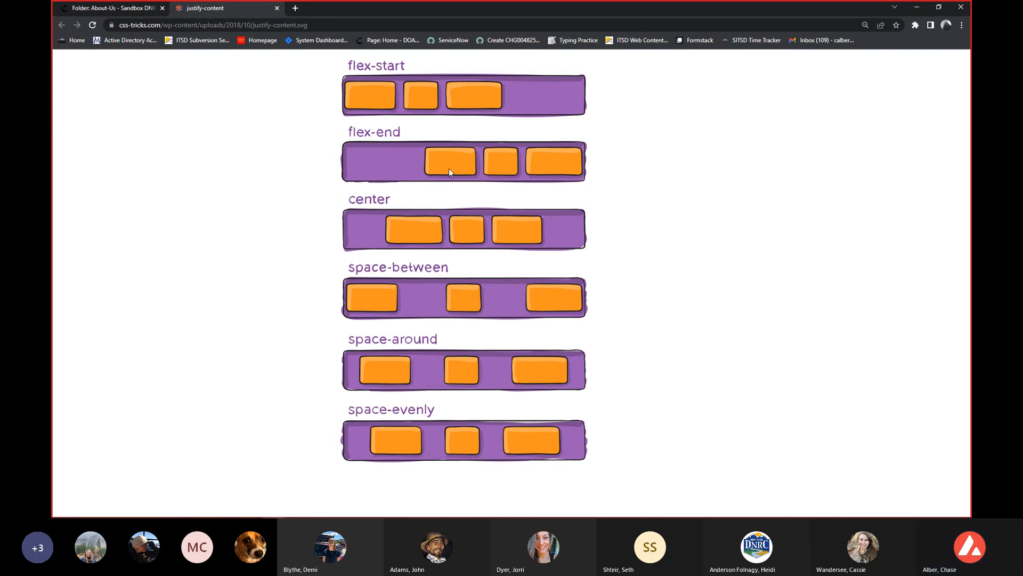
click(295, 9)
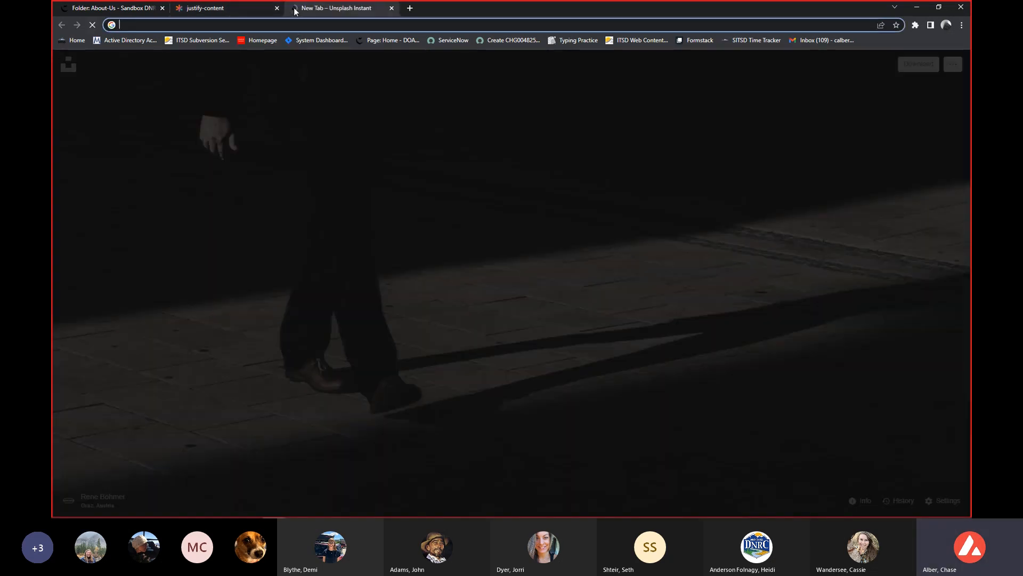
text(flex )
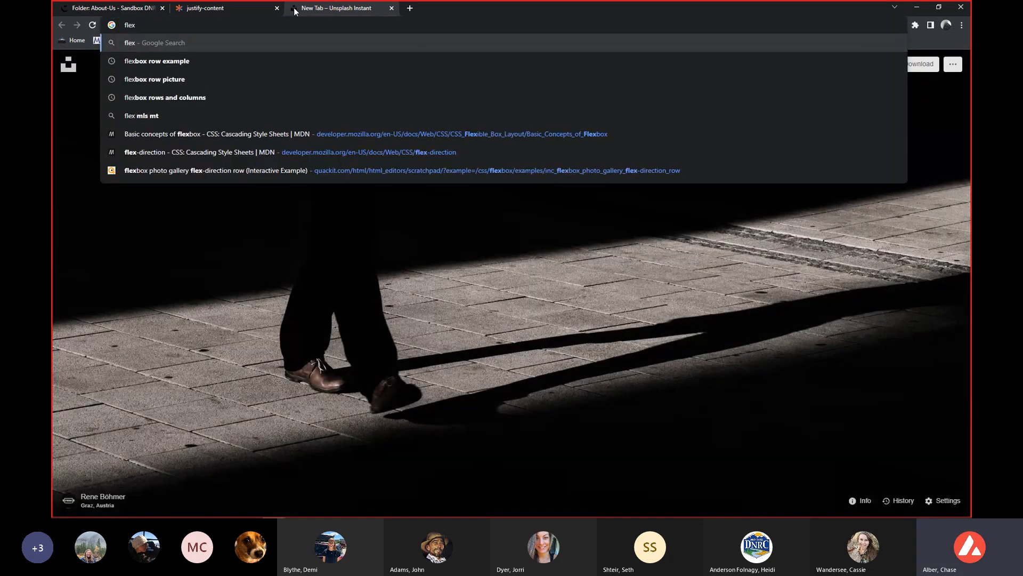
text(left)
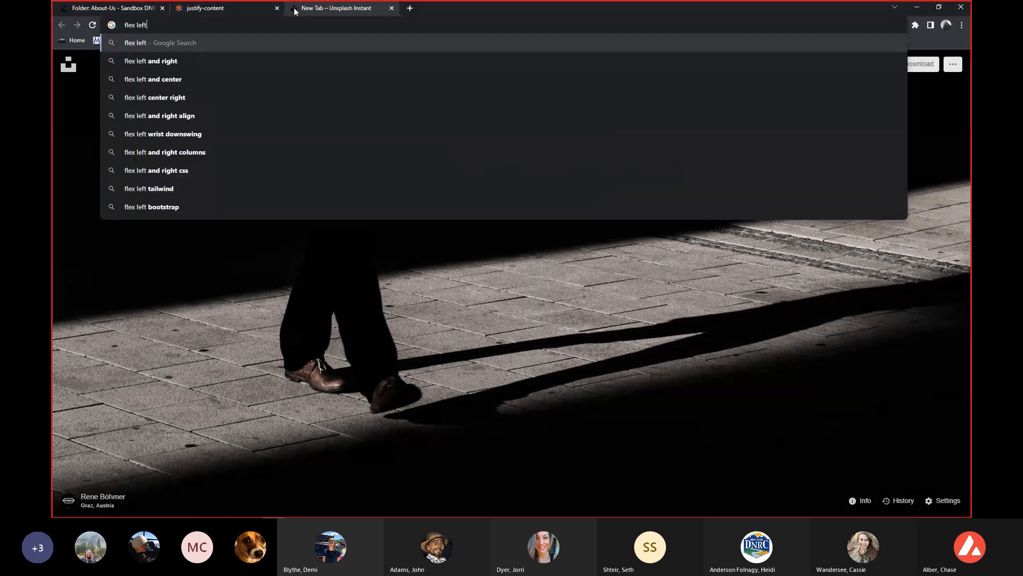
key(Return)
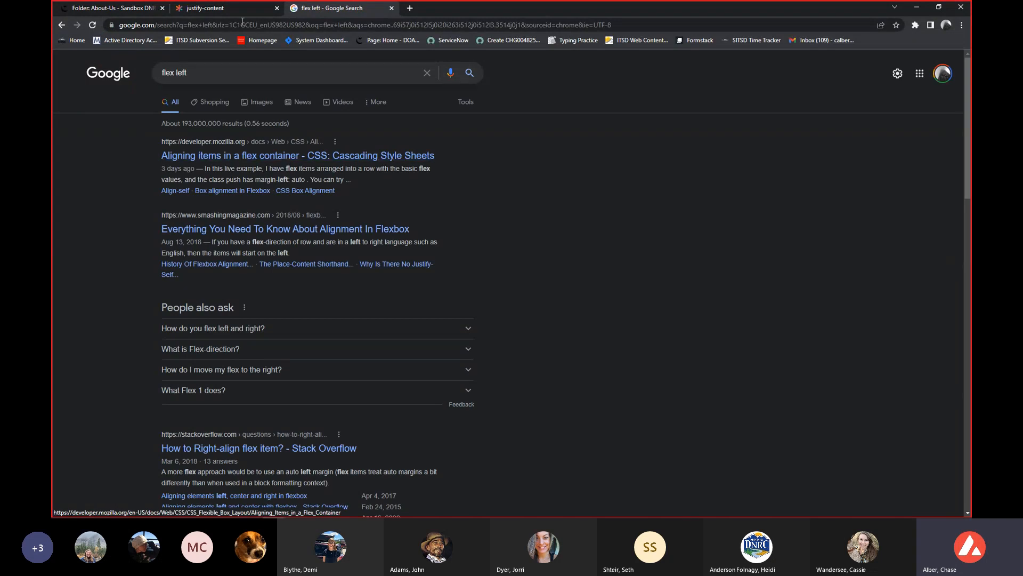
click(237, 10)
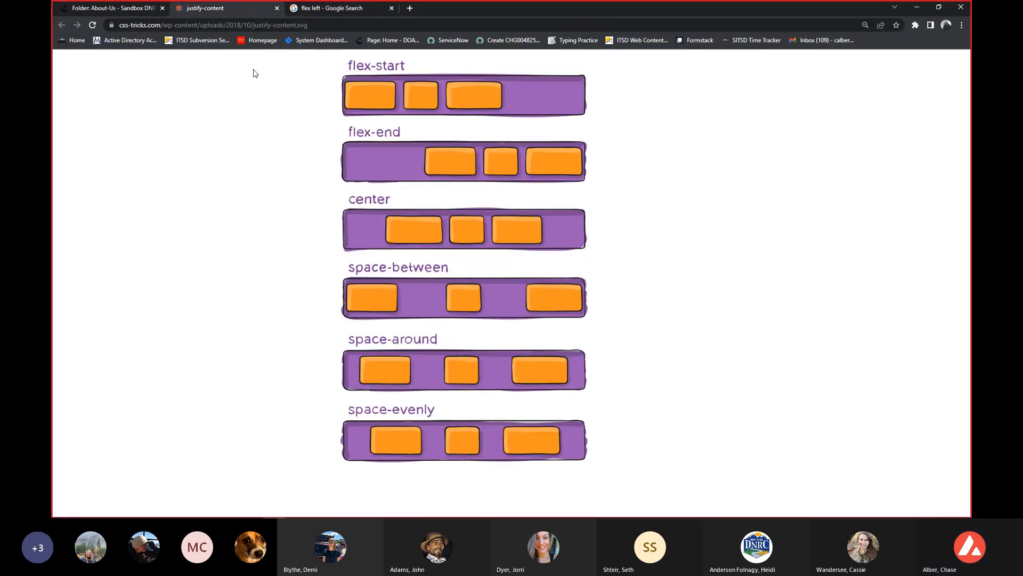
click(116, 10)
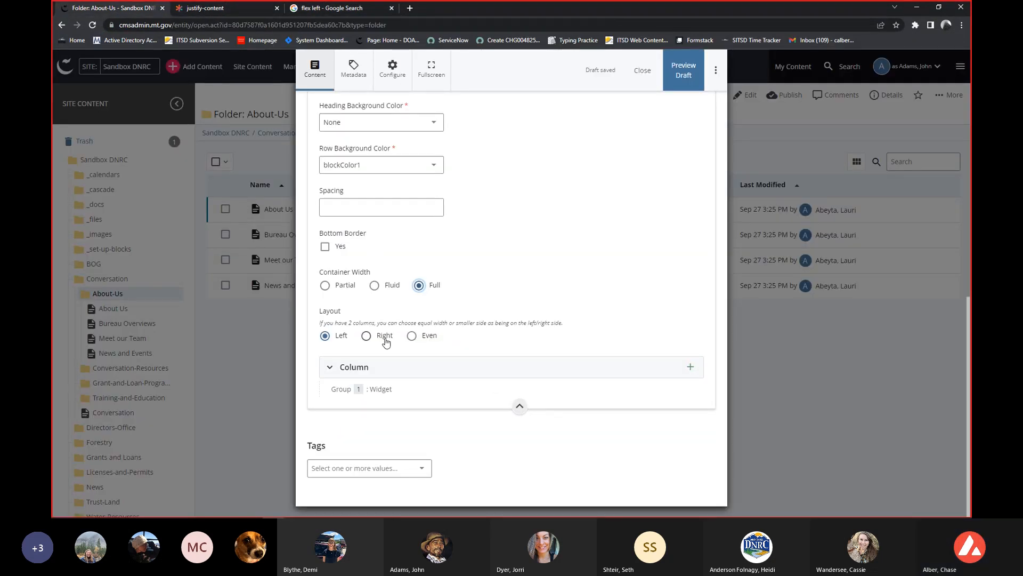
Compare the row's Layout options with the justify-content diagram in the other browser tab and return to the page editor.
click(231, 10)
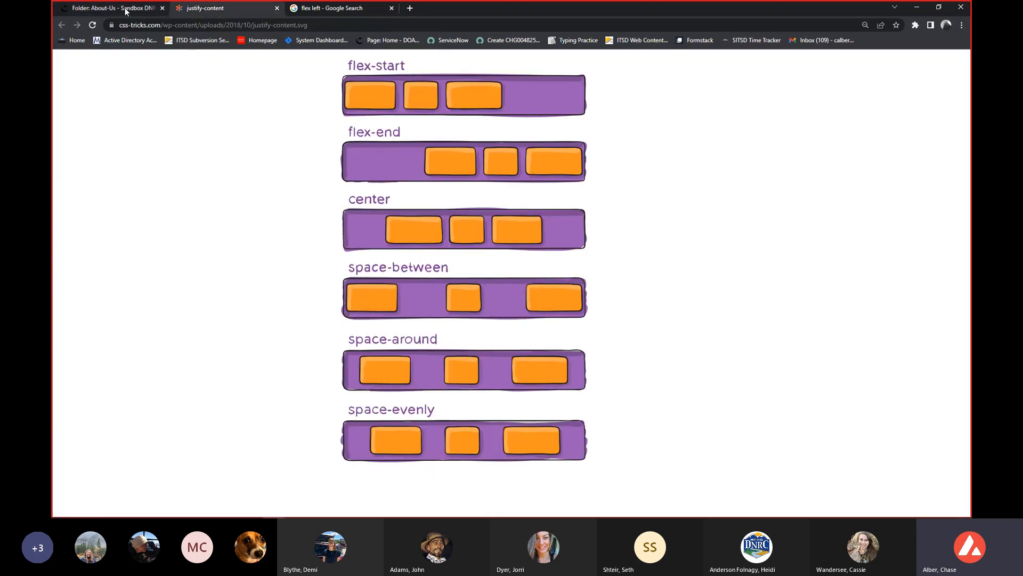
click(126, 12)
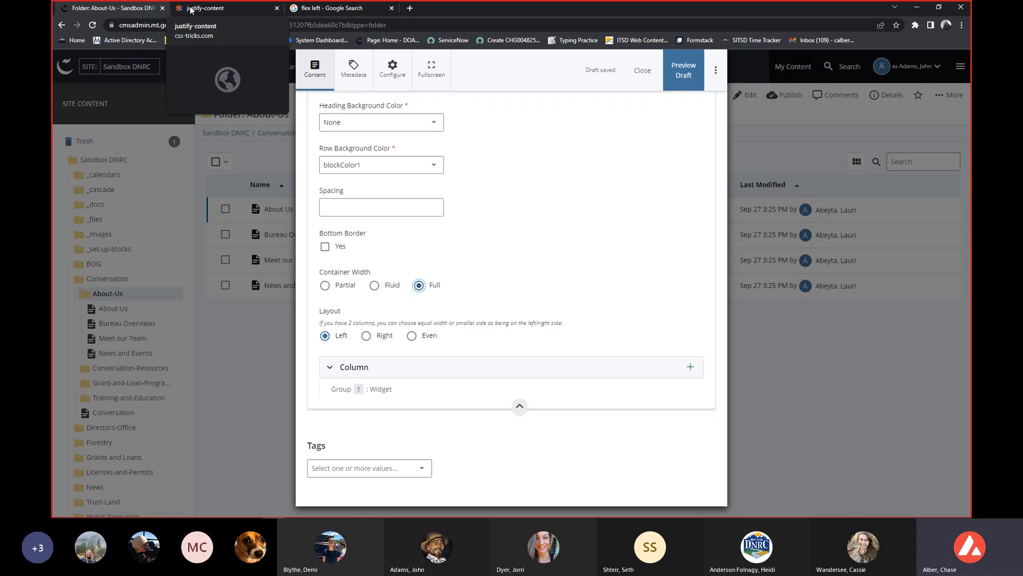
click(190, 10)
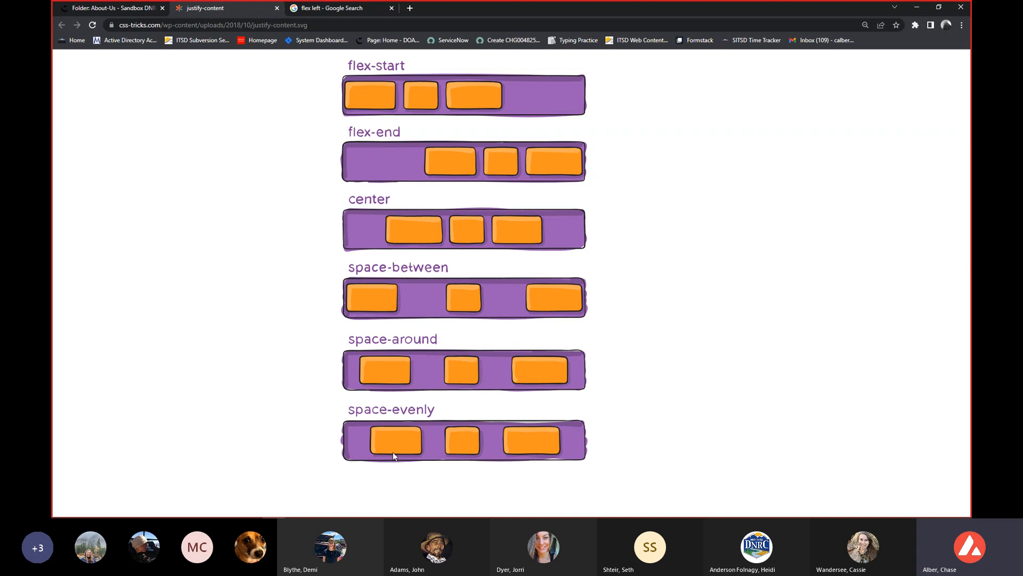
click(125, 13)
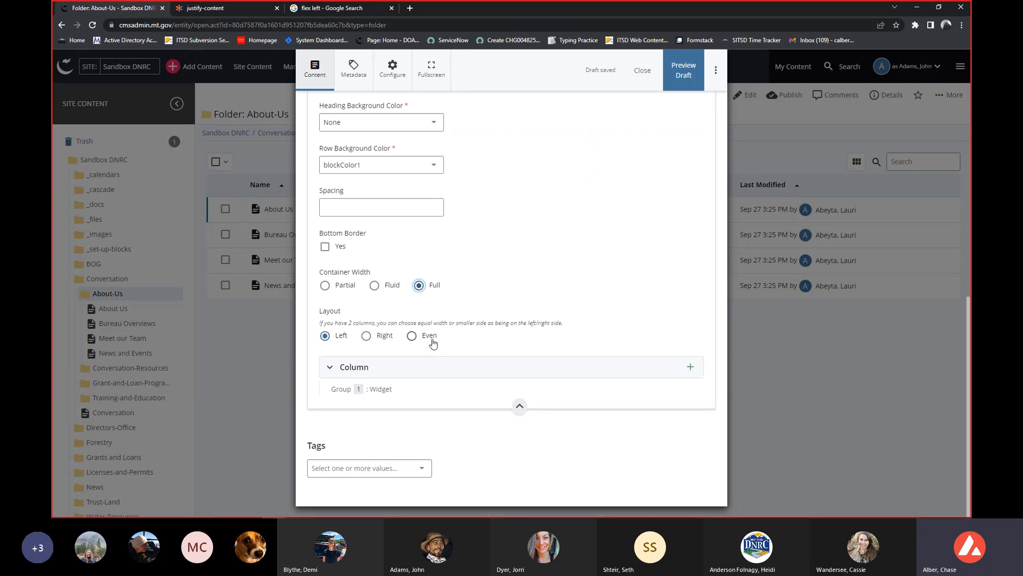
Set the row's Layout to Even and review the Container Width and Reverse Order options around it.
click(412, 335)
scroll(527, 300, down, 1)
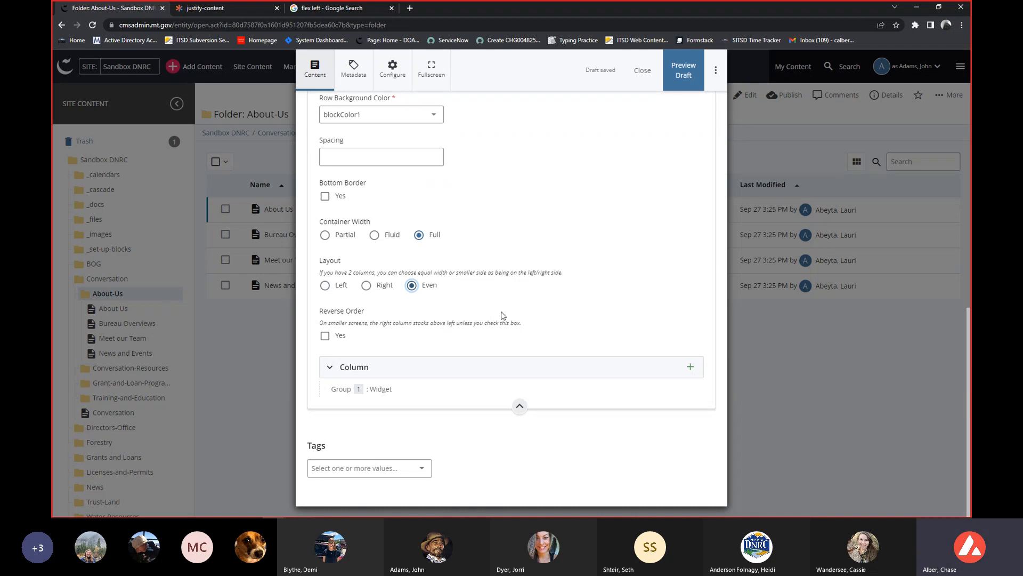
scroll(487, 368, up, 5)
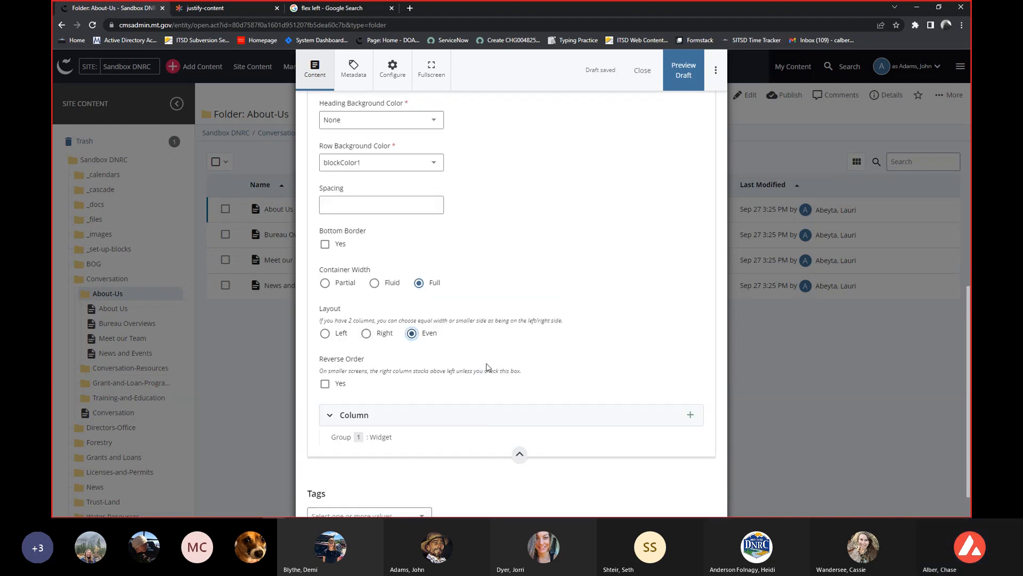
scroll(359, 239, down, 4)
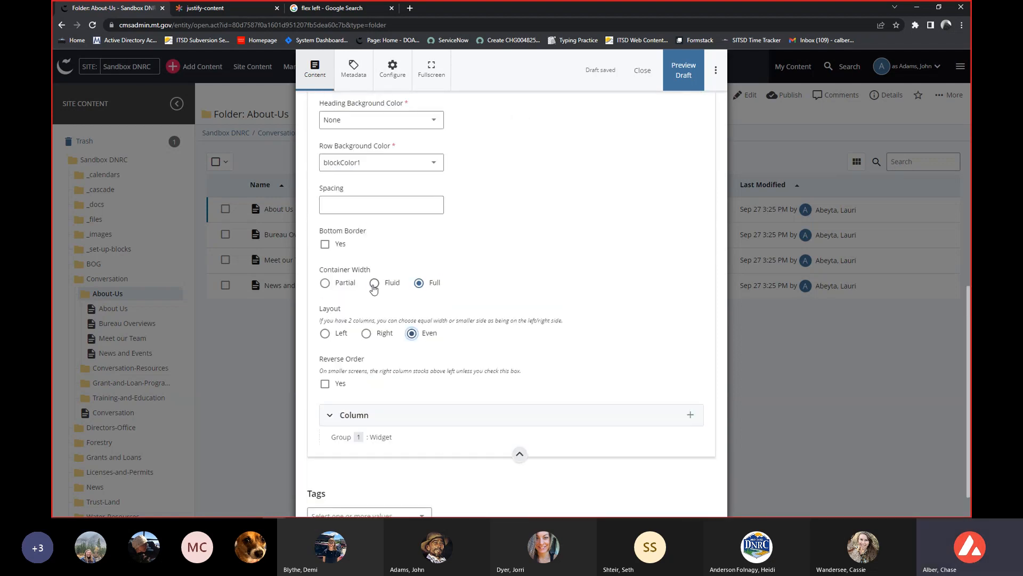
scroll(422, 387, down, 1)
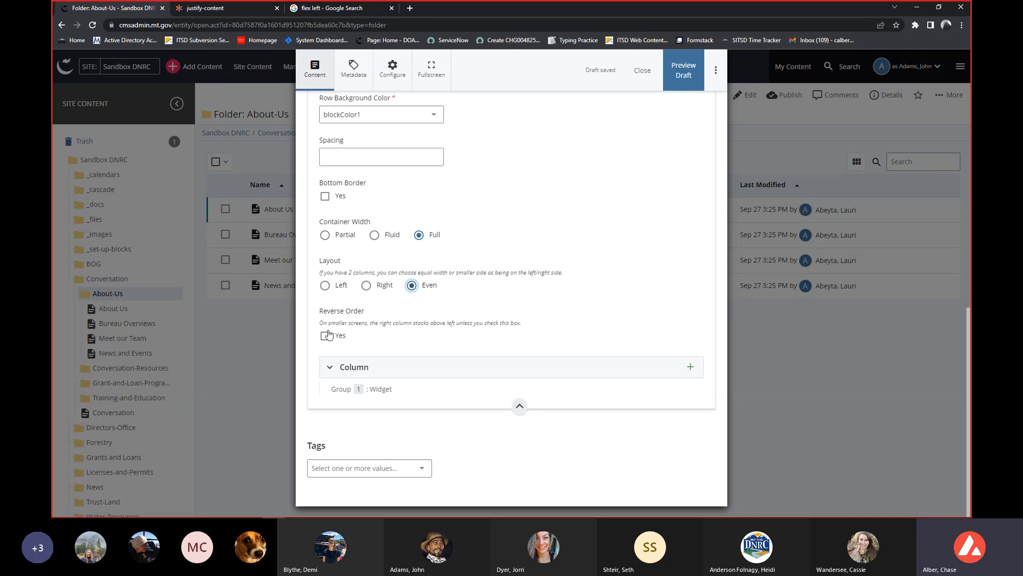
Expand the row's Column section and its Widget to show the Heading, Heading Size, Type and WYSIWYG fields.
click(411, 366)
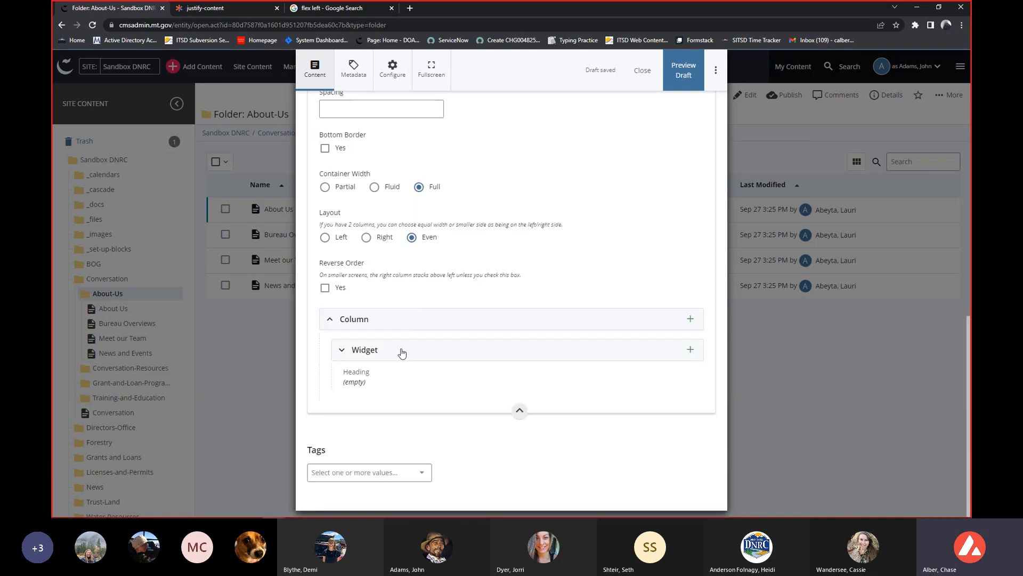
click(401, 351)
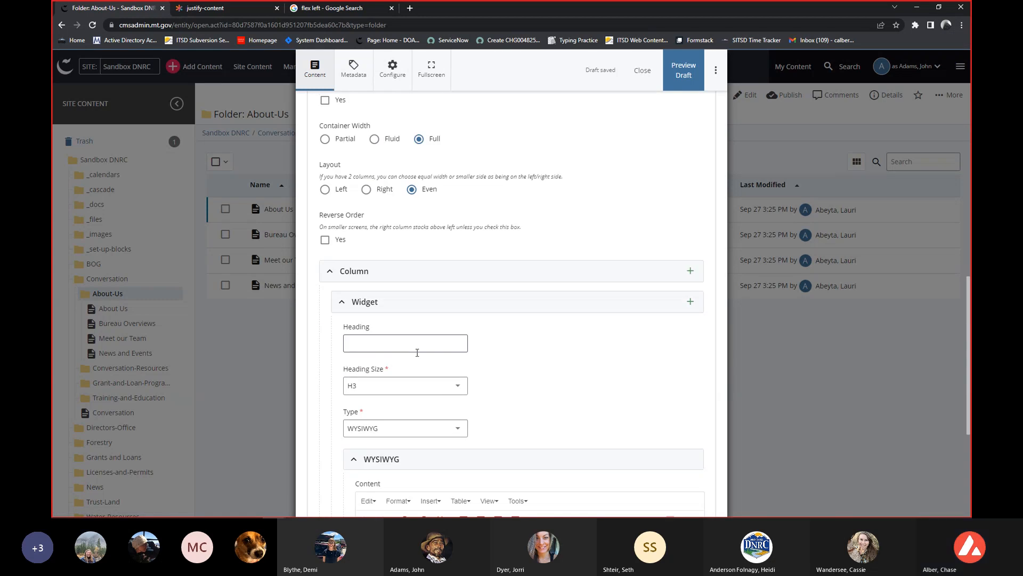
scroll(418, 356, down, 1)
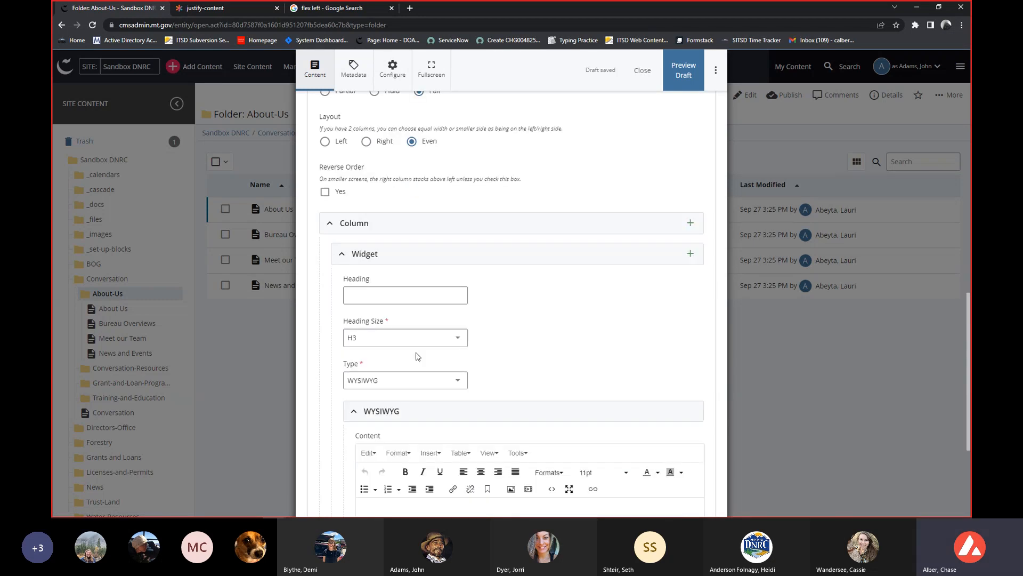
Revisit the justify-content diagram and examine the row's settings from Layout through the Column and Widget fields to the WYSIWYG editor.
click(206, 10)
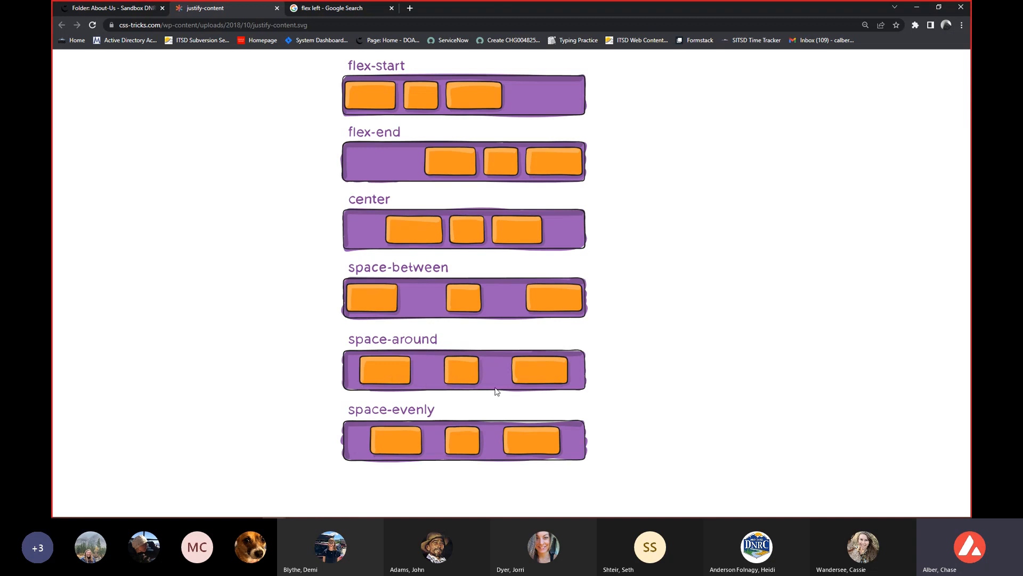
click(108, 10)
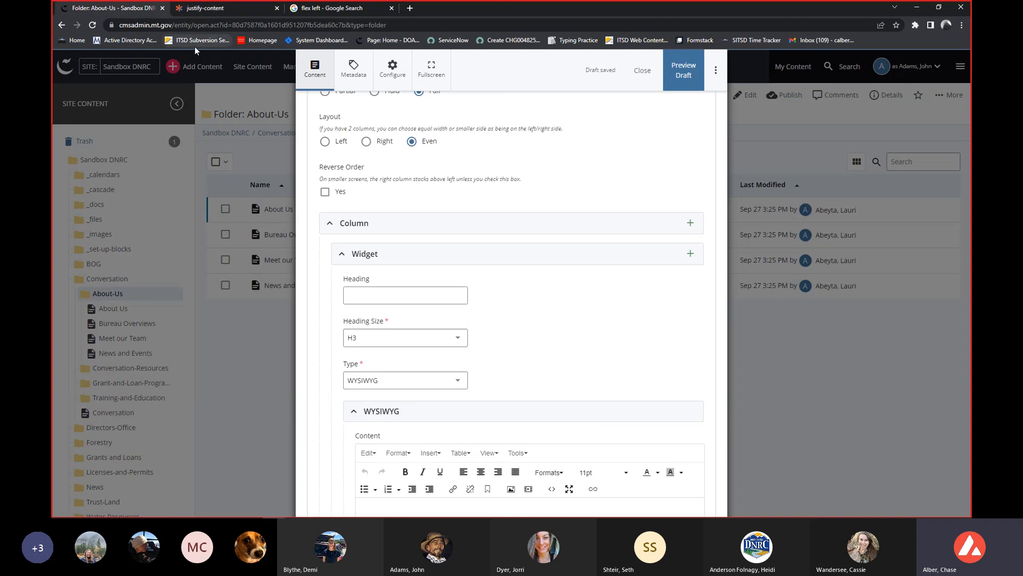
scroll(459, 285, down, 1)
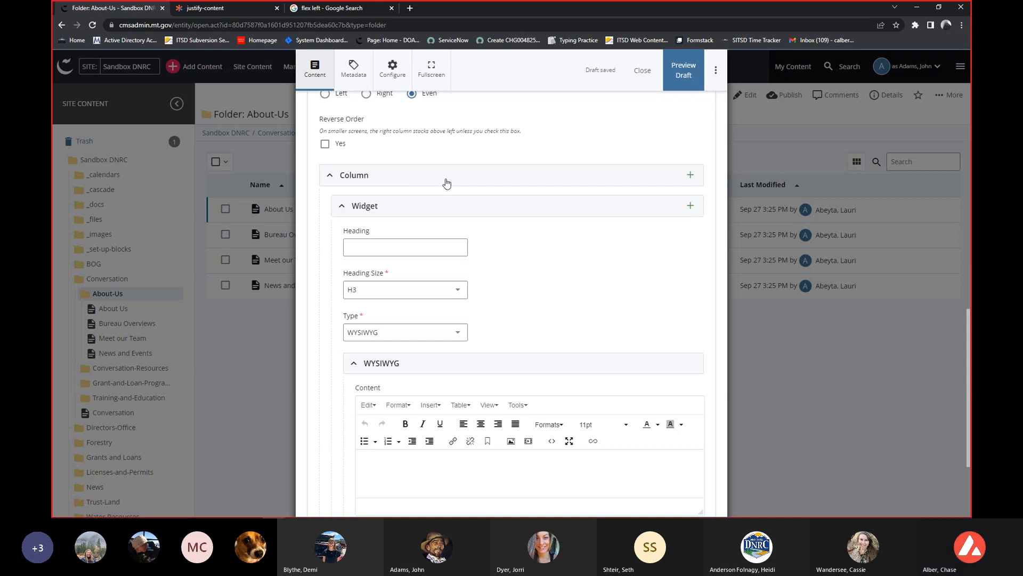
scroll(448, 187, up, 2)
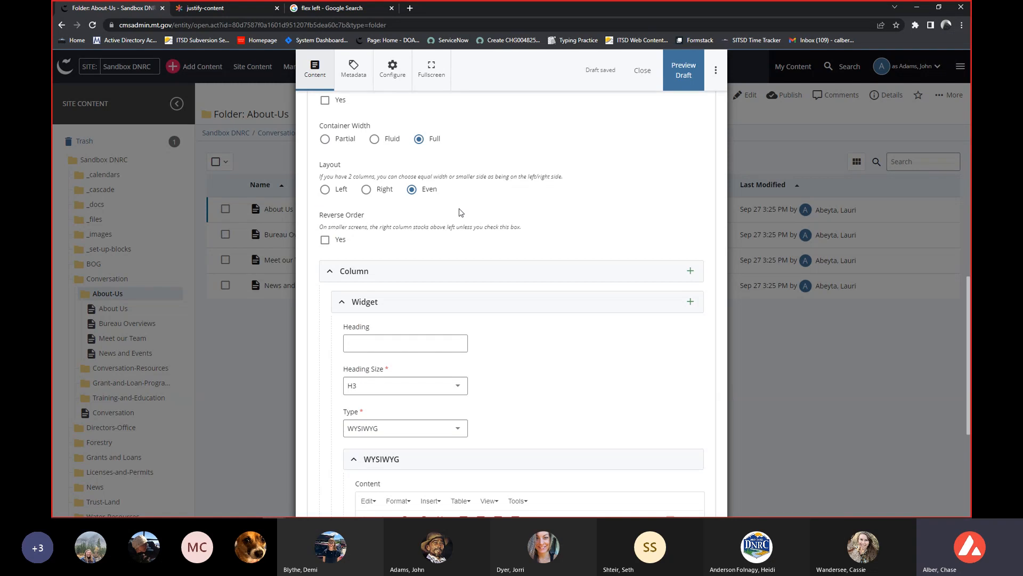
scroll(461, 212, down, 1)
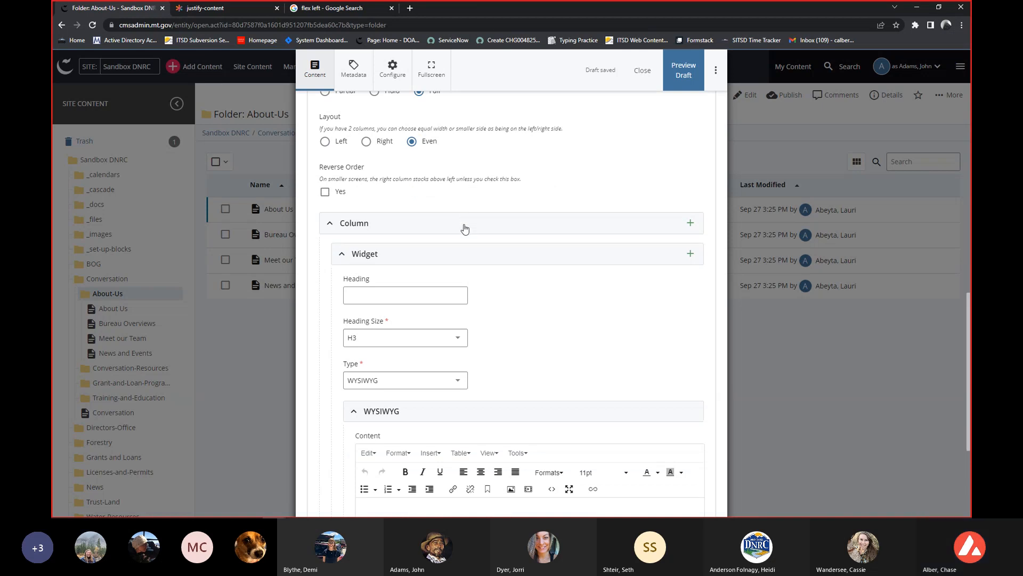
scroll(466, 224, down, 1)
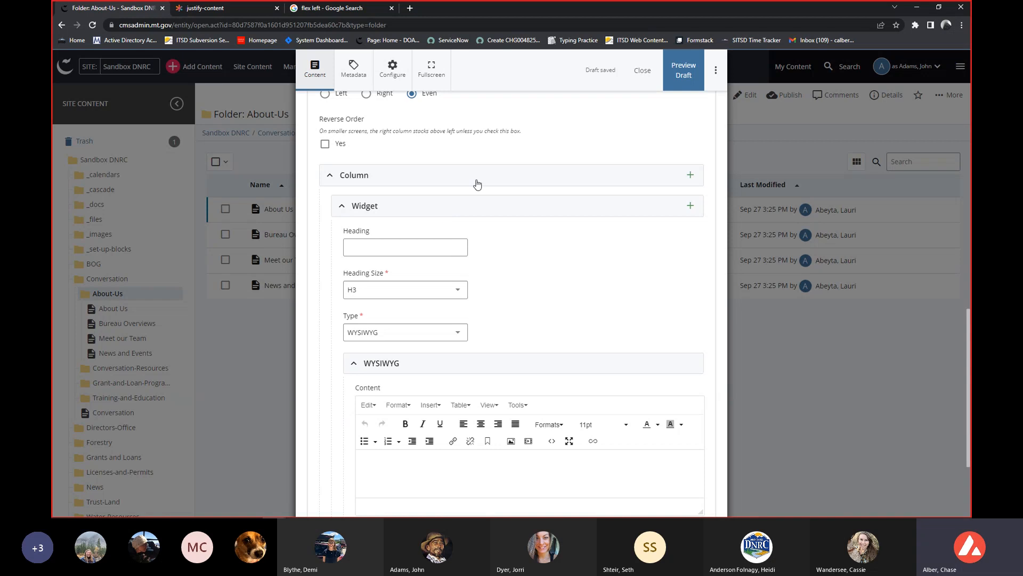
scroll(475, 184, down, 1)
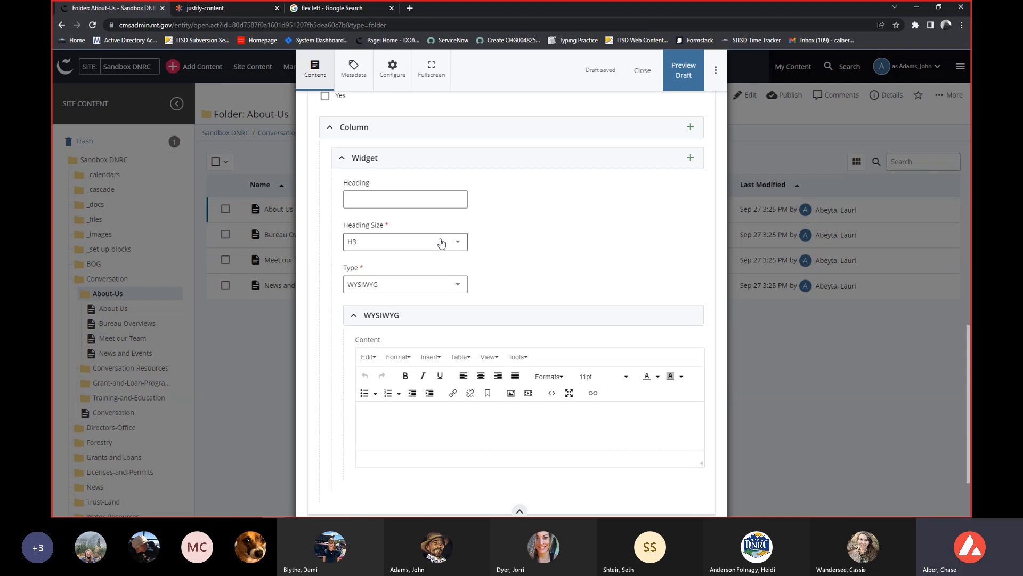
scroll(571, 249, down, 1)
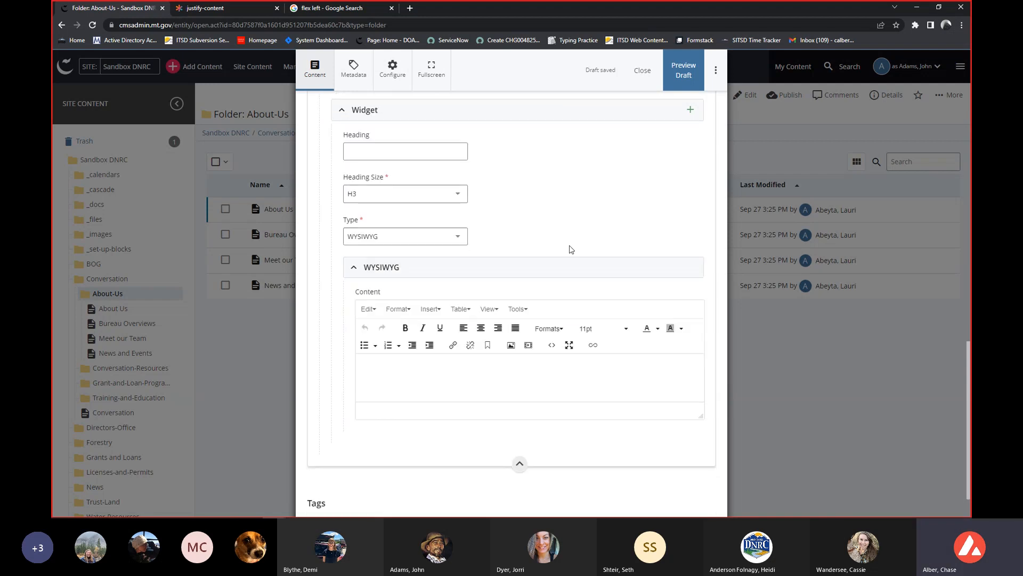
Look through the available widget types from Accordions/Tabs to WYSIWYG without choosing another one.
click(430, 241)
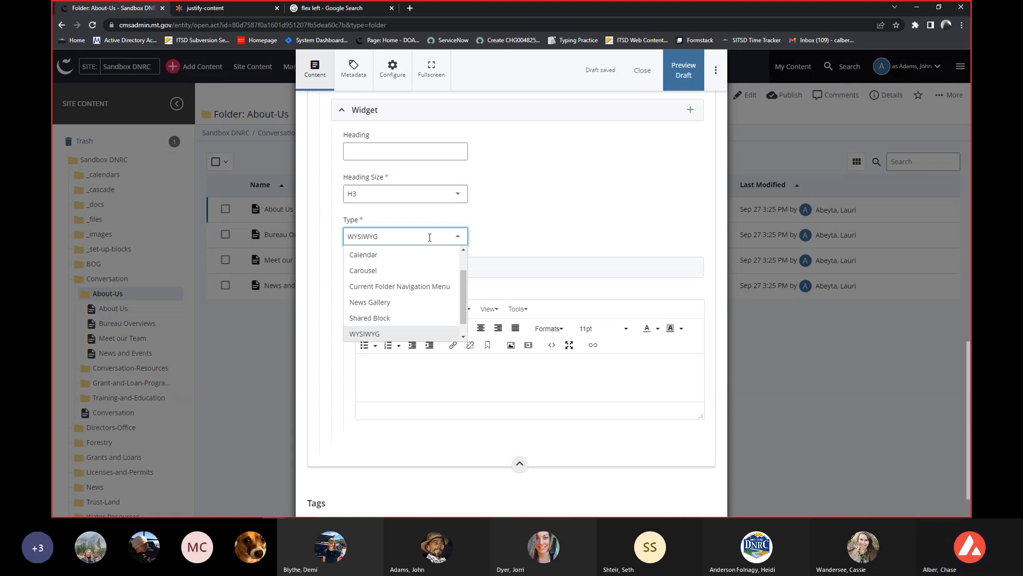
scroll(431, 293, up, 1)
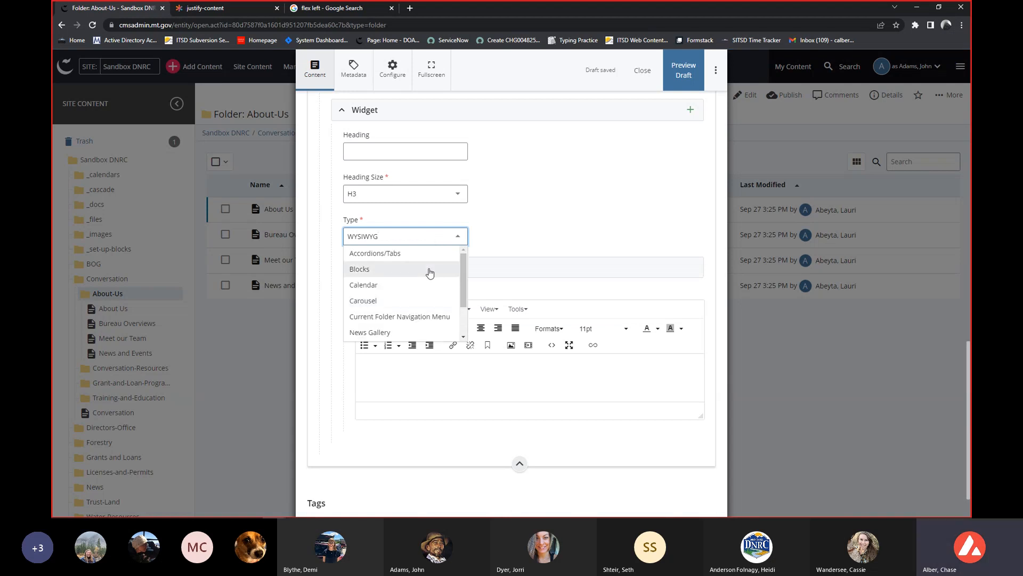
click(559, 205)
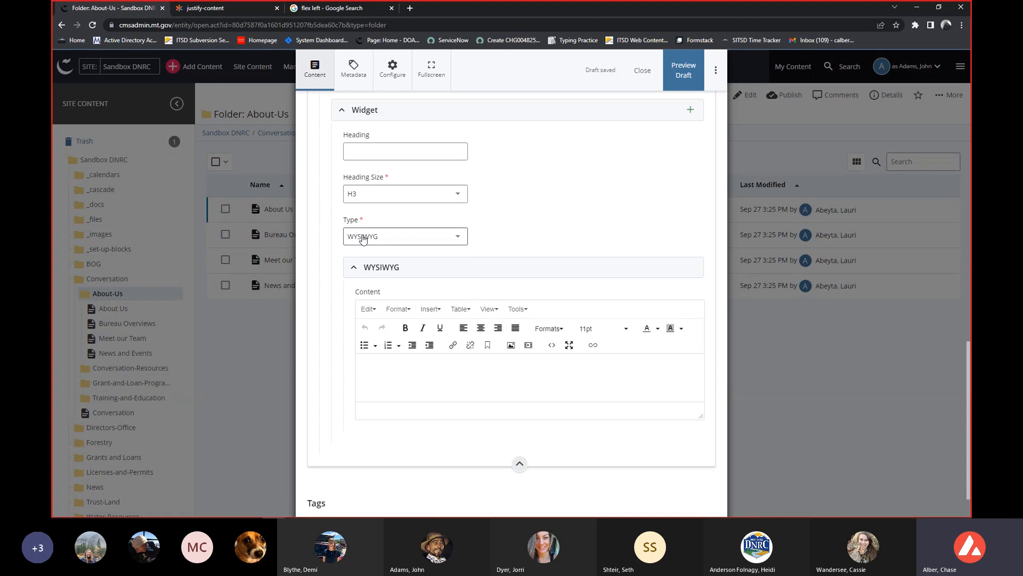
Review the WYSIWYG editor's formatting tools, view the Insert link dialog and cancel it.
click(430, 362)
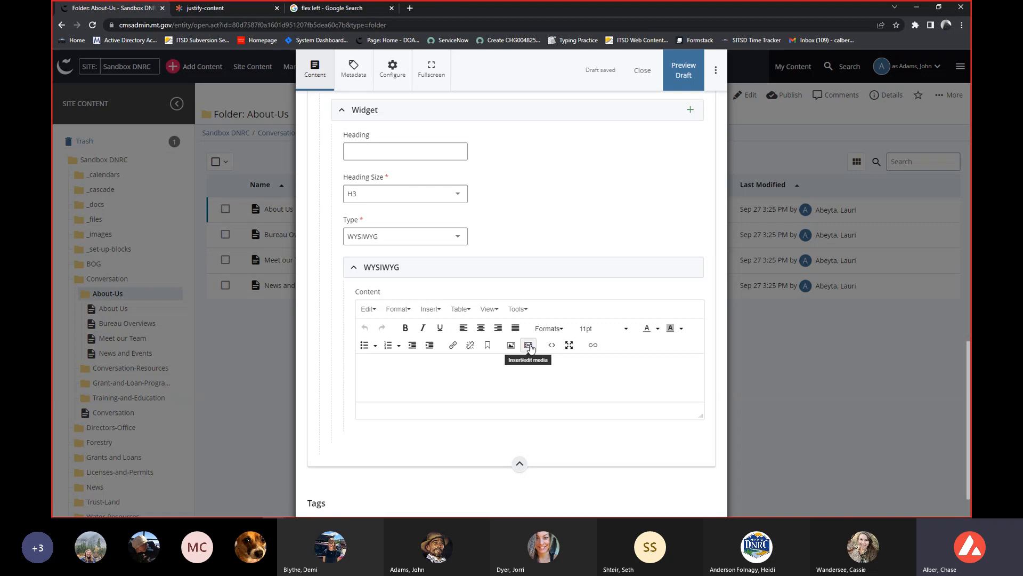
click(549, 328)
click(433, 358)
click(458, 347)
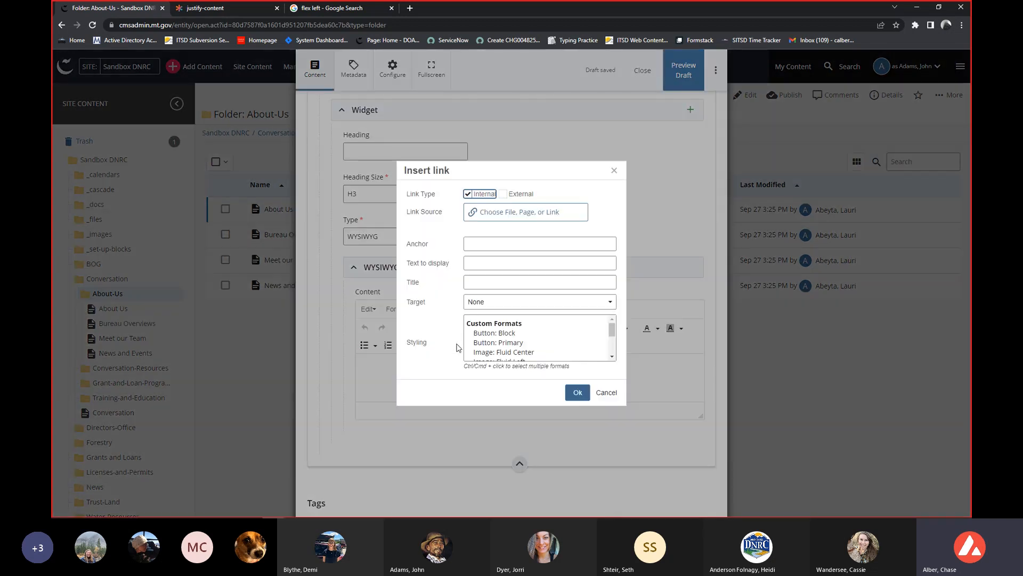
click(607, 392)
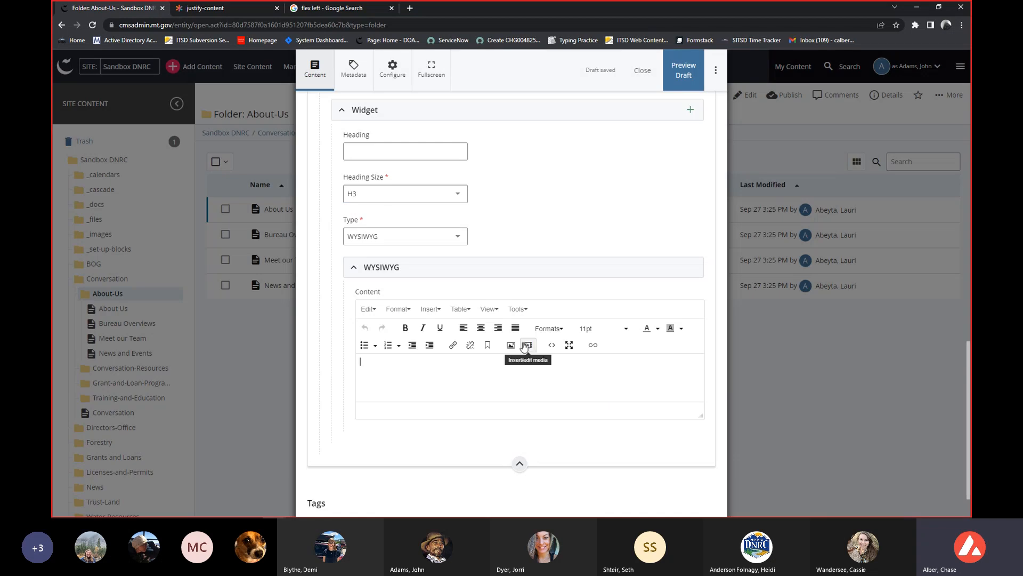
Try Carousel as the widget's Type and set it back to WYSIWYG.
scroll(525, 380, up, 1)
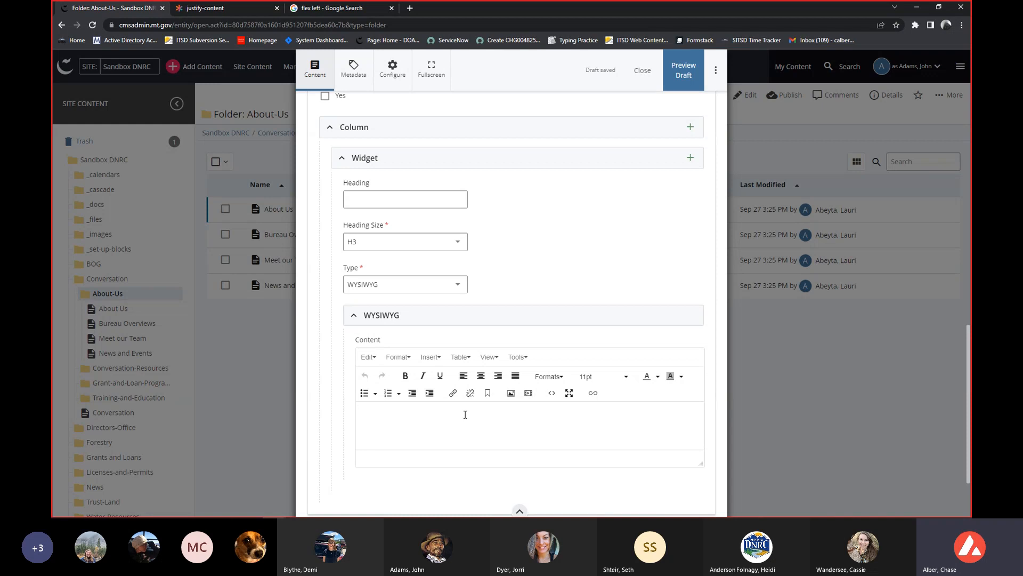
click(452, 284)
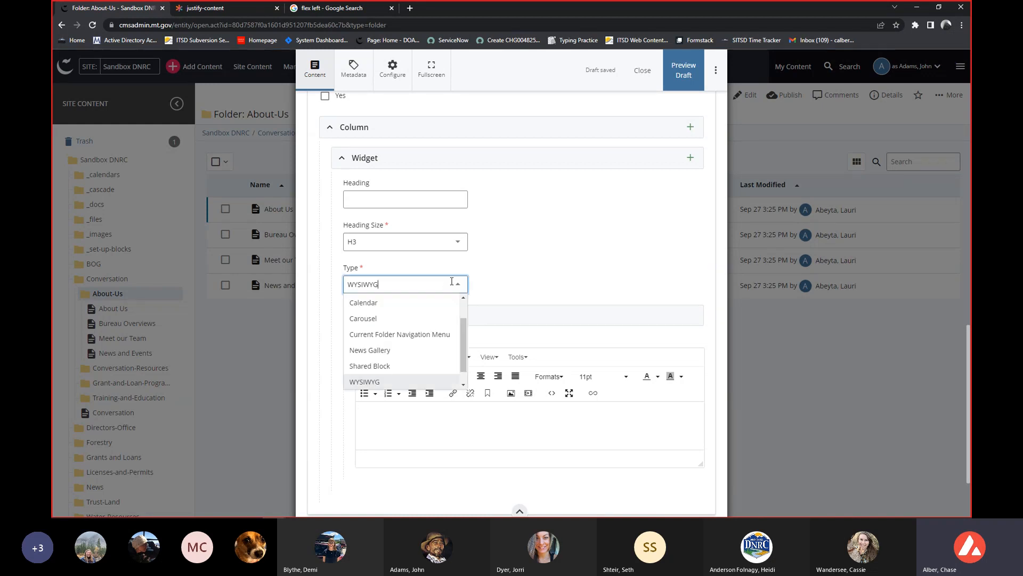
click(414, 320)
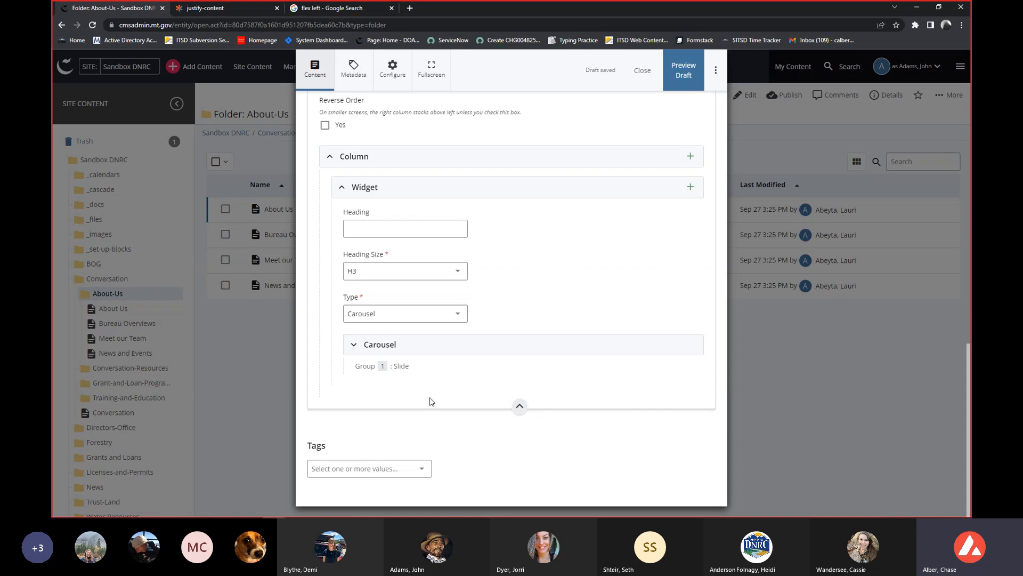
click(377, 314)
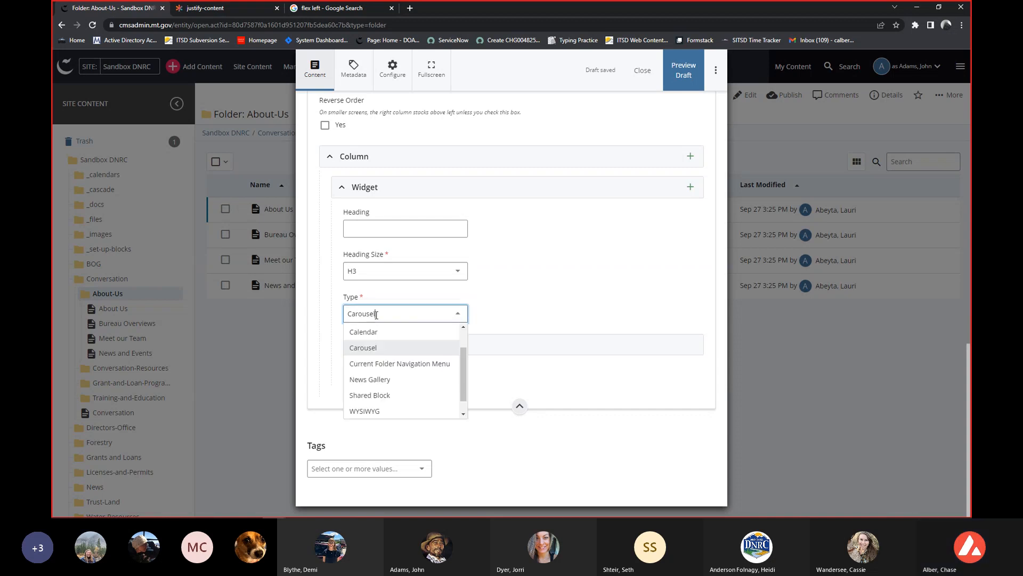
click(378, 411)
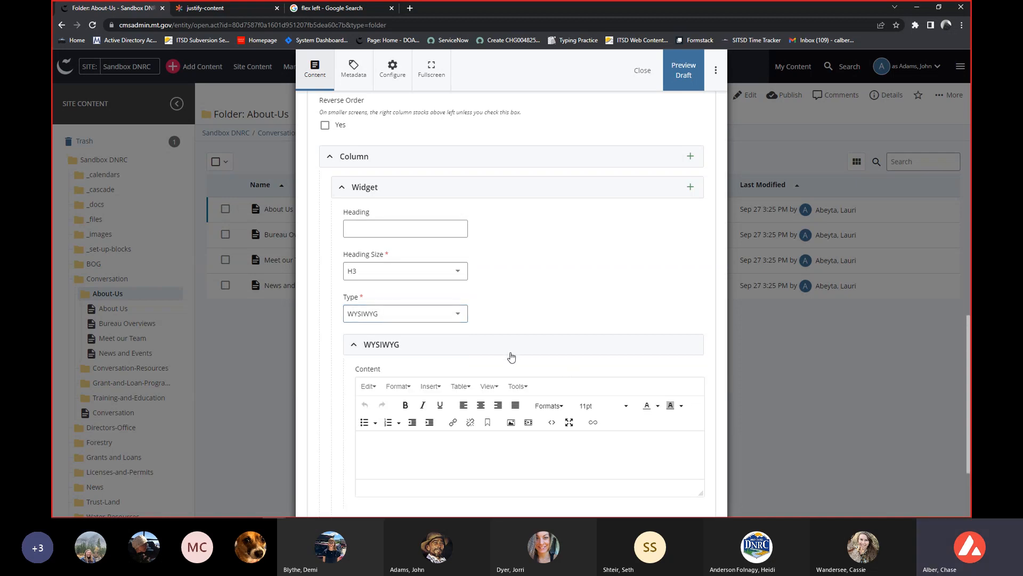
Paste the copied Lorem ipsum paragraph into the widget's WYSIWYG content.
scroll(508, 358, down, 1)
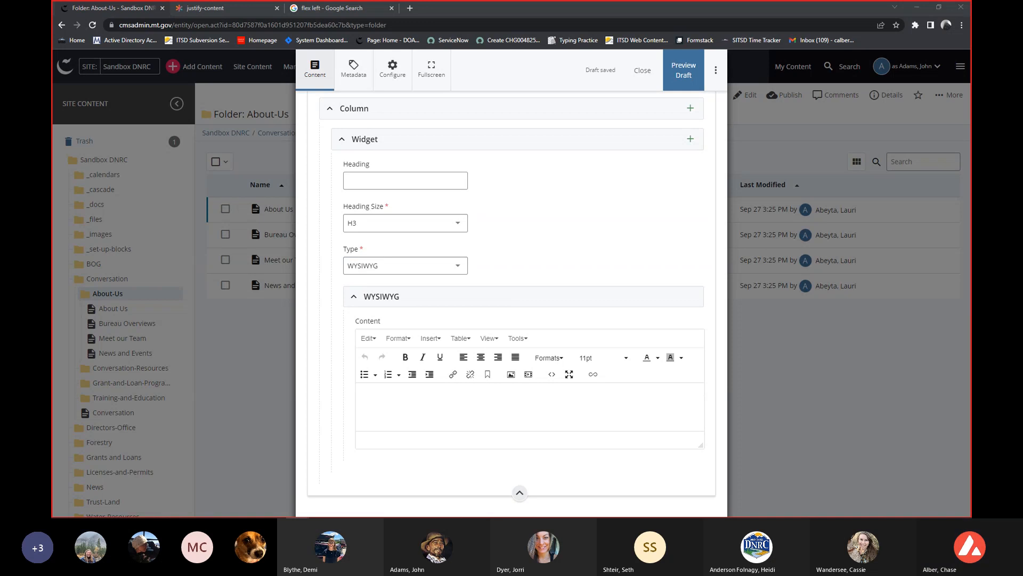
click(404, 407)
text(Lorem ipsum dolor sit amet, consectetur adipiscing elit, sed do eiusmod tempor incididunt ut labore et dolore magna aliqua. Ut enim ad minim veniam, quis nostrud exercitation ullamco laboris nisi ut aliquip ex ea commodo consequat. Duis aute irure dolor in reprehenderit in voluptate velit esse cillum dolore eu fugiat nulla pariatur. Excepteur sint occaecat cupidatat non proident, sunt in culpa qui officia deserunt mollit anim id est laborum.)
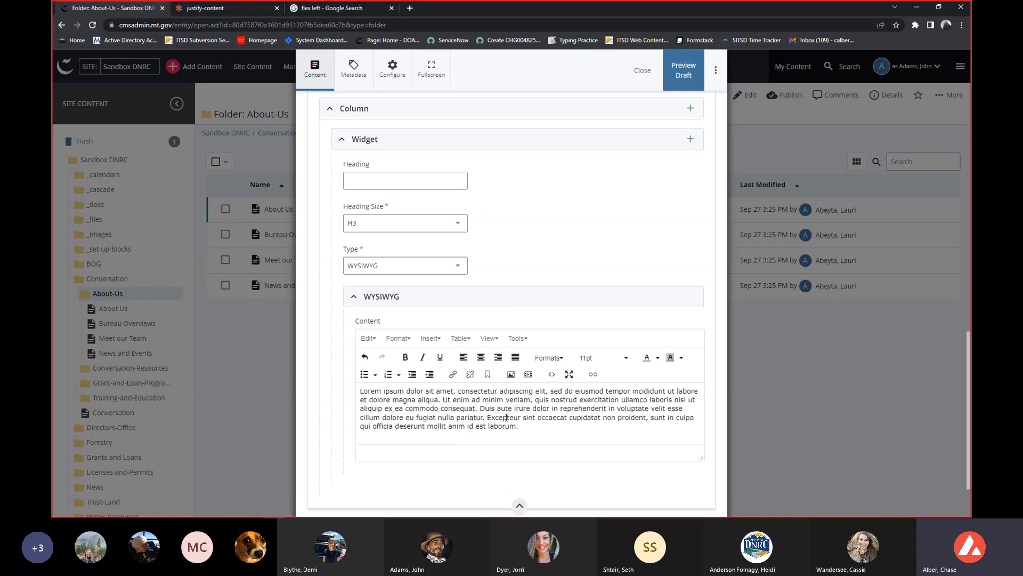
Format the whole Lorem ipsum paragraph in the WYSIWYG content as centered, 14pt and bold.
drag(531, 433, 353, 393)
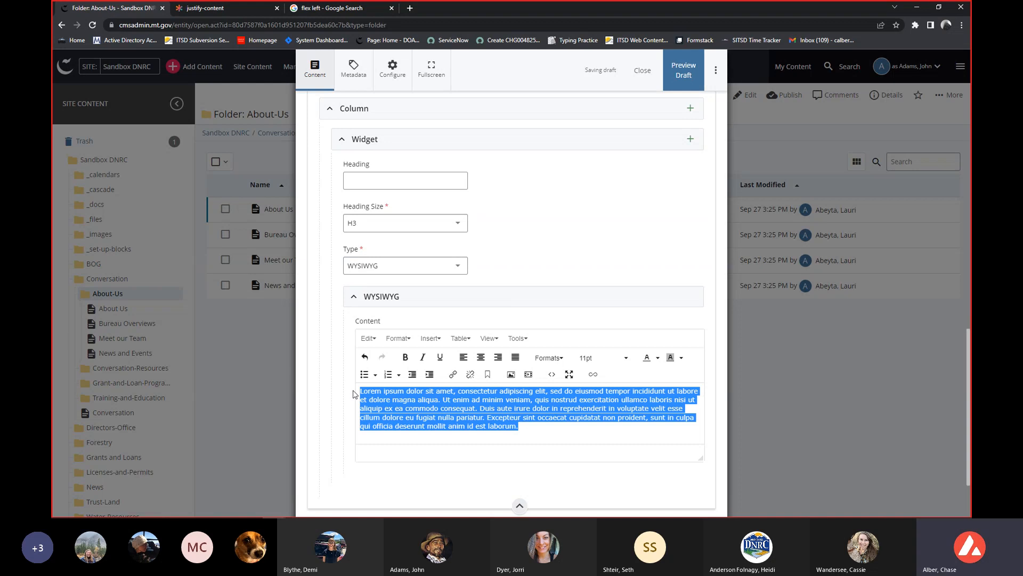
click(481, 357)
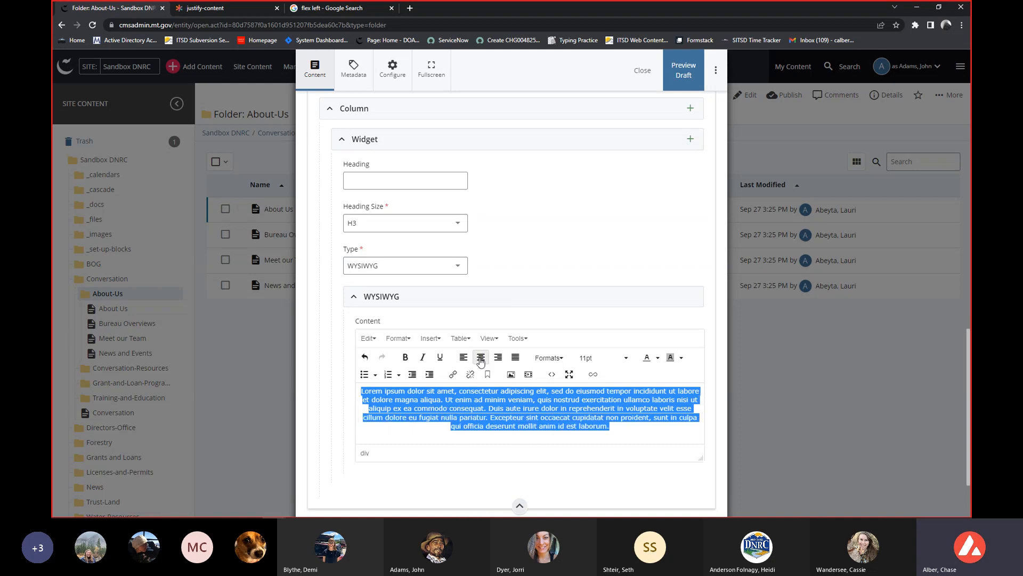
click(600, 358)
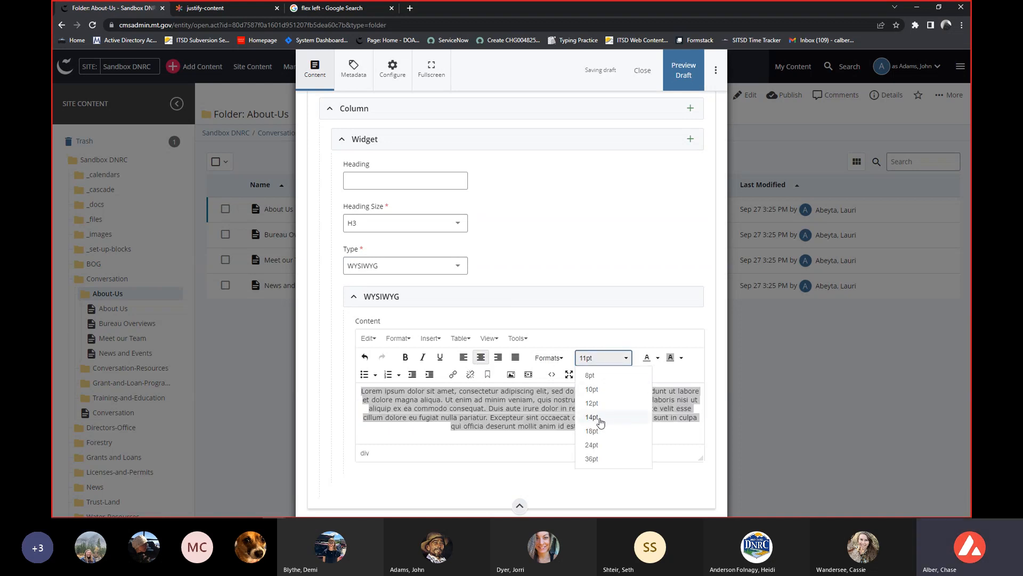
click(593, 417)
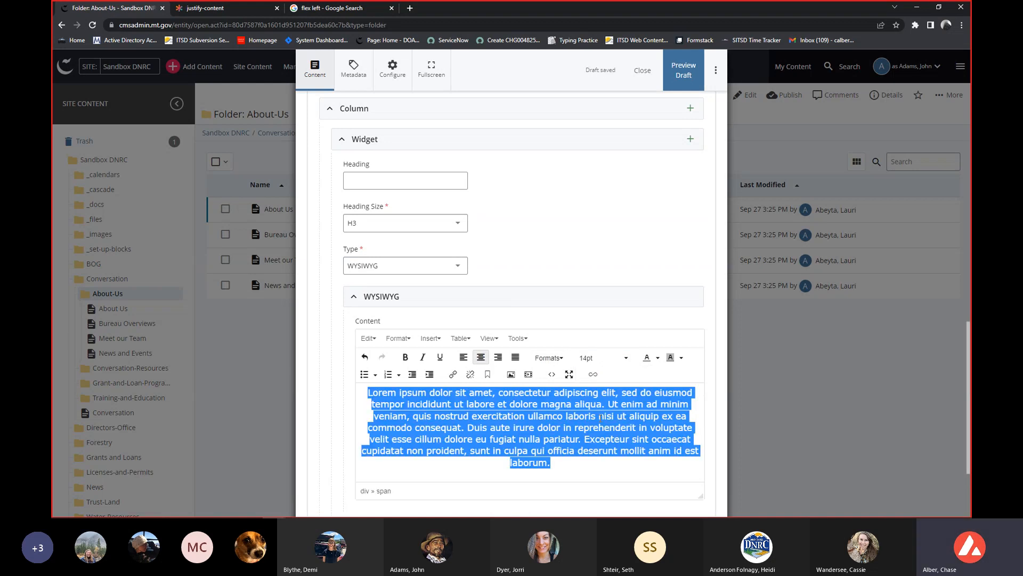
click(406, 358)
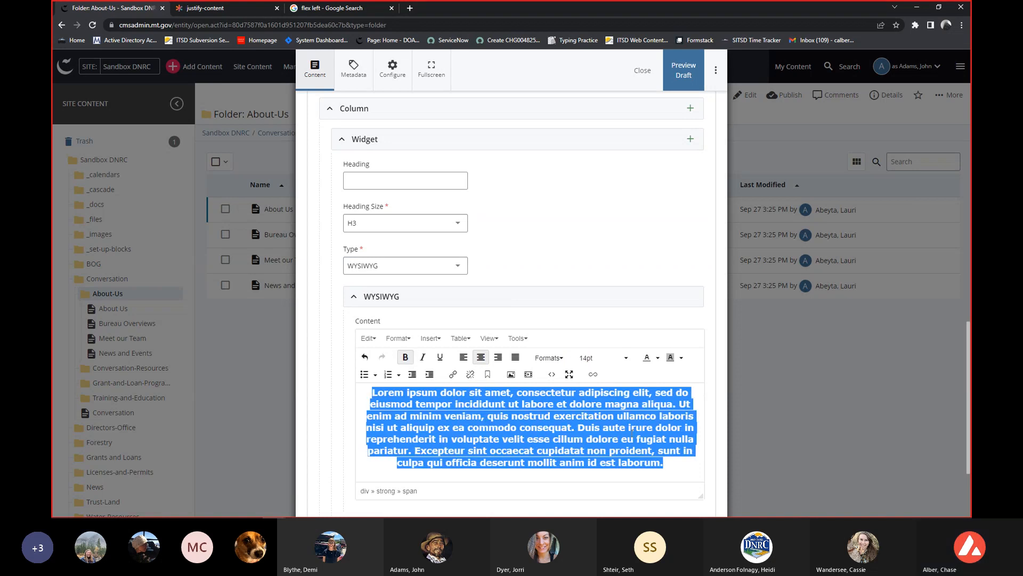
click(671, 467)
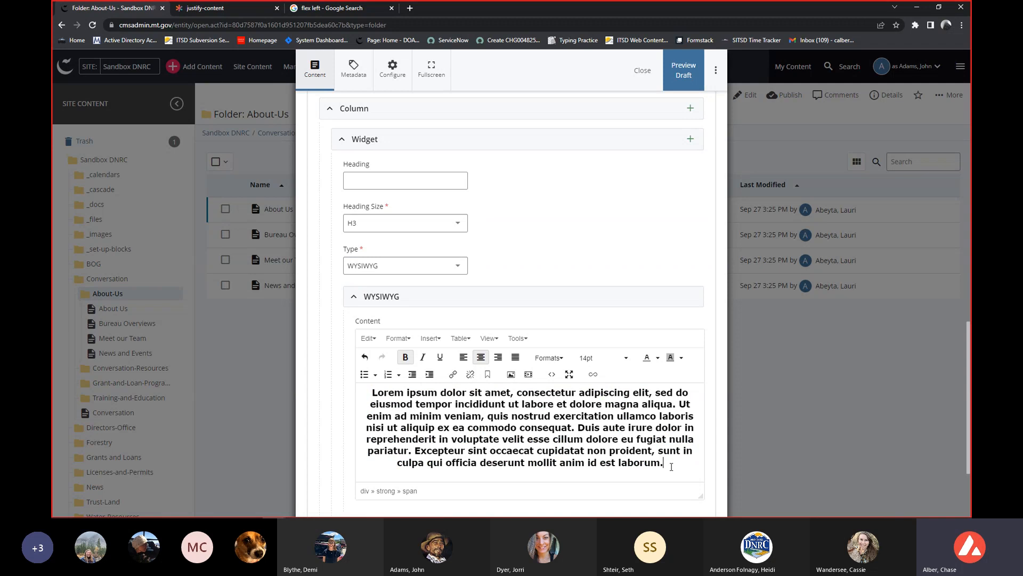
Review the page's name, title and menu fields, and expand the Banner Image section to examine its image, alternative text and content settings.
scroll(614, 446, down, 1)
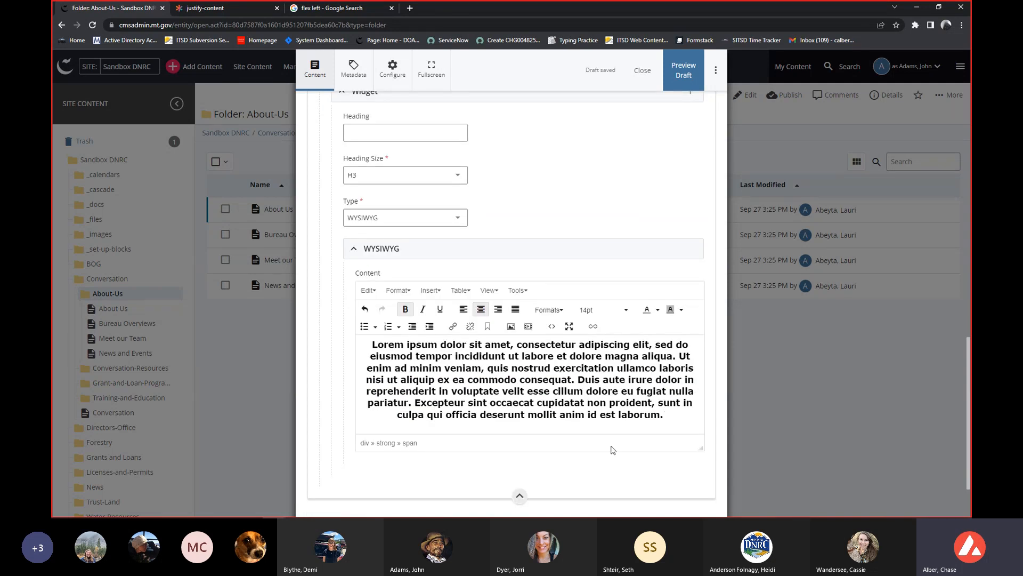
scroll(613, 449, up, 4)
scroll(597, 442, up, 9)
scroll(592, 441, up, 5)
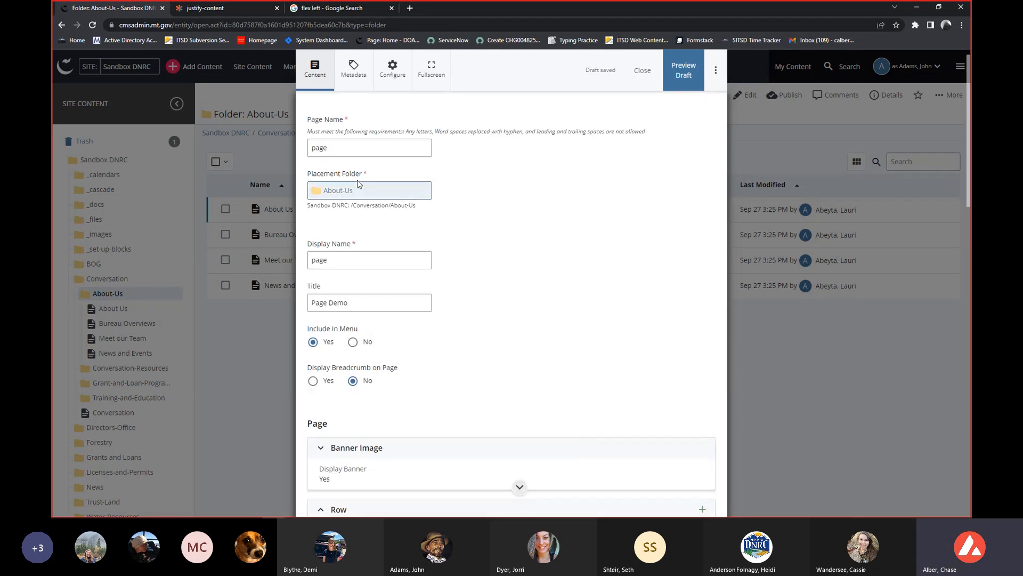
scroll(578, 331, down, 2)
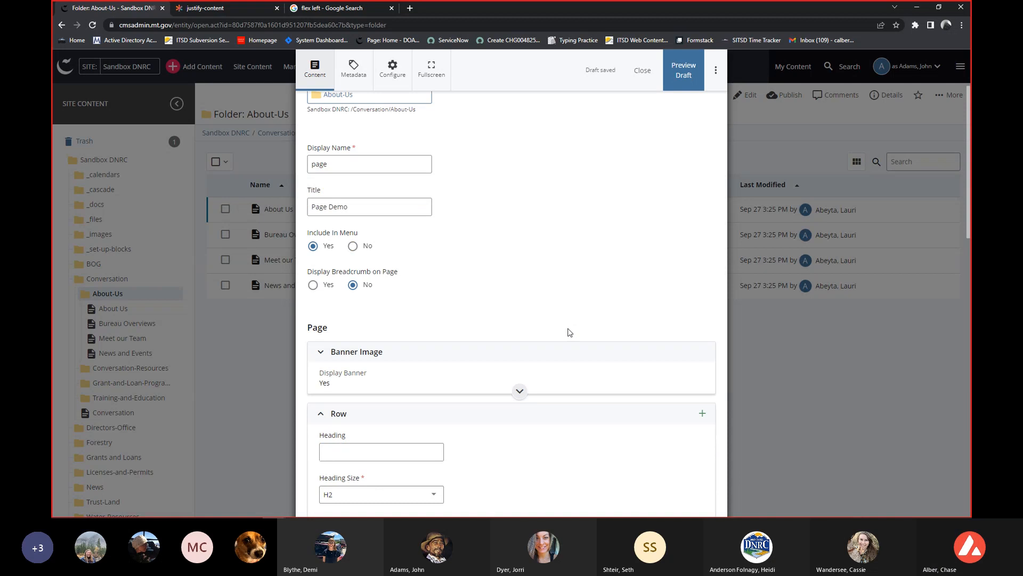
scroll(559, 331, down, 1)
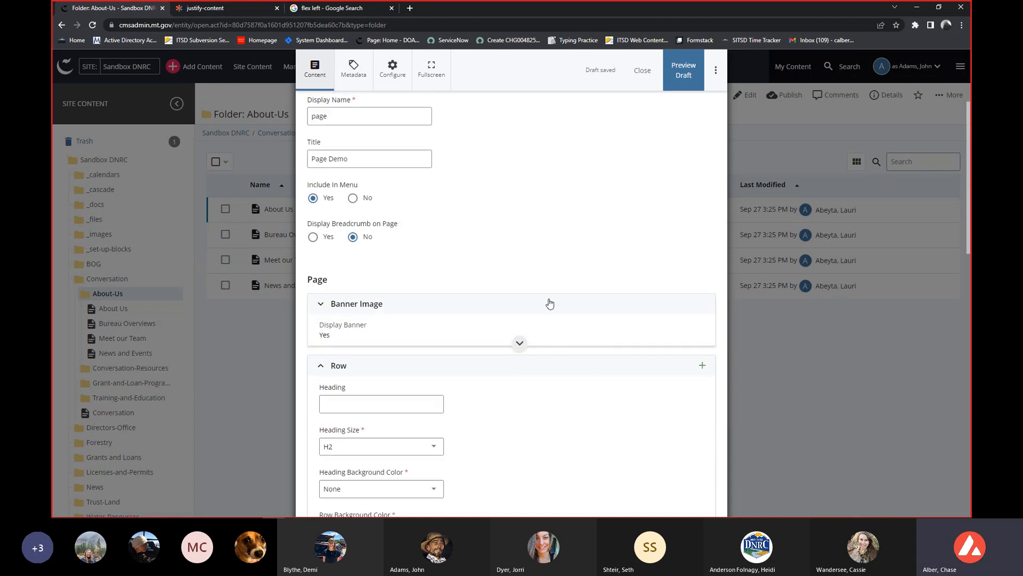
scroll(550, 303, down, 1)
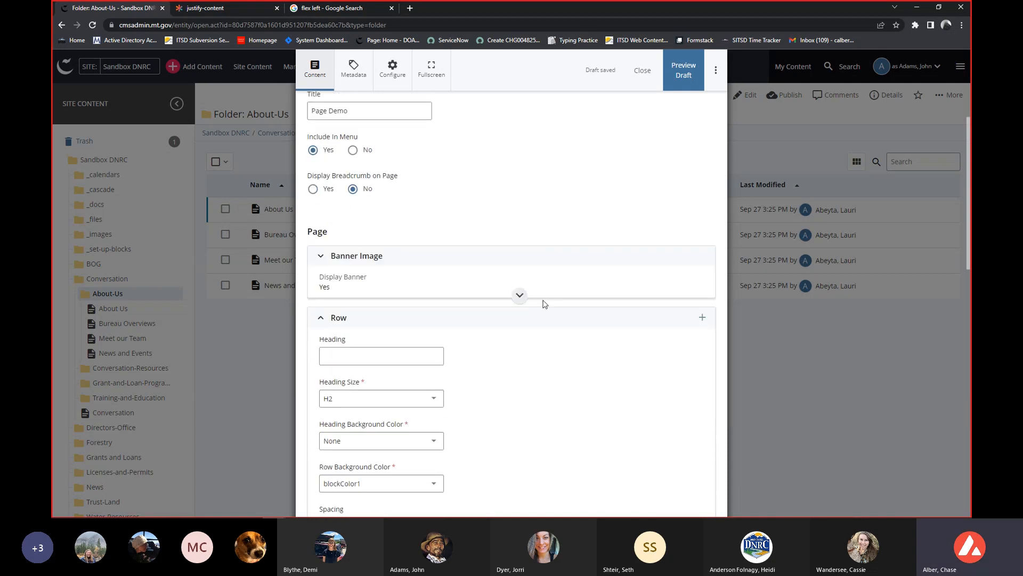
click(465, 255)
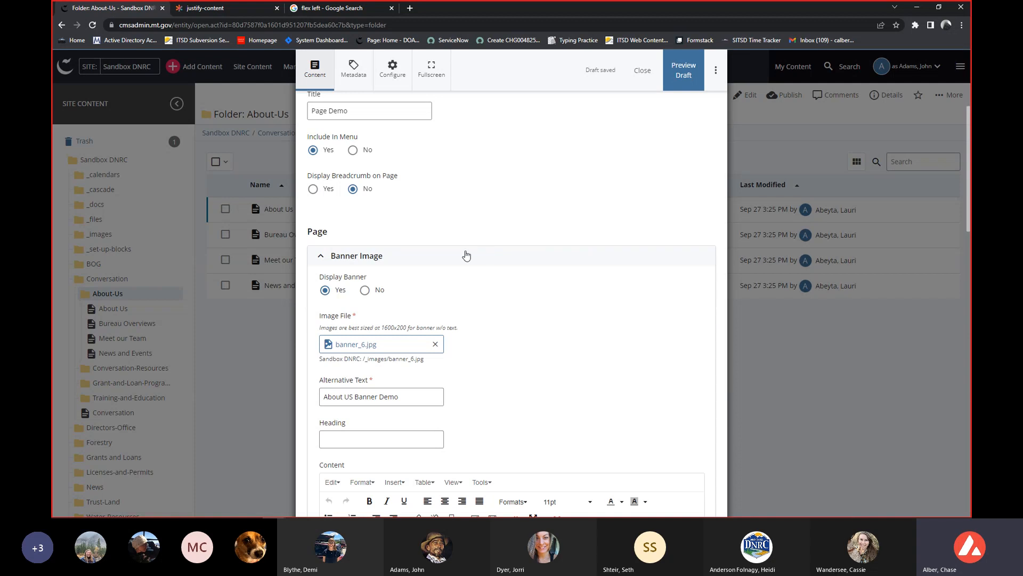
scroll(405, 312, down, 1)
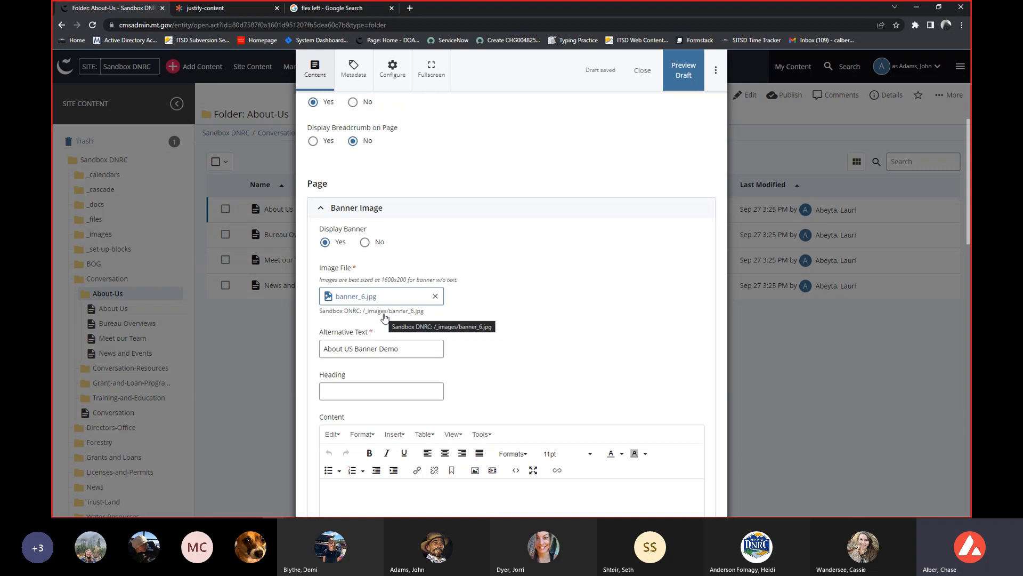
scroll(414, 369, down, 2)
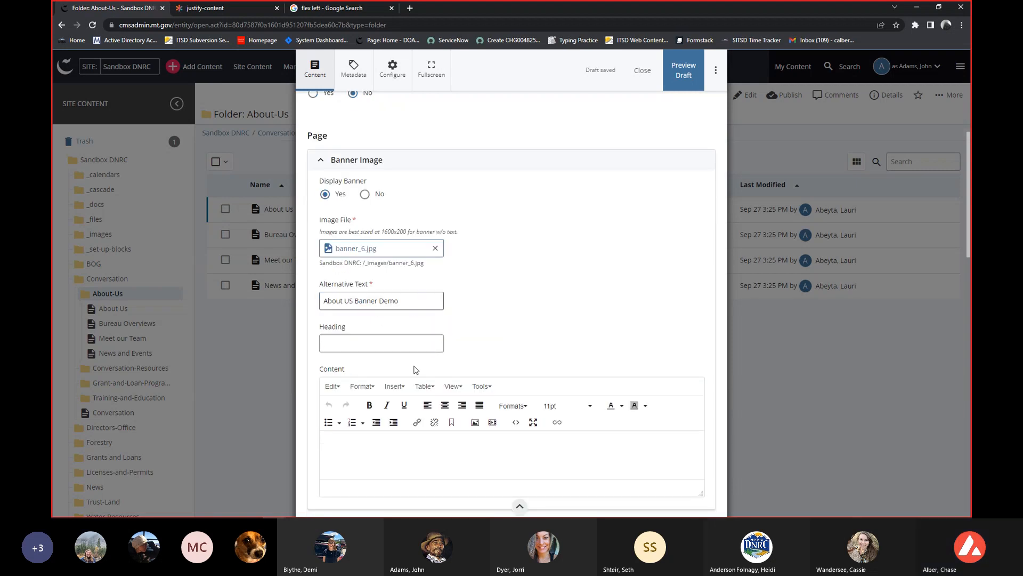
scroll(416, 368, down, 5)
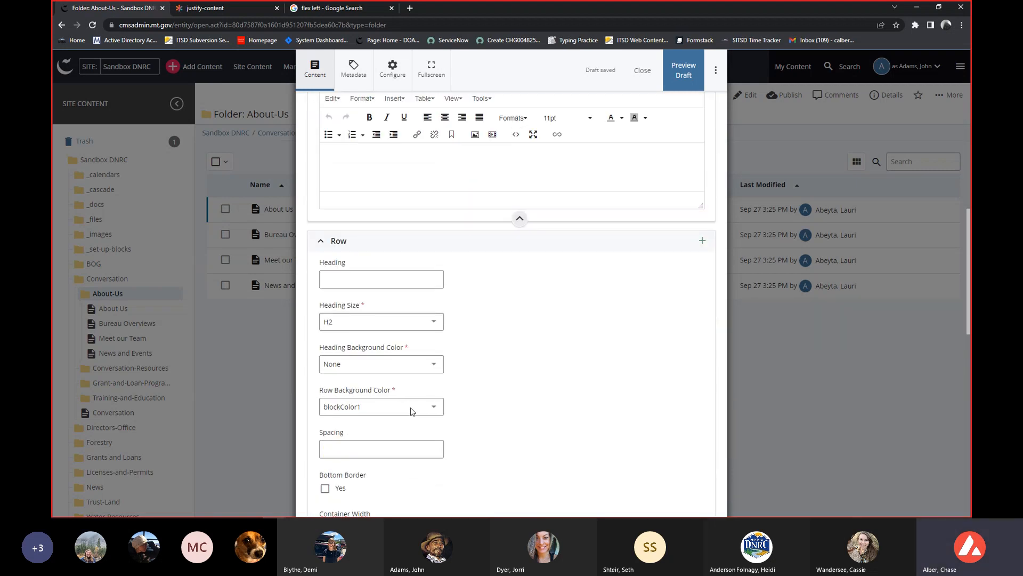
Examine the row's background color, spacing, container width and layout settings, down to the column's WYSIWYG widget.
scroll(467, 373, down, 2)
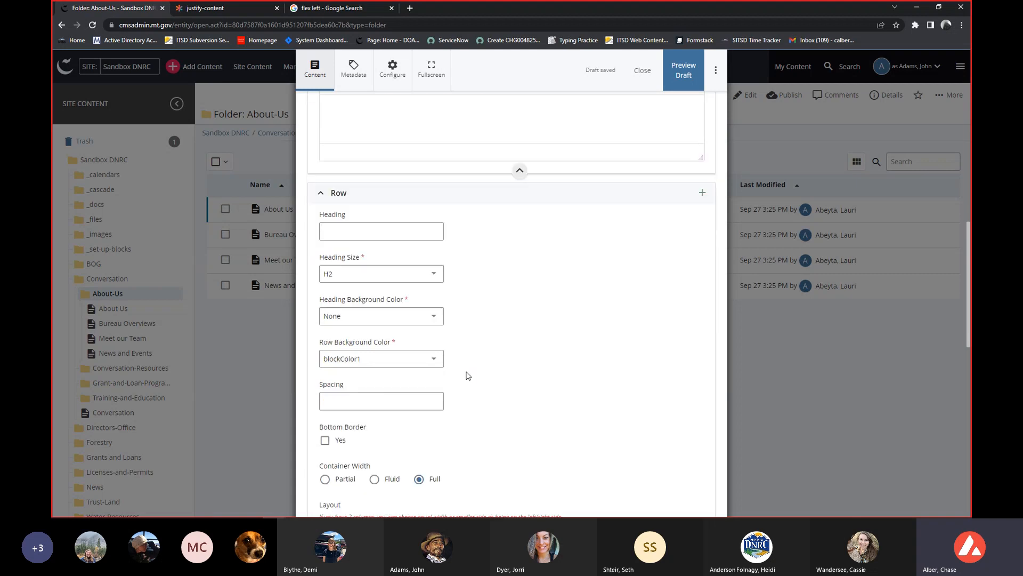
scroll(465, 376, down, 1)
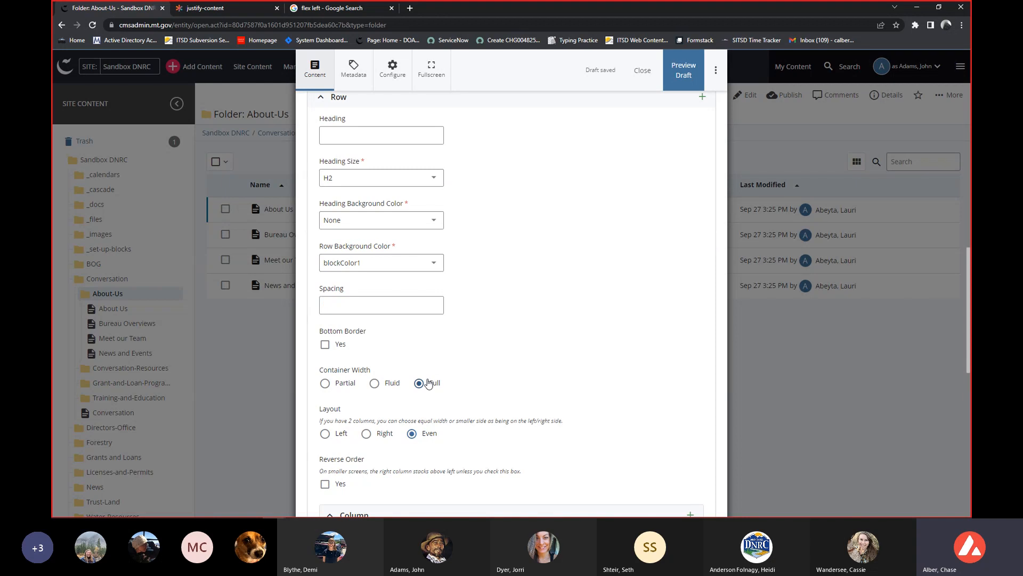
scroll(428, 382, down, 2)
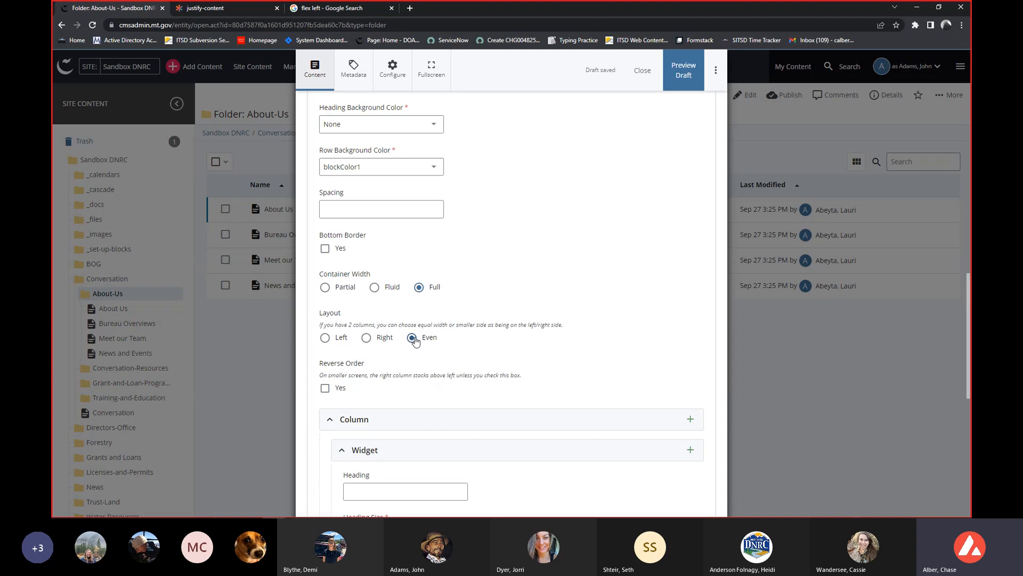
scroll(415, 341, down, 3)
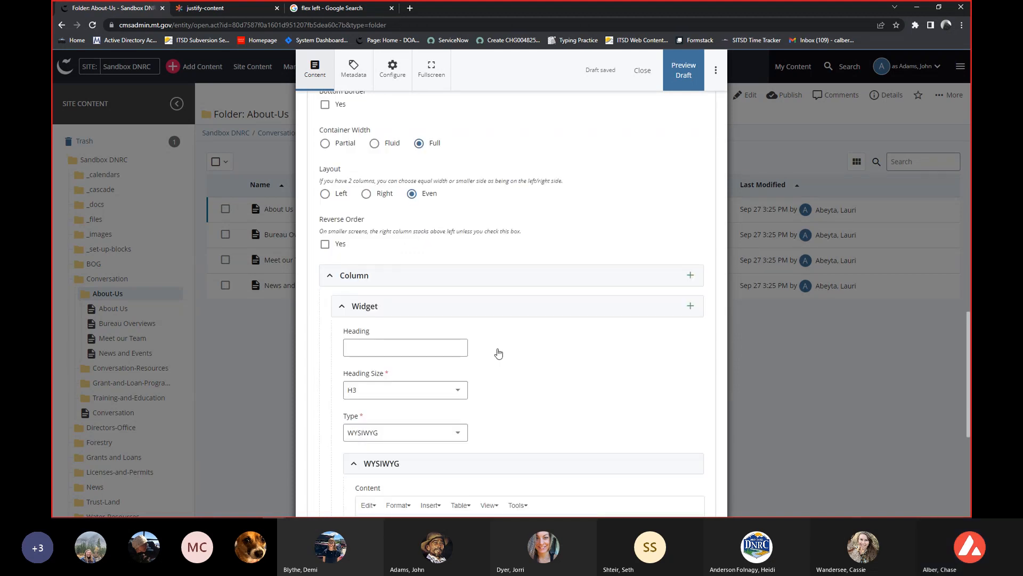
scroll(403, 272, up, 3)
scroll(404, 287, down, 2)
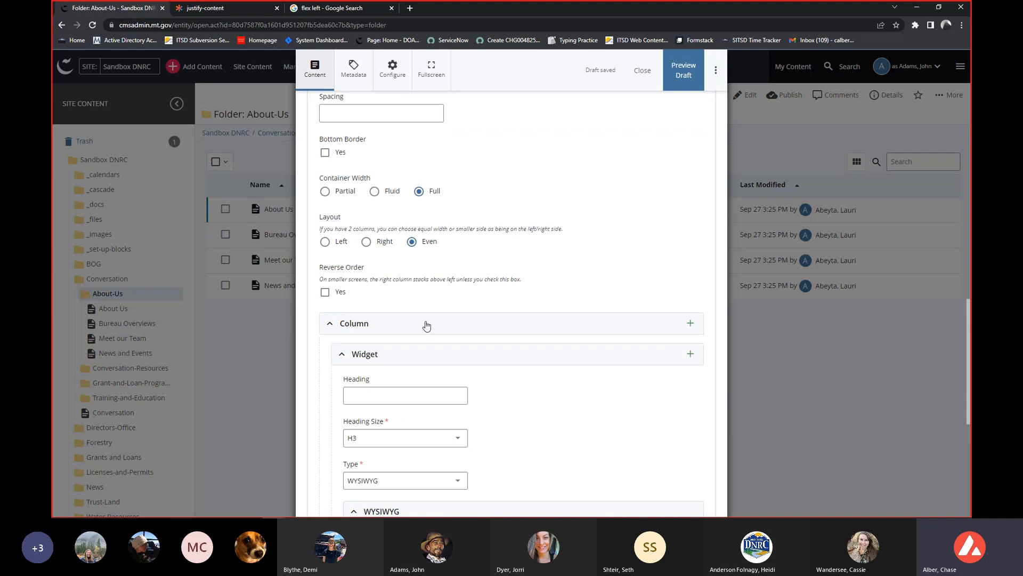
scroll(426, 325, down, 1)
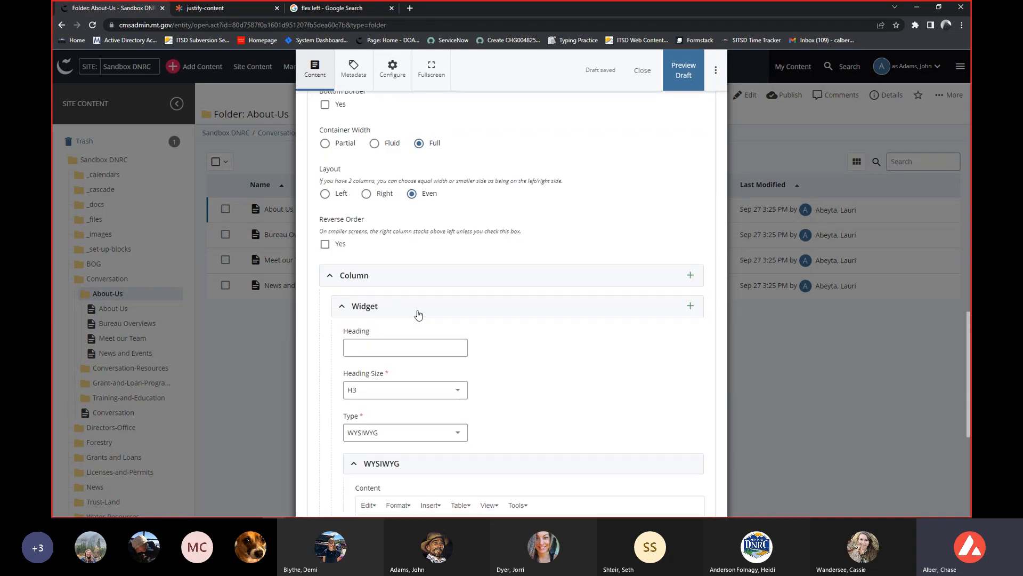
scroll(416, 316, down, 4)
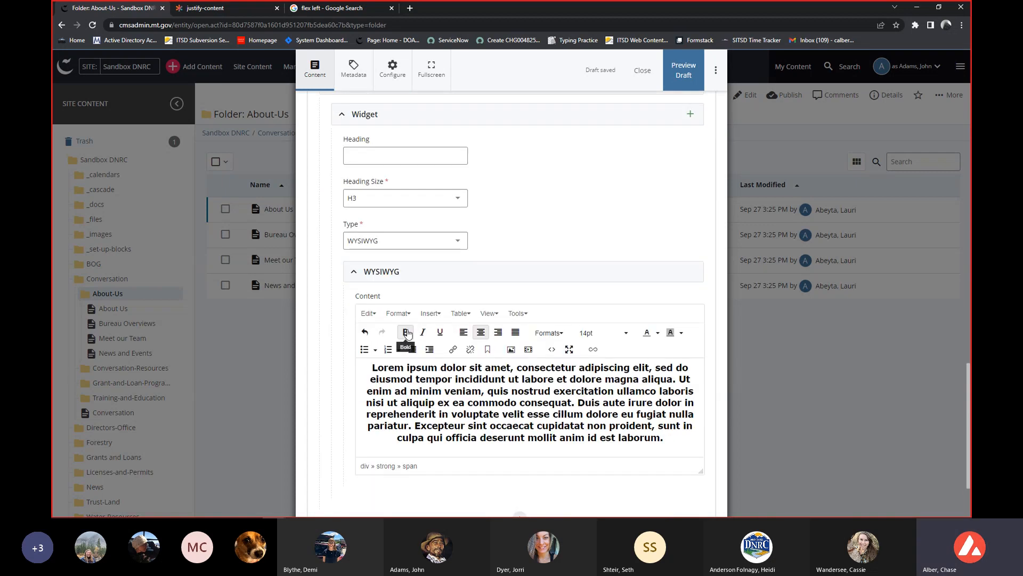
Compare the widget's type and formatted content with the row and column settings above it, checking how the sections are nested.
scroll(392, 256, up, 1)
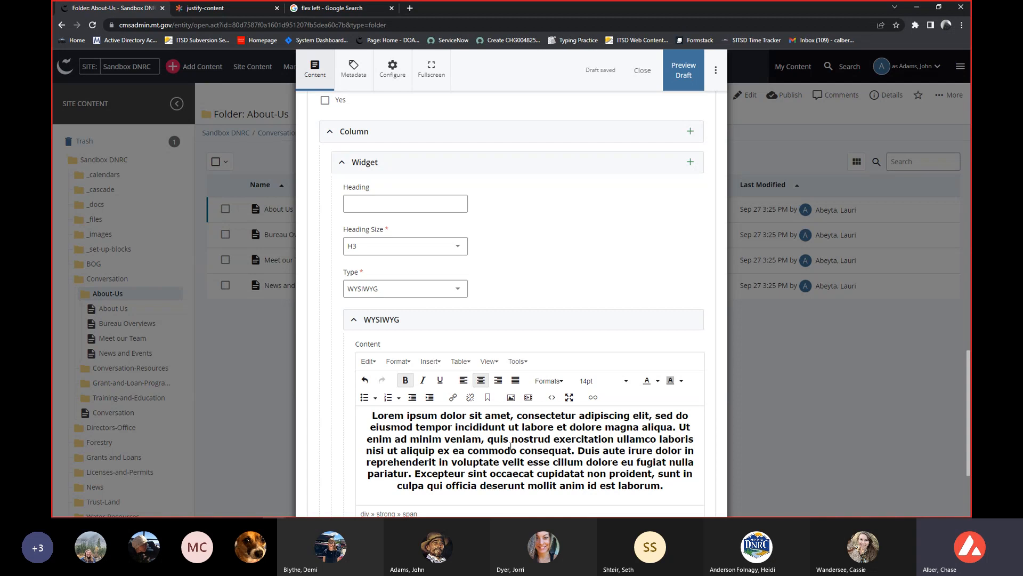
scroll(507, 445, up, 1)
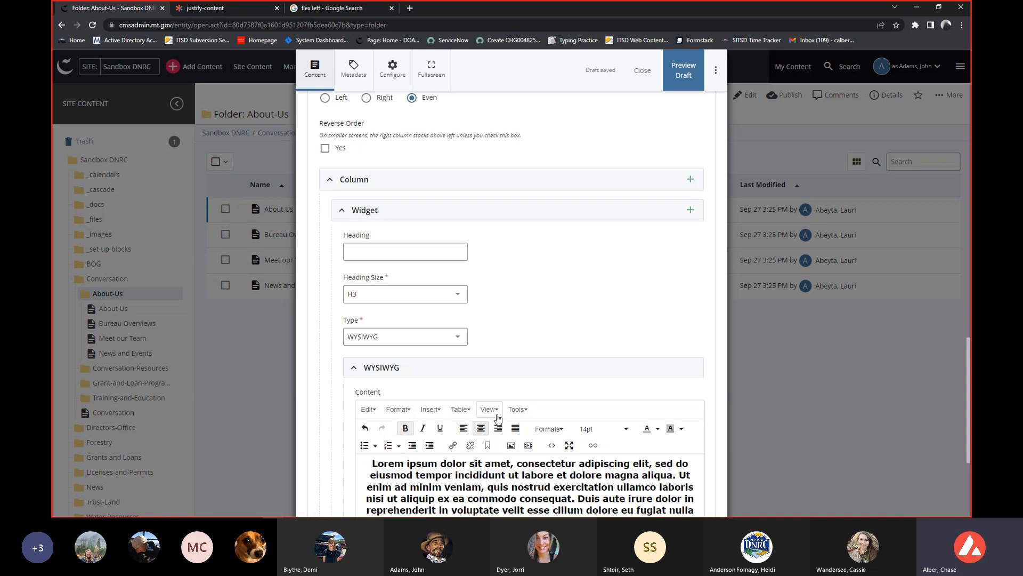
scroll(490, 413, down, 1)
scroll(461, 399, up, 2)
scroll(462, 399, up, 5)
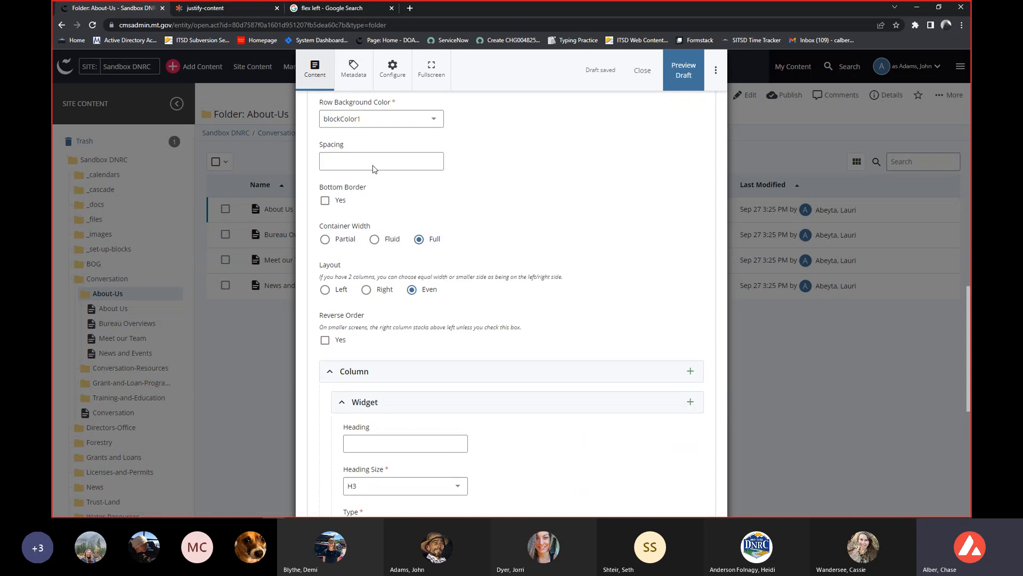
scroll(469, 320, down, 3)
scroll(471, 326, down, 3)
scroll(472, 373, down, 3)
scroll(476, 501, up, 4)
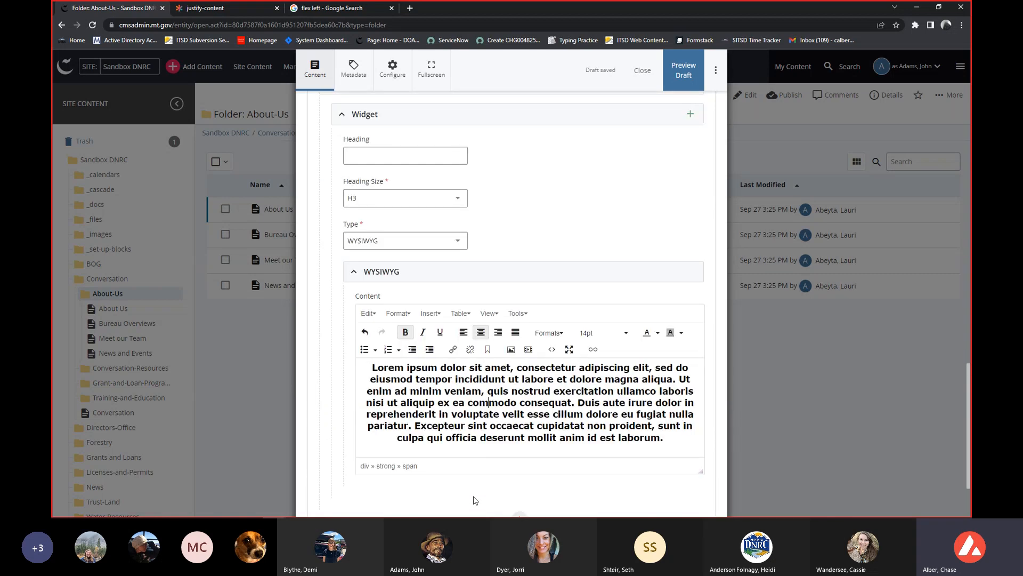
scroll(356, 258, down, 2)
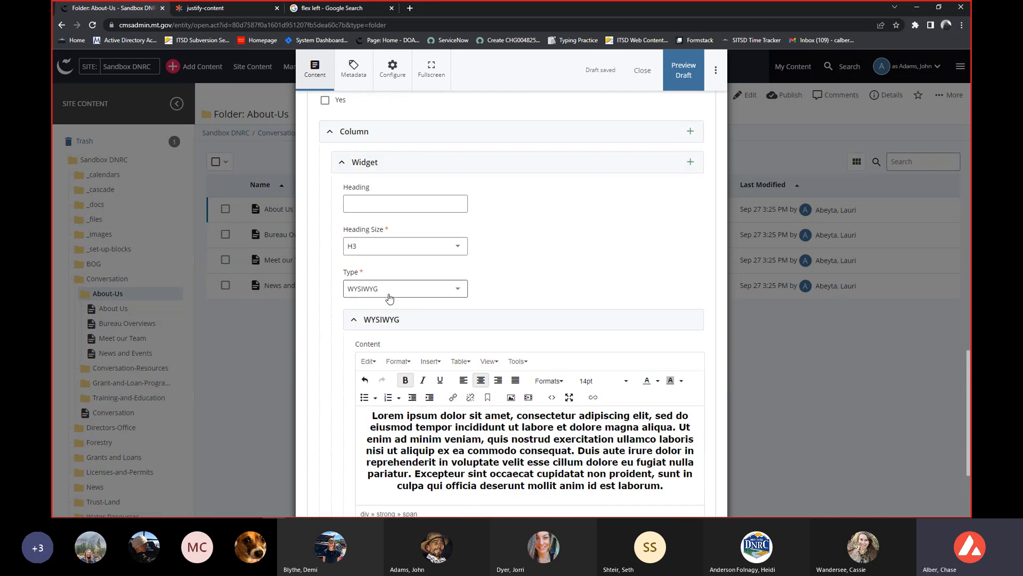
scroll(390, 299, up, 5)
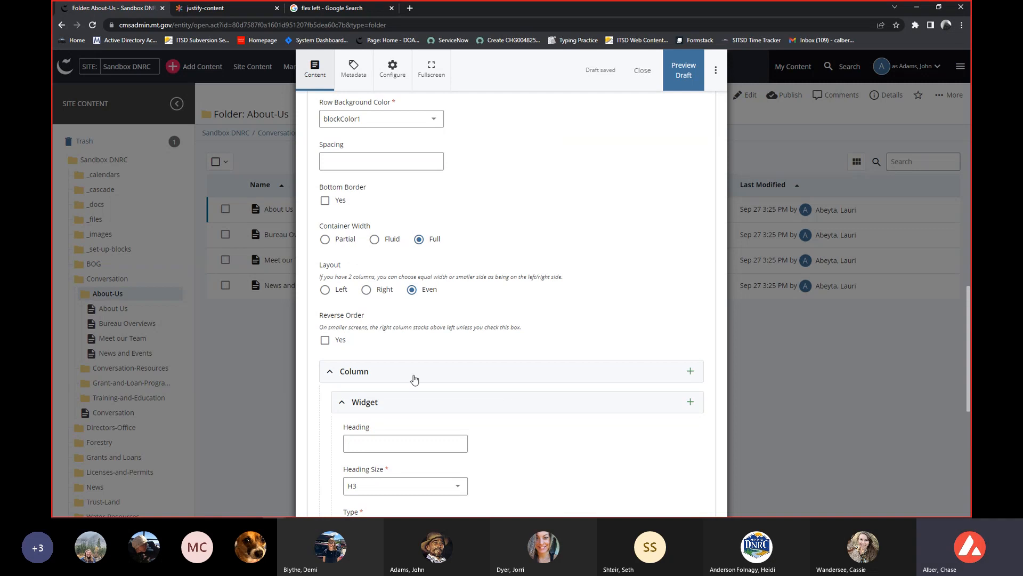
scroll(383, 377, up, 1)
scroll(383, 374, up, 4)
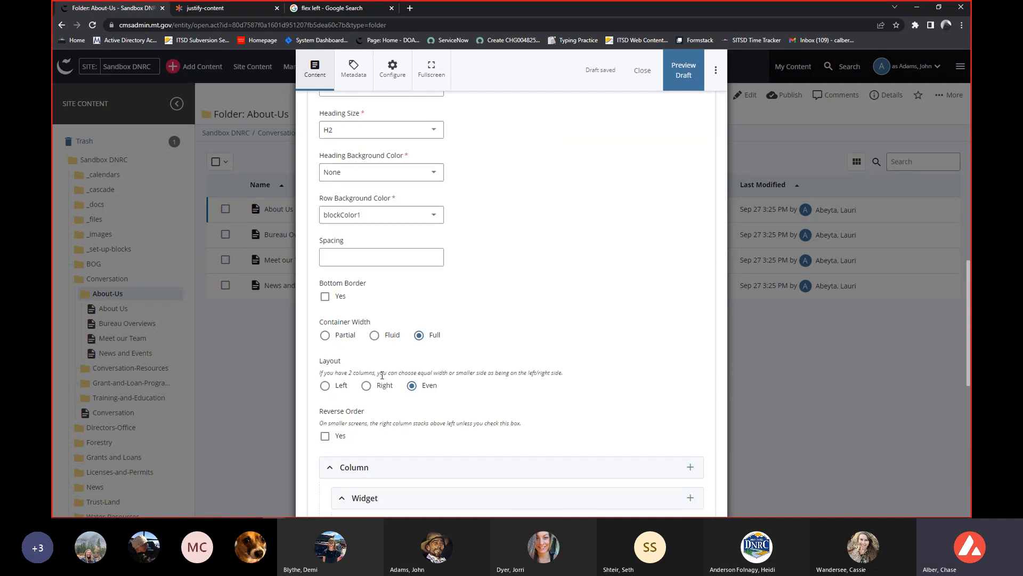
scroll(350, 284, up, 2)
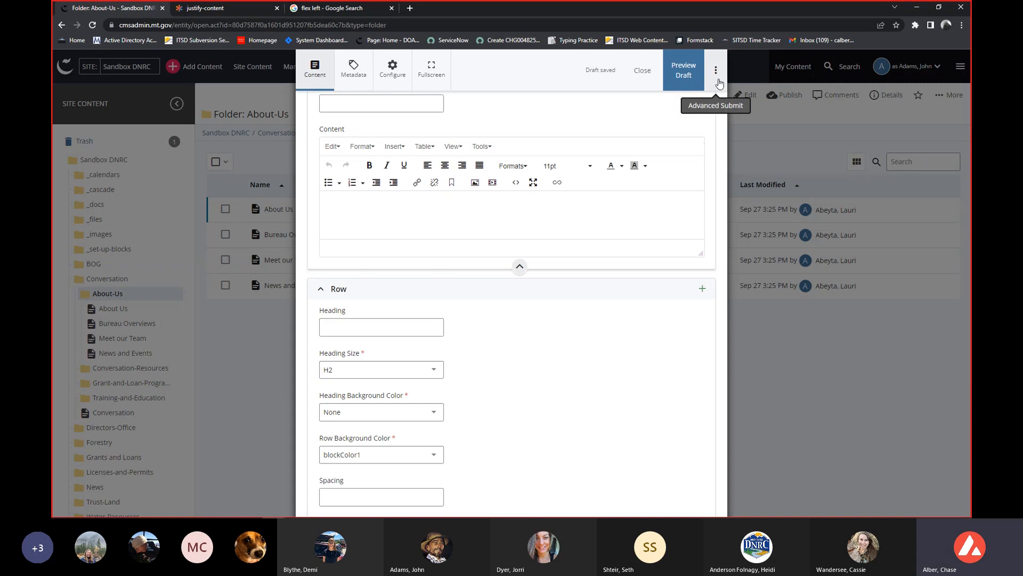
Open the advanced submit options and start the guided content checks for the new page.
click(721, 80)
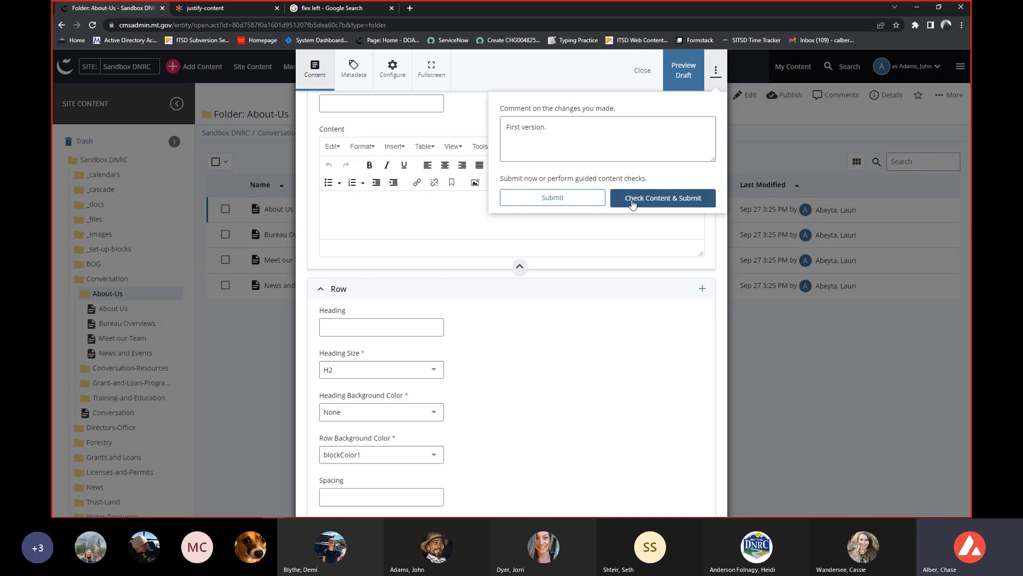
click(561, 131)
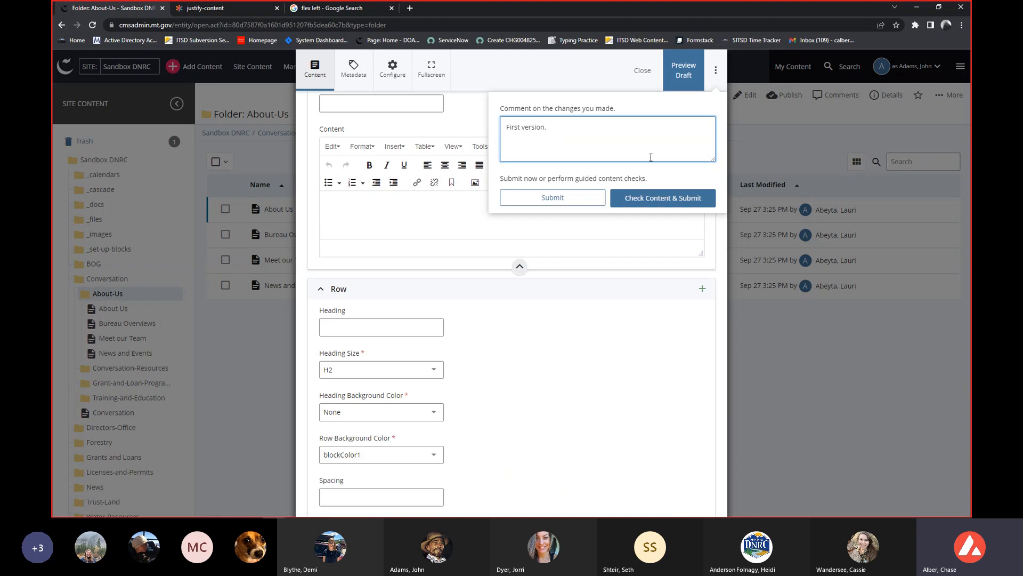
click(641, 207)
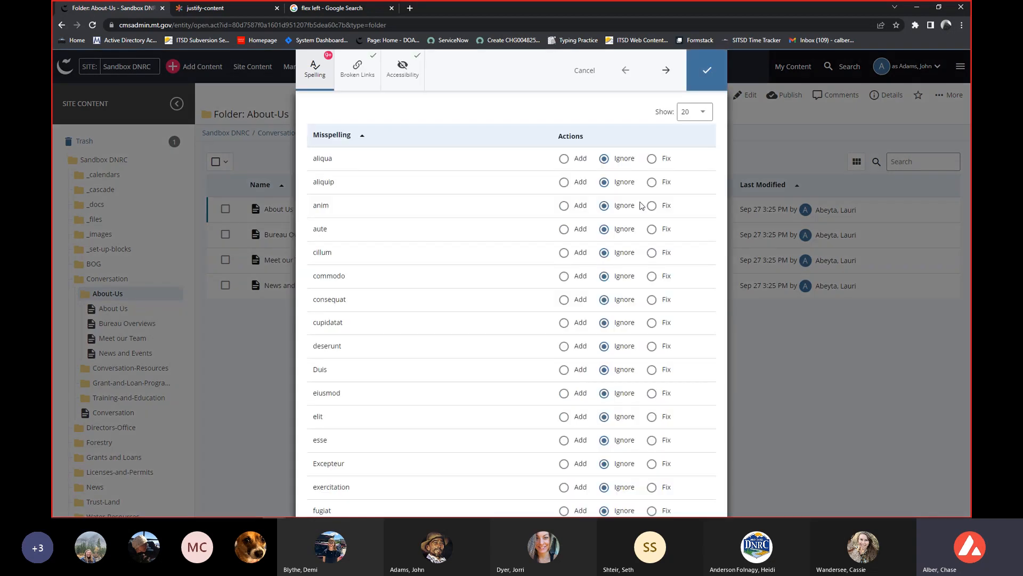
Review the Broken Links and Accessibility check results and return to the Spelling results.
click(366, 66)
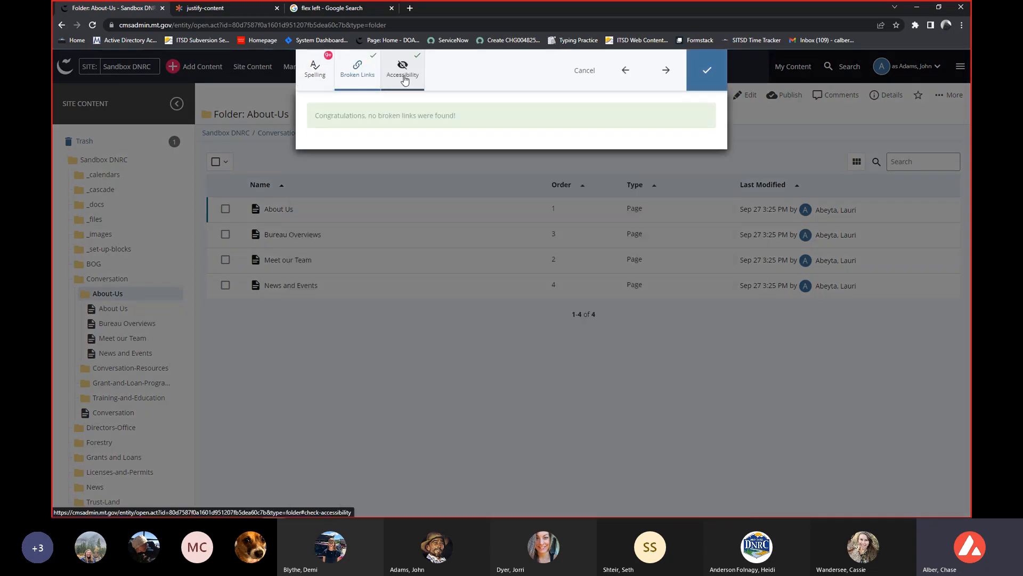
click(402, 67)
click(327, 79)
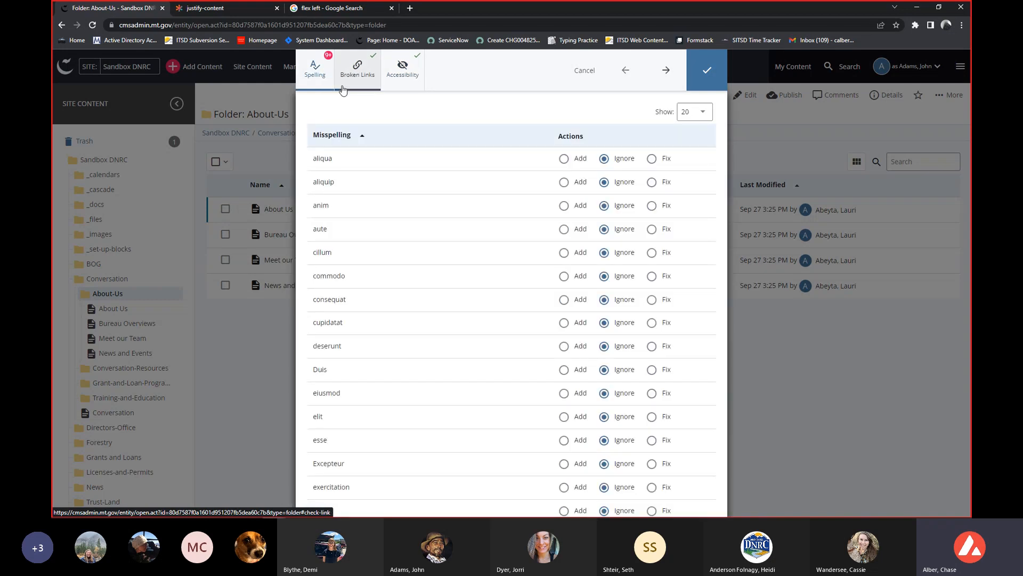
Submit the new page with all flagged spellings ignored and review its rendered banner and centered paragraph.
scroll(623, 292, down, 5)
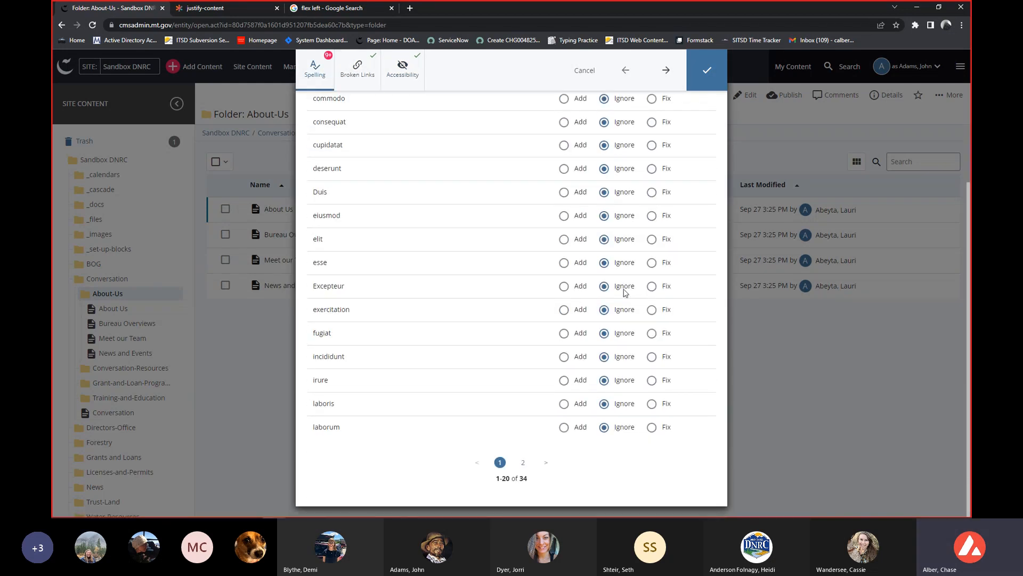
click(697, 86)
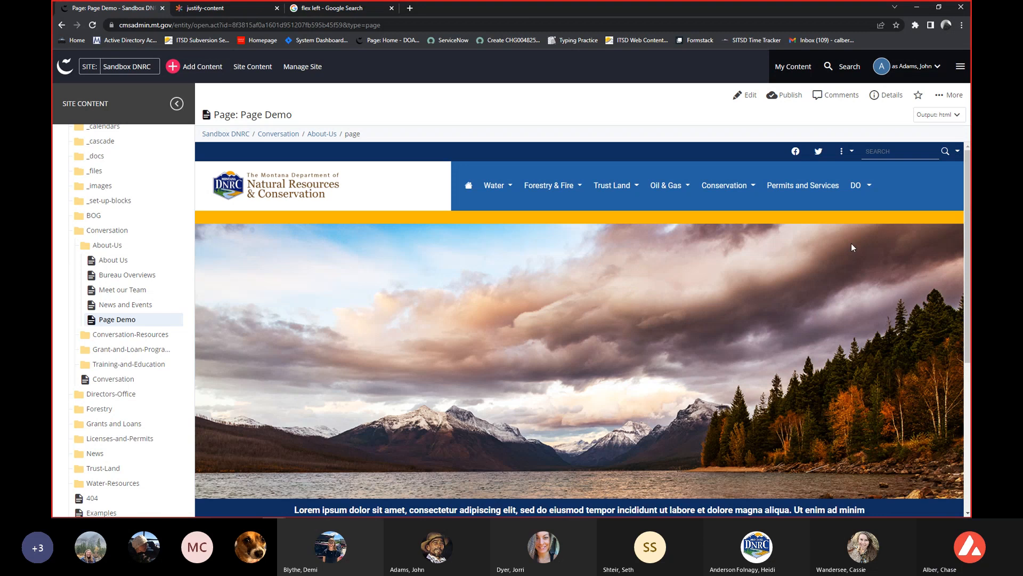
scroll(850, 244, down, 1)
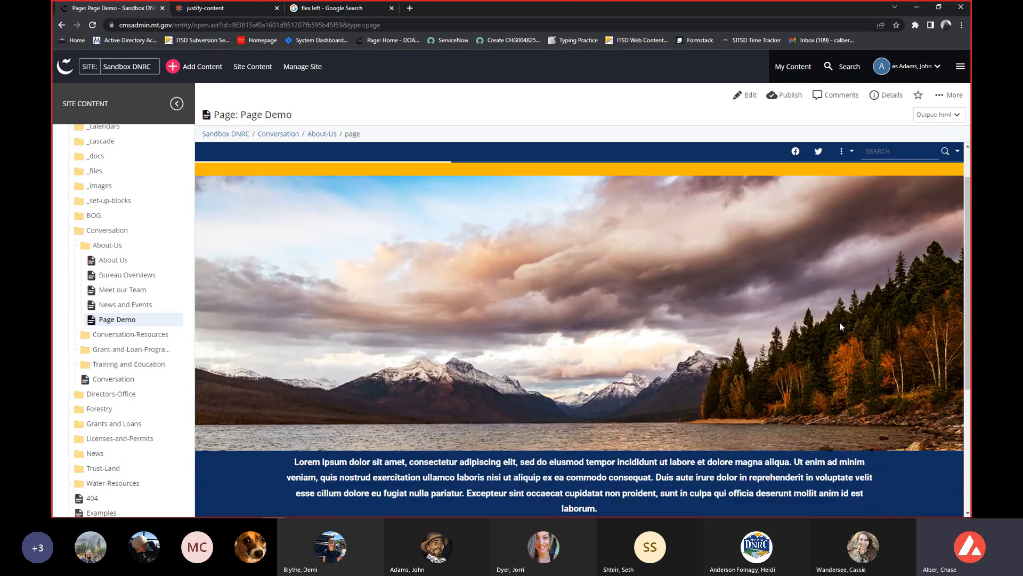
scroll(840, 322, down, 2)
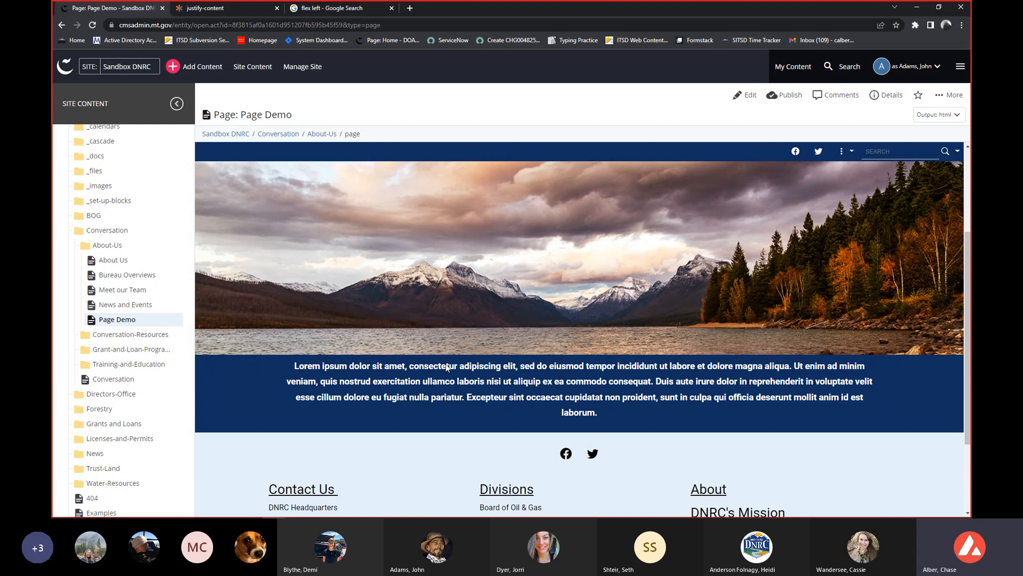
drag(291, 363, 779, 418)
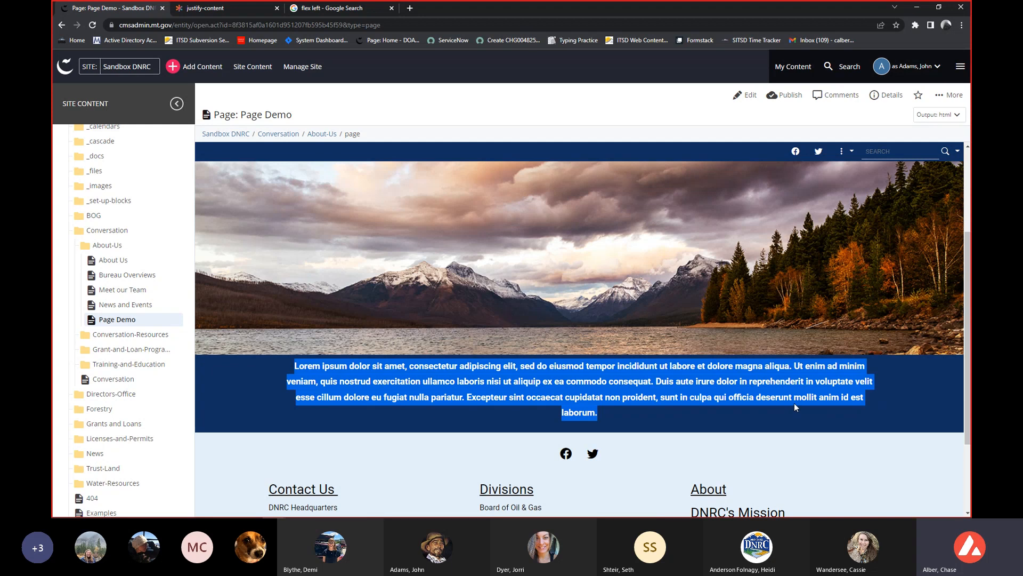
Shrink and widen the browser window to check how the page's paragraph reflows, and restore it to full size.
drag(820, 10, 631, 31)
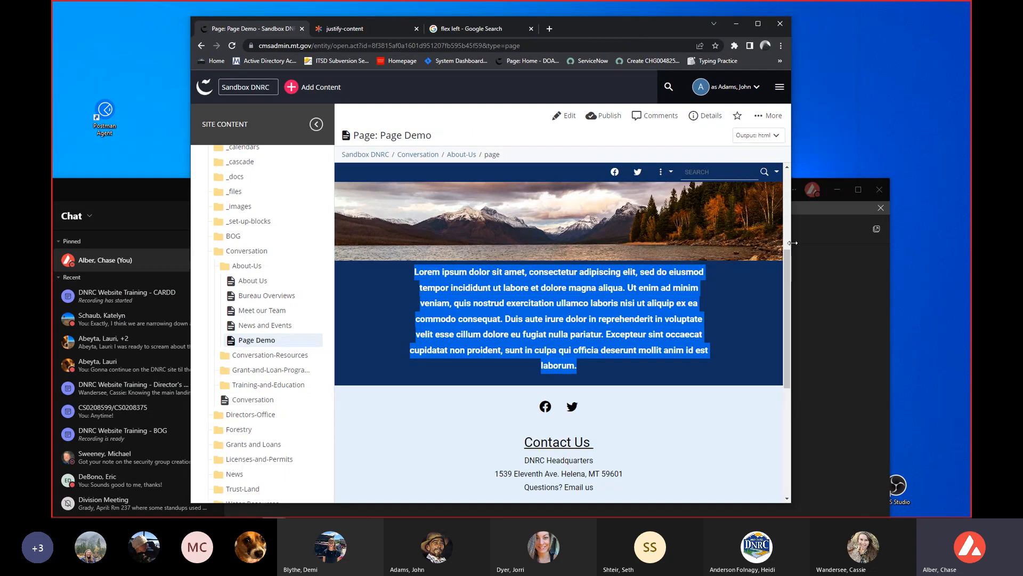
drag(792, 243, 726, 244)
drag(694, 247, 567, 255)
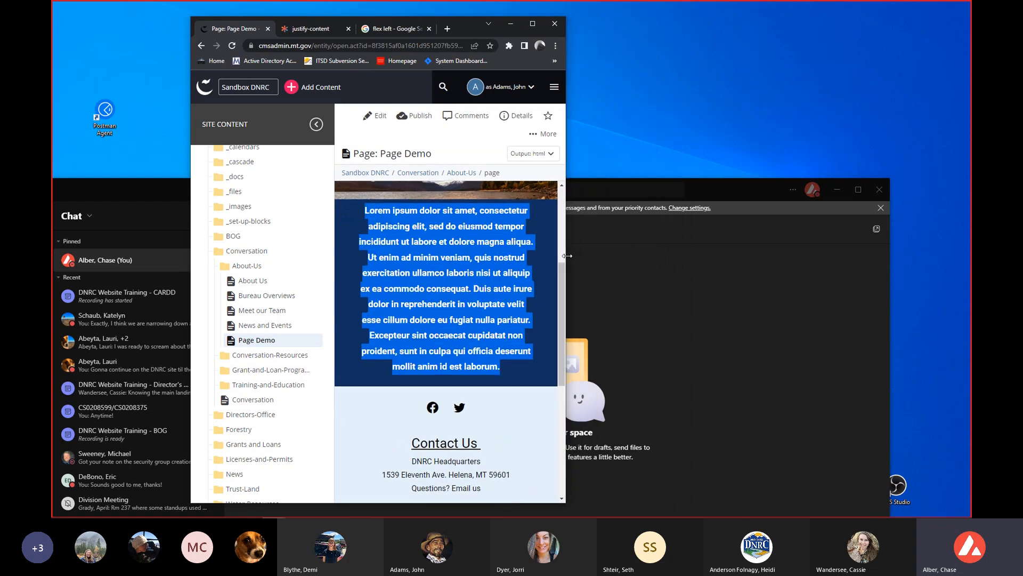
click(505, 376)
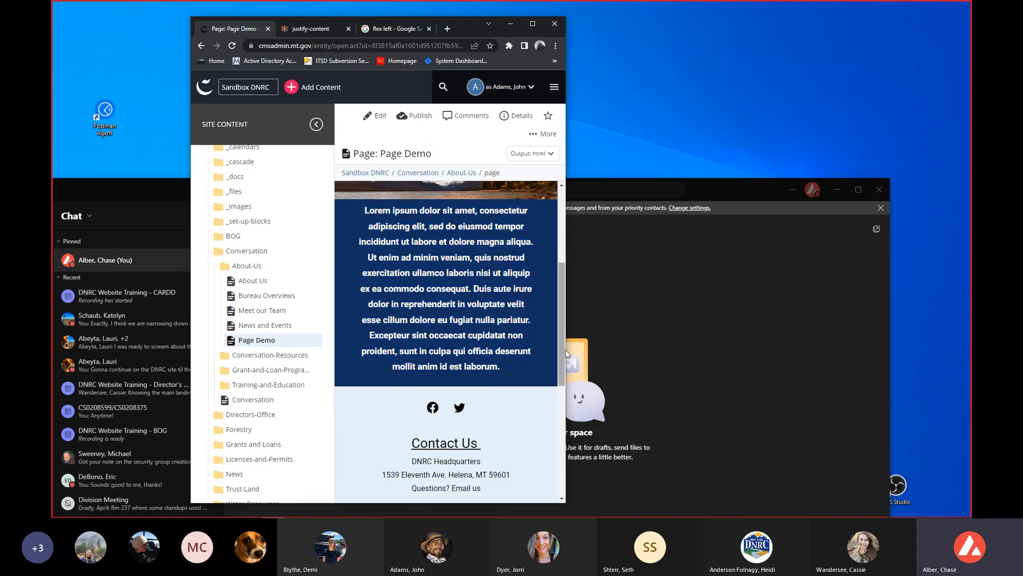
drag(565, 351, 666, 354)
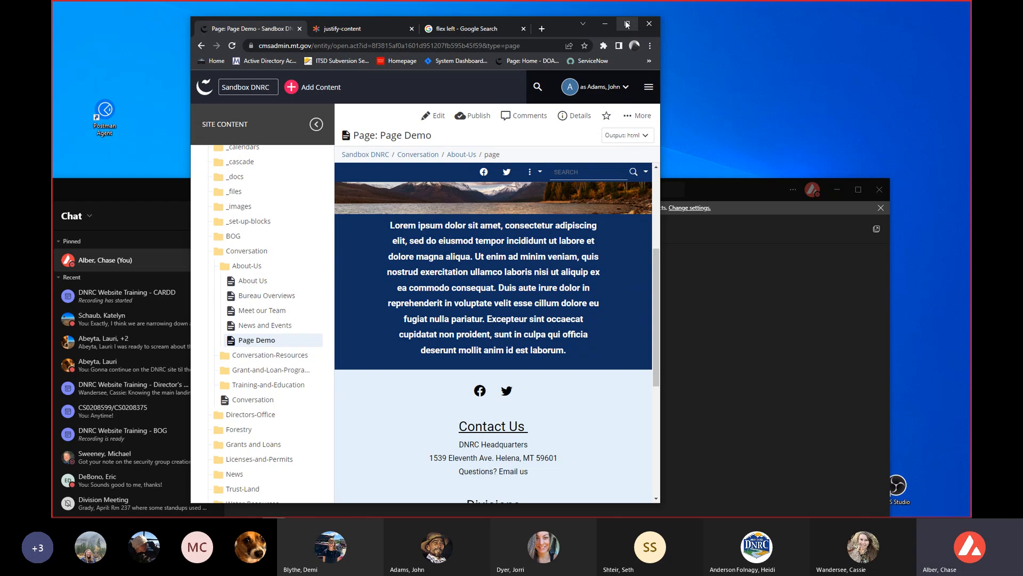
click(627, 24)
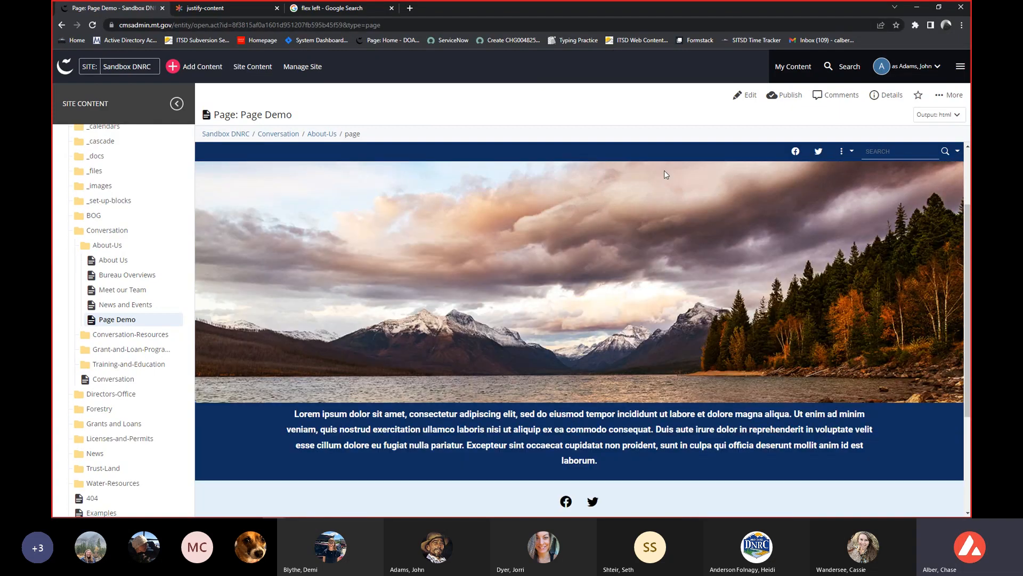
click(738, 100)
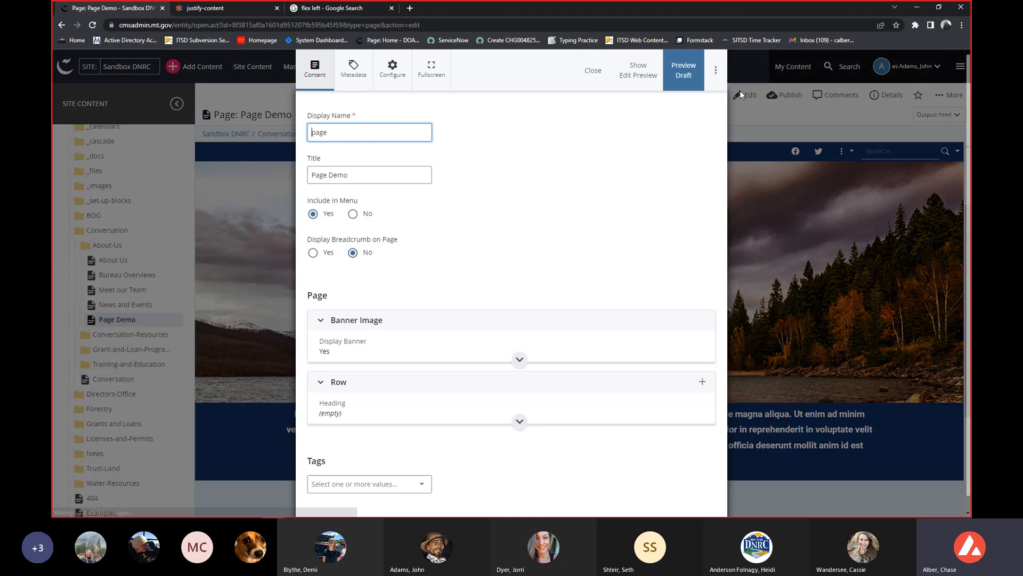
click(592, 73)
scroll(664, 215, down, 3)
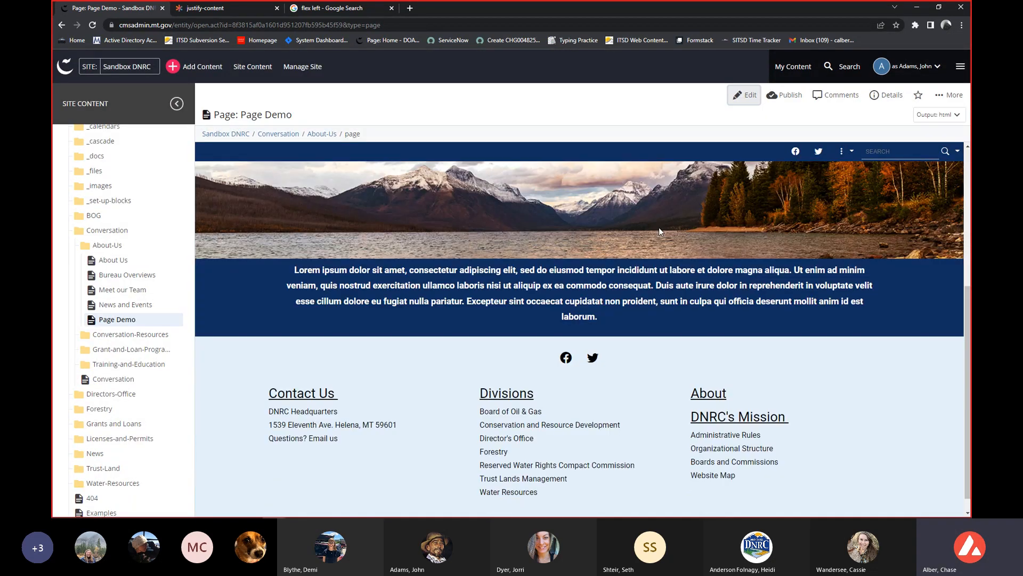
Compare the breadcrumb name of Page Demo with that of the News and Events page, and return to Page Demo.
mouse_move(360, 136)
mouse_down()
mouse_move(300, 134)
mouse_move(357, 134)
mouse_up()
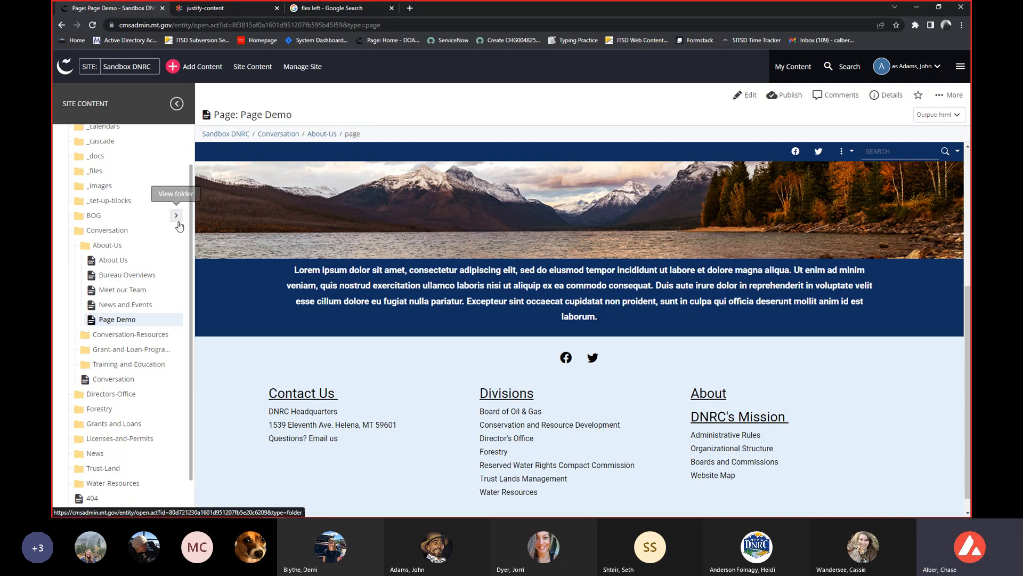
click(140, 306)
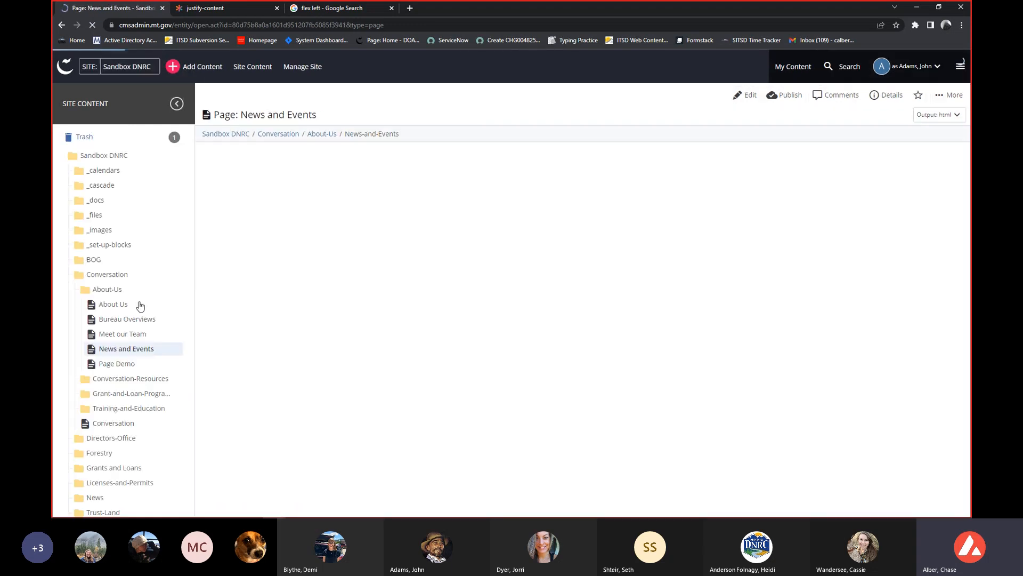
drag(407, 139, 353, 135)
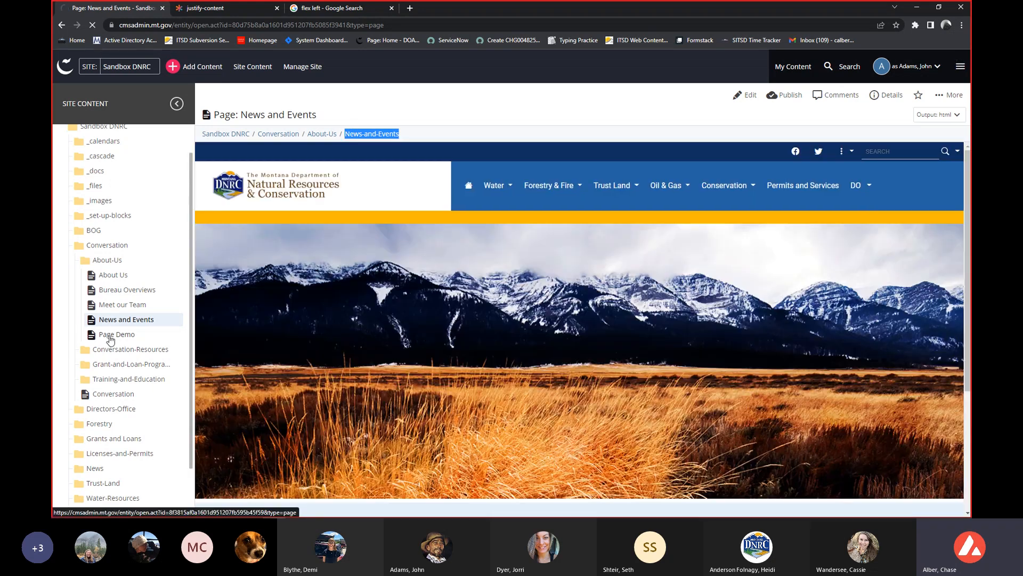
click(108, 336)
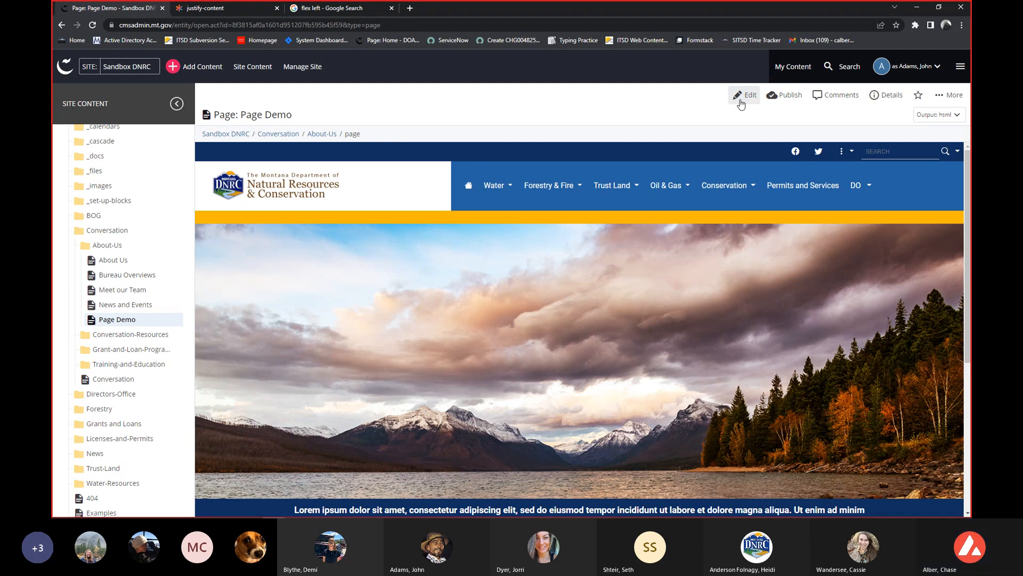
Open Page Demo for editing and add a second column to its existing row.
click(743, 96)
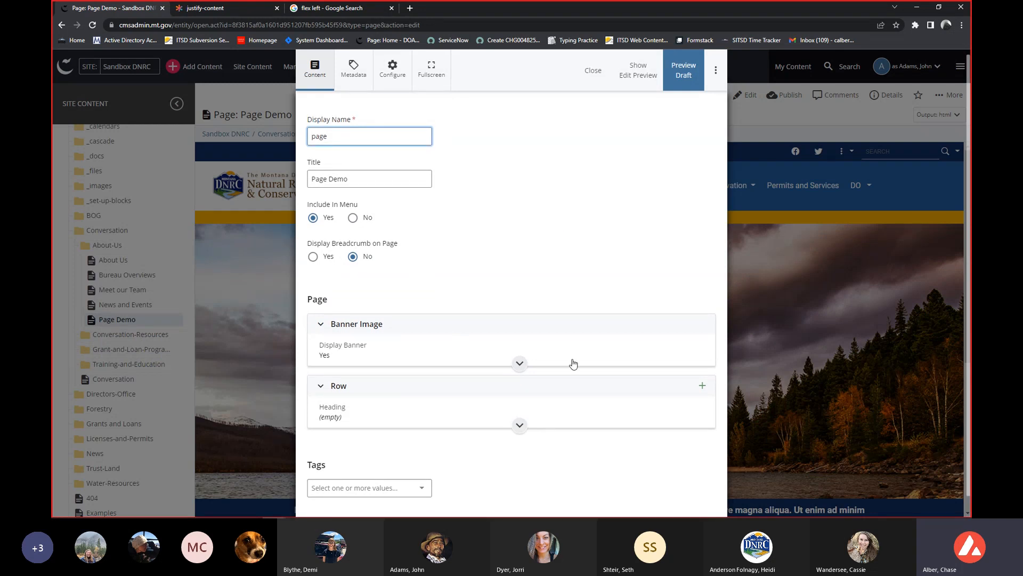
click(537, 393)
scroll(546, 355, down, 1)
scroll(546, 354, down, 2)
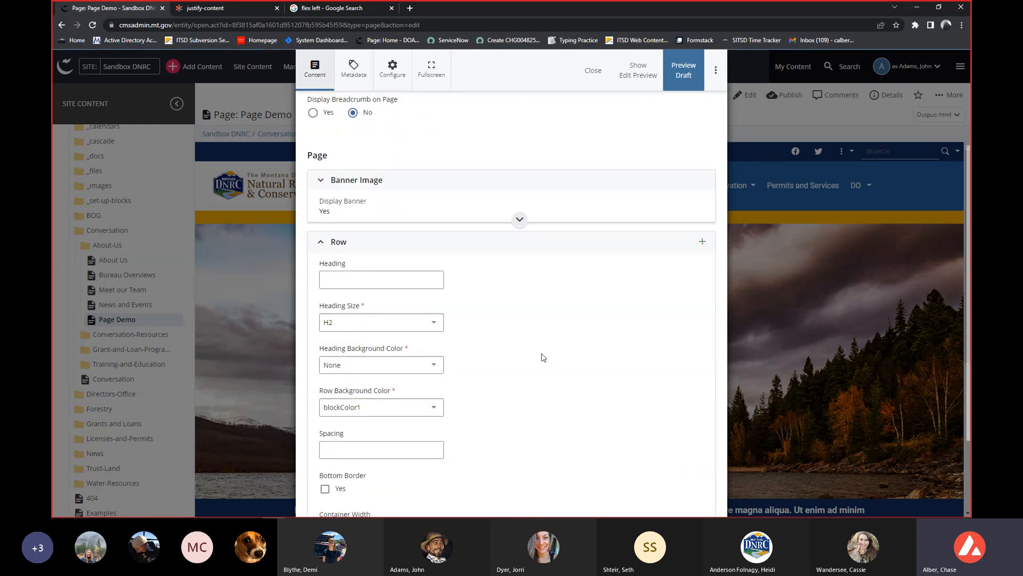
scroll(543, 357, down, 6)
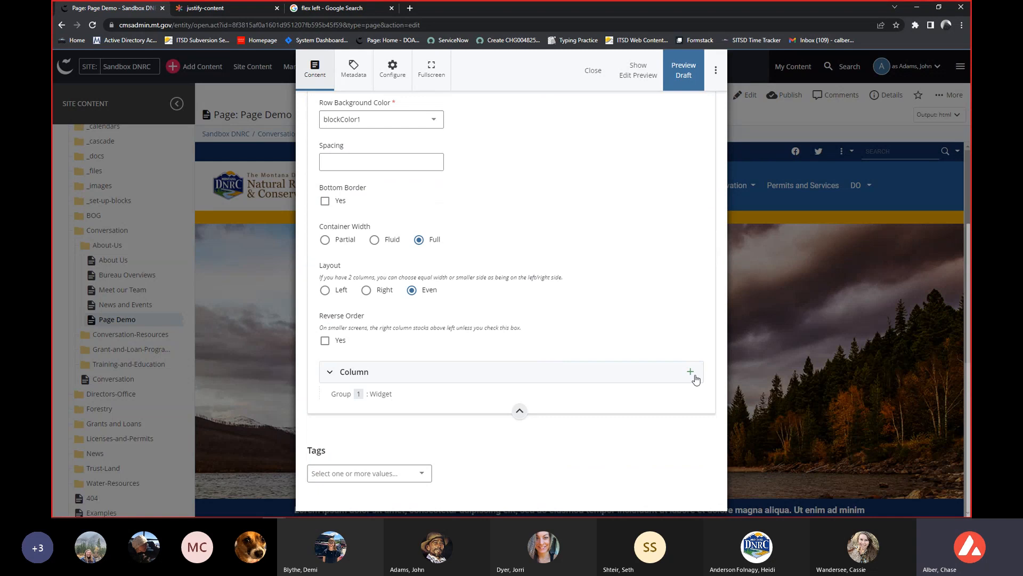
click(690, 374)
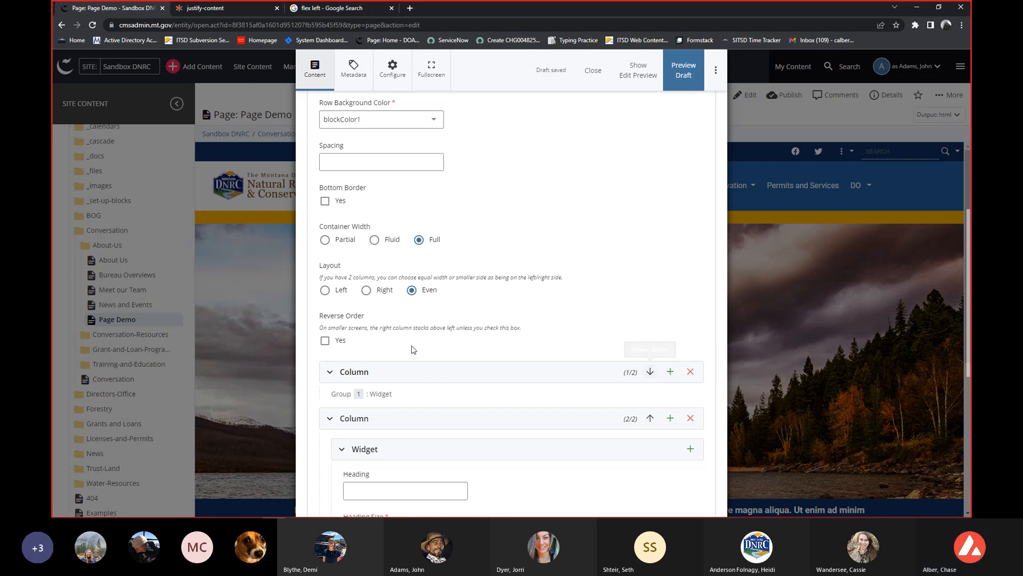
Move the newly added column above the original column in the row and collapse both columns.
click(384, 420)
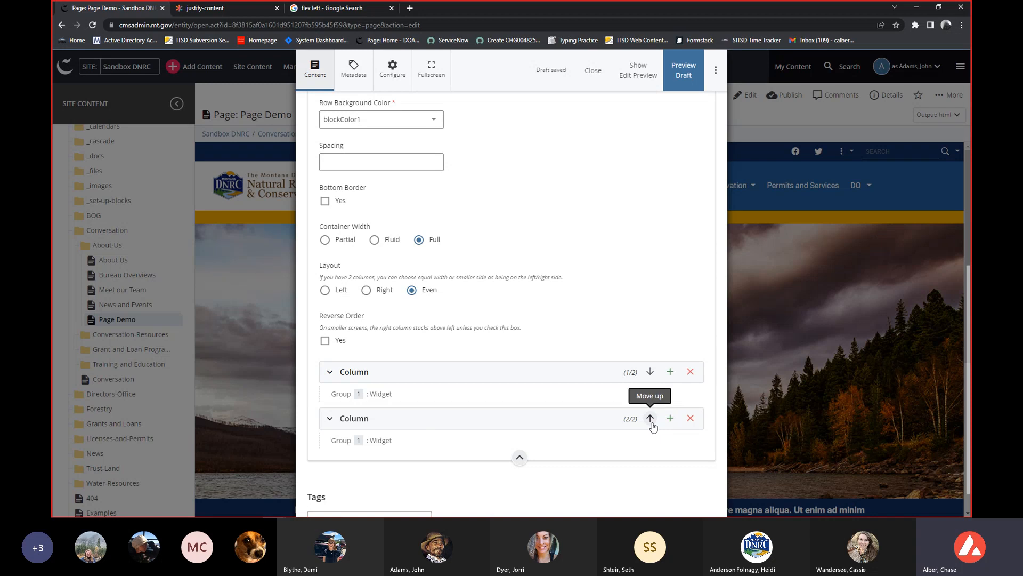
click(595, 425)
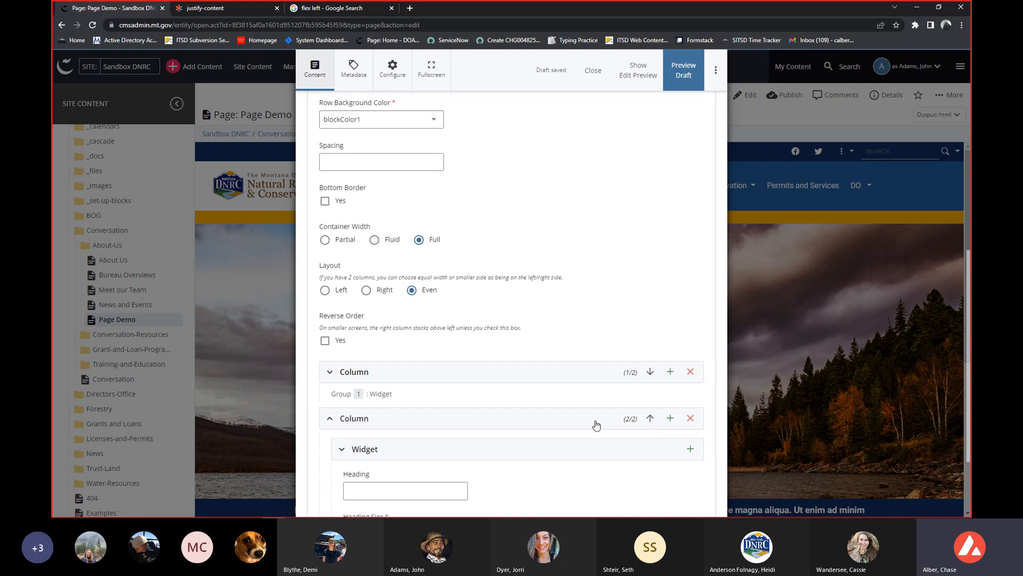
scroll(594, 425, down, 1)
scroll(592, 427, down, 1)
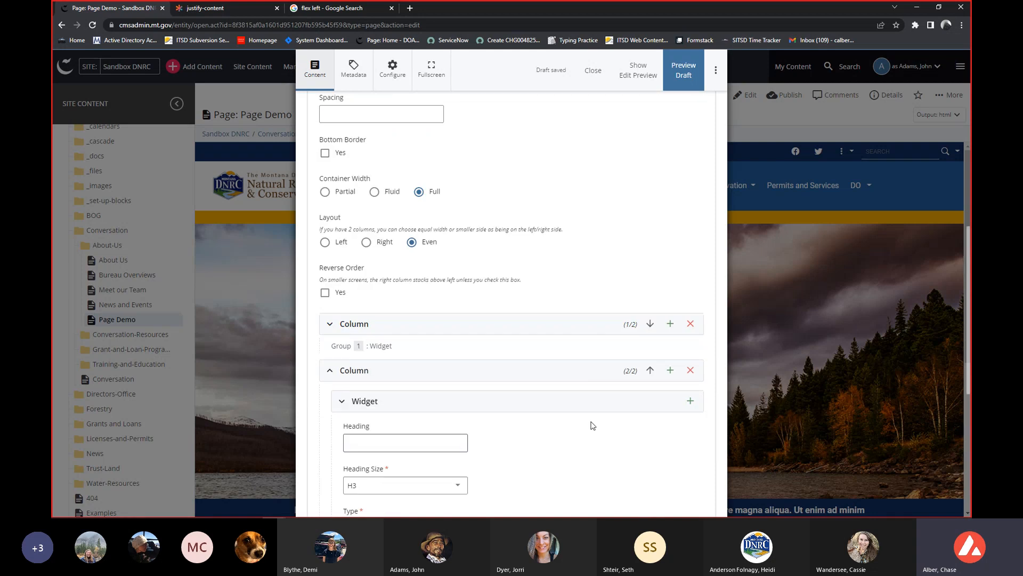
click(648, 326)
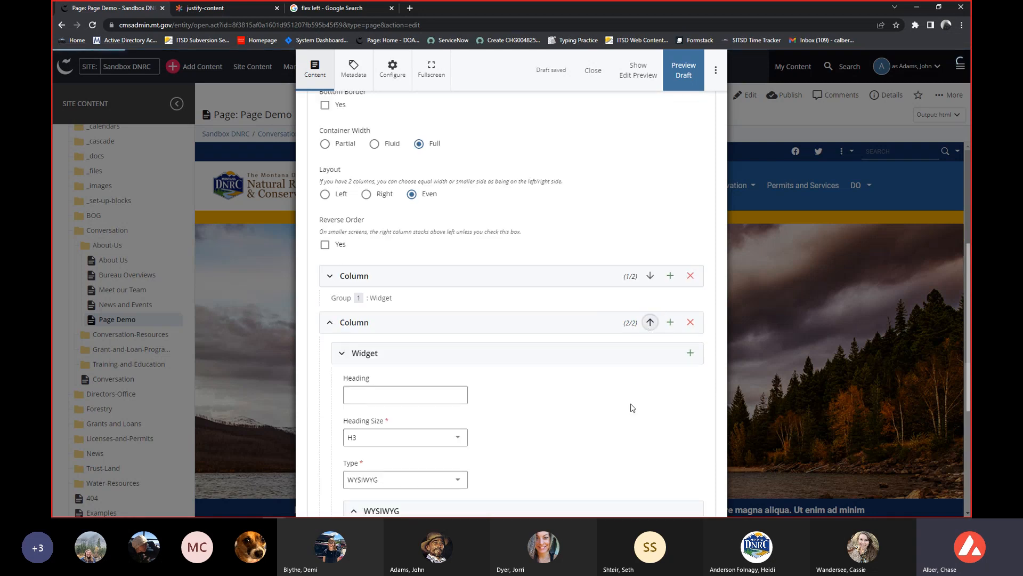
click(509, 274)
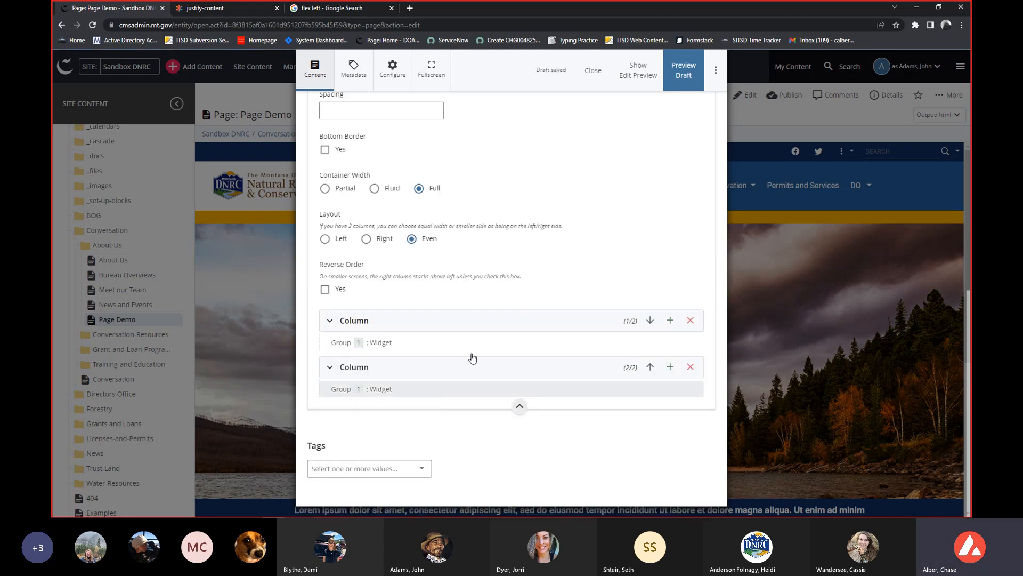
Expand the row's first column and examine its widget's heading, type and WYSIWYG content settings.
click(579, 322)
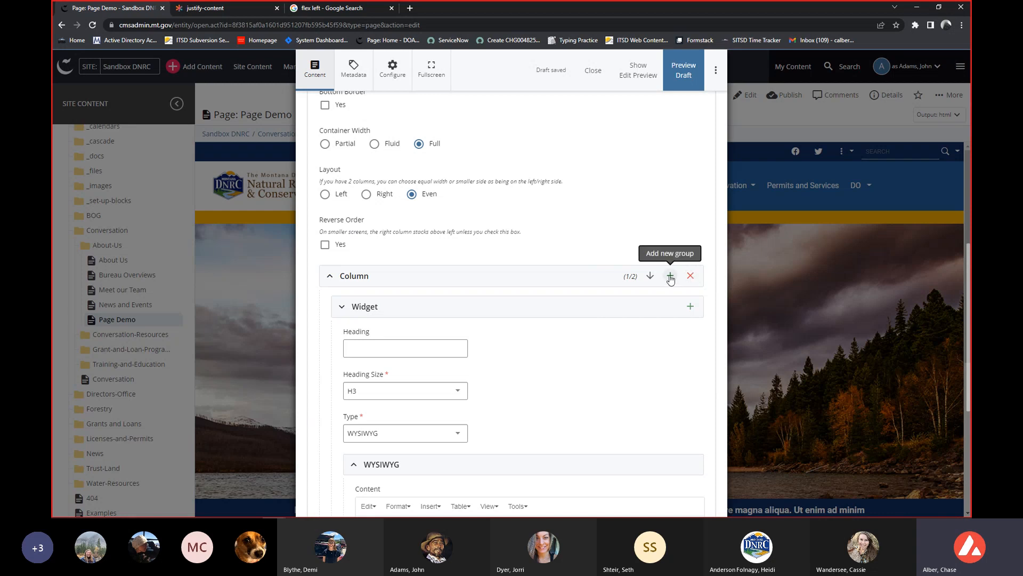
scroll(526, 258, down, 1)
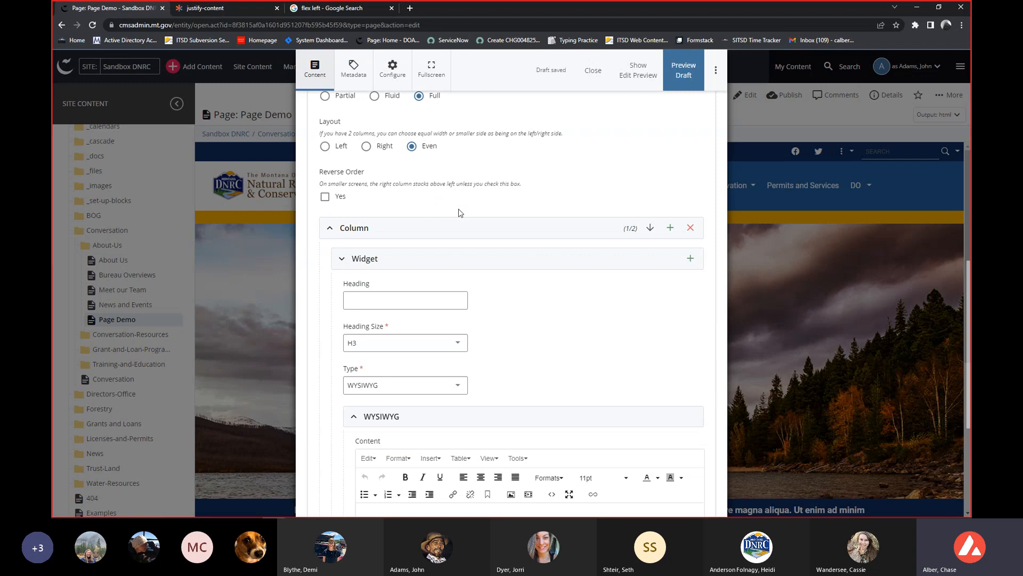
scroll(453, 238, down, 1)
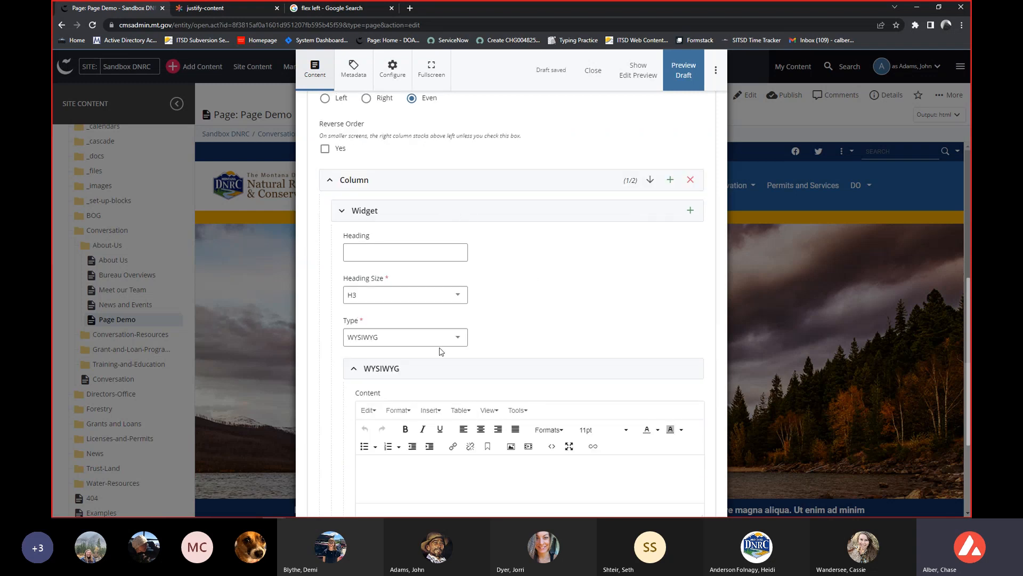
scroll(489, 326, down, 2)
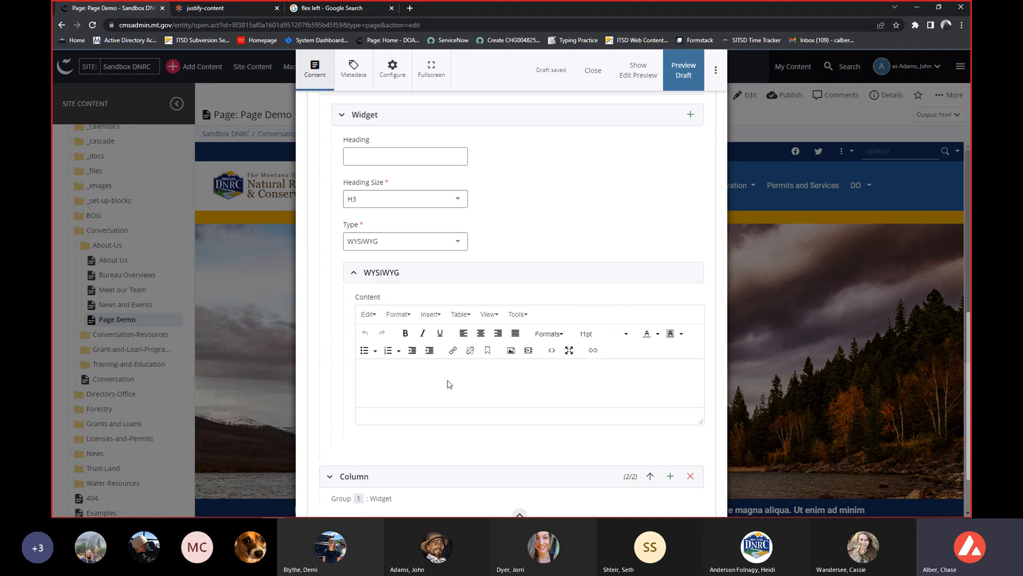
scroll(455, 393, down, 2)
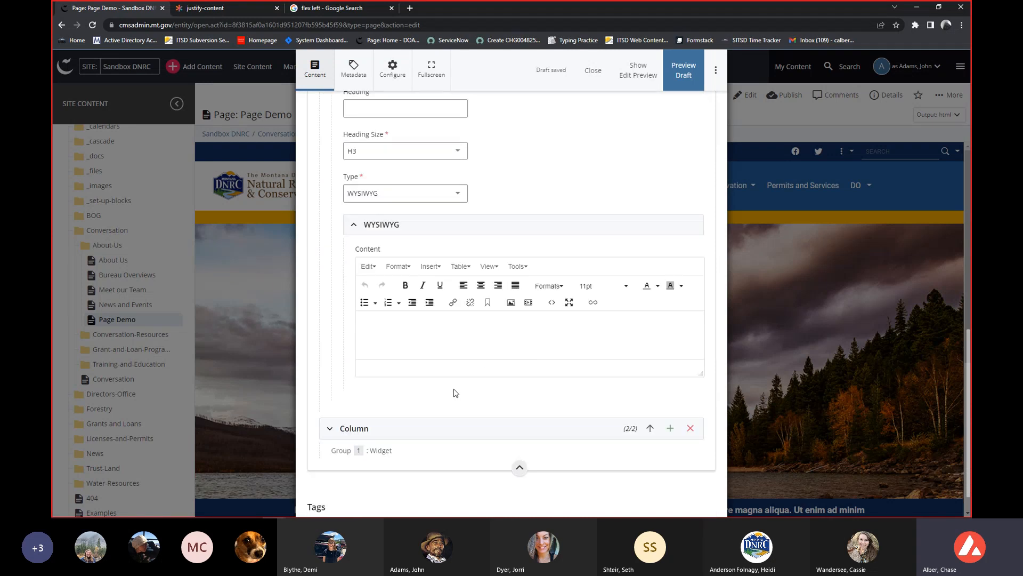
Copy the Lorem ipsum paragraph from the second column's WYSIWYG widget into the first column's WYSIWYG content.
click(458, 374)
scroll(458, 367, down, 1)
click(455, 344)
scroll(452, 354, down, 3)
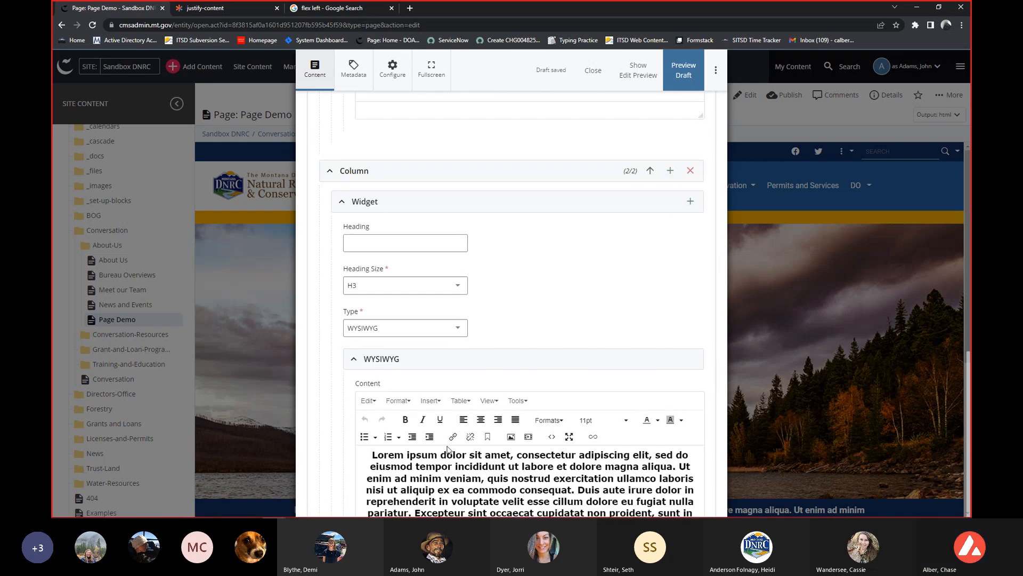
triple_click(445, 474)
key(ctrl+c)
scroll(481, 306, up, 3)
scroll(481, 306, up, 5)
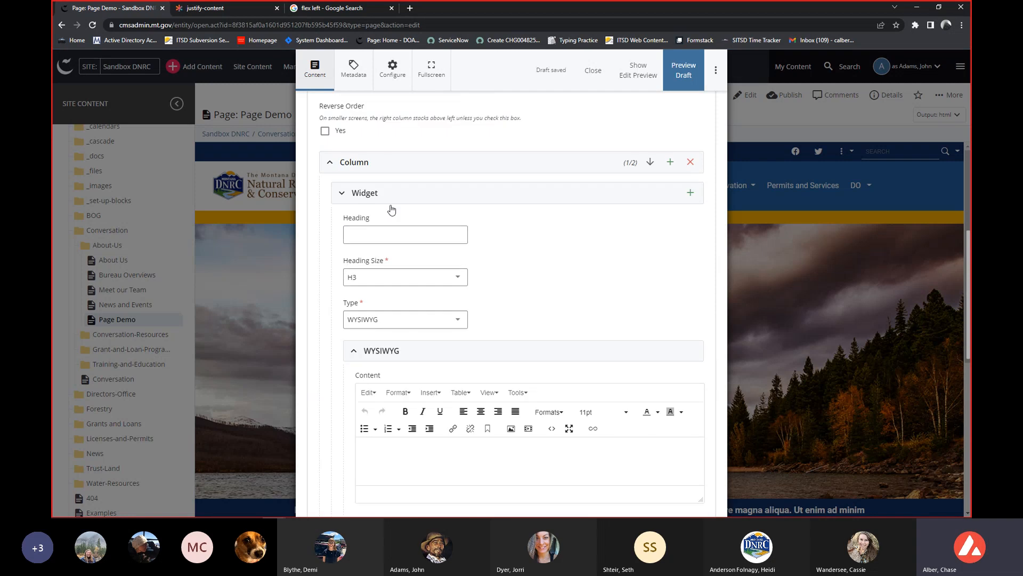
key(ctrl+v)
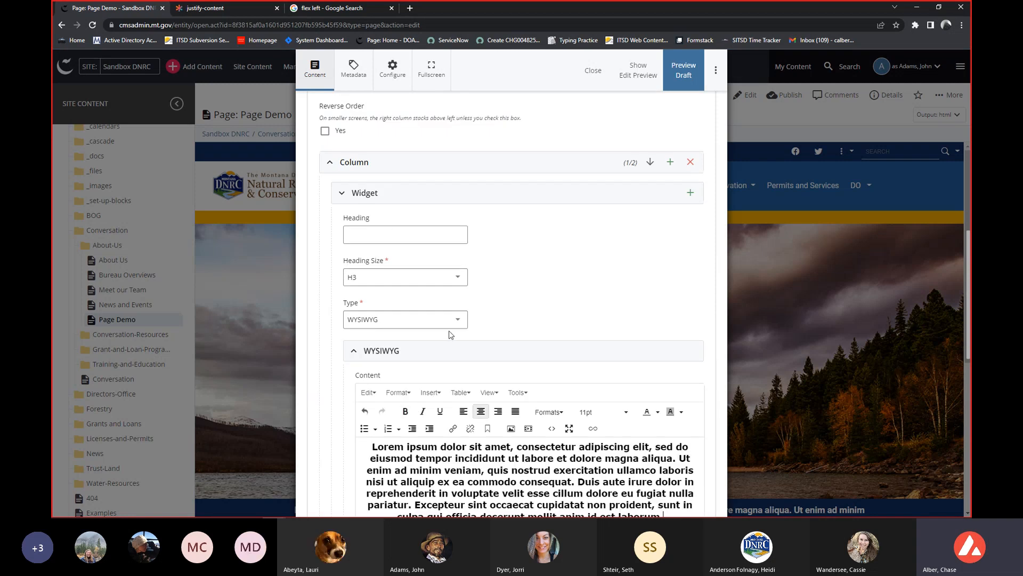
Submit the two-column page through the guided content checks with flagged spellings ignored, and reload it.
scroll(451, 334, up, 2)
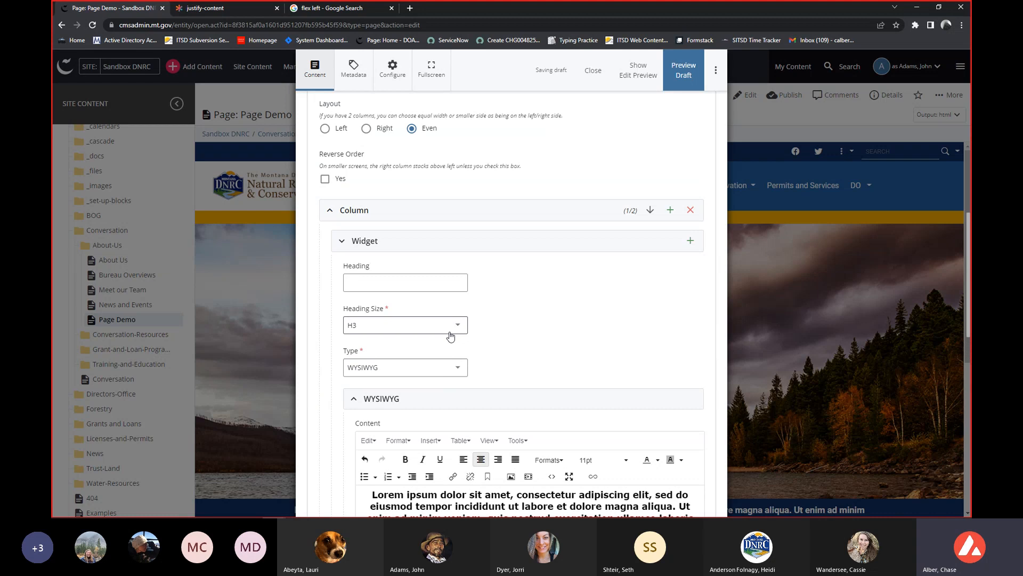
click(715, 70)
click(589, 203)
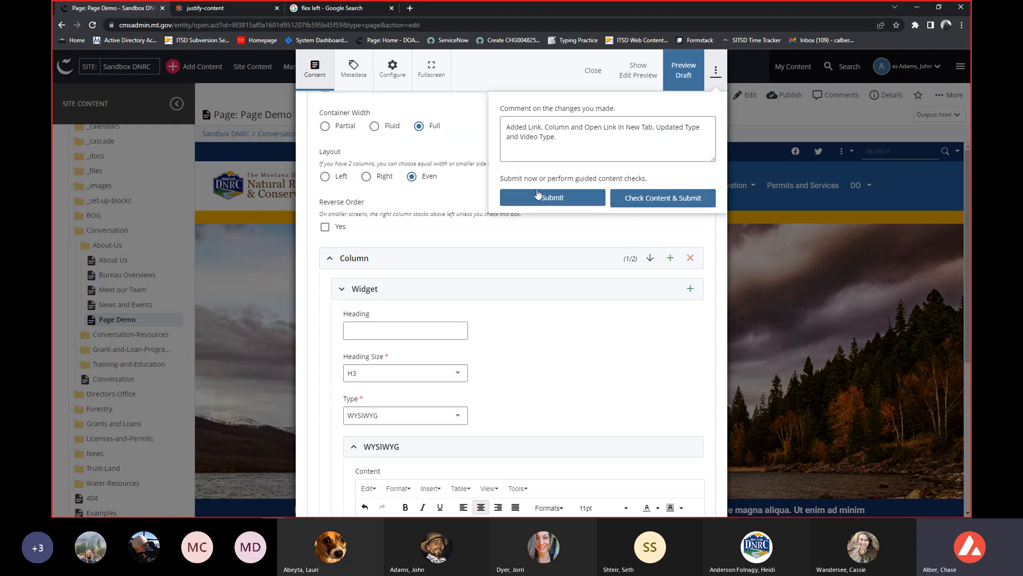
click(627, 199)
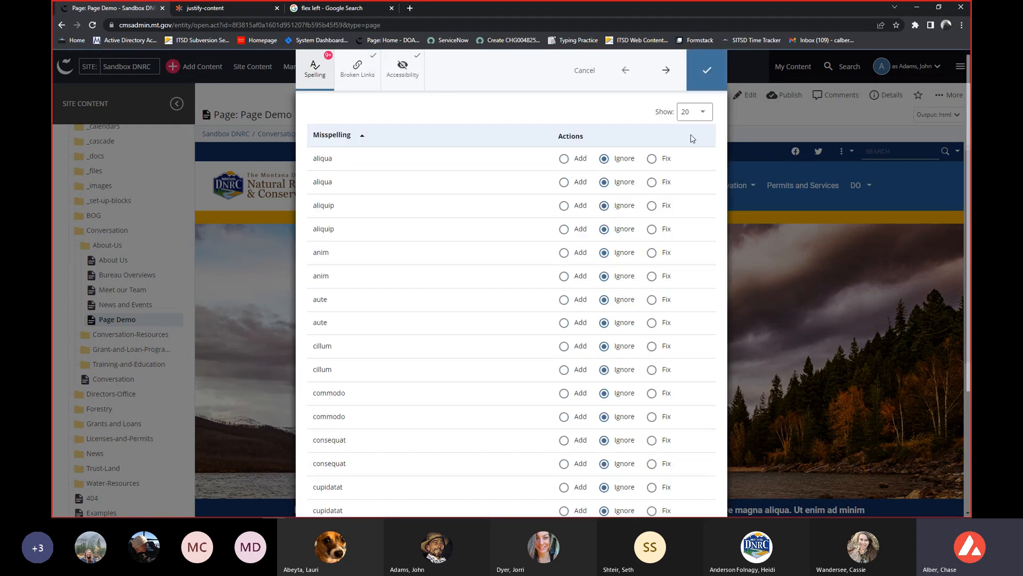
click(712, 78)
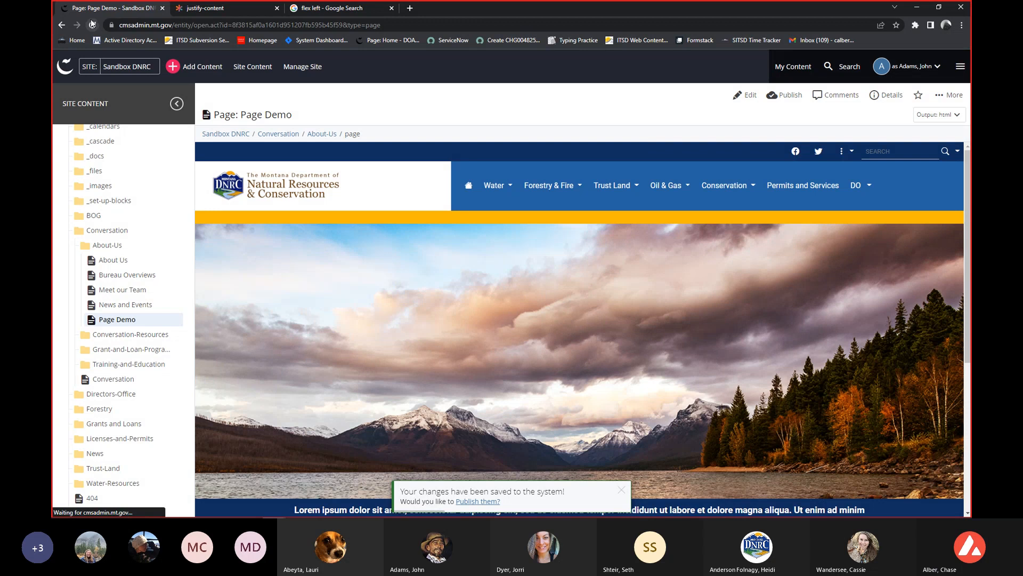
click(94, 25)
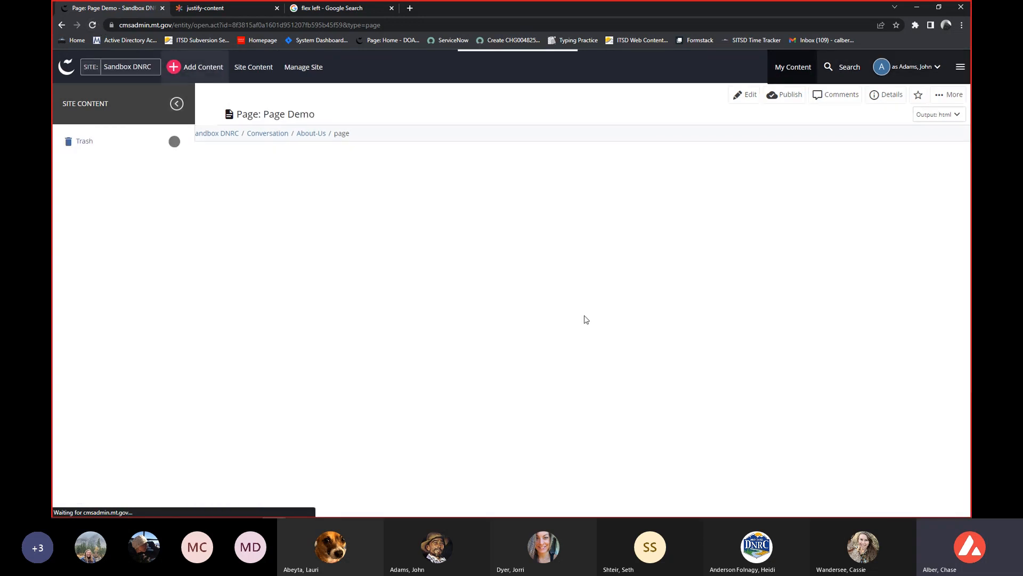
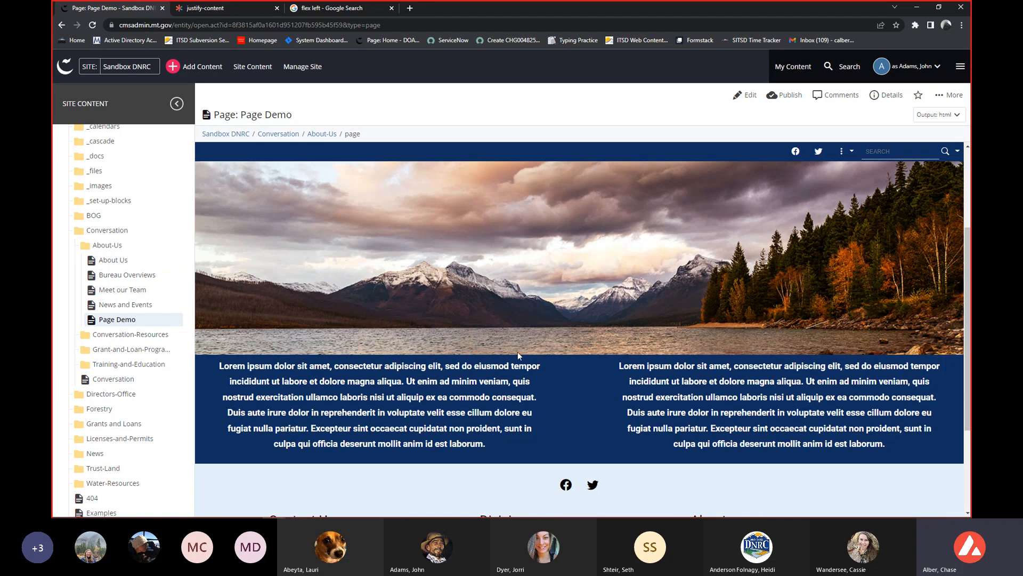
Shrink the browser window to check how the page's two columns respond to a narrower width, and restore it to full size.
scroll(661, 381, down, 2)
drag(684, 12, 501, 20)
scroll(724, 281, up, 3)
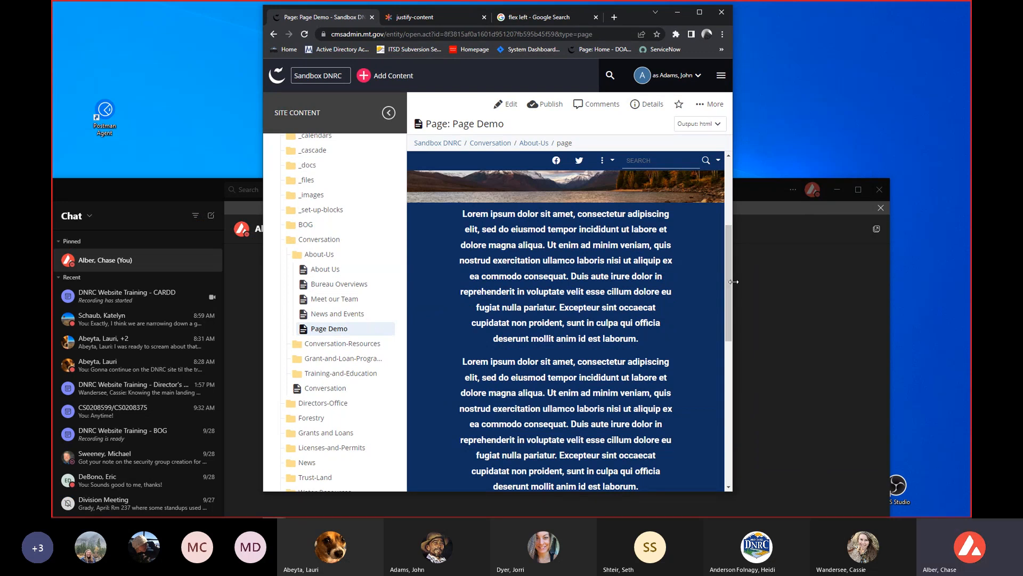
drag(733, 282, 643, 270)
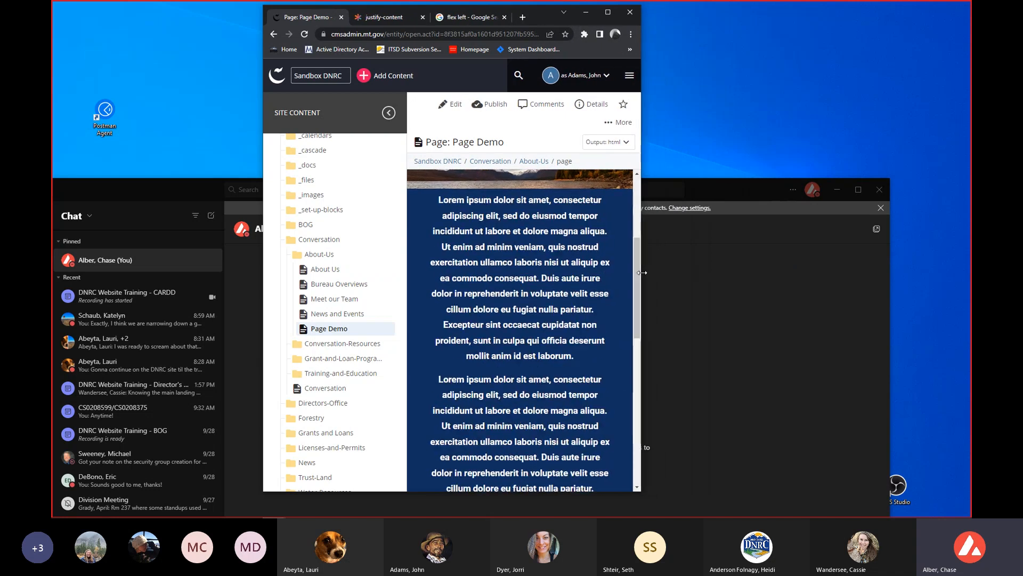
click(607, 10)
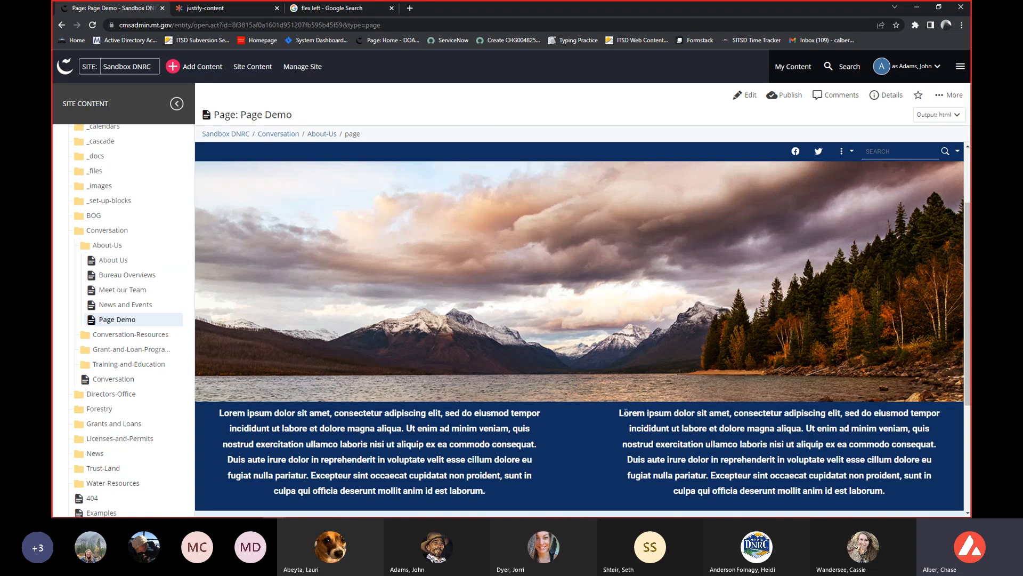
scroll(603, 411, down, 2)
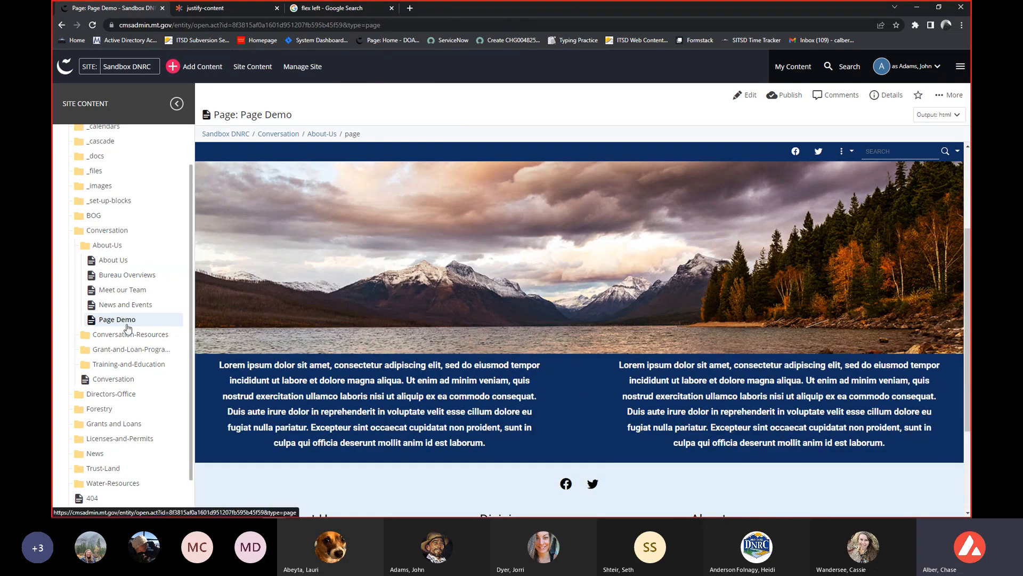
Open the Page Demo page for editing and add a second row after the existing one.
click(750, 101)
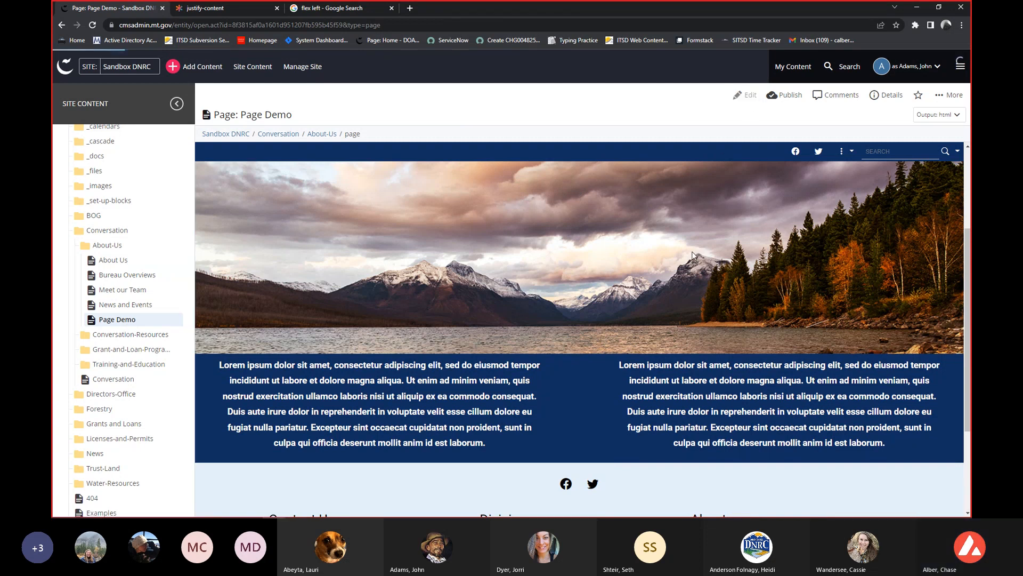
scroll(449, 318, down, 1)
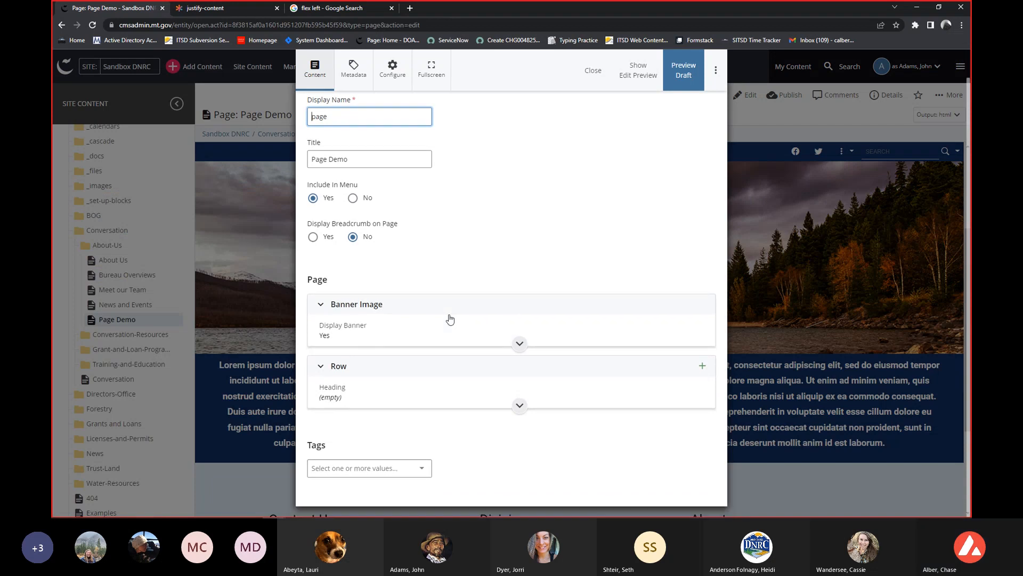
click(703, 367)
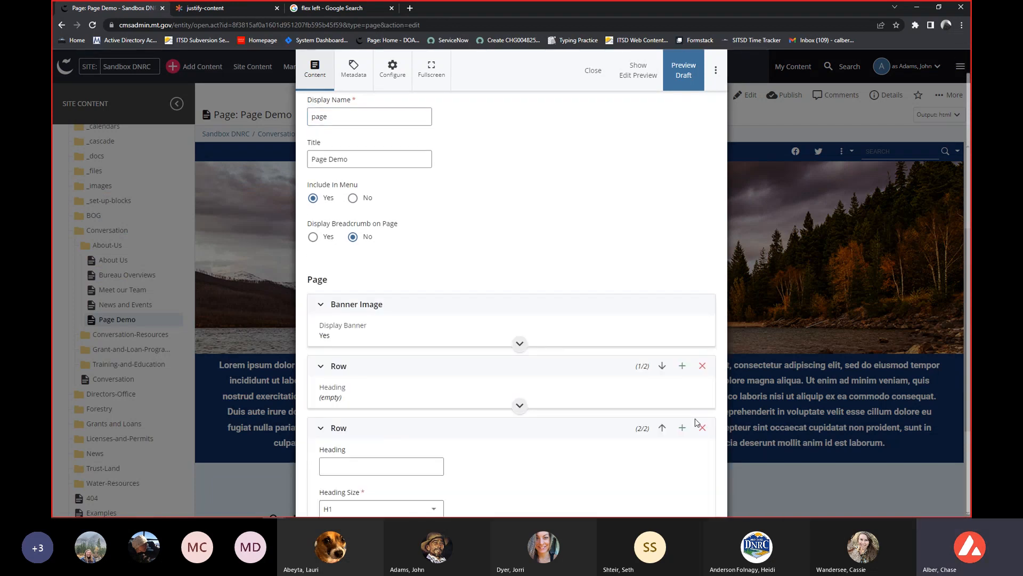
Set the second row's heading size to H2 and enter "Fake Heading" as its heading.
scroll(621, 401, down, 2)
scroll(621, 401, down, 4)
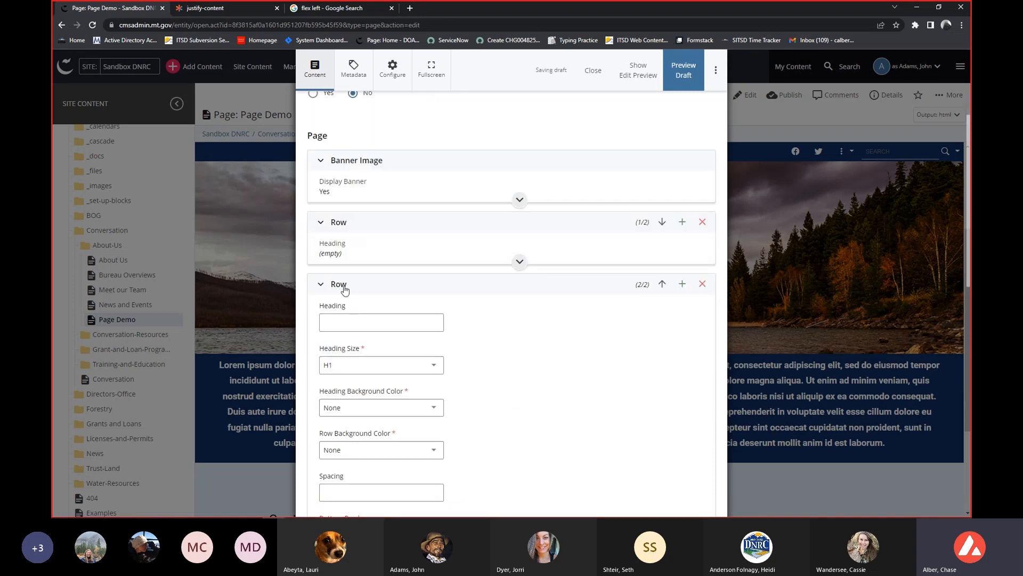
scroll(418, 287, down, 4)
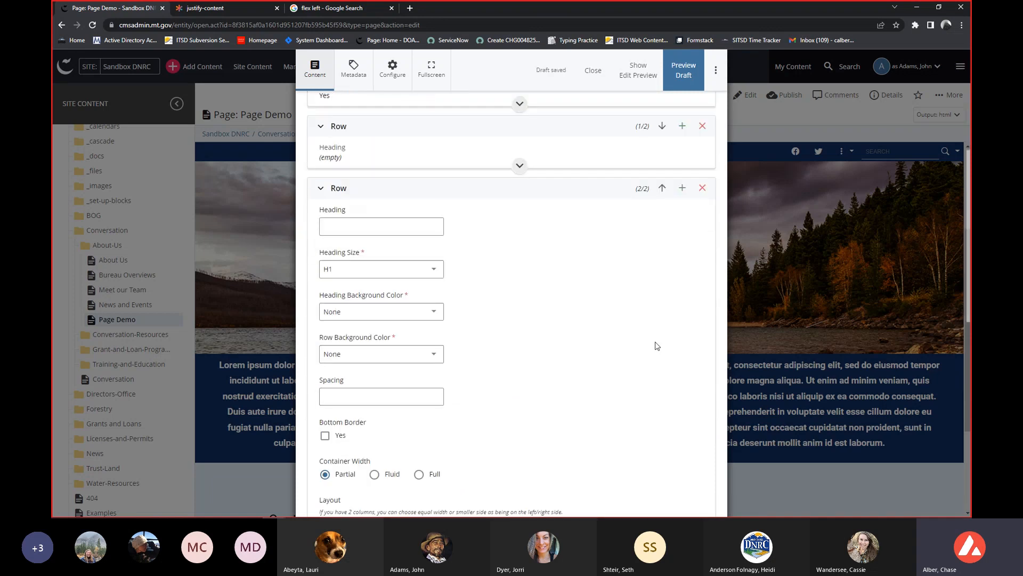
click(394, 273)
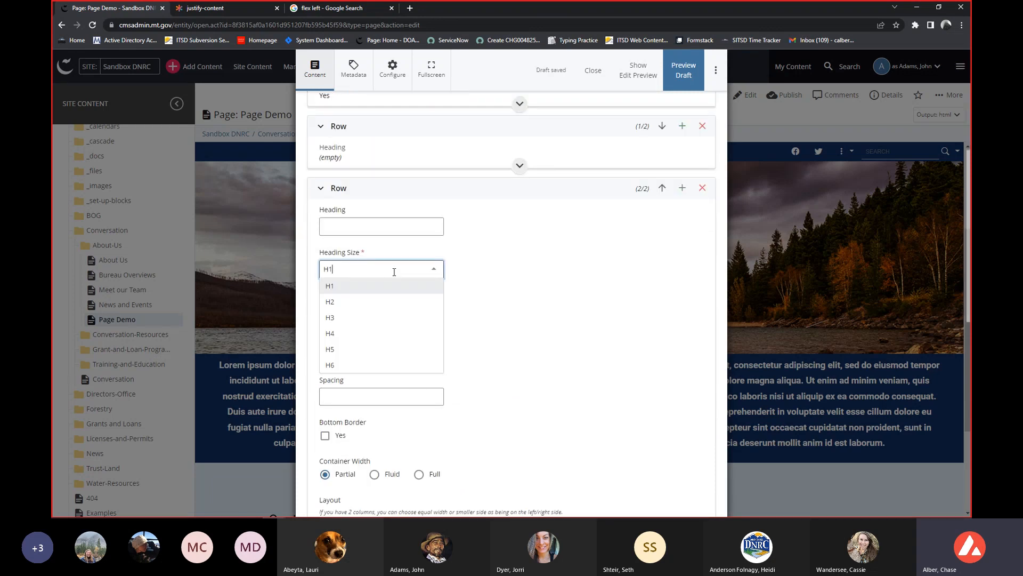
click(350, 302)
click(415, 230)
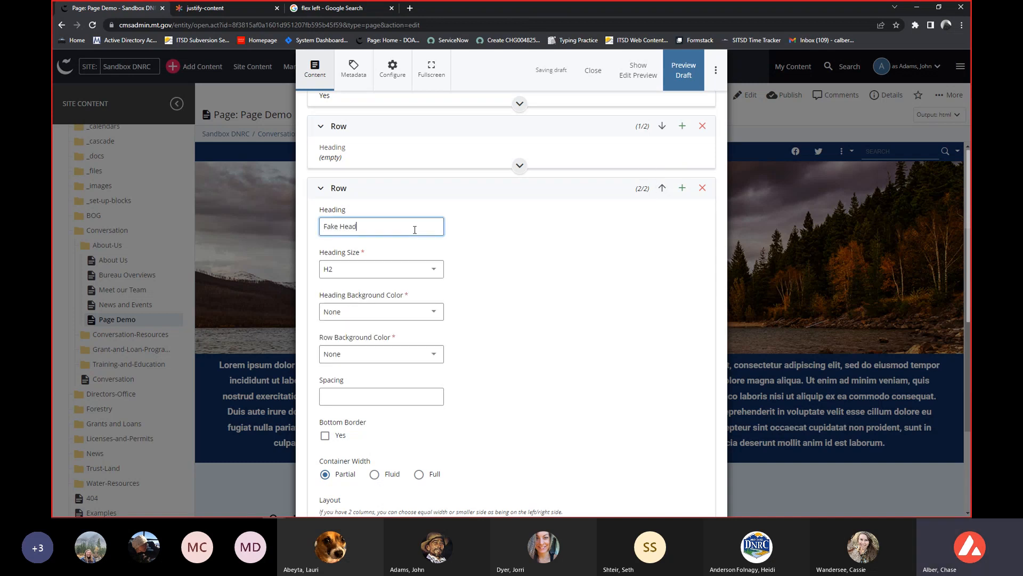
Set the second row's heading background color to blockColor2 and its row background color to blockColor1.
scroll(415, 230, down, 1)
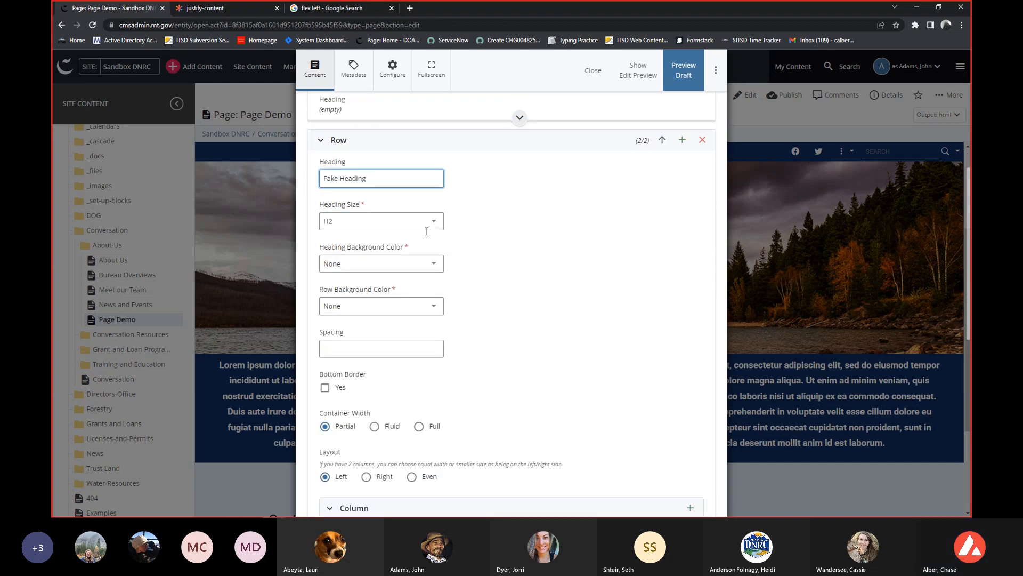
click(412, 265)
click(389, 318)
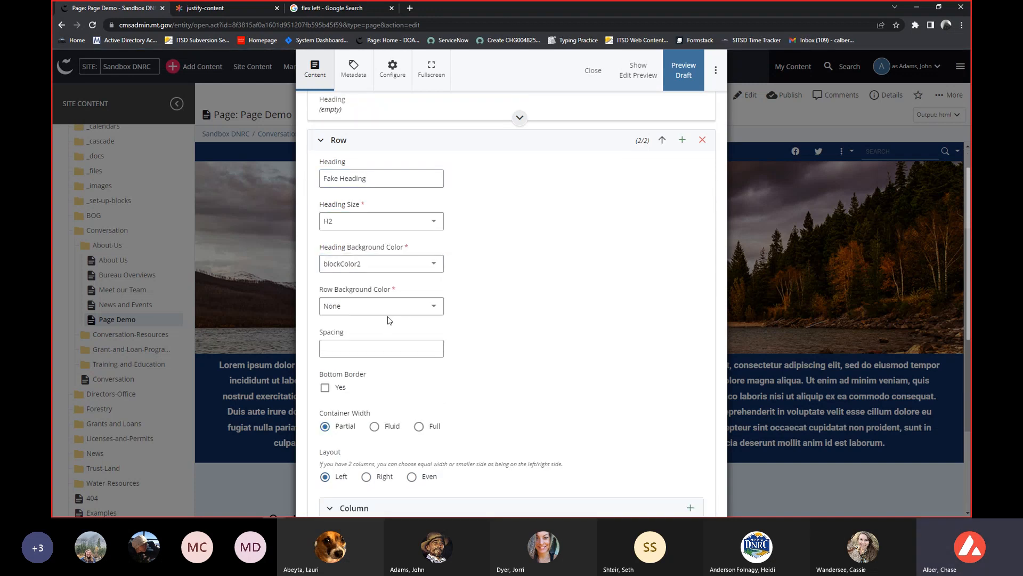
click(386, 315)
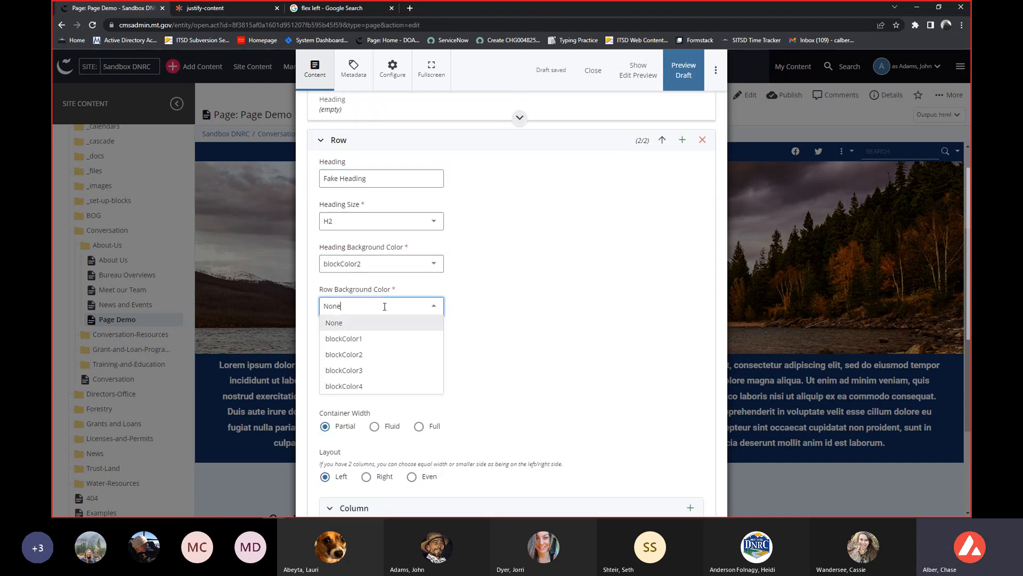
click(367, 339)
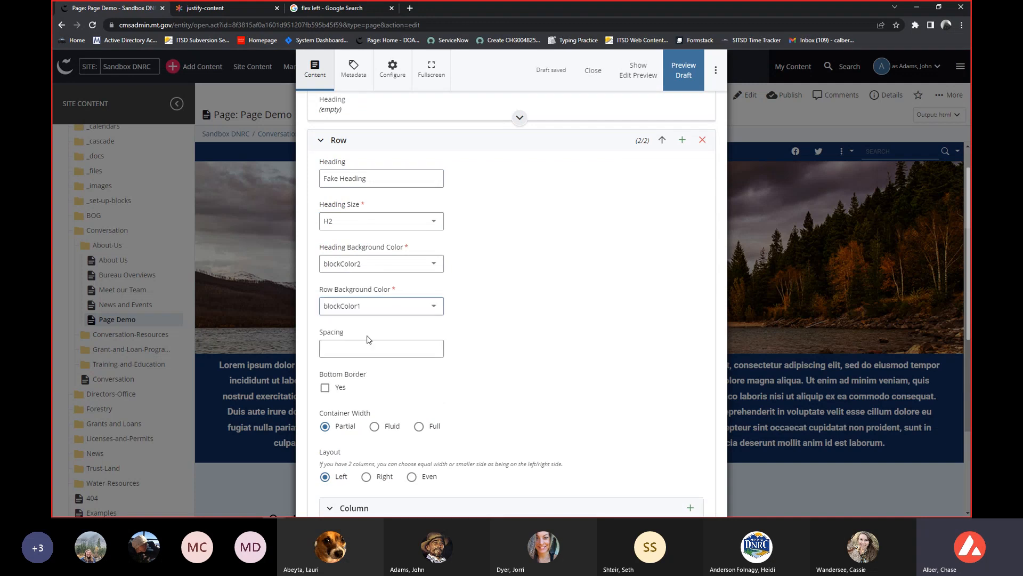
scroll(635, 277, up, 1)
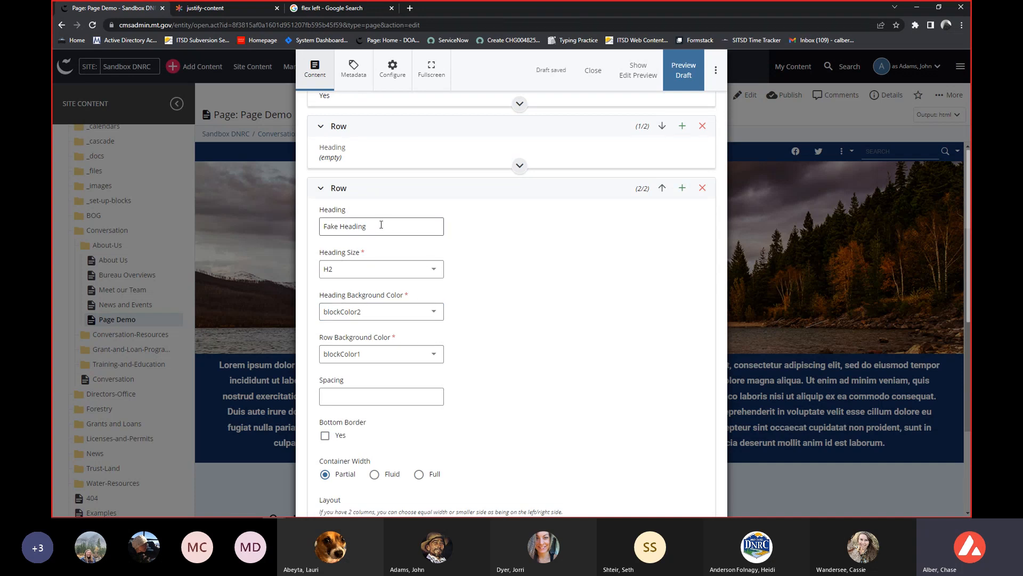
Set the second row's container width to Full and its layout to Right.
scroll(393, 222, down, 1)
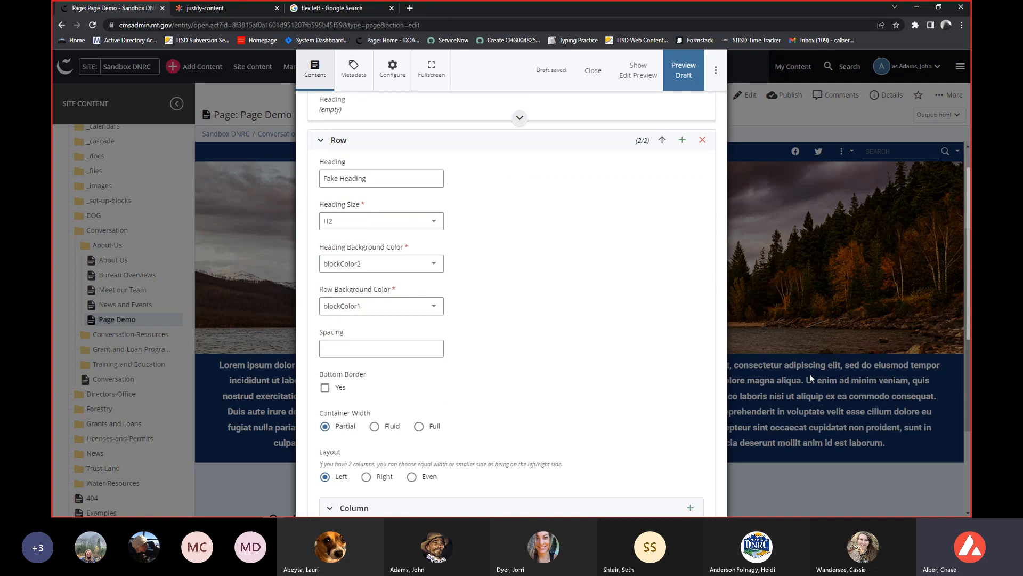
scroll(498, 235, down, 4)
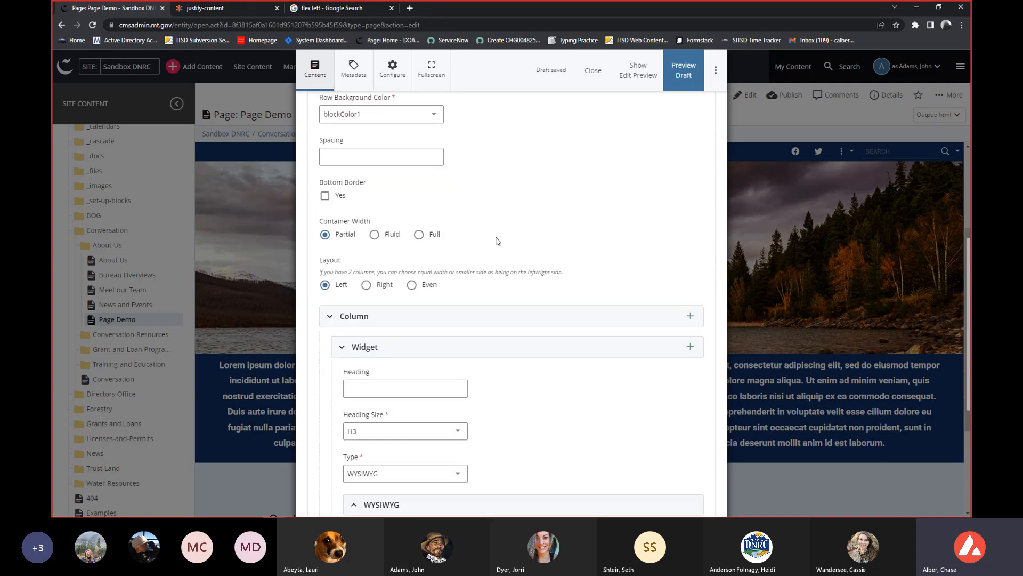
click(419, 235)
scroll(472, 213, down, 1)
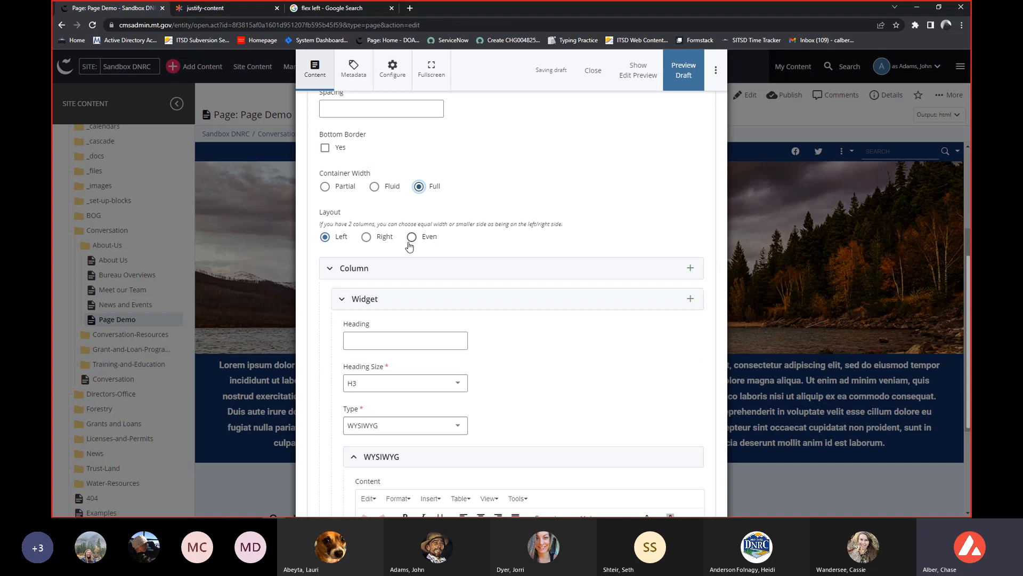
click(366, 238)
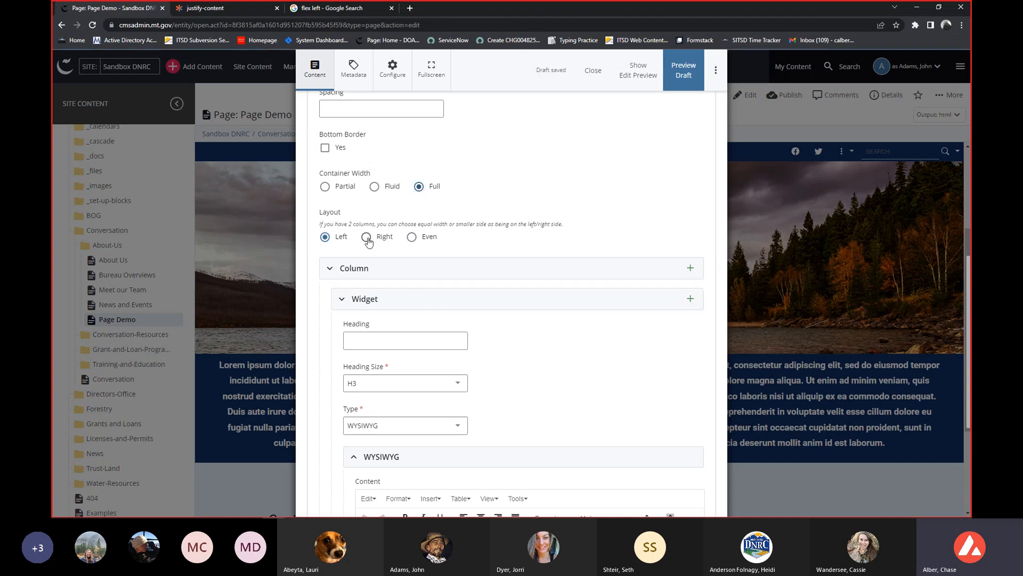
scroll(485, 197, down, 1)
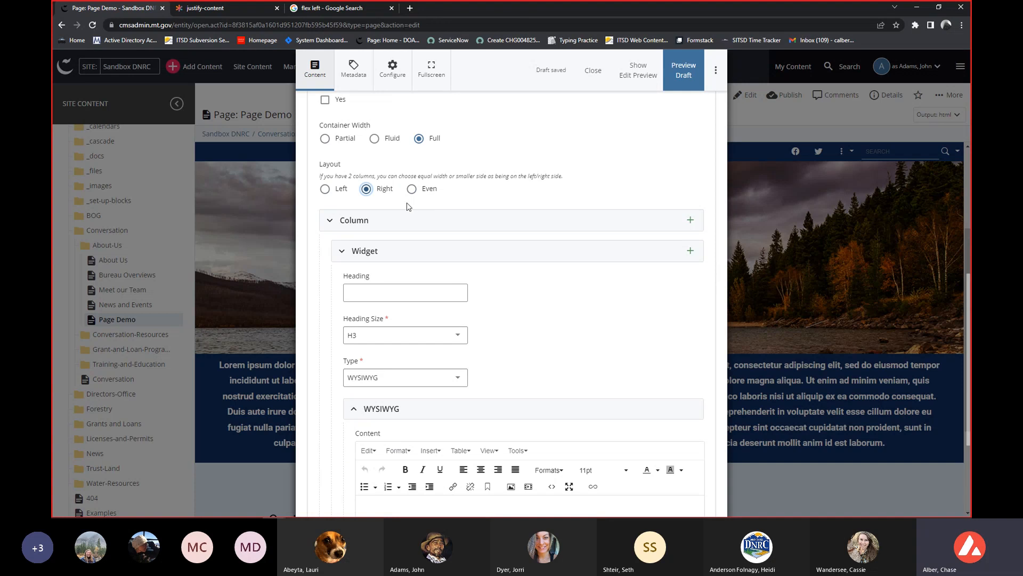
Add a second column to the second row.
scroll(600, 222, down, 1)
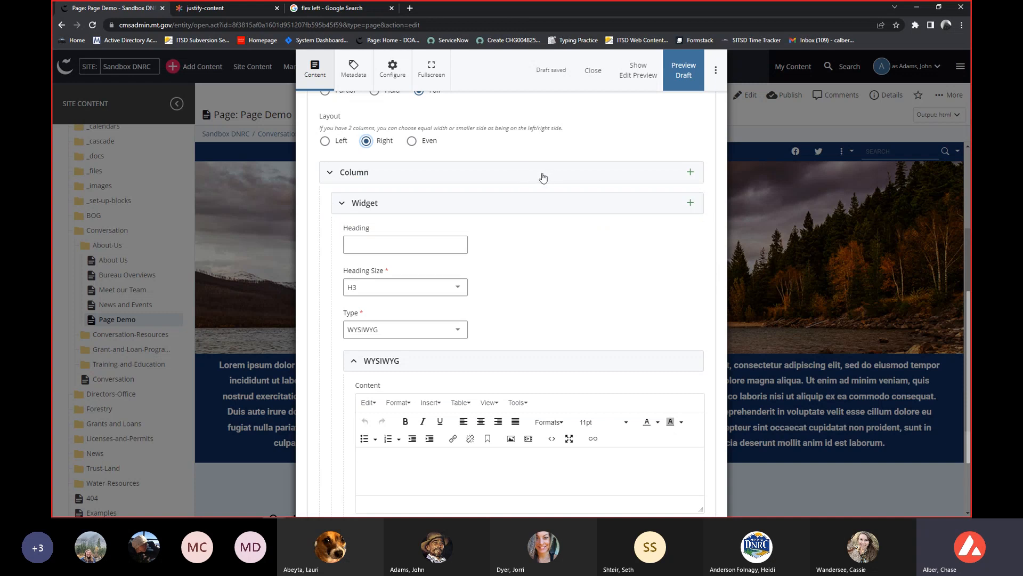
scroll(649, 182, up, 1)
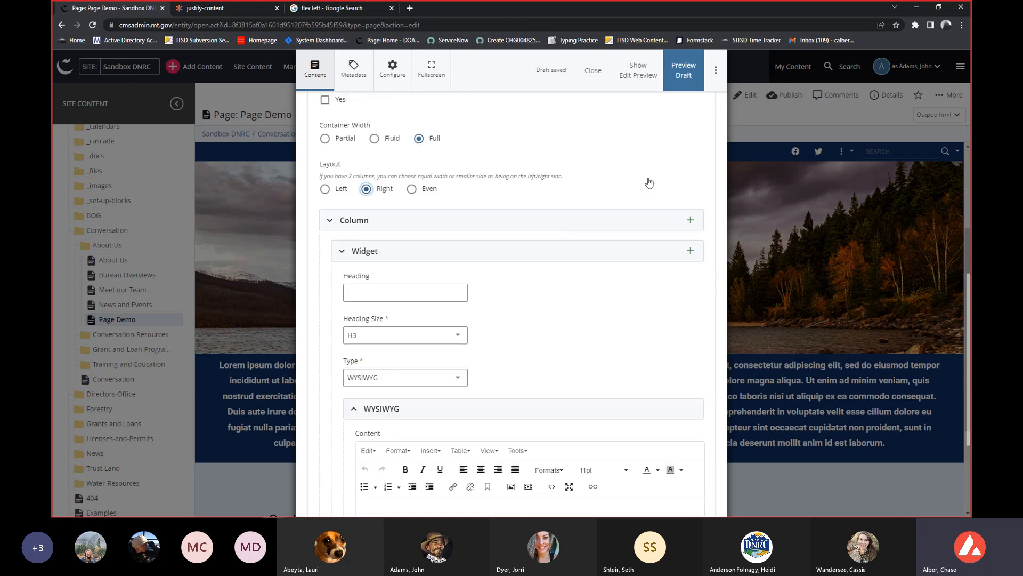
click(689, 222)
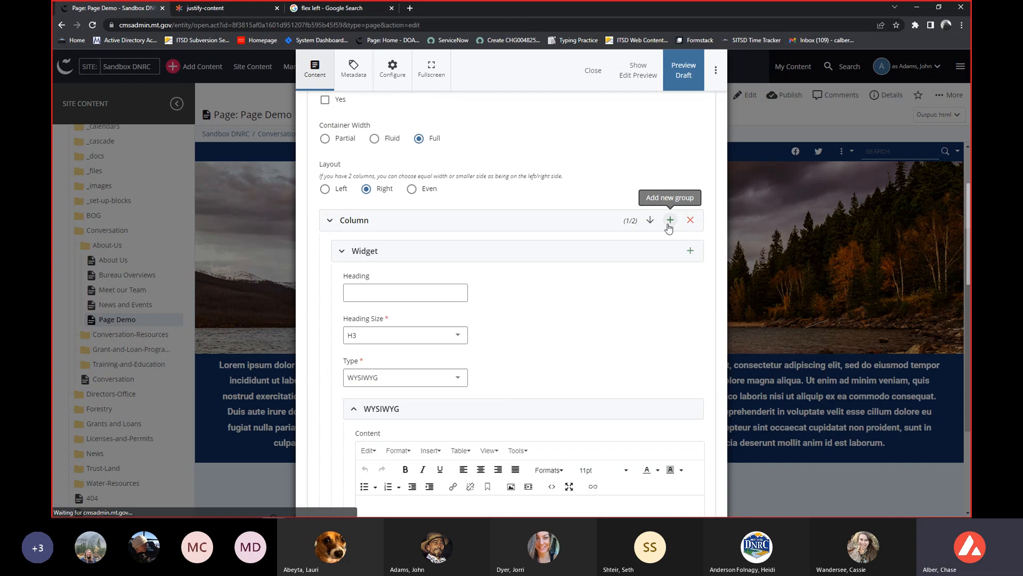
scroll(592, 224, down, 3)
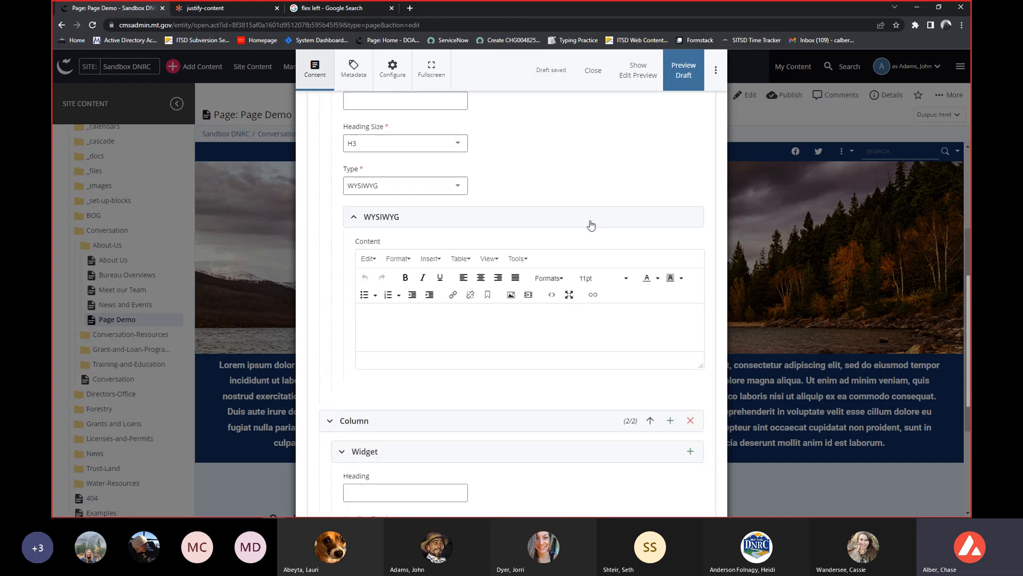
Paste the Lorem ipsum paragraph into the WYSIWYG content of the second row's first column.
scroll(583, 239, up, 5)
scroll(454, 384, up, 2)
scroll(473, 192, down, 3)
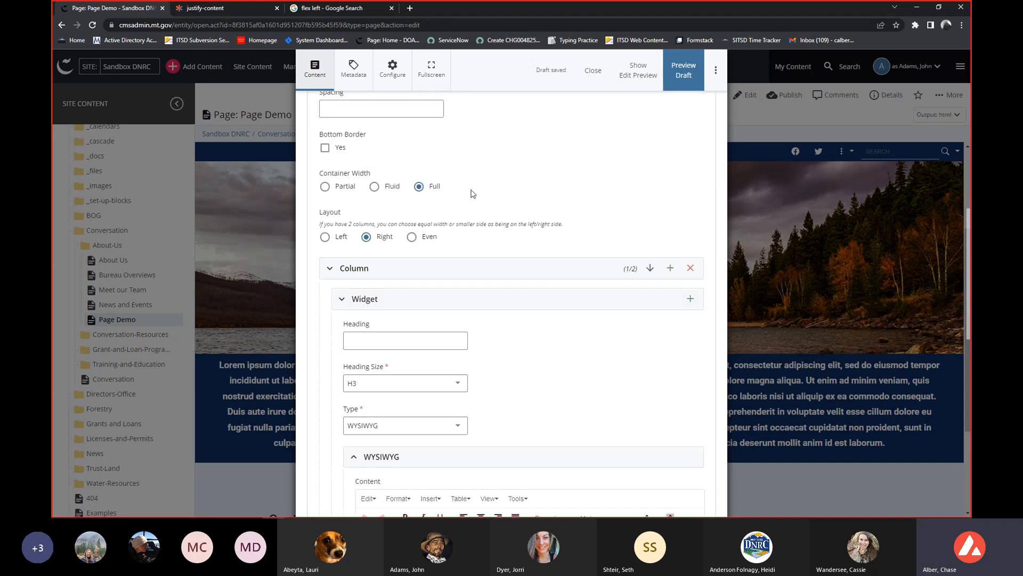
scroll(473, 194, down, 2)
scroll(447, 235, down, 2)
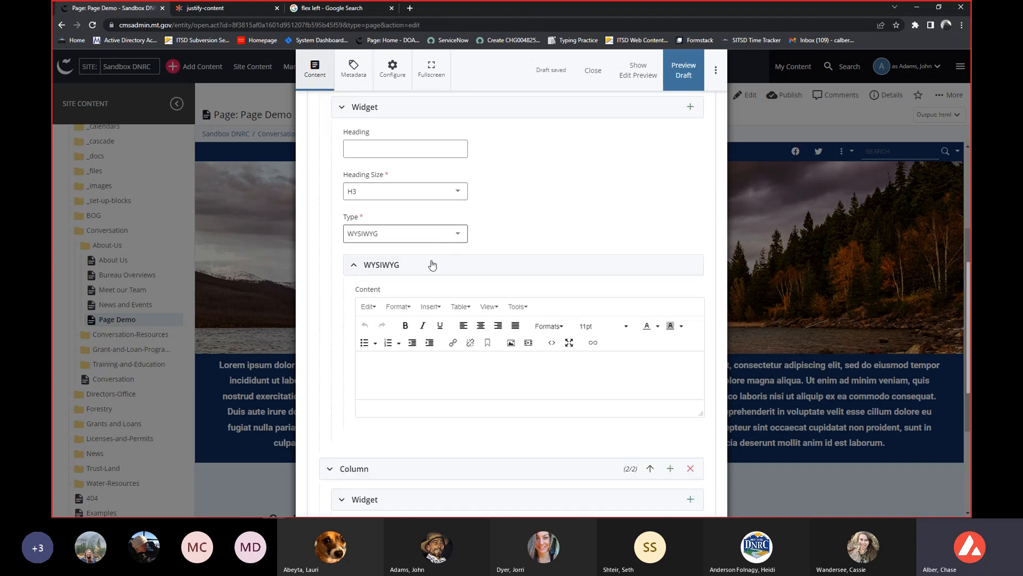
click(422, 367)
text(Lorem ipsum dolor sit amet, consectetur adipiscing elit, sed do eiusmod tempor incididunt ut labore et dolore magna aliqua. Ut enim ad minim veniam, quis nostrud exercitation ullamco laboris nisi ut aliquip ex ea commodo consequat. Duis aute irure dolor in reprehenderit in voluptate velit esse cillum dolore eu fugiat nulla pariatur. Excepteur sint occaecat cupidatat non proident, sunt in culpa qui officia deserunt mollit anim id est laborum.)
Change the widget type in the second row's second column to Carousel and review its slide fields.
scroll(513, 218, down, 5)
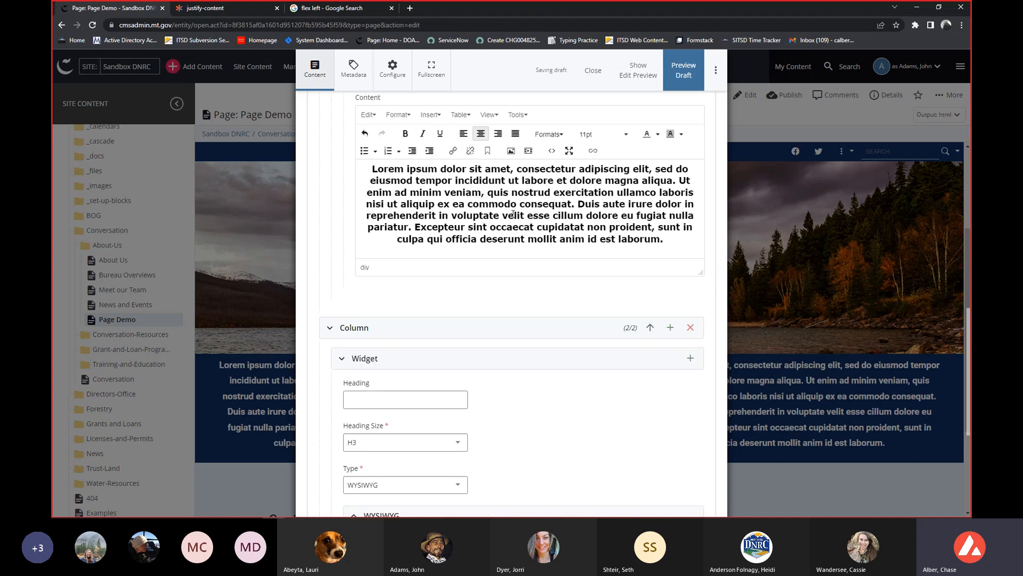
scroll(505, 220, down, 3)
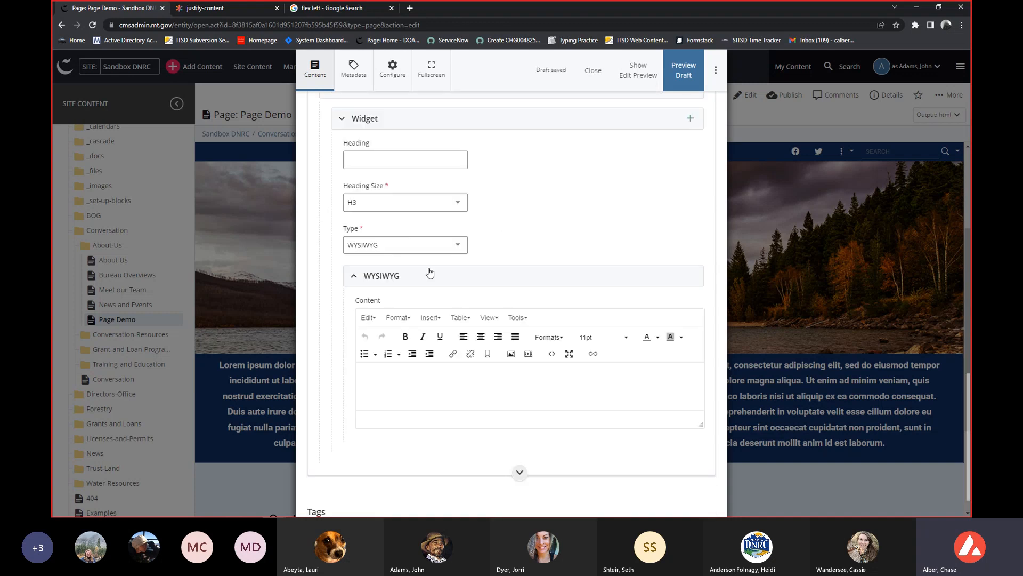
click(419, 246)
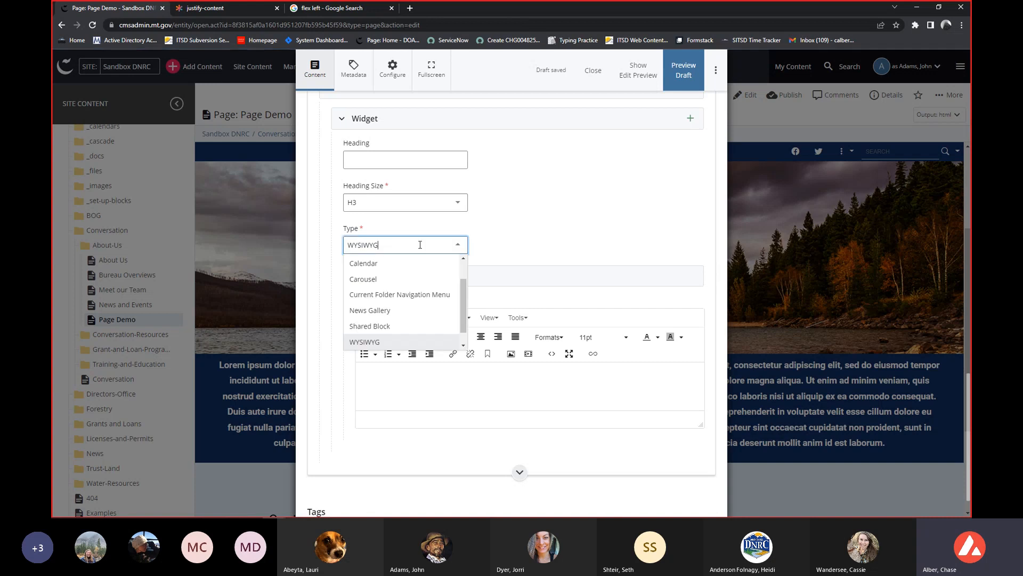
click(408, 280)
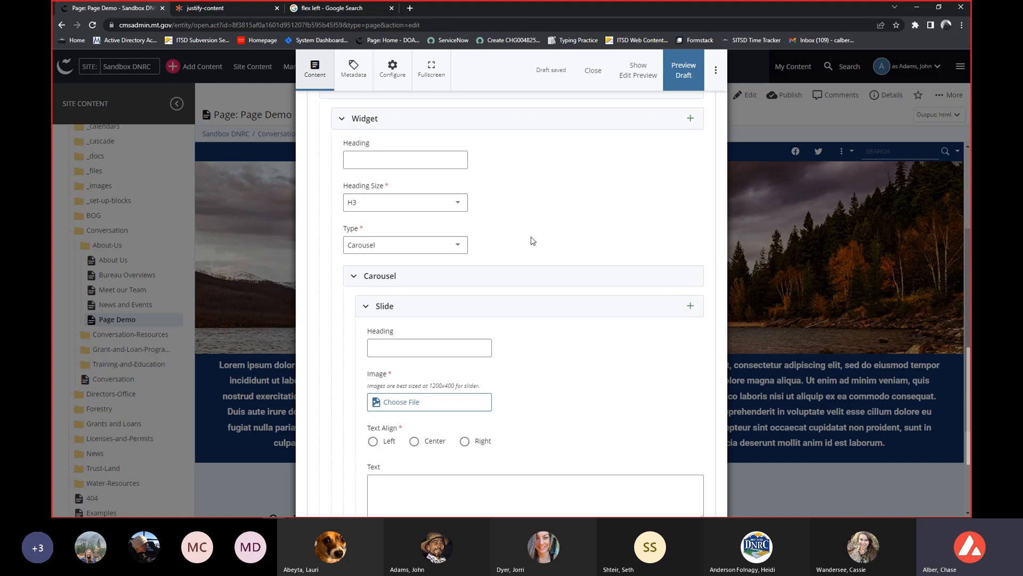
scroll(533, 241, down, 1)
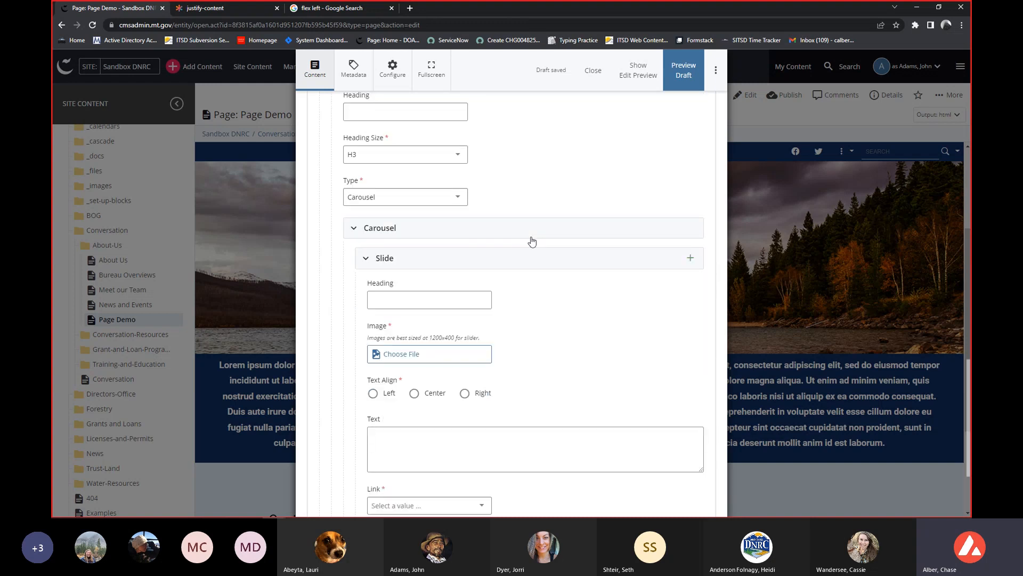
scroll(498, 274, down, 1)
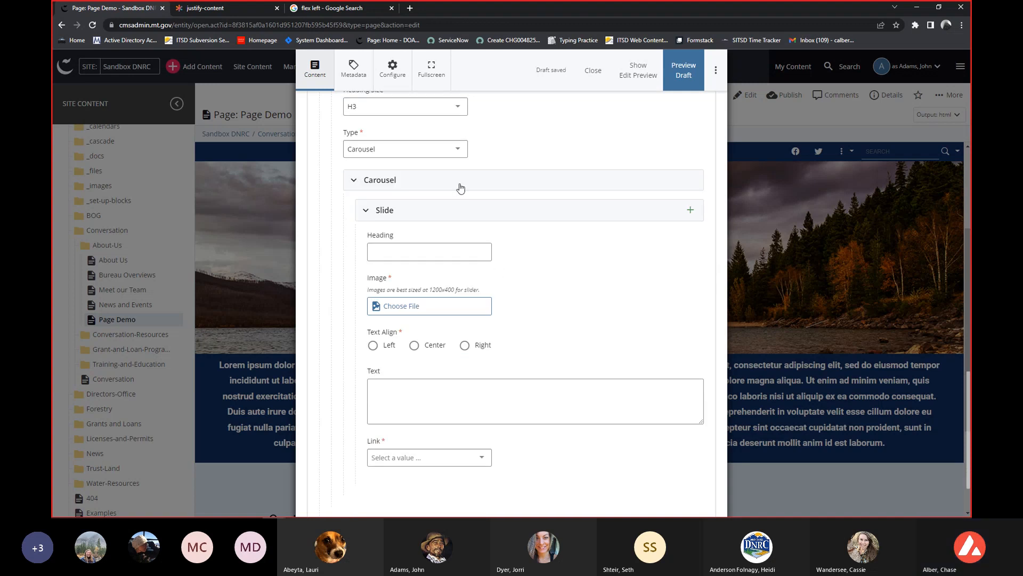
scroll(524, 191, down, 1)
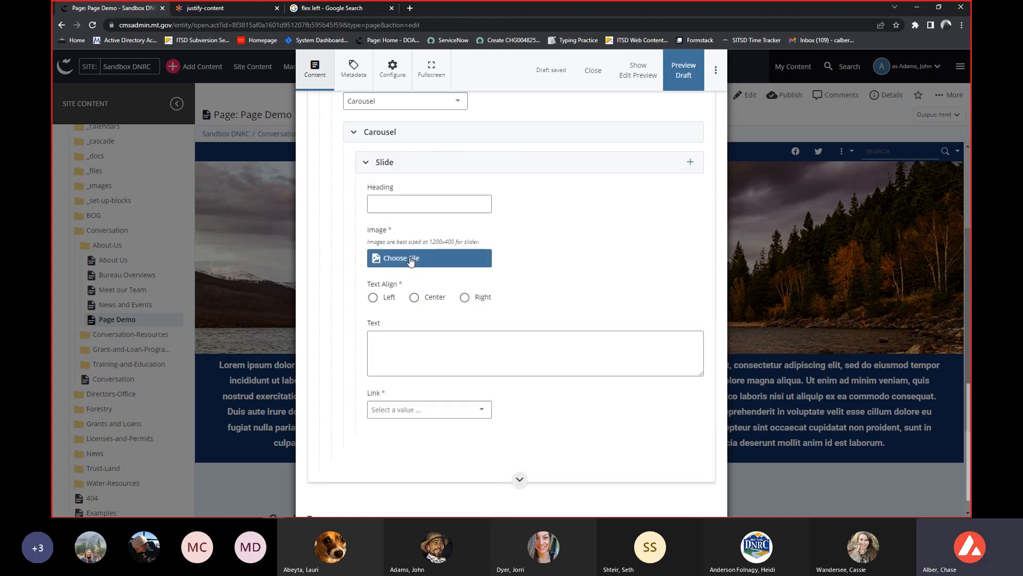
scroll(412, 260, up, 1)
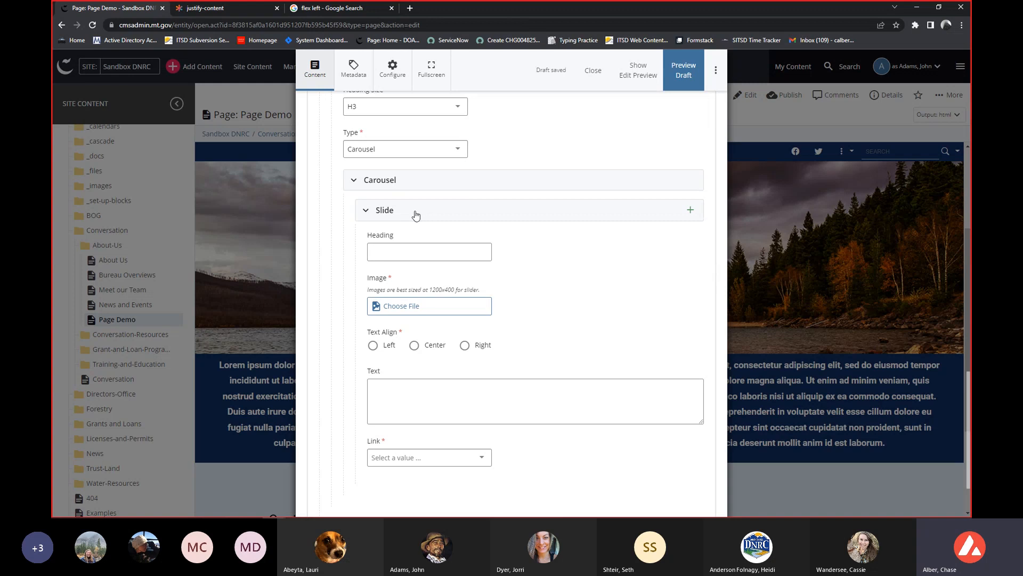
Add two more slides to the carousel in the second row's second column.
click(691, 210)
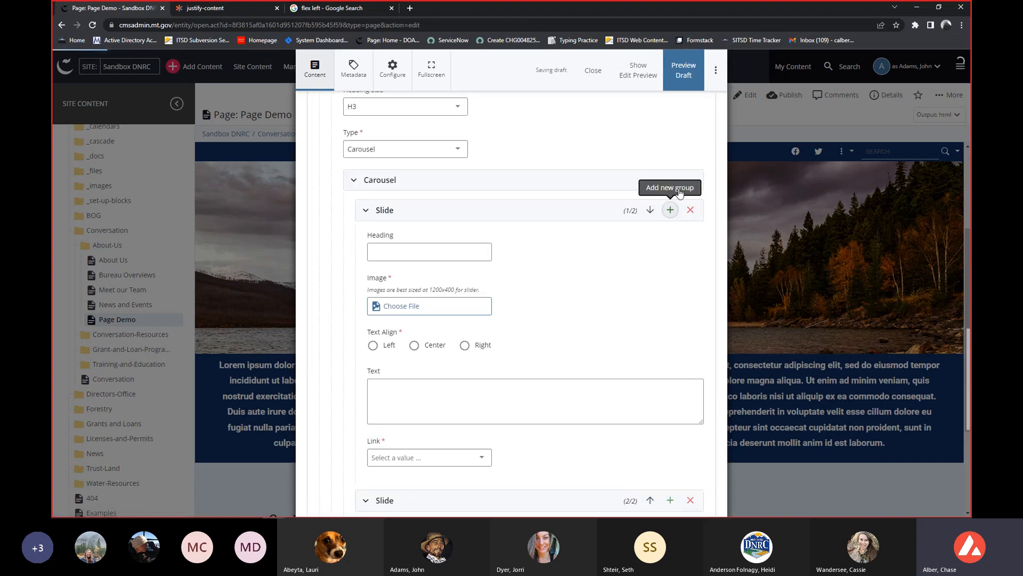
click(670, 210)
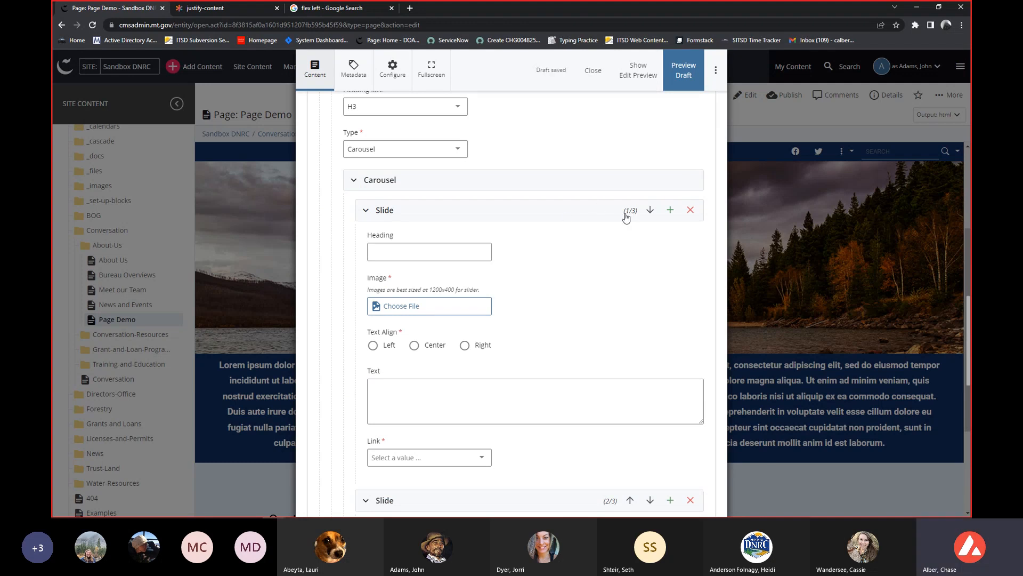
scroll(623, 217, down, 3)
scroll(611, 362, up, 2)
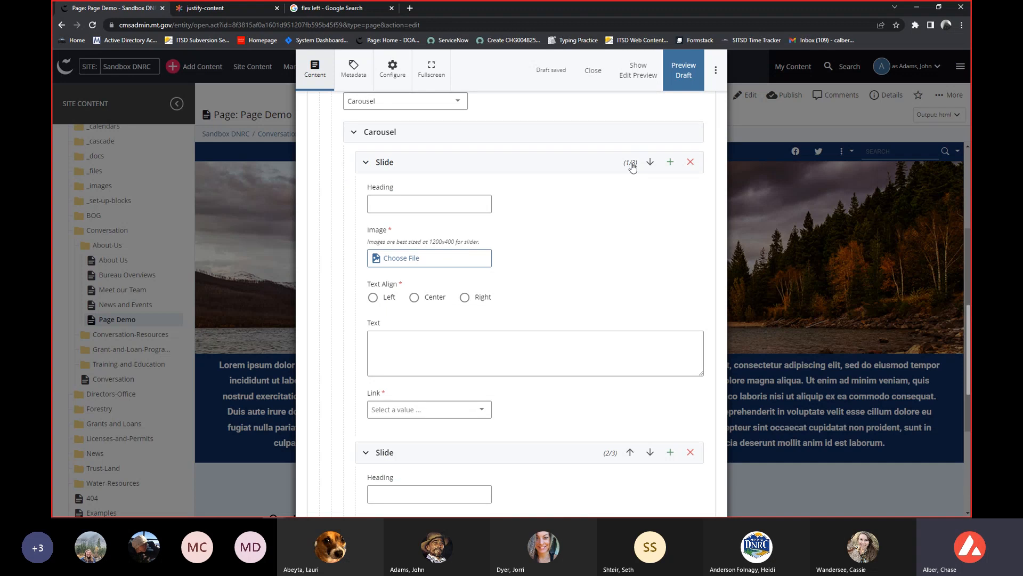
scroll(639, 187, down, 5)
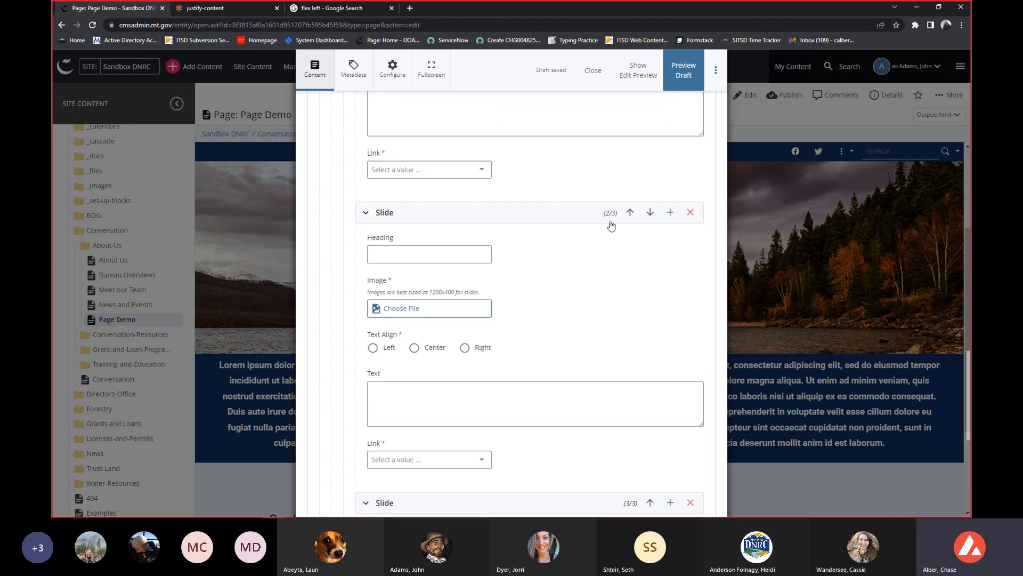
scroll(612, 224, down, 4)
scroll(628, 324, up, 7)
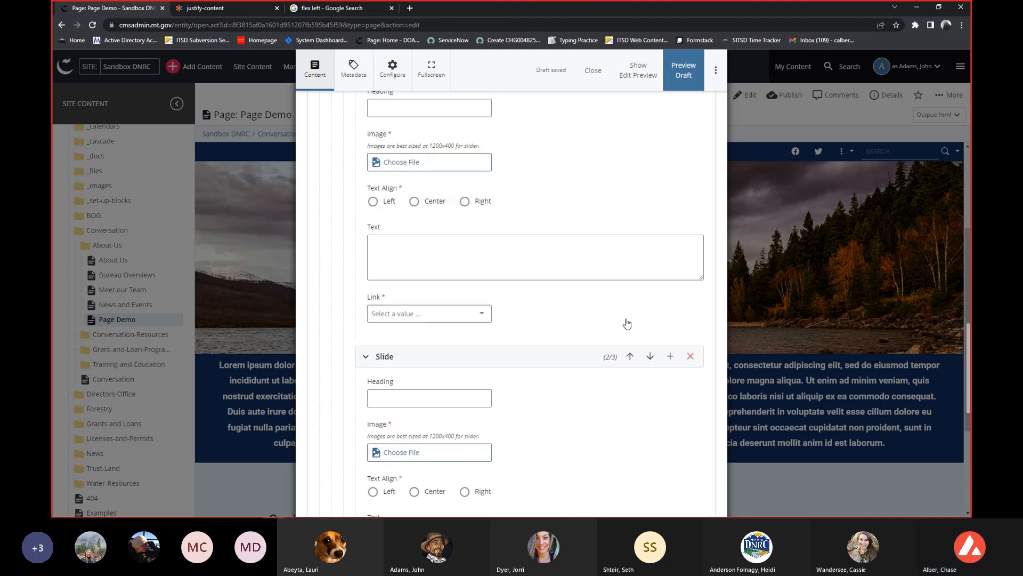
Collapse both columns of the second row.
scroll(627, 323, up, 4)
scroll(618, 322, up, 4)
scroll(427, 266, up, 14)
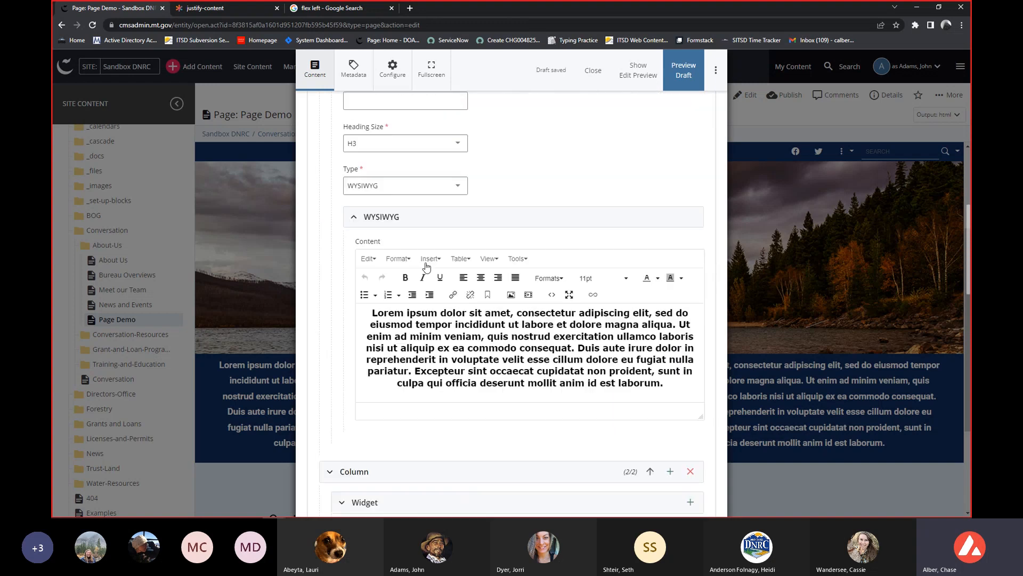
scroll(425, 259, up, 2)
scroll(425, 259, down, 5)
click(373, 272)
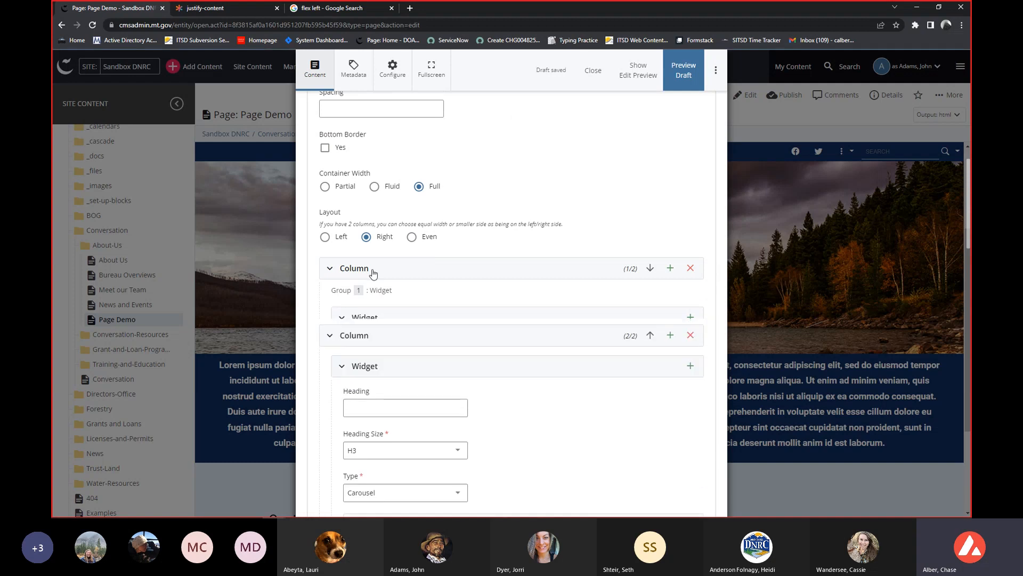
click(405, 269)
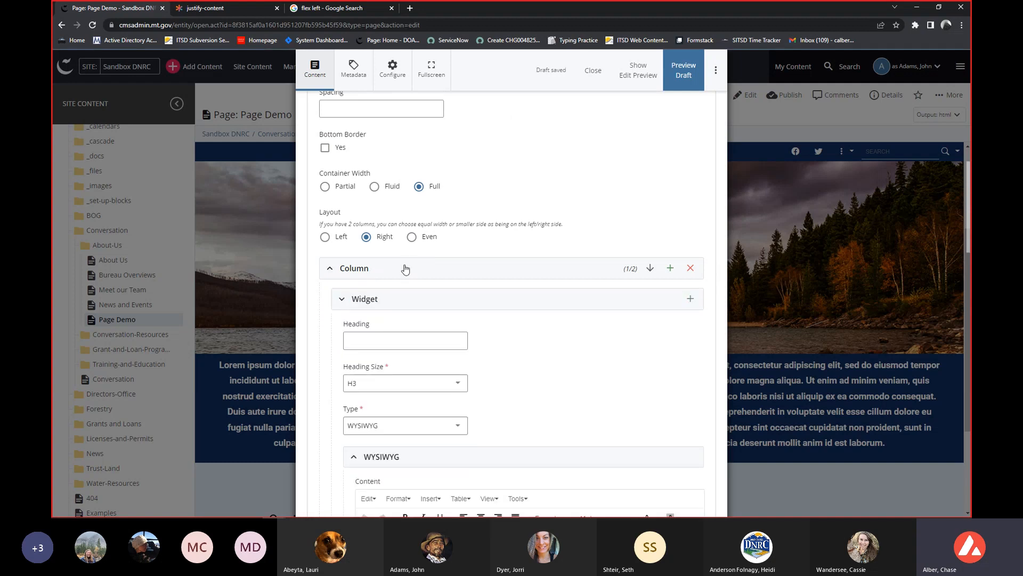
click(374, 273)
click(429, 273)
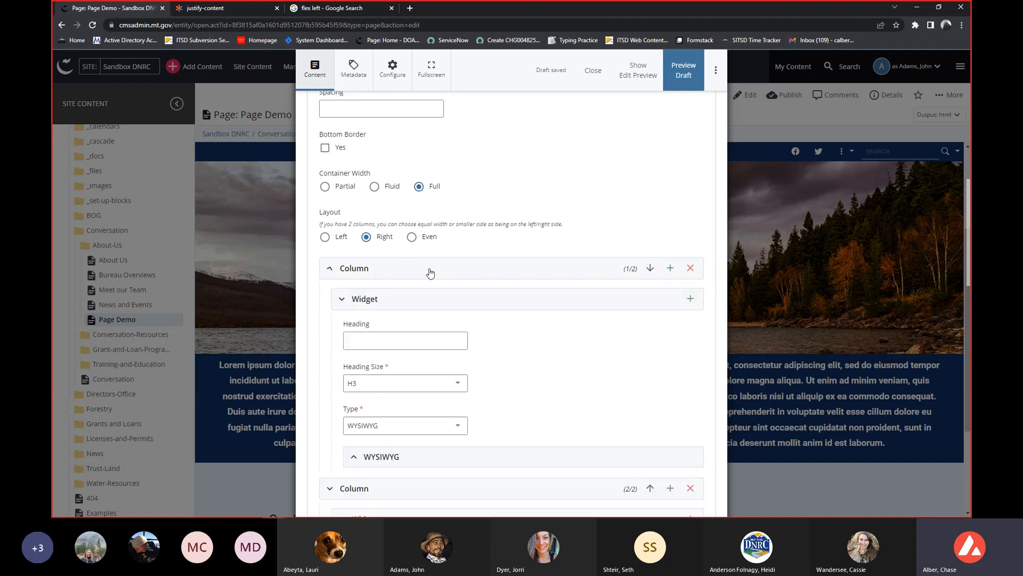
click(430, 273)
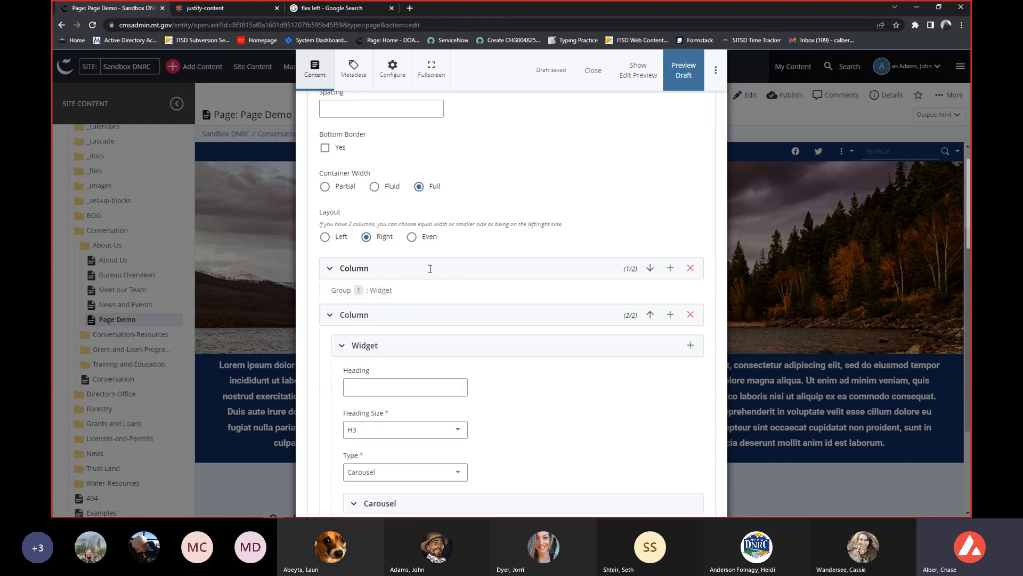
click(346, 315)
Collapse and reopen the second row, and expand its second column.
scroll(391, 271, up, 3)
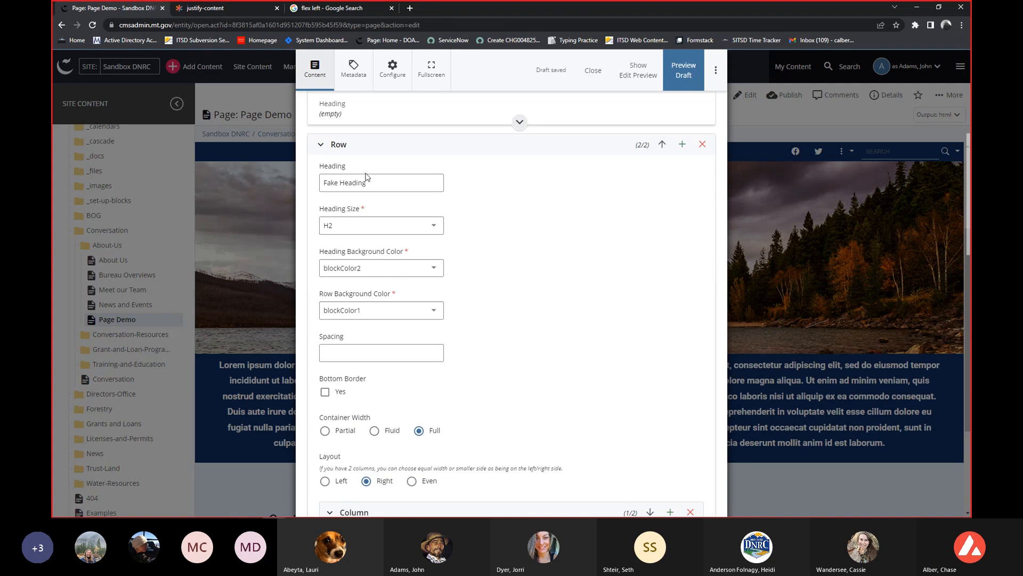
click(353, 143)
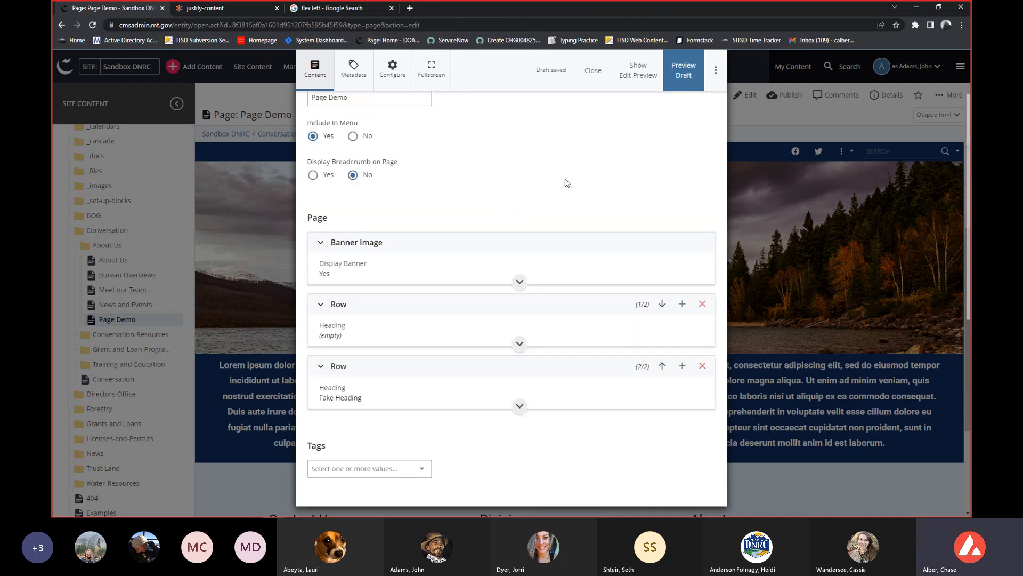
click(347, 365)
scroll(514, 251, down, 3)
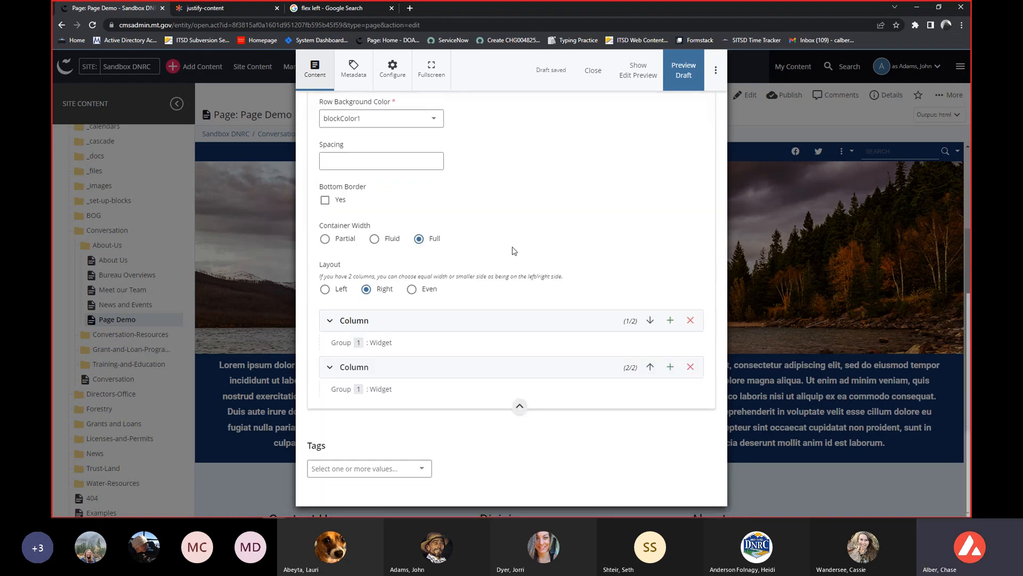
click(409, 368)
scroll(558, 250, down, 2)
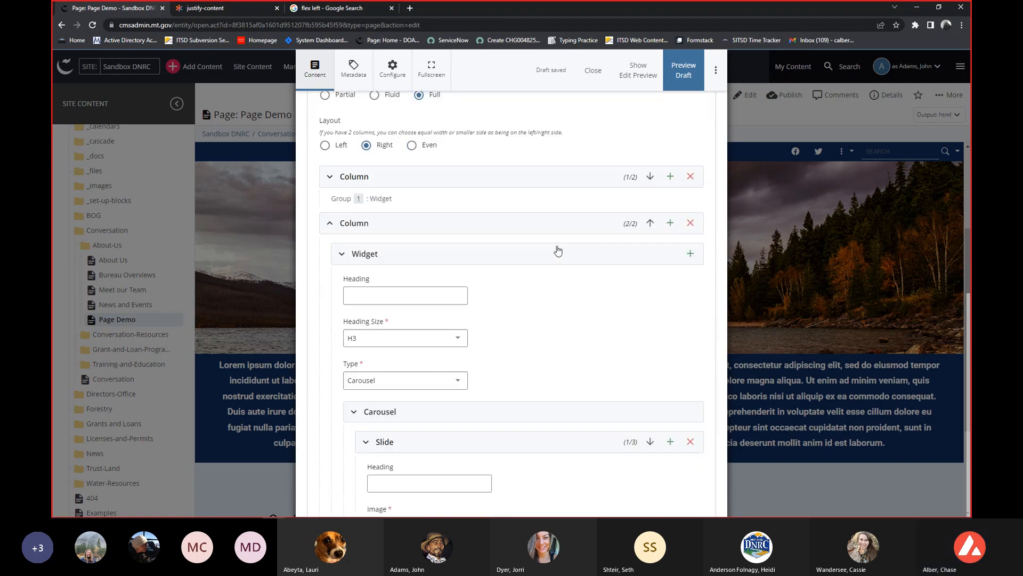
Check the Link options available for the carousel's first slide.
scroll(558, 251, down, 2)
scroll(657, 265, down, 3)
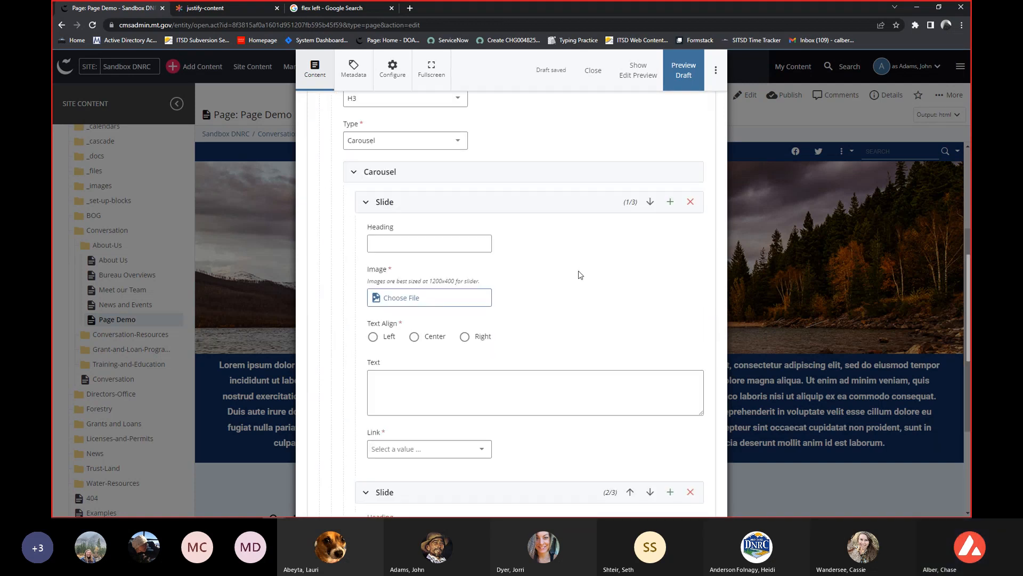
scroll(516, 279, down, 2)
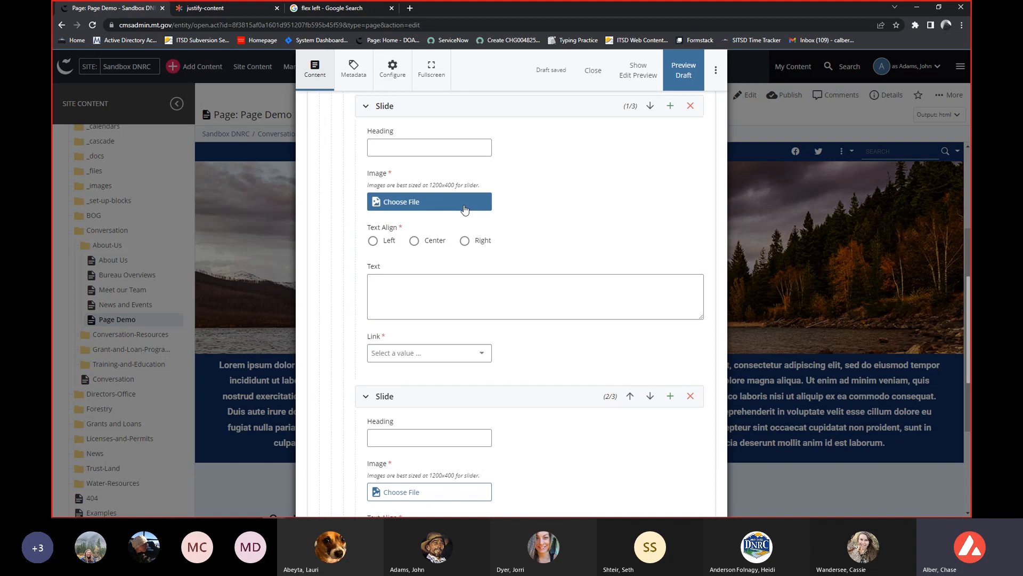
click(422, 349)
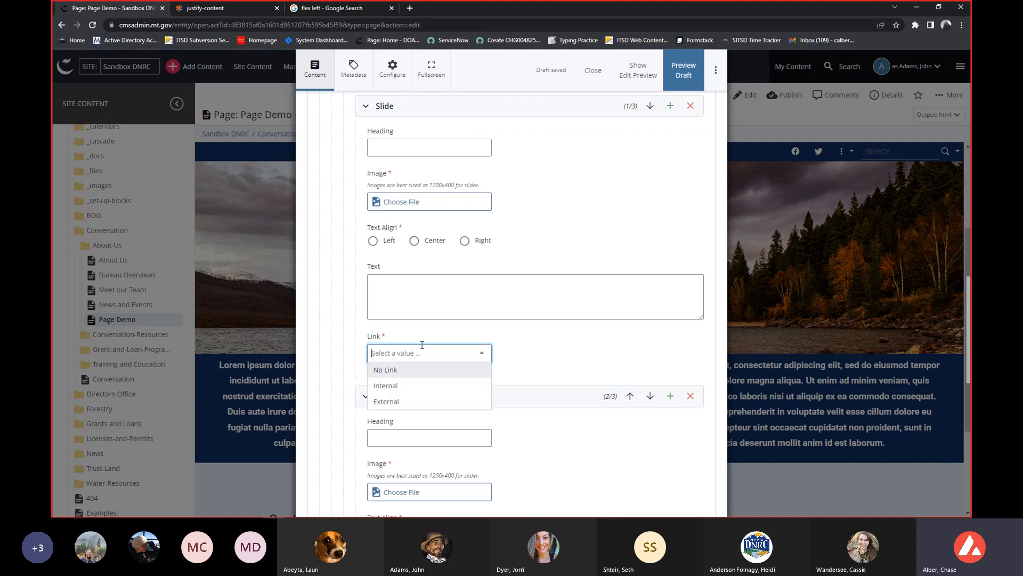
click(585, 199)
scroll(583, 198, up, 1)
Start choosing an image for the first slide and browse to the Sandbox DNRC site's _images folder.
click(463, 248)
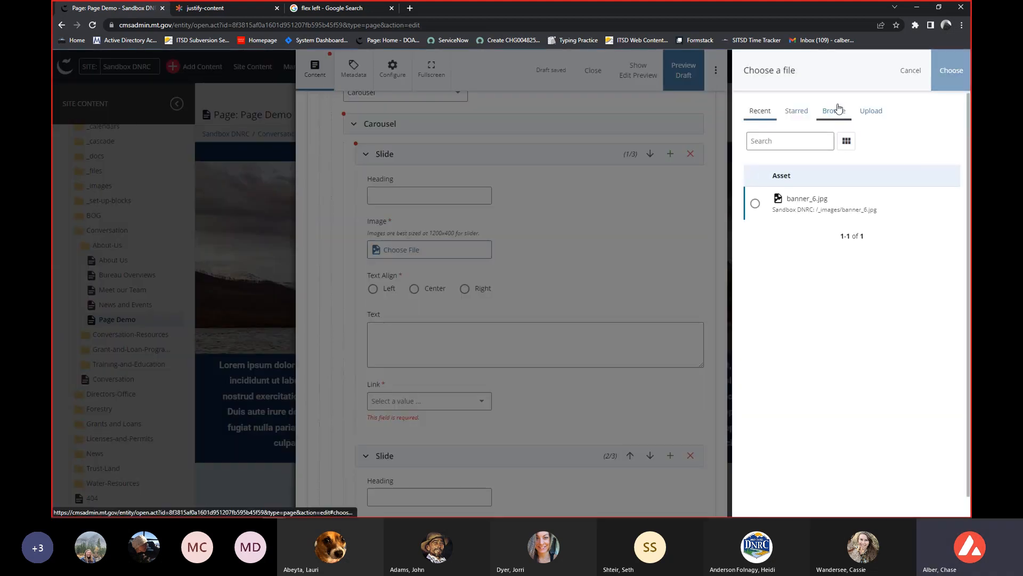
click(451, 245)
click(440, 255)
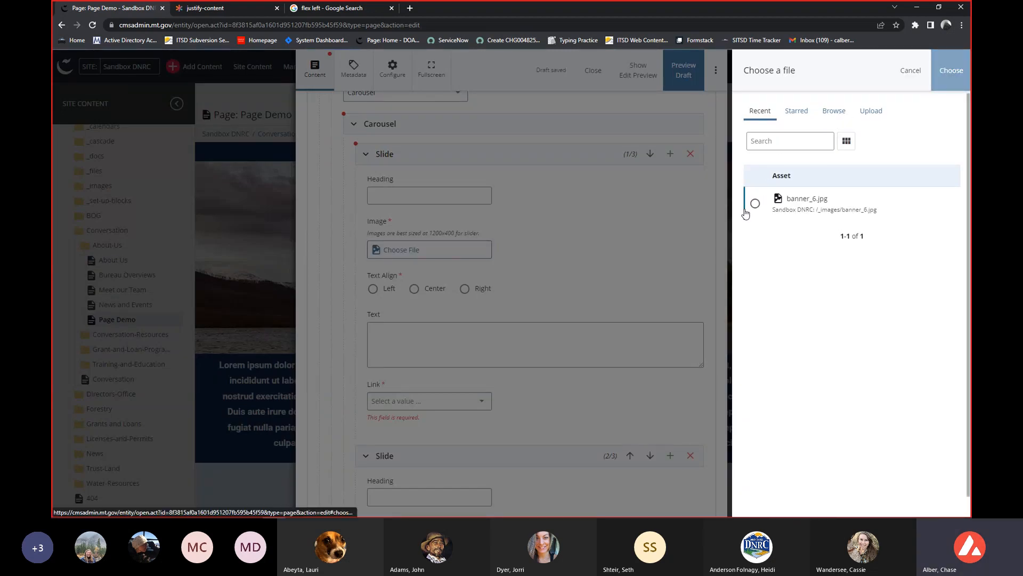
click(834, 111)
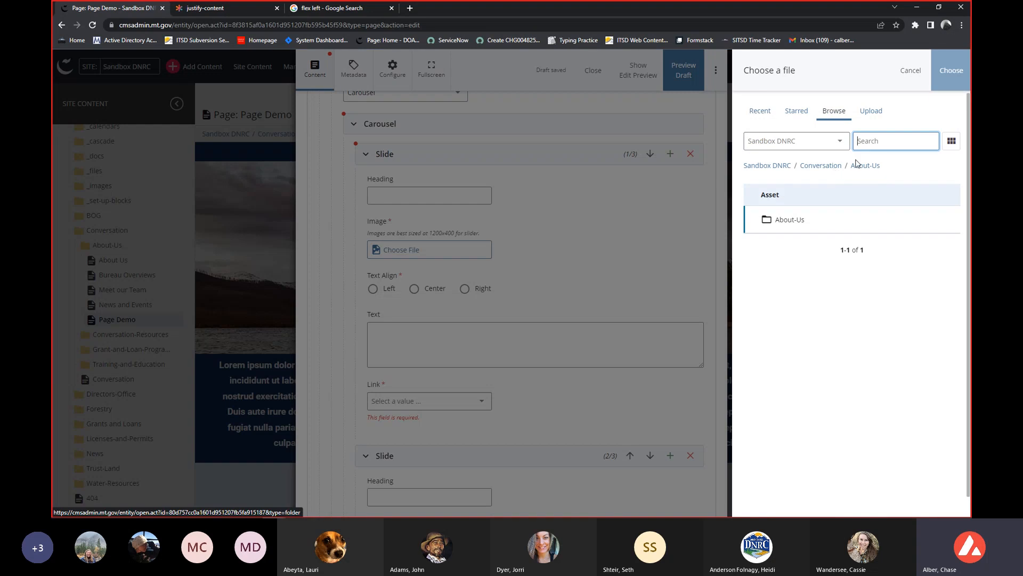
click(776, 172)
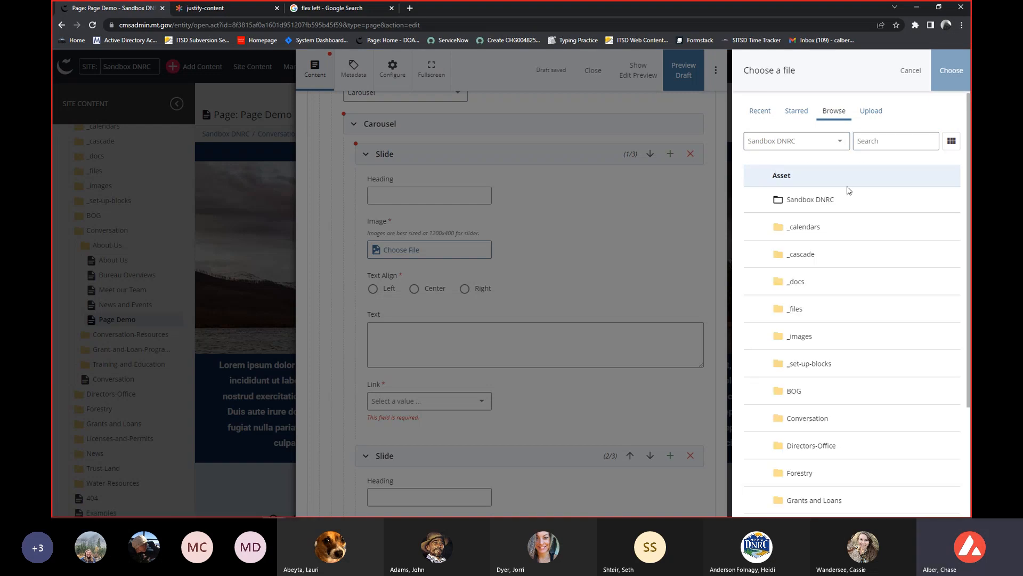
scroll(817, 220, down, 2)
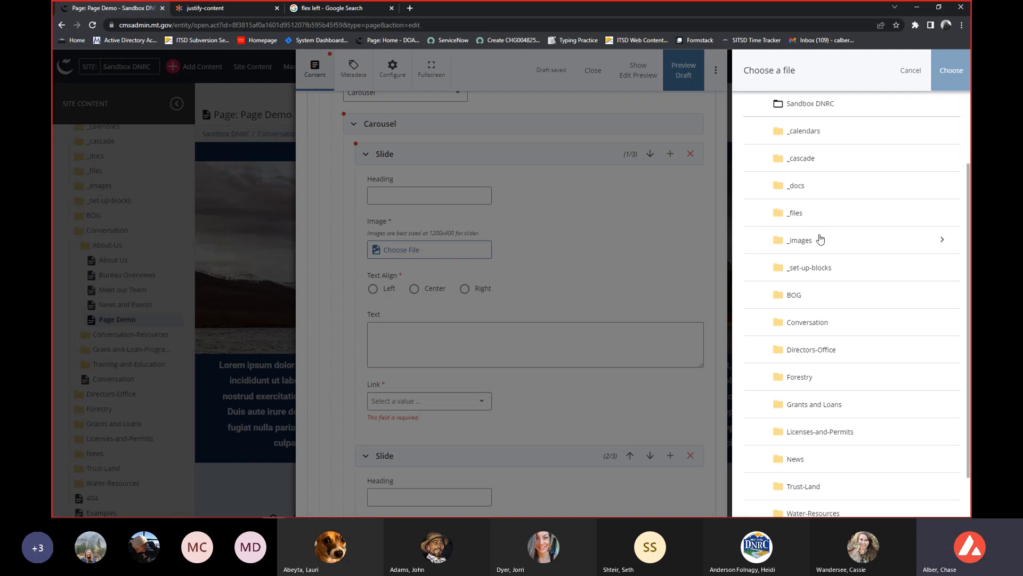
click(818, 239)
Preview example-bio.jpg and example-feature.jpg as candidates for the first slide's image.
scroll(837, 237, down, 2)
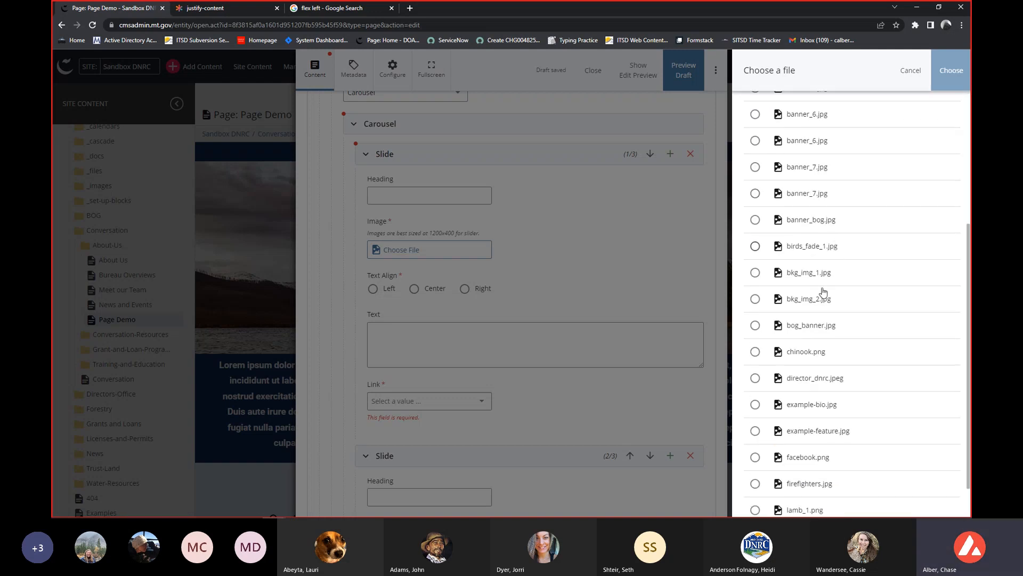
scroll(815, 327, down, 1)
click(798, 365)
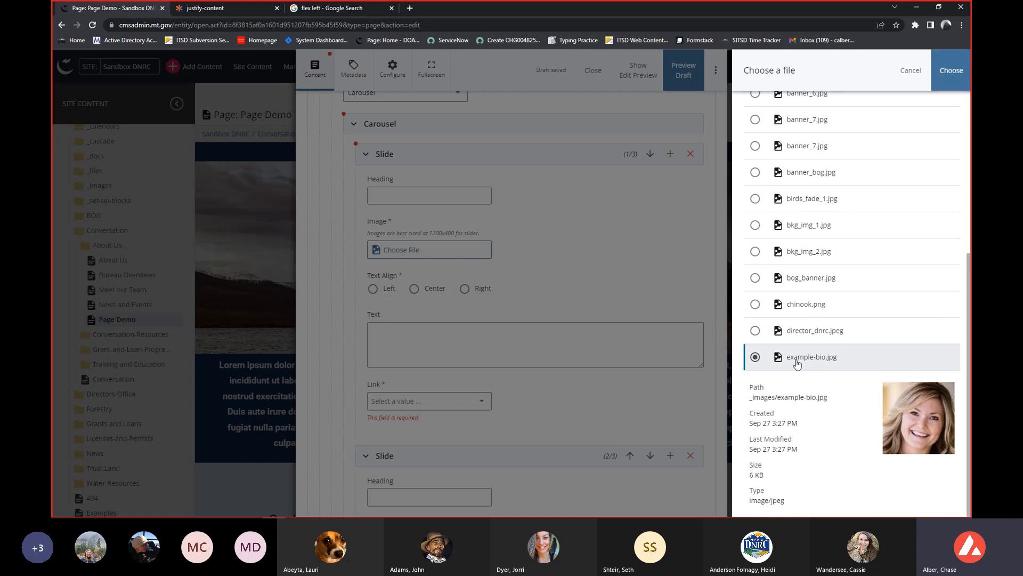
scroll(795, 367, down, 2)
click(797, 426)
scroll(797, 413, down, 1)
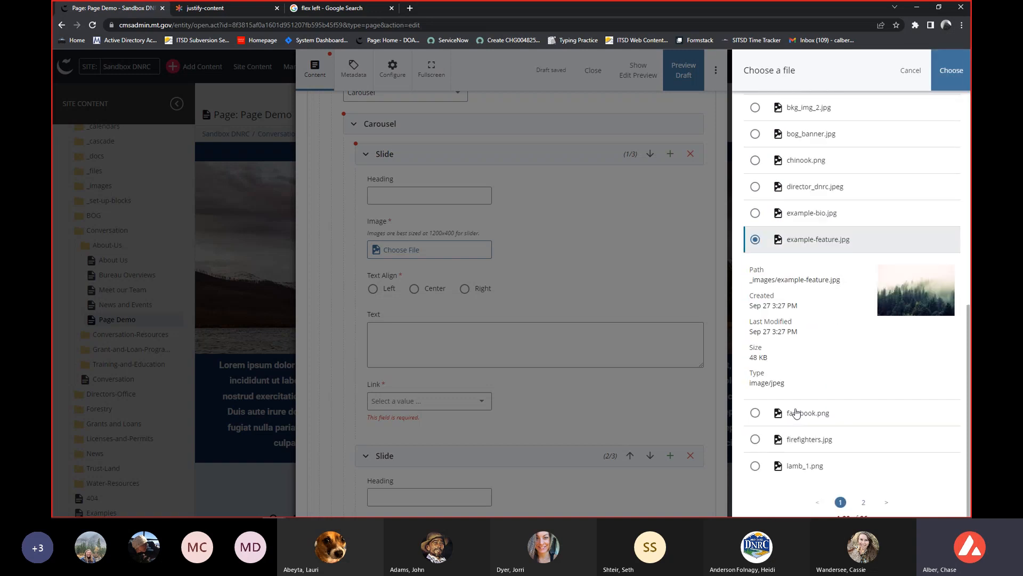
Set treatment_pond.png from the second page of the _images folder as the first slide's image.
click(865, 490)
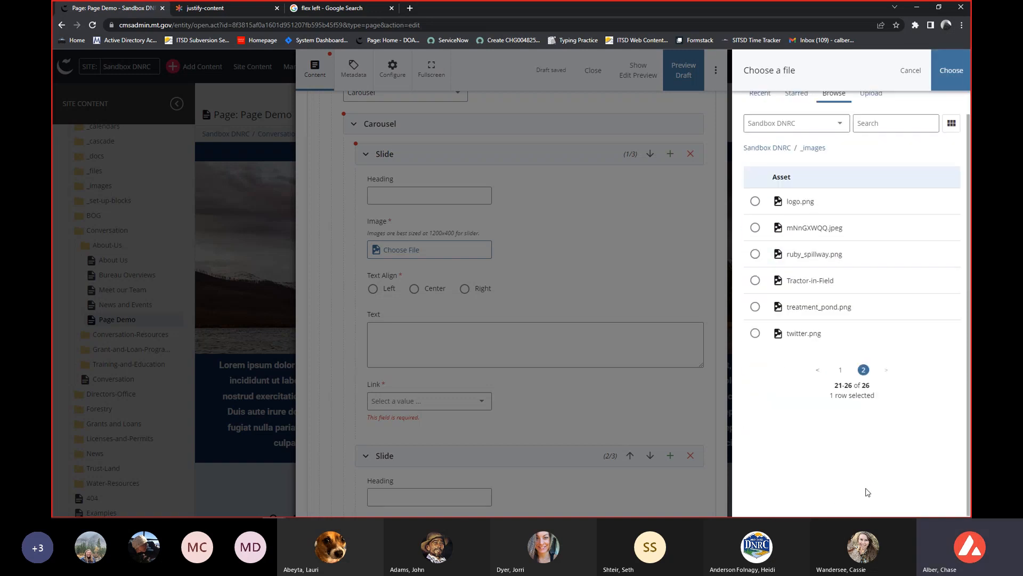
click(806, 310)
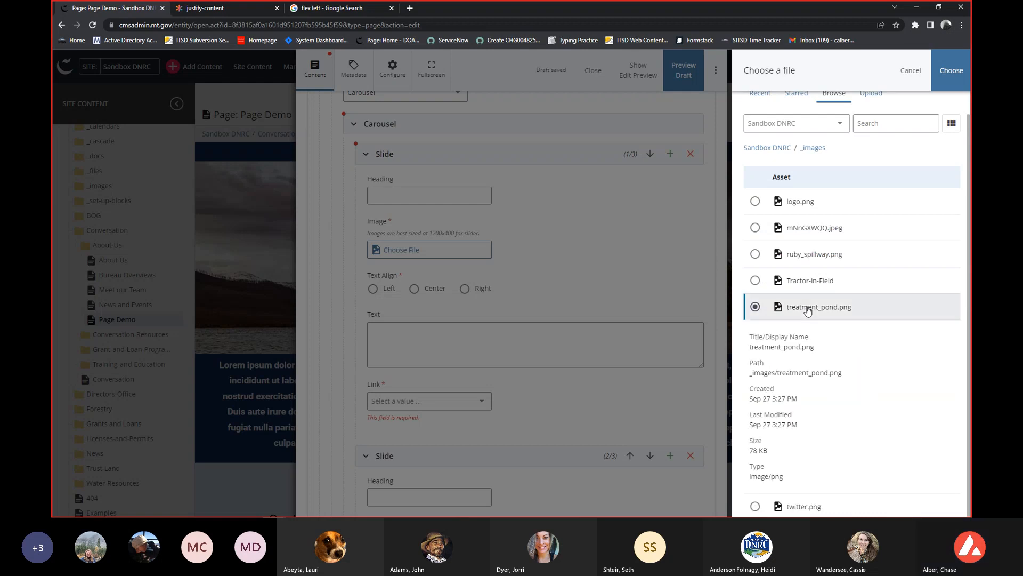
scroll(808, 310, down, 1)
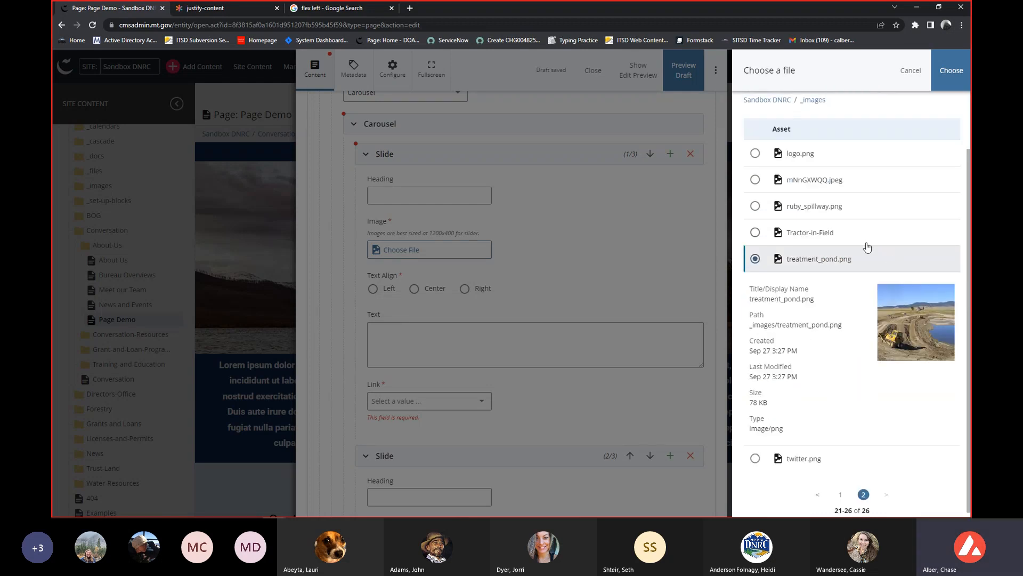
click(952, 71)
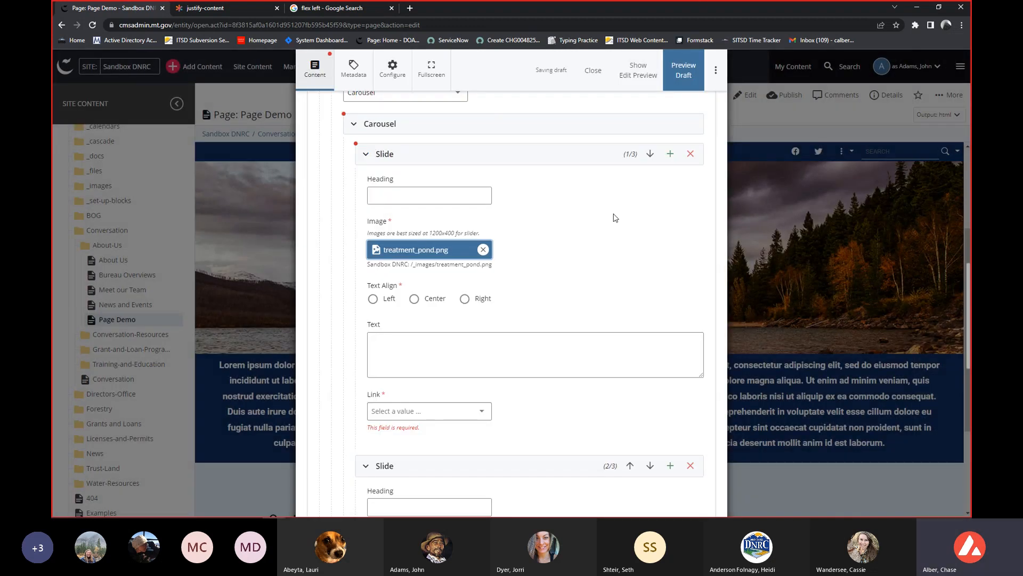
Set the first slide's text alignment to Center and enter "Example Text" as its text.
scroll(607, 223, down, 1)
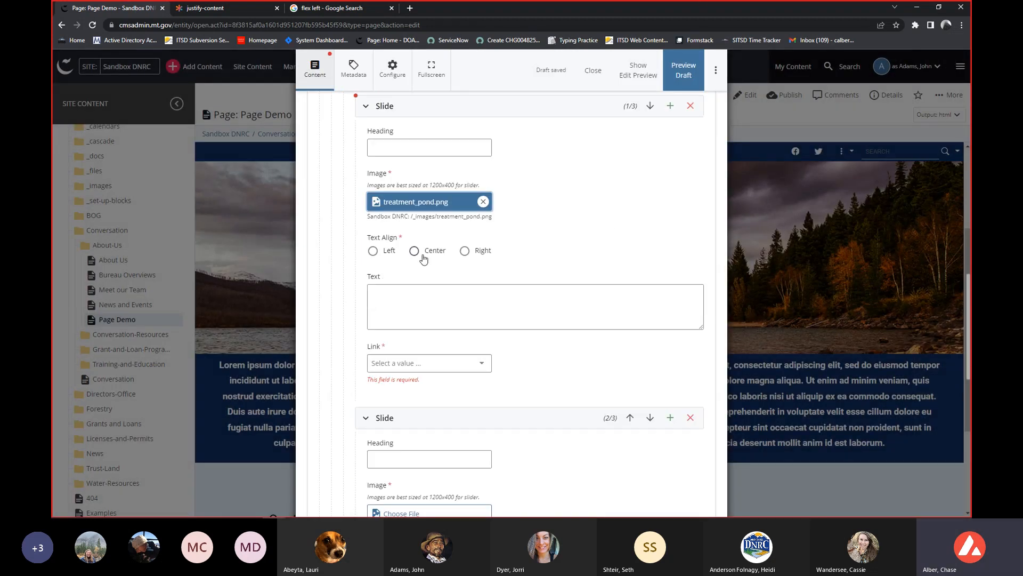
click(401, 297)
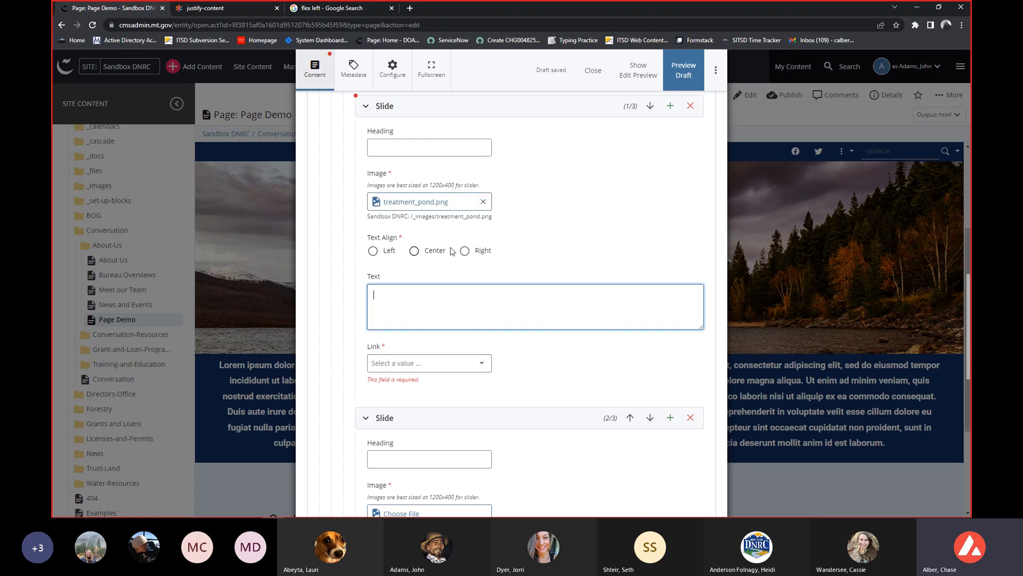
click(415, 252)
click(414, 305)
text(Example)
text( Tes)
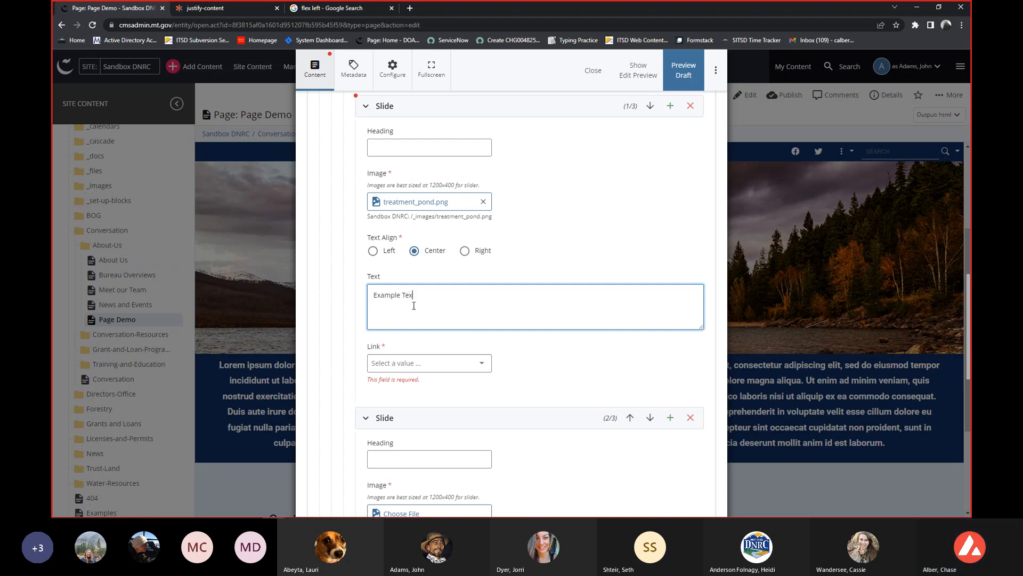
Review the first slide's link type options and set the link type to Internal.
scroll(418, 277, down, 1)
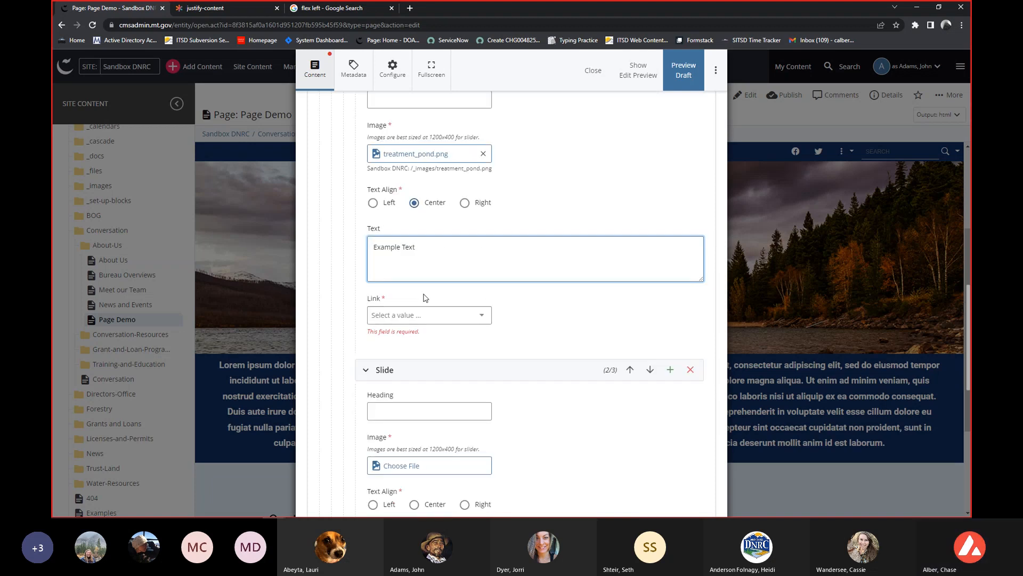
scroll(421, 319, up, 1)
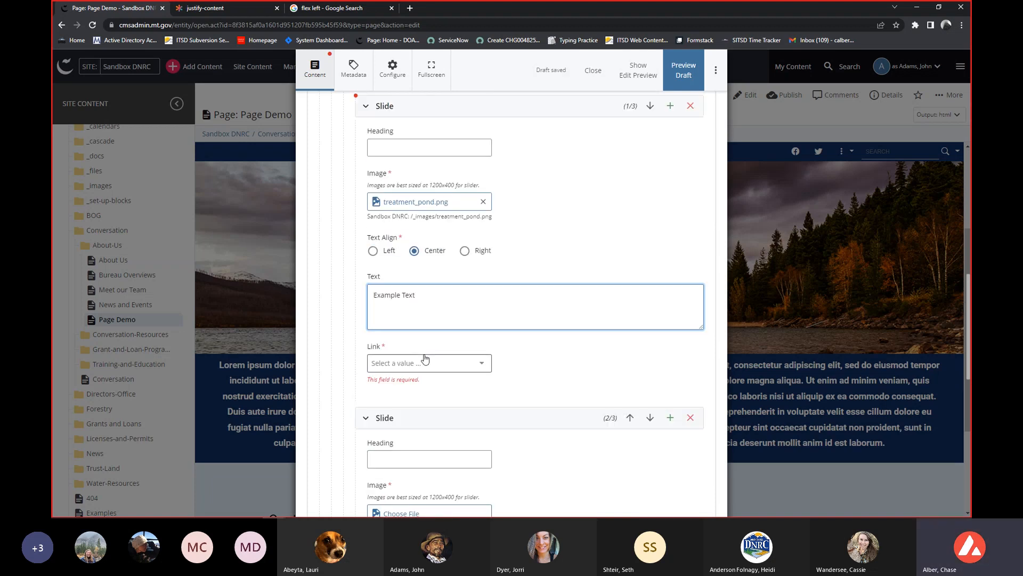
click(458, 363)
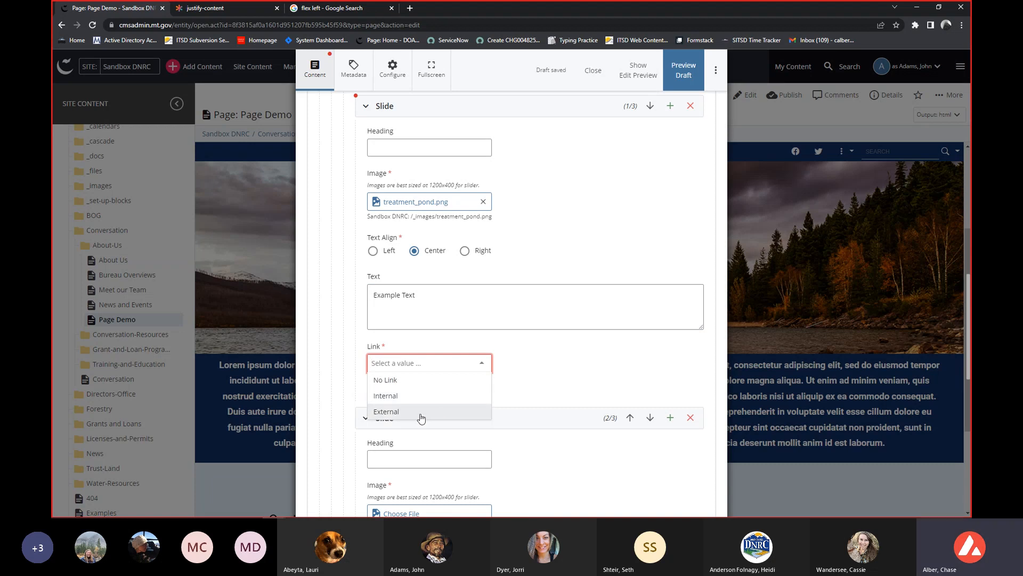
click(501, 364)
scroll(490, 361, up, 1)
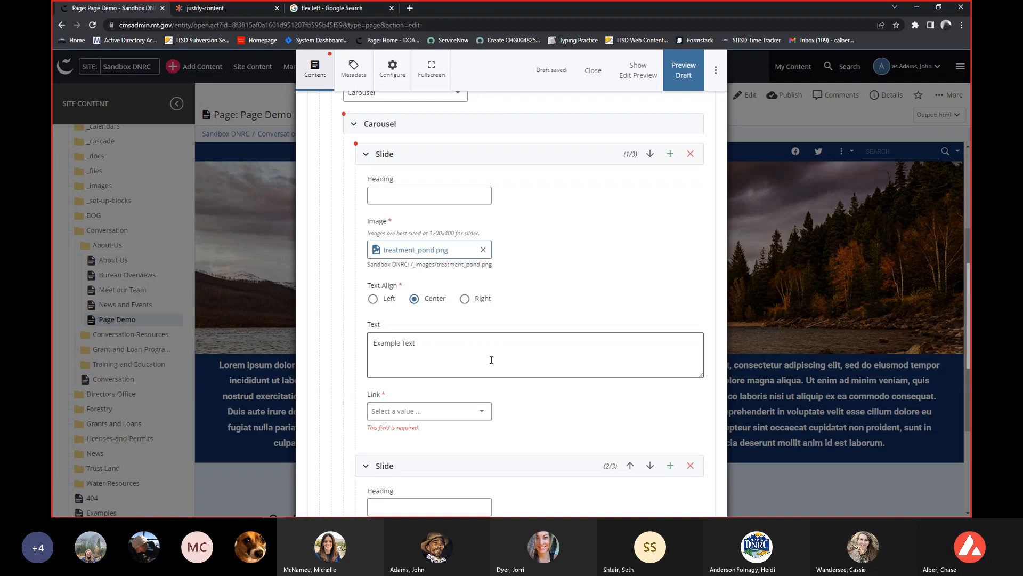
scroll(457, 352, up, 2)
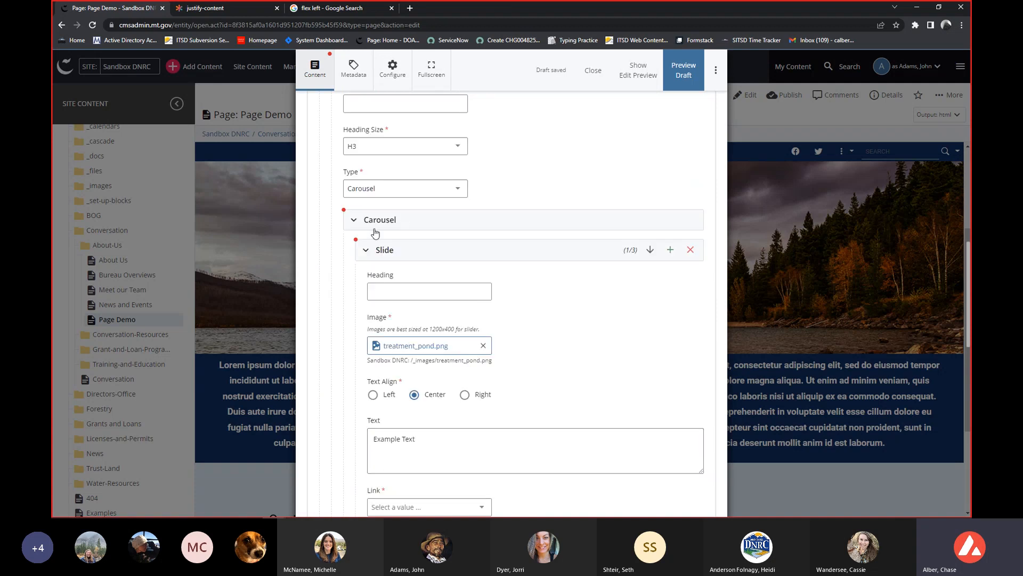
scroll(420, 235, down, 3)
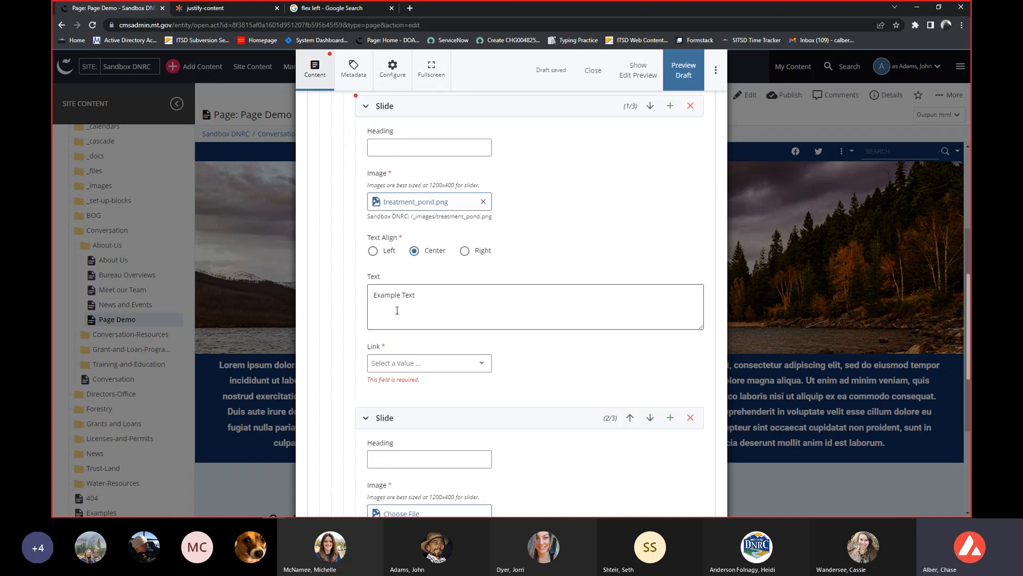
click(407, 363)
click(403, 397)
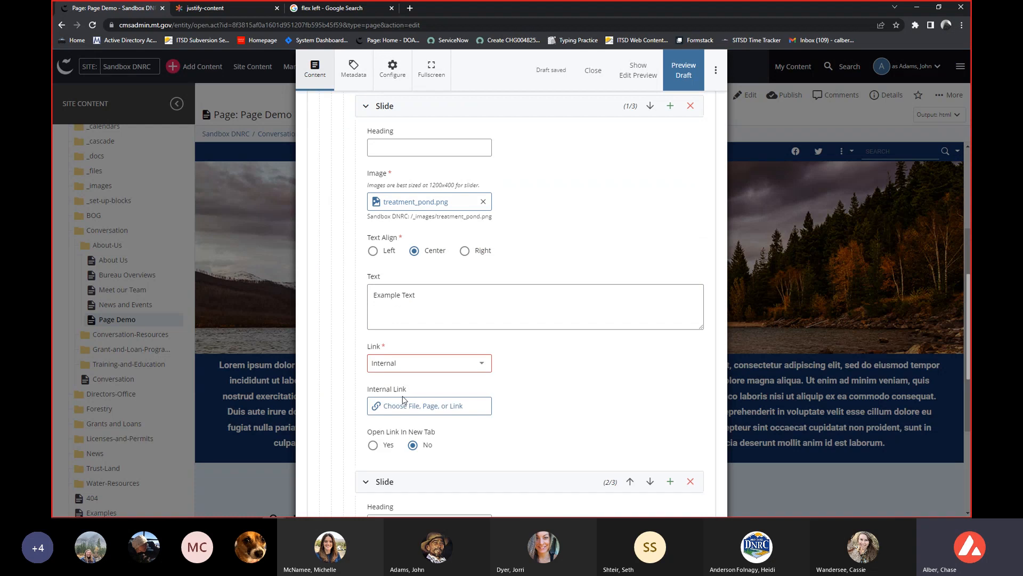
Set the first slide's internal link to the Contact BOGC page in the Sandbox DNRC site's BOG folder.
scroll(514, 371, down, 1)
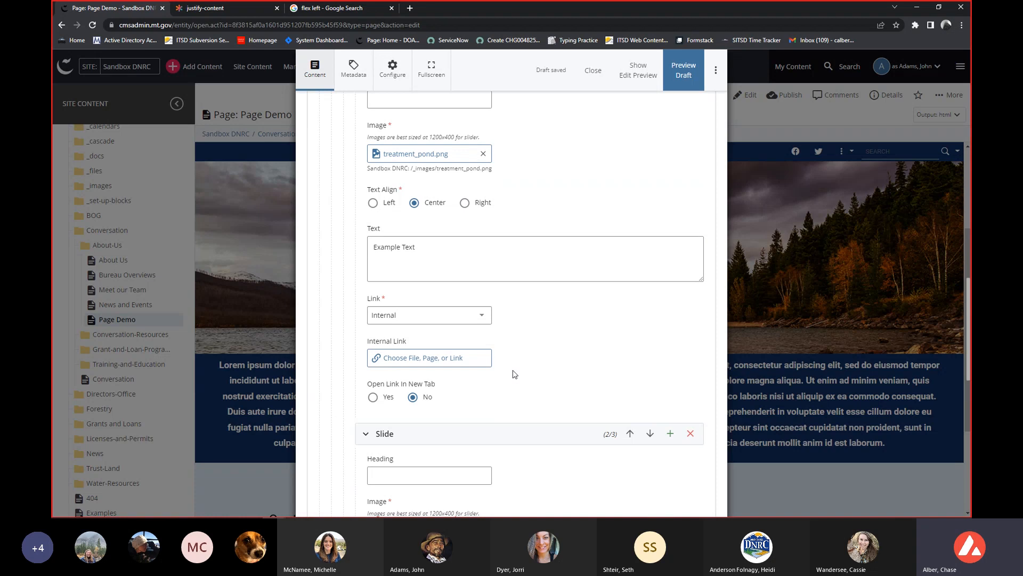
click(457, 364)
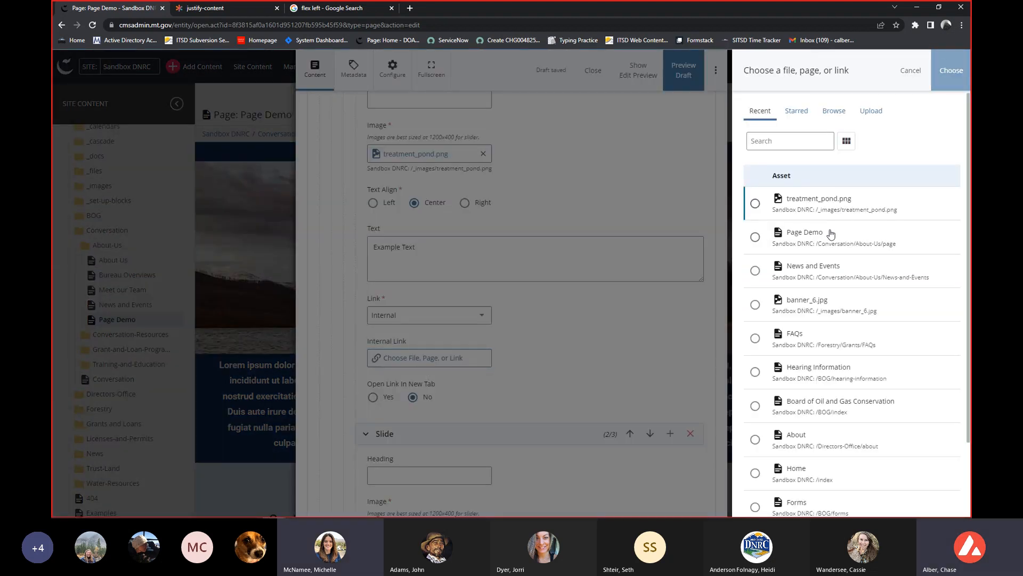
scroll(789, 283, down, 2)
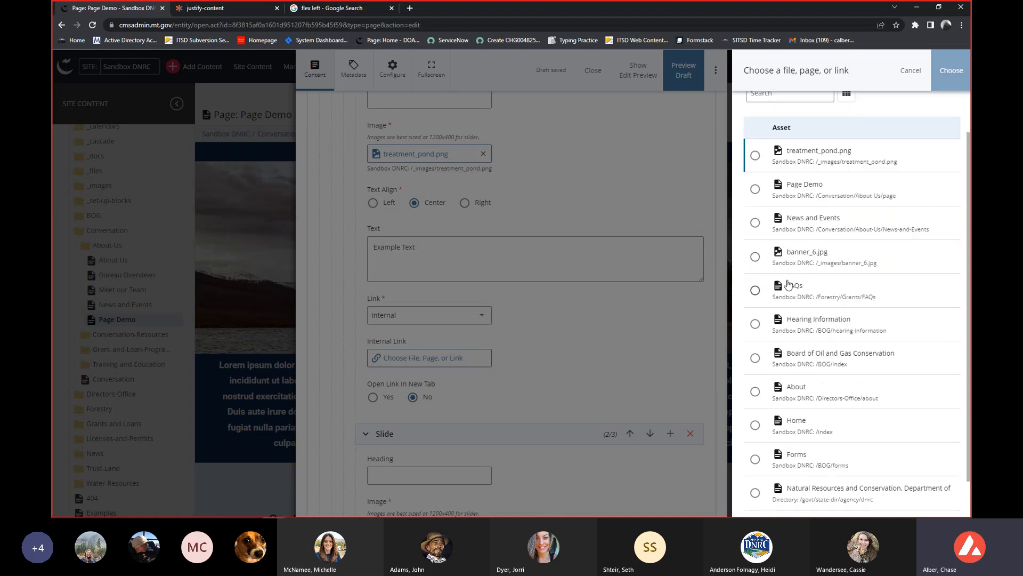
scroll(789, 284, up, 2)
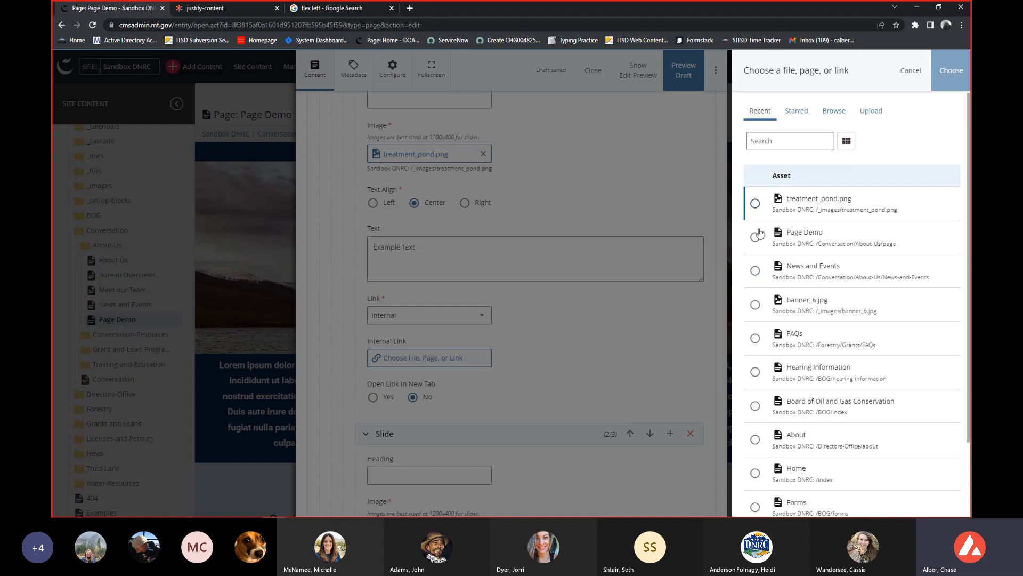
click(836, 111)
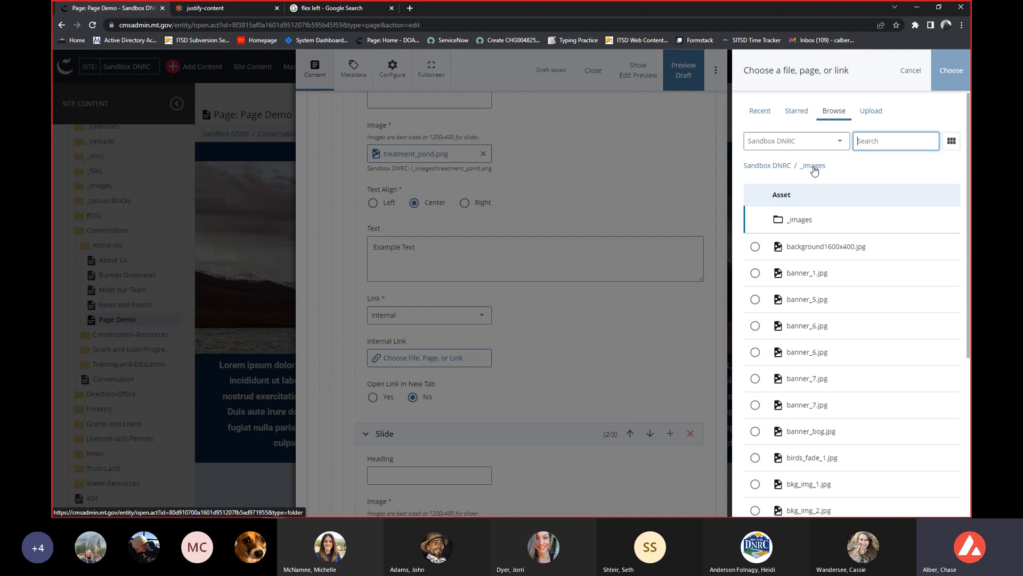
click(776, 166)
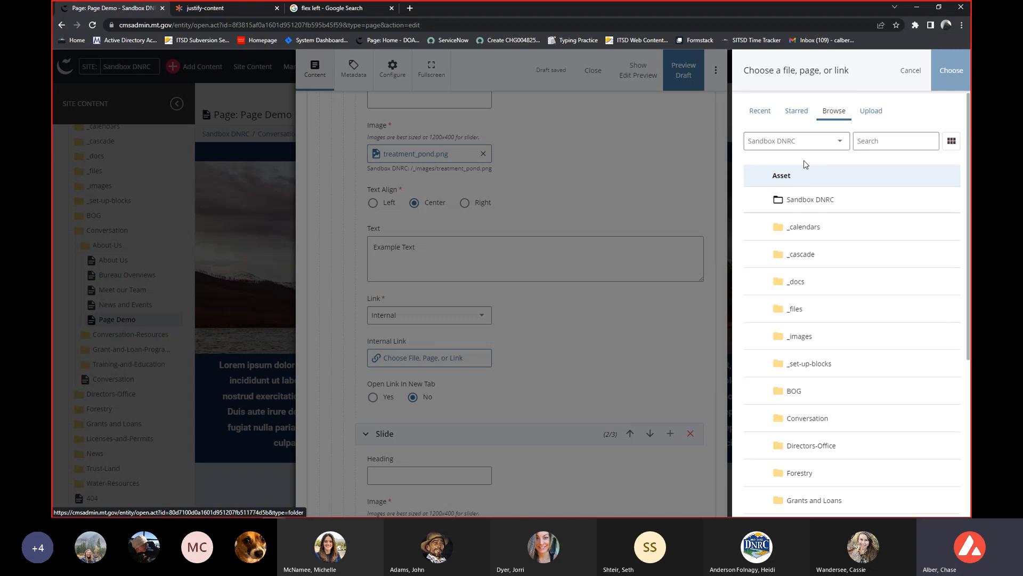
scroll(869, 255, down, 3)
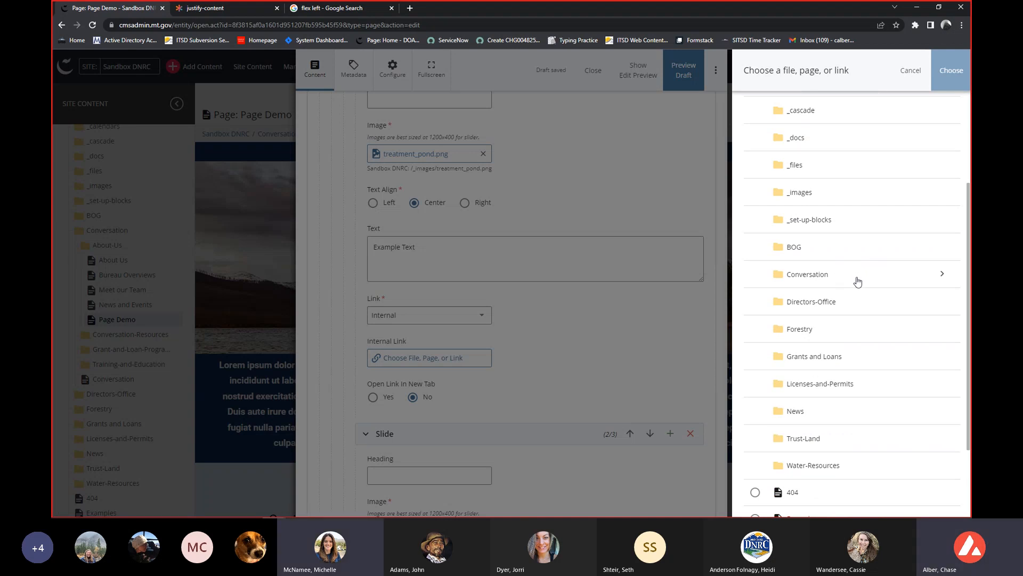
click(860, 249)
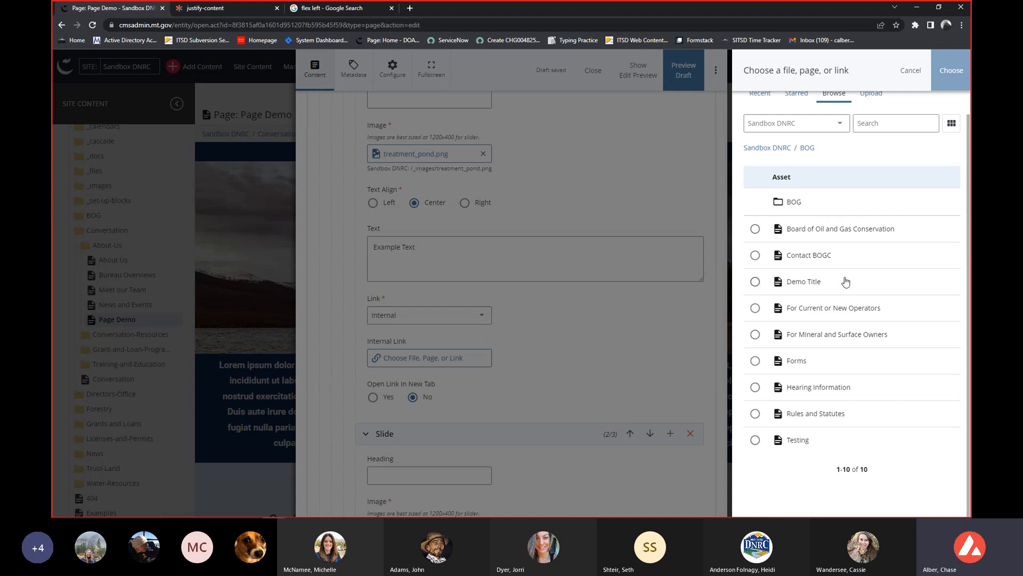
click(812, 265)
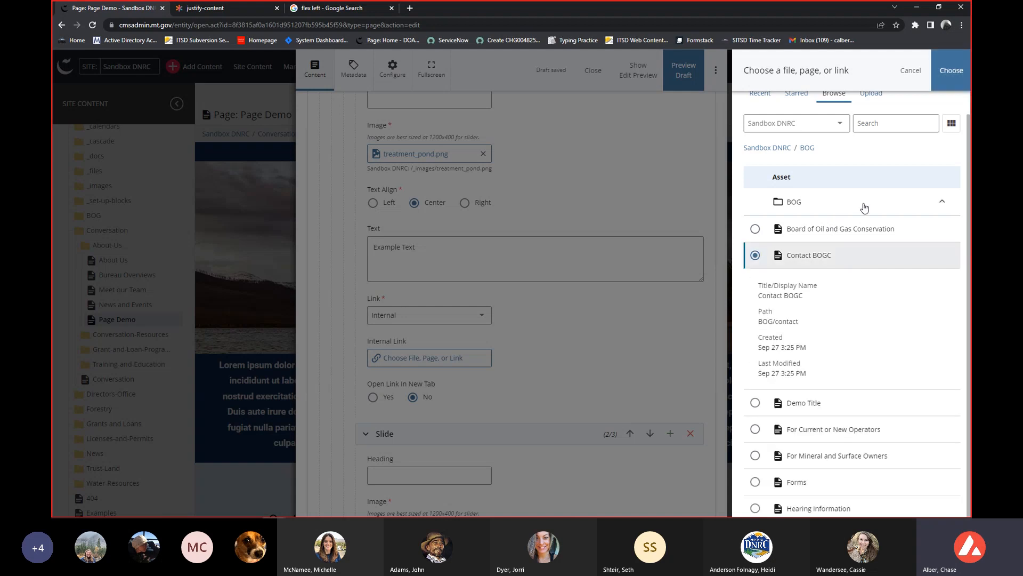
click(950, 70)
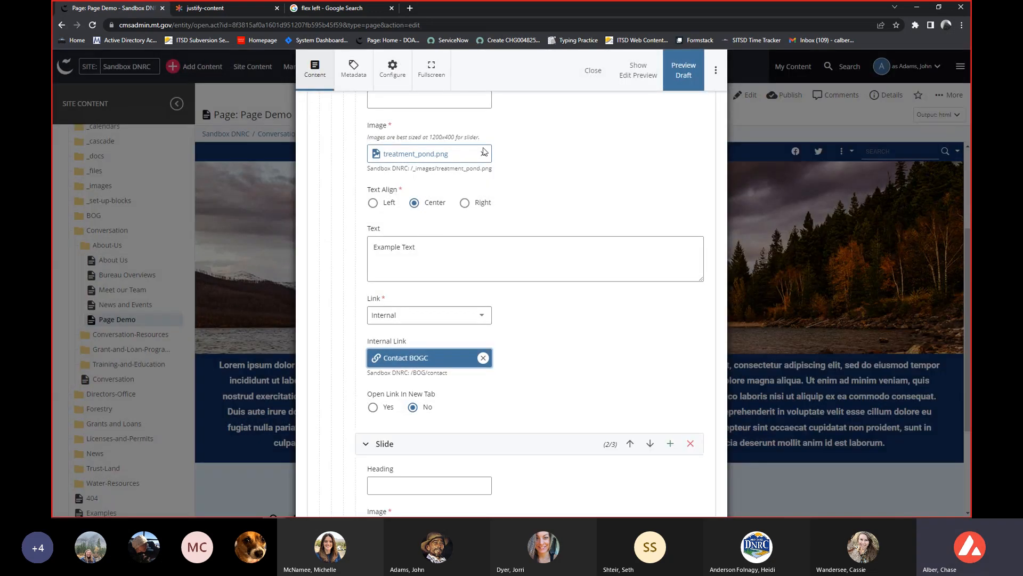
Set the first slide's link to open in a new tab.
scroll(484, 154, down, 1)
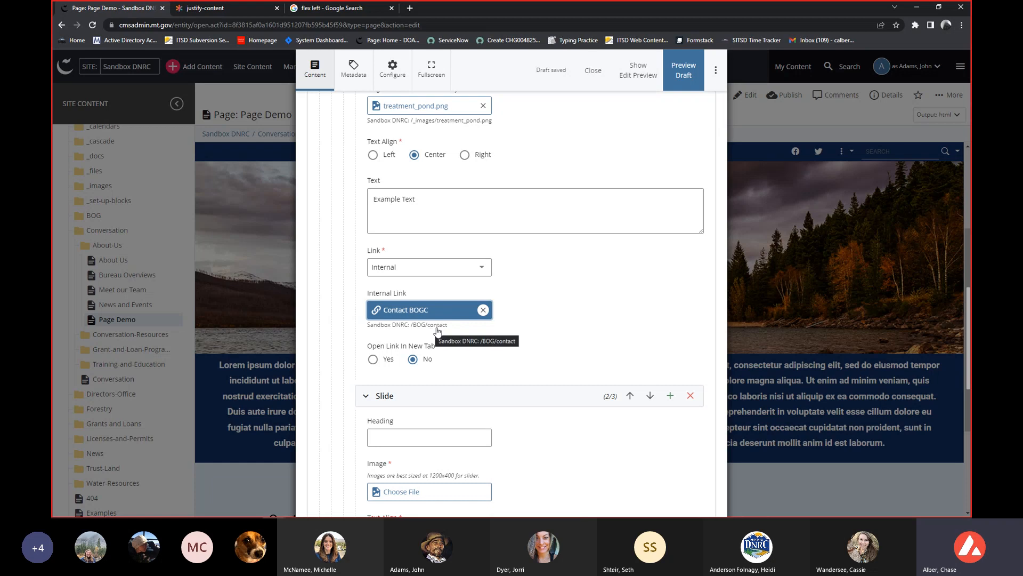
scroll(617, 274, down, 1)
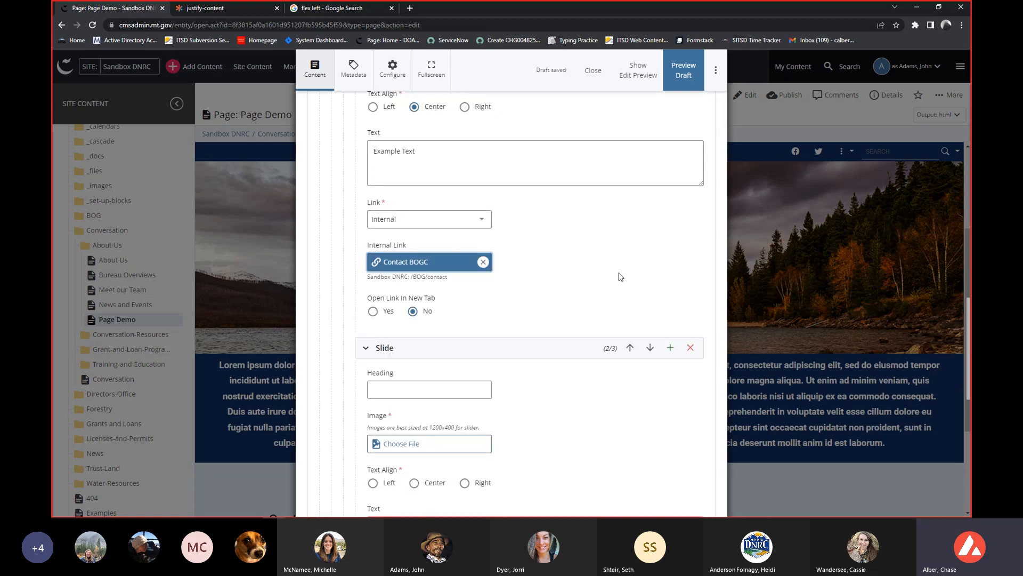
click(374, 314)
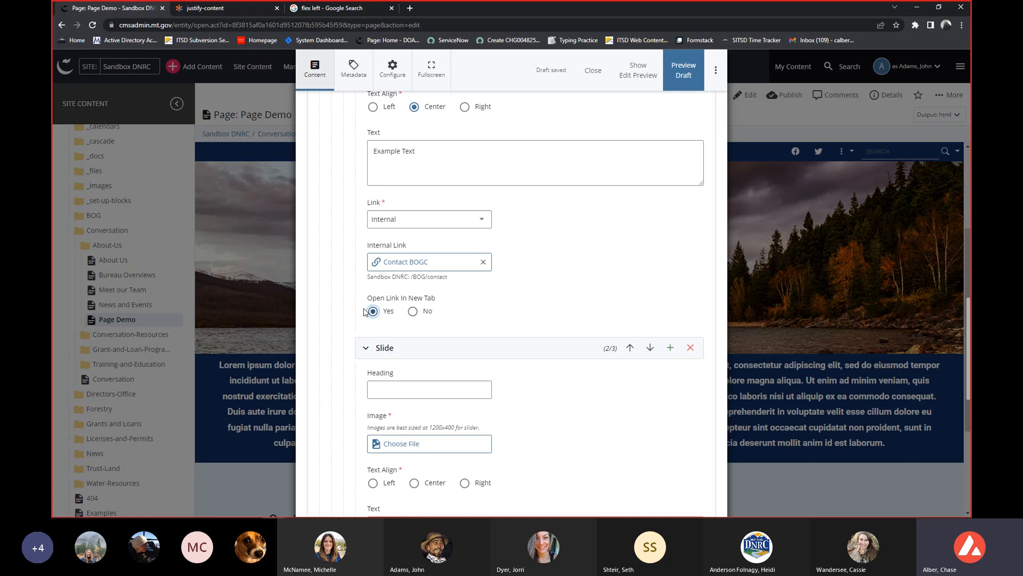
scroll(481, 286, down, 3)
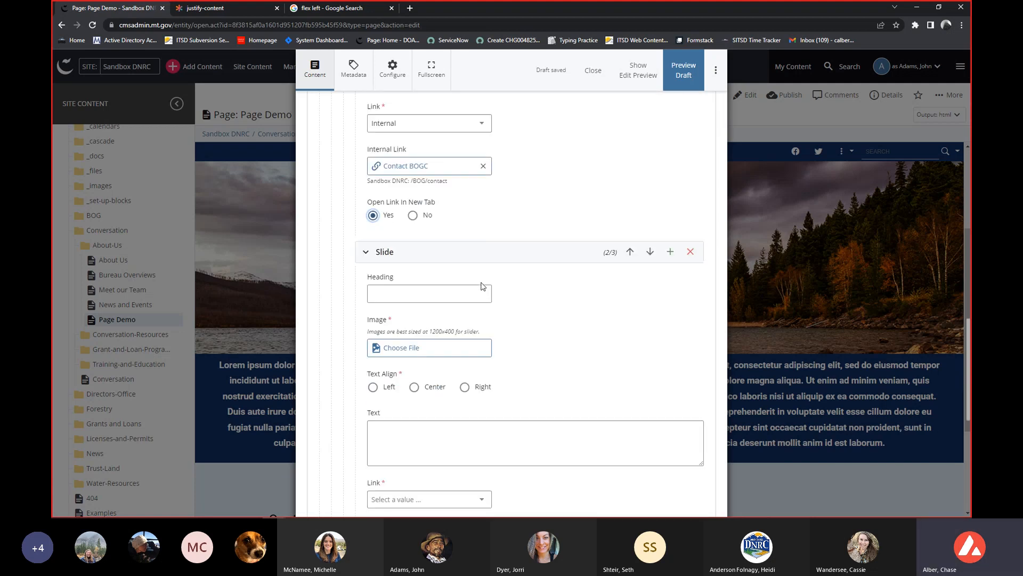
scroll(482, 290, up, 5)
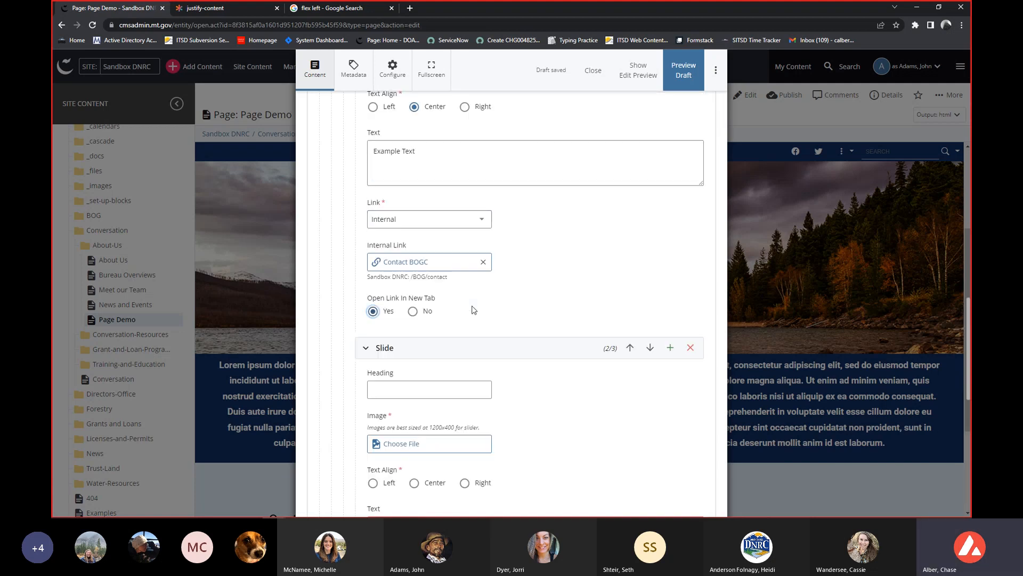
scroll(537, 279, up, 2)
Set treatment_pond.png from the recent assets as the second slide's image.
scroll(514, 290, down, 9)
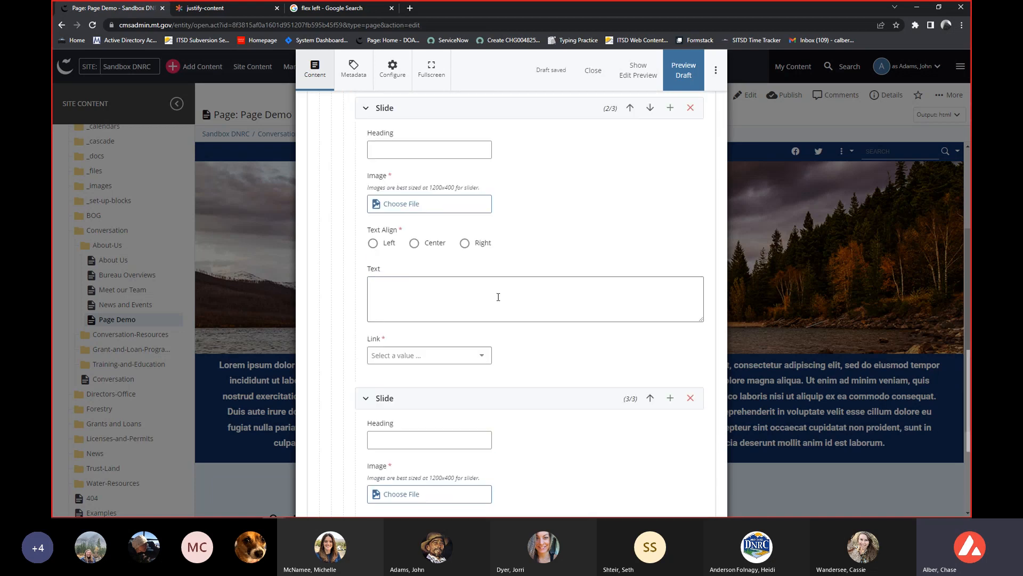
click(456, 207)
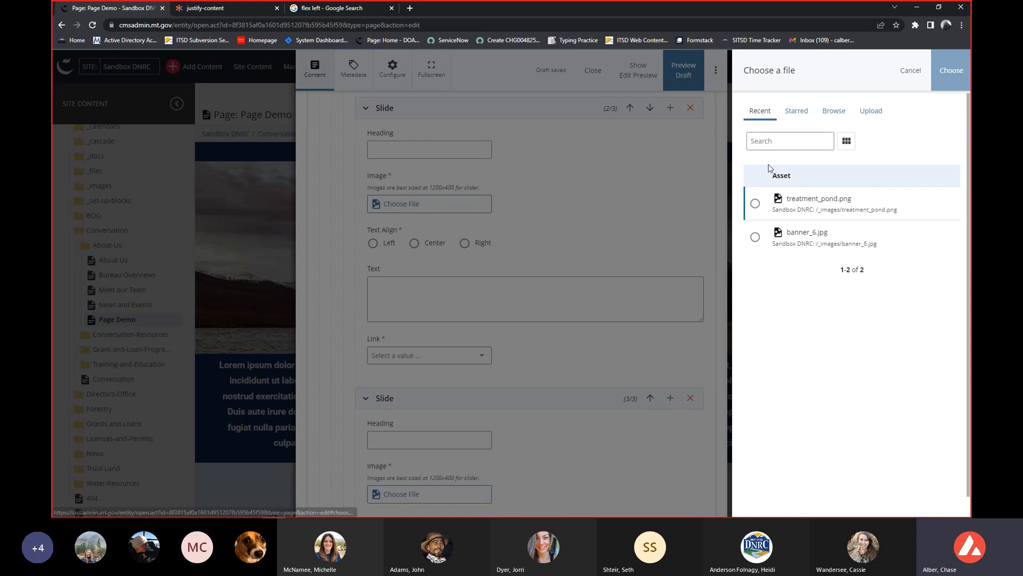
click(756, 205)
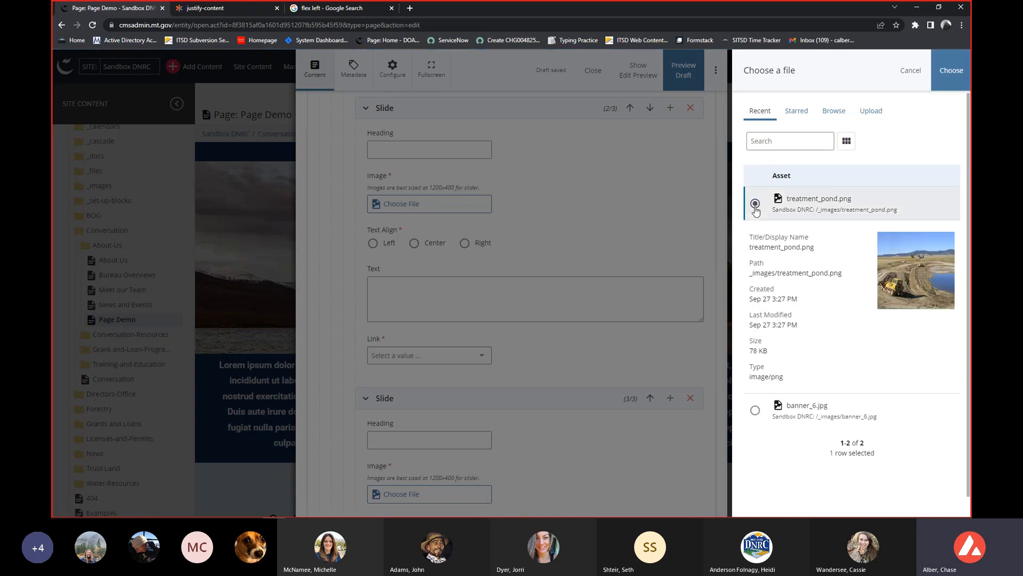
click(952, 71)
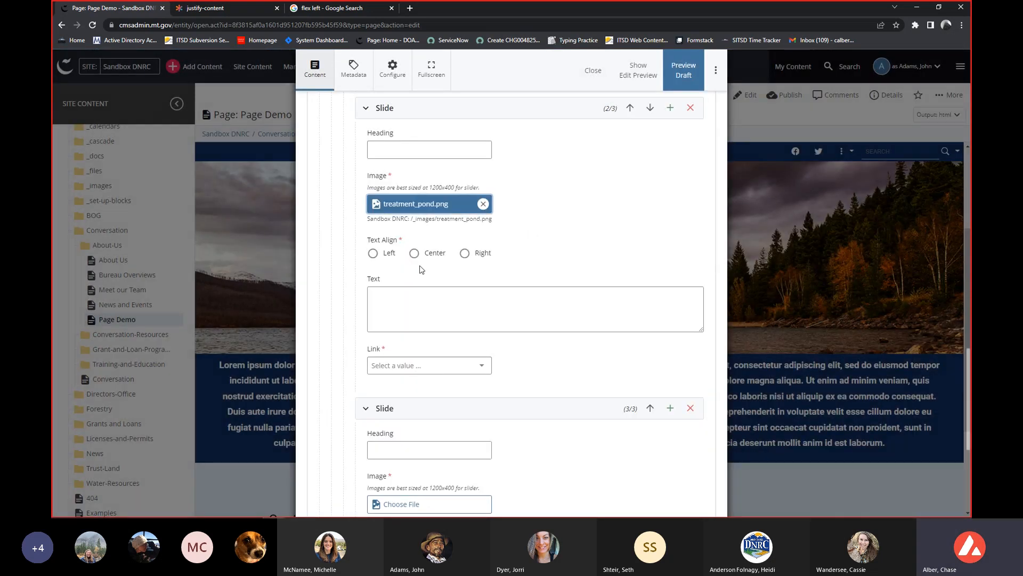
Set the second slide's text alignment to Center and enter "Fake text" as its text.
click(414, 253)
click(422, 315)
text(Fake text)
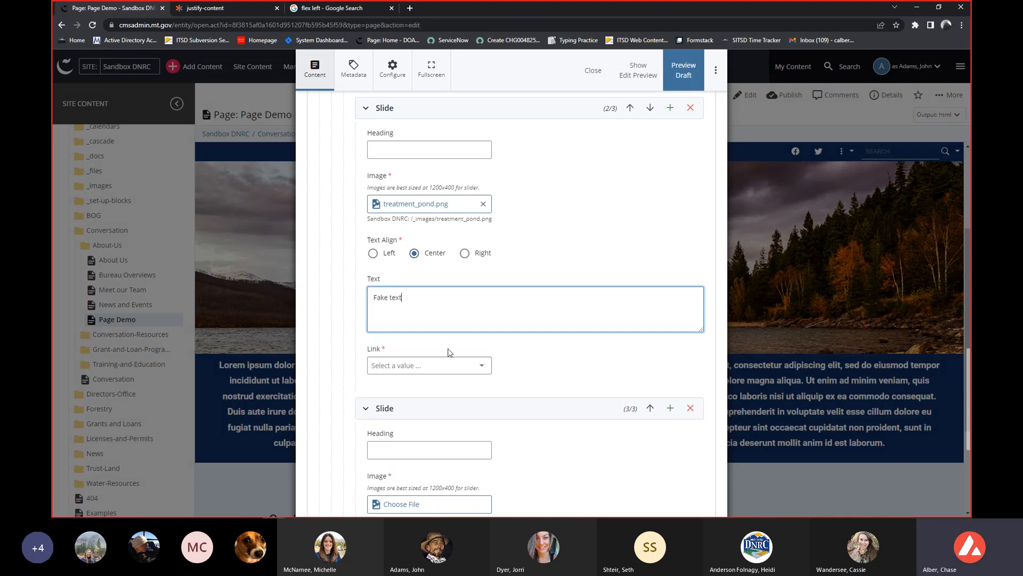
Set the second slide's link type to External and start editing its external link address.
click(475, 364)
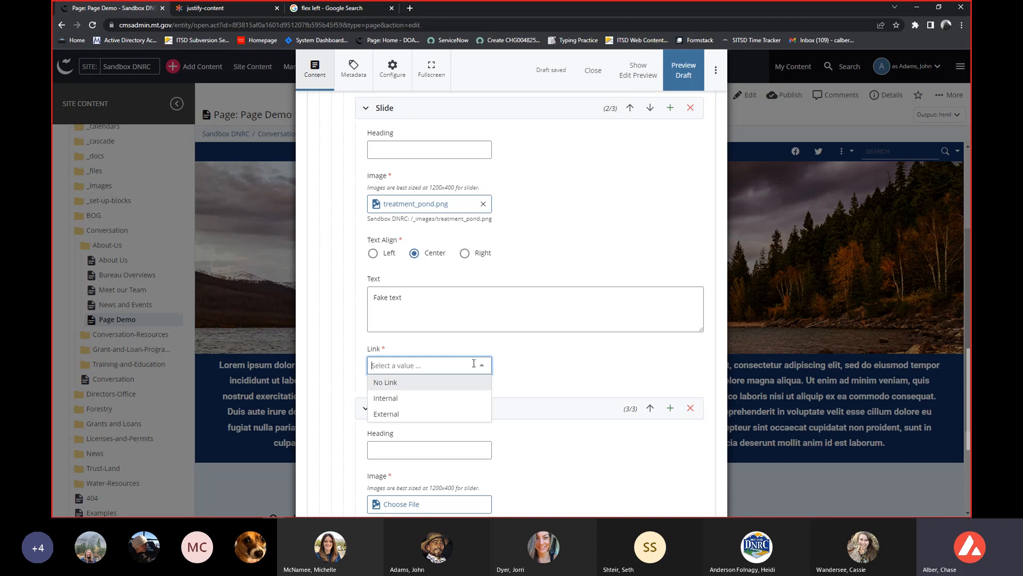
click(424, 415)
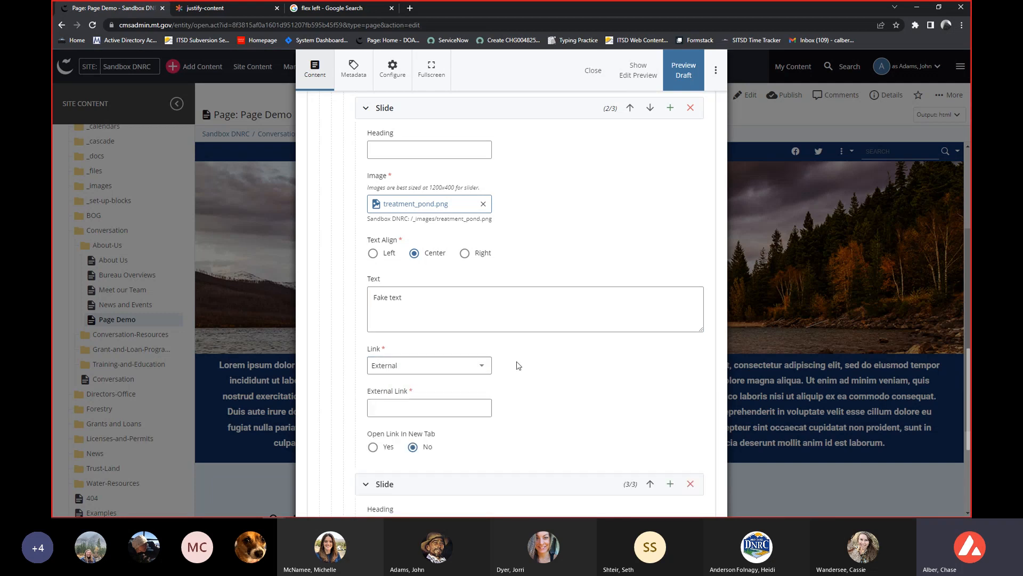
scroll(520, 366, down, 1)
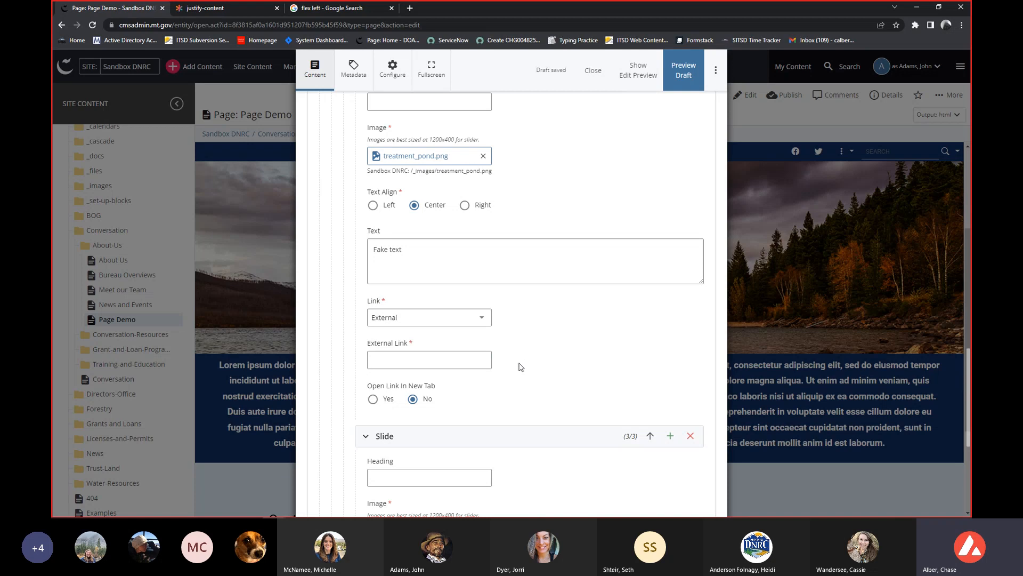
scroll(521, 367, down, 1)
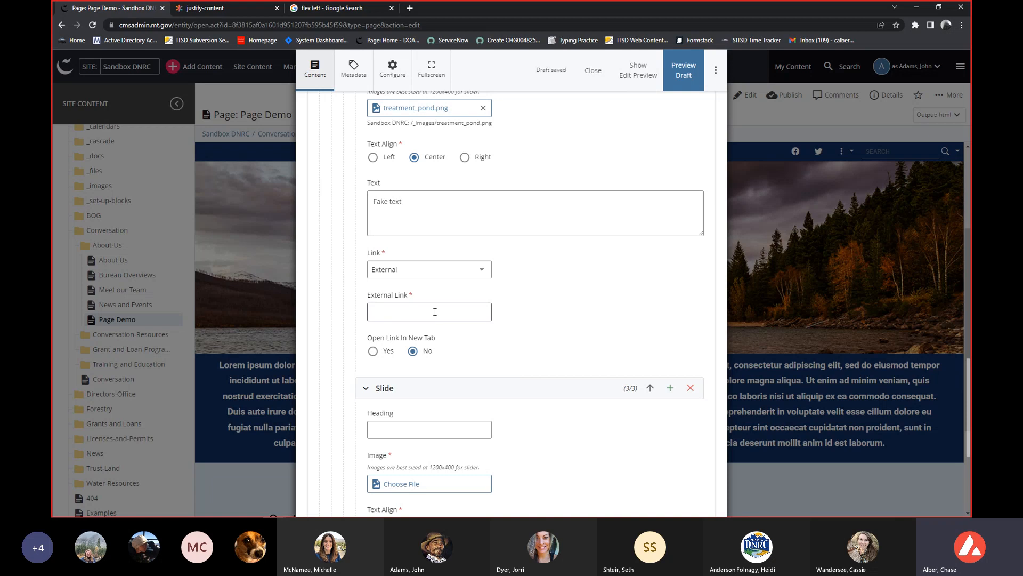
click(405, 317)
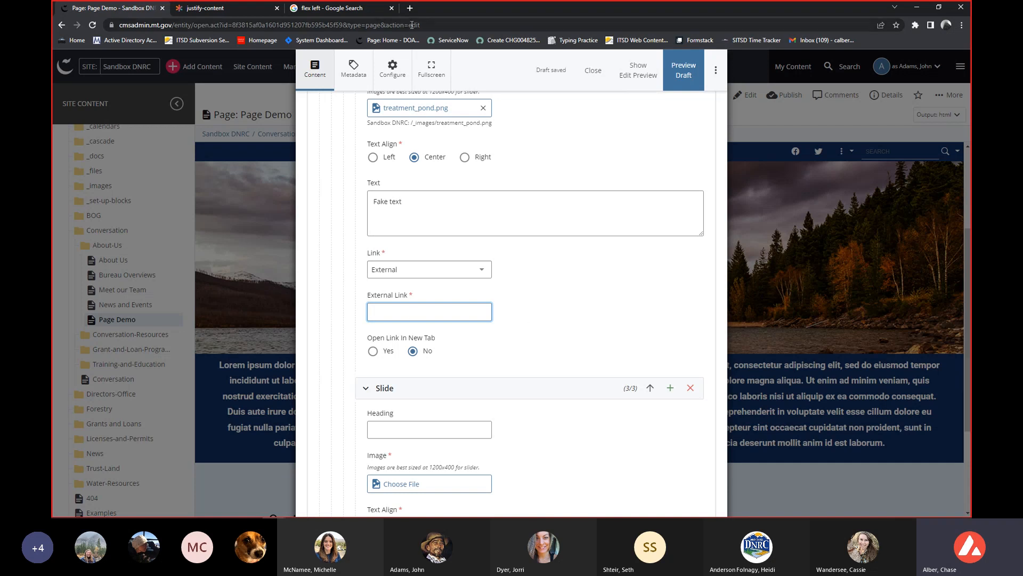
Open rules.mt.gov in a new browser tab and select the page's web address.
click(410, 9)
text(rules)
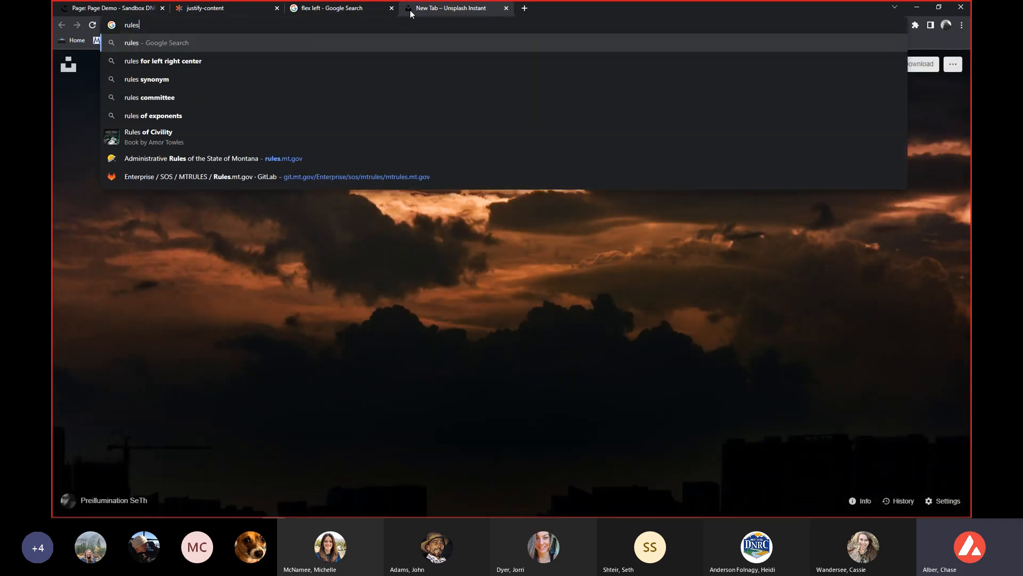
text(.mt.gov)
key(Return)
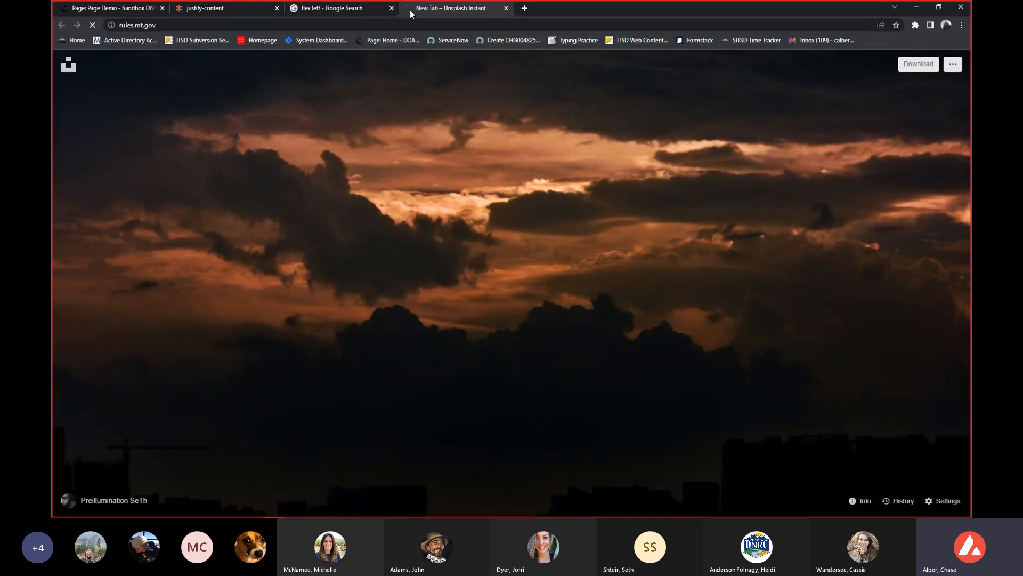
click(346, 22)
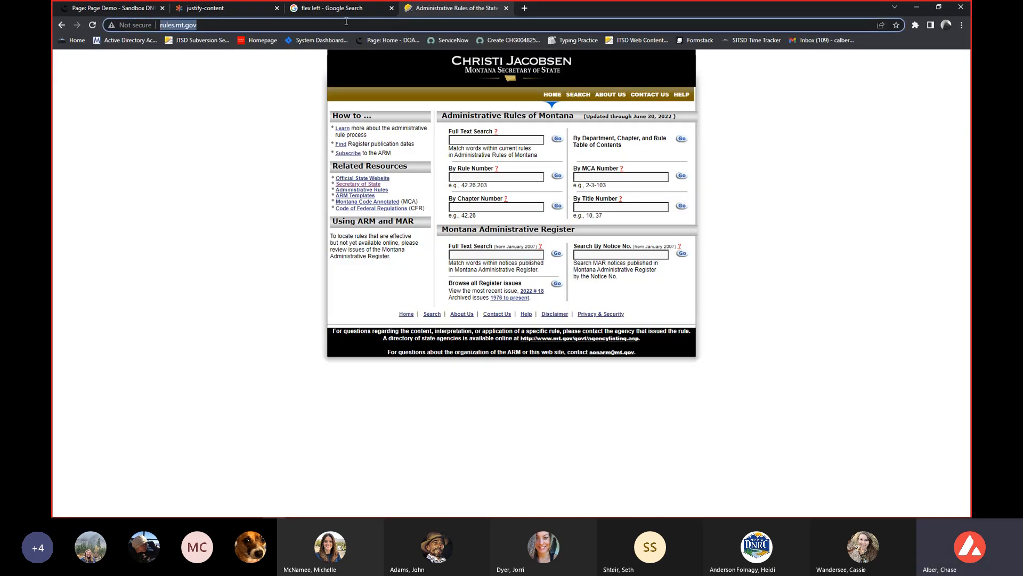
click(132, 11)
click(409, 8)
double_click(399, 22)
double_click(400, 22)
key(ctrl+c)
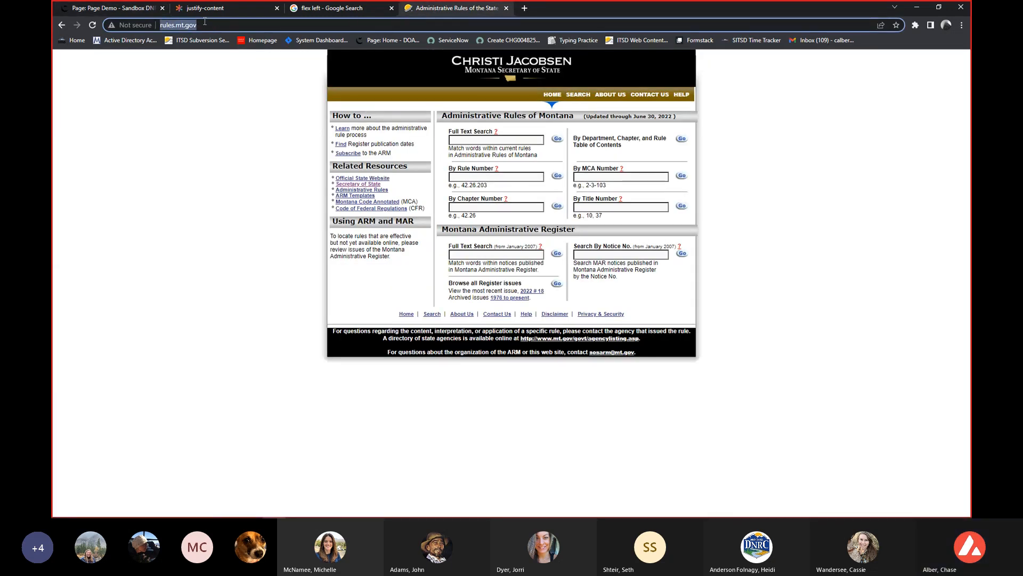
click(129, 10)
click(428, 308)
key(ctrl+v)
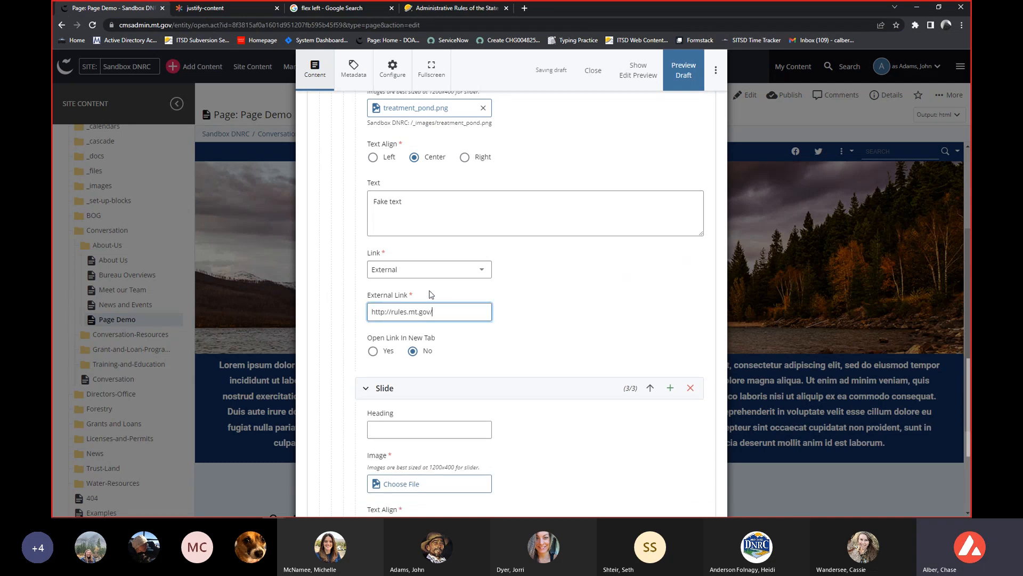
click(373, 350)
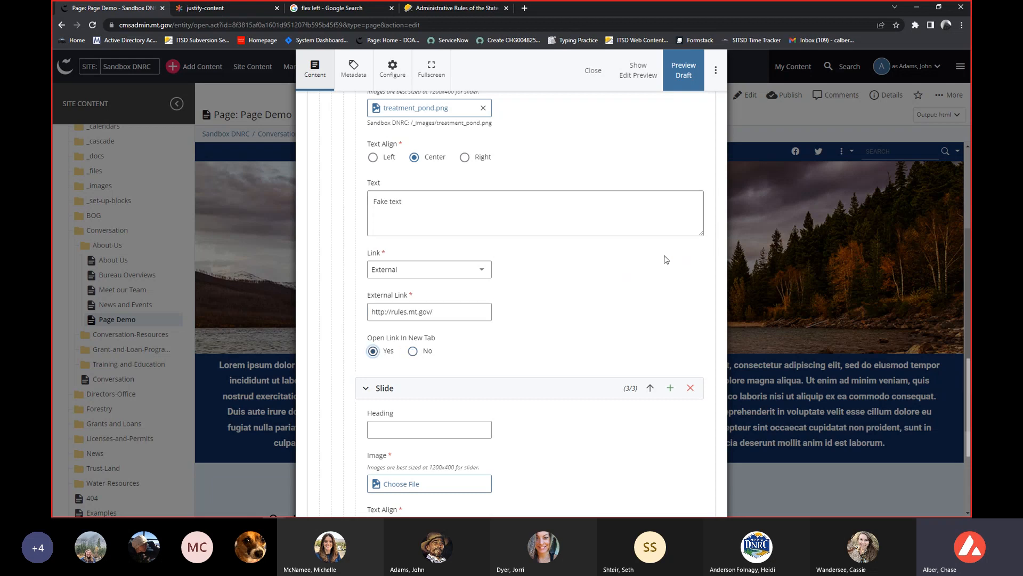
Set treatment_pond.png from the recent assets as the third slide's image.
scroll(665, 259, up, 2)
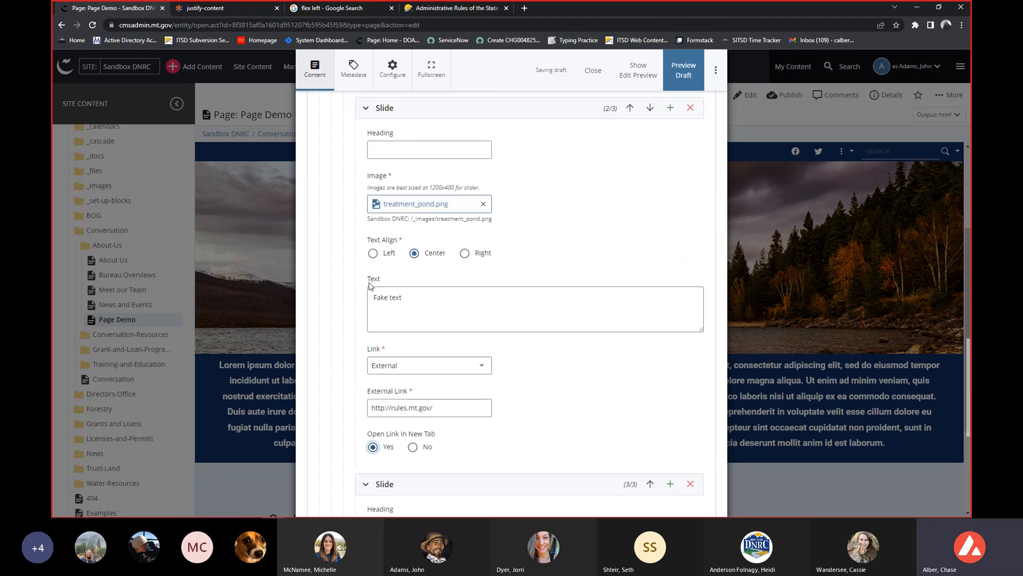
scroll(548, 266, down, 1)
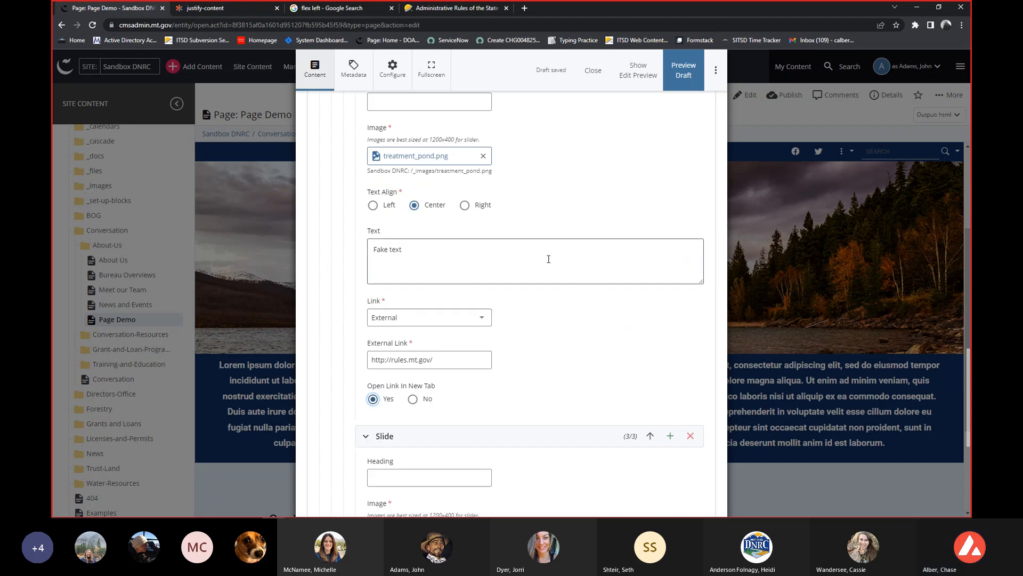
scroll(543, 269, down, 4)
scroll(539, 269, down, 1)
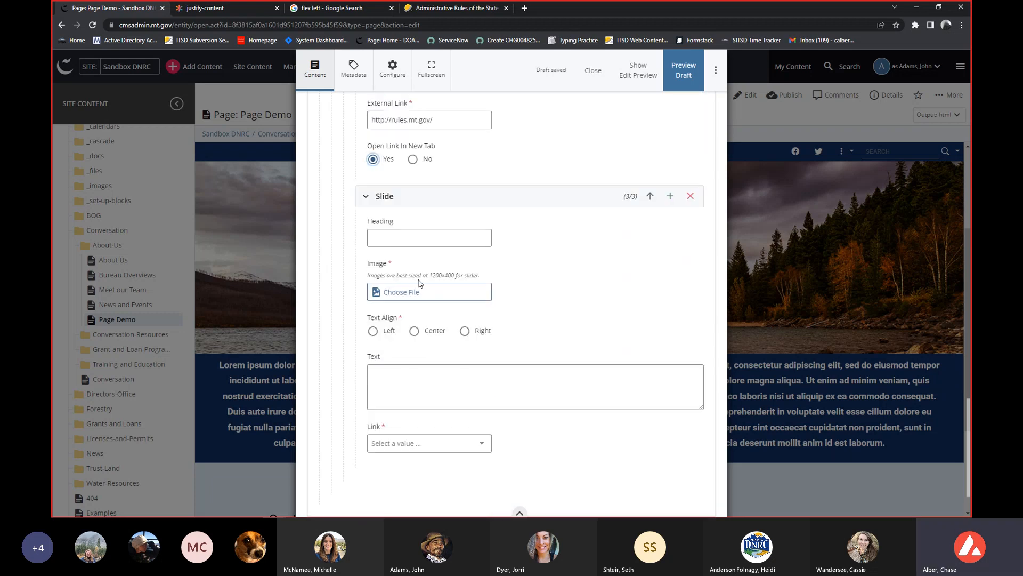
click(407, 292)
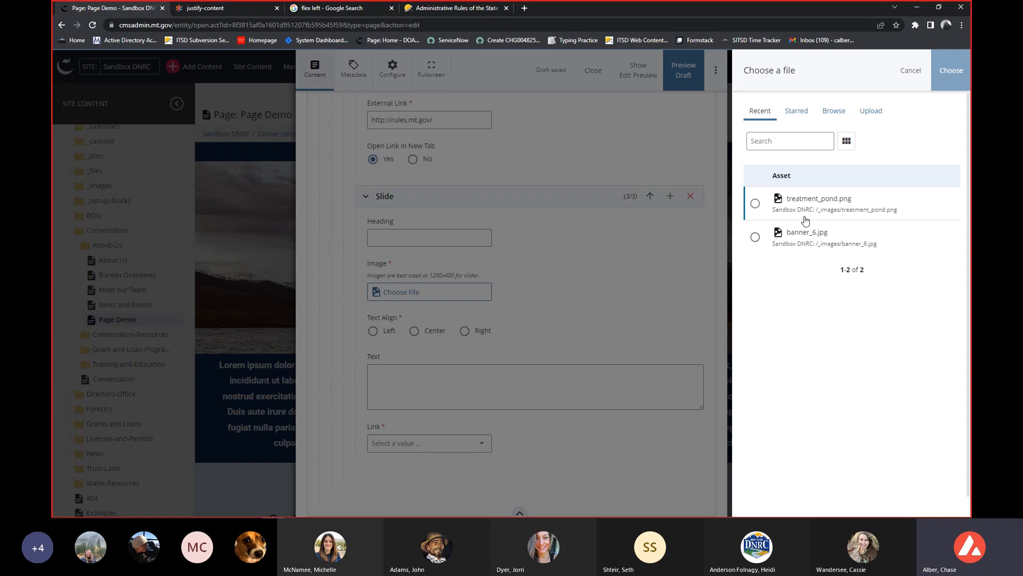
click(792, 209)
click(951, 70)
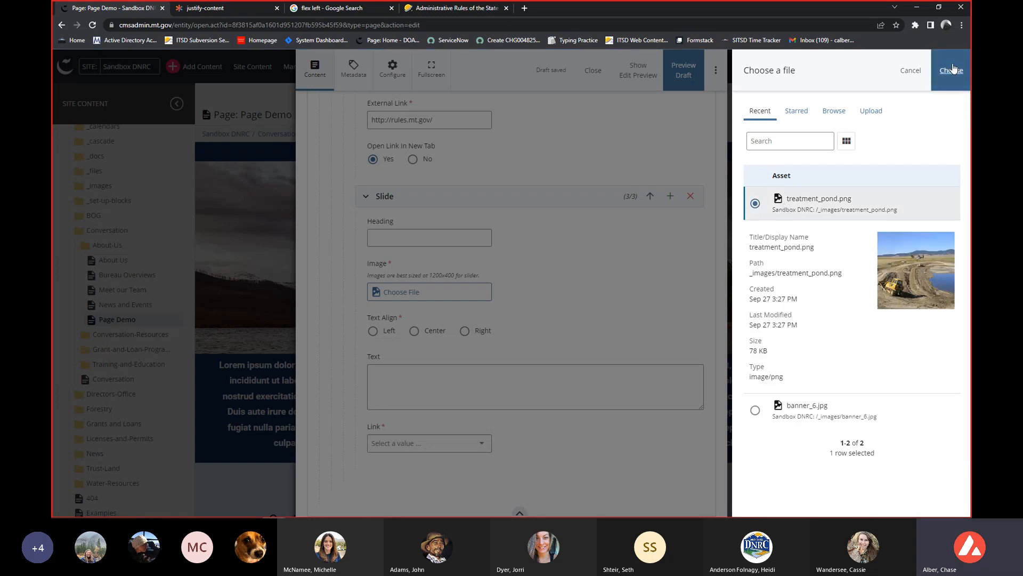
Set the third slide's text alignment to Center and enter "fake text" as its text.
click(415, 341)
click(432, 387)
text(fake text)
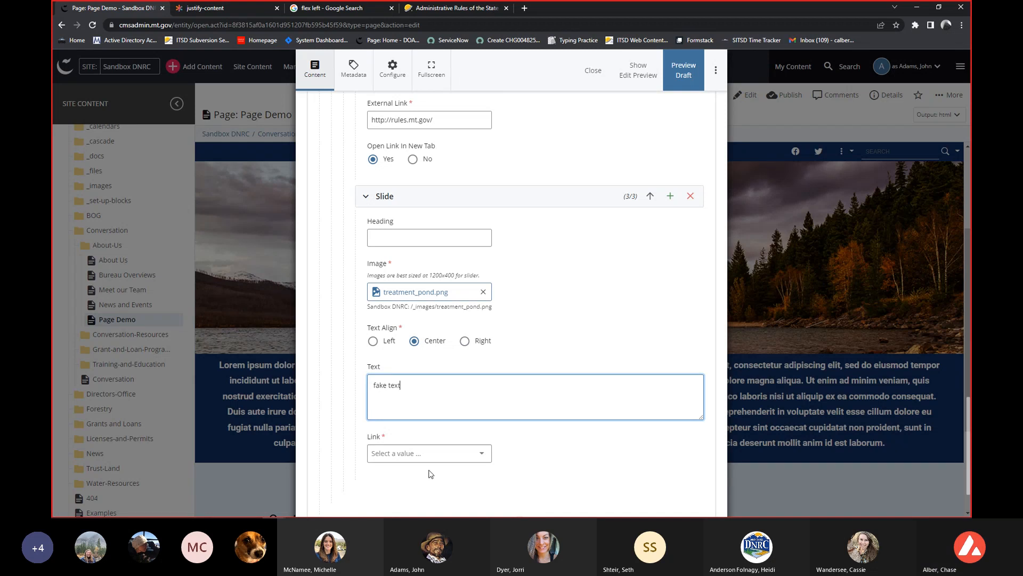
Set the third slide's link type to No Link.
click(426, 456)
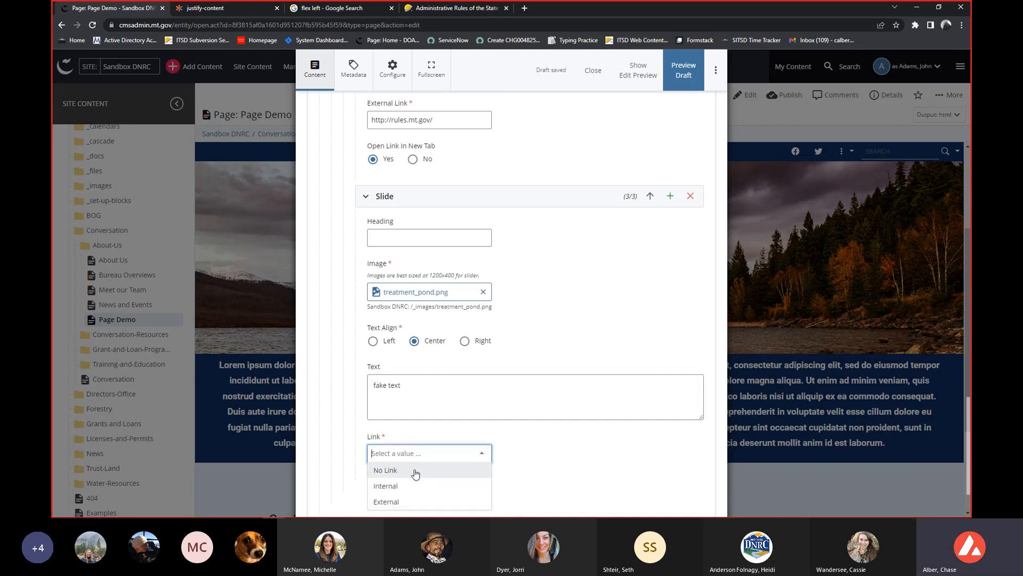
click(415, 471)
Review the second row's heading, background colors, container width and layout settings.
scroll(503, 435, up, 6)
scroll(504, 435, up, 6)
scroll(497, 435, up, 5)
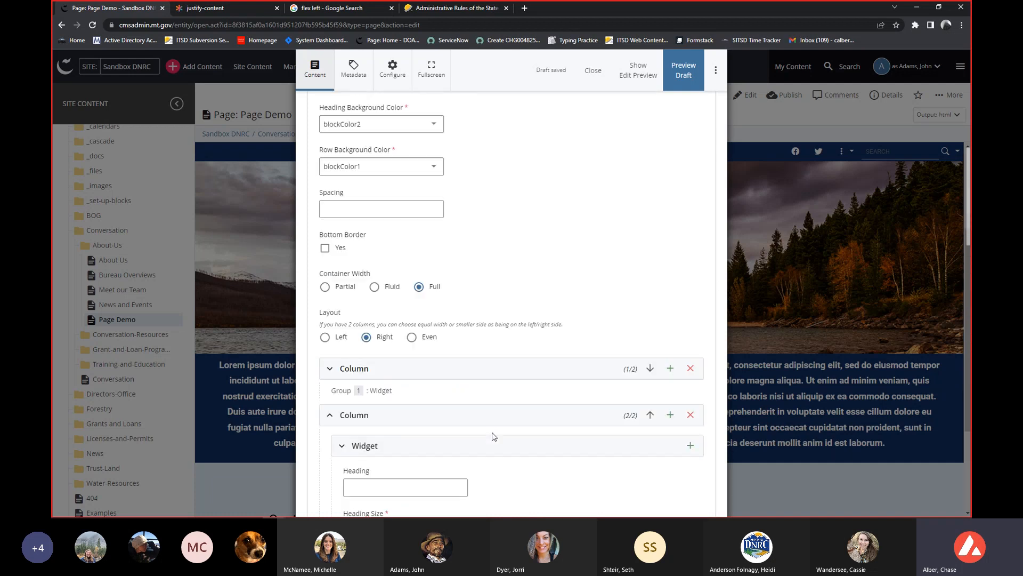
scroll(357, 222, up, 2)
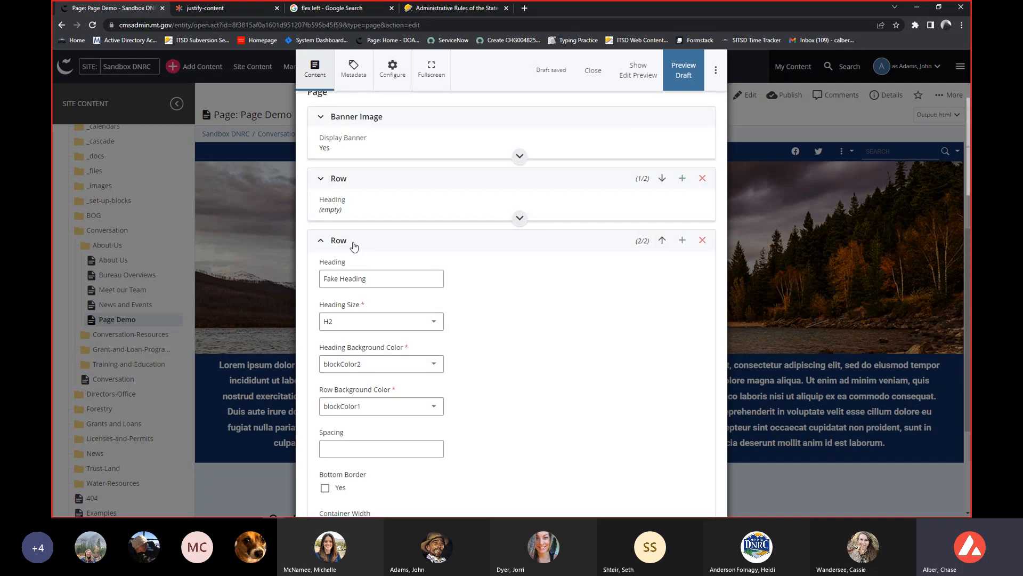
scroll(352, 248, down, 2)
scroll(348, 250, down, 1)
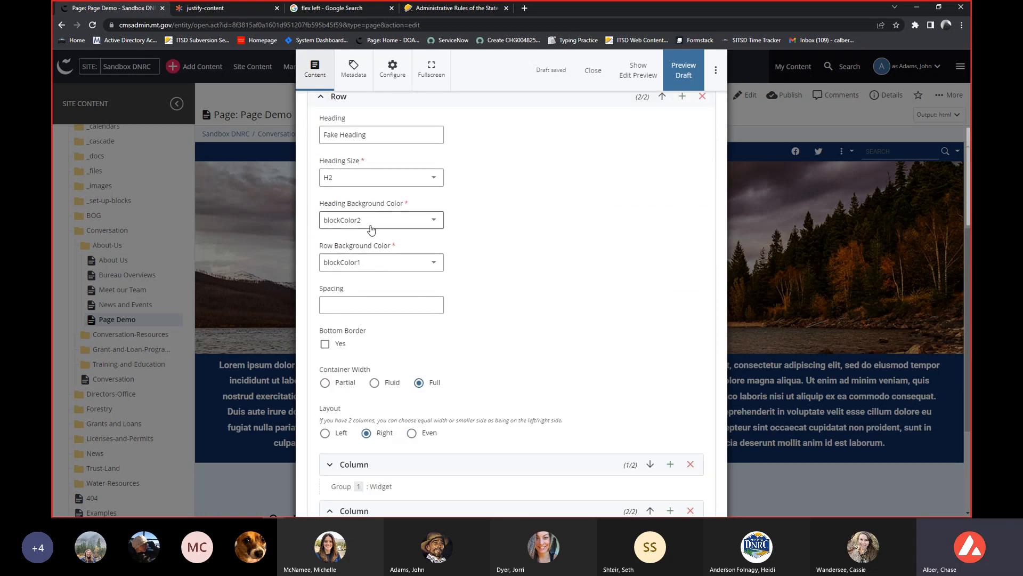
scroll(371, 229, up, 1)
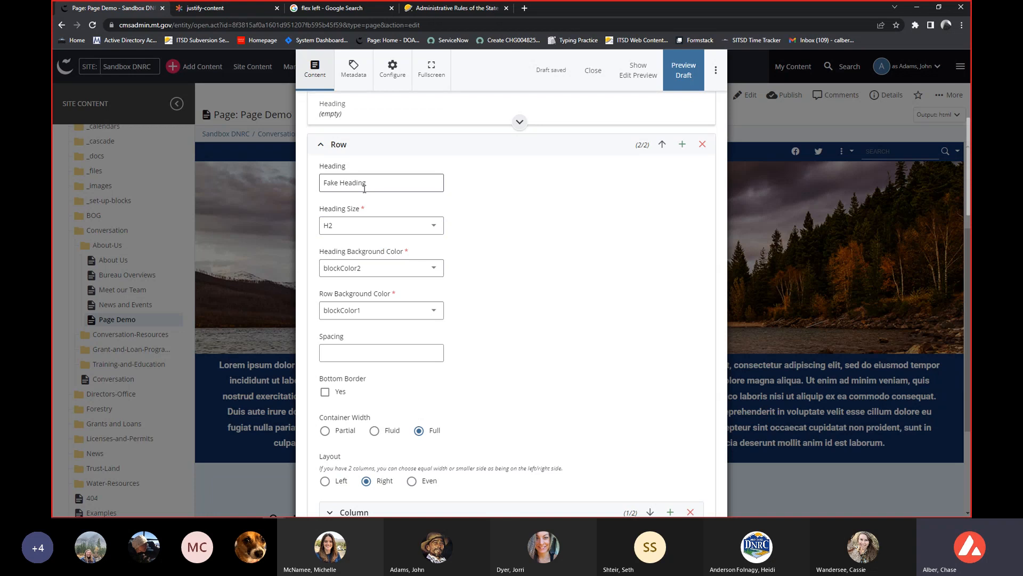
scroll(364, 189, down, 2)
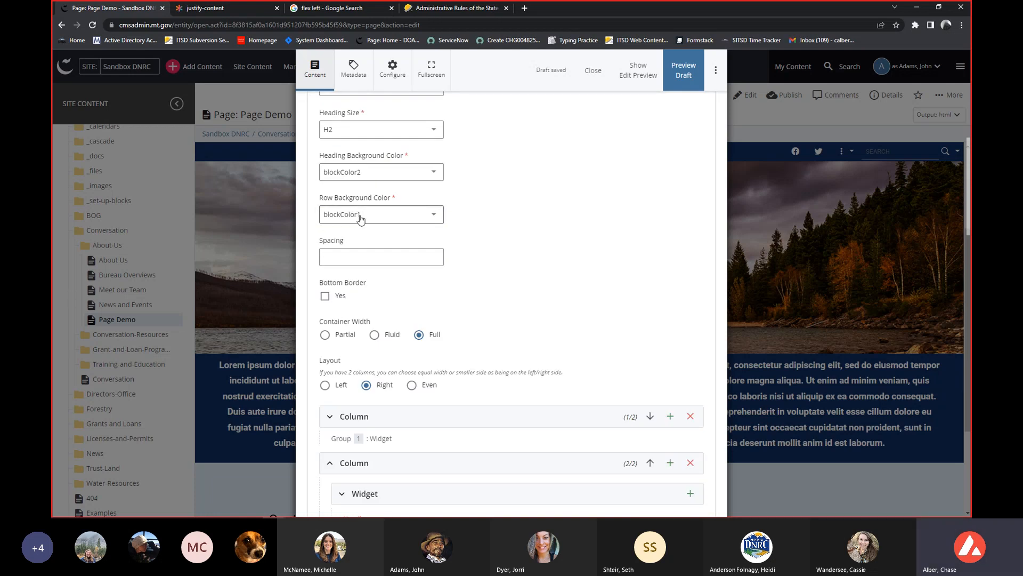
scroll(352, 226, down, 2)
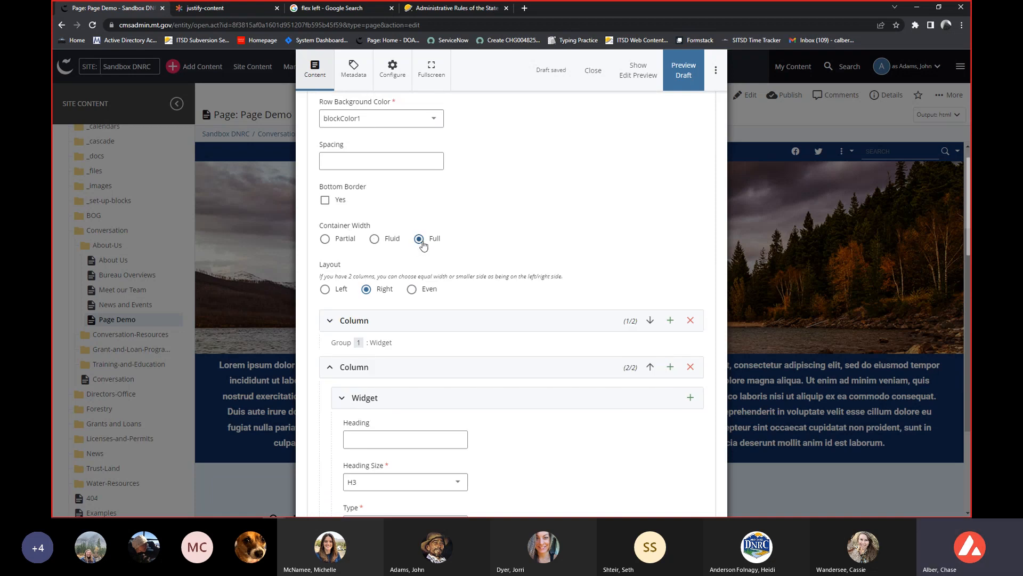
scroll(424, 245, down, 1)
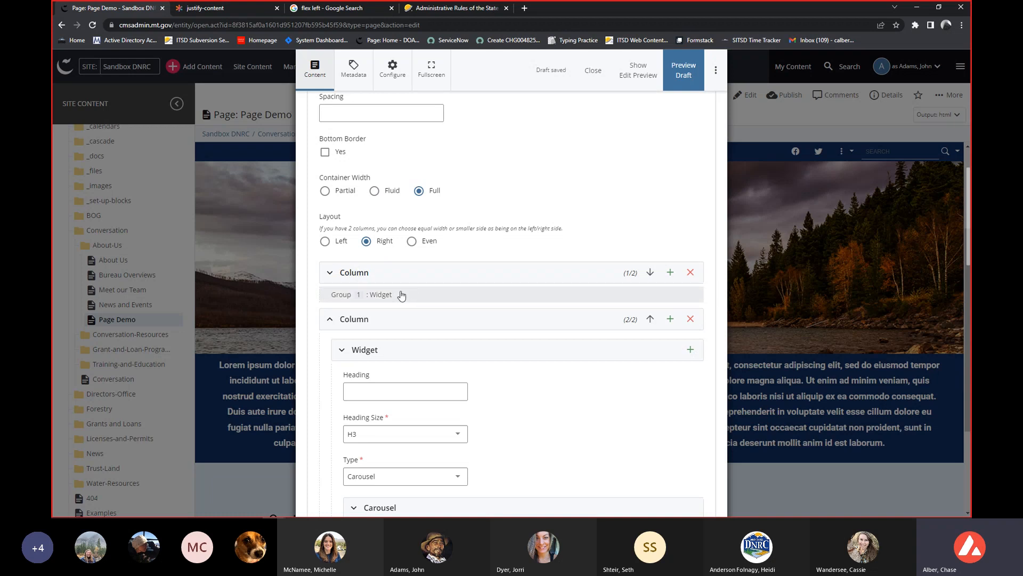
Review the second row's two columns and the carousel widget, checking each slide's image, text alignment, text and link settings.
scroll(400, 294, down, 2)
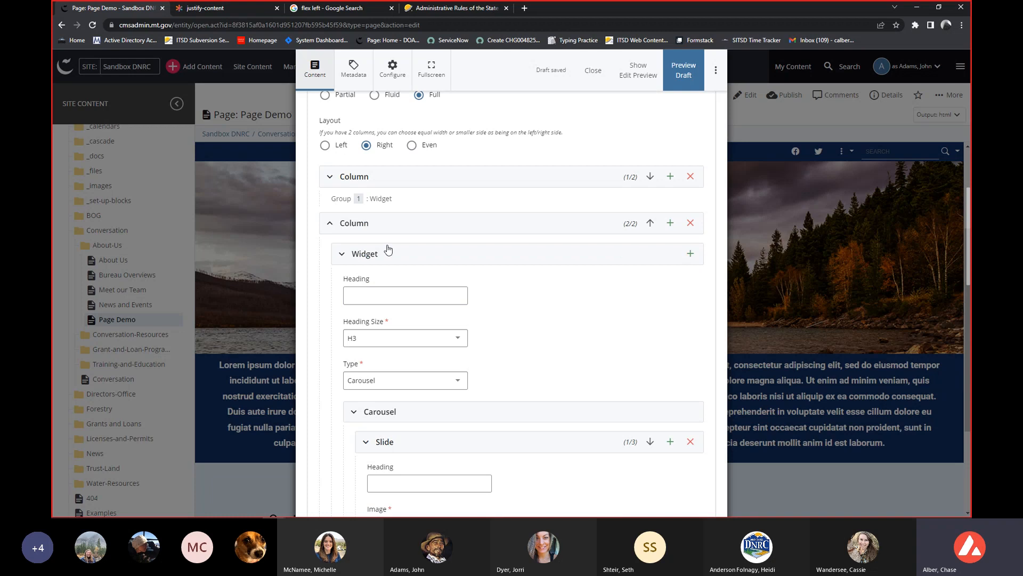
scroll(388, 251, up, 2)
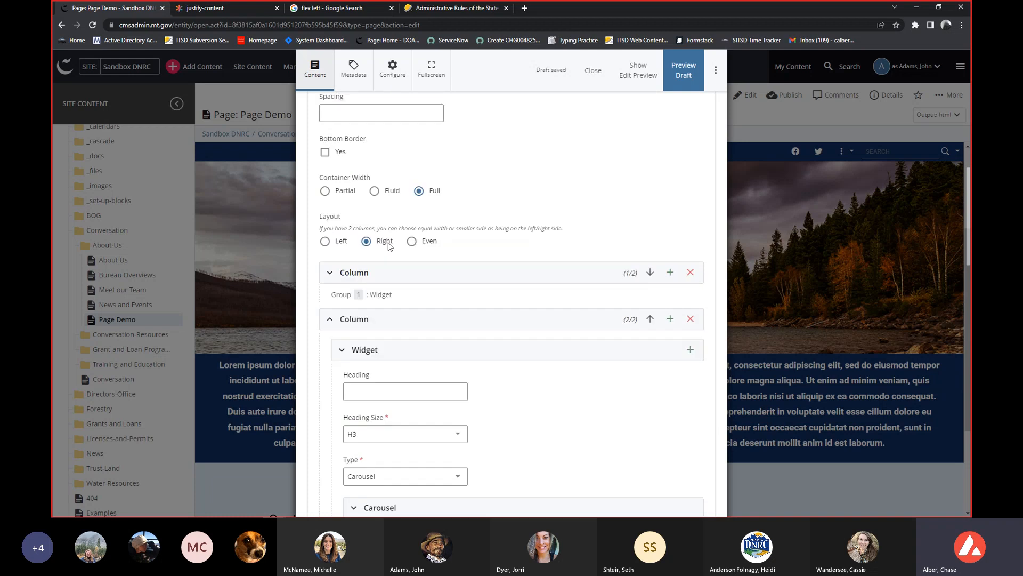
click(369, 273)
click(369, 272)
scroll(370, 272, down, 2)
scroll(408, 275, down, 3)
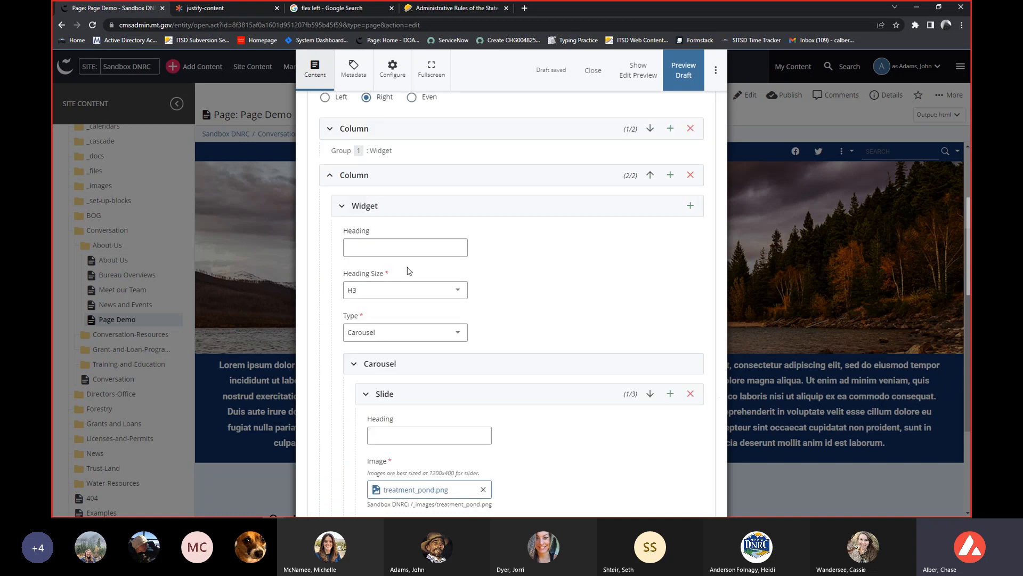
scroll(410, 283, down, 1)
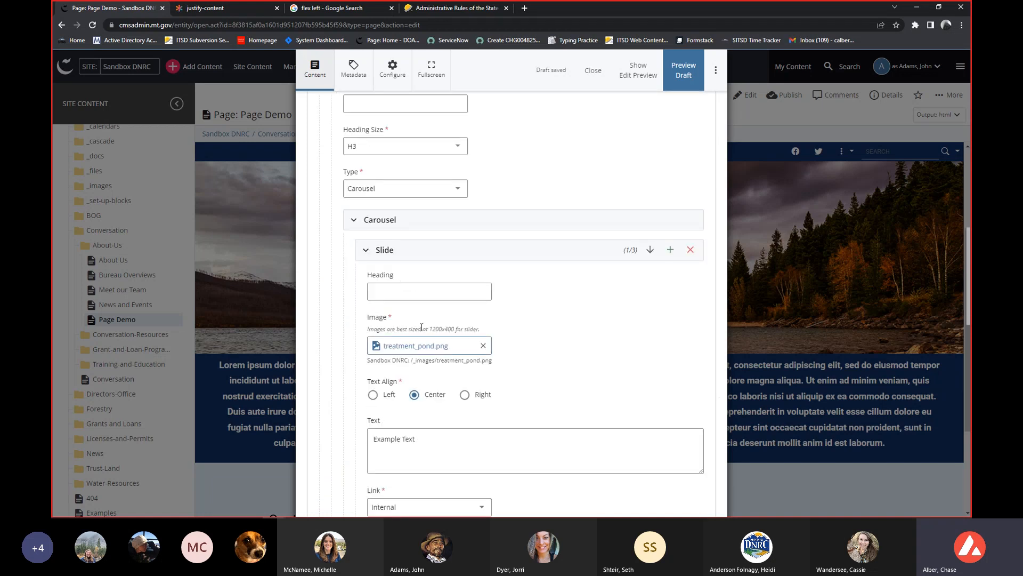
scroll(418, 285, down, 1)
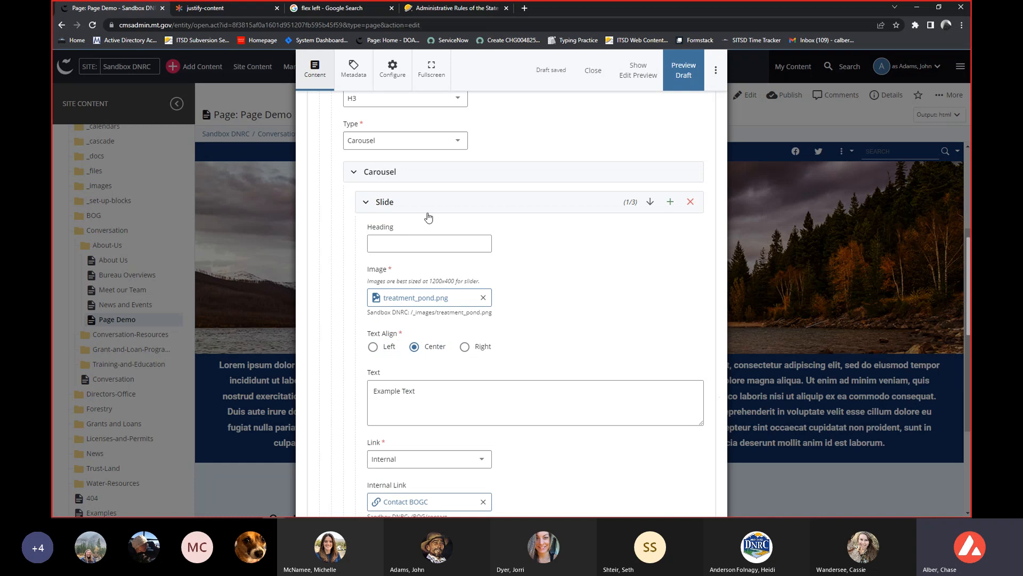
scroll(451, 233, down, 3)
scroll(406, 236, up, 2)
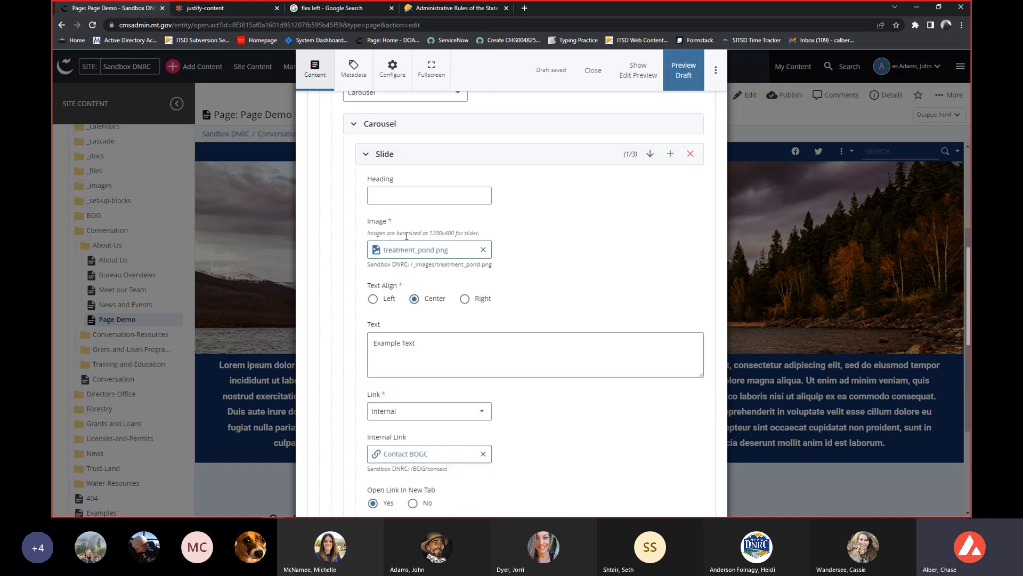
scroll(413, 249, down, 4)
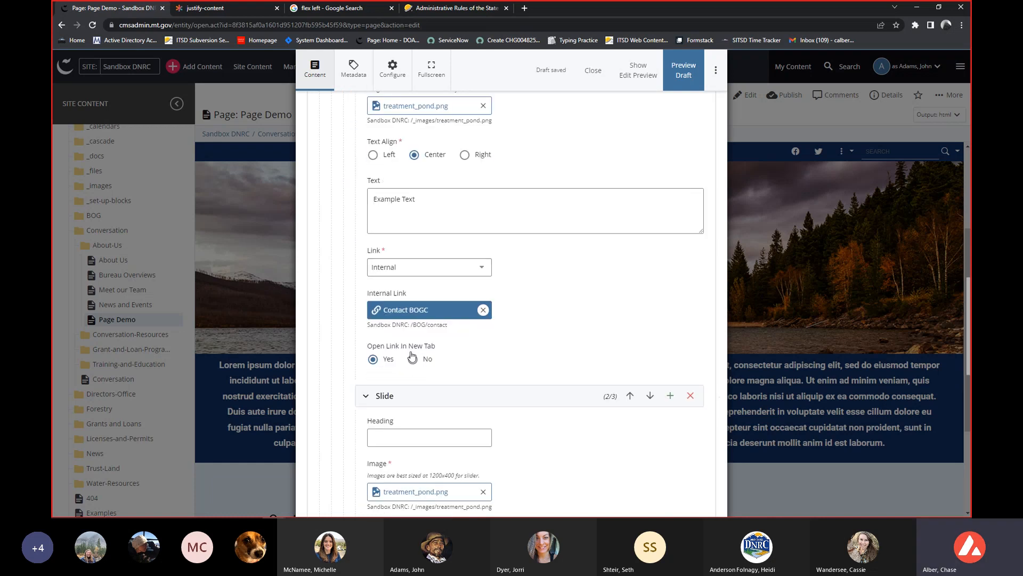
scroll(415, 362, down, 7)
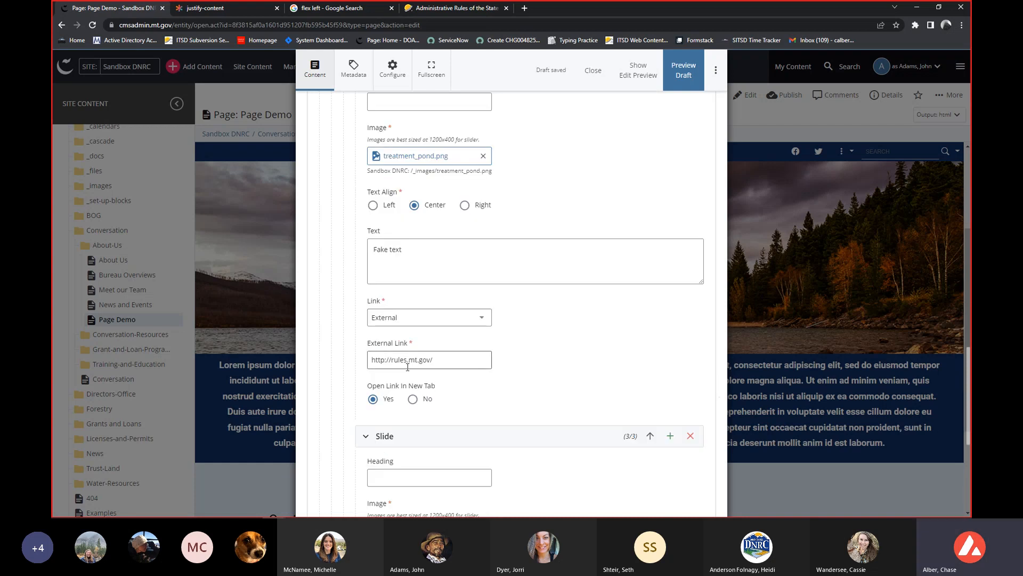
scroll(404, 371, down, 2)
scroll(403, 371, down, 2)
scroll(400, 384, up, 4)
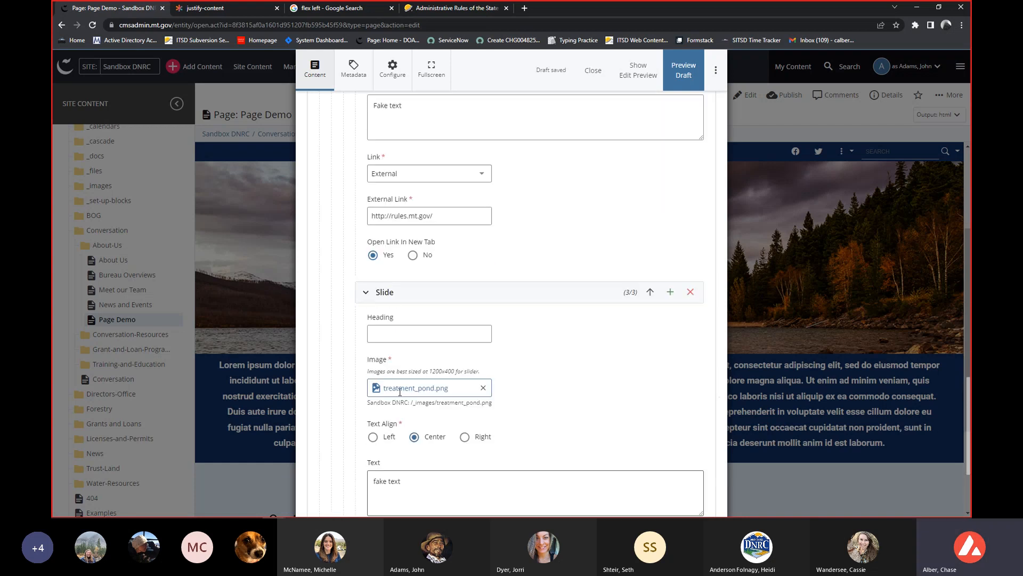
scroll(399, 392, down, 4)
scroll(392, 375, up, 11)
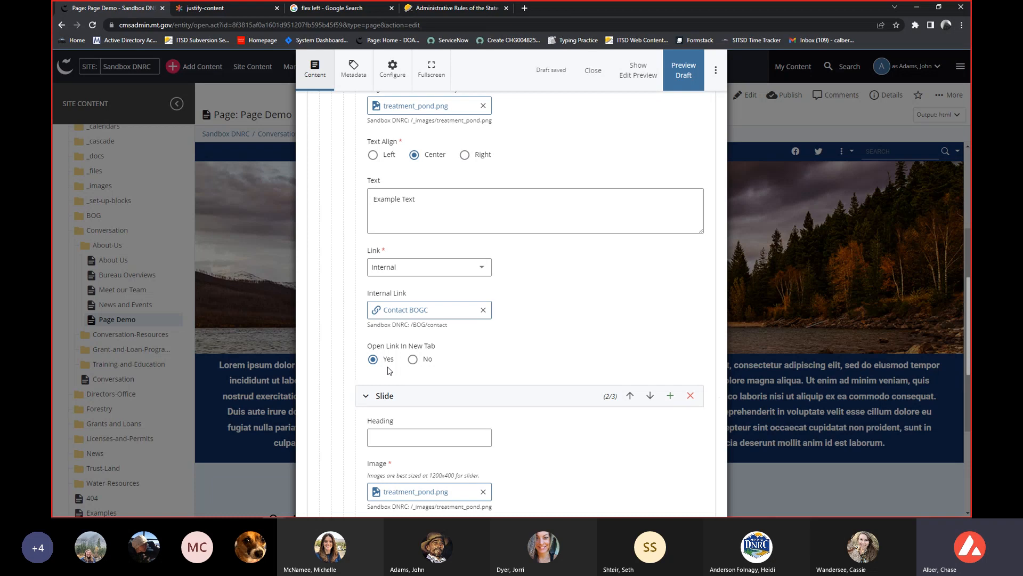
scroll(388, 371, up, 8)
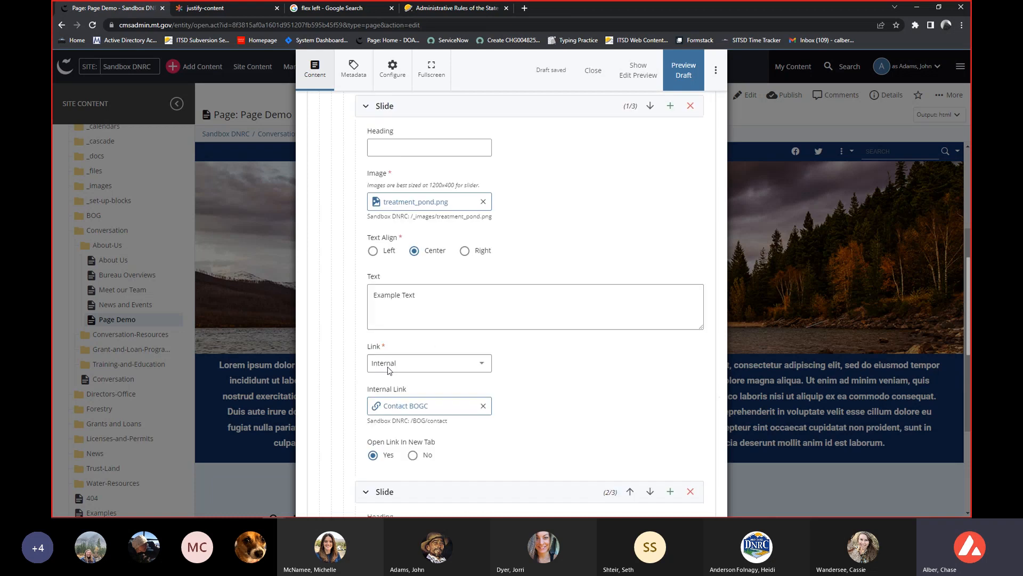
Submit the page draft with the guided content checks, finishing with the flagged misspellings left on Ignore.
click(716, 70)
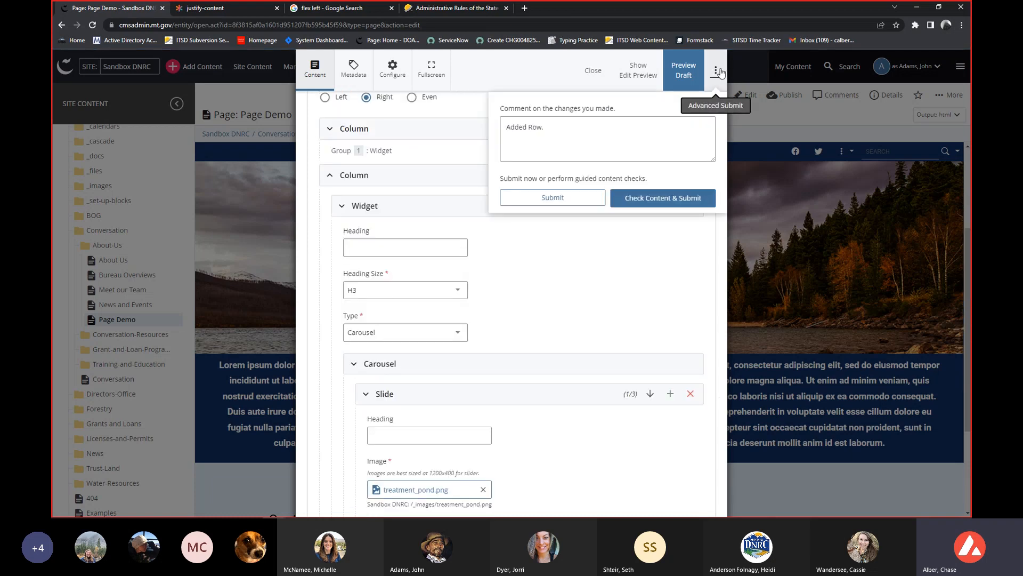
click(650, 198)
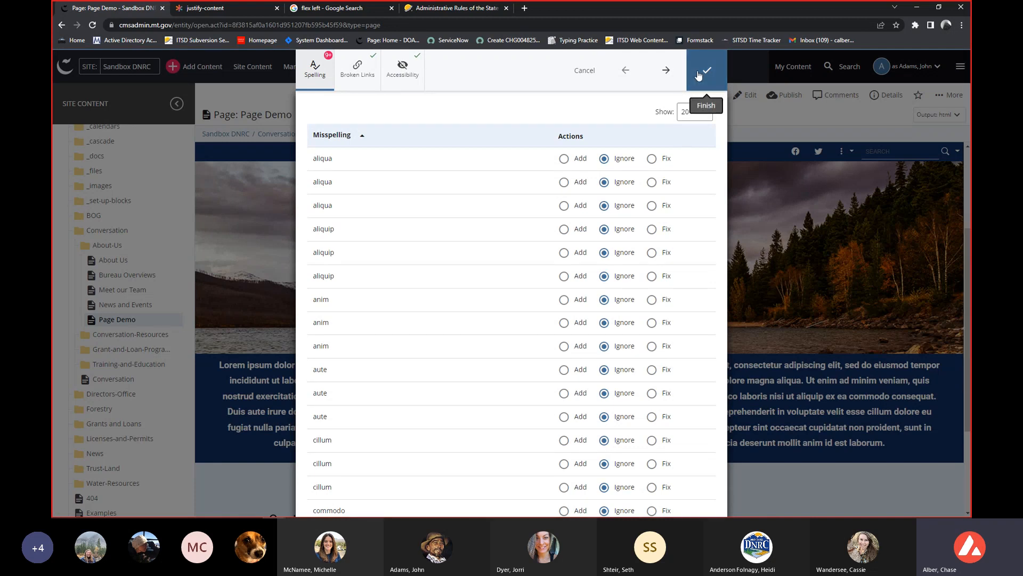
click(650, 89)
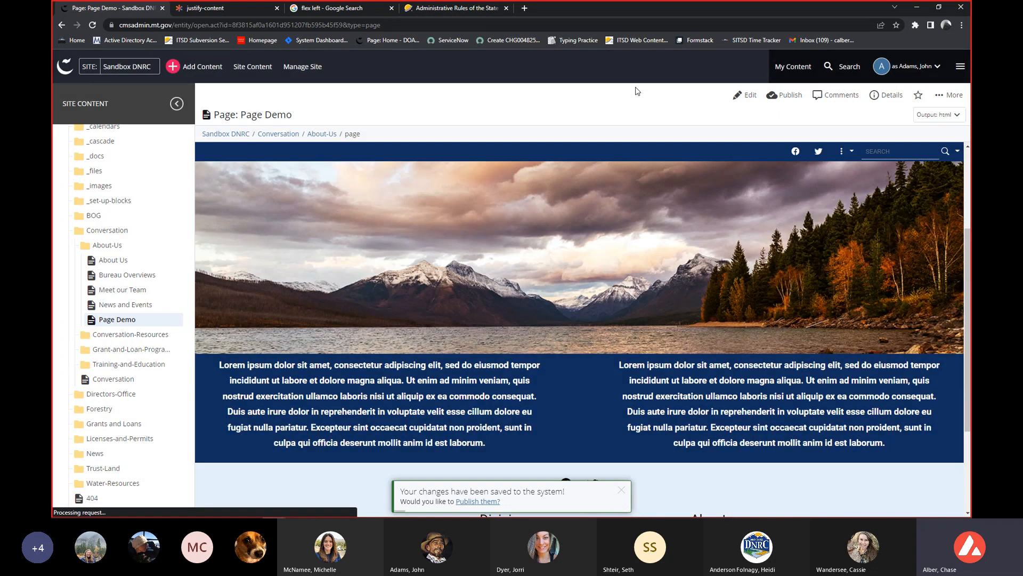
Reload the saved page and examine the new Fake Heading row with its text and carousel.
click(91, 26)
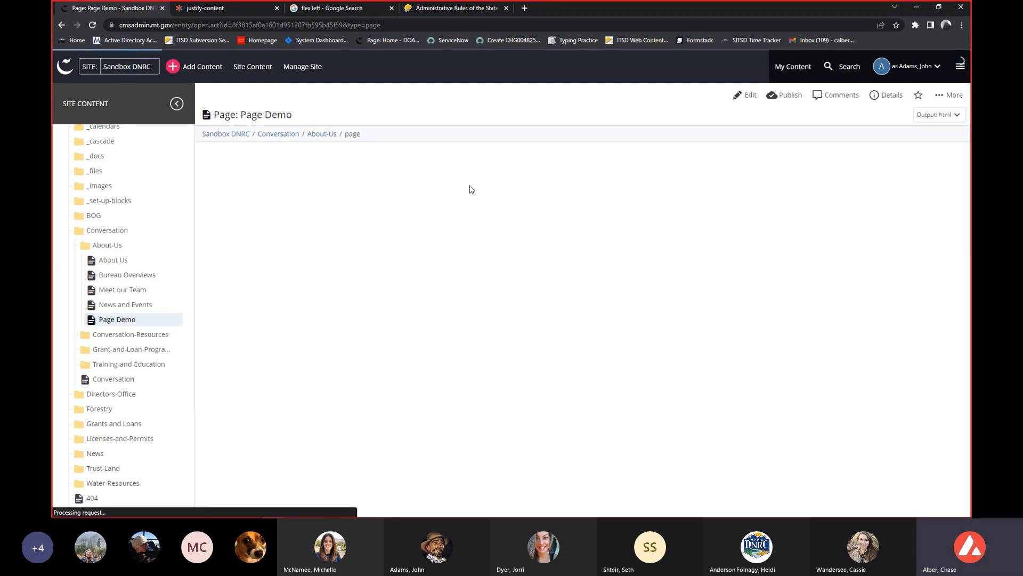
scroll(471, 189, down, 5)
scroll(469, 184, down, 5)
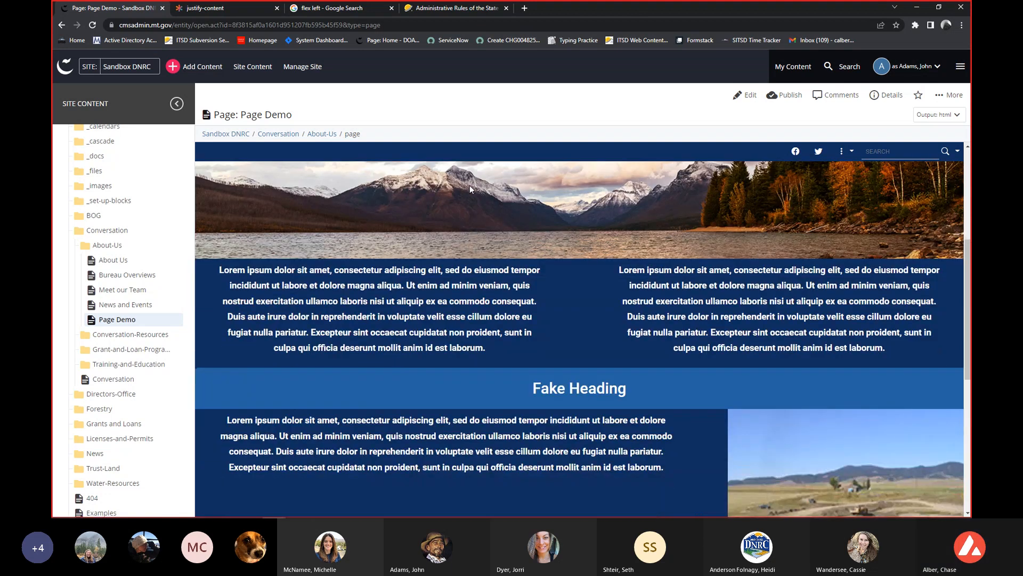
scroll(470, 185, up, 1)
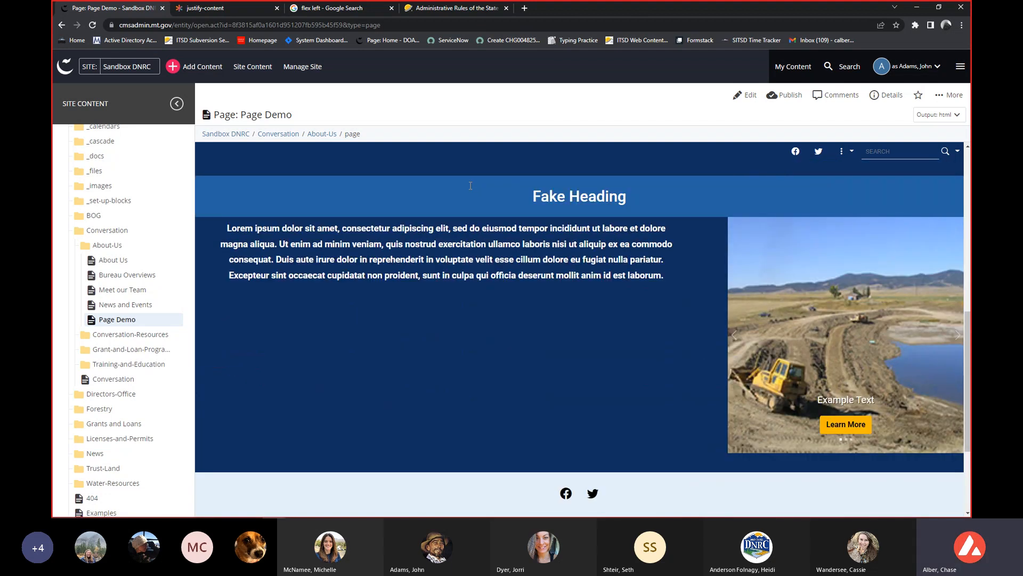
Open the page for editing, review the Fake Heading row's color, container width and layout settings, and close the editor.
click(746, 95)
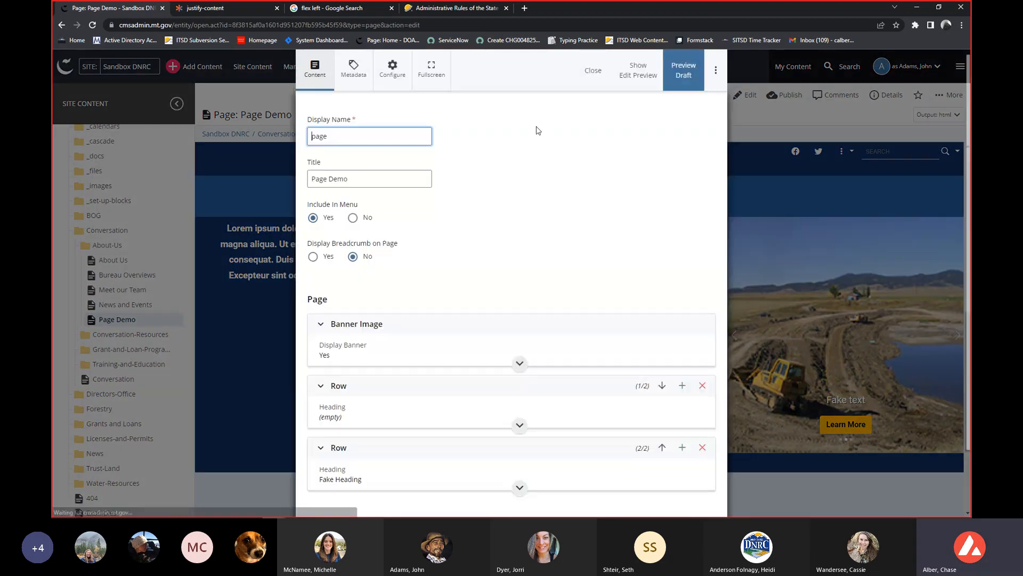
click(407, 459)
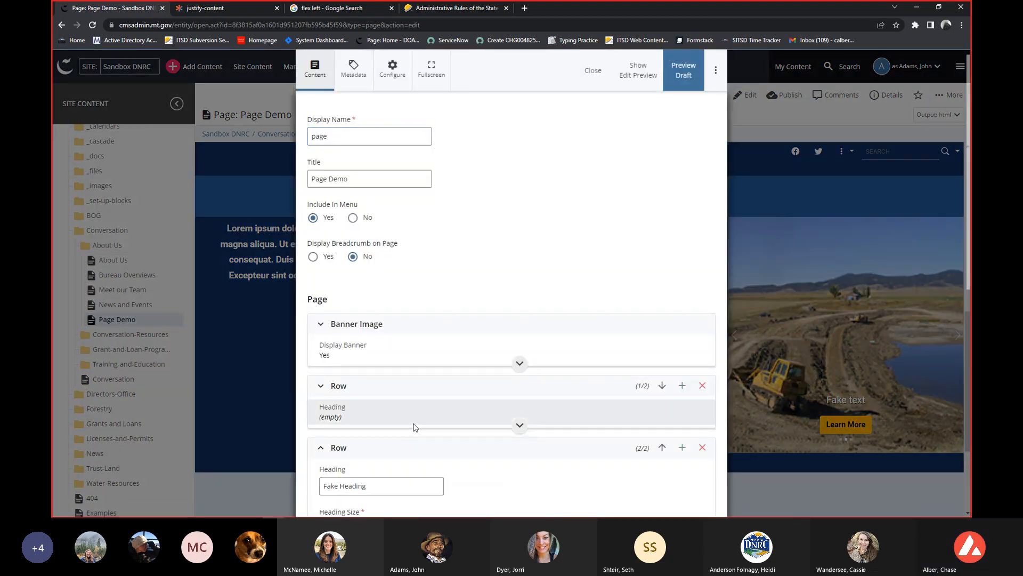
scroll(414, 427, down, 3)
scroll(414, 426, down, 3)
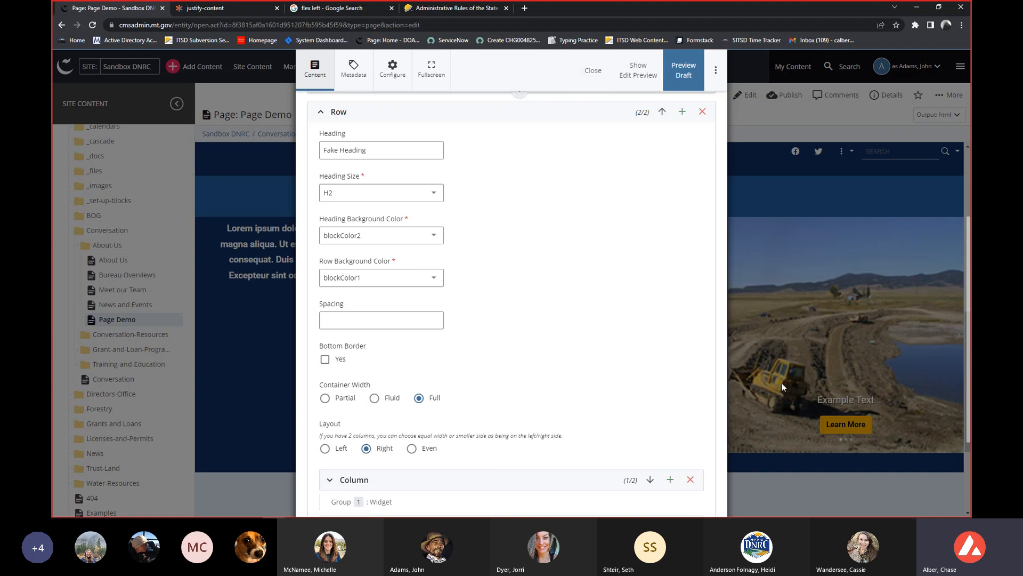
click(592, 73)
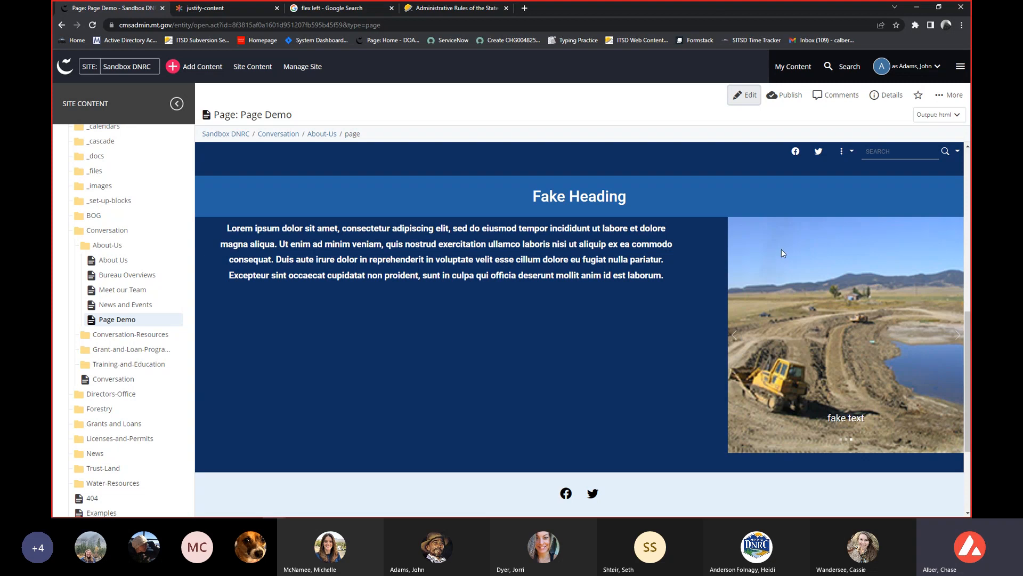
Cycle through the carousel's slides in both directions and follow the Example Text slide's Learn More link to view its target page.
click(733, 338)
click(733, 338)
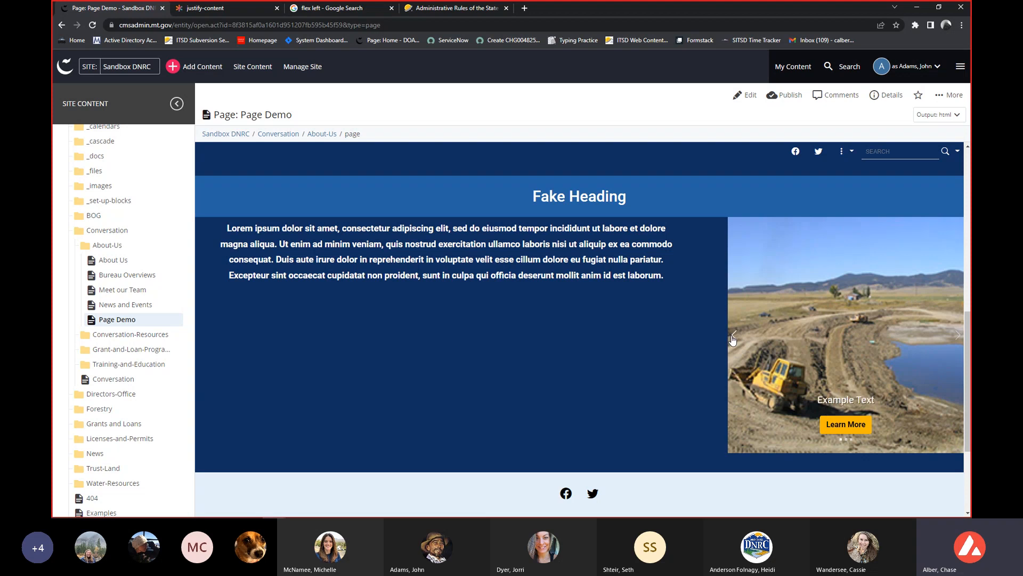
click(733, 339)
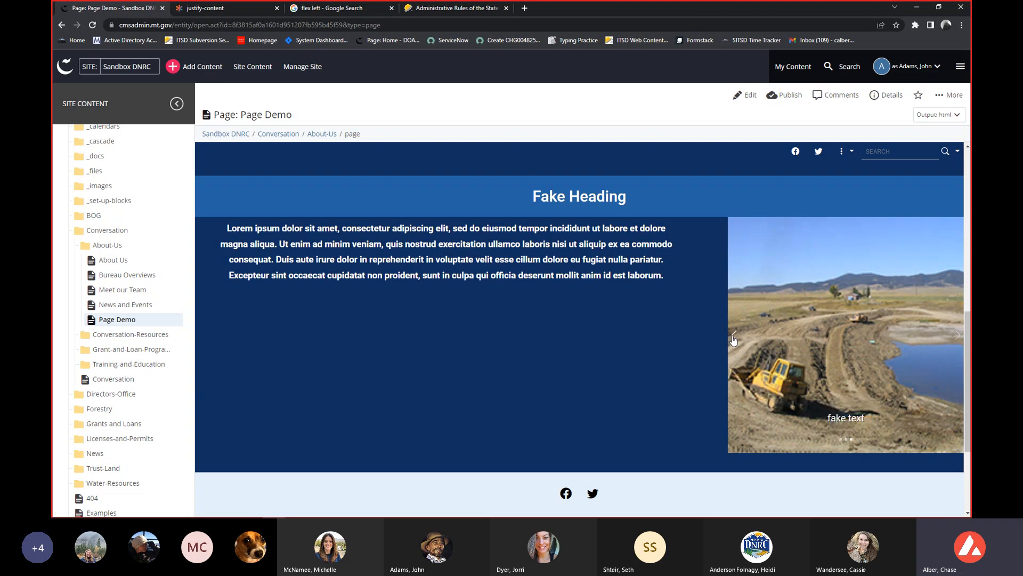
click(958, 339)
click(958, 338)
click(957, 339)
click(736, 340)
click(731, 340)
click(736, 336)
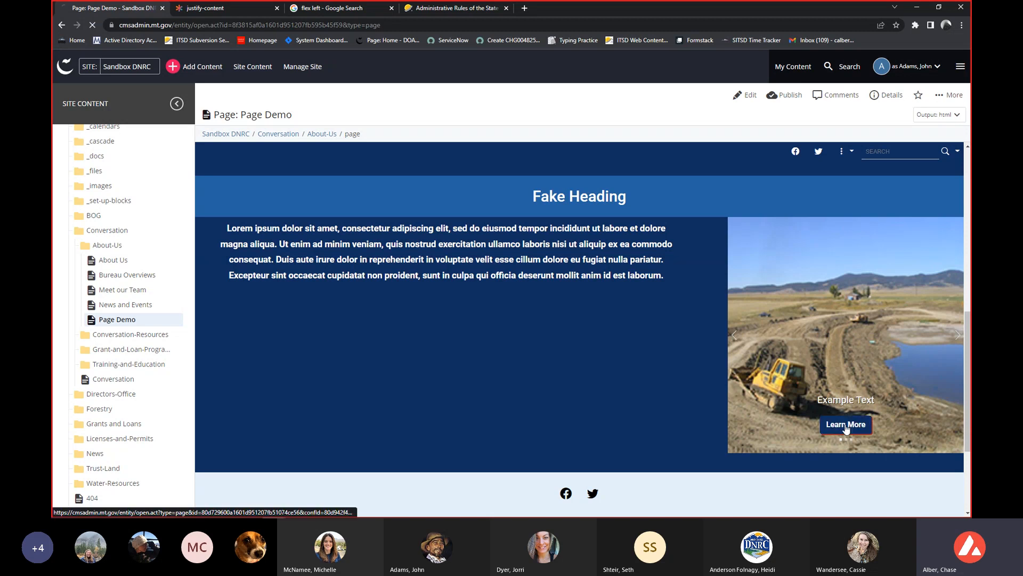
click(846, 424)
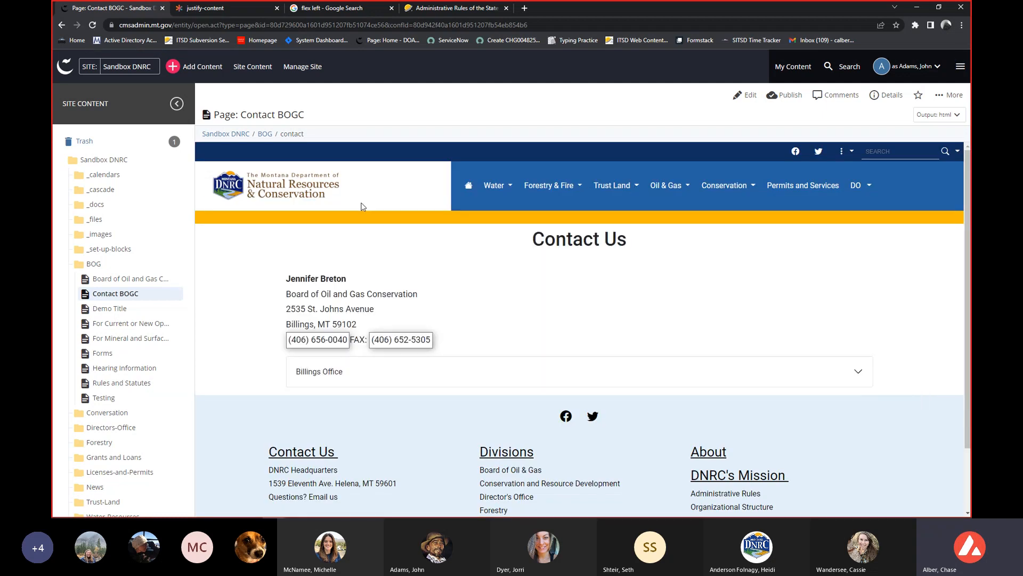
scroll(381, 285, down, 1)
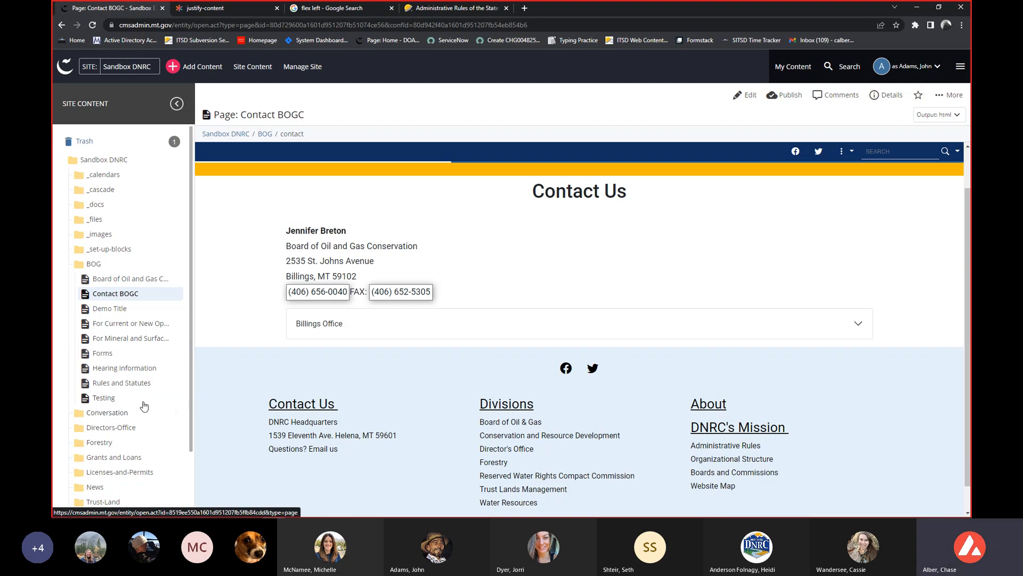
Return to the Page Demo page in the Conversation site's About-Us folder.
scroll(146, 402, down, 2)
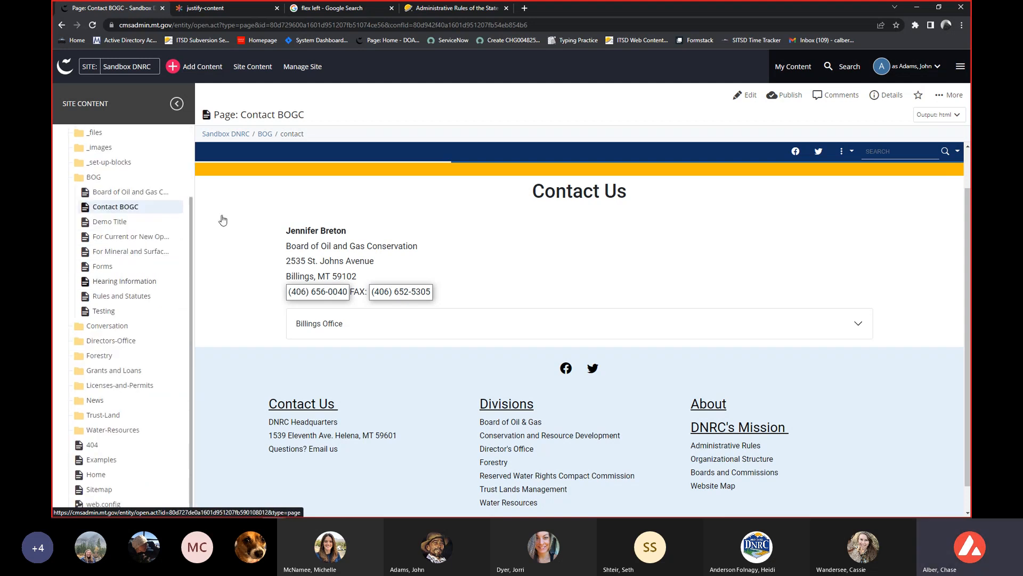
drag(312, 134, 288, 133)
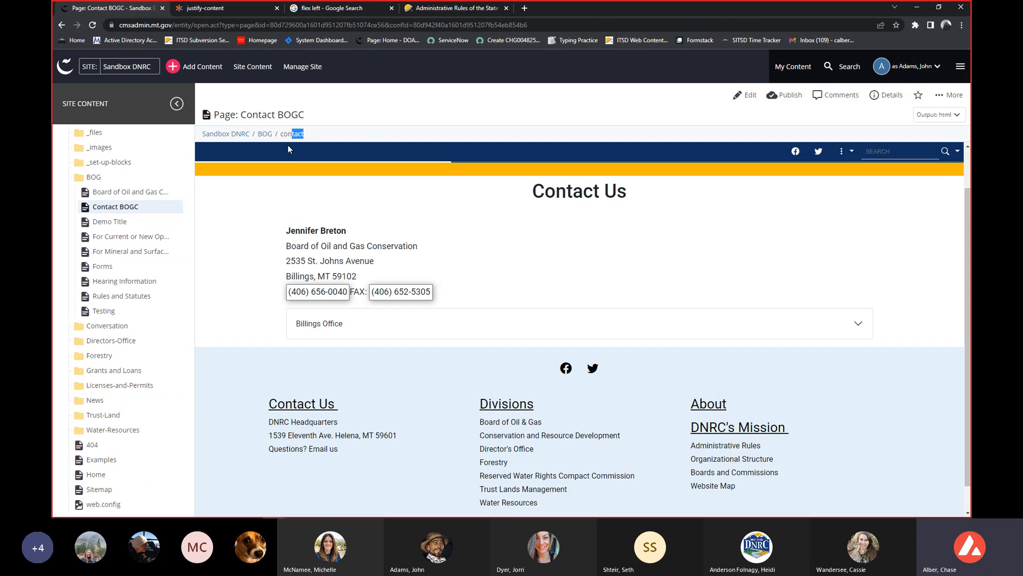
click(121, 326)
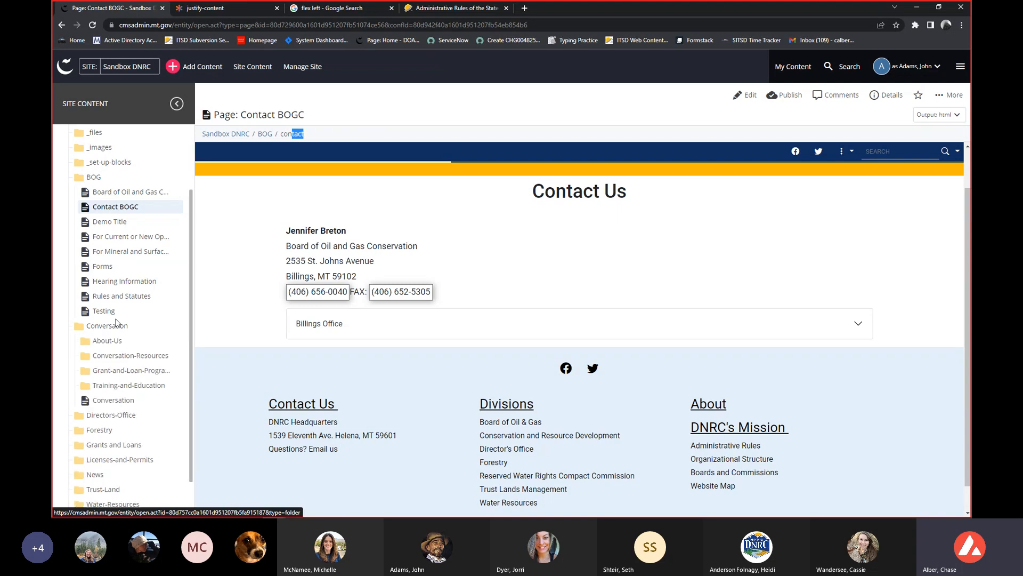
scroll(120, 332, down, 1)
click(133, 293)
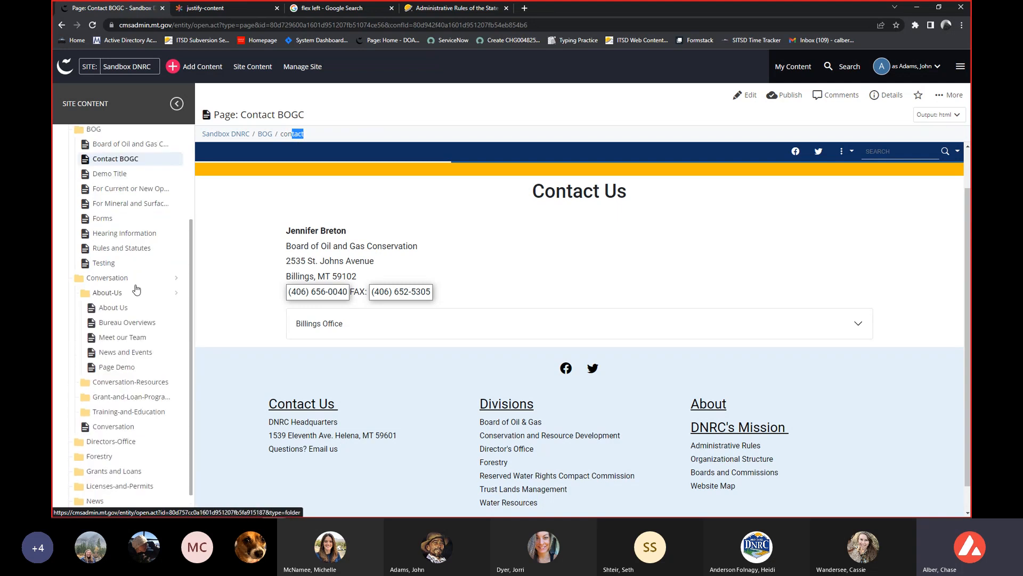
click(128, 371)
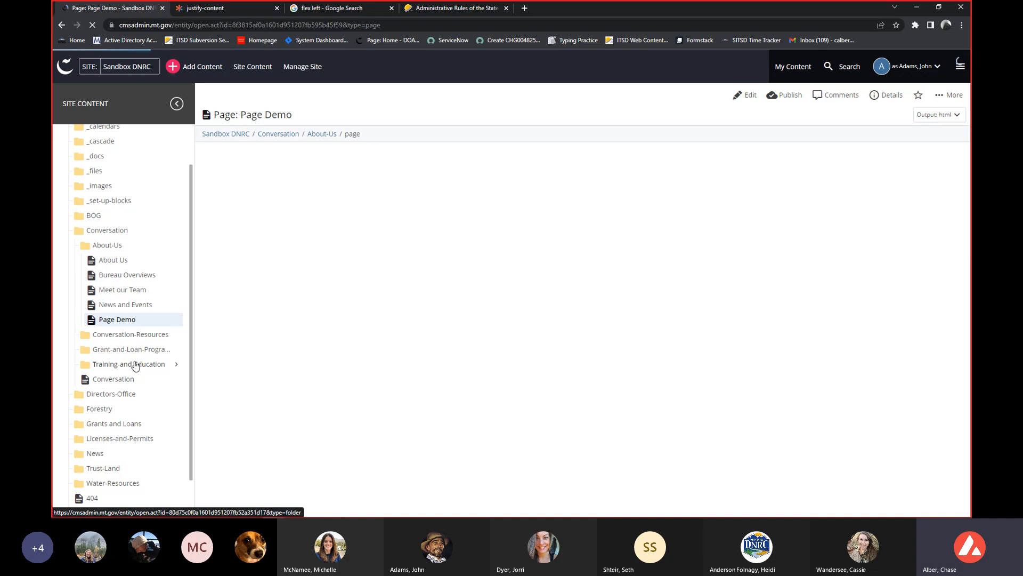
Examine the page from the banner through the two-column row to the Fake Heading row and its carousel.
scroll(562, 405, down, 5)
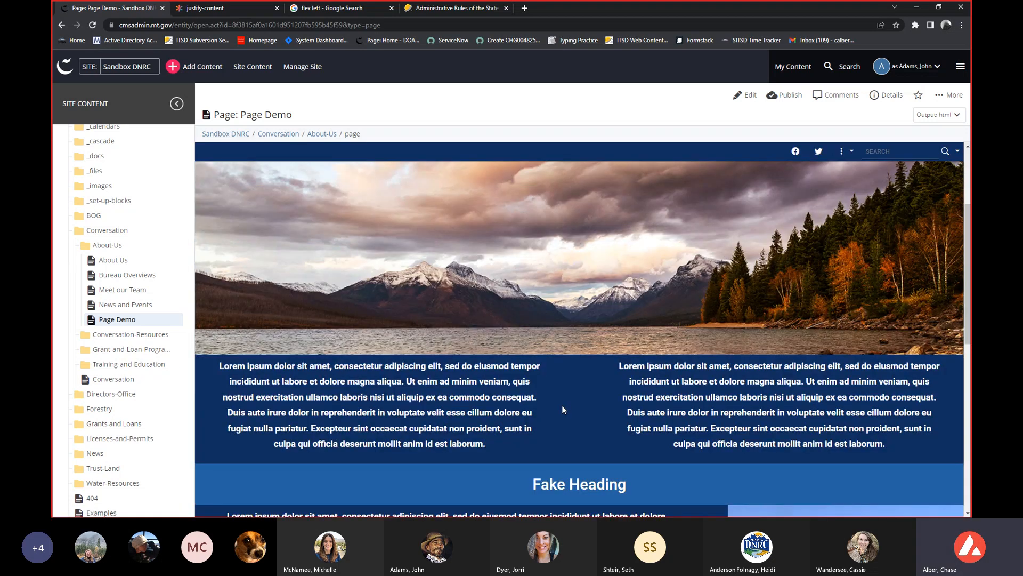
scroll(555, 415, down, 2)
scroll(562, 405, down, 1)
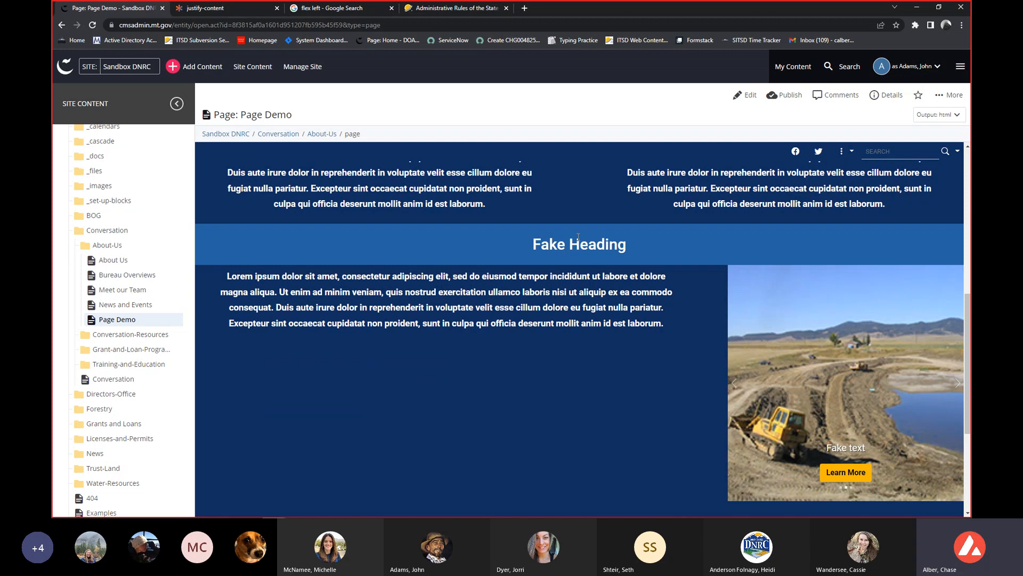
scroll(587, 258, up, 1)
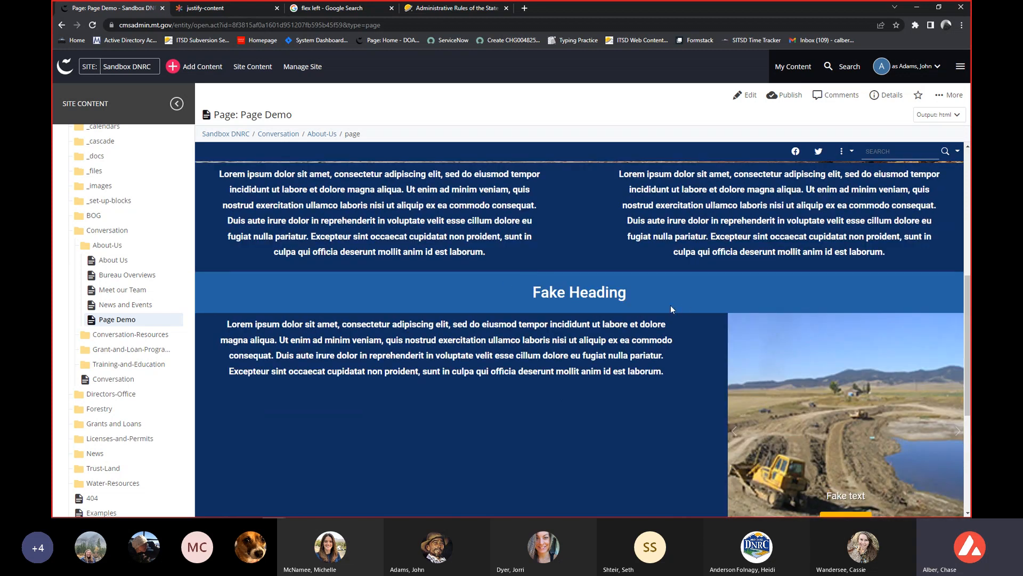
scroll(548, 293, down, 1)
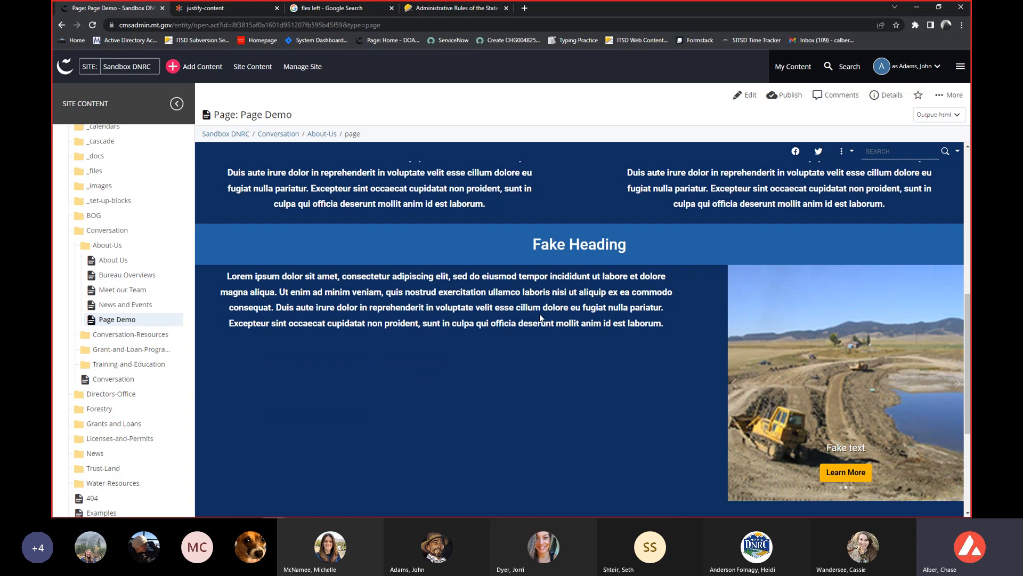
scroll(673, 308, down, 1)
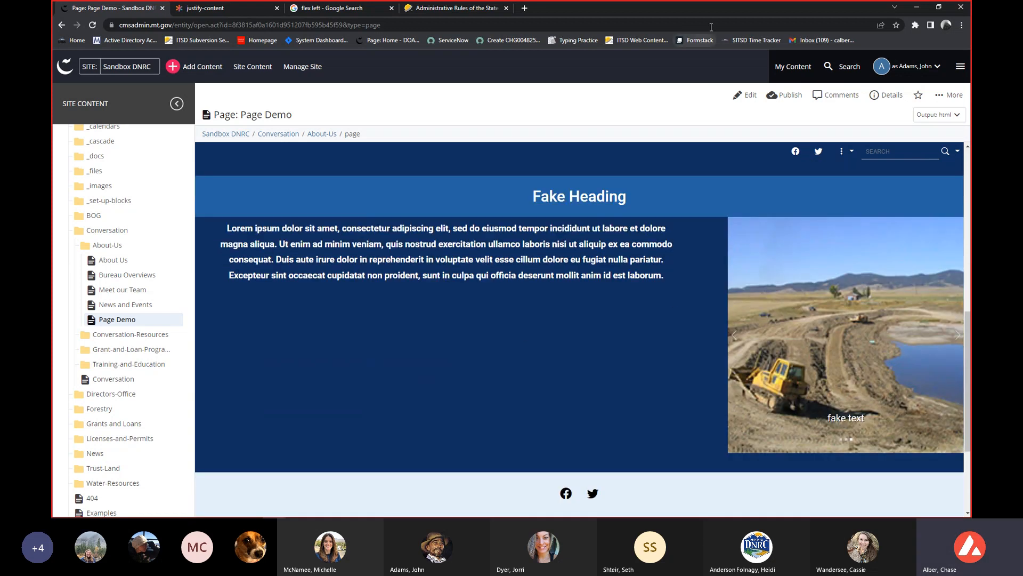
Resize the browser window to different widths, ending narrow enough for the Fake Heading row's columns to stack.
drag(710, 11, 483, 24)
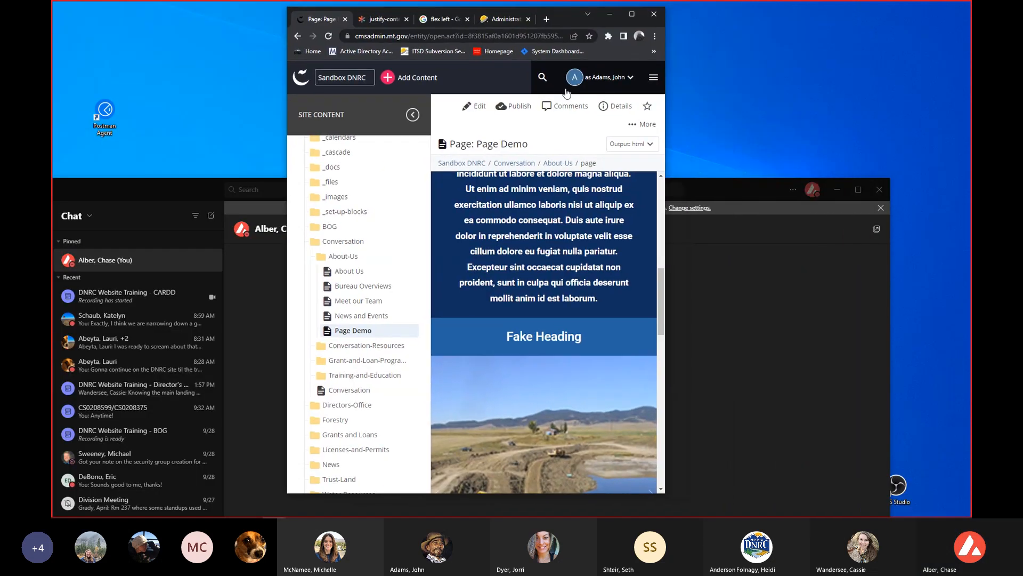
drag(666, 269, 972, 292)
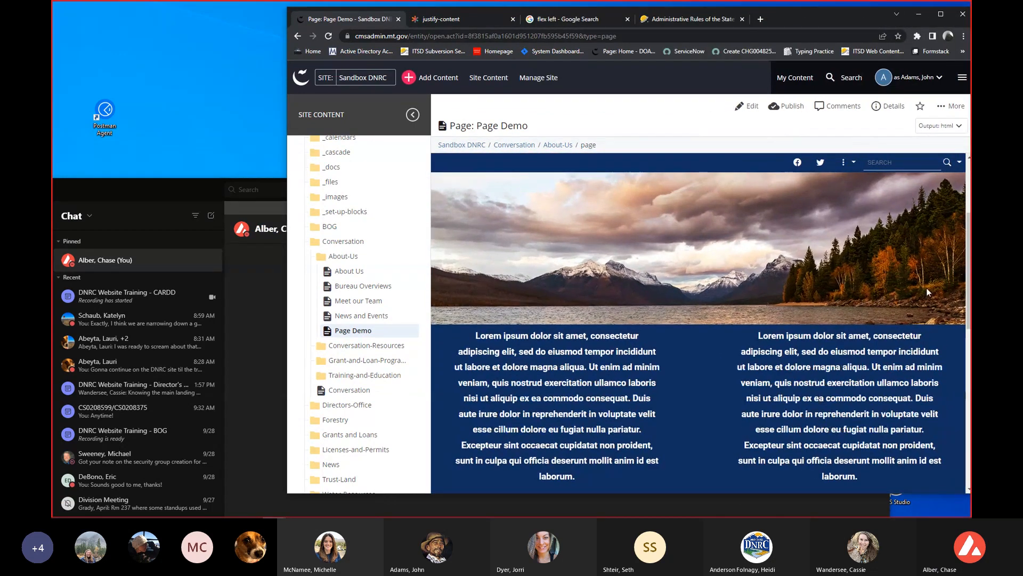
scroll(804, 293, down, 5)
drag(804, 15, 660, 8)
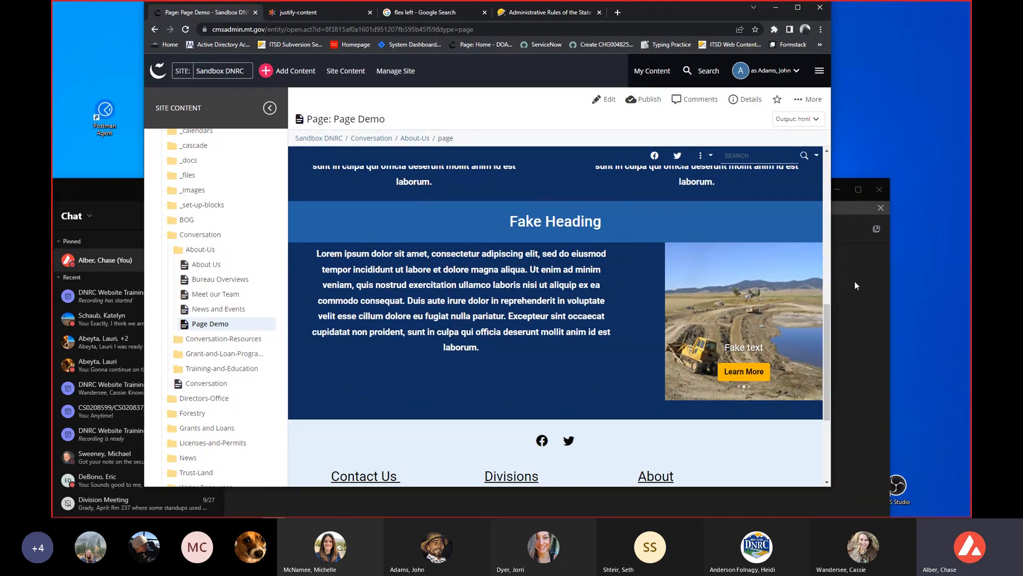
drag(830, 271, 726, 262)
scroll(644, 293, down, 5)
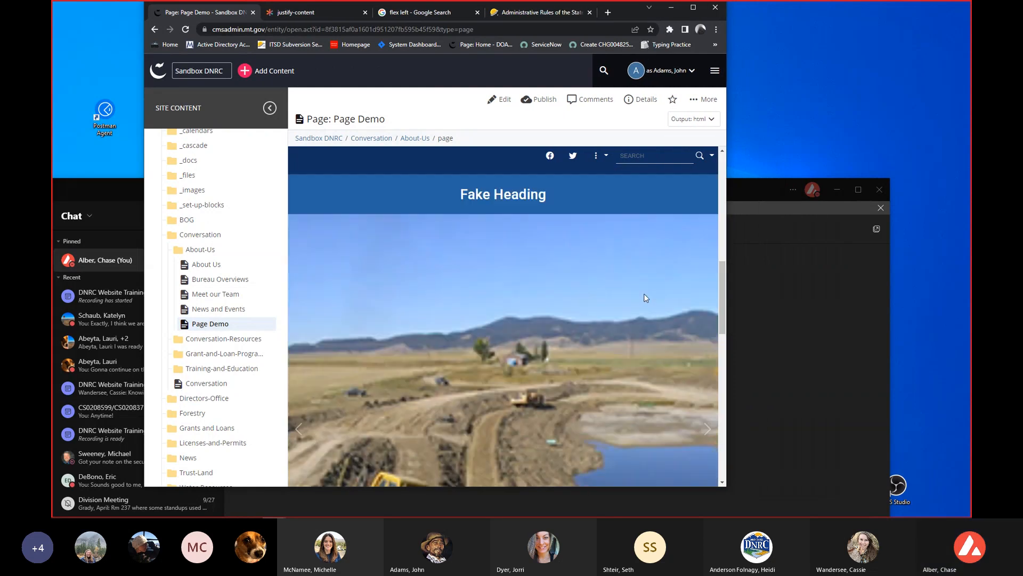
Examine the order of the stacked carousel and text at the narrow width, and maximize the browser window again.
scroll(641, 298, down, 2)
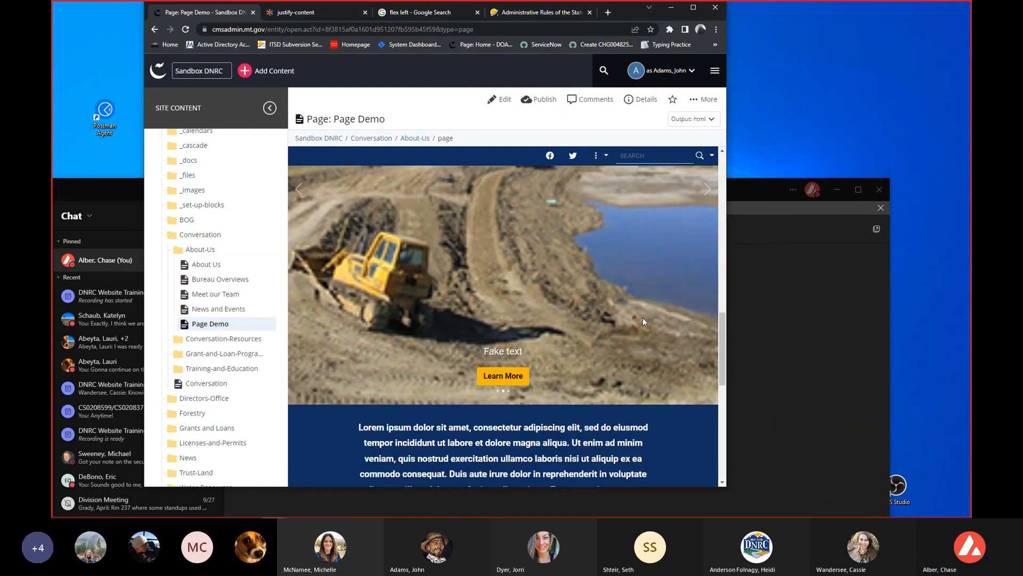
scroll(650, 345, up, 2)
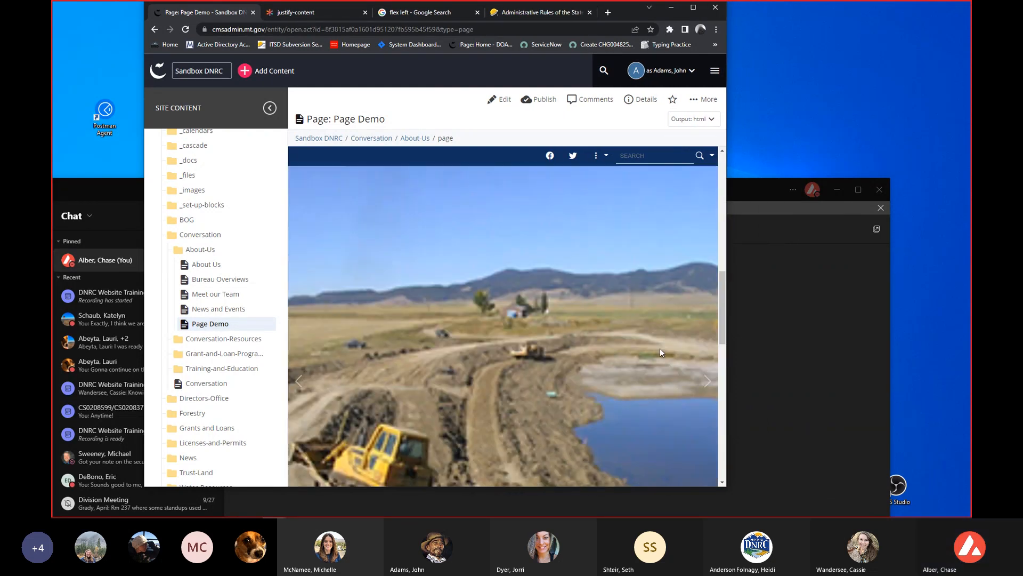
scroll(655, 348, down, 3)
scroll(641, 354, down, 1)
scroll(496, 417, up, 1)
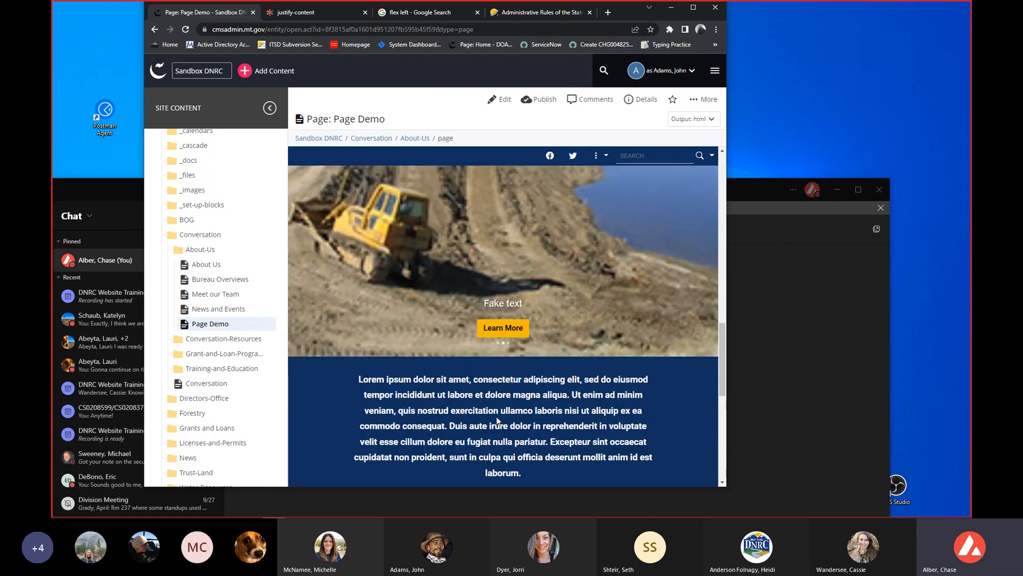
scroll(496, 417, up, 1)
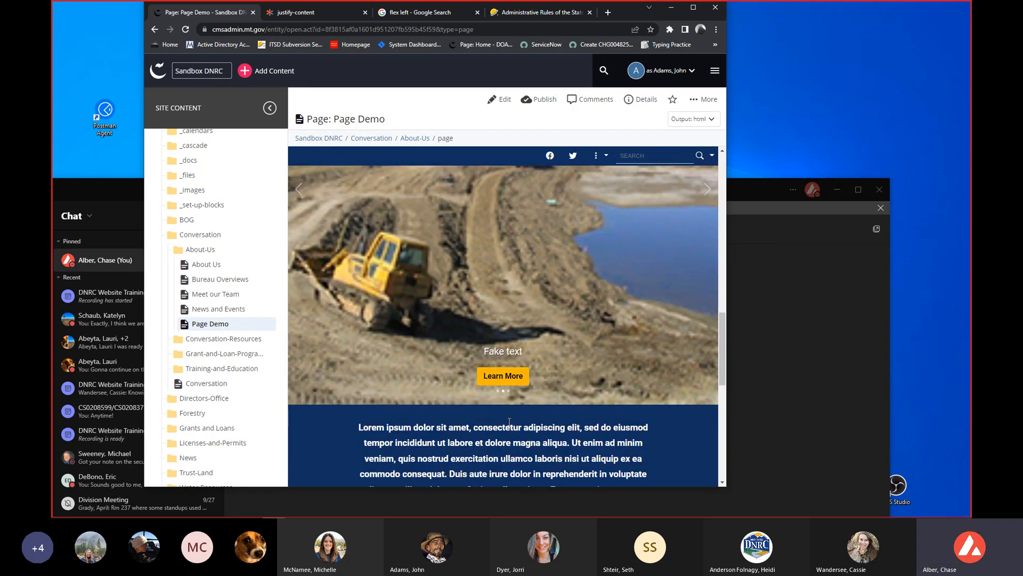
scroll(509, 422, up, 1)
scroll(512, 420, up, 1)
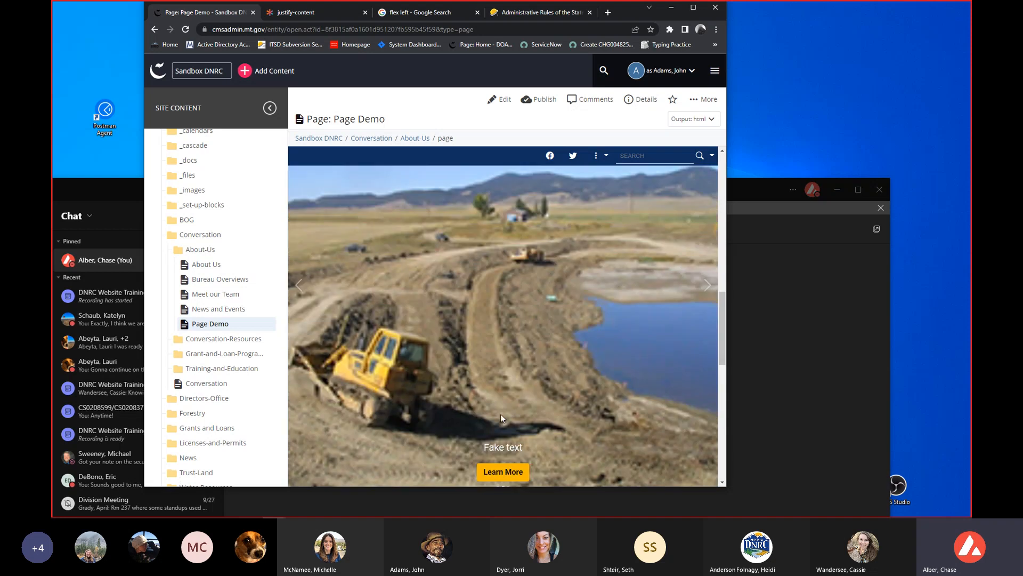
scroll(501, 415, up, 1)
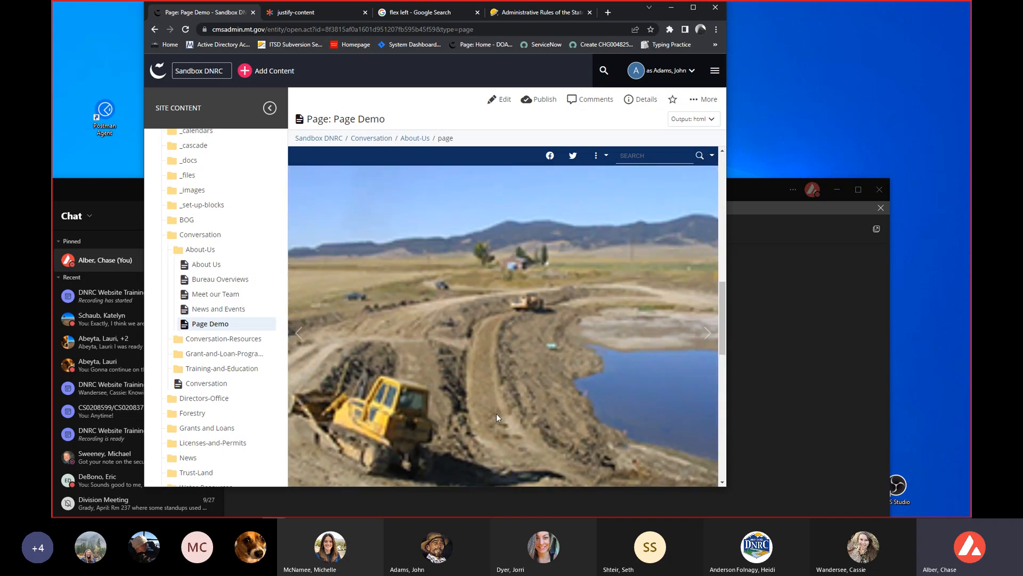
scroll(491, 415, up, 1)
scroll(487, 417, up, 1)
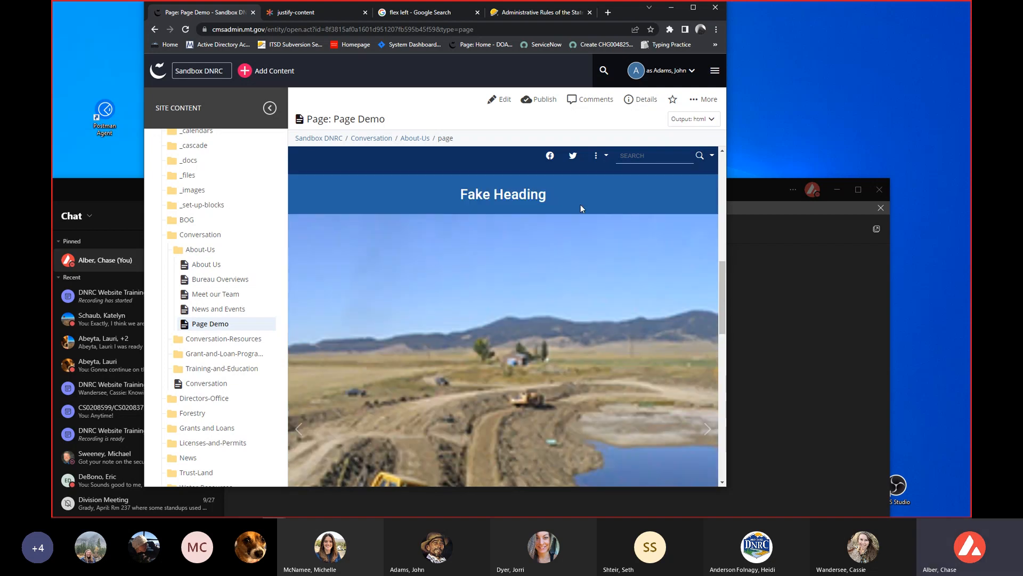
click(693, 8)
Open Page Demo for editing and expand the Fake Heading row, both its columns and the first column's WYSIWYG widget.
click(744, 95)
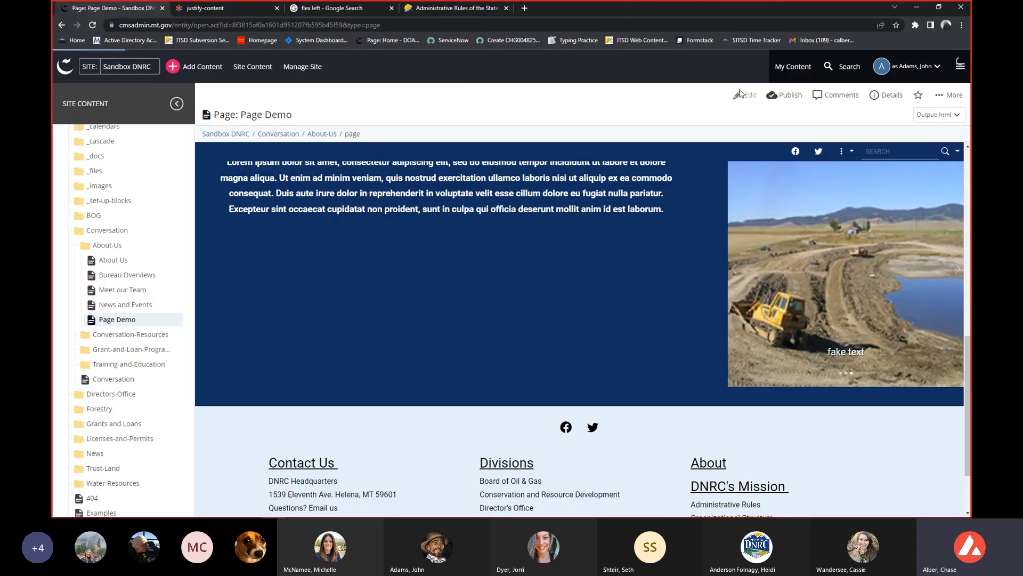
scroll(399, 408, down, 2)
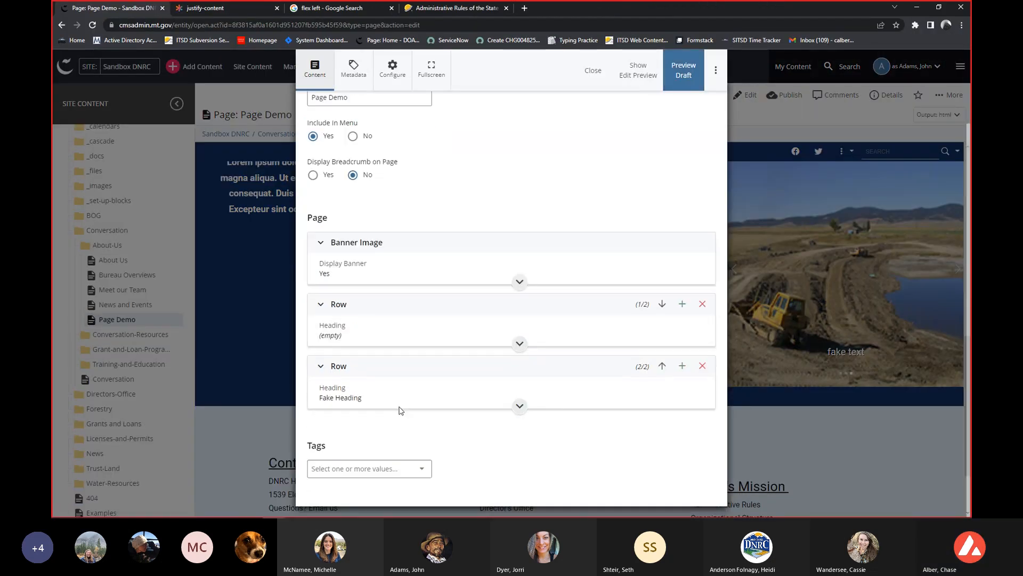
click(395, 374)
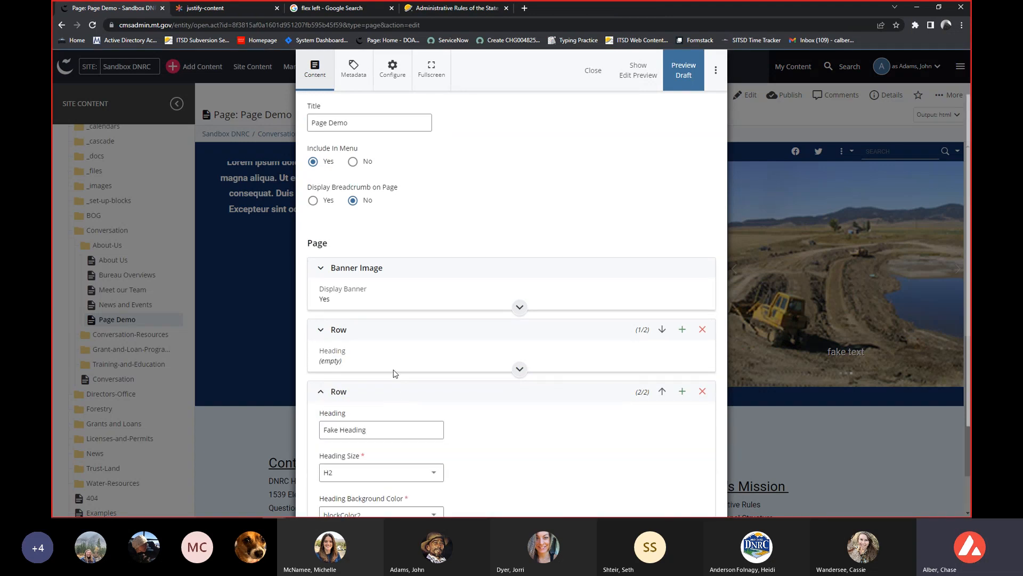
scroll(394, 375, down, 4)
scroll(394, 374, down, 6)
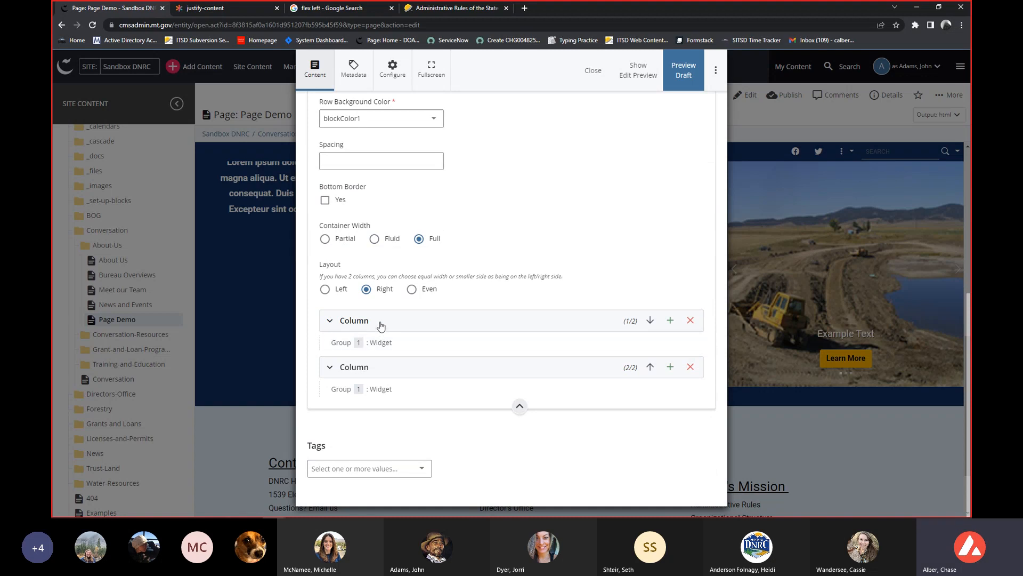
click(380, 322)
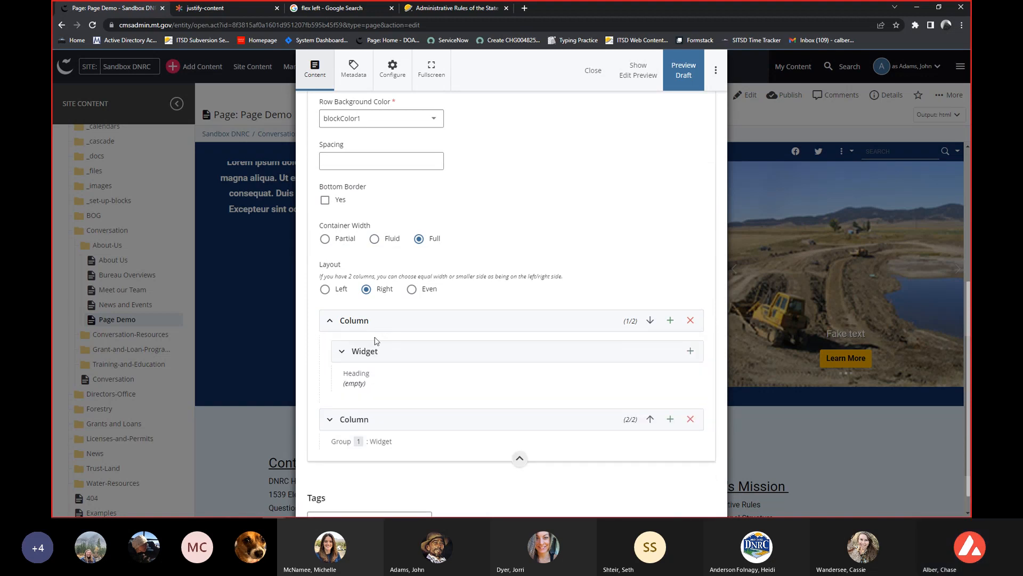
click(371, 351)
scroll(371, 354, down, 7)
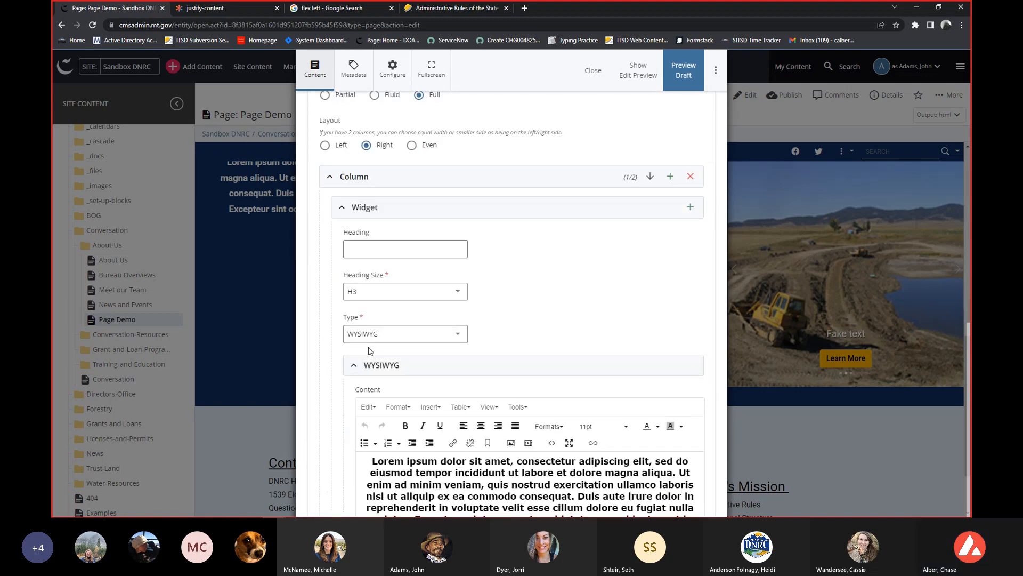
click(392, 474)
scroll(389, 463, down, 4)
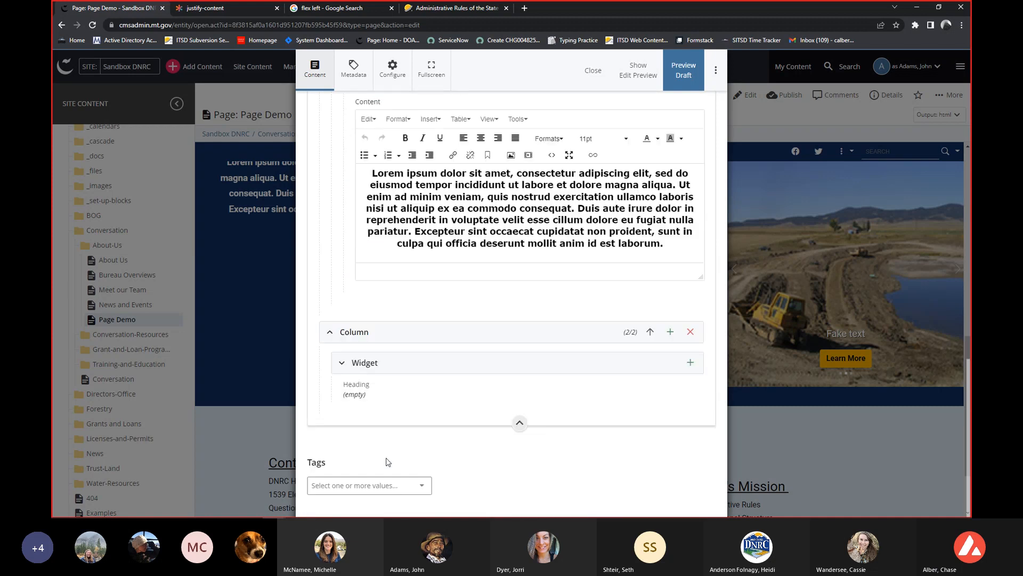
Examine the Fake Heading row's settings, from its heading and background colours down to container width and column layout.
scroll(380, 442, up, 12)
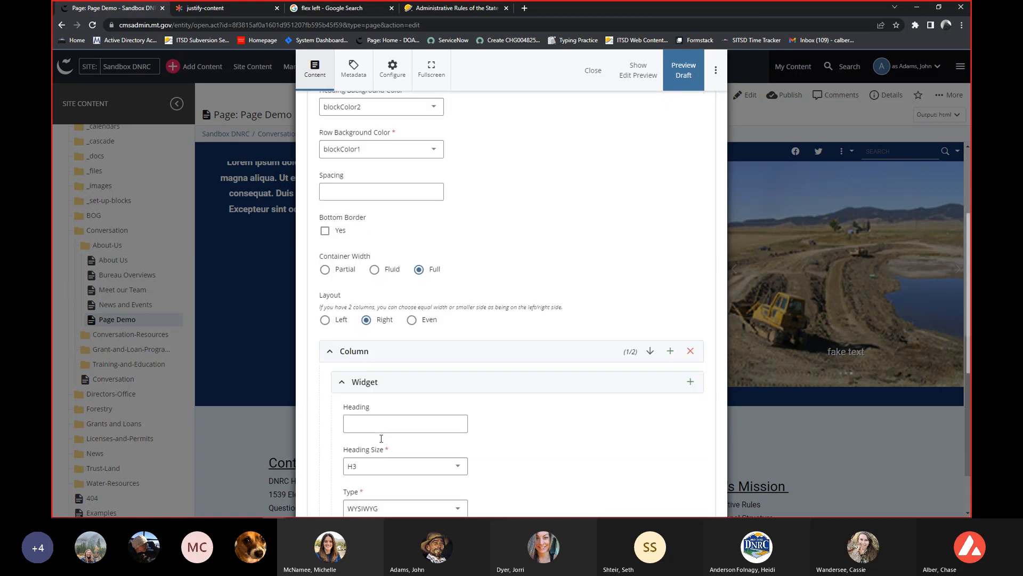
scroll(381, 438, up, 7)
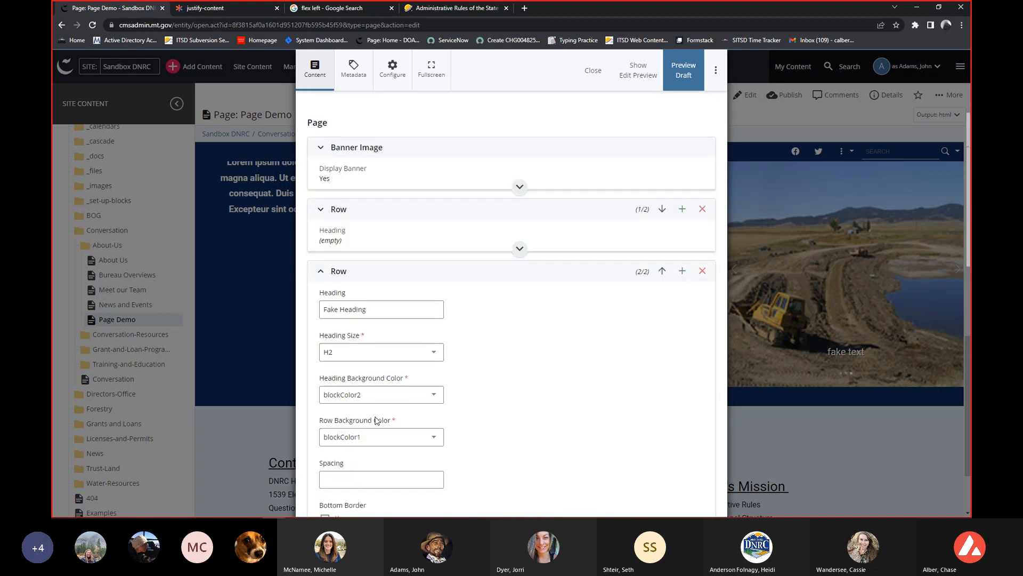
scroll(377, 421, down, 1)
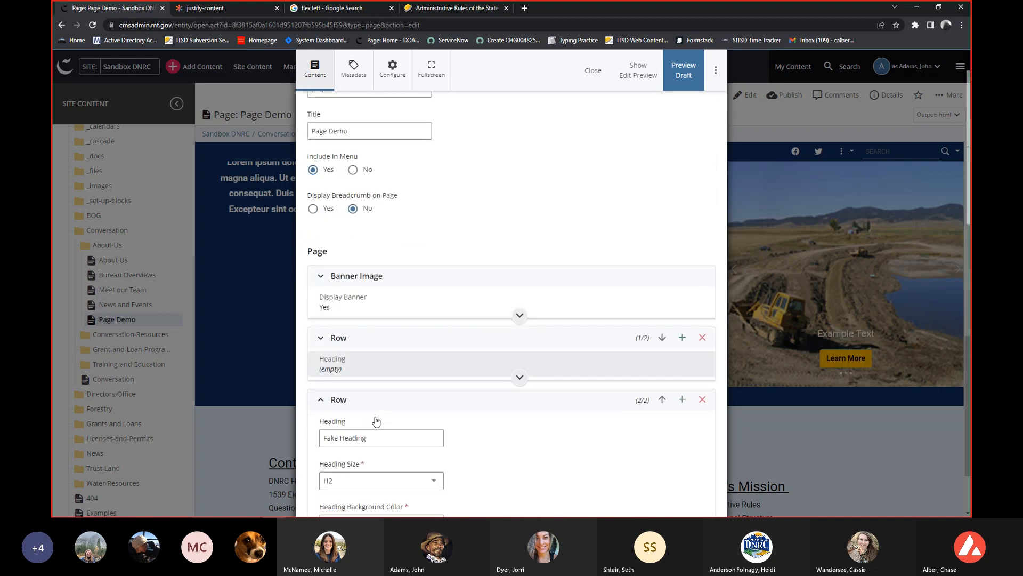
scroll(352, 351, down, 3)
scroll(365, 332, down, 4)
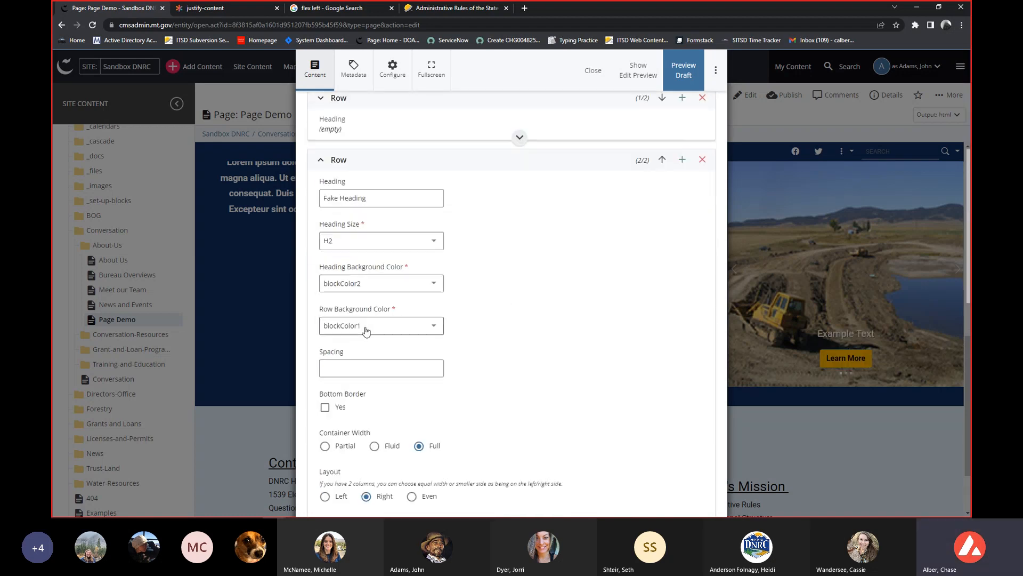
scroll(364, 332, up, 2)
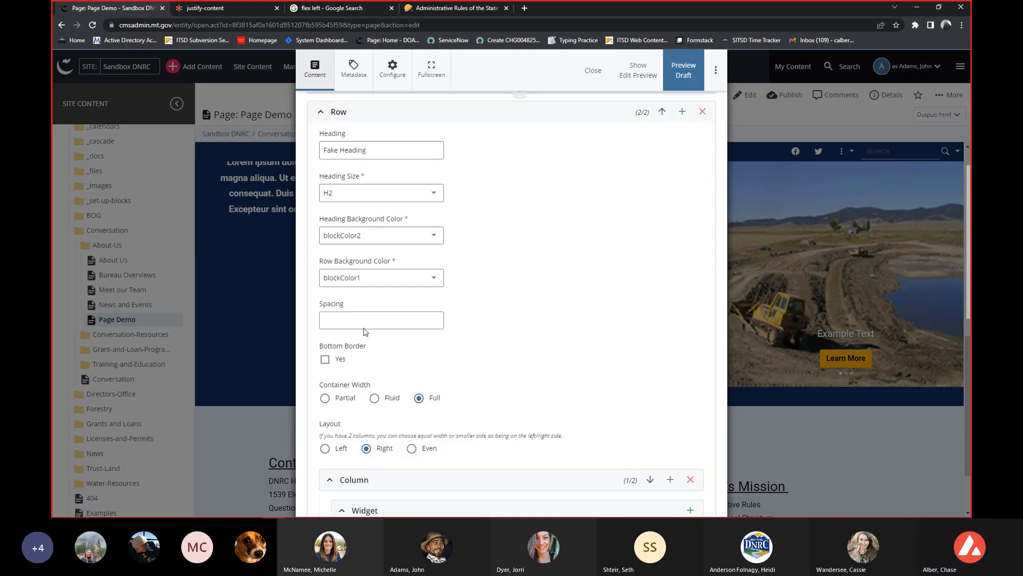
scroll(357, 333, down, 4)
scroll(373, 347, up, 5)
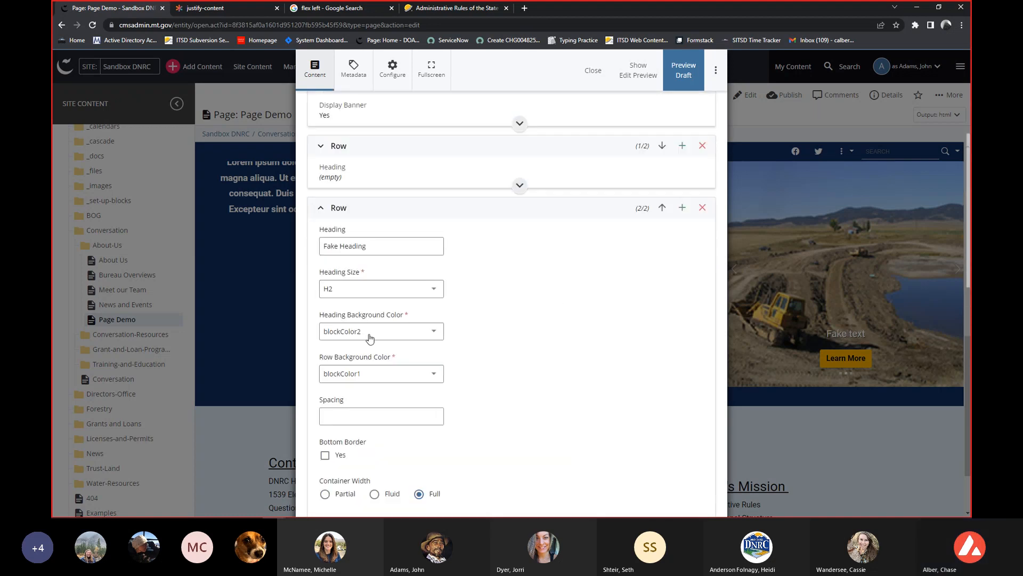
Expand the first row, which has no heading, and enable its Reverse Order option.
click(333, 147)
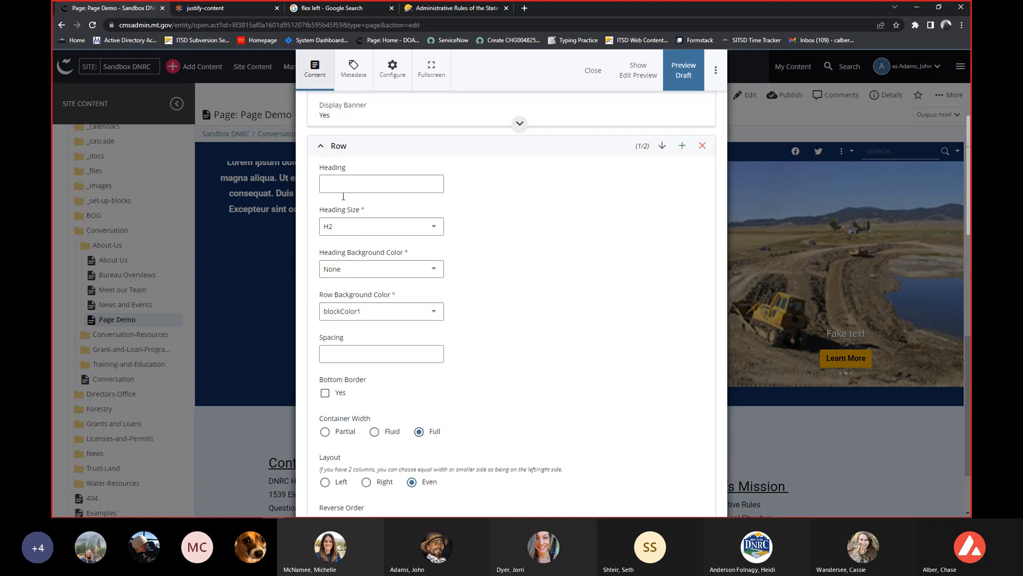
scroll(343, 197, down, 2)
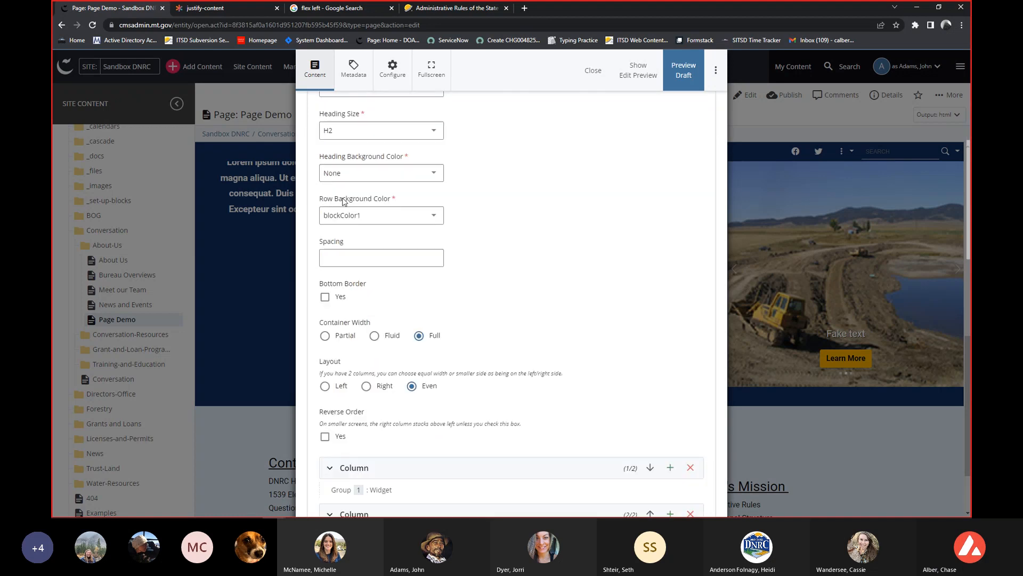
click(325, 436)
Try the Even layout with Reverse Order on the Fake Heading row, and clear Reverse Order again.
scroll(507, 383, down, 2)
scroll(490, 391, down, 8)
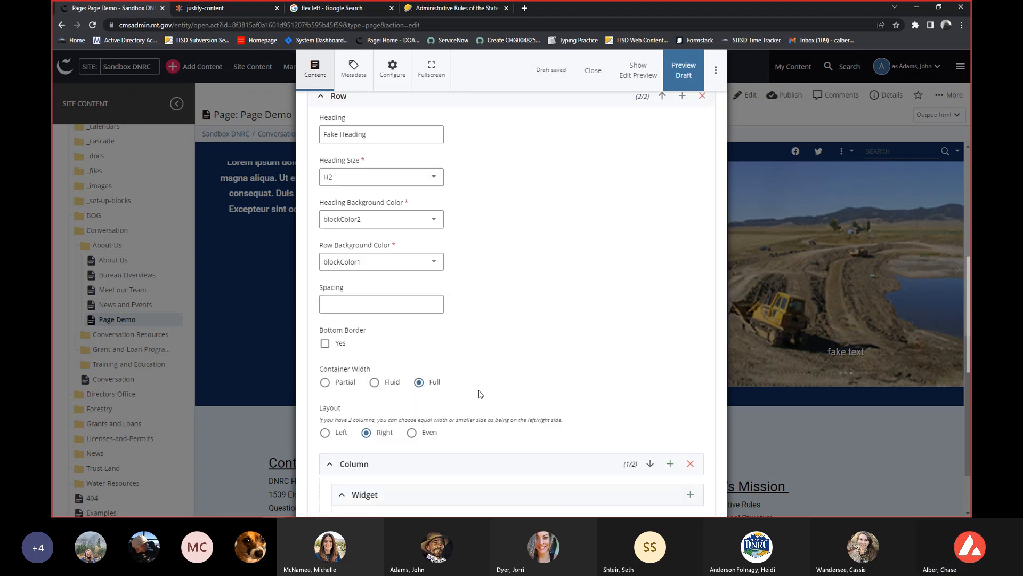
click(412, 432)
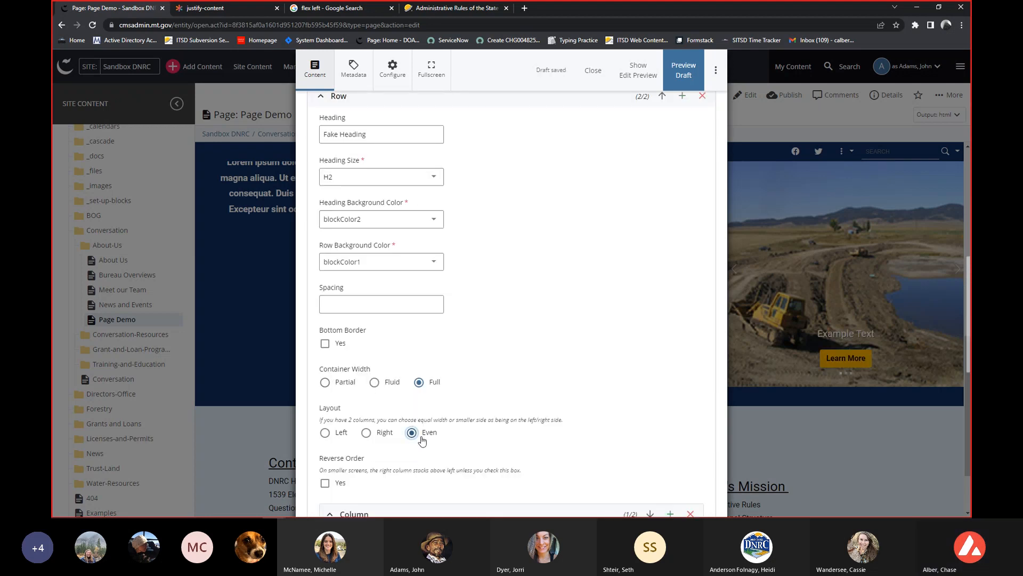
scroll(412, 435, down, 2)
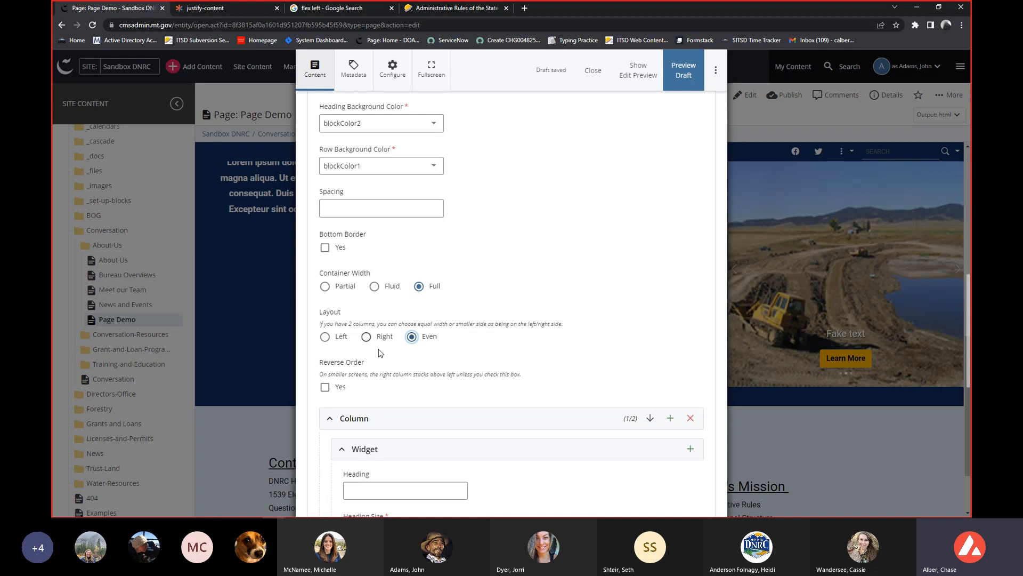
scroll(356, 363, down, 1)
click(325, 338)
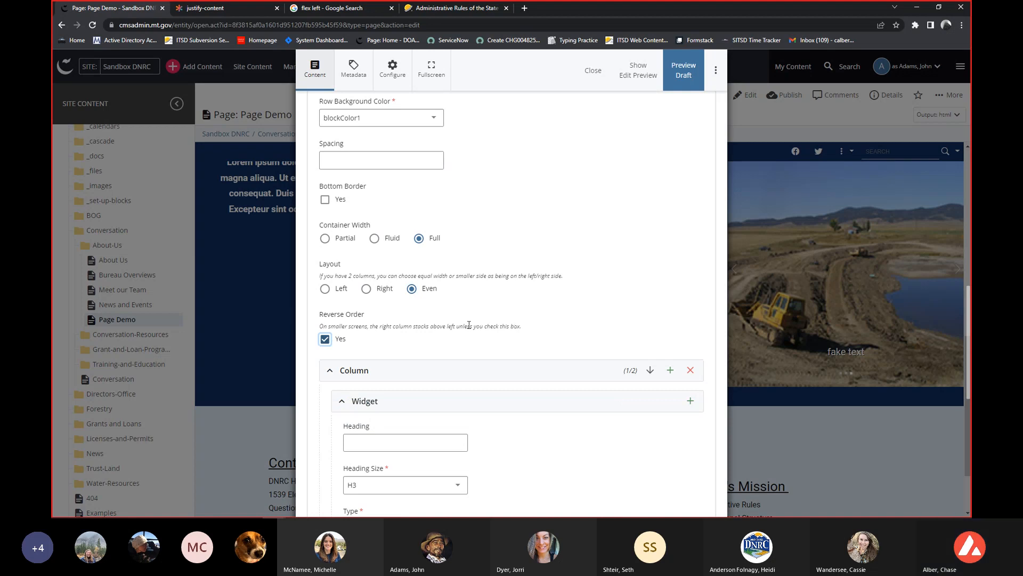
click(324, 341)
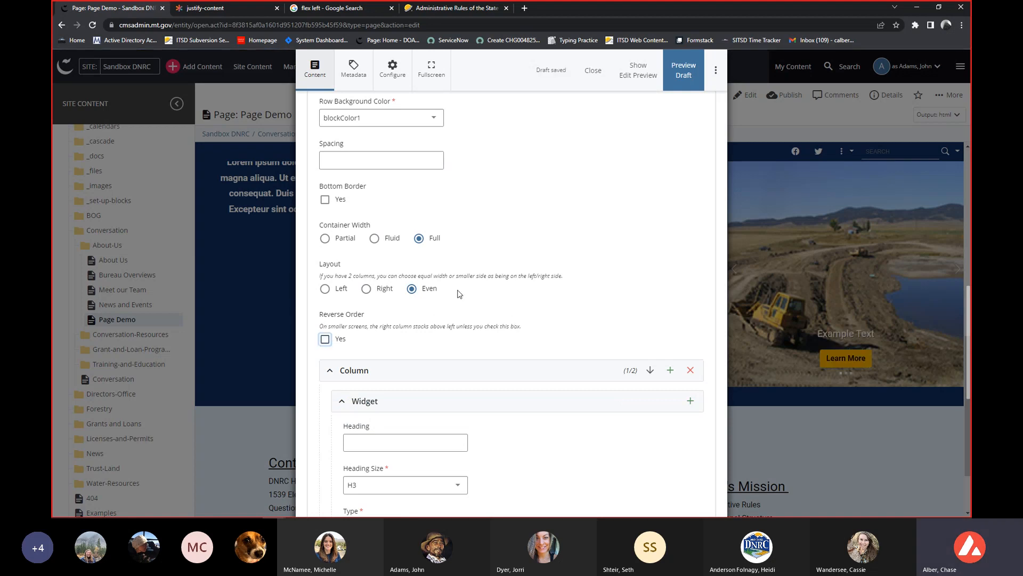
Set the Fake Heading row's layout to Left and collapse its first column.
click(325, 288)
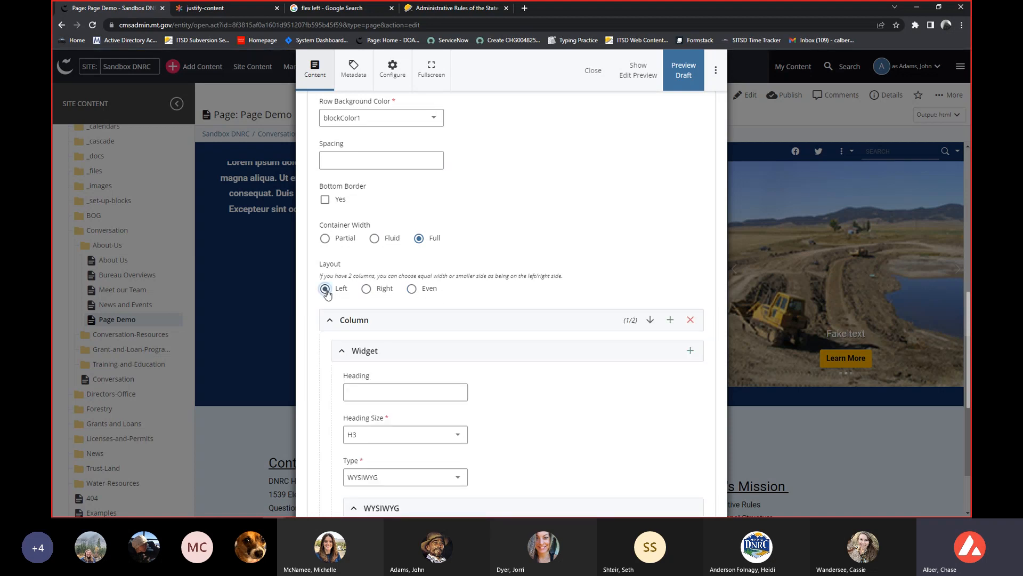
click(403, 320)
click(336, 366)
Examine the Fake Heading row's layout choice and columns, reopening the first column to check its WYSIWYG text.
scroll(370, 354, up, 5)
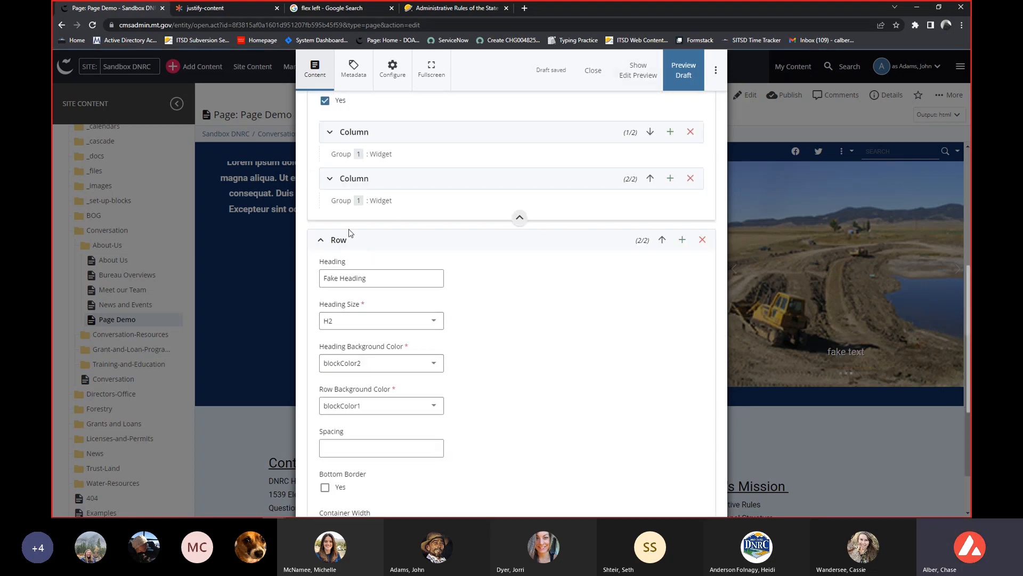
scroll(488, 320, down, 3)
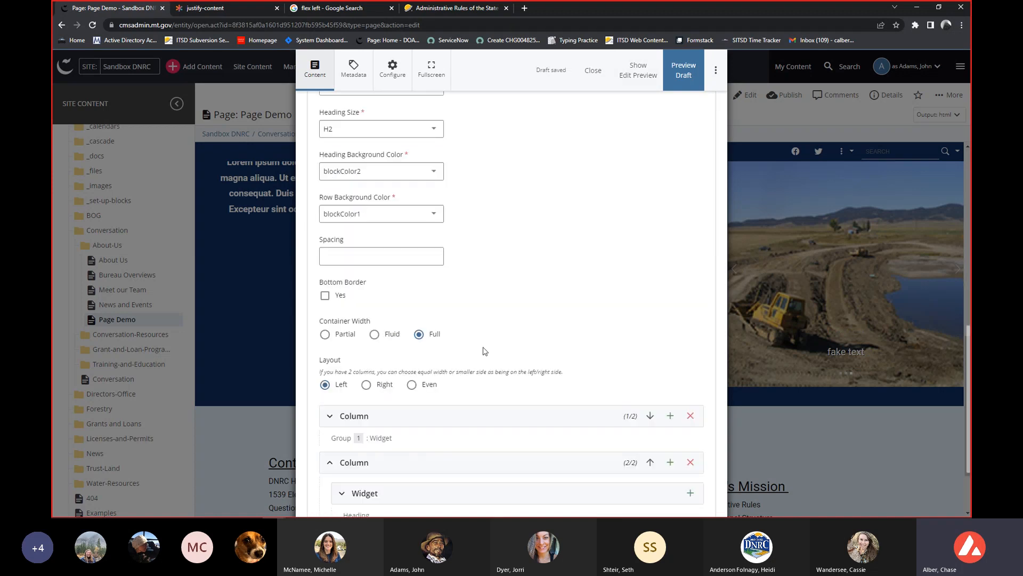
scroll(329, 390, down, 1)
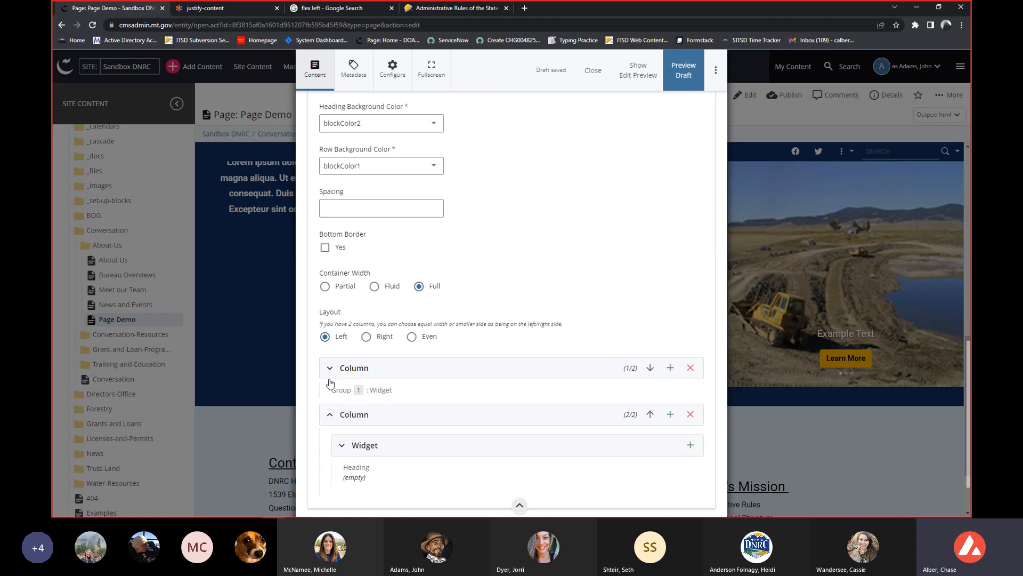
scroll(341, 377, down, 1)
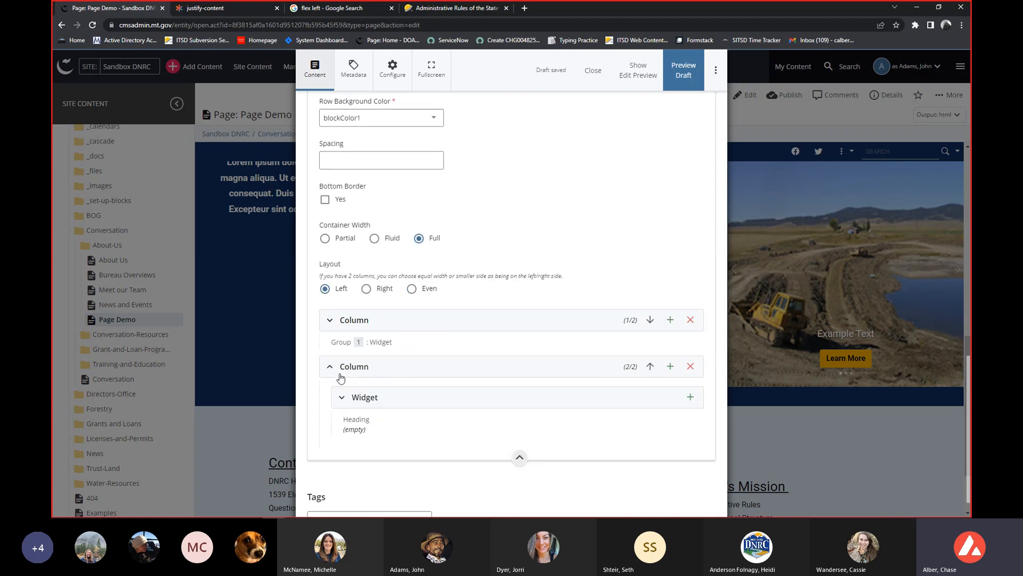
click(375, 320)
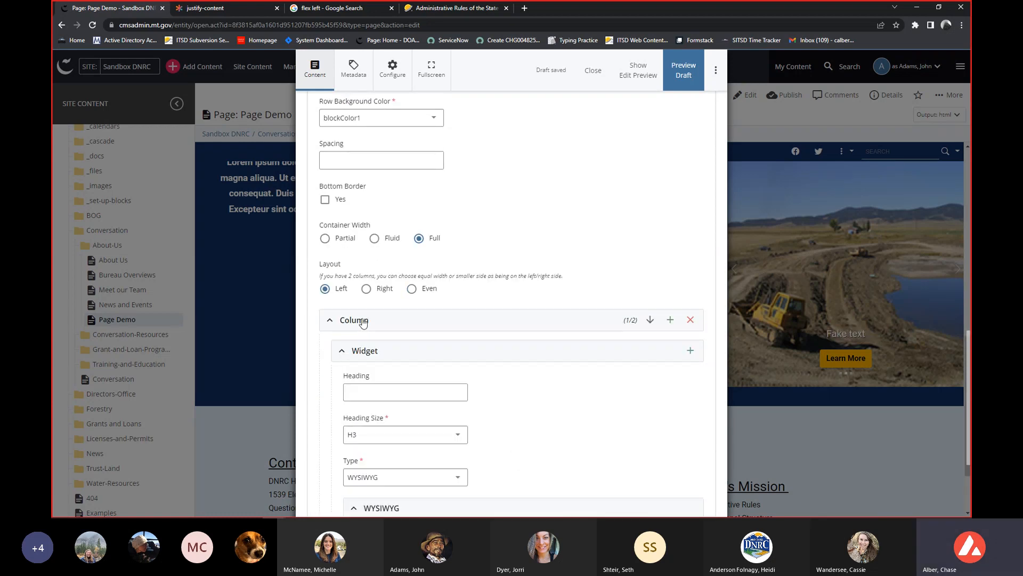
scroll(359, 324, down, 3)
scroll(546, 356, down, 2)
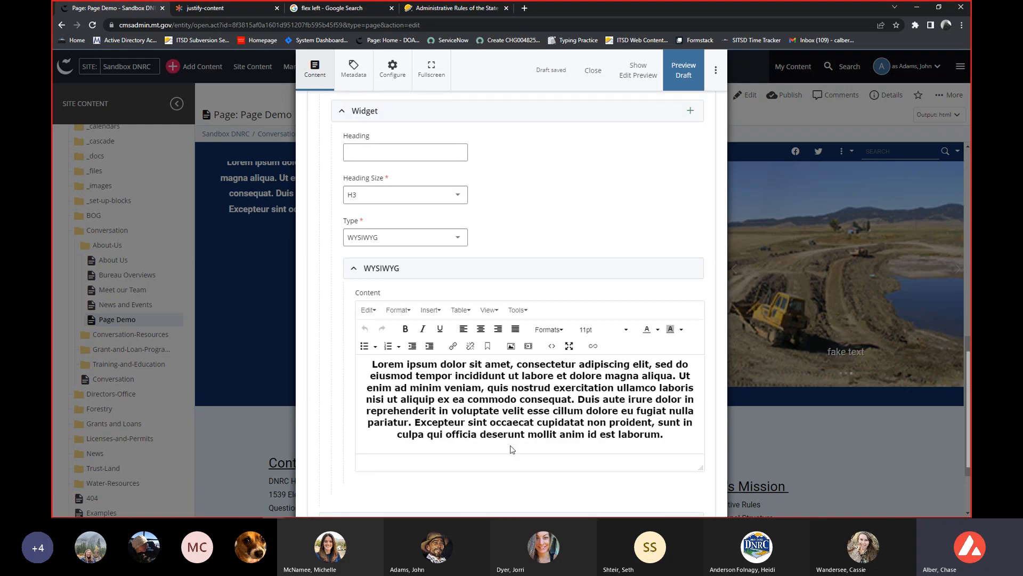
scroll(511, 444, up, 1)
scroll(508, 429, up, 1)
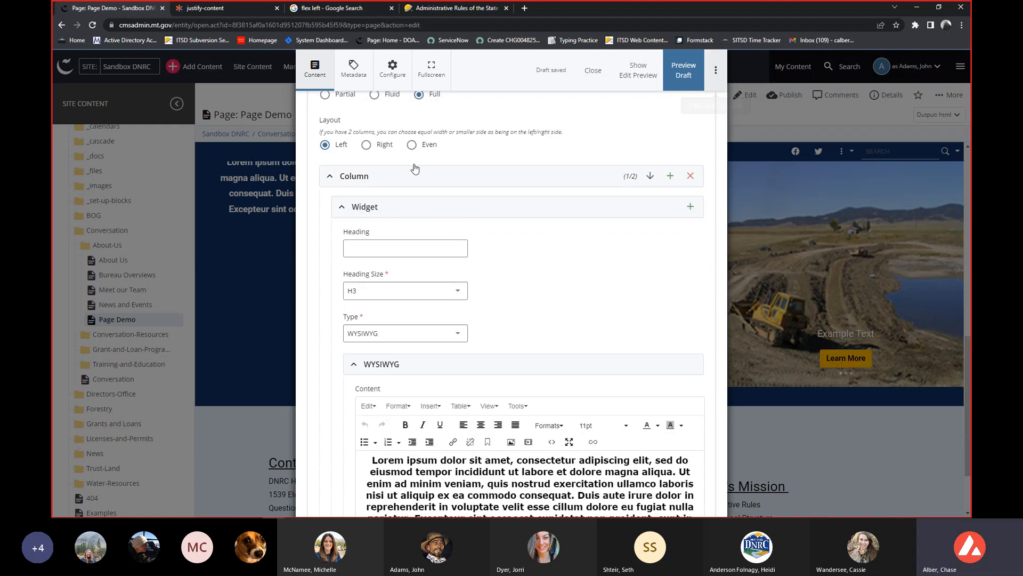
Submit the Page Demo changes without a comment or content checks, and reload the page.
click(717, 68)
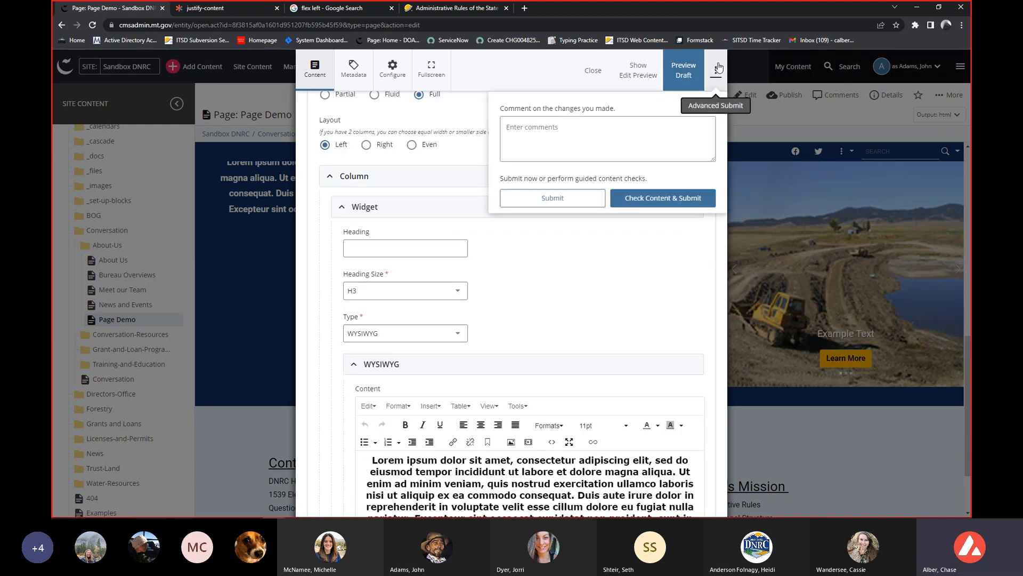
click(539, 200)
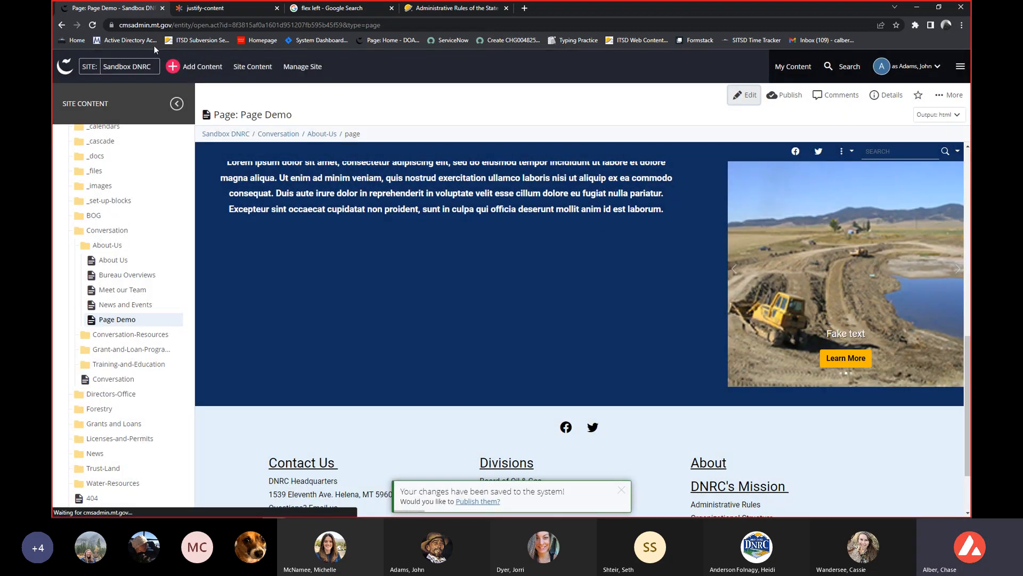
click(92, 25)
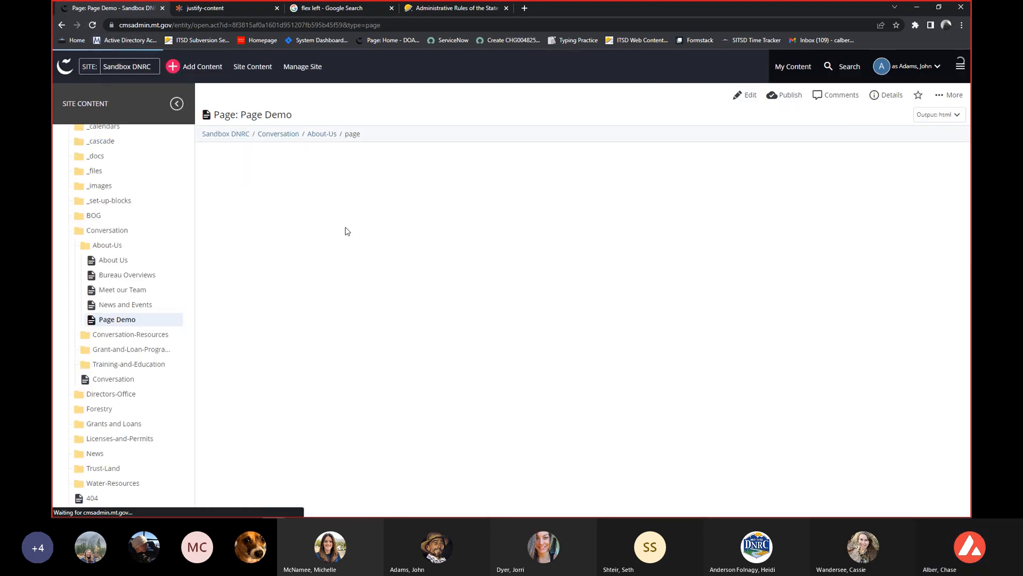
Examine the column widths of the text and carousel in the reloaded page's Fake Heading row.
scroll(343, 230, down, 6)
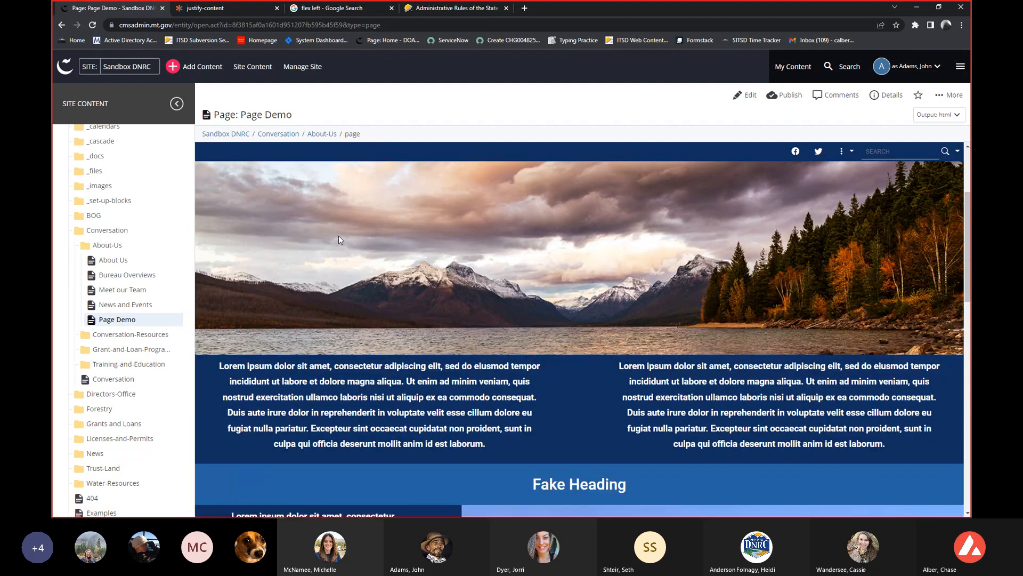
scroll(338, 235, down, 3)
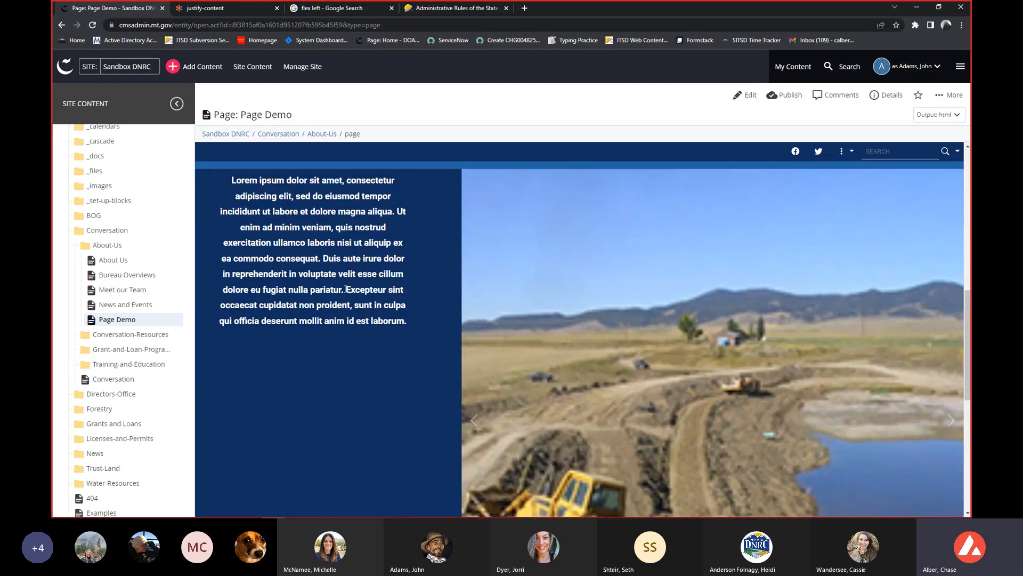
scroll(294, 288, down, 2)
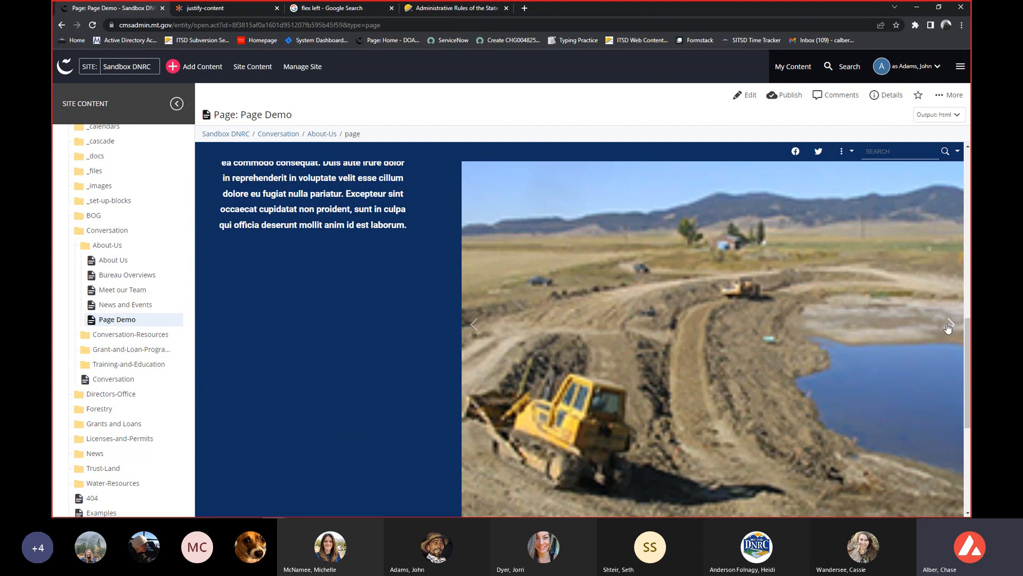
scroll(830, 325, down, 3)
scroll(829, 321, up, 7)
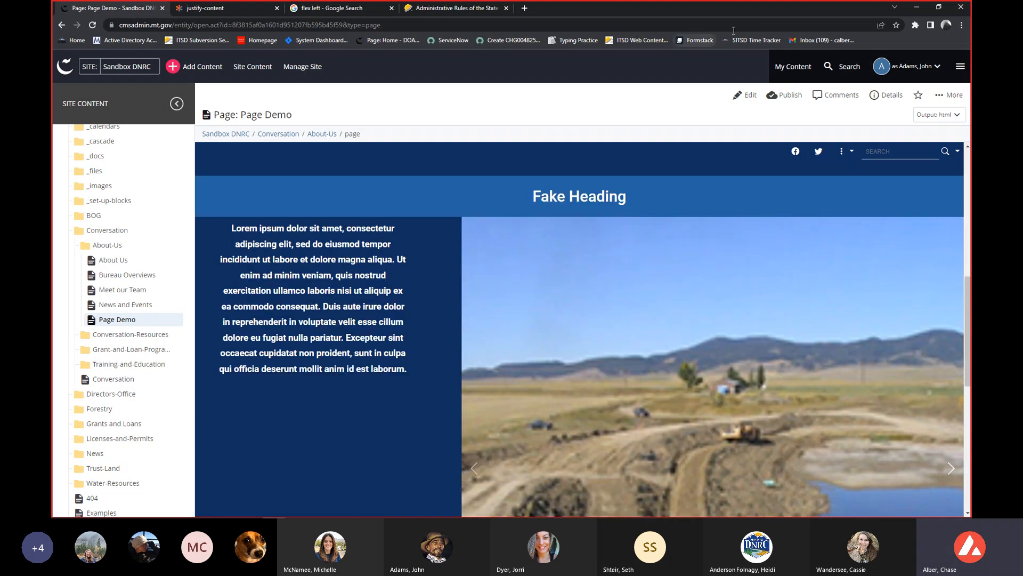
Shrink the browser window, examine how the Fake Heading row's text and carousel stack, and restore the window to full size.
drag(733, 8, 530, 22)
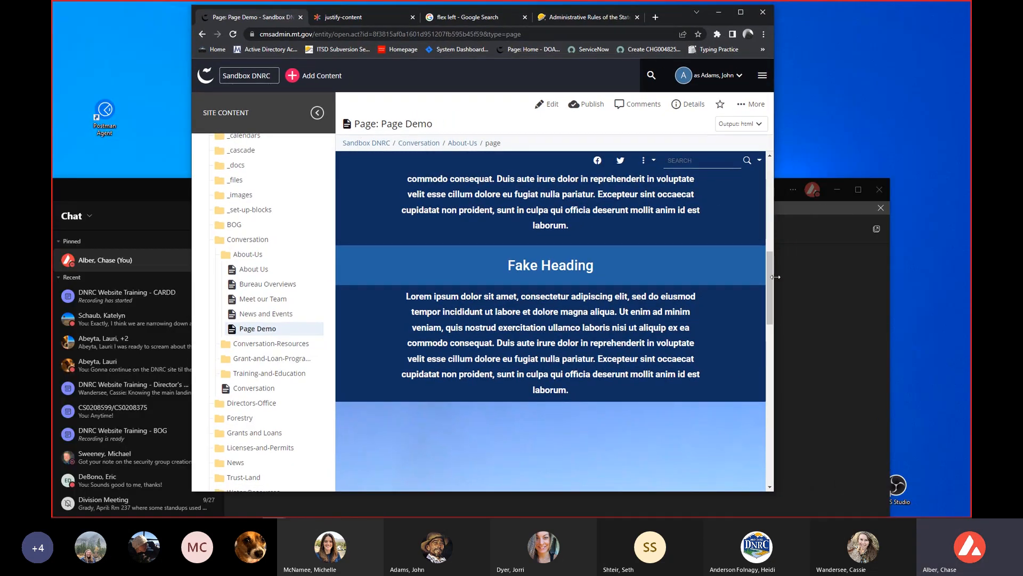
mouse_move(774, 286)
mouse_down()
mouse_move(891, 286)
mouse_move(789, 286)
mouse_up()
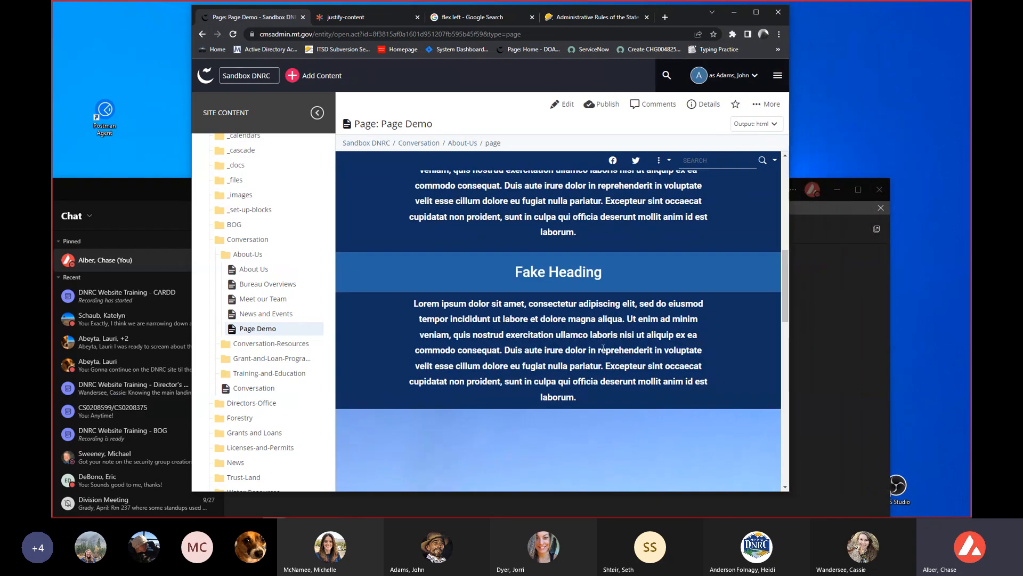
scroll(501, 339, down, 5)
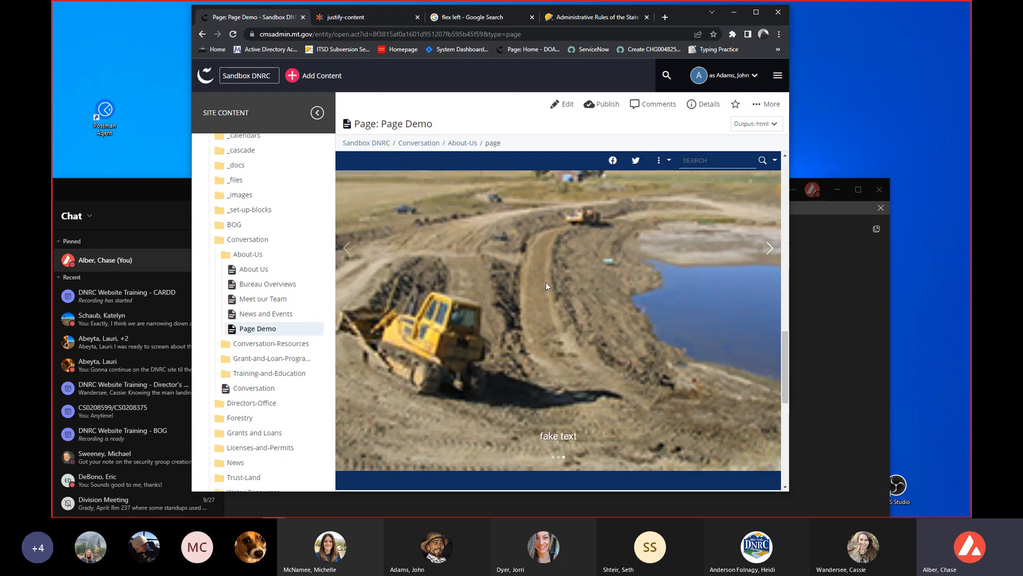
scroll(657, 310, up, 3)
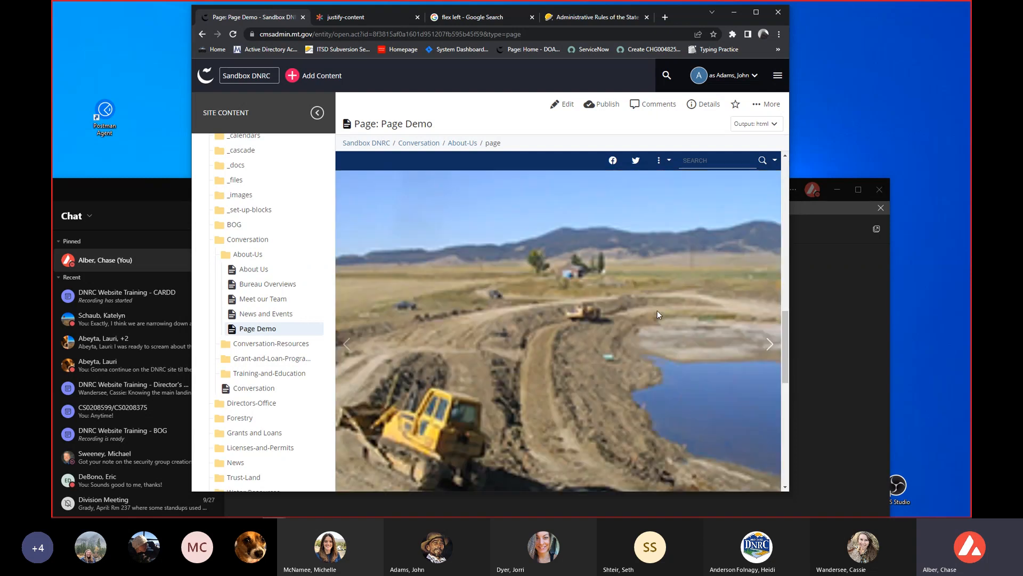
scroll(659, 383, up, 2)
scroll(636, 325, up, 2)
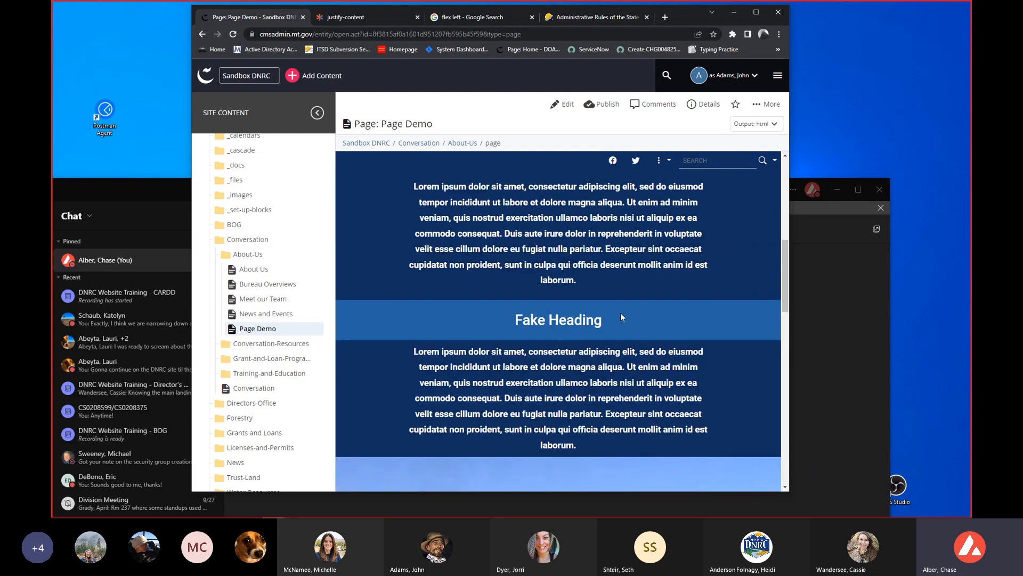
scroll(618, 316, down, 2)
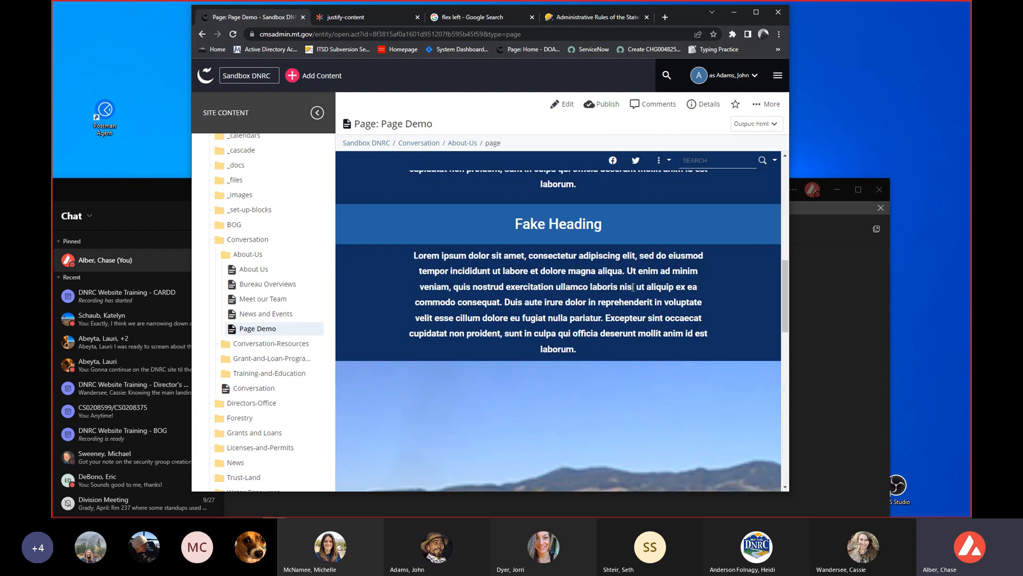
scroll(614, 293, down, 5)
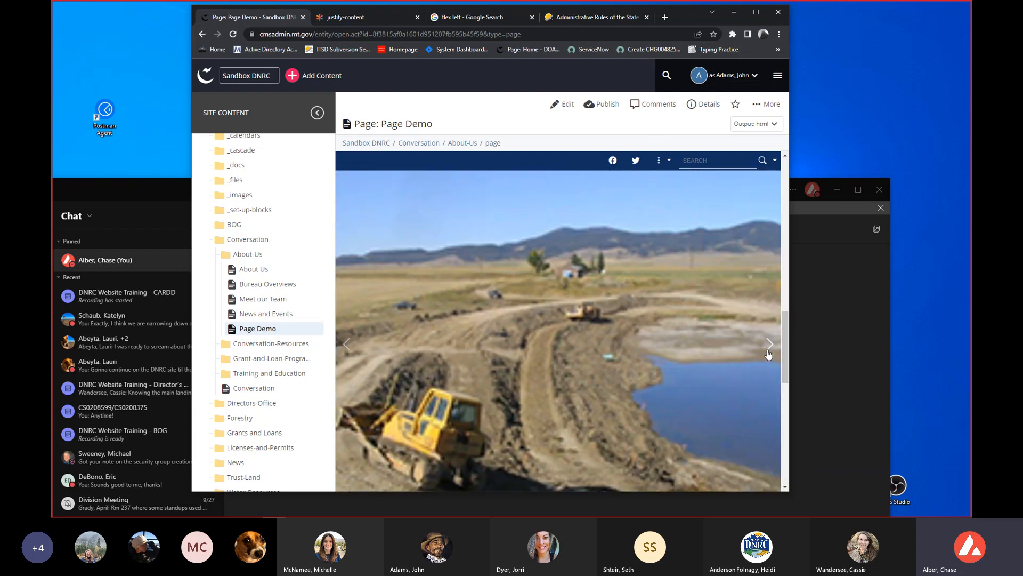
click(755, 12)
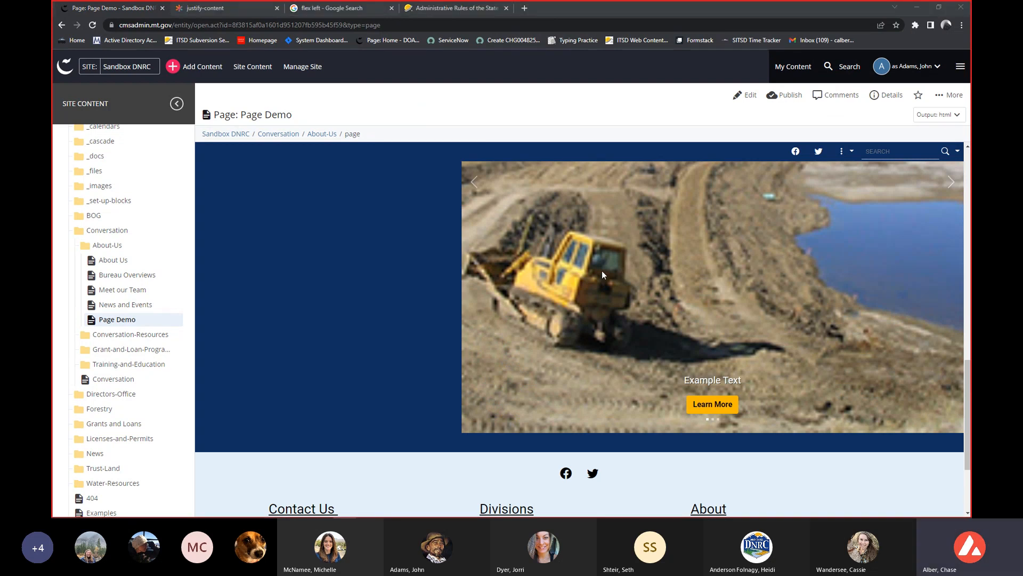
scroll(598, 273, up, 4)
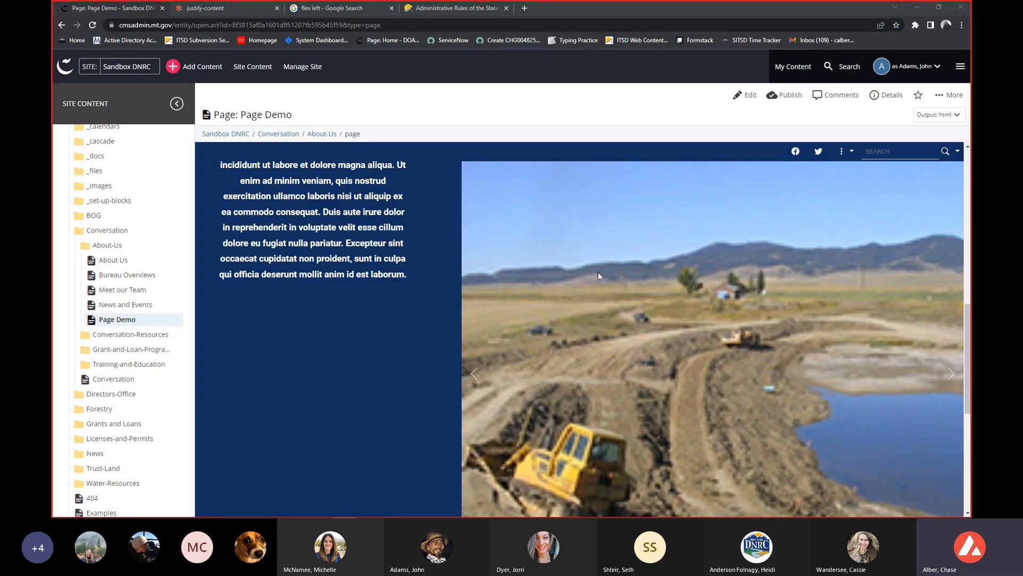
scroll(598, 272, up, 10)
Open Page Demo for editing and expand the Fake Heading row down to its layout and columns.
click(748, 96)
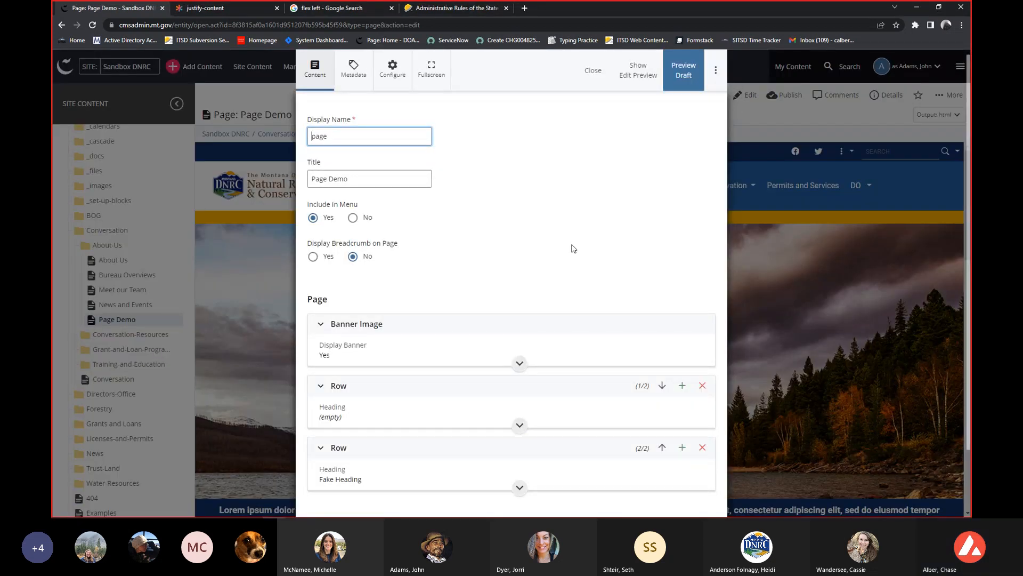
scroll(653, 145, down, 2)
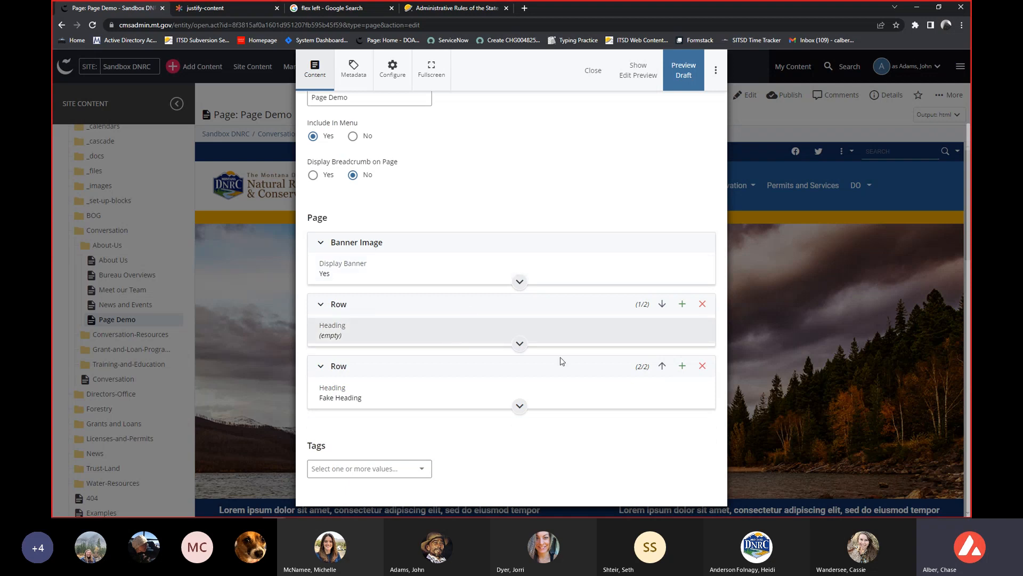
click(463, 338)
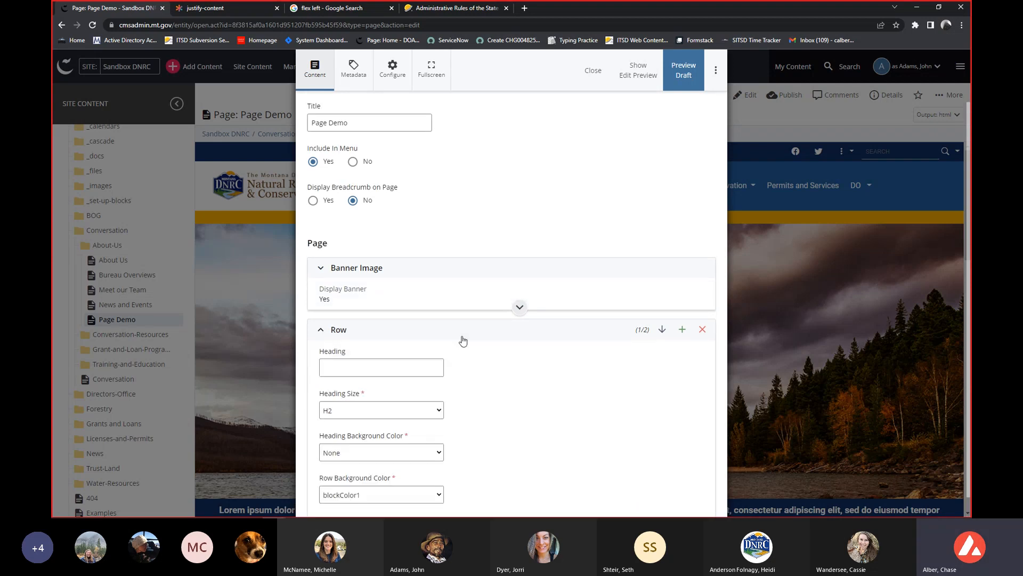
scroll(463, 340, down, 3)
scroll(464, 340, down, 3)
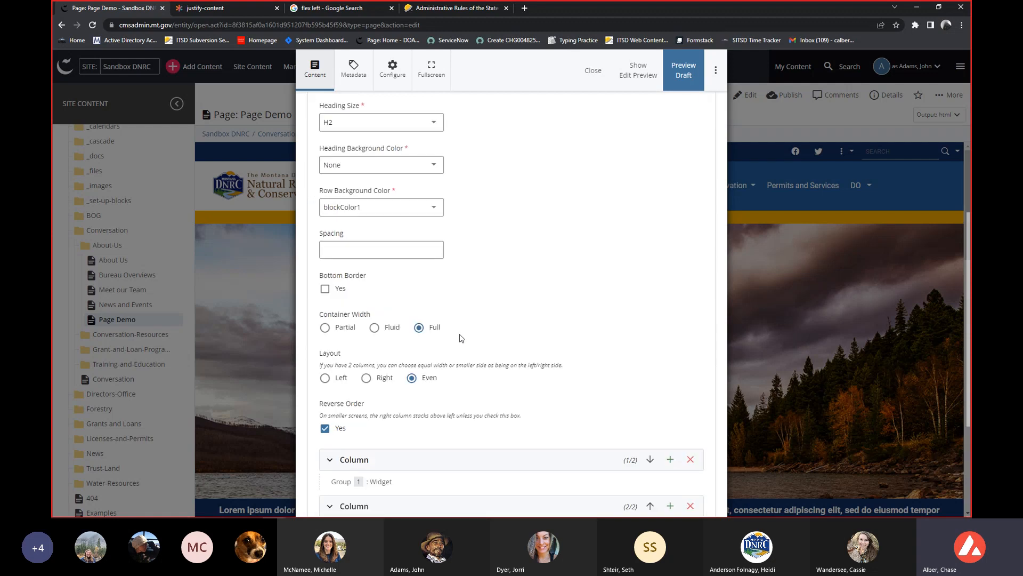
scroll(461, 338, down, 2)
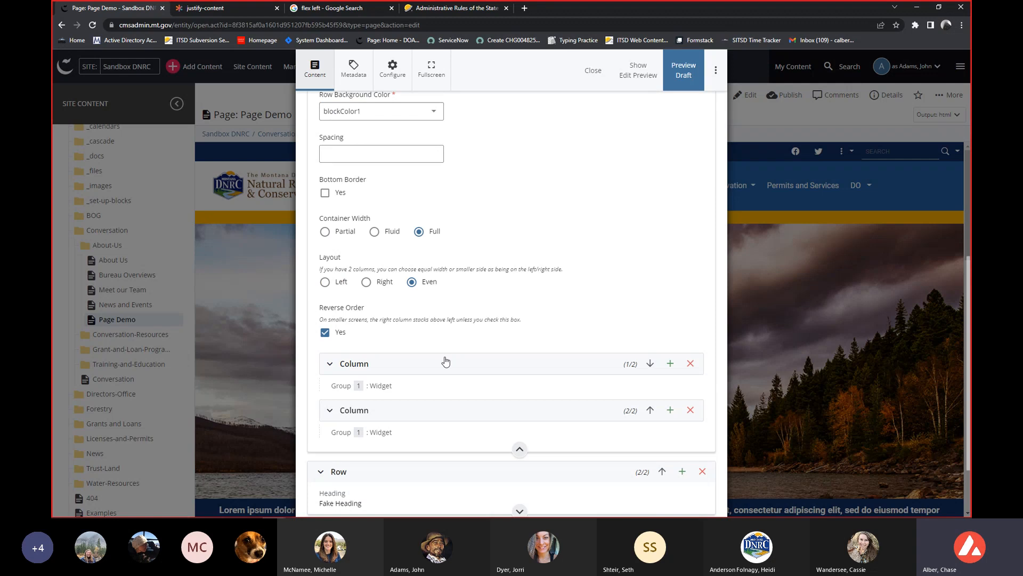
scroll(435, 361, up, 4)
click(383, 152)
click(416, 369)
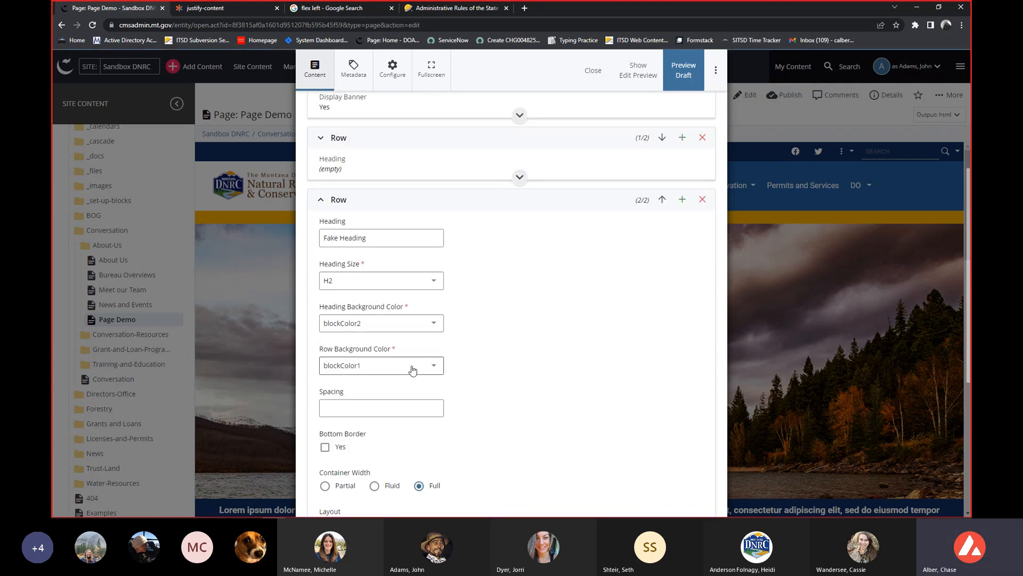
scroll(413, 371, down, 2)
scroll(418, 373, down, 2)
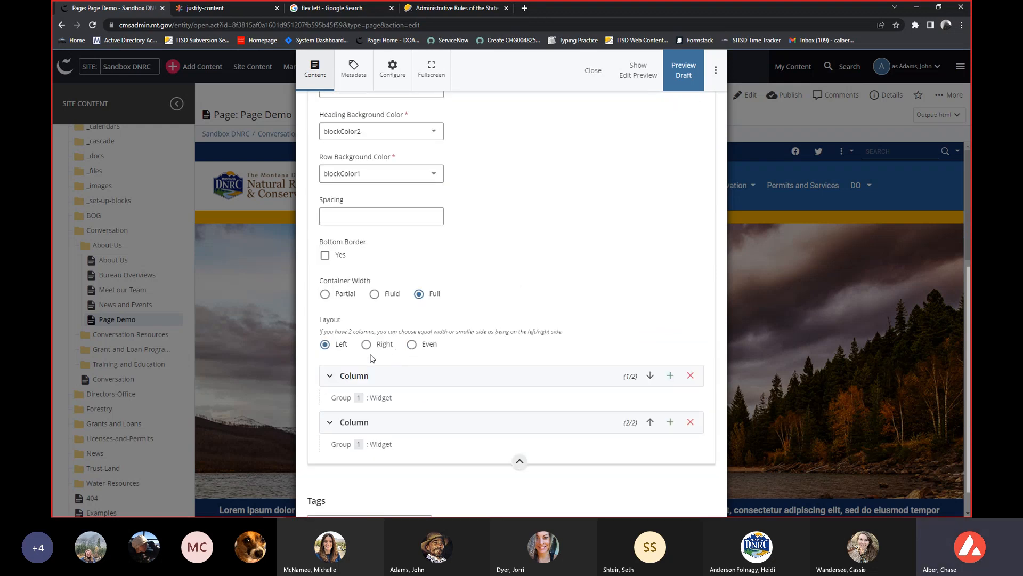
Inspect the WYSIWYG widget in the Fake Heading row's first column, and collapse that column again.
click(383, 375)
scroll(384, 375, down, 2)
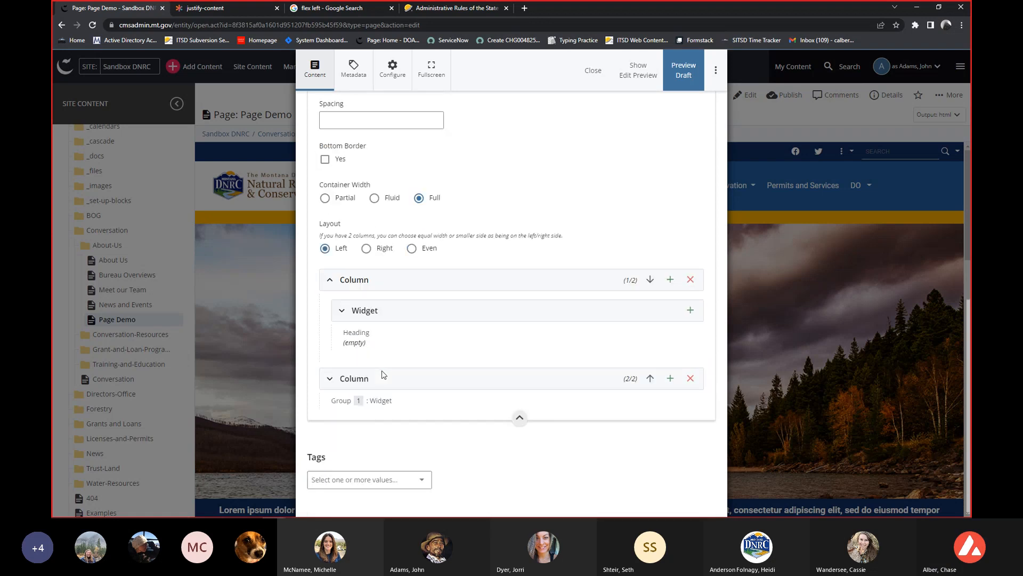
click(374, 313)
scroll(480, 443, down, 3)
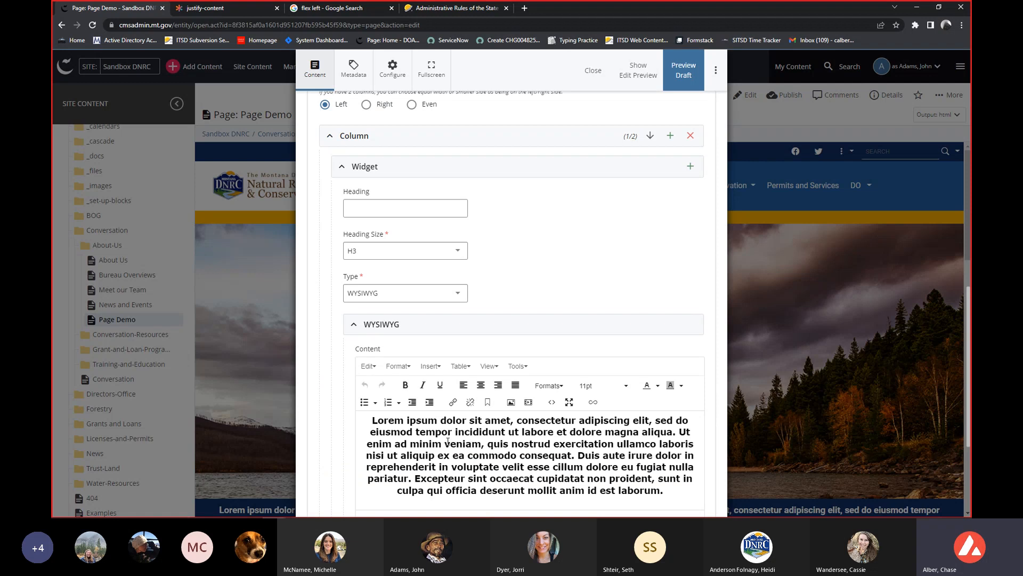
scroll(426, 356, up, 1)
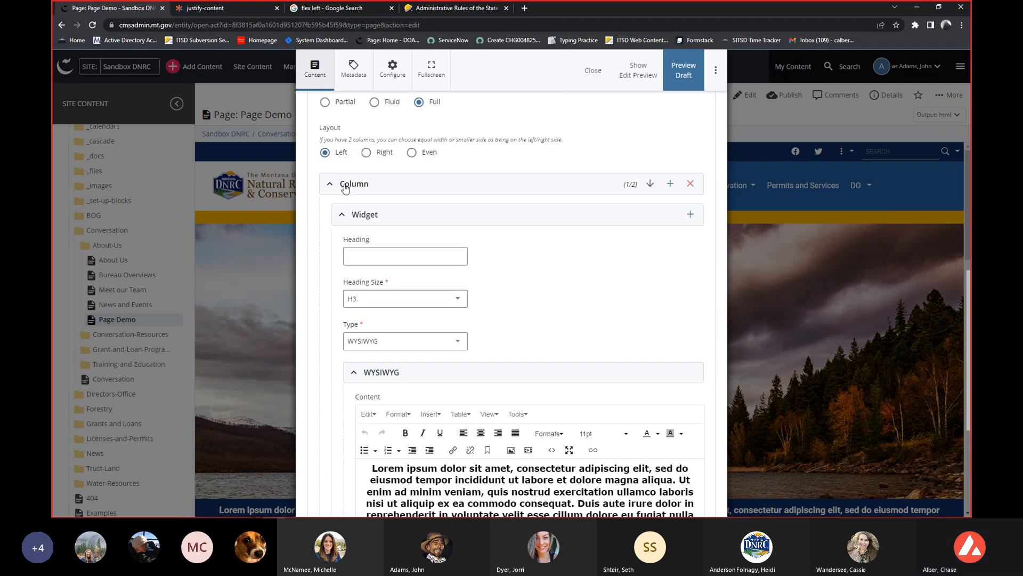
click(352, 183)
Inspect the Carousel widget and its slides in the Fake Heading row's second column, and collapse that column again.
click(387, 369)
click(387, 352)
scroll(387, 353, down, 1)
click(409, 369)
scroll(407, 373, down, 1)
scroll(405, 373, down, 1)
scroll(405, 372, up, 3)
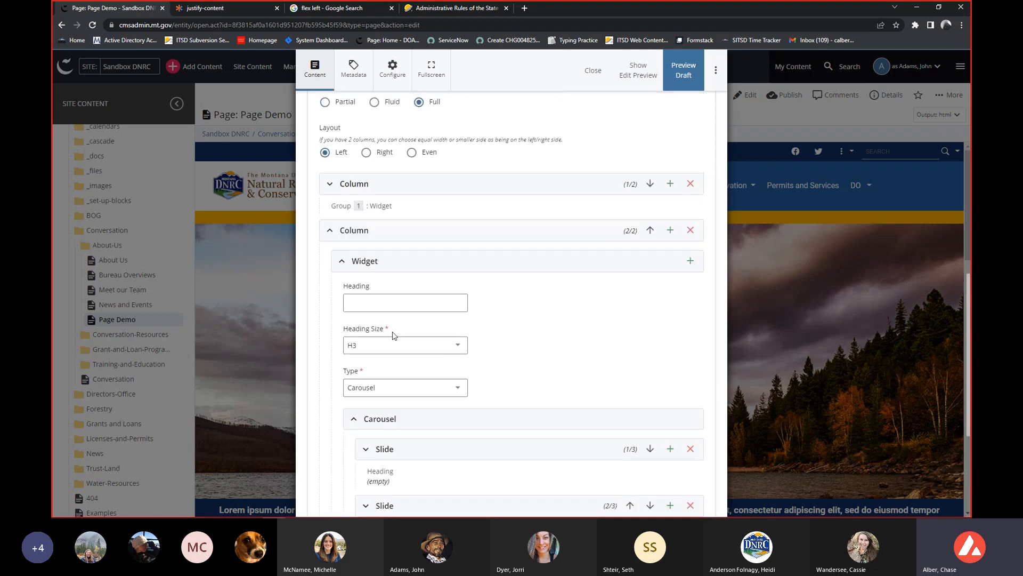
click(350, 235)
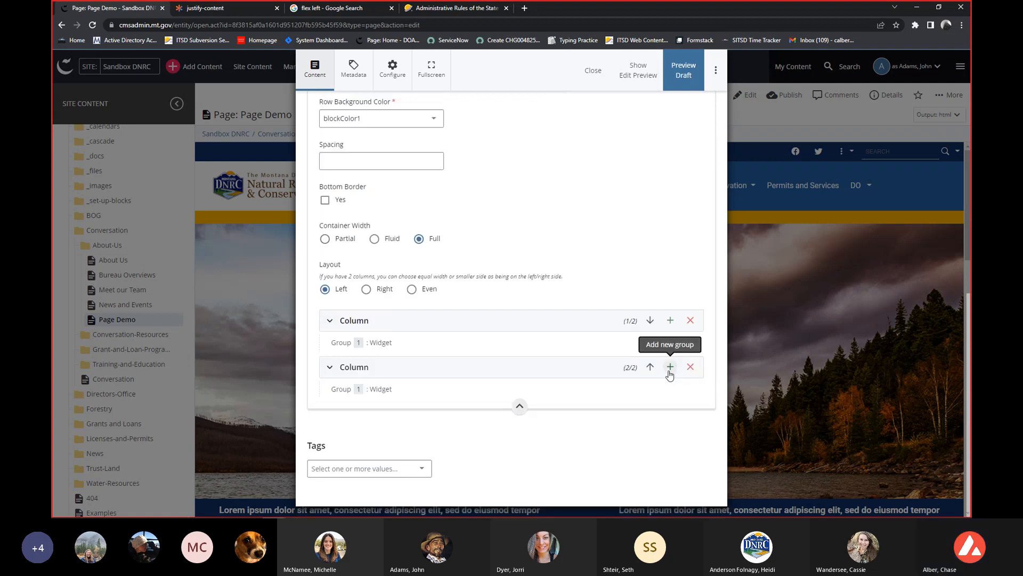
Add a third column after the carousel column in the Fake Heading row, with its empty WYSIWYG widget in view.
scroll(669, 375, up, 1)
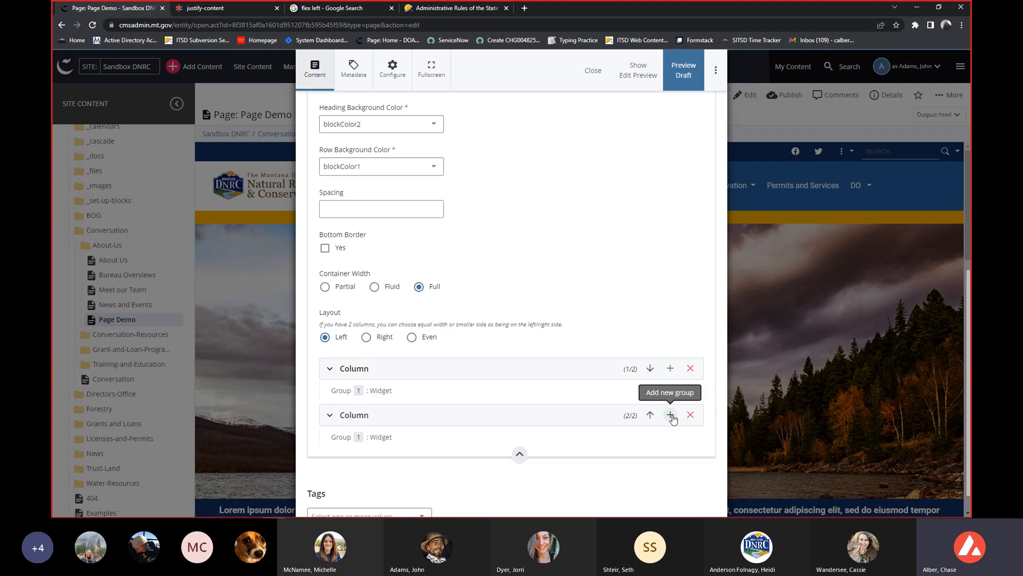
click(670, 414)
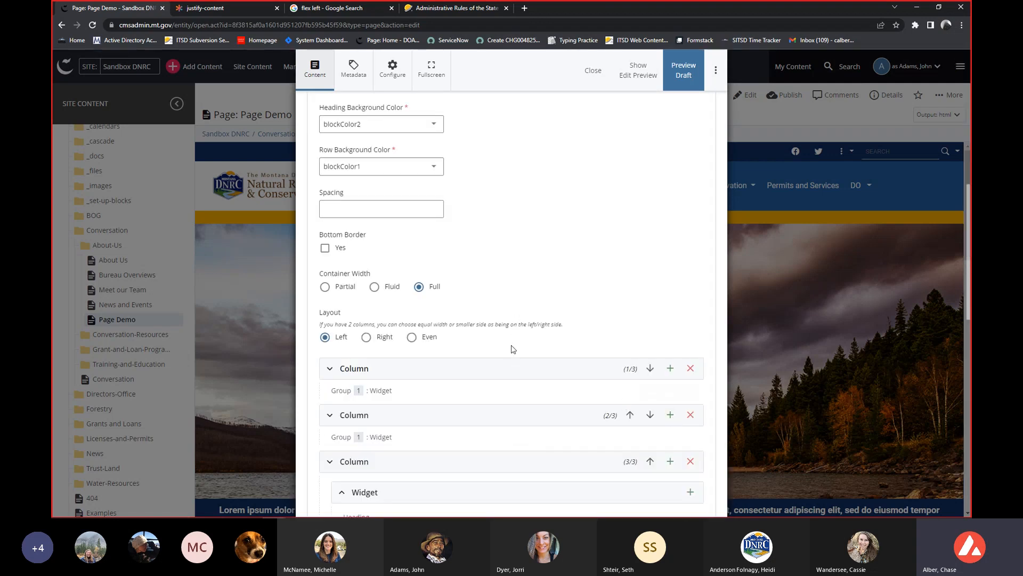
scroll(512, 350, down, 2)
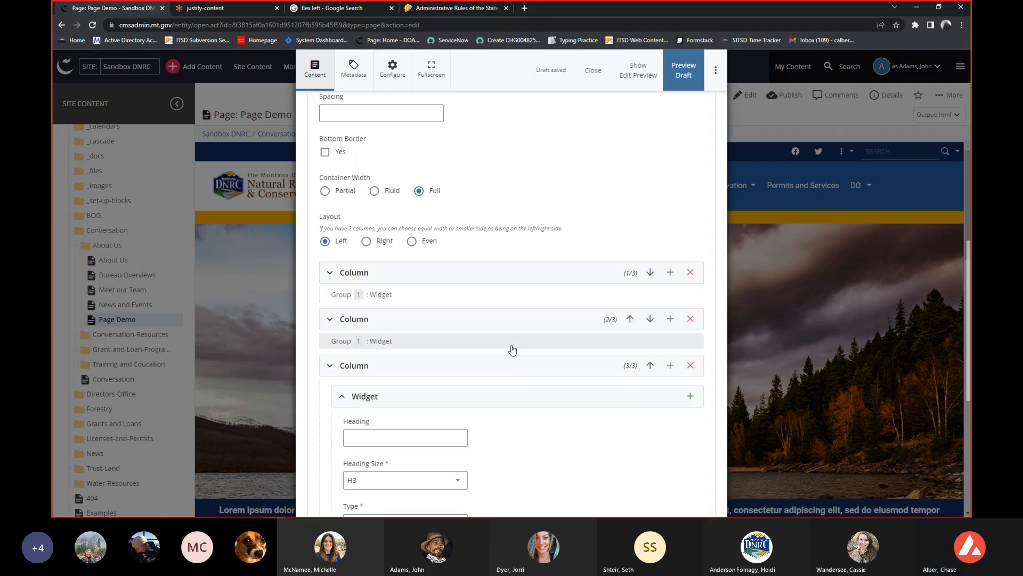
scroll(513, 349, down, 4)
scroll(439, 397, down, 2)
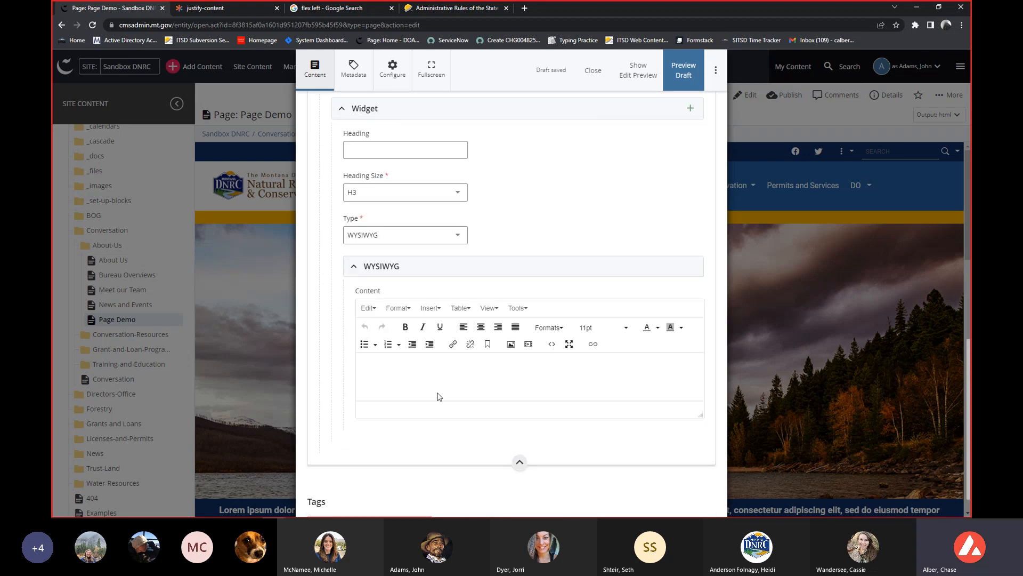
Copy the centered bold Lorem ipsum paragraph from the first column's WYSIWYG content into the third column's WYSIWYG content.
text(http://cdev.mt.gov/)
key(ctrl+z)
scroll(376, 264, up, 4)
text(Lorem ipsum dolor sit amet, consectetur adipiscing elit, sed do eiusmod tempor incididunt ut labore et dolore magna aliqua. Ut enim ad minim veniam, quis nostrud exercitation ullamco laboris nisi ut aliquip ex ea commodo consequat. Duis aute irure dolor in reprehenderit in voluptate velit esse cillum dolore eu fugiat nulla pariatur. Excepteur sint occaecat cupidatat non proident, sunt in culpa qui officia deserunt mollit anim id est laborum.)
scroll(473, 398, down, 4)
key(ctrl+a)
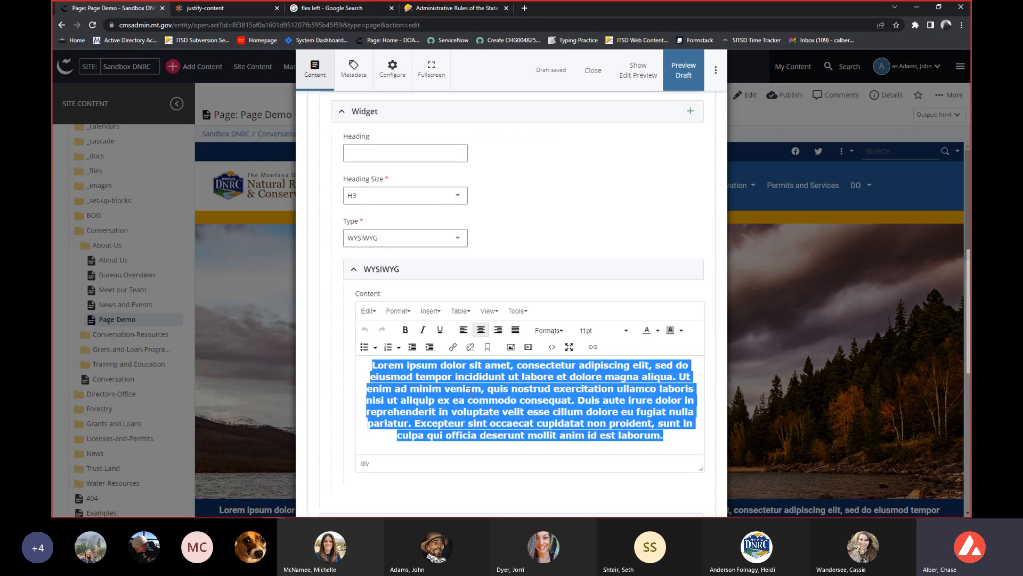
scroll(473, 398, down, 8)
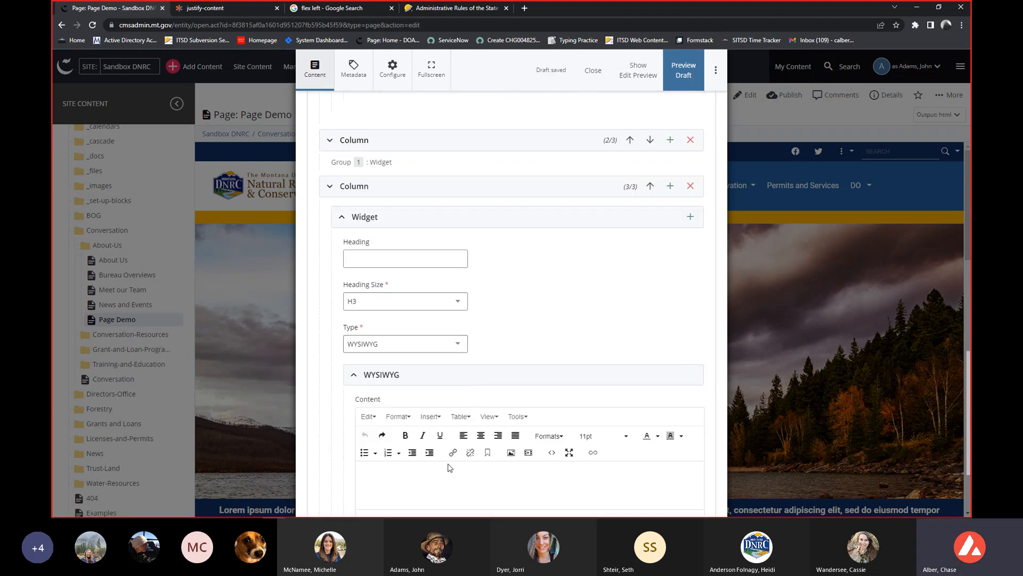
click(451, 471)
key(ctrl+v)
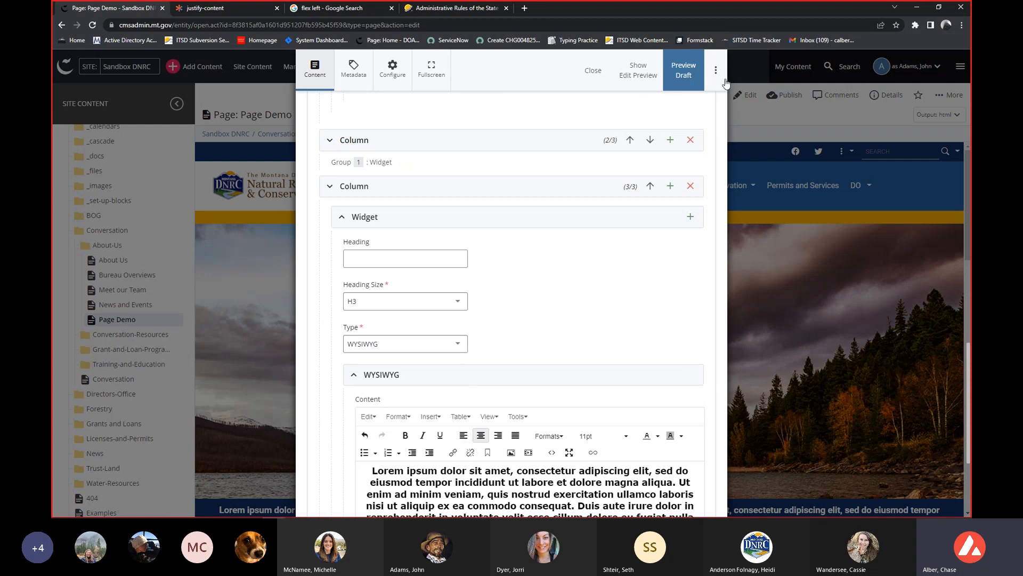
Submit the Page Demo changes and reload the page to check the three-column Fake Heading row.
click(715, 75)
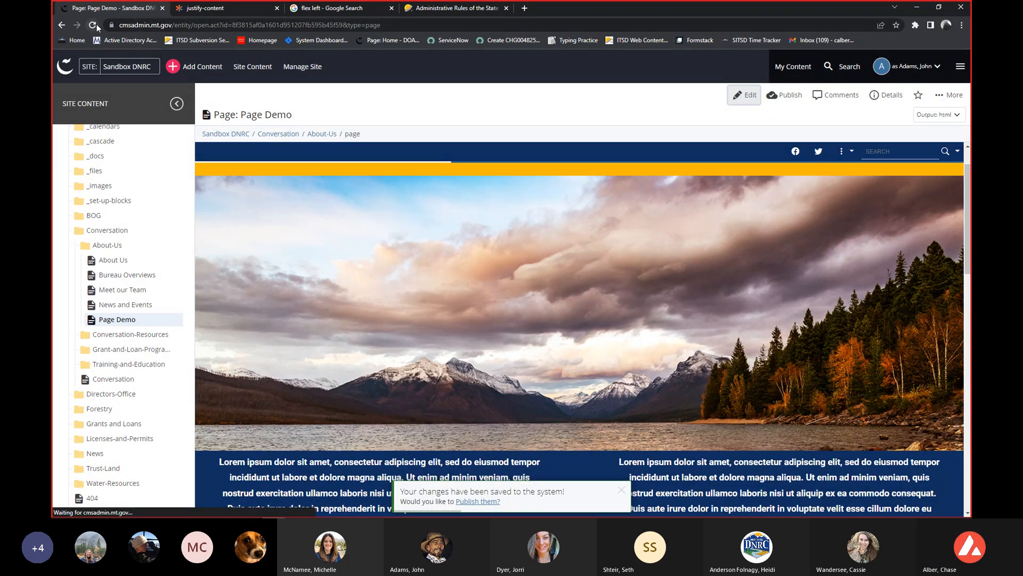
click(93, 25)
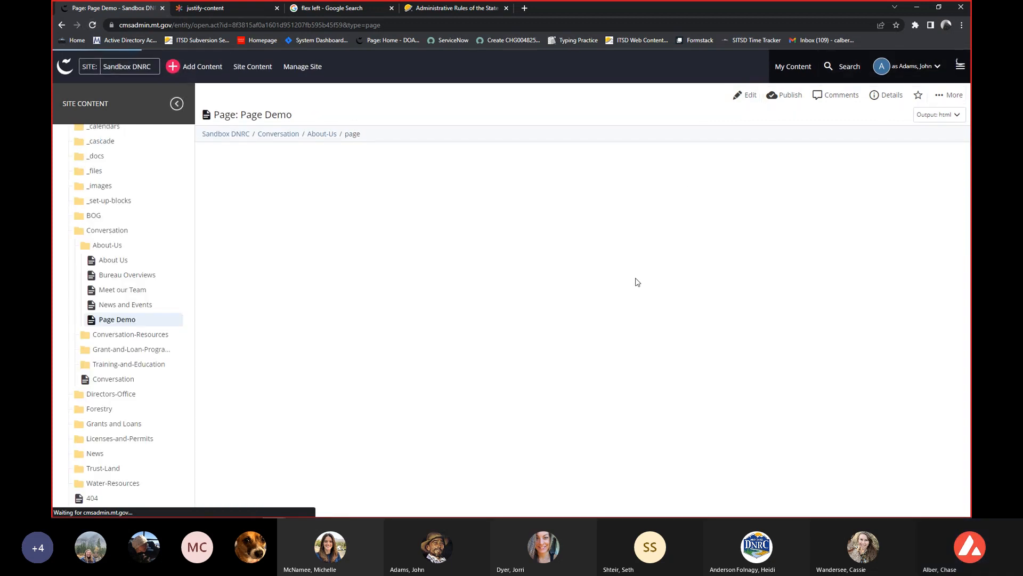
scroll(635, 225, down, 6)
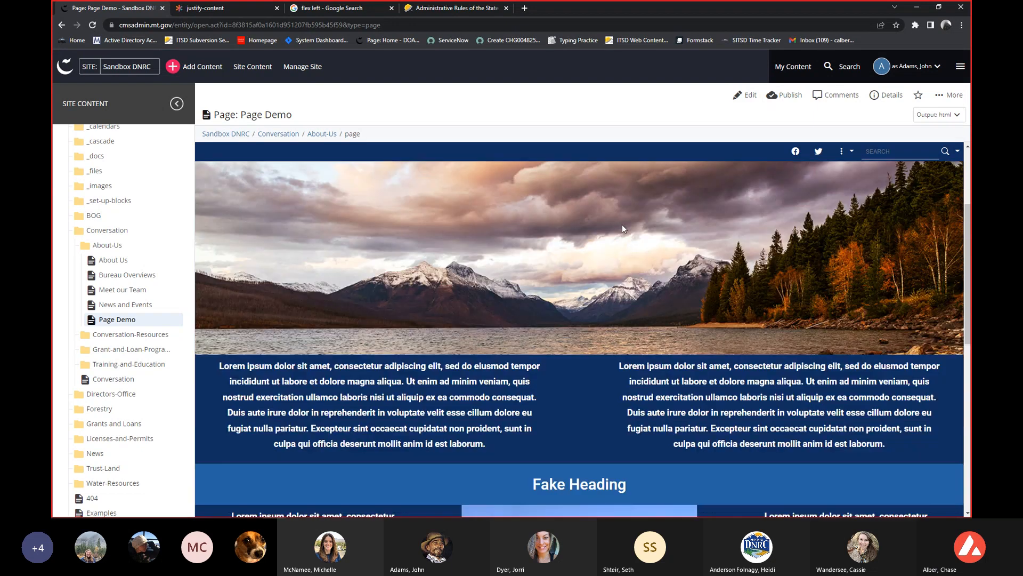
scroll(603, 232, down, 2)
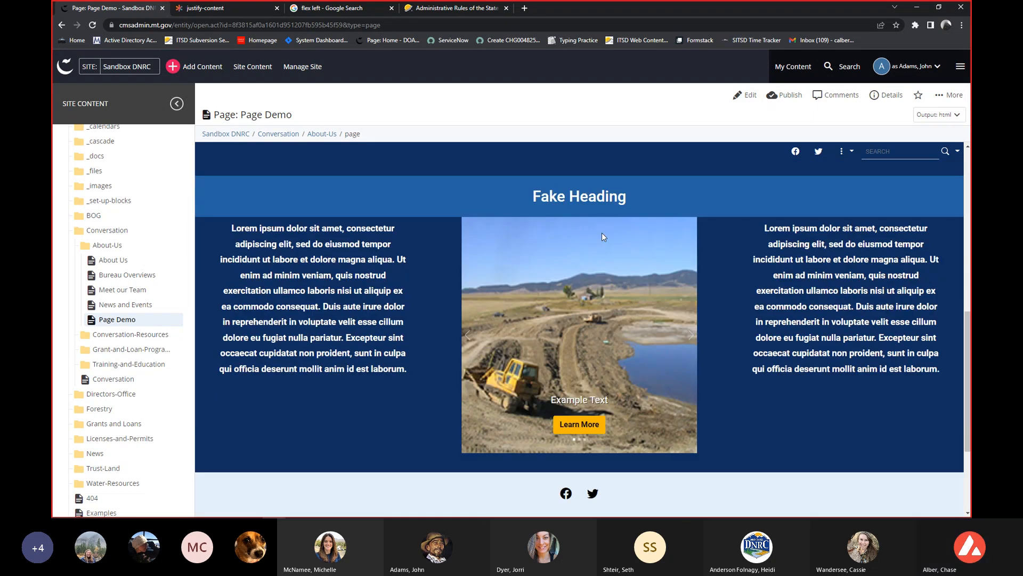
scroll(599, 235, up, 2)
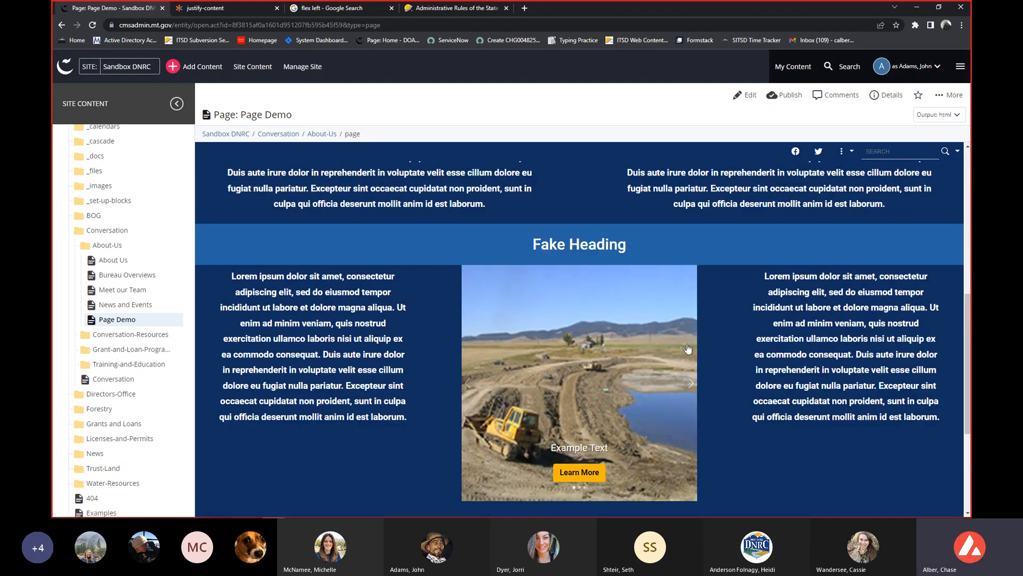
Take the browser window out of full size and narrow it until the Fake Heading row's three columns stack.
double_click(637, 9)
drag(561, 14, 498, 18)
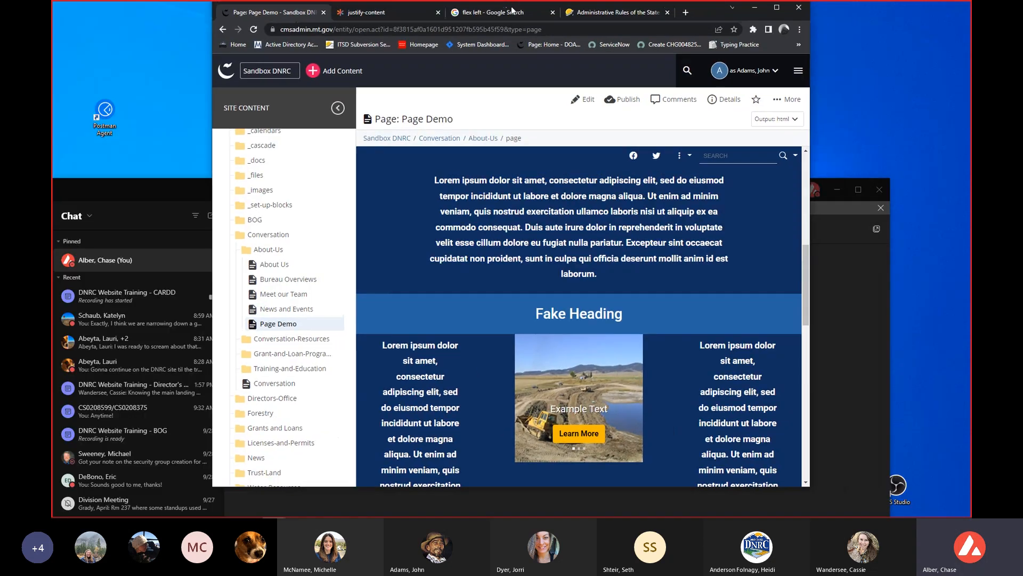
drag(812, 254, 702, 254)
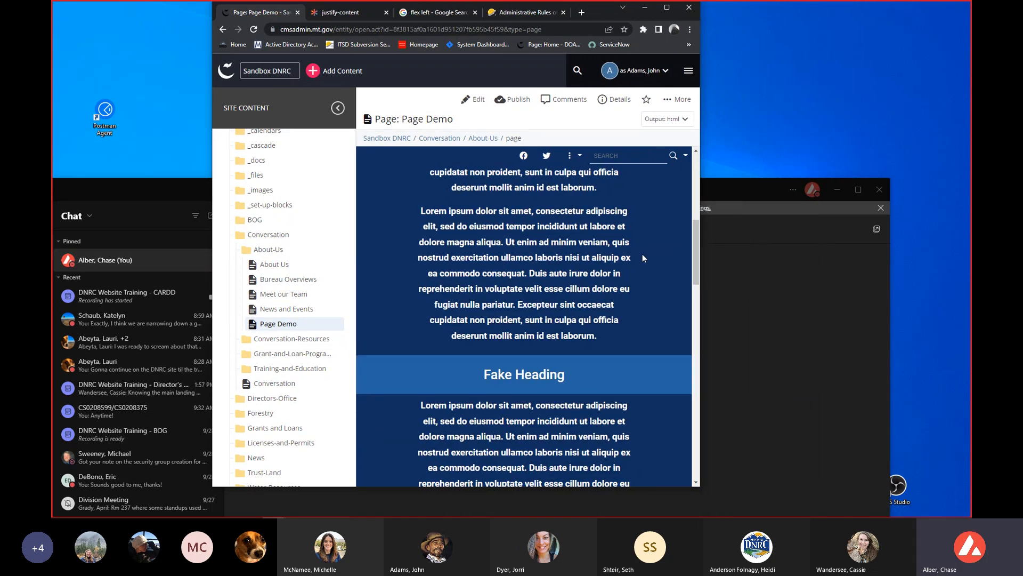
Check the stacked columns of the Fake Heading row, and widen the browser window back to full size.
scroll(642, 254, down, 8)
scroll(621, 250, down, 8)
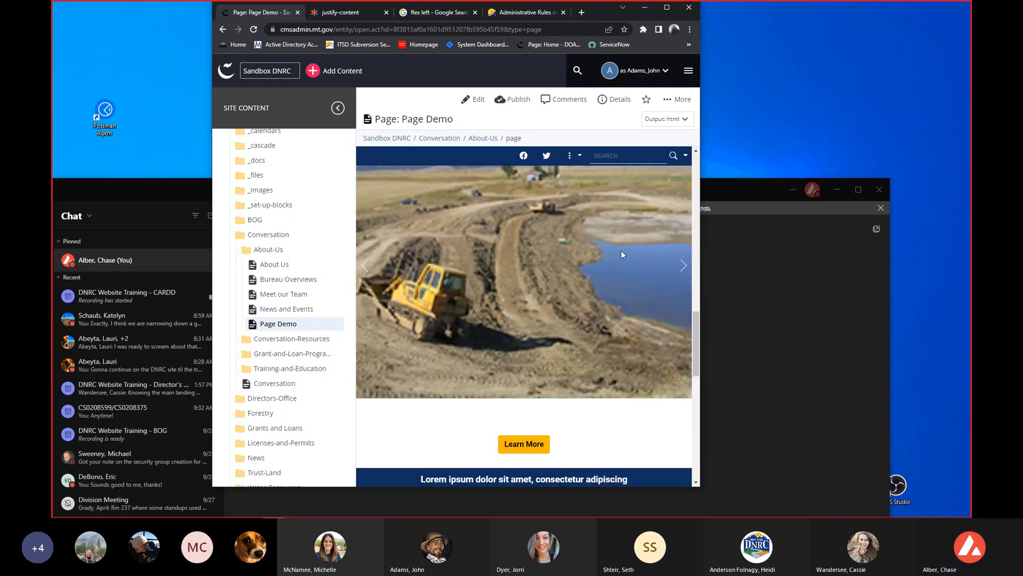
scroll(614, 252, up, 8)
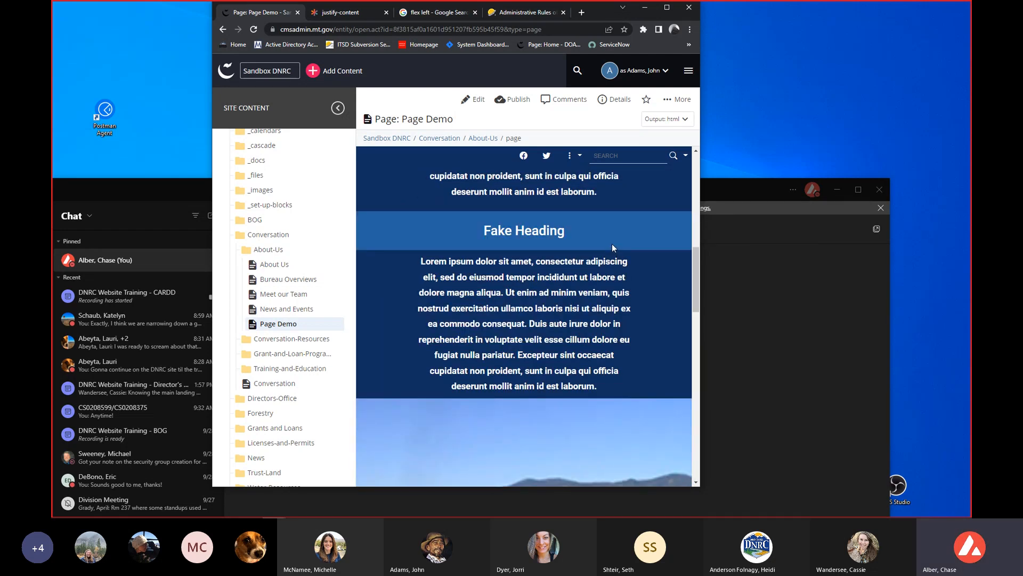
drag(699, 252, 735, 253)
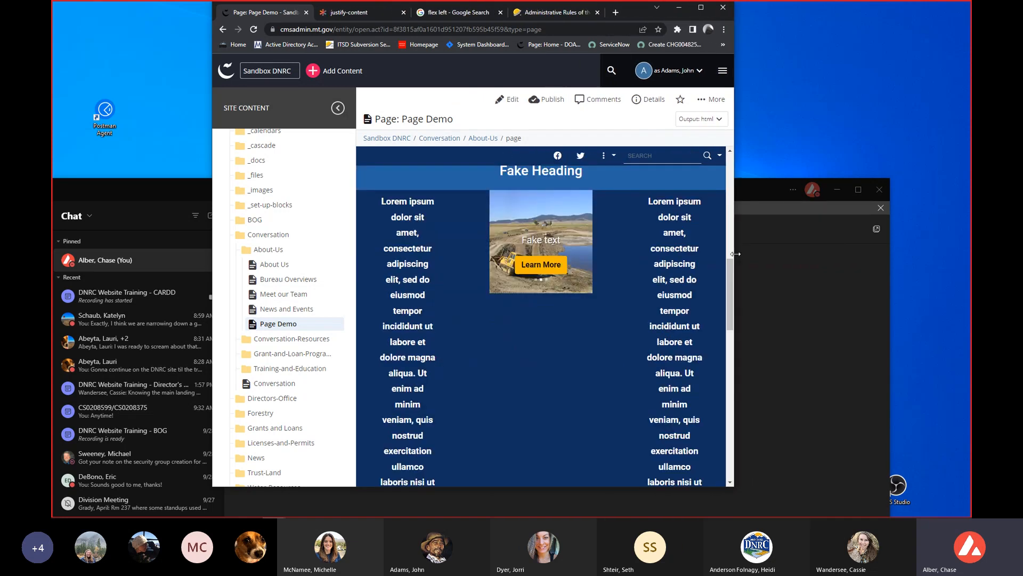
click(701, 8)
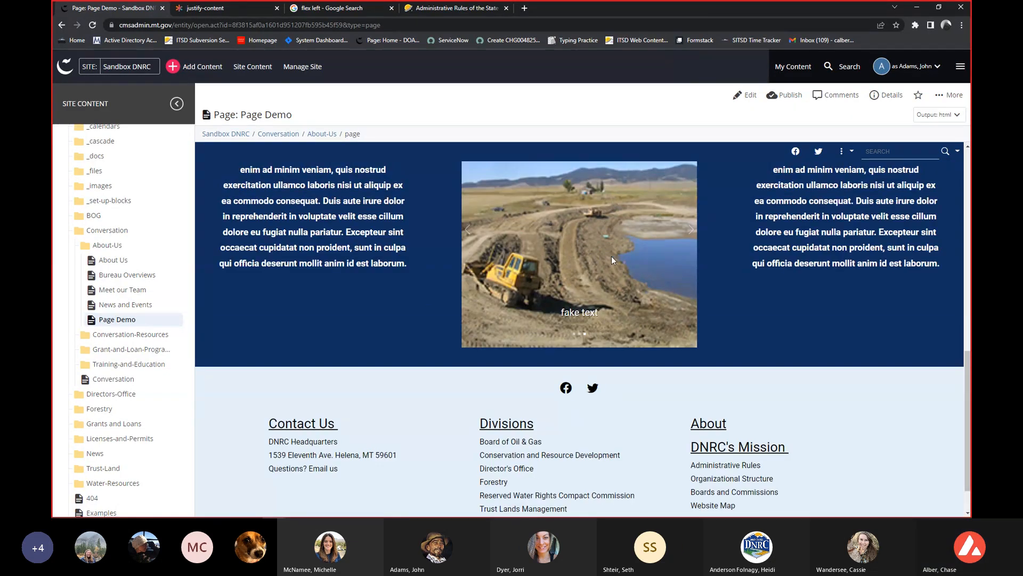
Open Page Demo for editing and set the Fake Heading row's layout to Even.
scroll(612, 253, up, 1)
scroll(610, 252, up, 1)
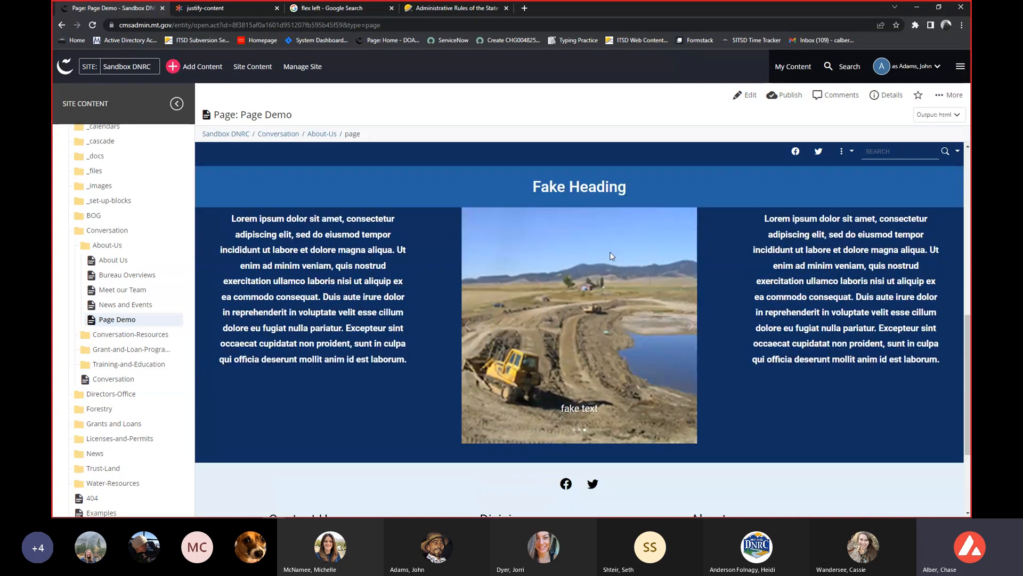
scroll(610, 256, up, 1)
scroll(611, 255, up, 2)
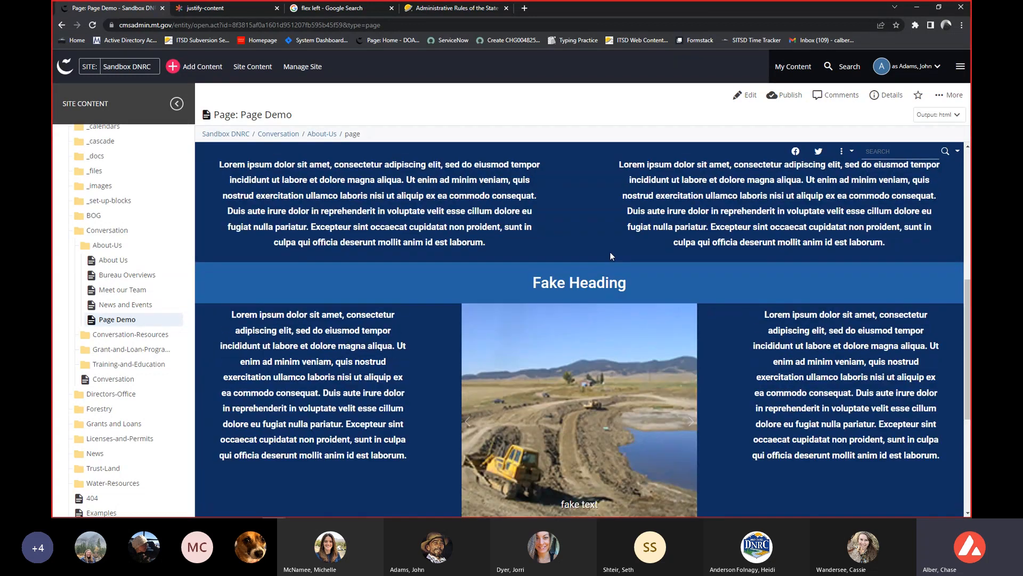
scroll(609, 252, up, 2)
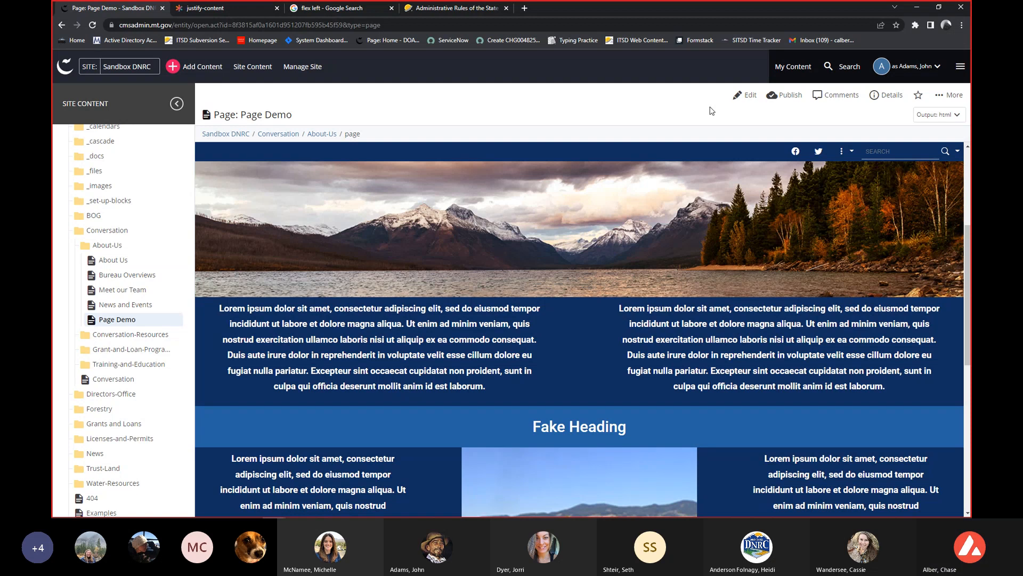
click(744, 94)
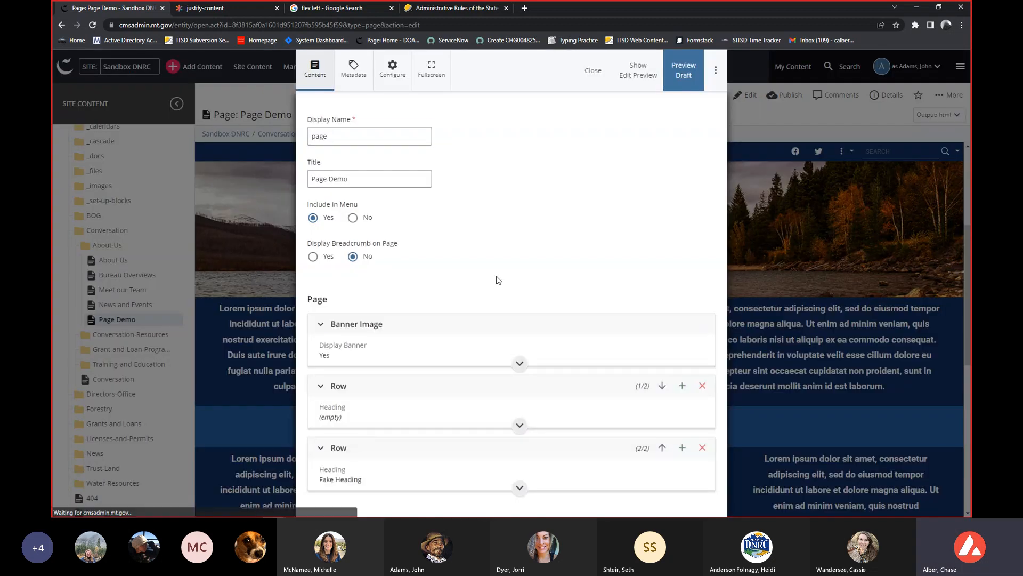
click(494, 384)
scroll(505, 340, down, 5)
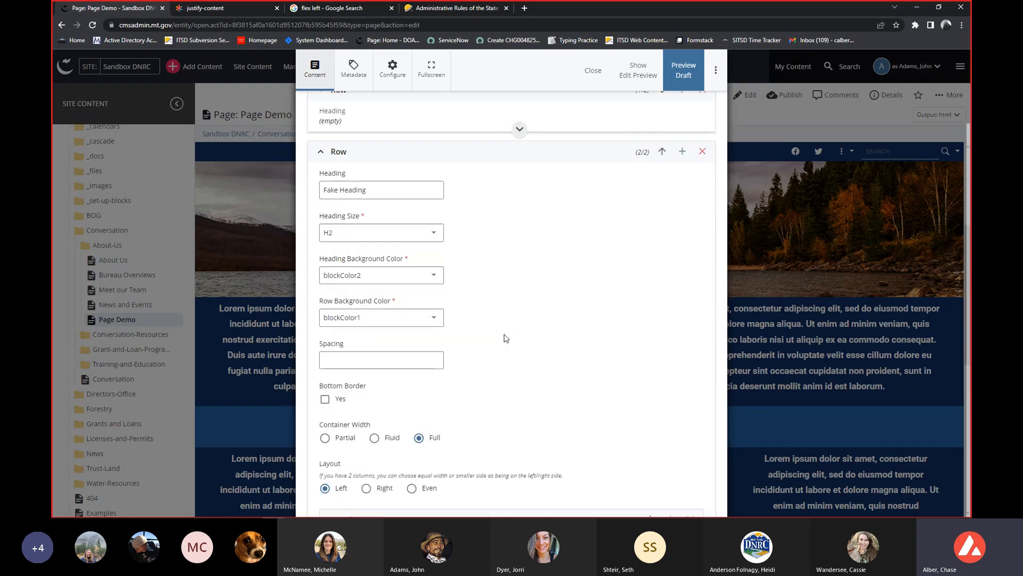
scroll(467, 343, down, 3)
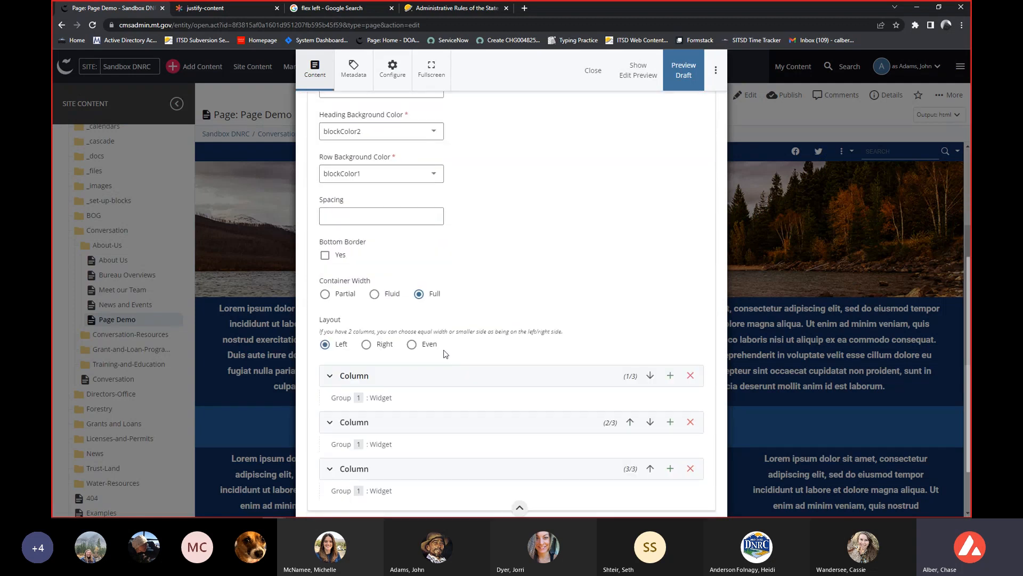
click(413, 345)
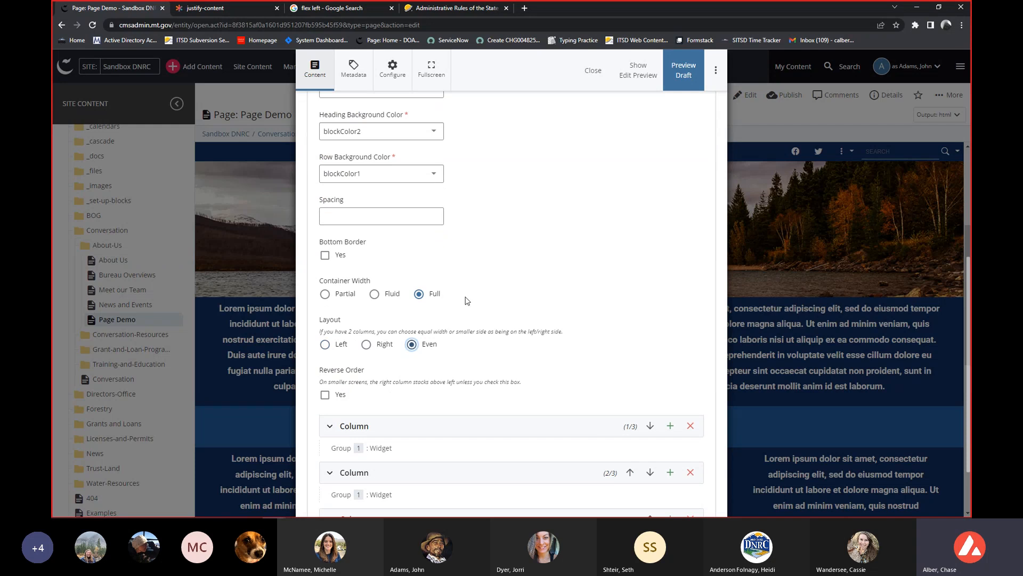
Review the Fake Heading row's columns and reverse order option, and compare them with the first row's layout settings.
scroll(466, 299, down, 2)
scroll(453, 304, down, 1)
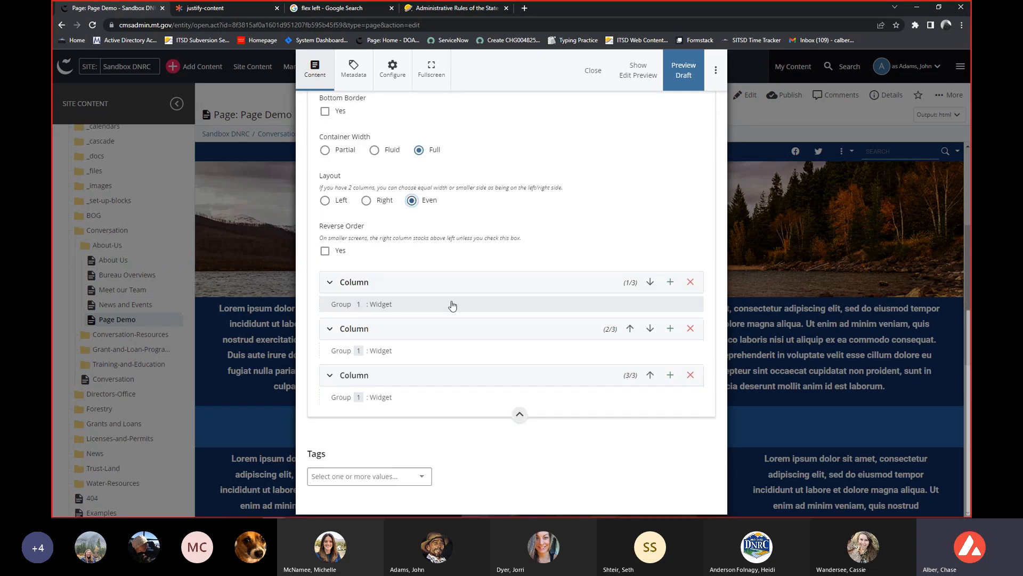
scroll(418, 290, up, 1)
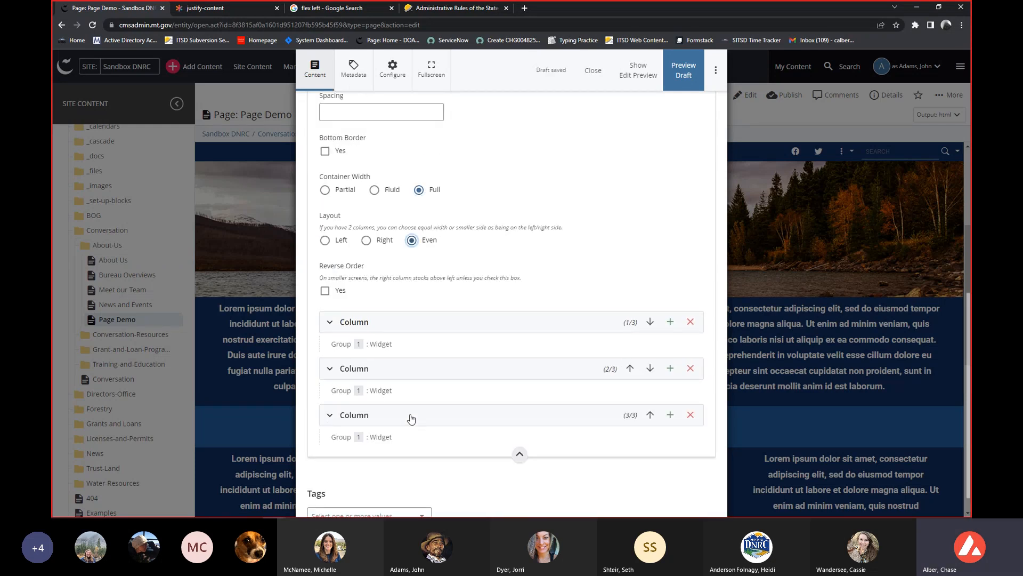
scroll(405, 346, up, 1)
scroll(407, 348, up, 3)
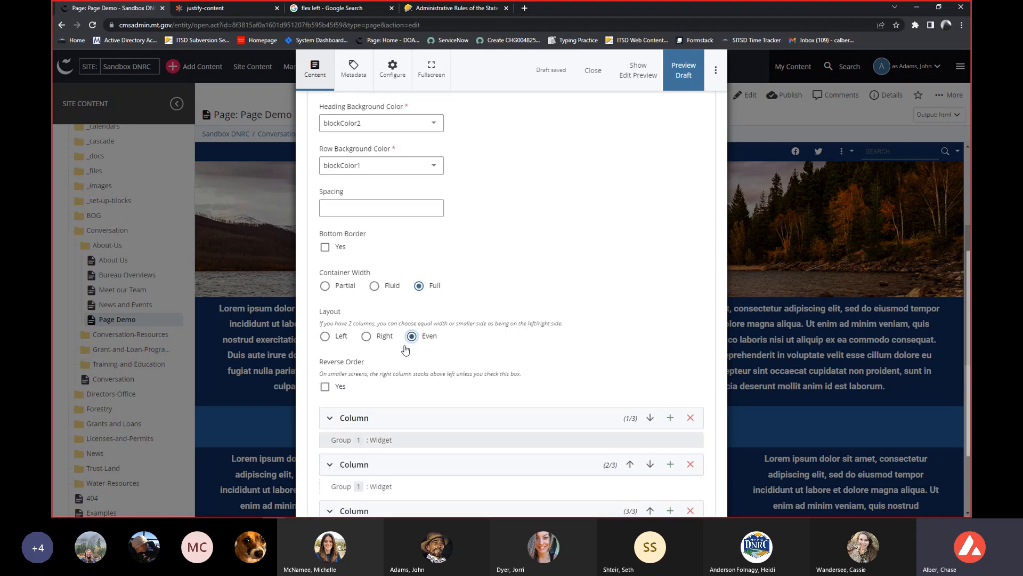
click(342, 142)
scroll(379, 327, up, 1)
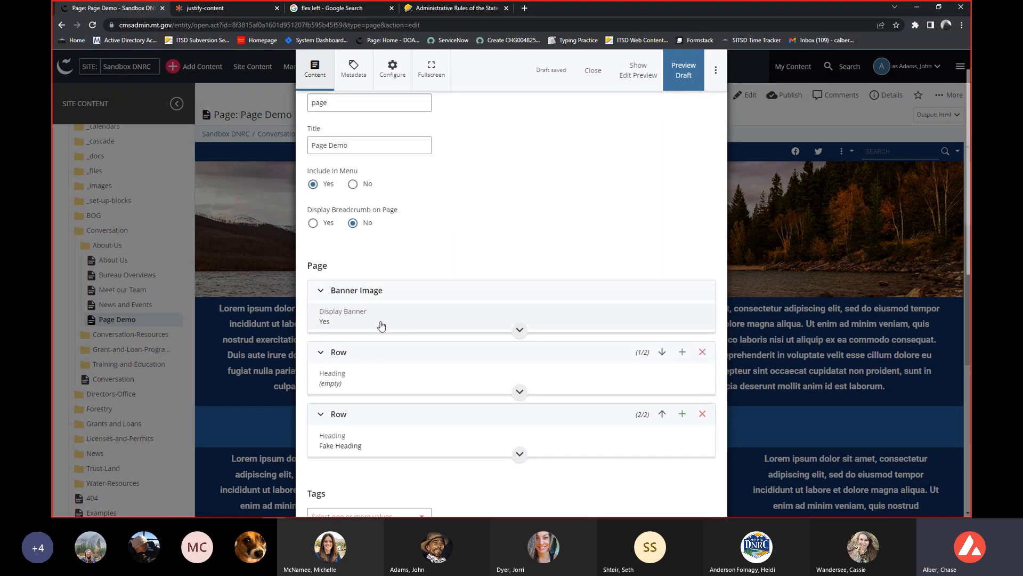
click(366, 352)
scroll(362, 347, down, 1)
scroll(362, 347, down, 3)
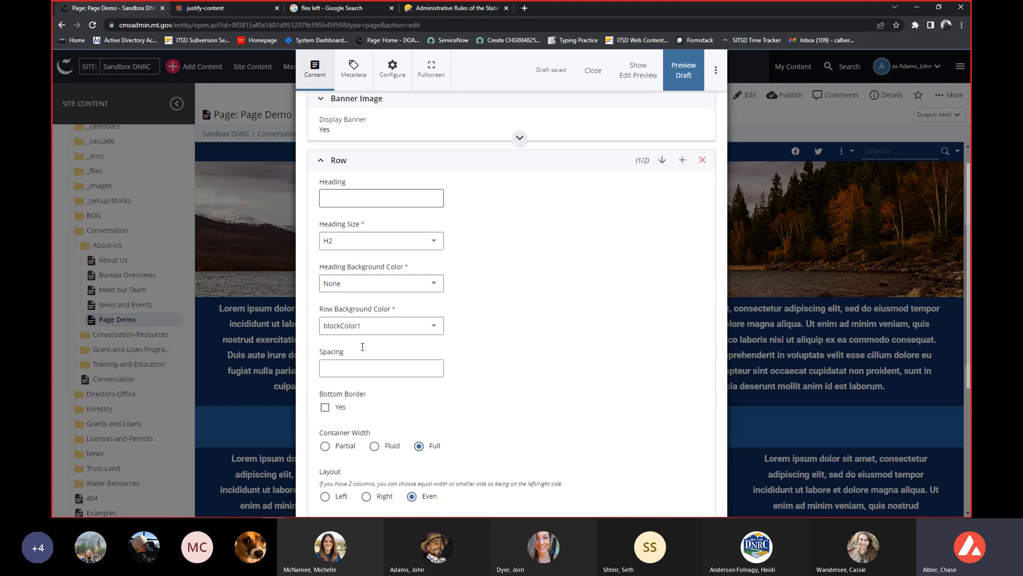
scroll(364, 347, down, 1)
Submit the Page Demo changes without content checks and view the saved Fake Heading row.
click(719, 87)
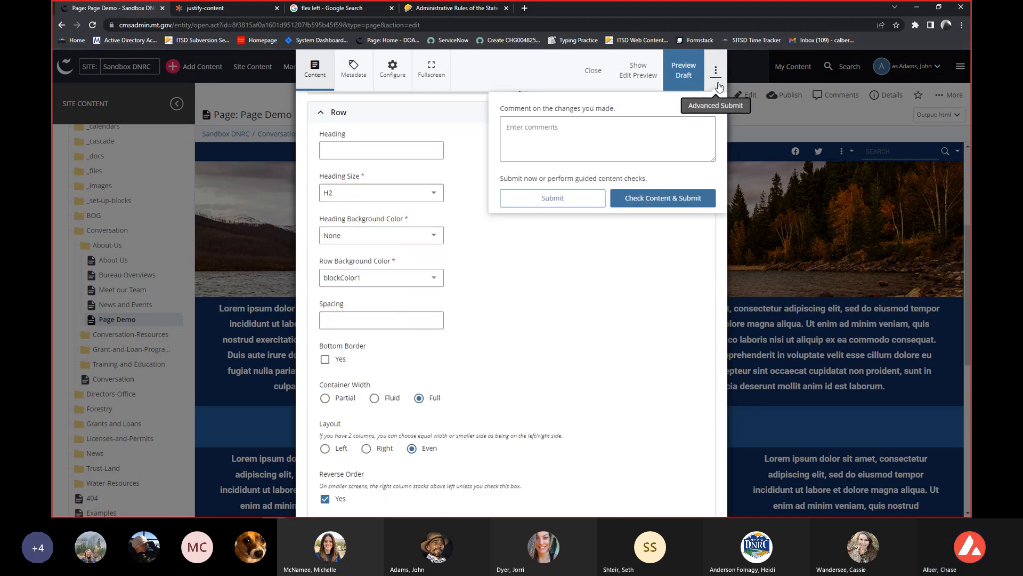
click(574, 197)
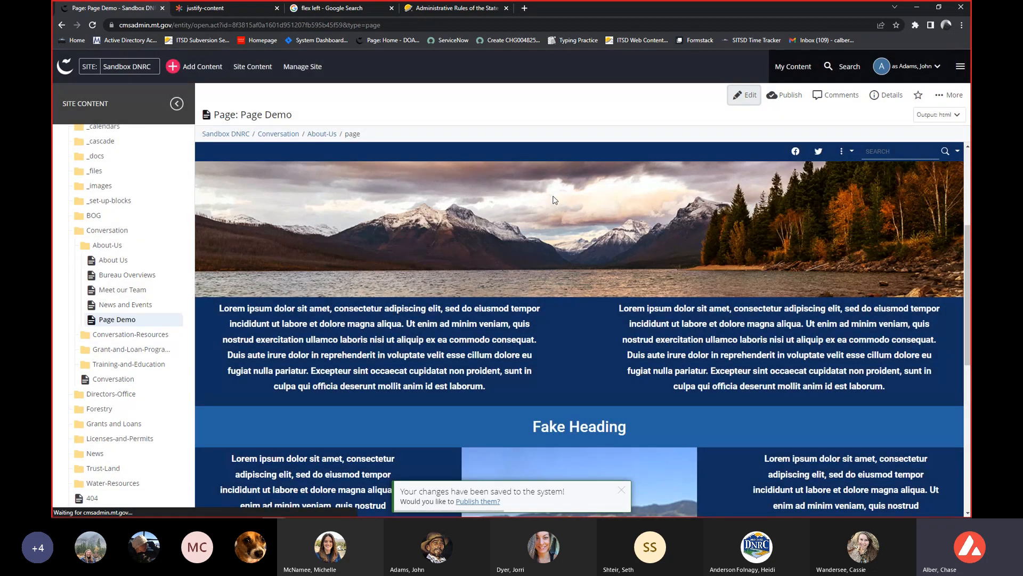
scroll(554, 200, down, 6)
scroll(452, 226, up, 1)
scroll(420, 238, up, 2)
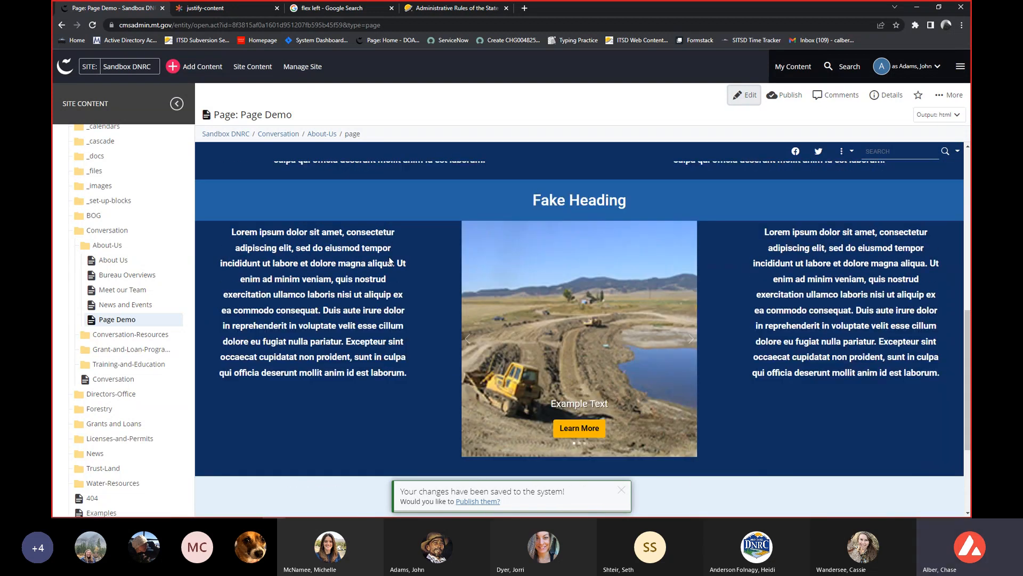
Look over the page's breadcrumb path, banner image, two-column text row and three-column Fake Heading row.
drag(382, 138, 236, 137)
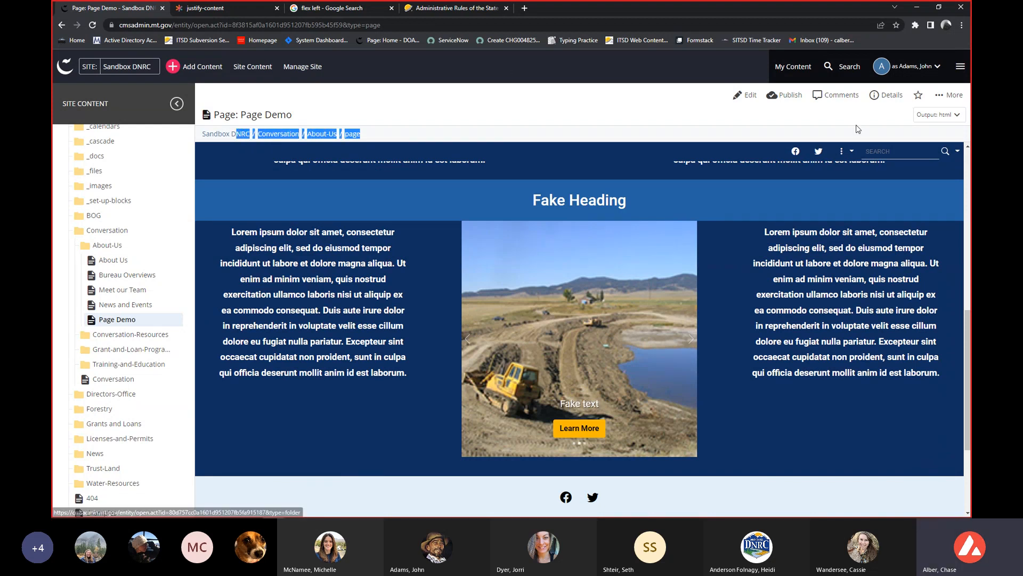
click(709, 261)
scroll(708, 263, up, 2)
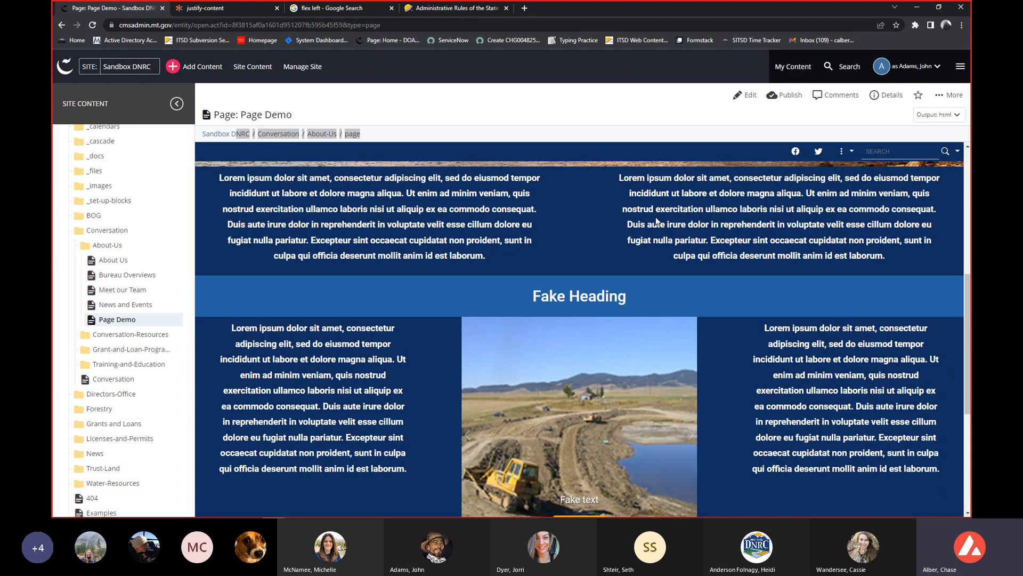
scroll(621, 258, up, 3)
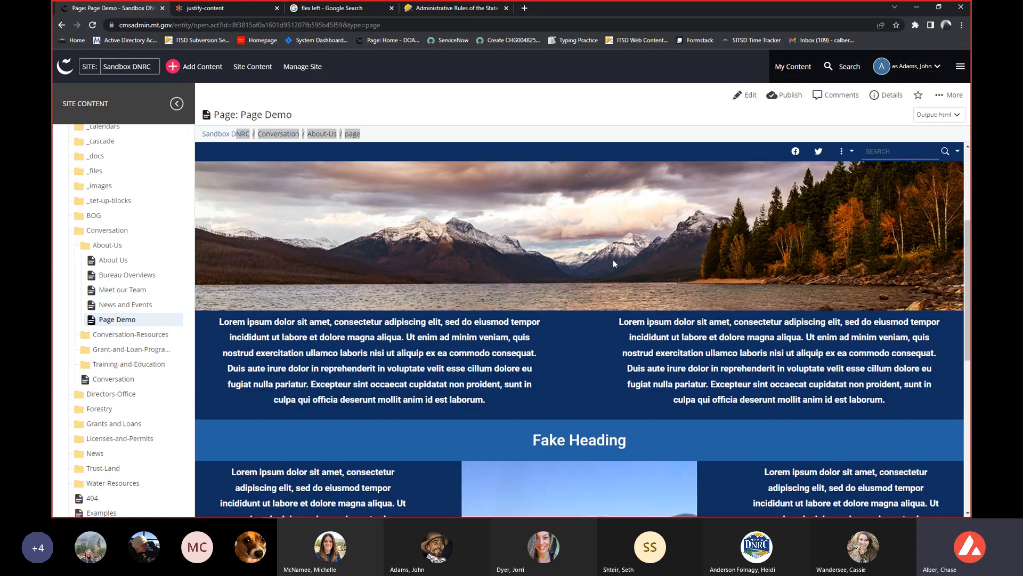
scroll(613, 260, down, 1)
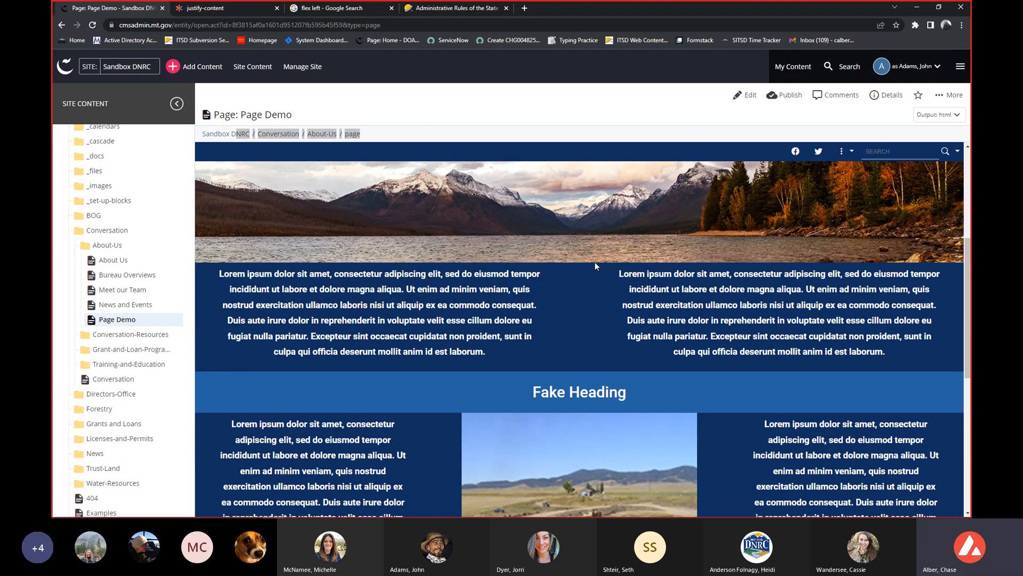
scroll(595, 266, down, 1)
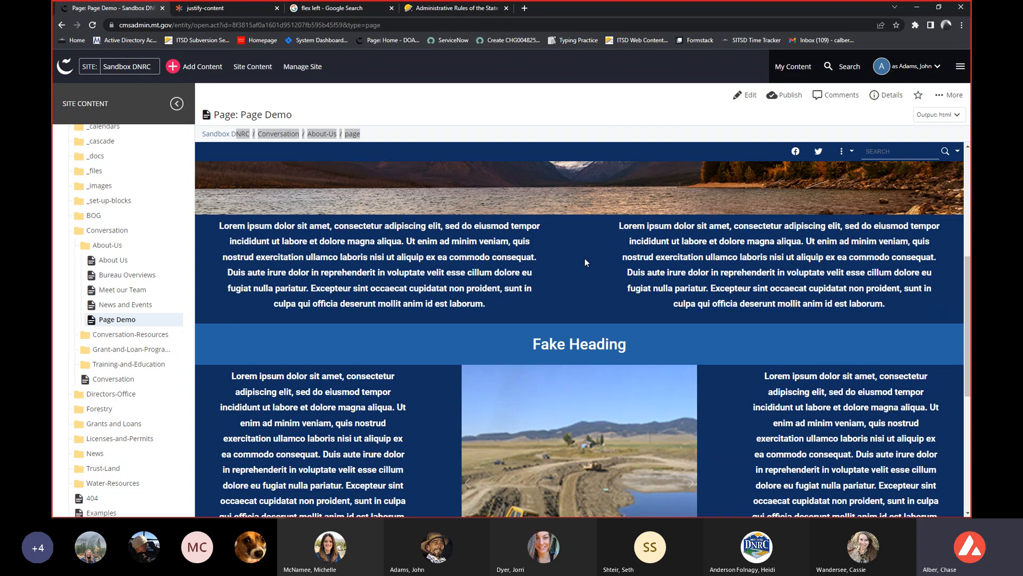
scroll(583, 258, down, 1)
scroll(578, 270, down, 1)
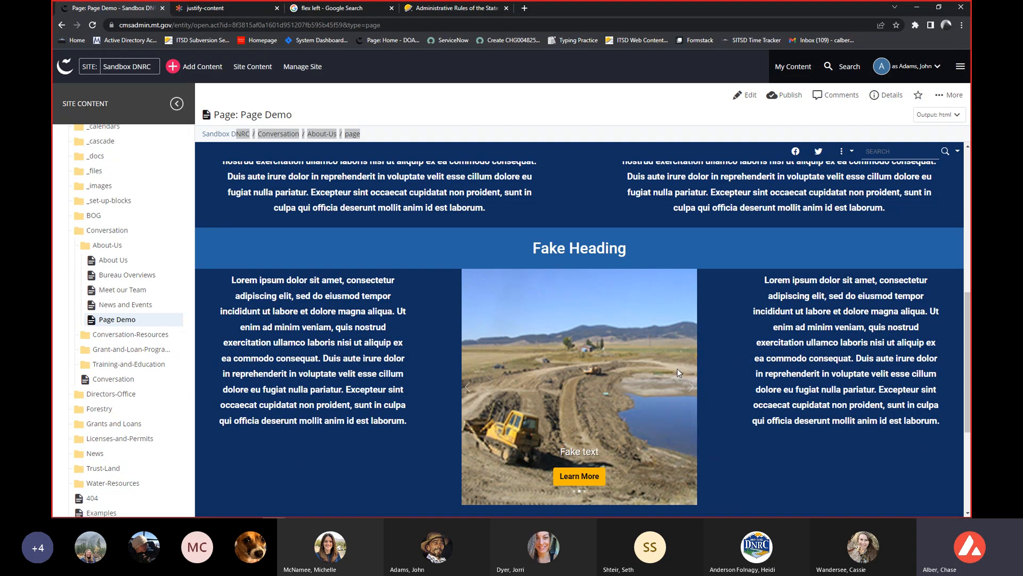
Open the version history of the Page Demo page.
click(954, 97)
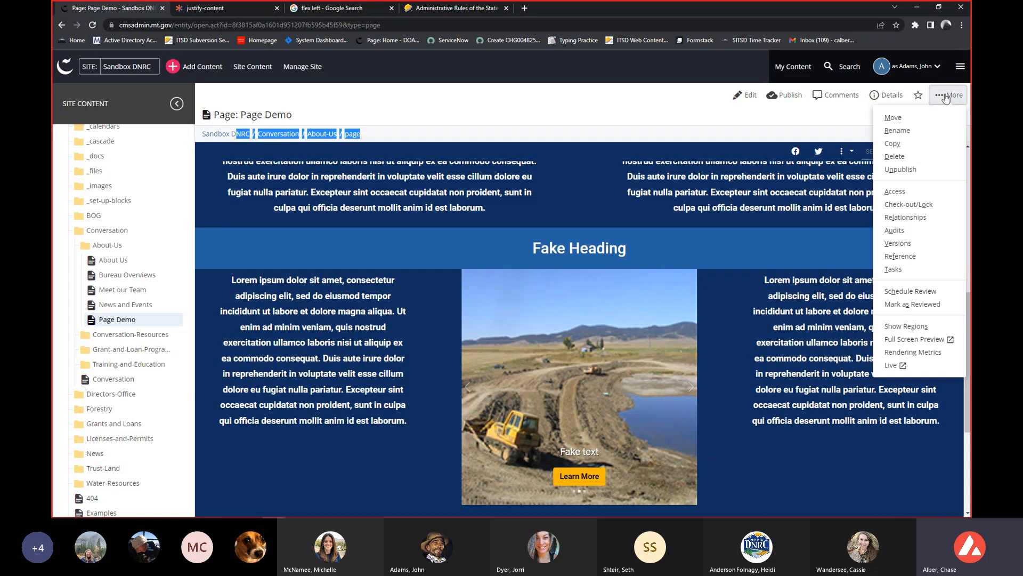
click(886, 244)
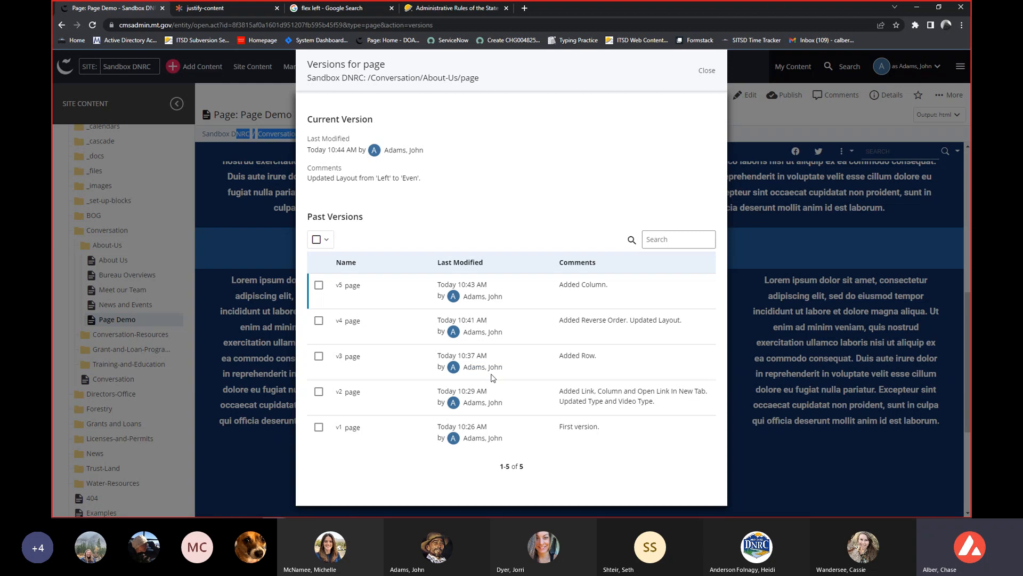
Compare past version v2 of the page with the current version.
click(318, 392)
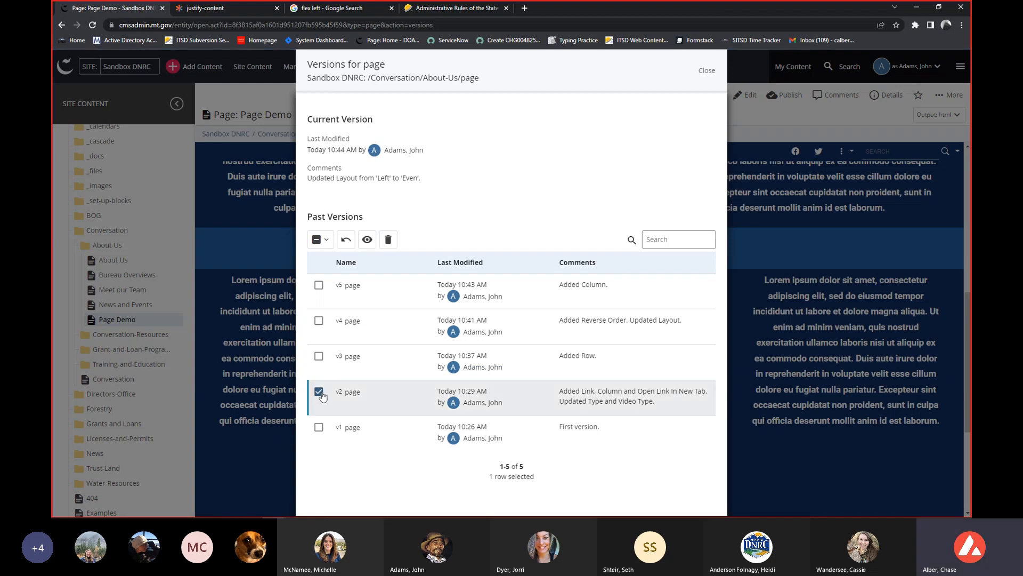
scroll(372, 378, down, 1)
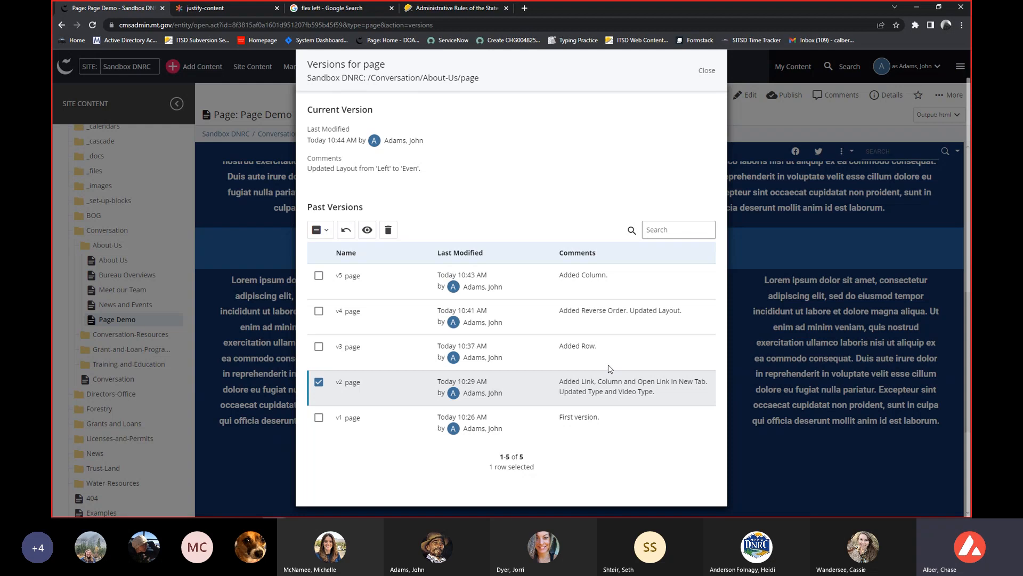
click(367, 230)
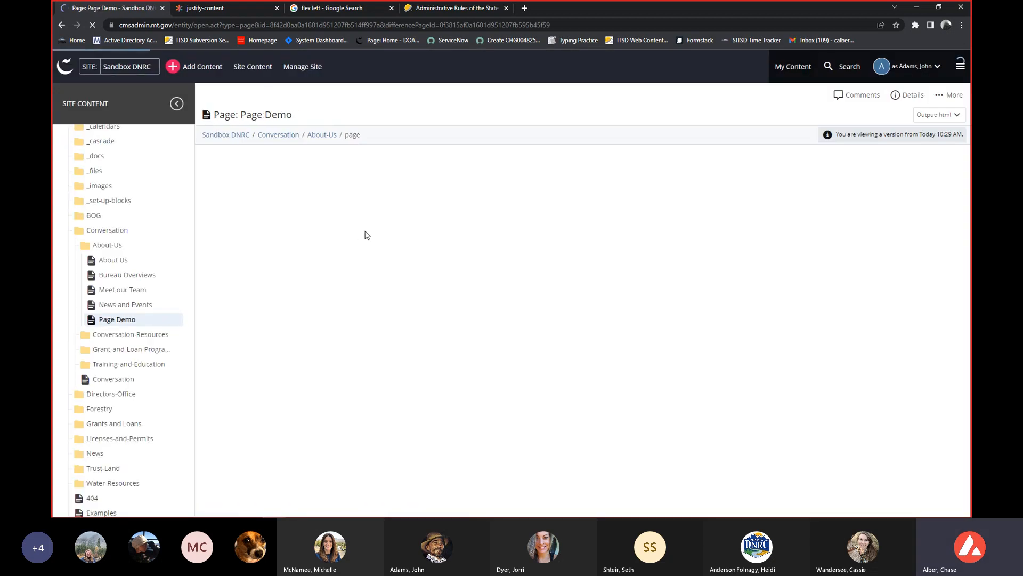
Examine the highlighted differences in the two-column text row and the Fake Heading row of the version comparison.
scroll(401, 237, down, 4)
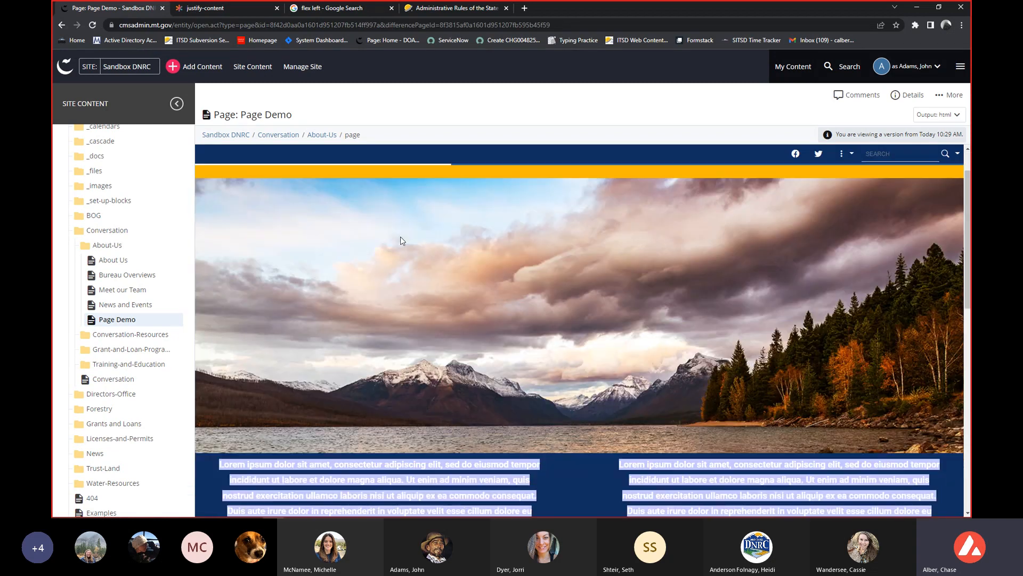
scroll(401, 237, down, 2)
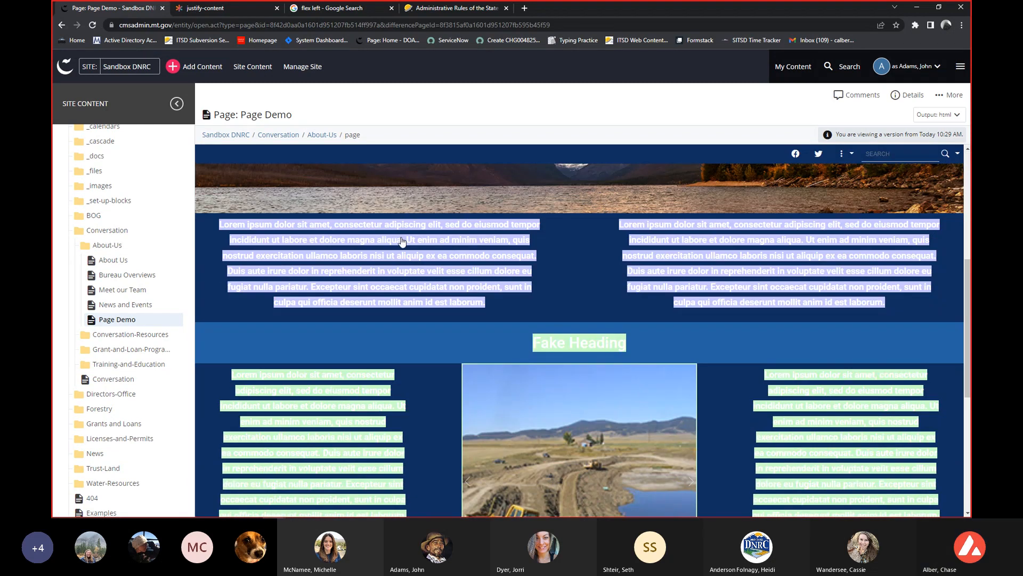
scroll(401, 238, down, 2)
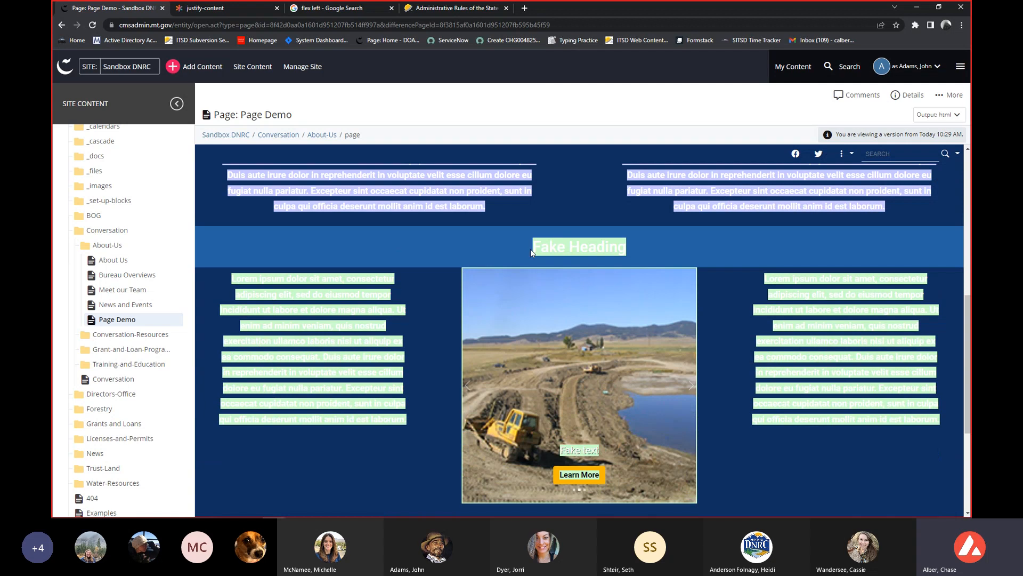
scroll(534, 248, down, 2)
scroll(534, 250, down, 1)
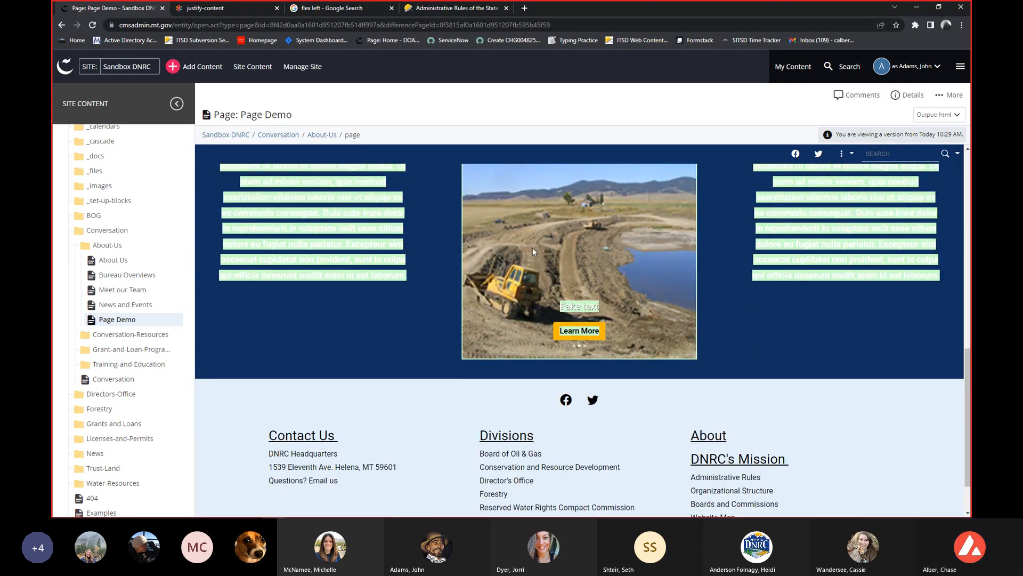
scroll(769, 298, up, 2)
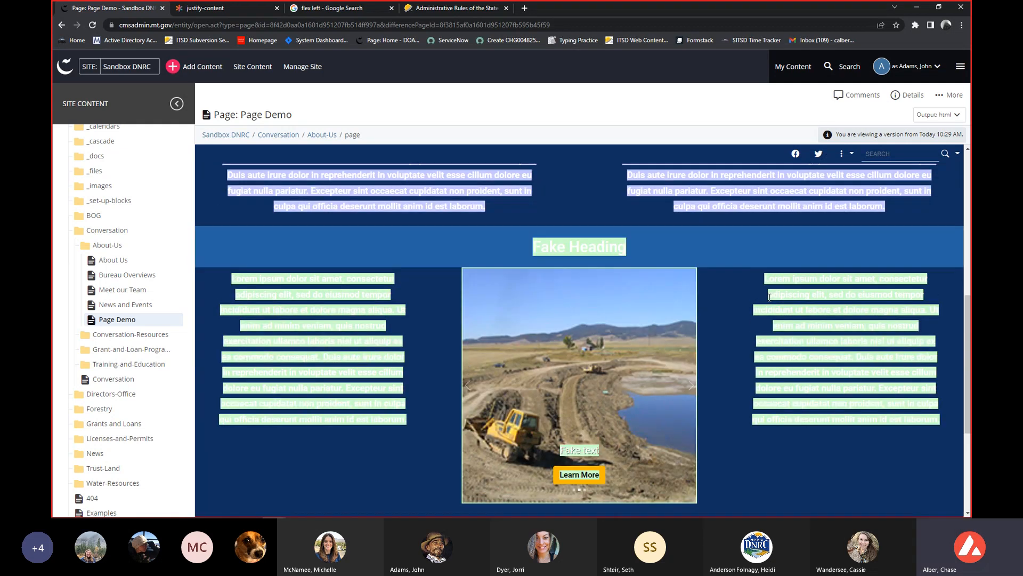
scroll(767, 302, up, 2)
scroll(757, 300, up, 1)
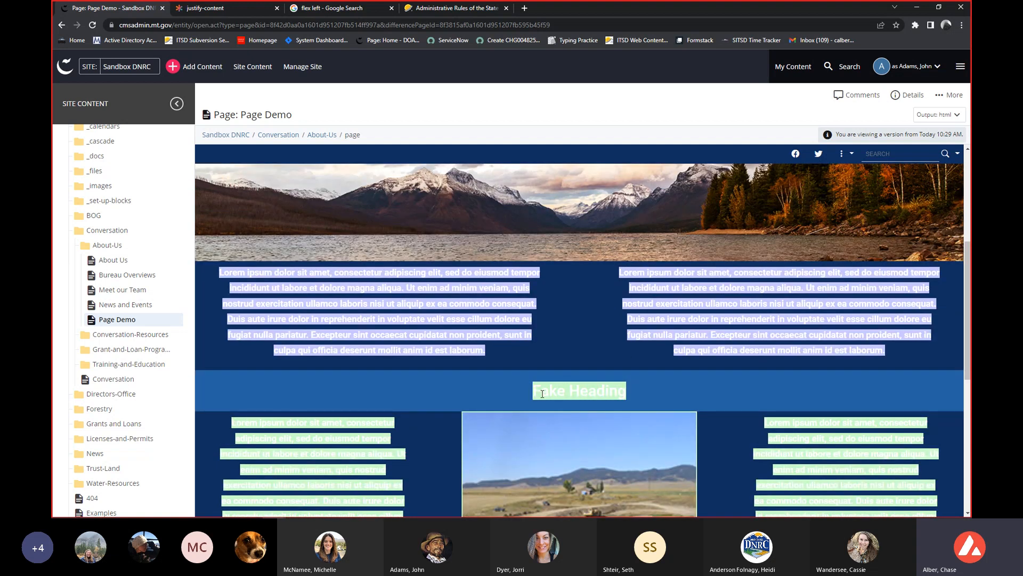
scroll(705, 468, down, 2)
scroll(551, 356, up, 2)
Restore the compared 10:29 AM version of Page Demo and look over the restored page.
click(954, 96)
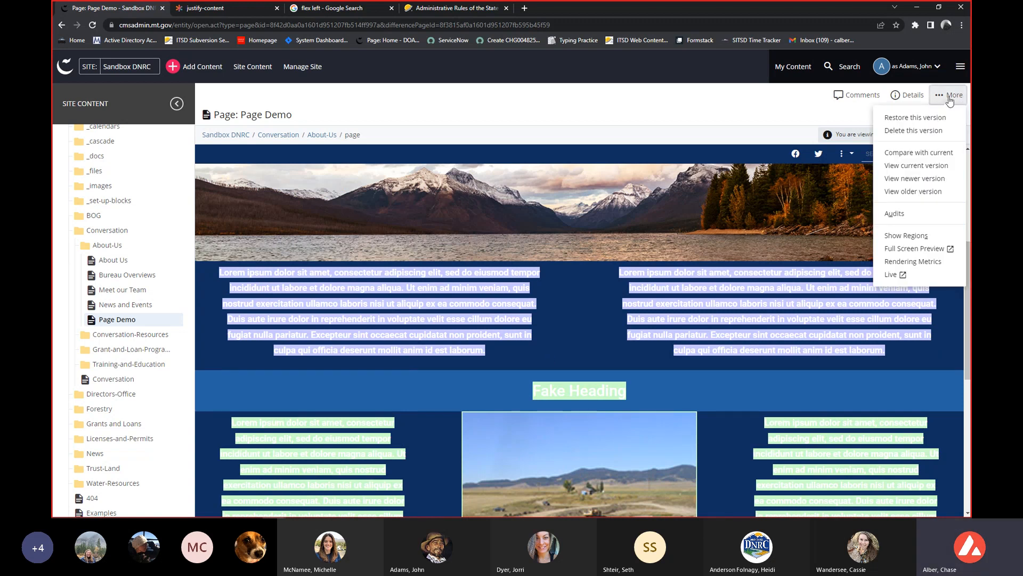
click(911, 118)
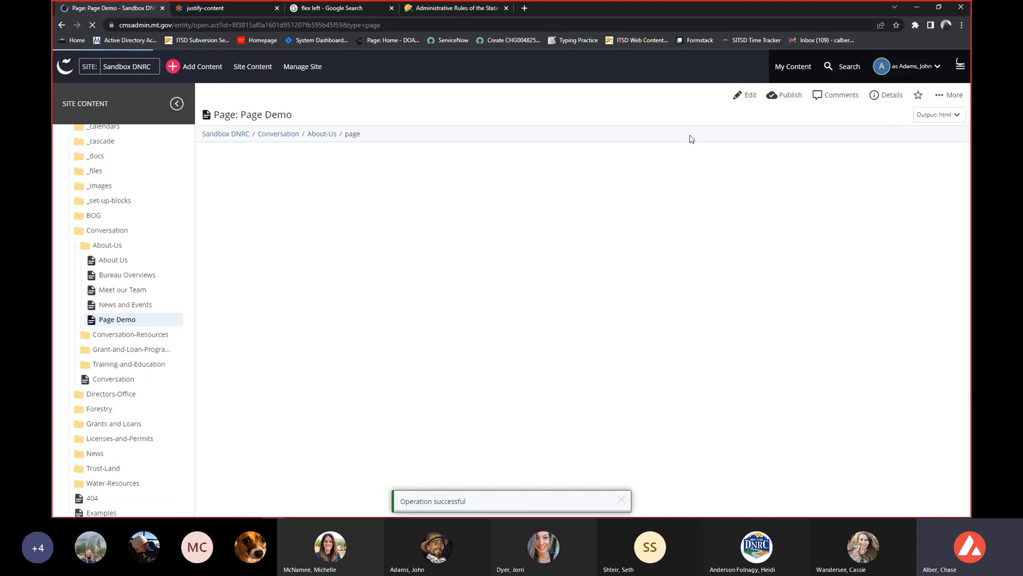
scroll(635, 151, down, 3)
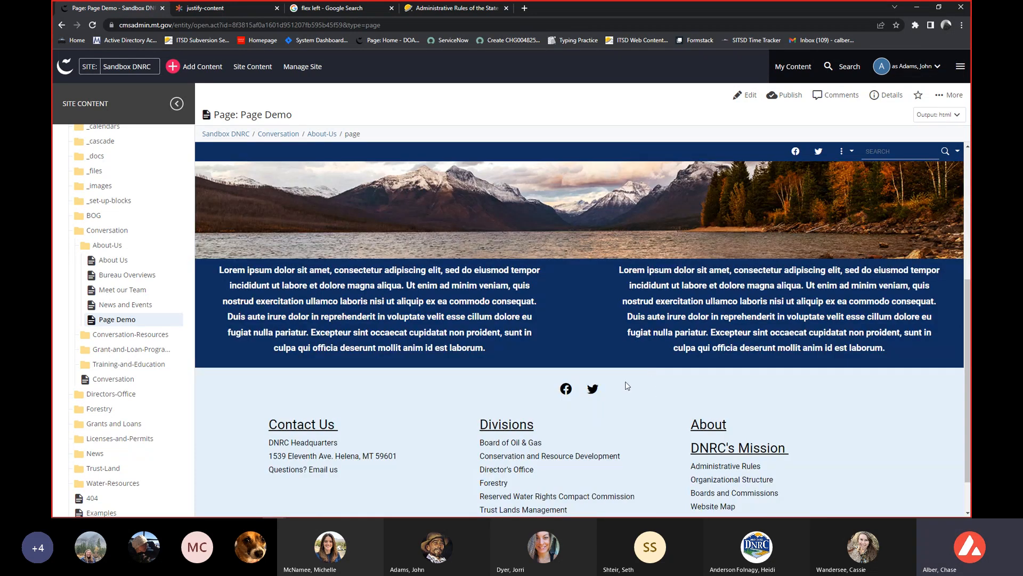
scroll(606, 370, up, 2)
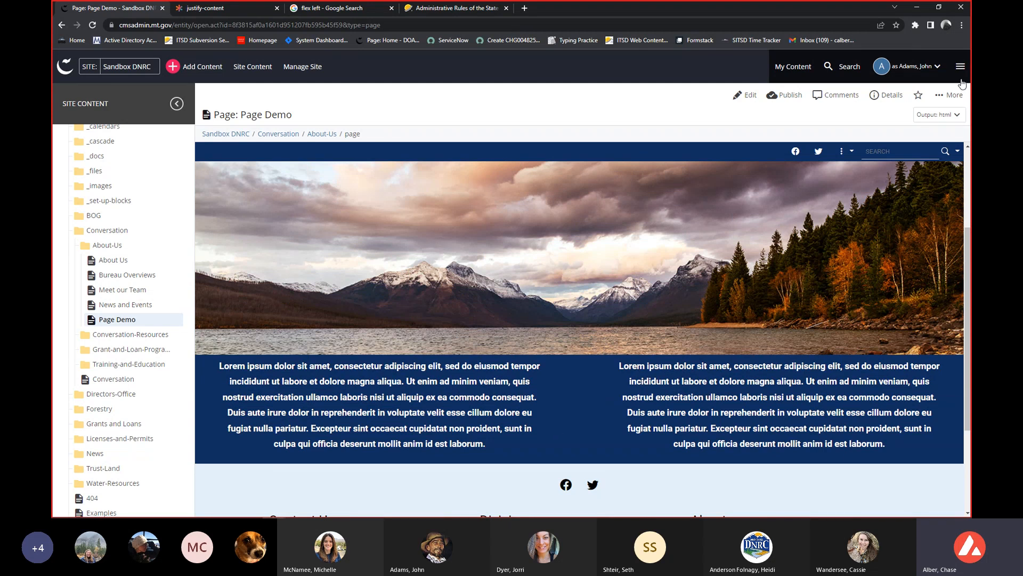
Open the page's version history and review the current version's comment and the list of past versions.
click(951, 95)
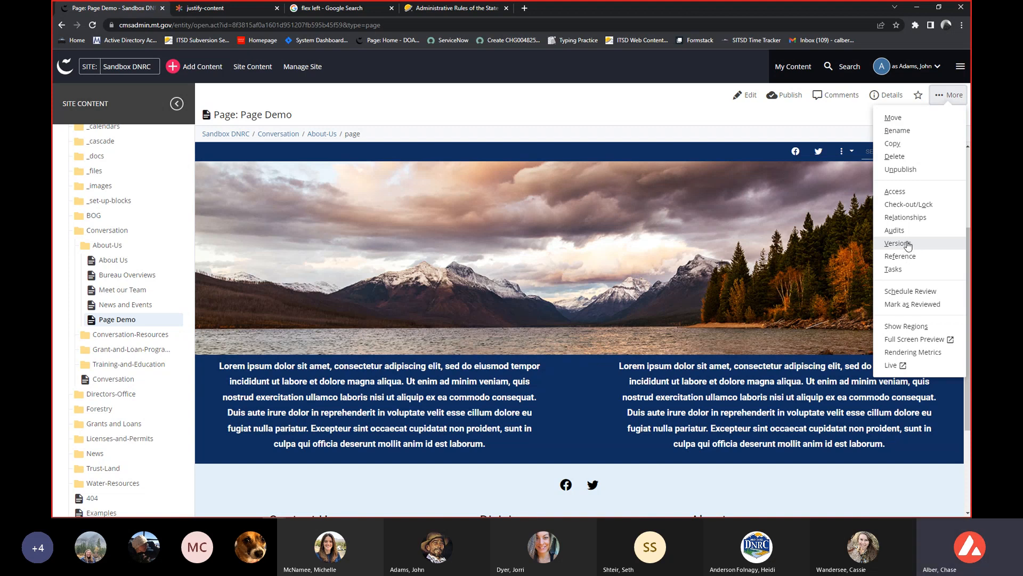
click(898, 243)
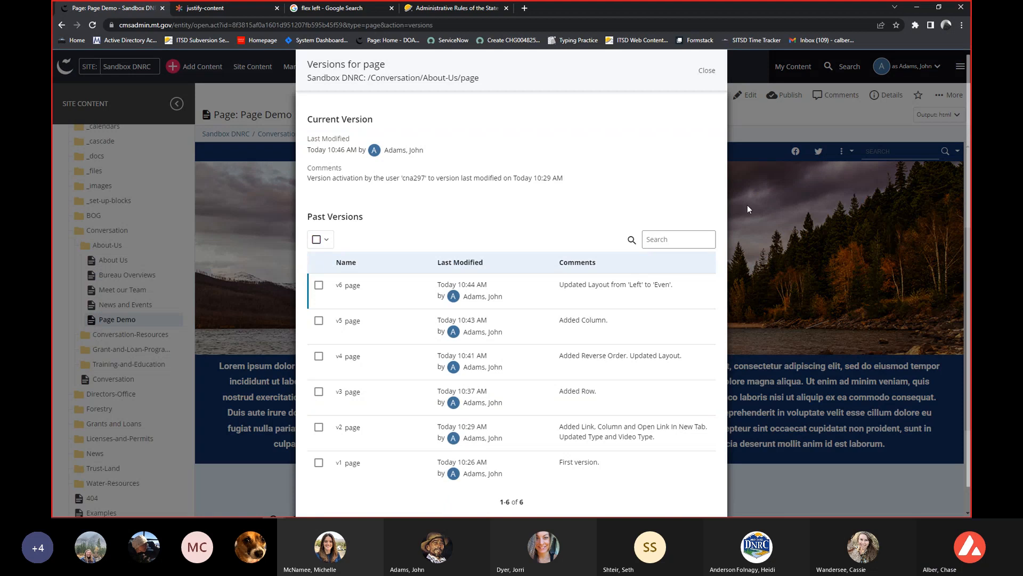
scroll(621, 196, down, 1)
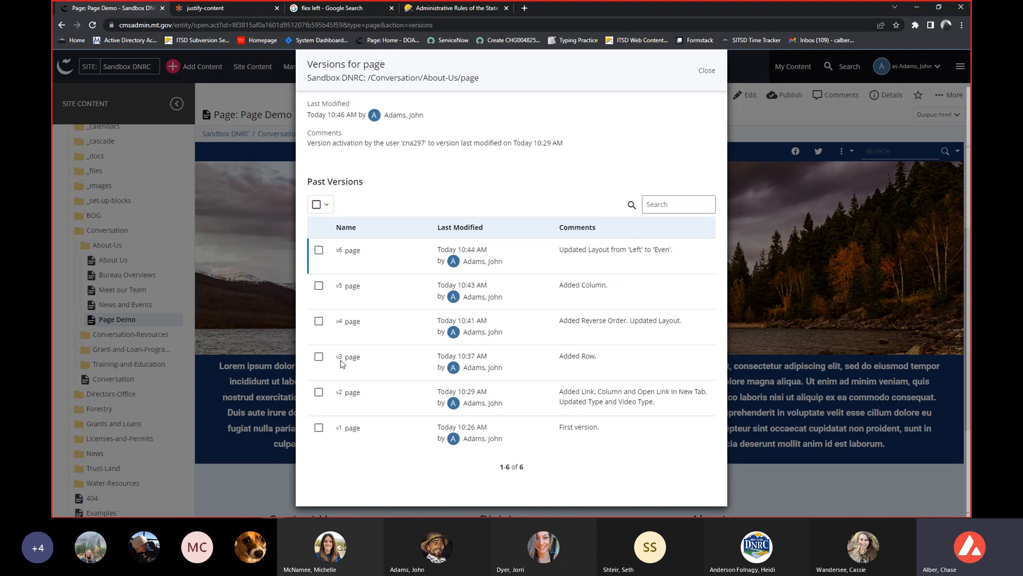
scroll(342, 365, up, 1)
scroll(331, 368, down, 1)
Restore past version v6, with the layout updated to Even, and look over the restored page rows.
click(318, 394)
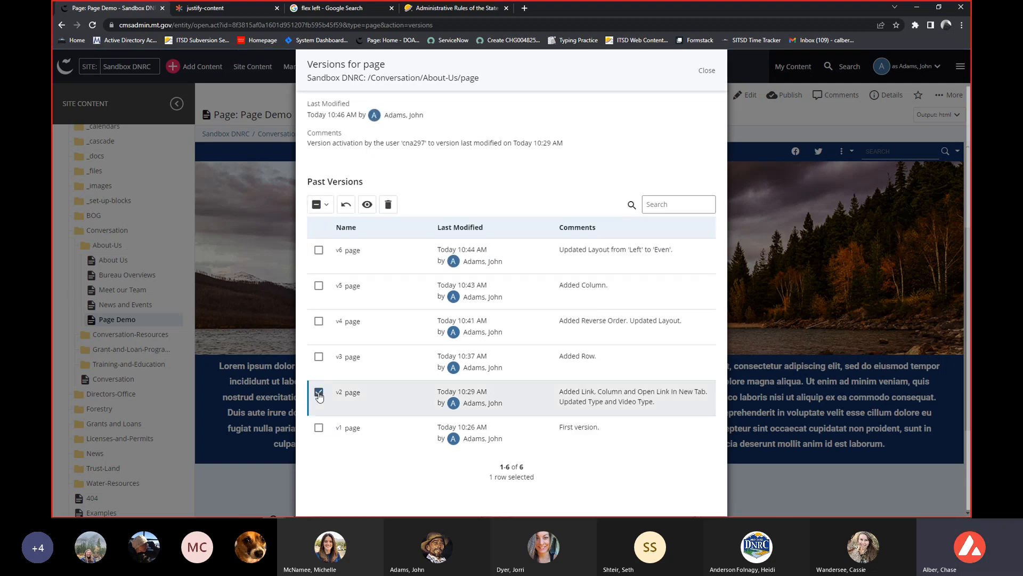
click(351, 206)
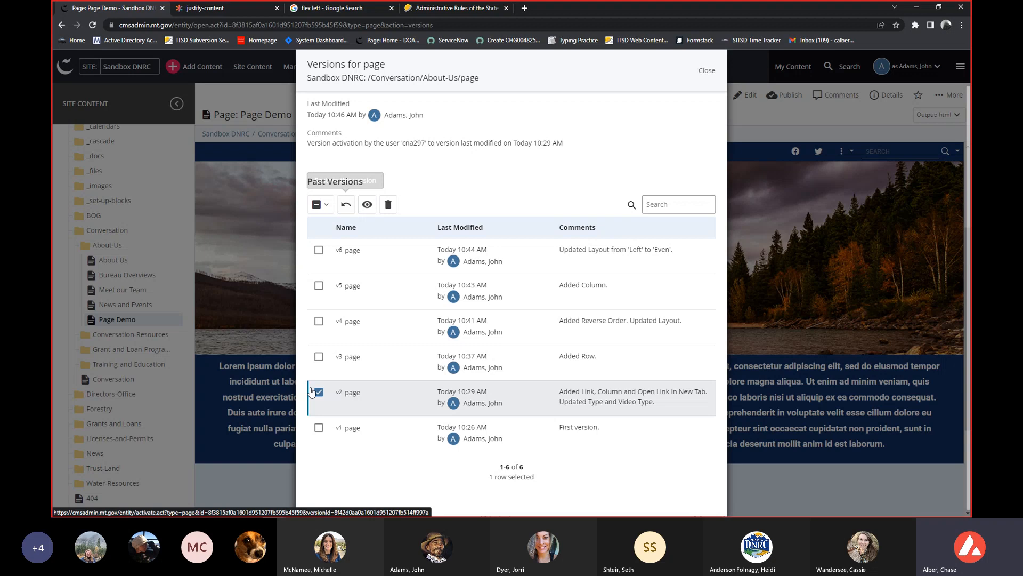
click(319, 251)
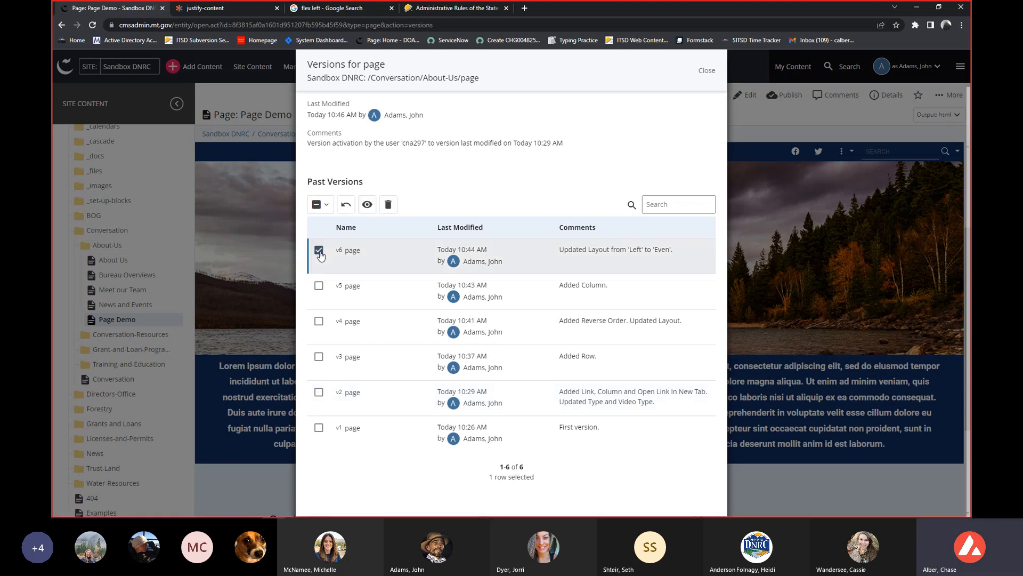
click(346, 206)
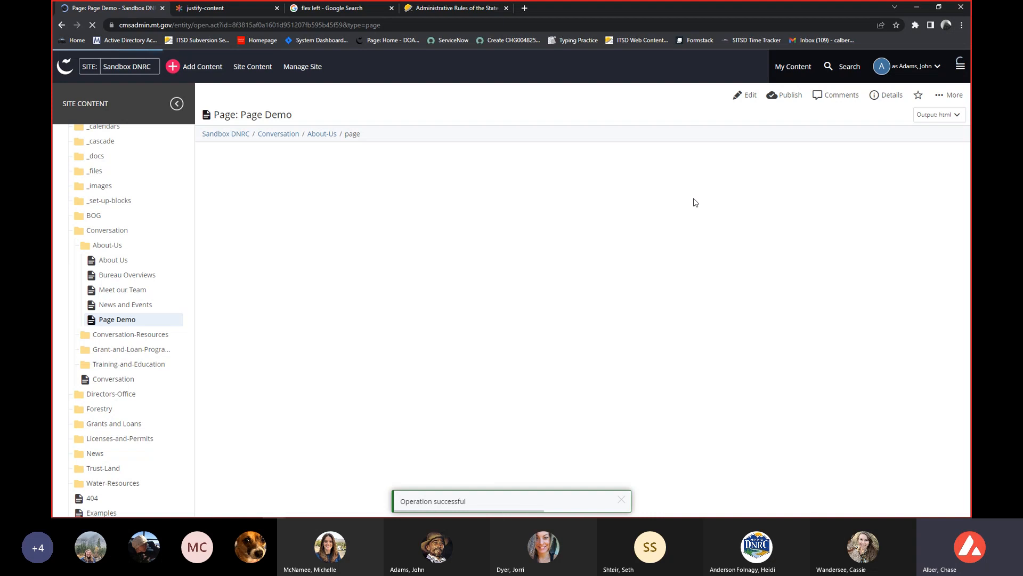
scroll(693, 197, down, 8)
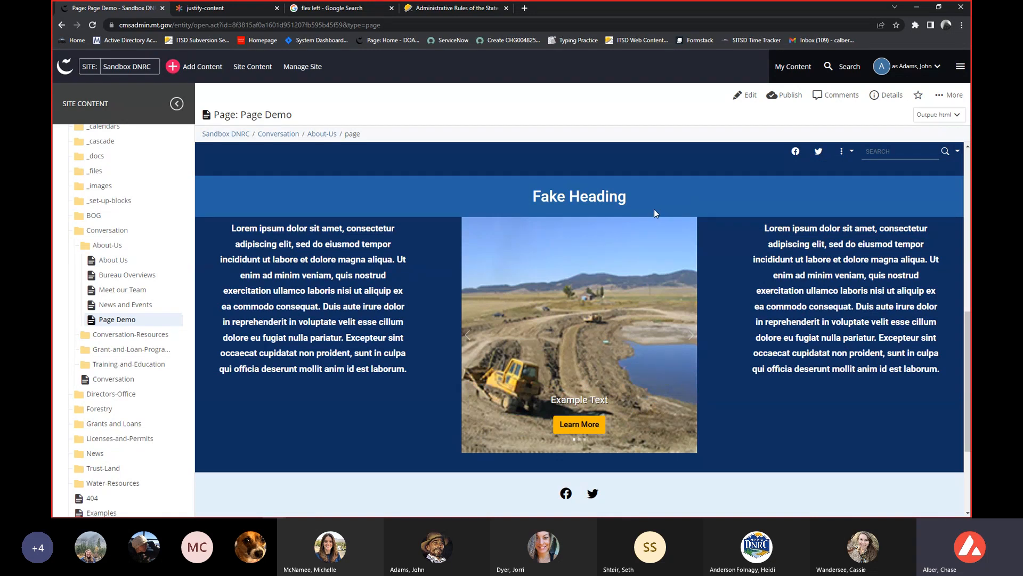
scroll(654, 210, up, 1)
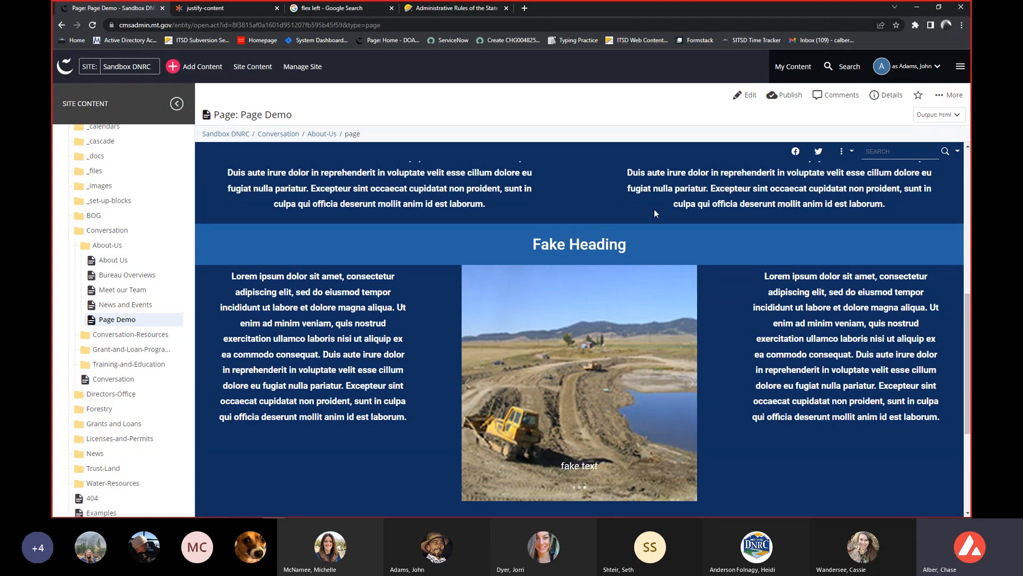
scroll(654, 212, up, 5)
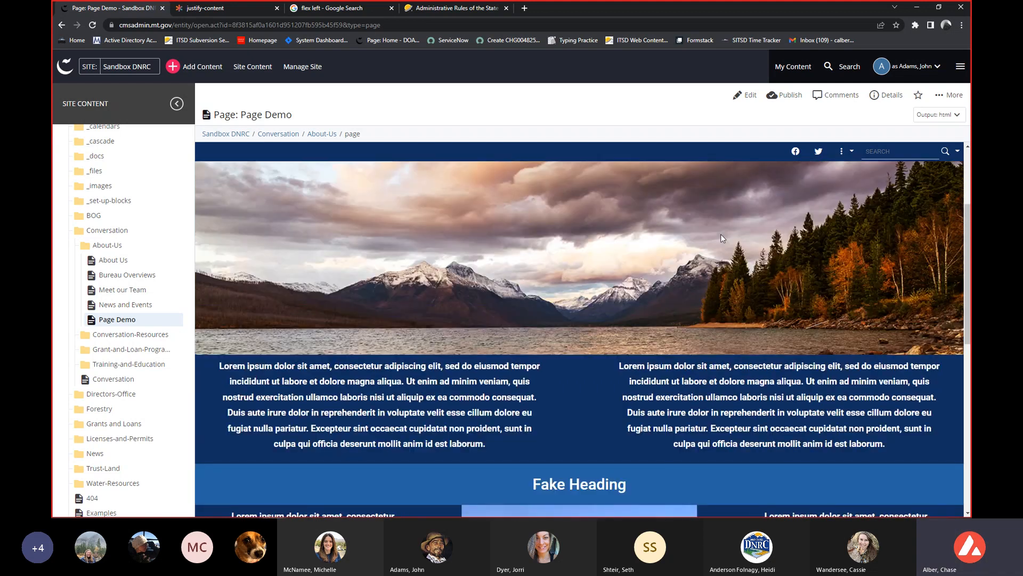
Restore the first version, v1, from the page's version history and check the banner and text row.
click(949, 95)
click(899, 243)
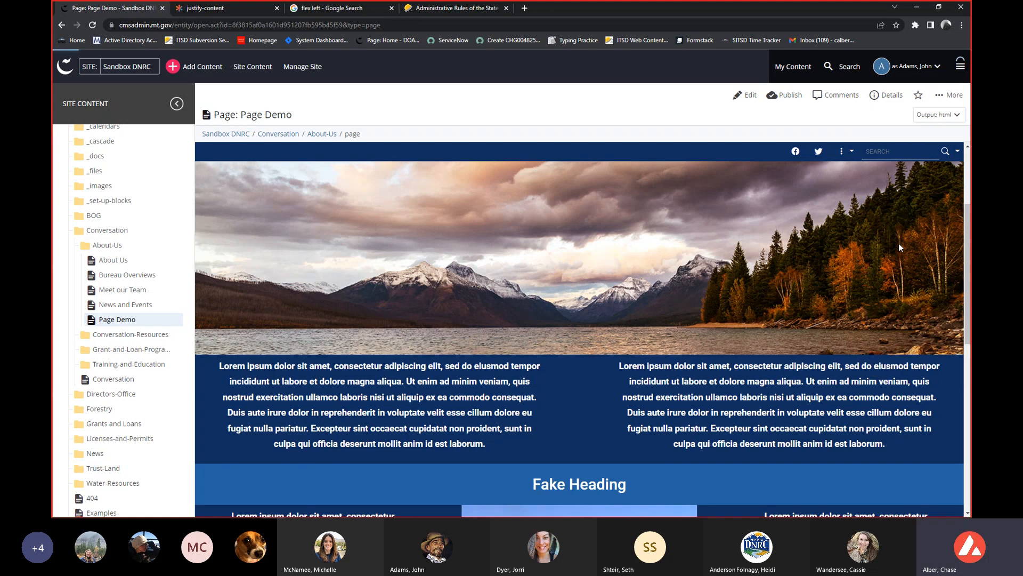
scroll(440, 164, down, 2)
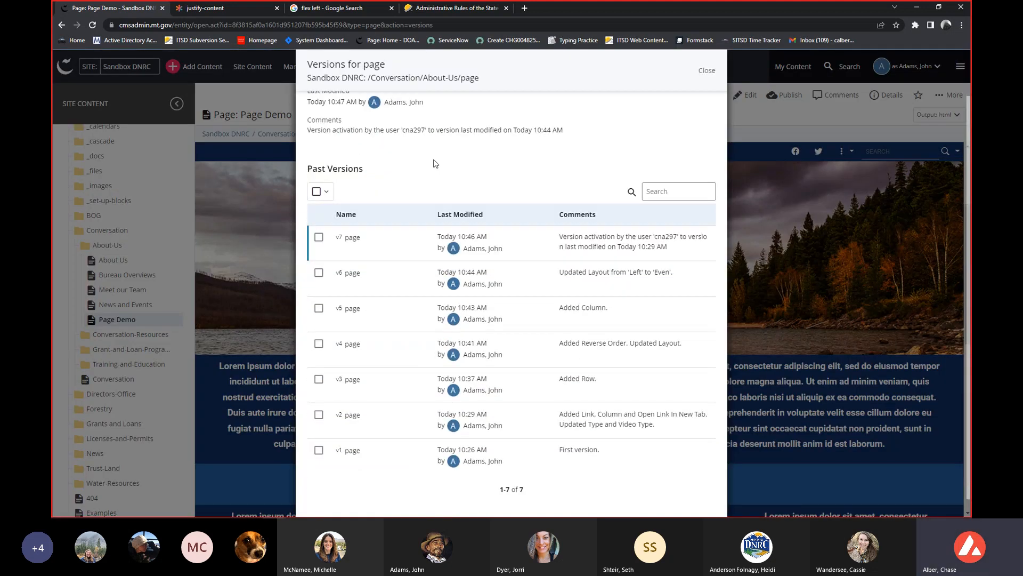
scroll(634, 346, down, 1)
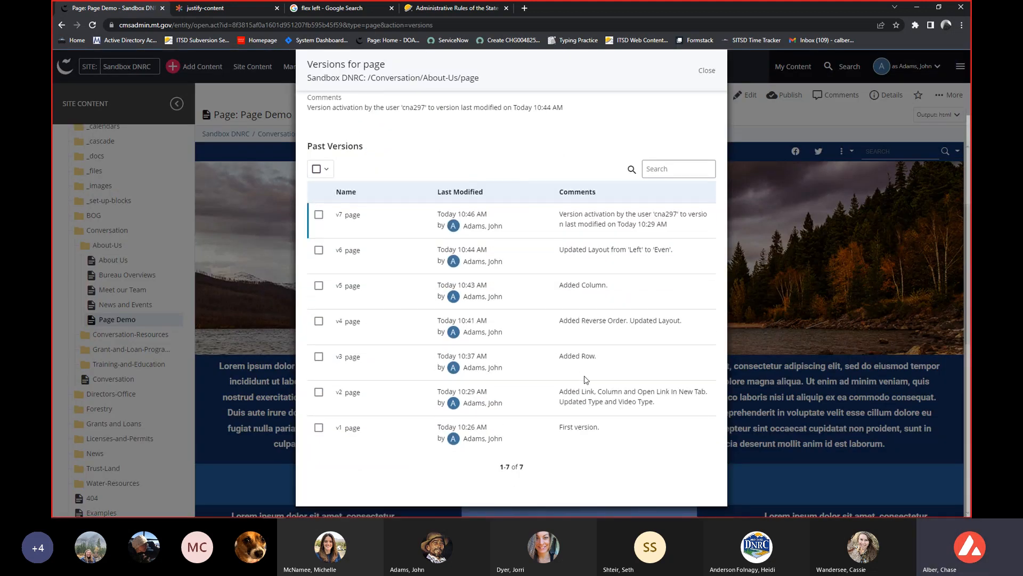
click(319, 432)
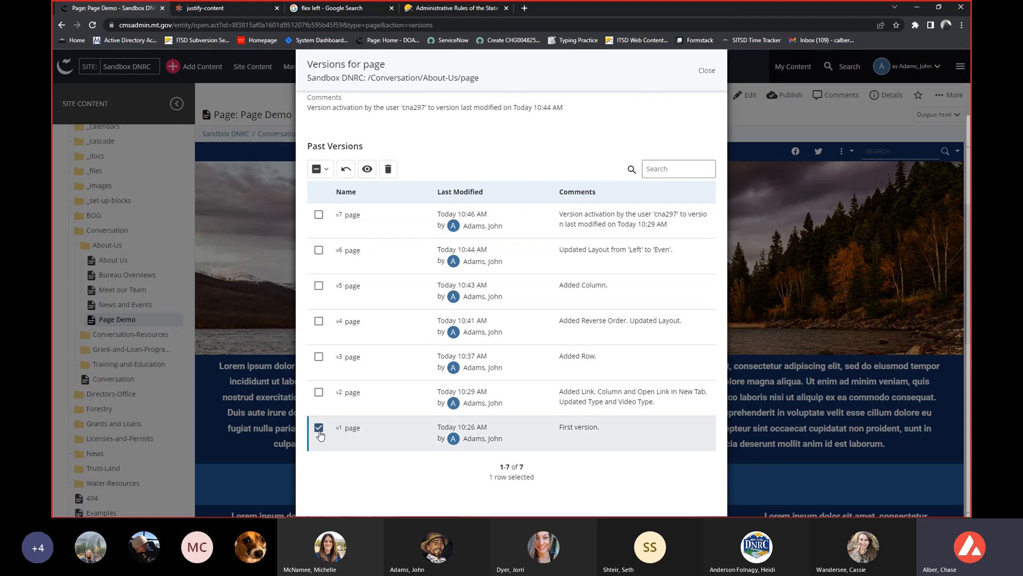
click(345, 169)
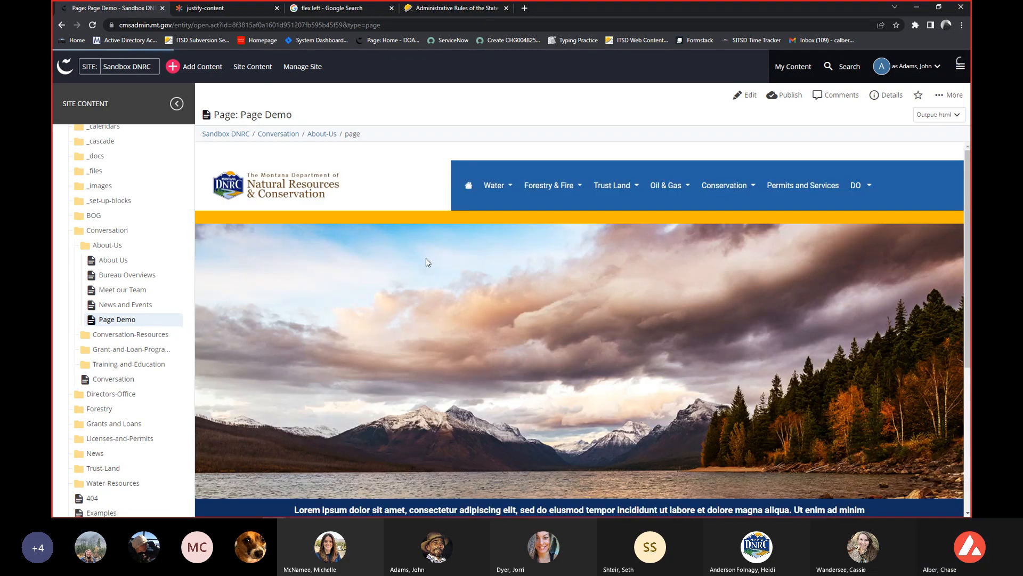
scroll(419, 258, down, 3)
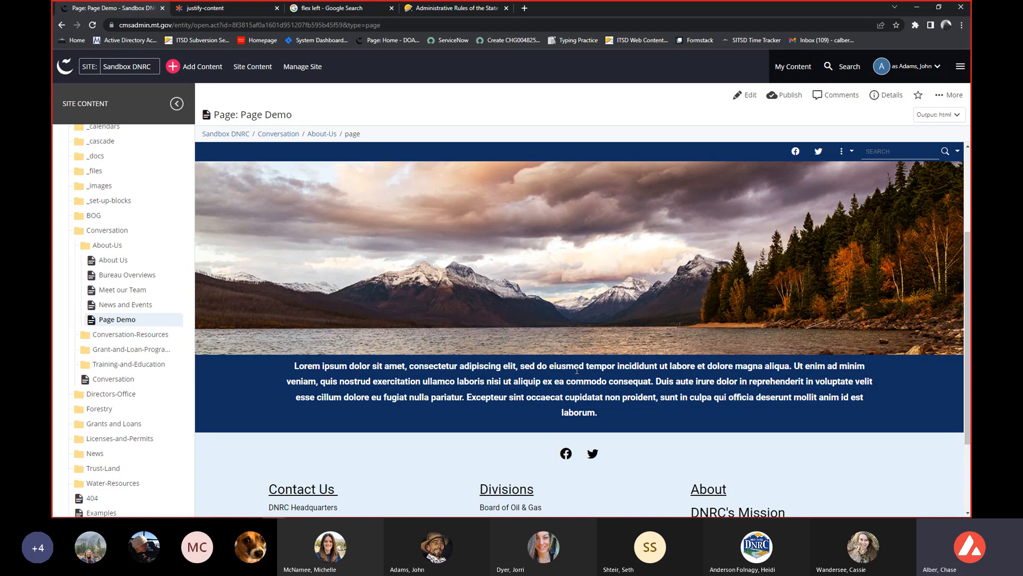
scroll(569, 369, up, 2)
scroll(564, 365, down, 1)
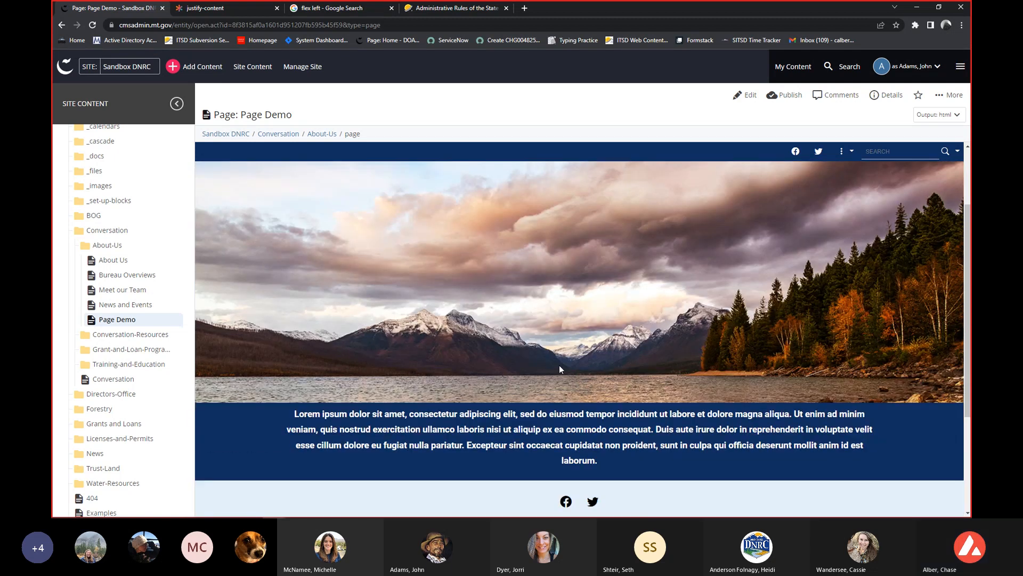
scroll(527, 369, down, 1)
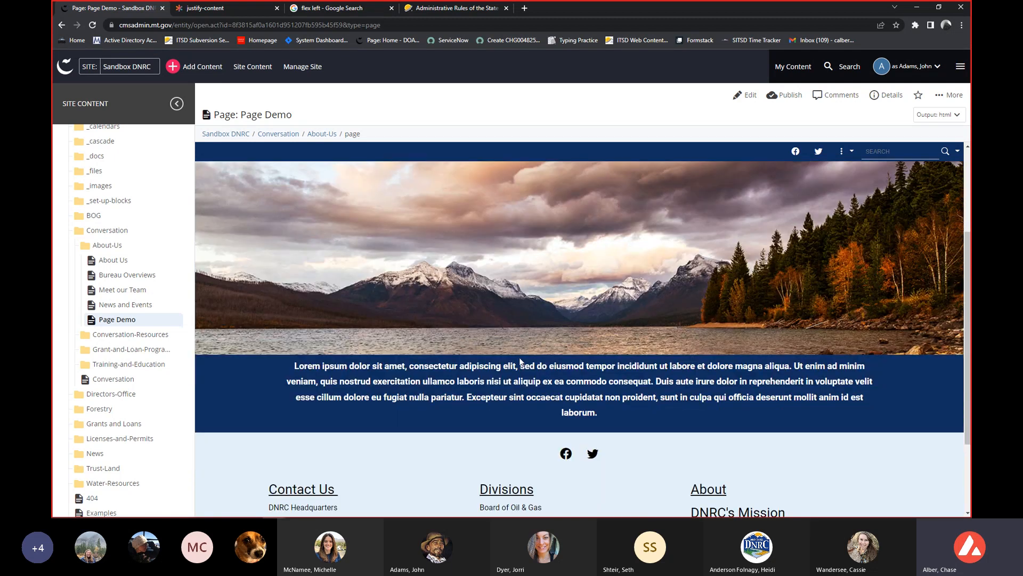
Restore version v6 of Page Demo, commented as the layout update to 'Even', and check the restored rows.
click(943, 96)
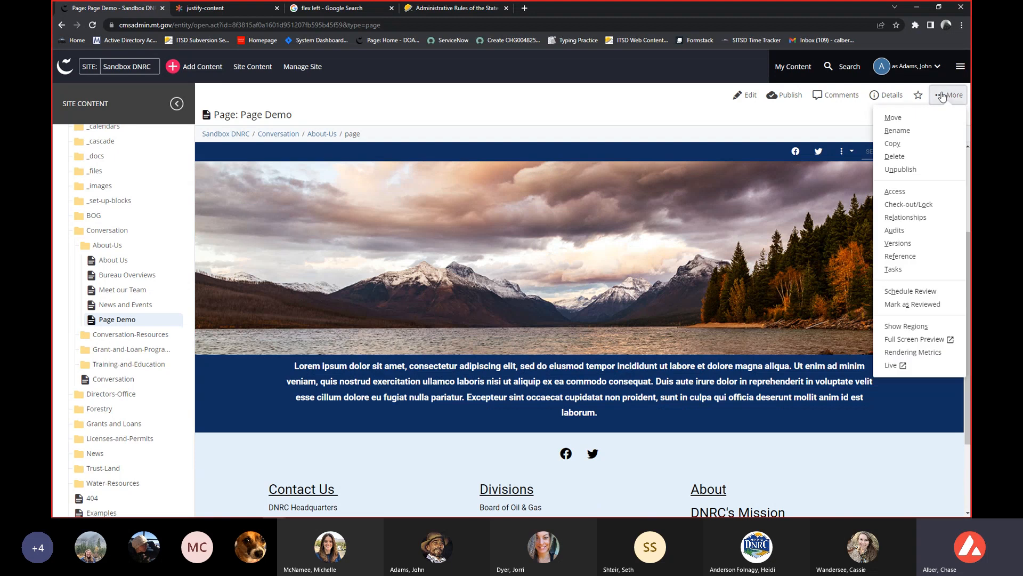
click(897, 244)
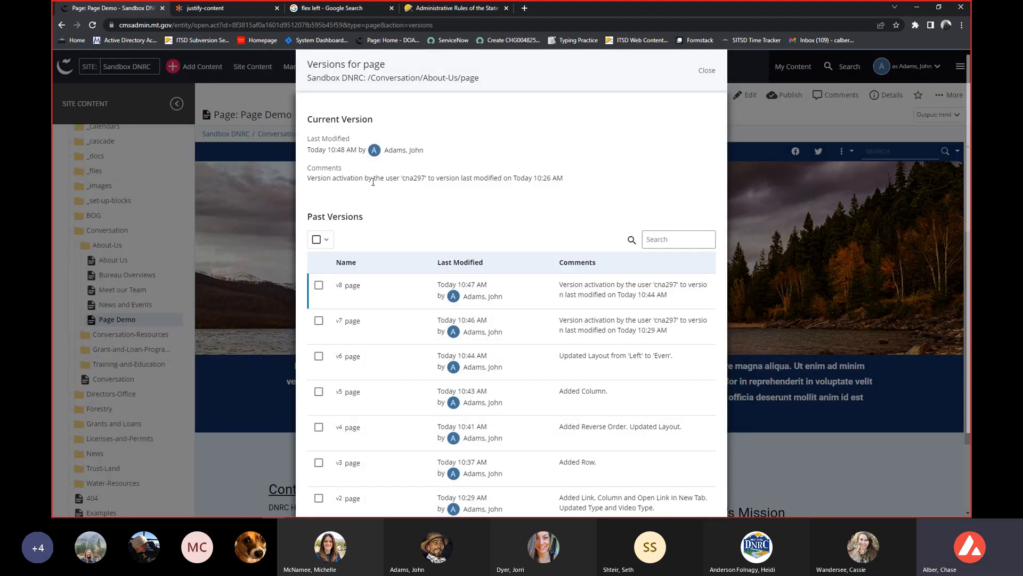
scroll(373, 188, down, 1)
scroll(373, 189, down, 1)
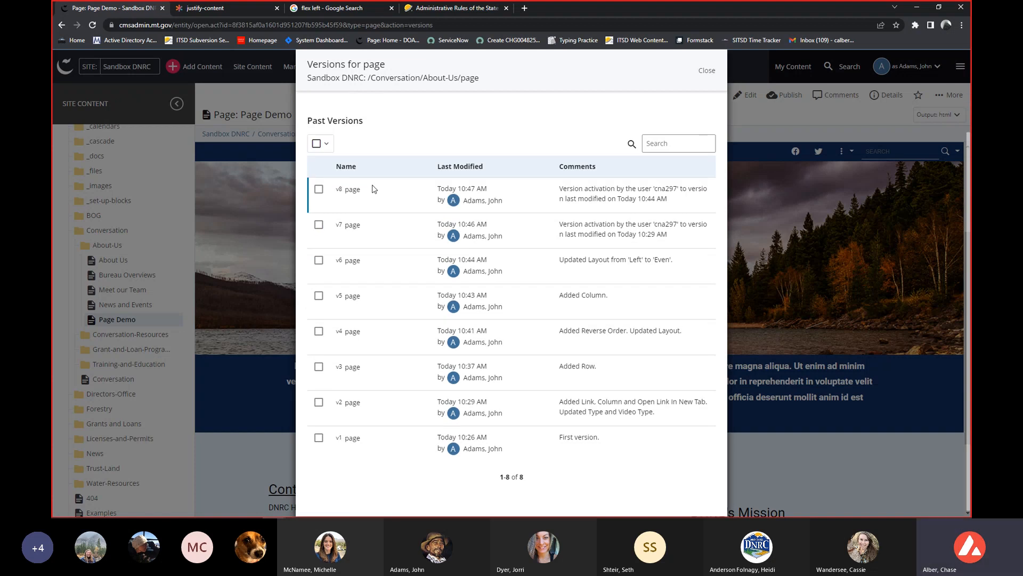
click(318, 260)
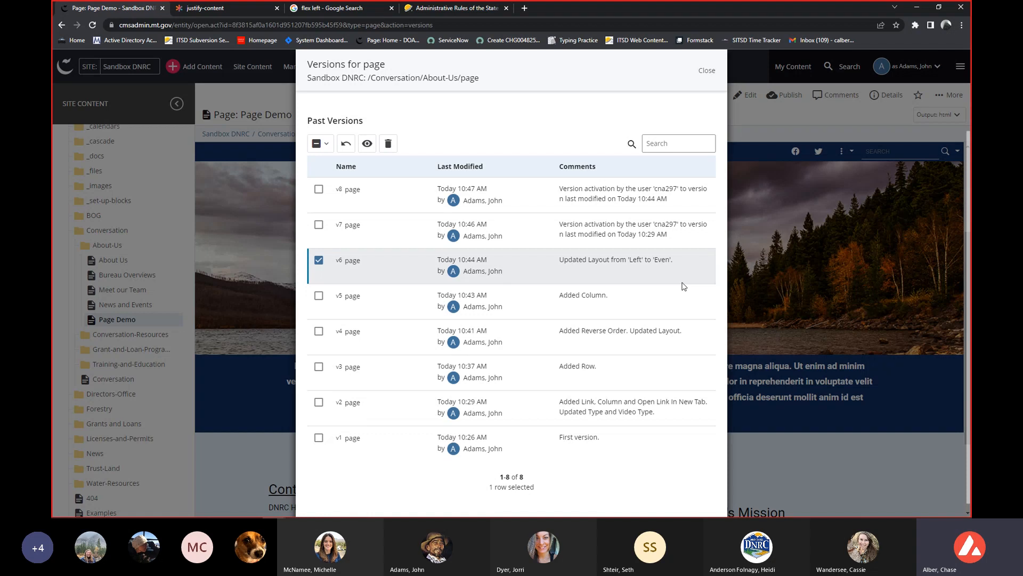
click(345, 143)
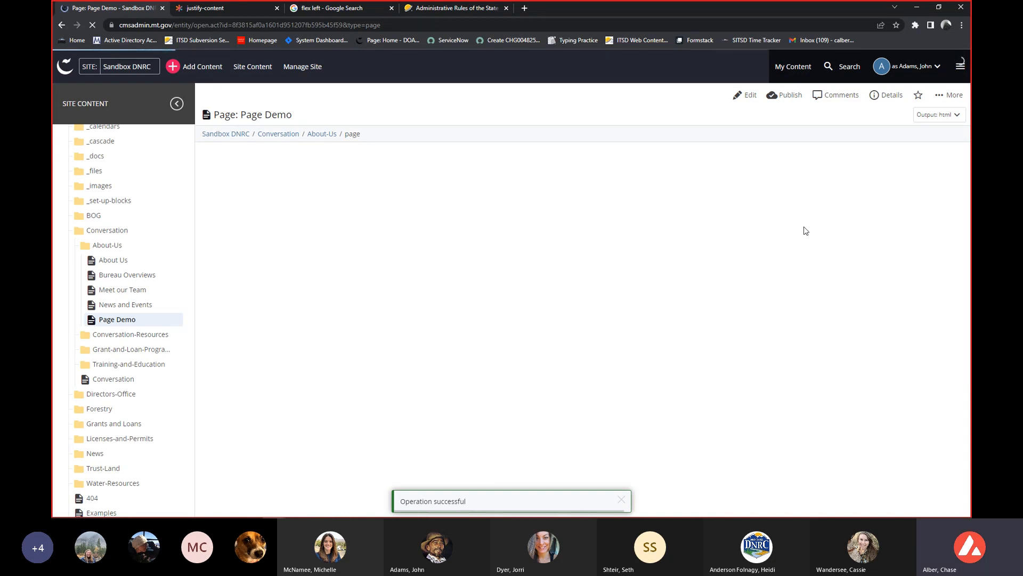
scroll(803, 227, down, 5)
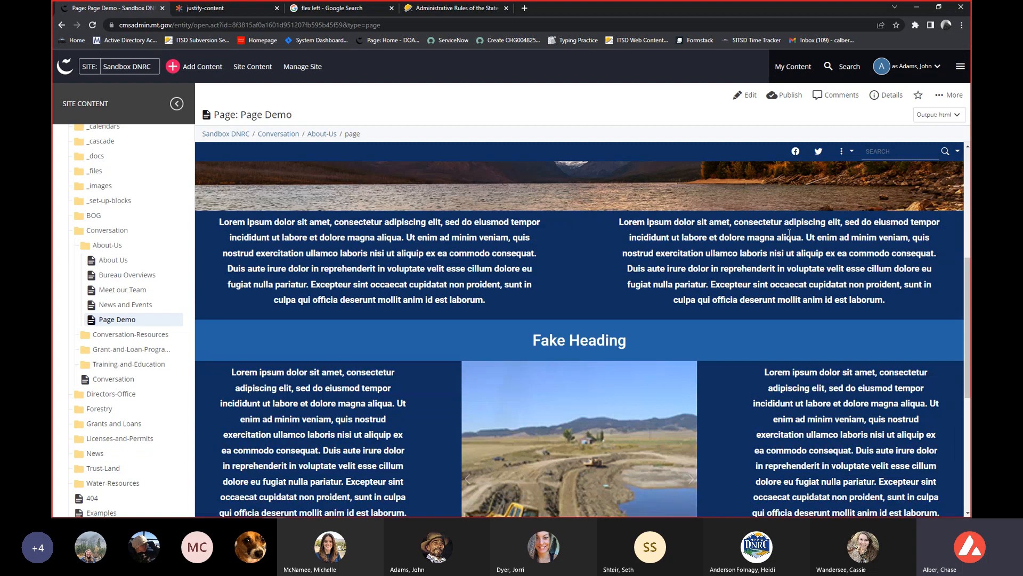
scroll(737, 456, down, 2)
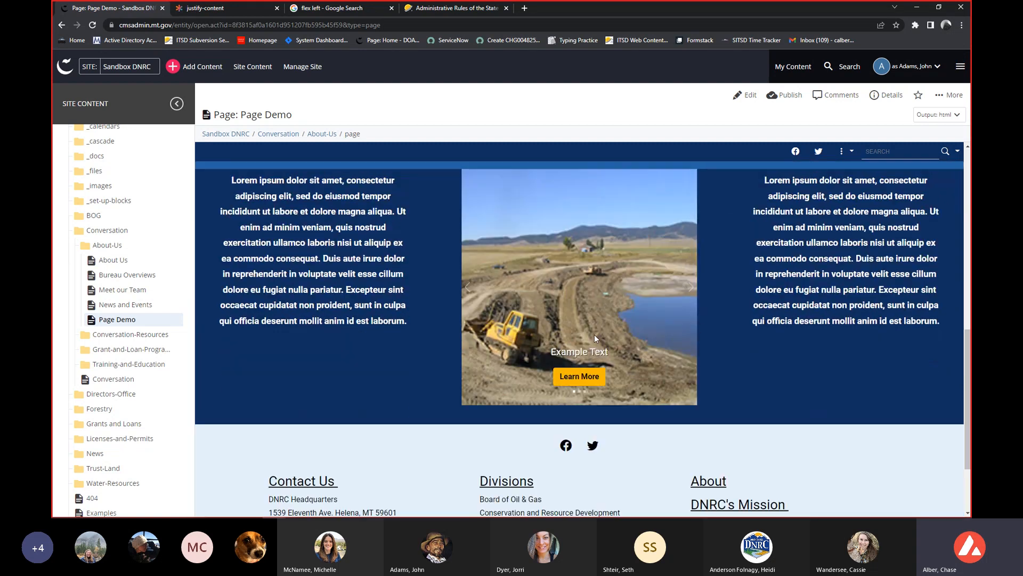
Look over the restored page's banner image, two-column text row and the Fake Heading row.
click(948, 94)
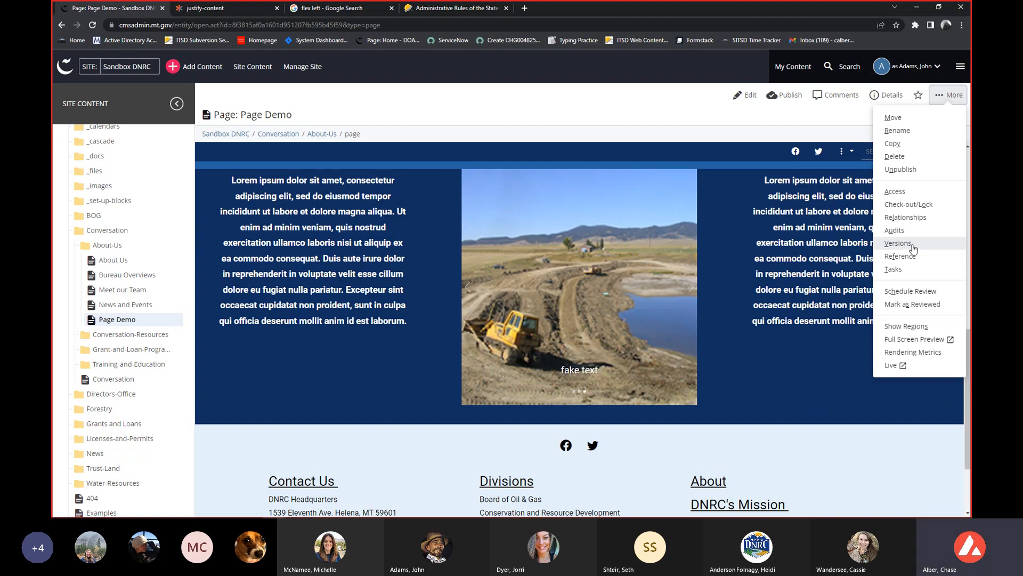
click(646, 125)
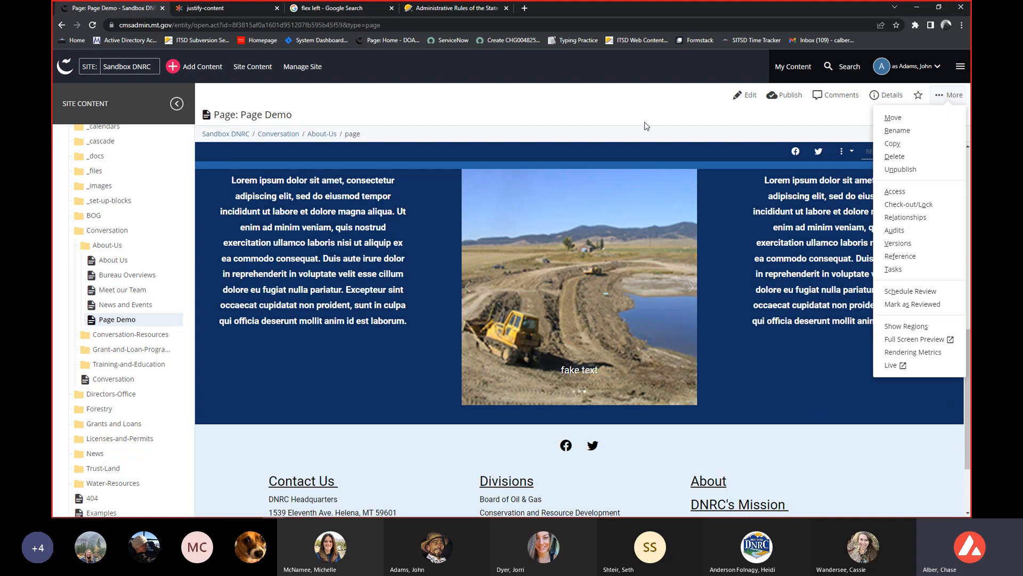
scroll(642, 196, up, 1)
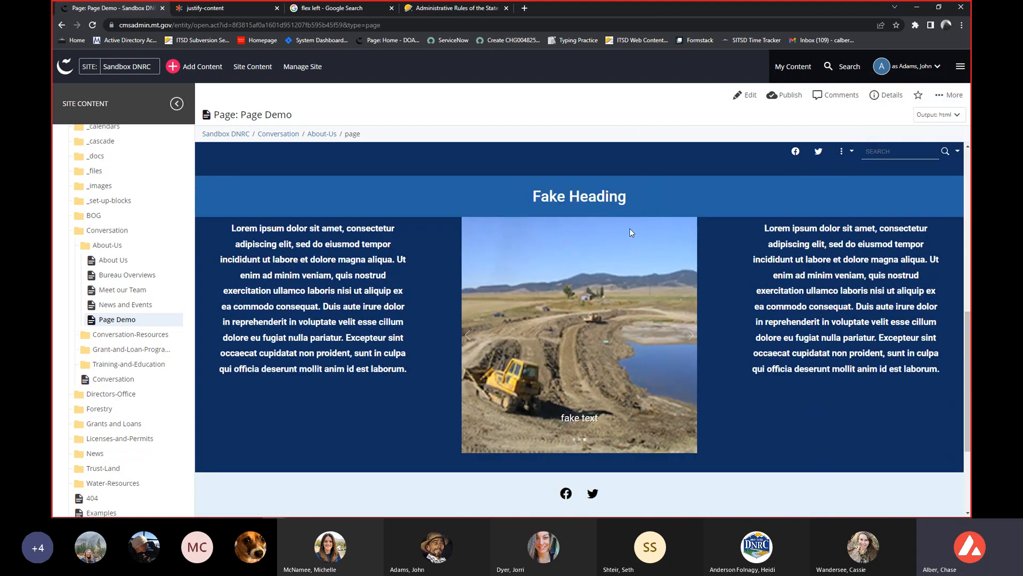
scroll(629, 228, up, 3)
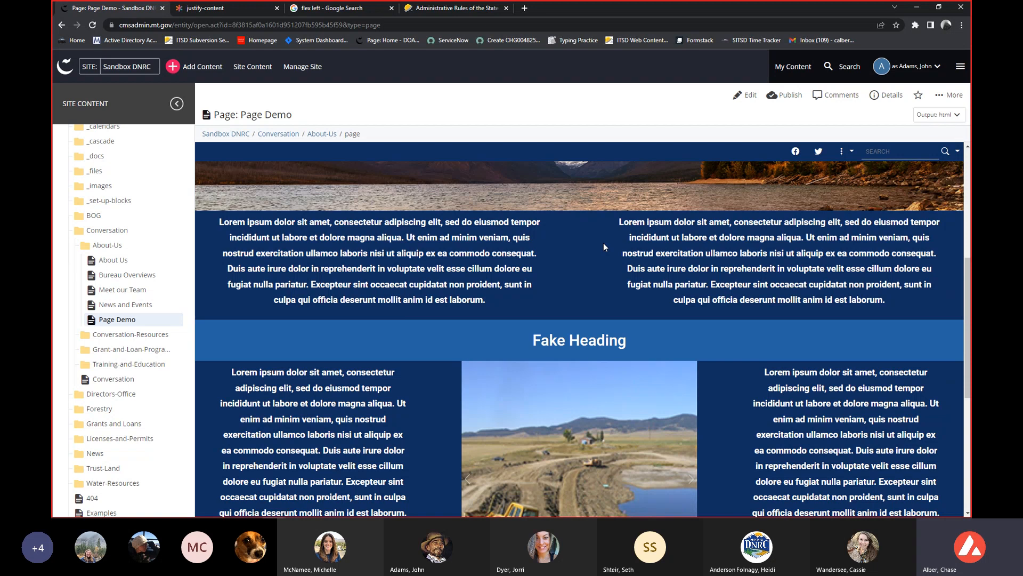
scroll(603, 242, up, 4)
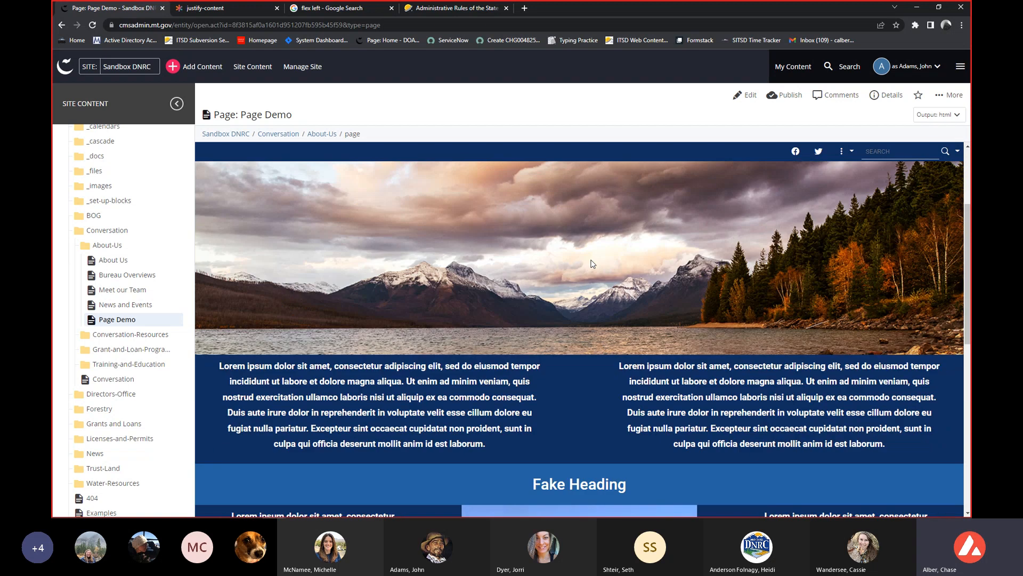
scroll(590, 261, down, 1)
scroll(692, 336, down, 1)
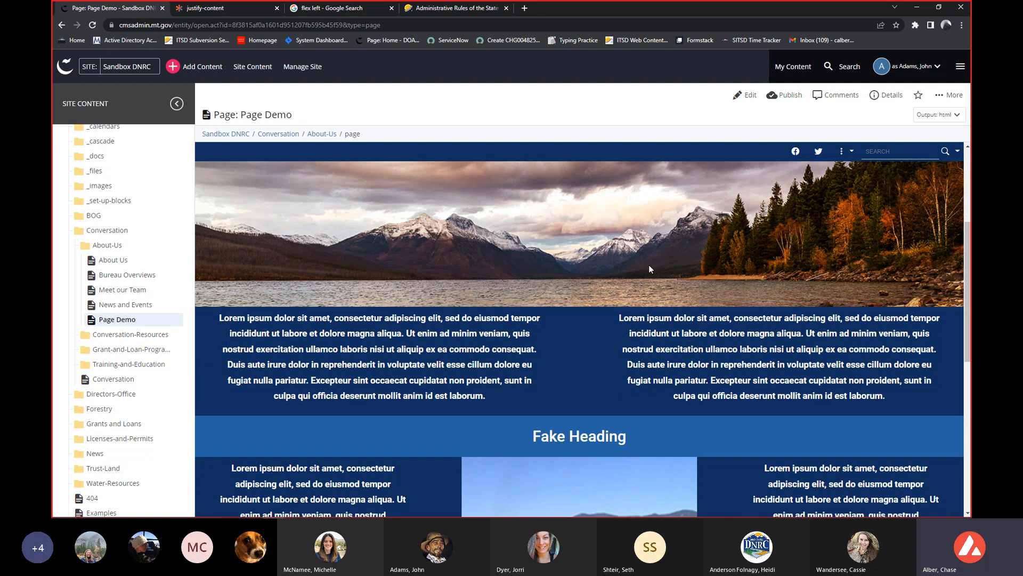
scroll(649, 268, down, 2)
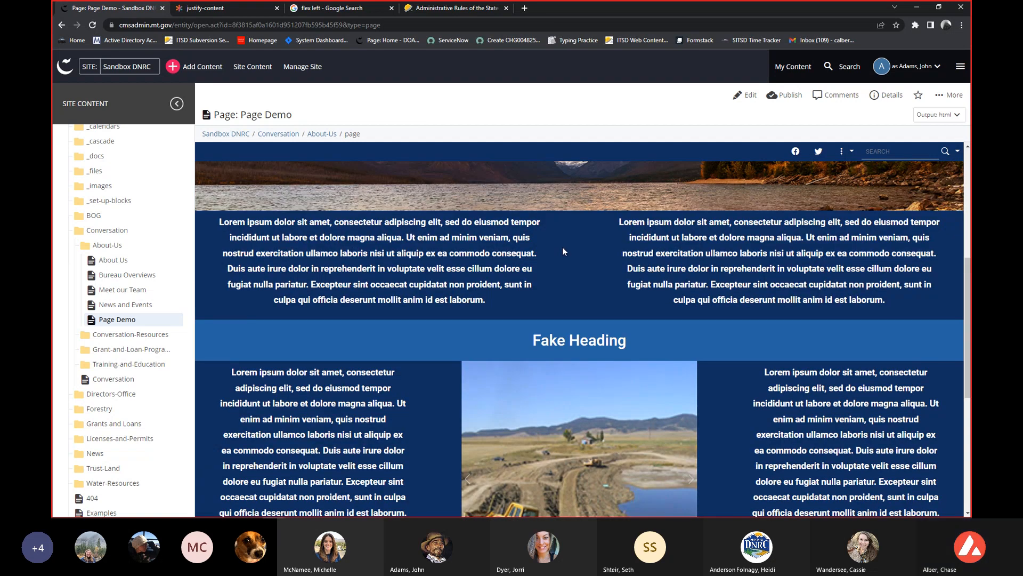
click(783, 99)
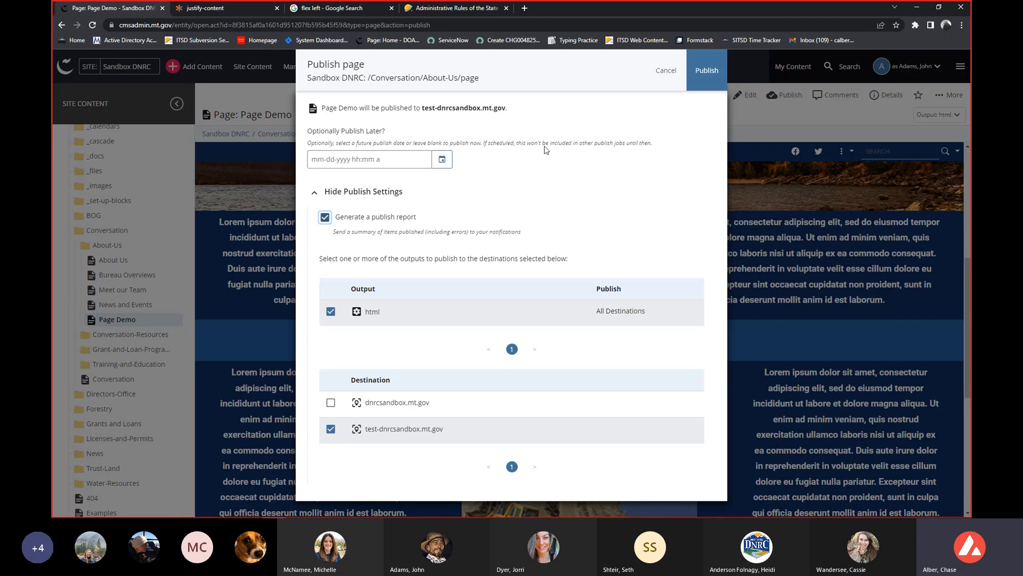
click(331, 430)
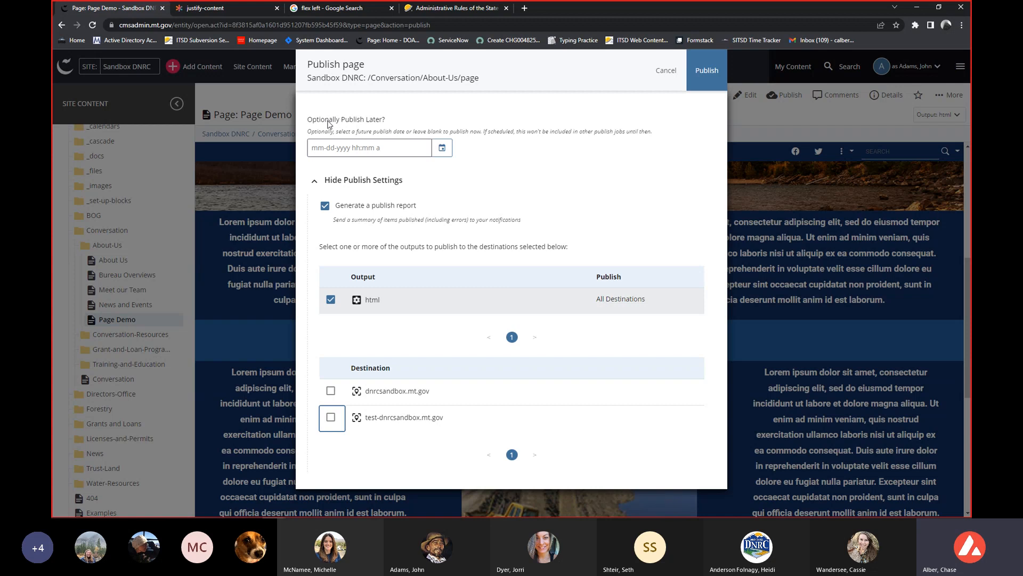
click(441, 147)
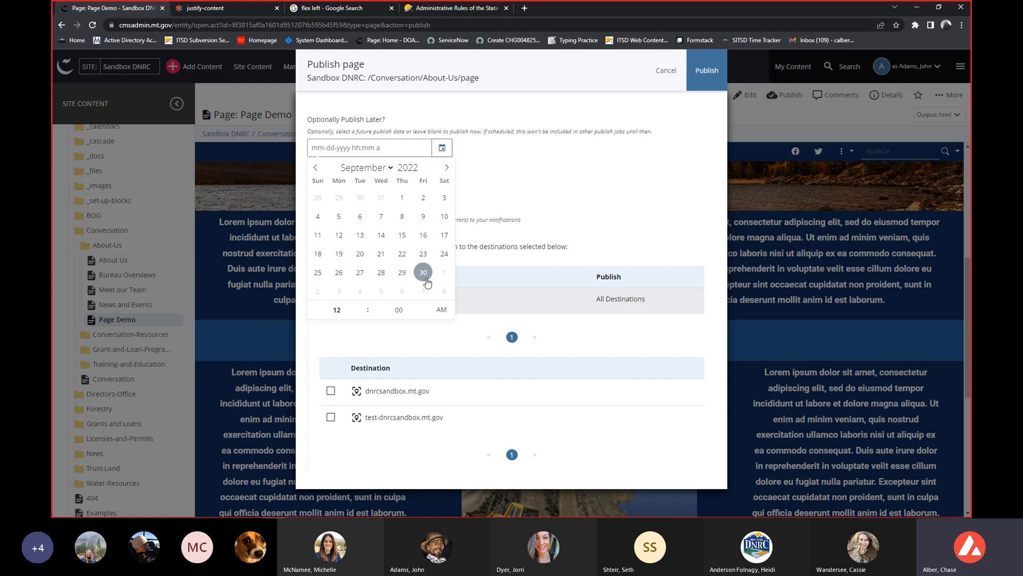
click(444, 273)
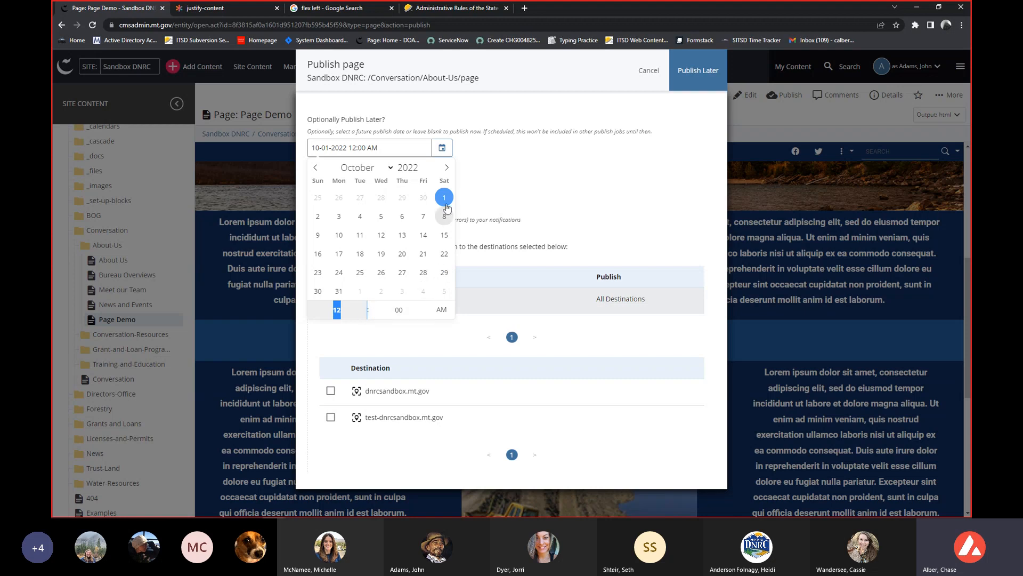
click(560, 185)
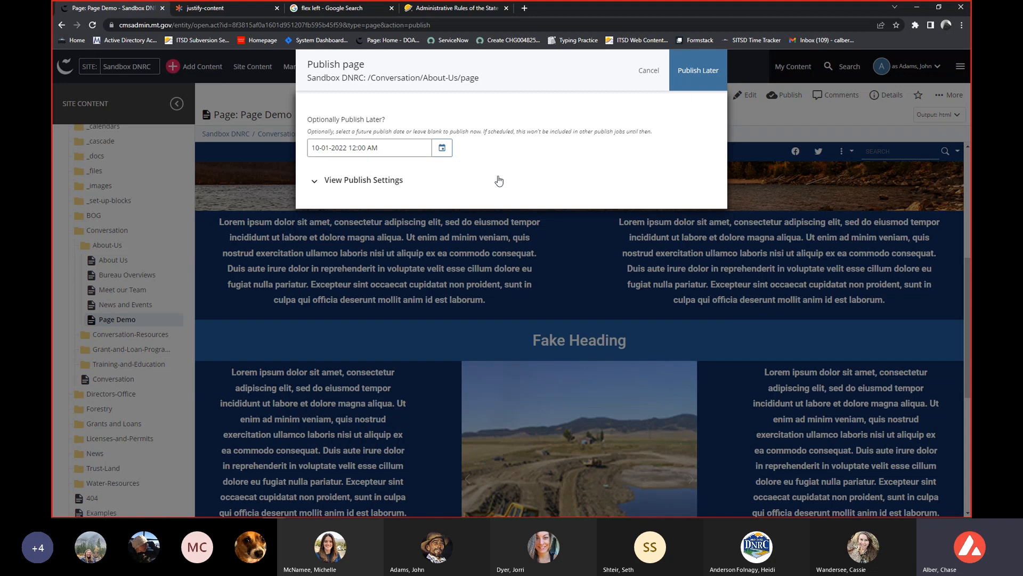
Clear the publish-later date and time.
click(398, 144)
drag(398, 143, 310, 148)
key(BackSpace)
click(526, 152)
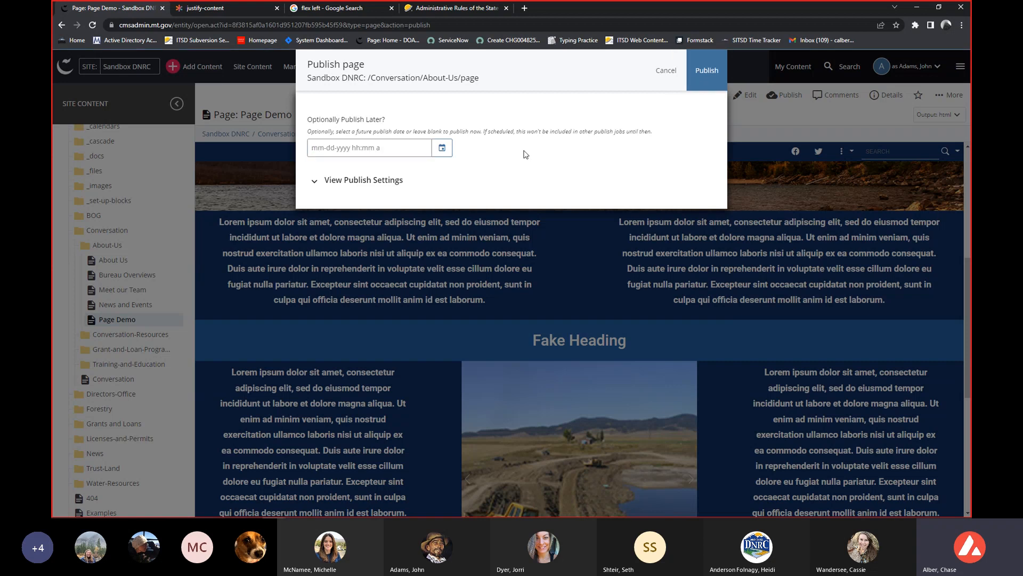
Select test-dnrcsandbox.mt.gov as the destination, point out the page path and publish Page Demo.
click(394, 182)
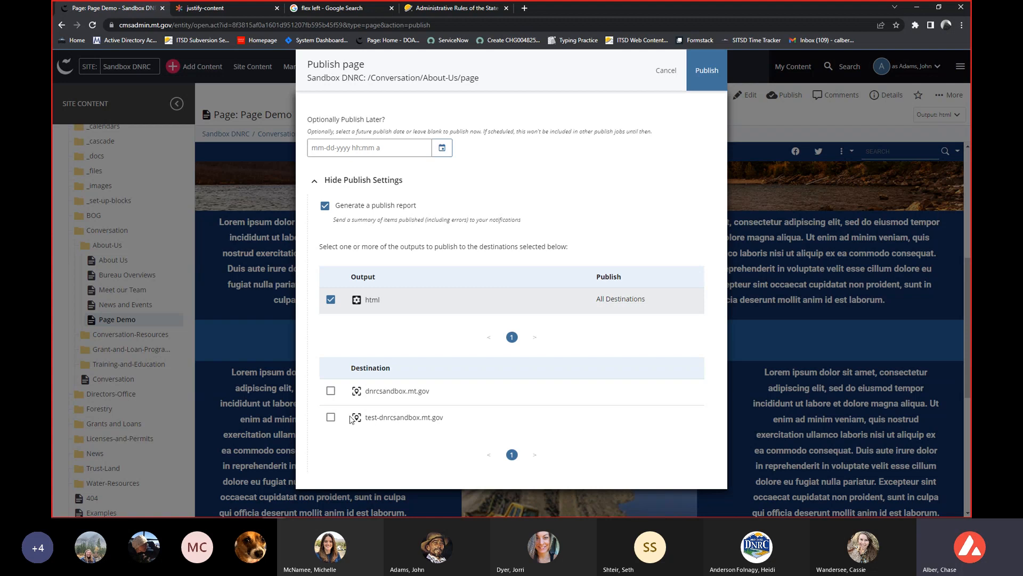
click(331, 418)
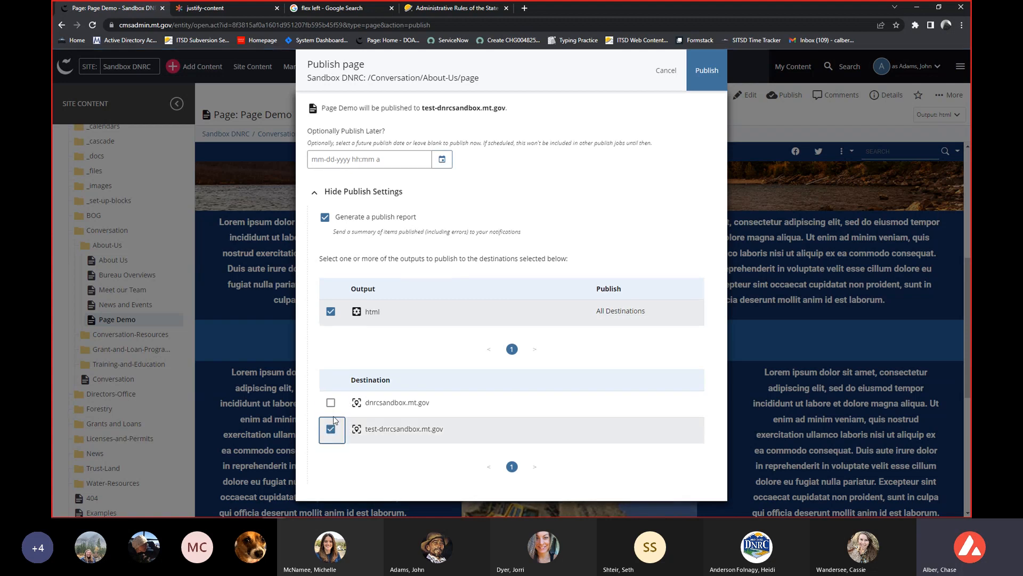
click(330, 427)
click(480, 82)
drag(480, 81, 369, 80)
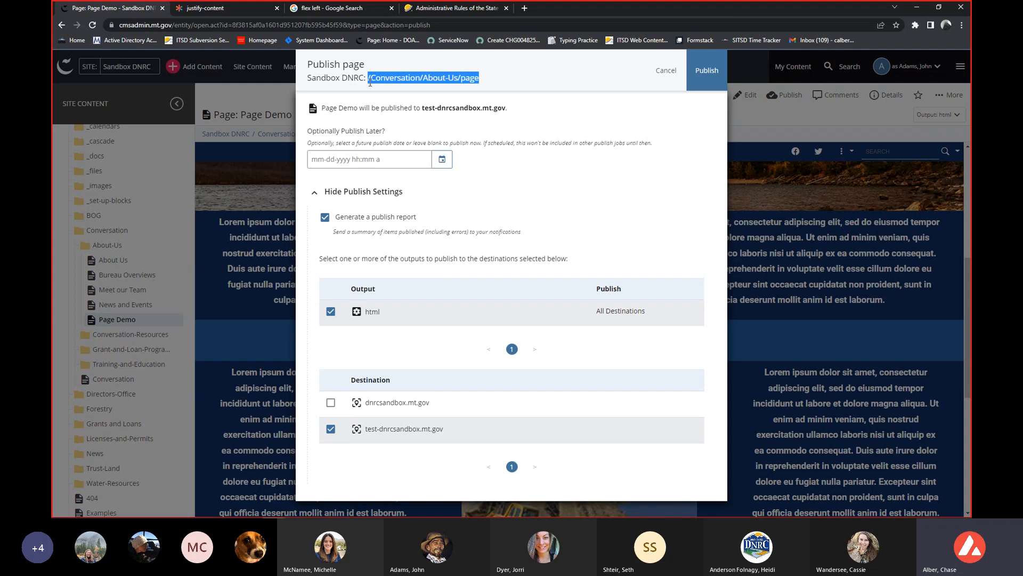
click(707, 72)
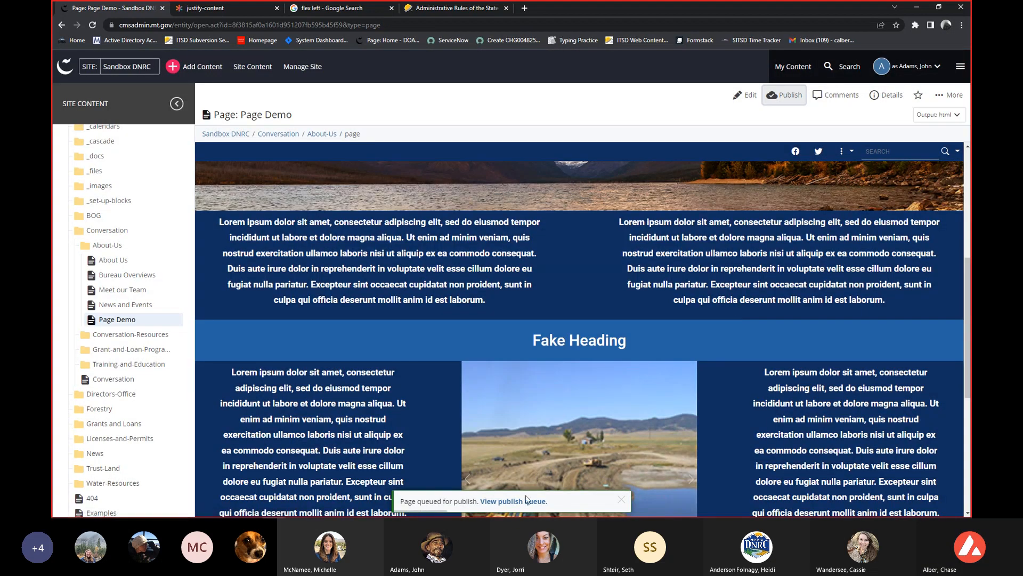
Open the publish queue in a separate tab, check its active jobs and return to Page Demo.
middle_click(525, 502)
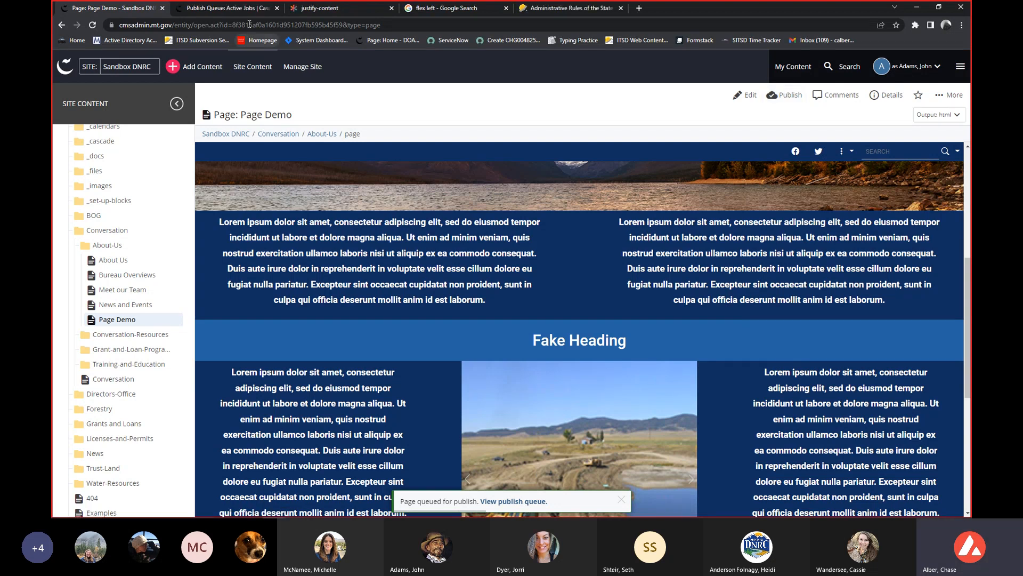
click(237, 9)
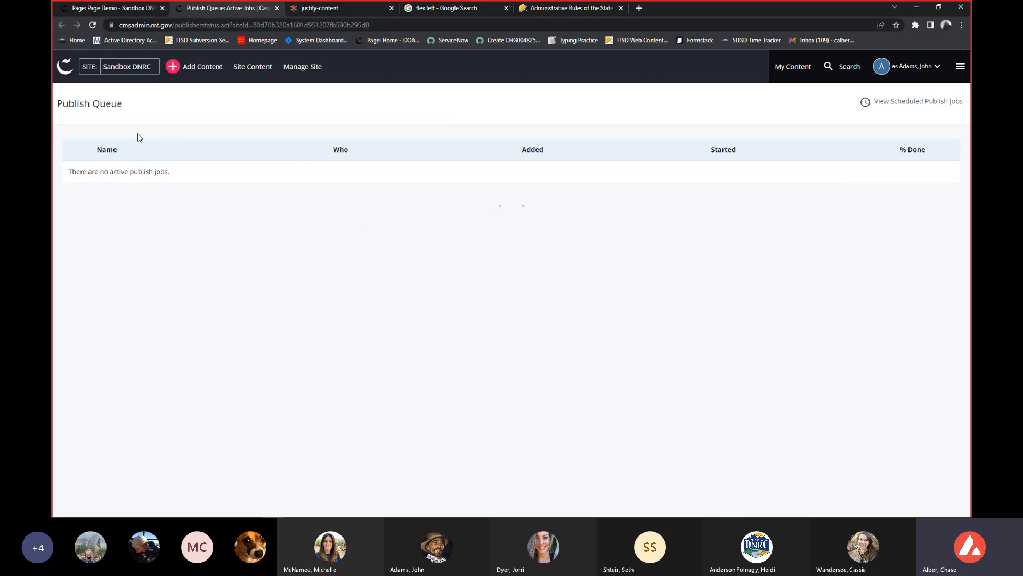
click(122, 7)
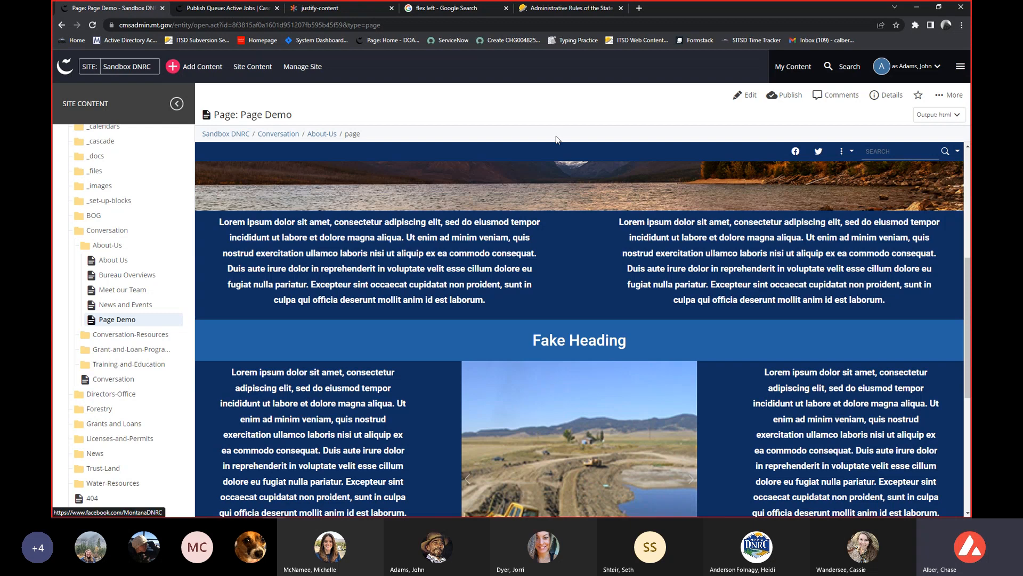
Open the live page for Page Demo and change its address to test-dnrcsandbox.mt.gov/Conversation/About-Us/page.
click(954, 98)
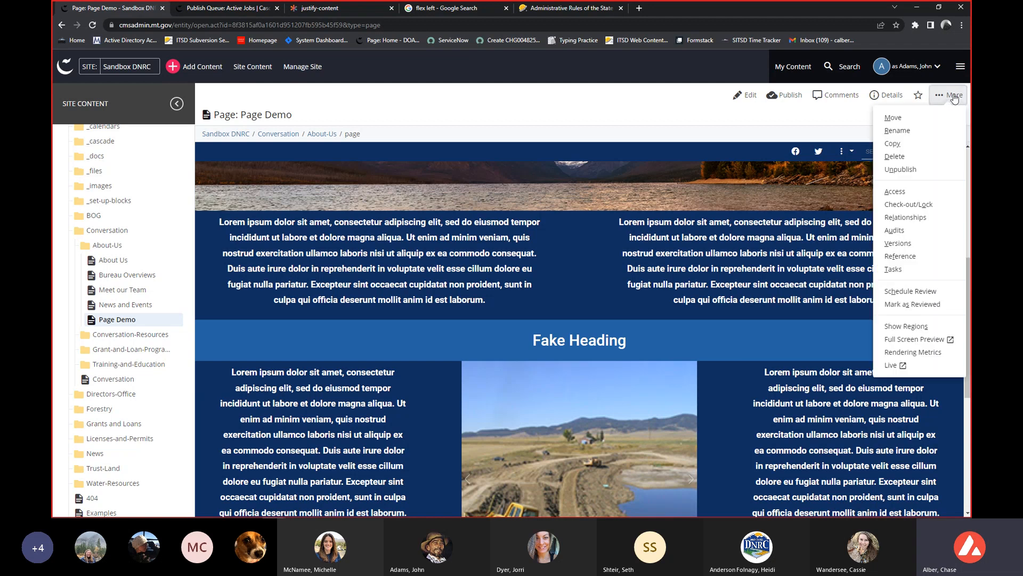
click(900, 366)
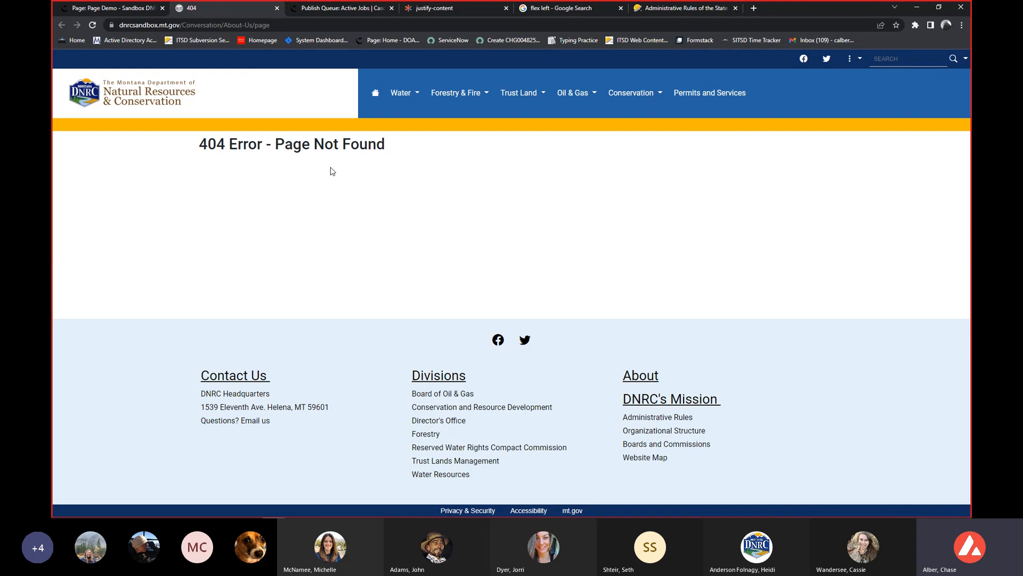
click(160, 25)
click(160, 24)
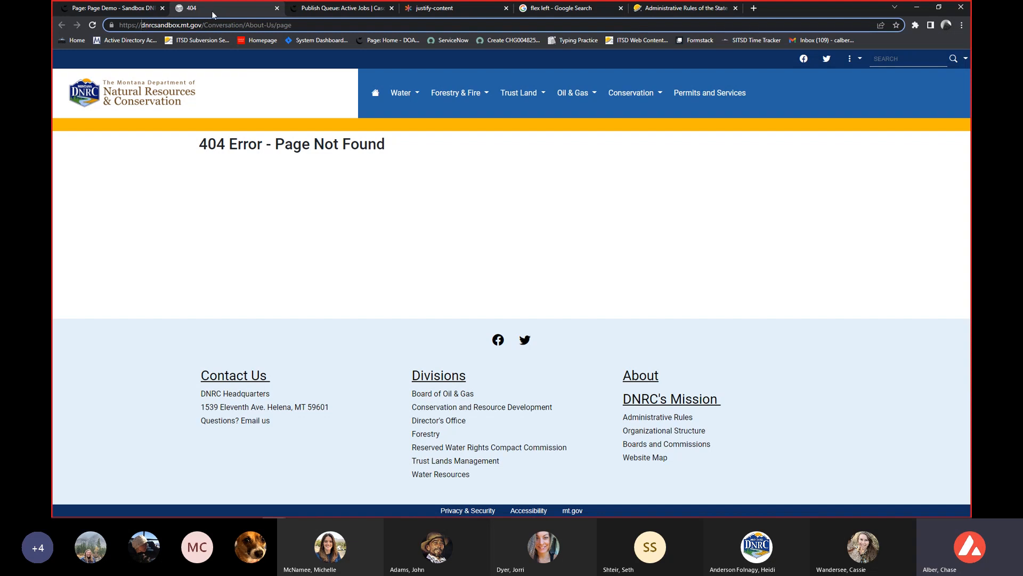
text(test)
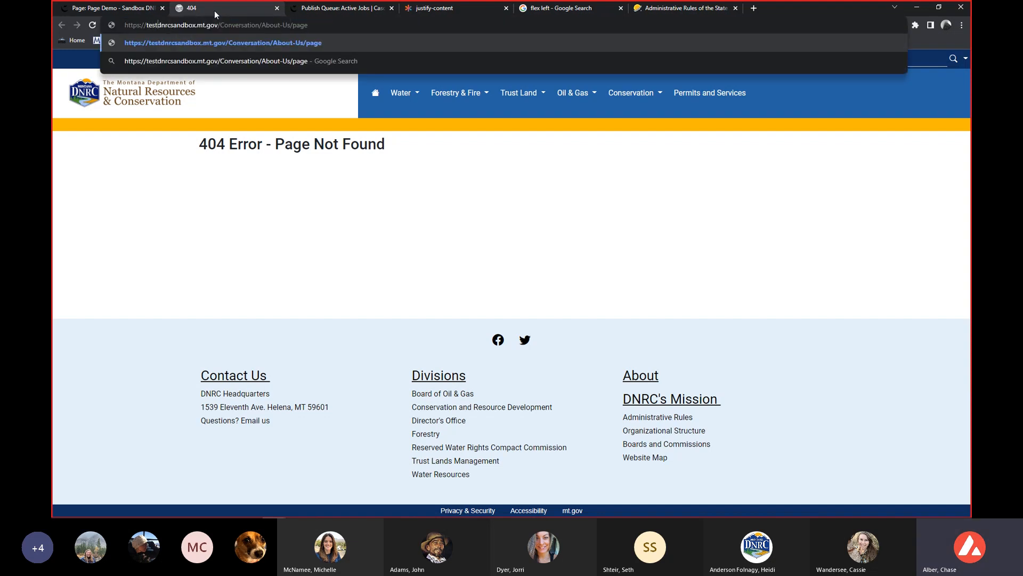
text(-)
key(Return)
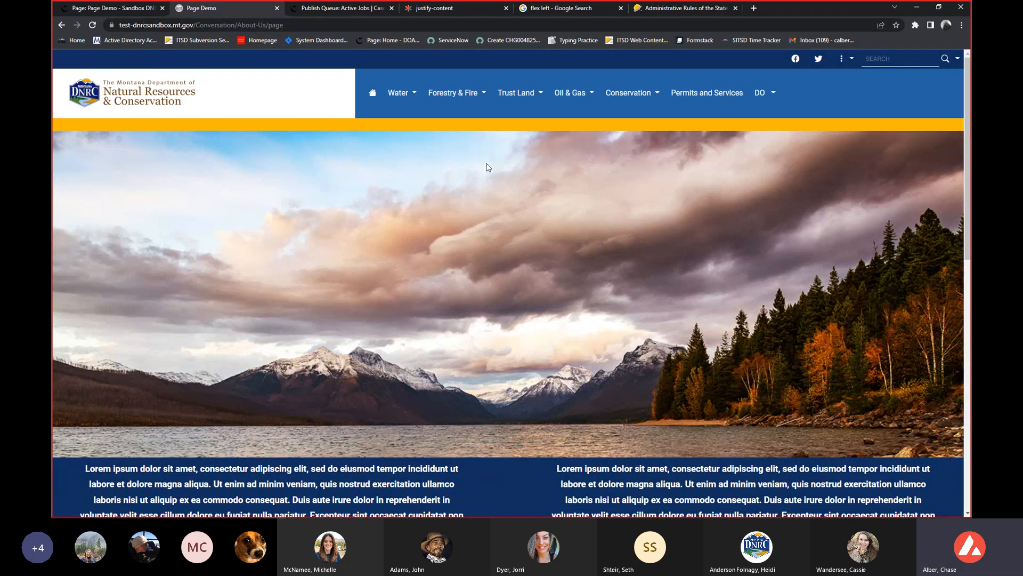
Review the published test page's address and rows, and advance its image carousel through the slides.
click(293, 25)
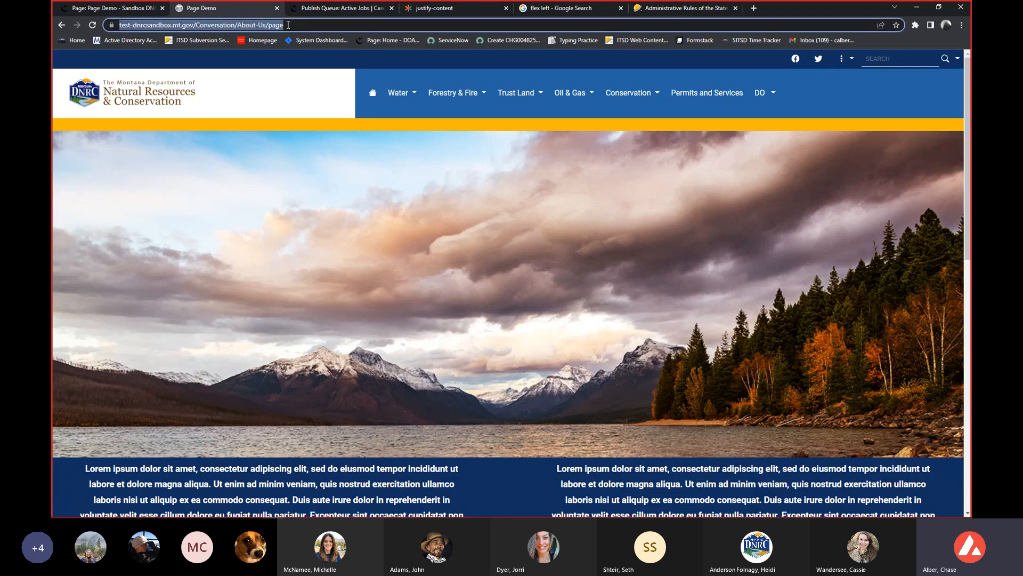
scroll(380, 194, down, 2)
scroll(380, 193, up, 2)
scroll(382, 197, down, 2)
scroll(593, 408, down, 7)
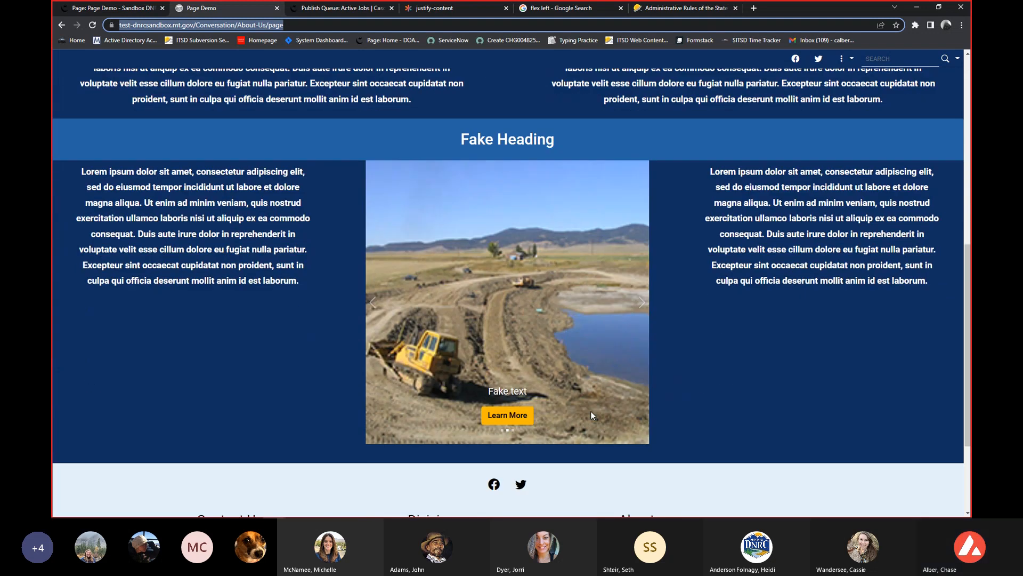
click(641, 304)
click(642, 304)
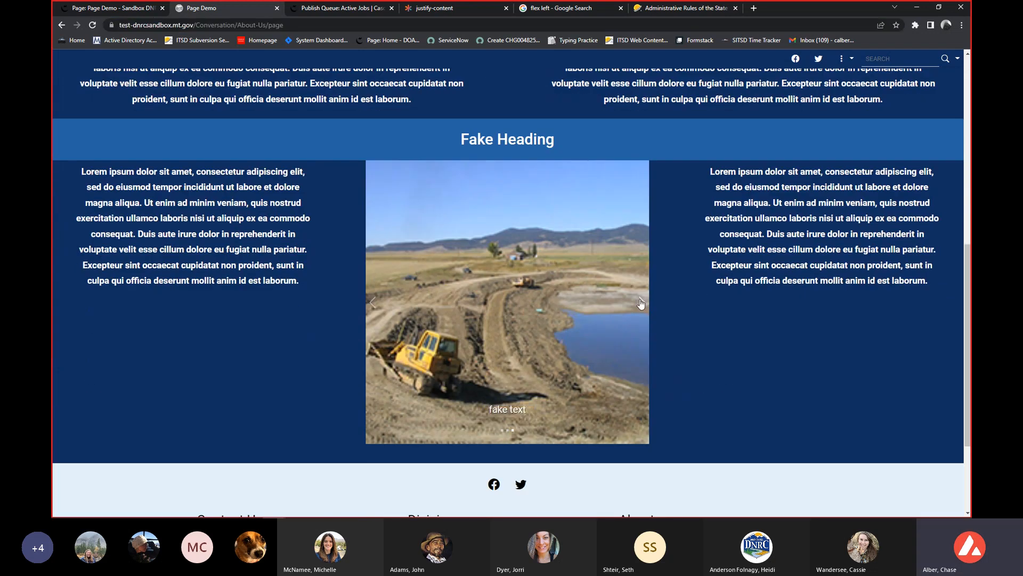
Advance the carousel to its next slide, test its Learn More link, close the linked page and review the test page again.
click(641, 304)
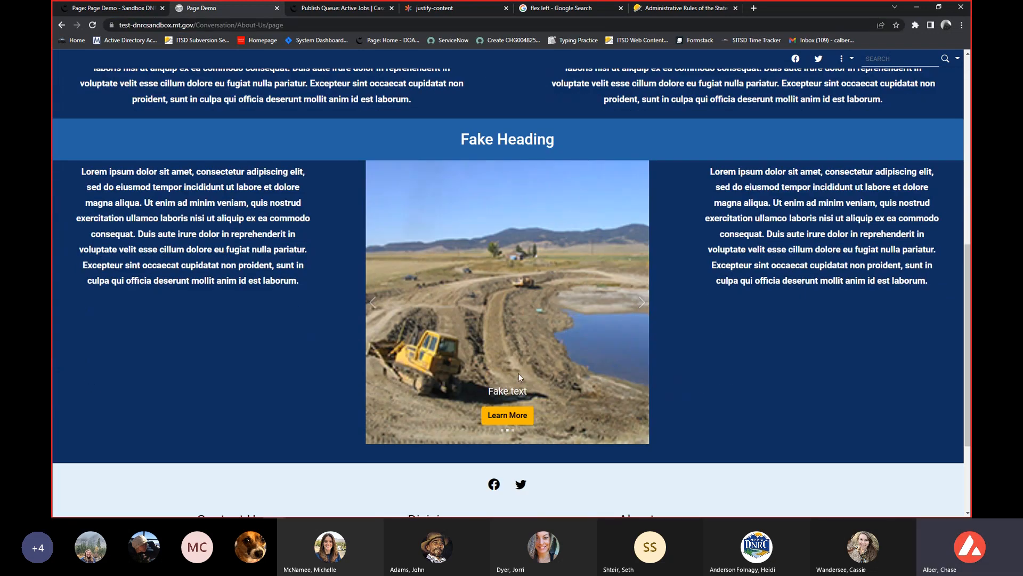
click(506, 415)
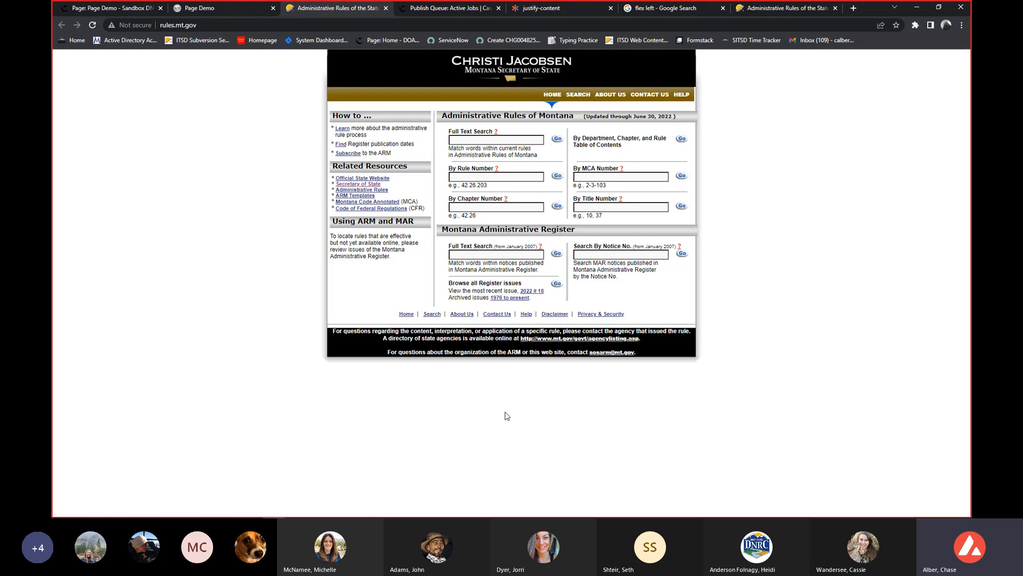
click(386, 9)
scroll(377, 181, up, 3)
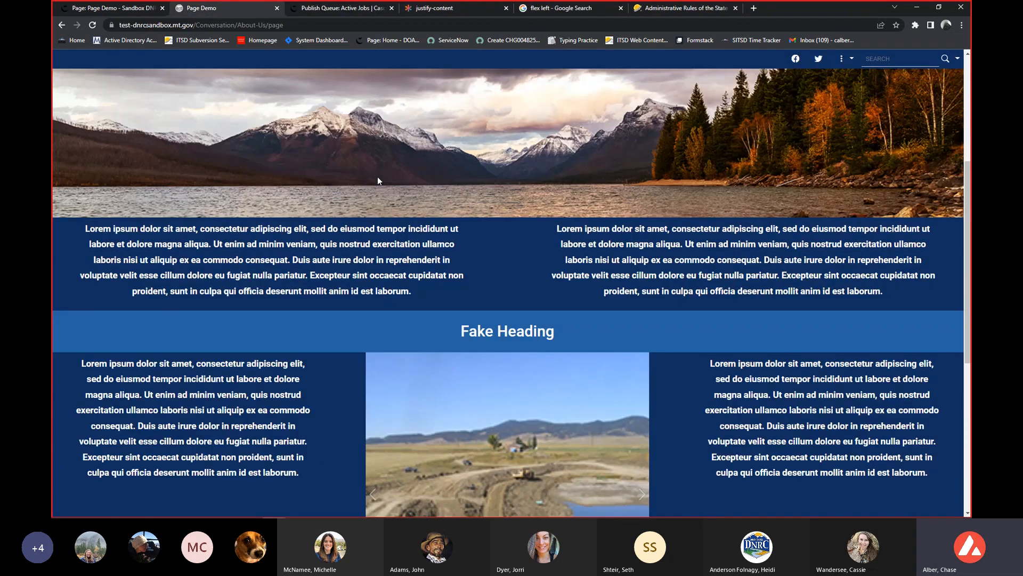
scroll(378, 181, up, 5)
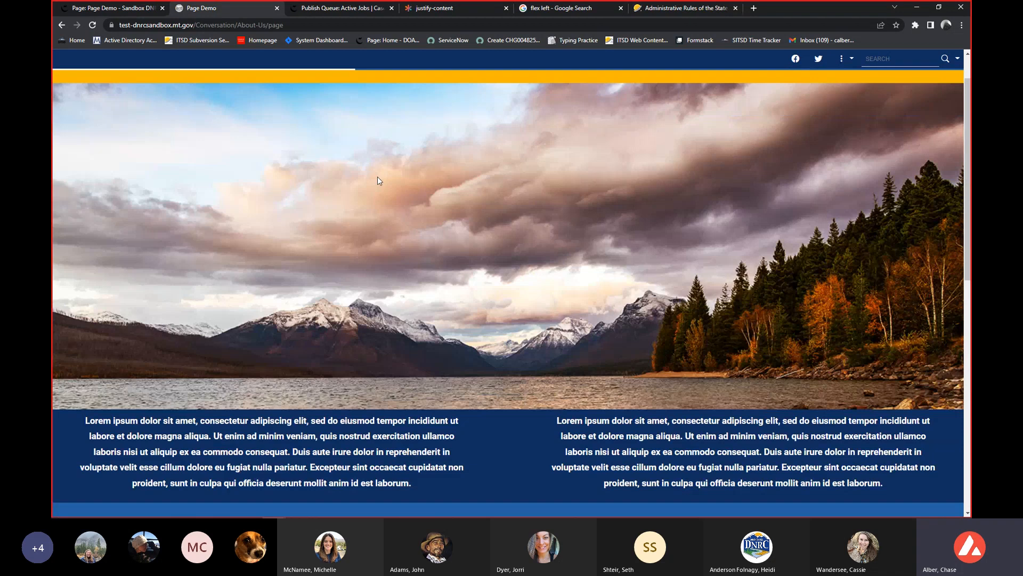
scroll(377, 179, down, 2)
scroll(379, 179, up, 2)
Return to Page Demo in Cascade and unpublish its html output from test-dnrcsandbox.mt.gov with a publish report.
click(134, 9)
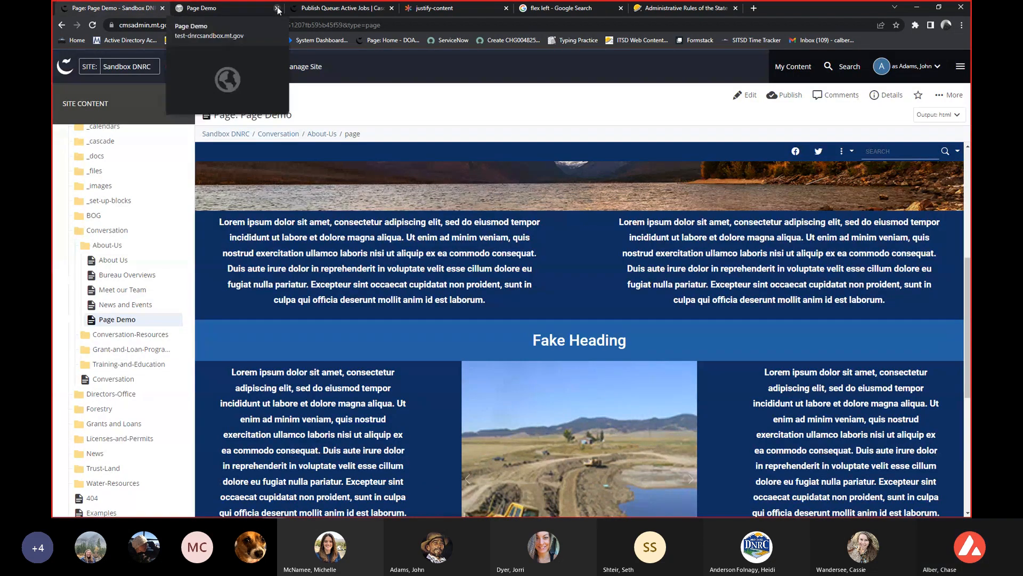
scroll(398, 322, down, 3)
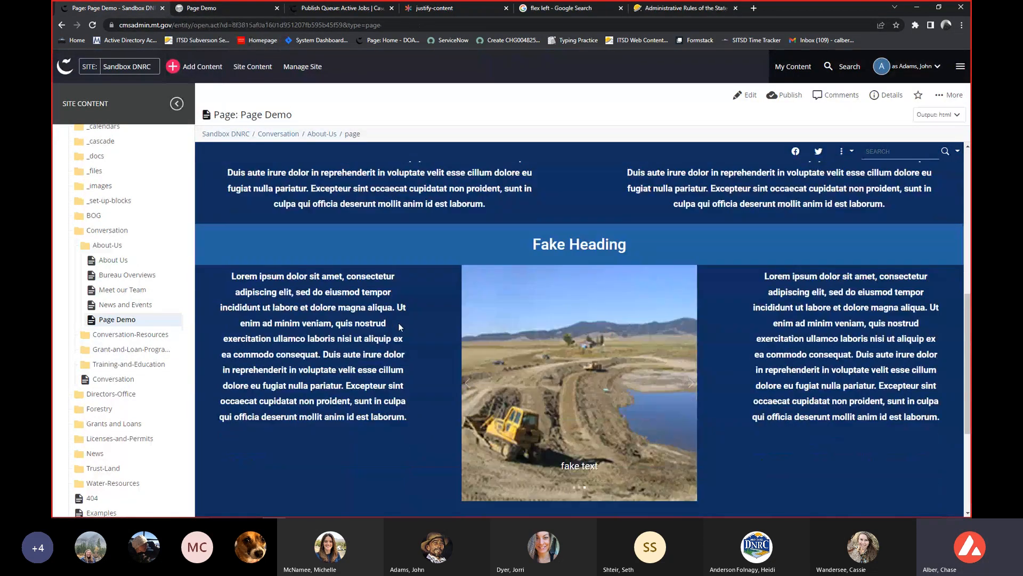
scroll(410, 295, up, 10)
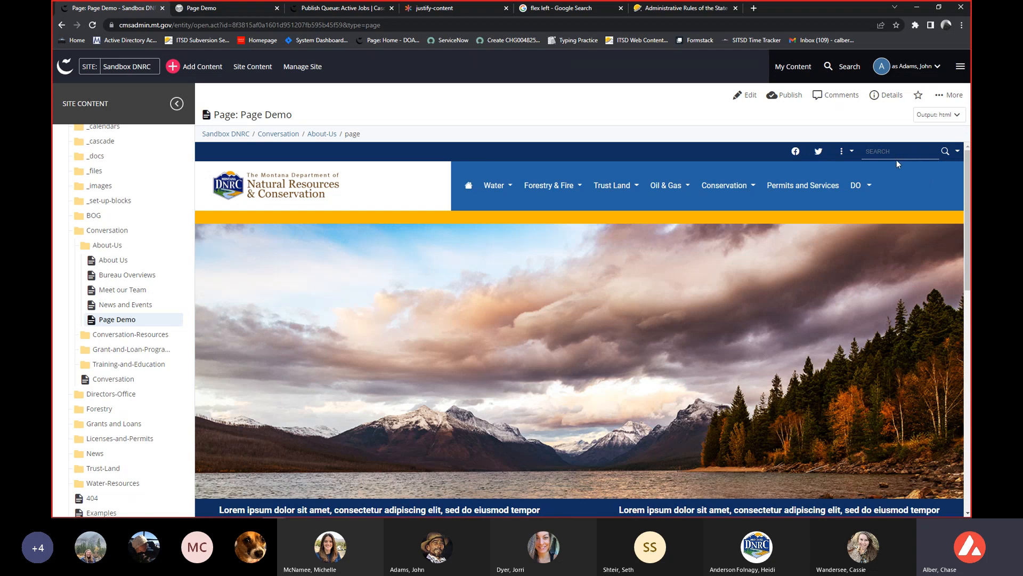
click(947, 96)
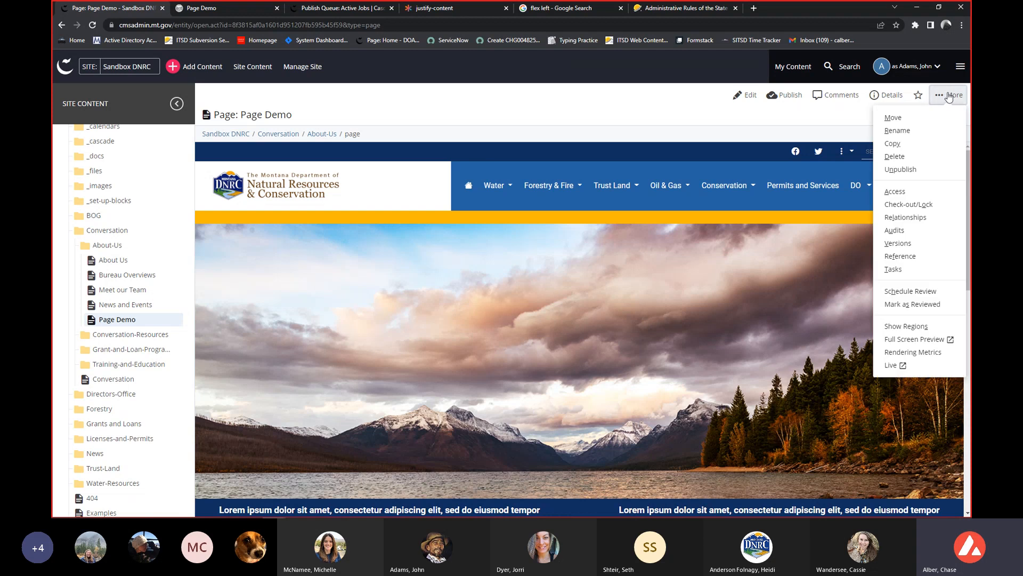
click(908, 171)
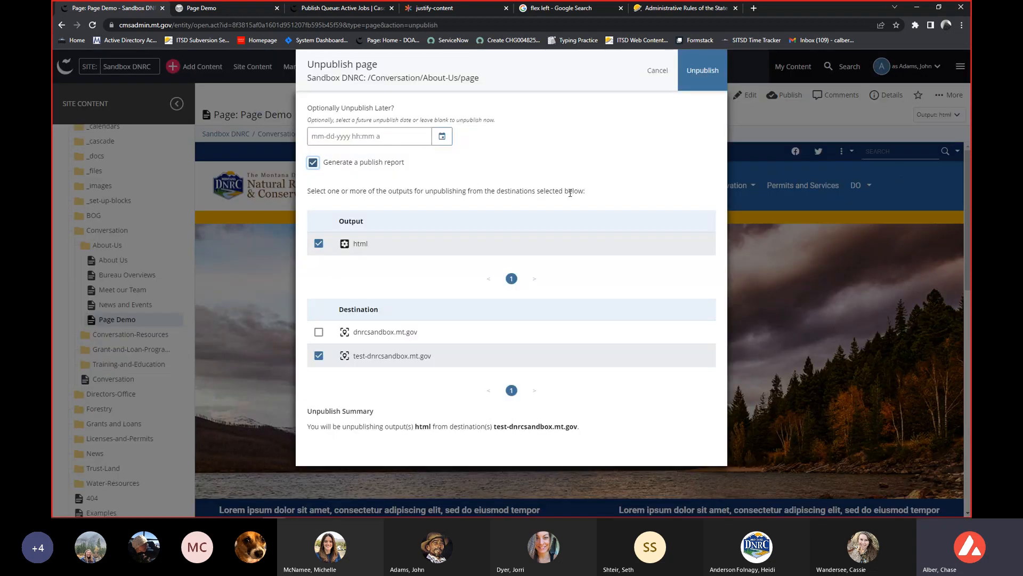
click(318, 357)
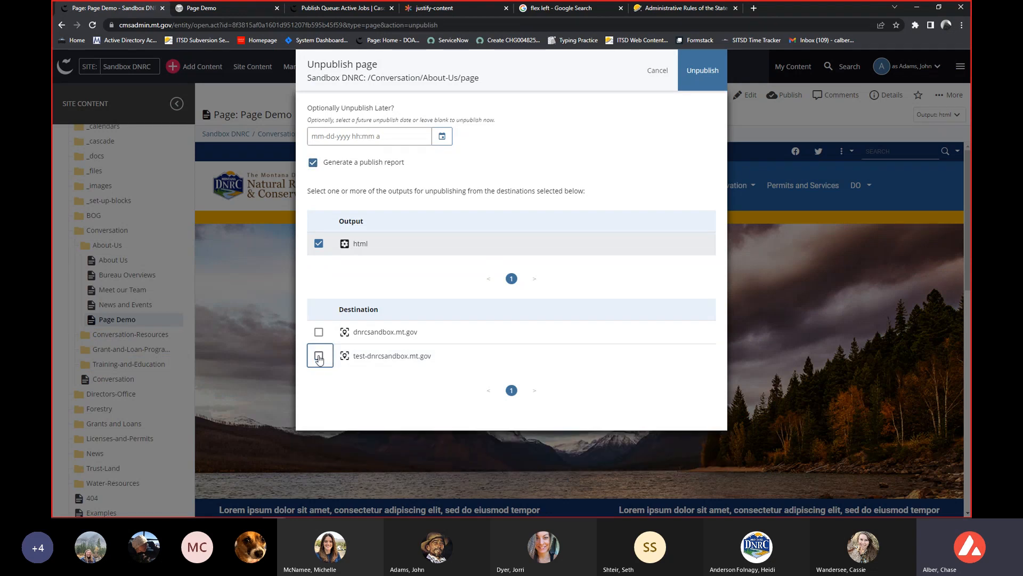
click(319, 356)
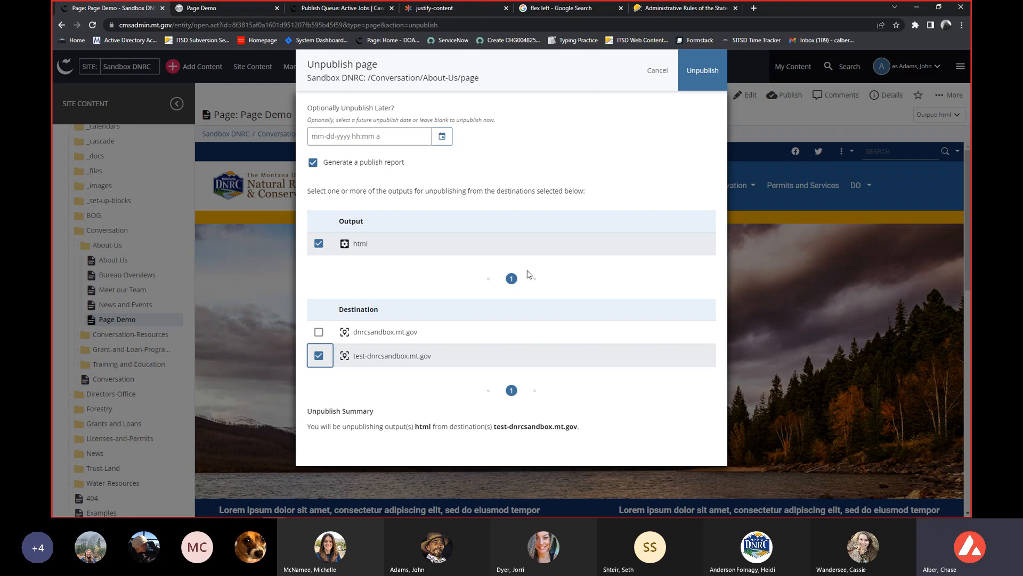
click(702, 71)
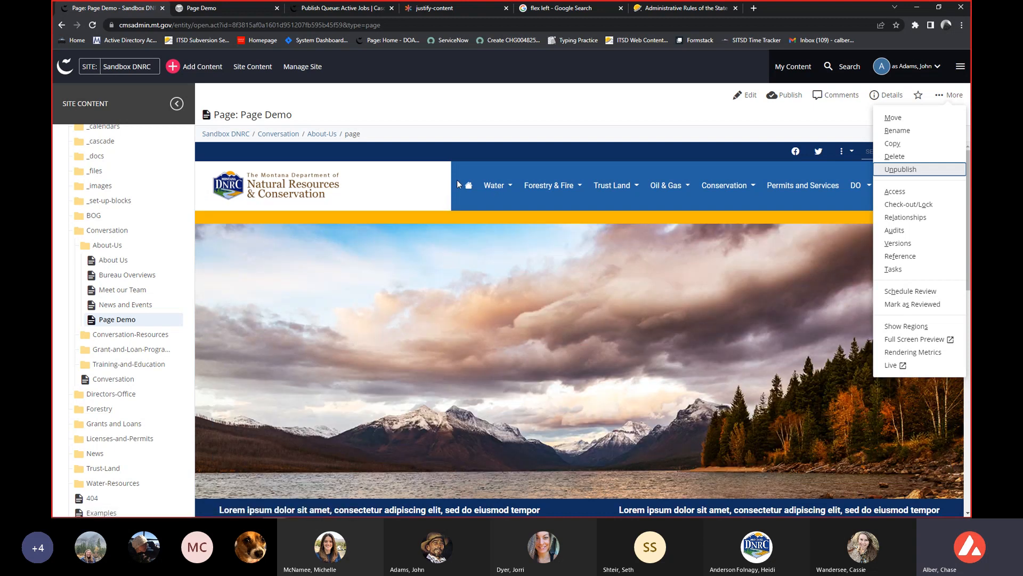
Reload the published Page Demo on the test site to check the effect of unpublishing.
click(458, 129)
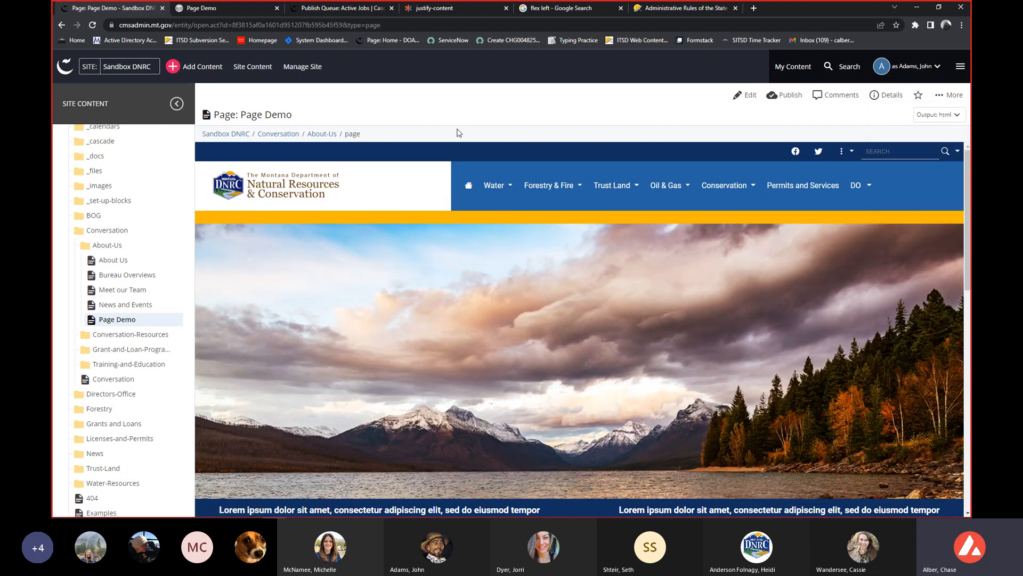
click(215, 8)
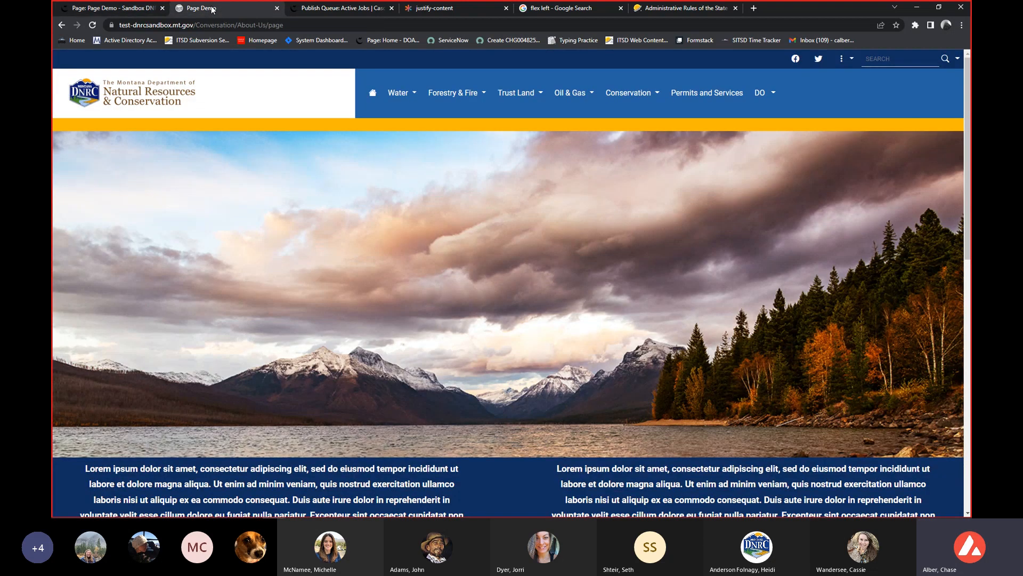
click(92, 25)
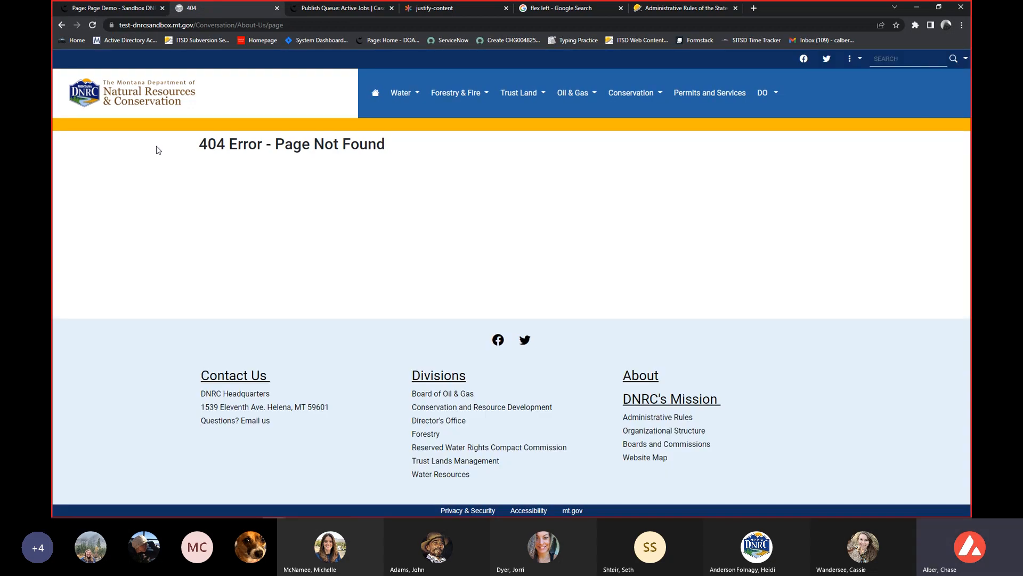
Publish Page Demo to both the dnrcsandbox.mt.gov and test-dnrcsandbox.mt.gov destinations.
click(122, 8)
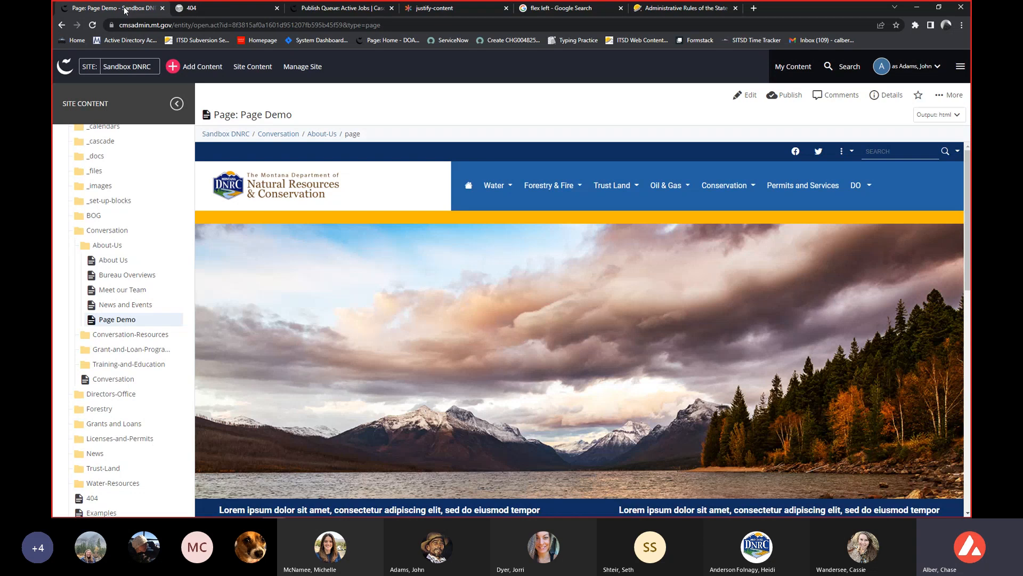
click(784, 94)
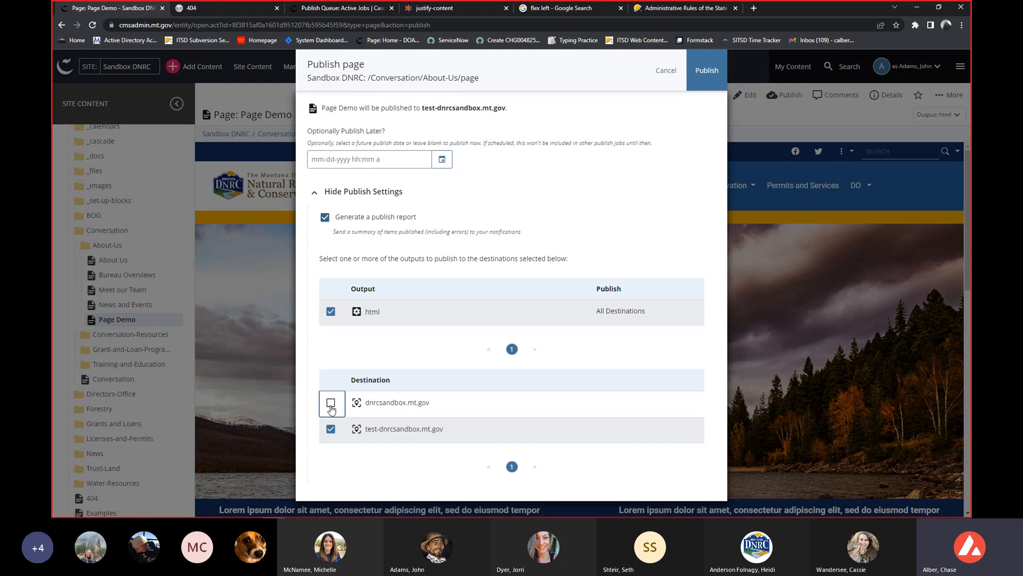
click(331, 404)
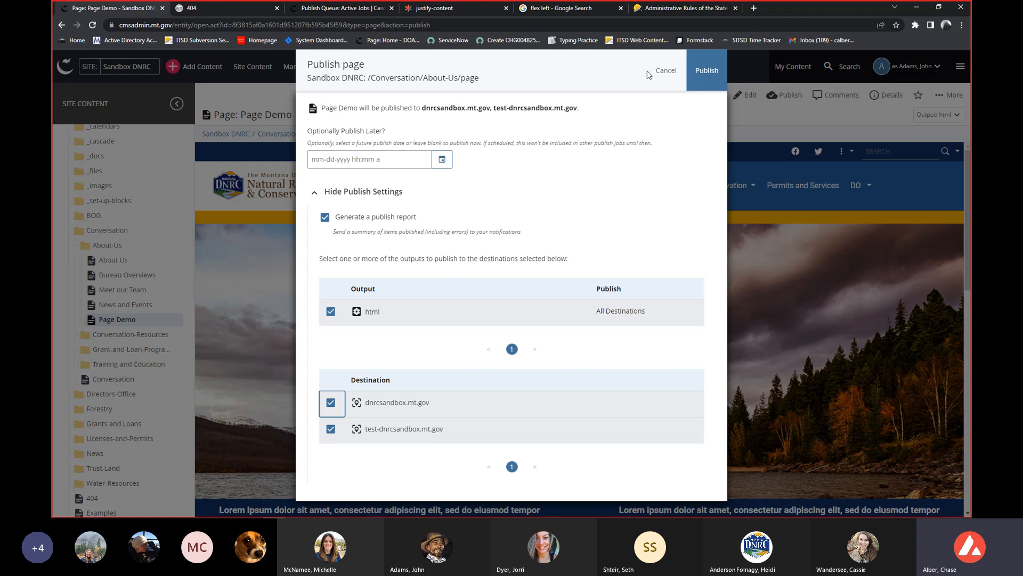
click(710, 80)
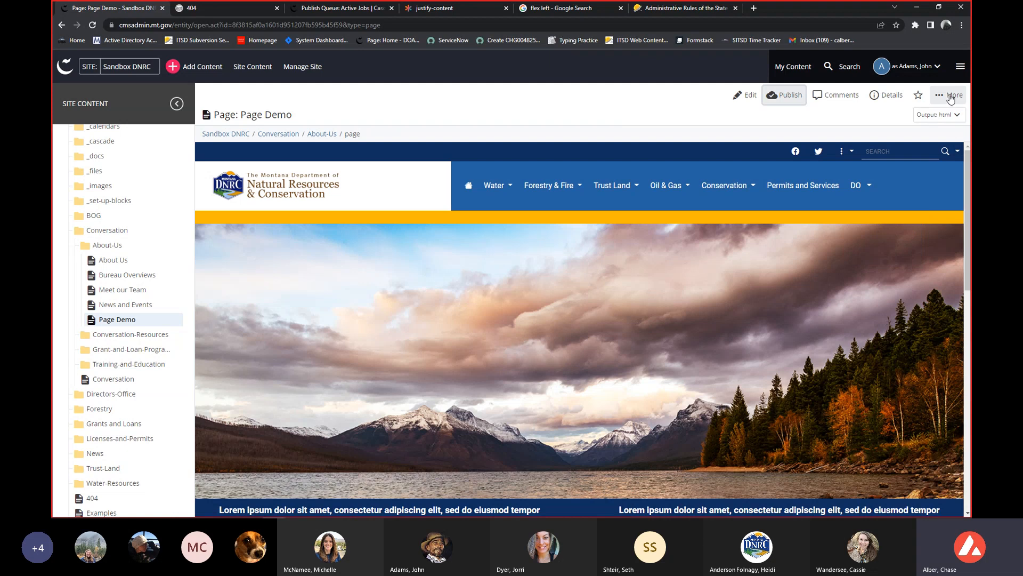
Open Page Demo on the live website and review its banner, text rows and carousel.
click(951, 97)
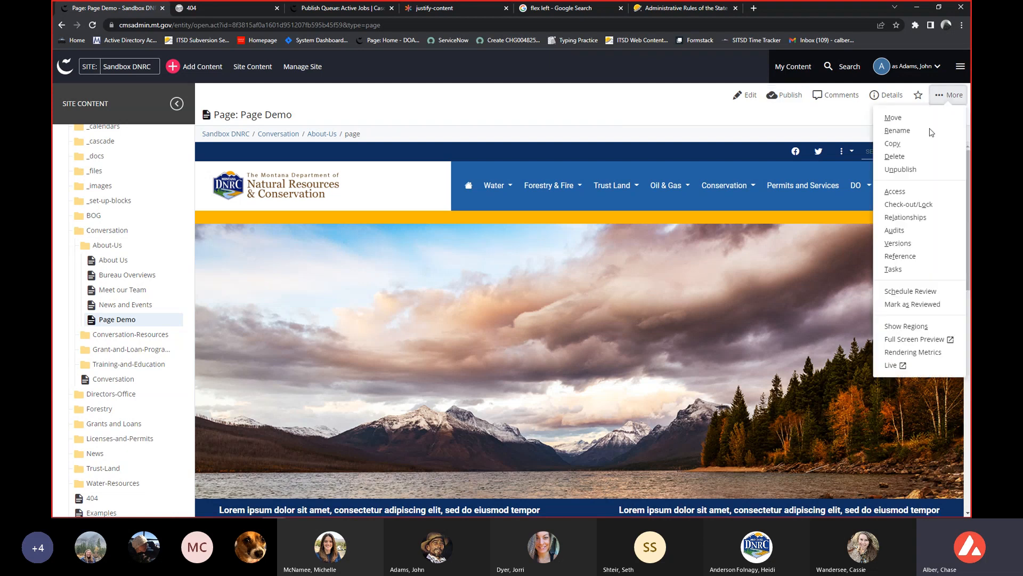
click(906, 364)
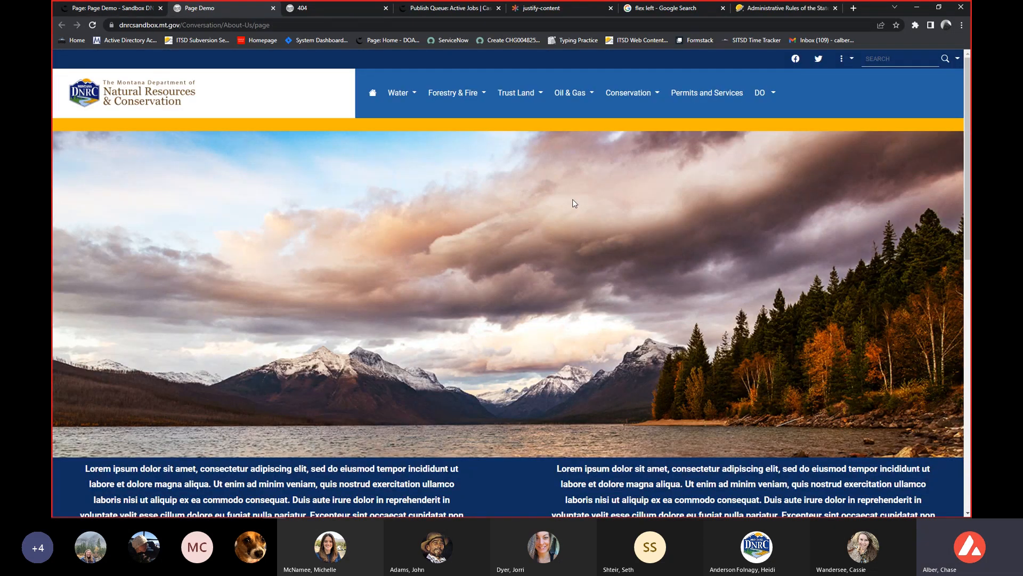
scroll(574, 203, down, 6)
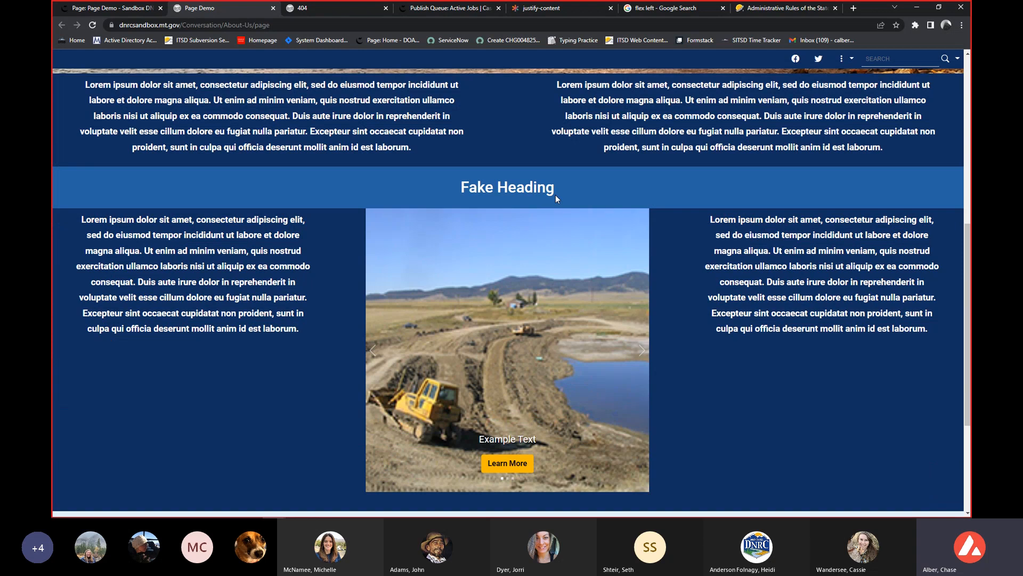
scroll(555, 194, up, 5)
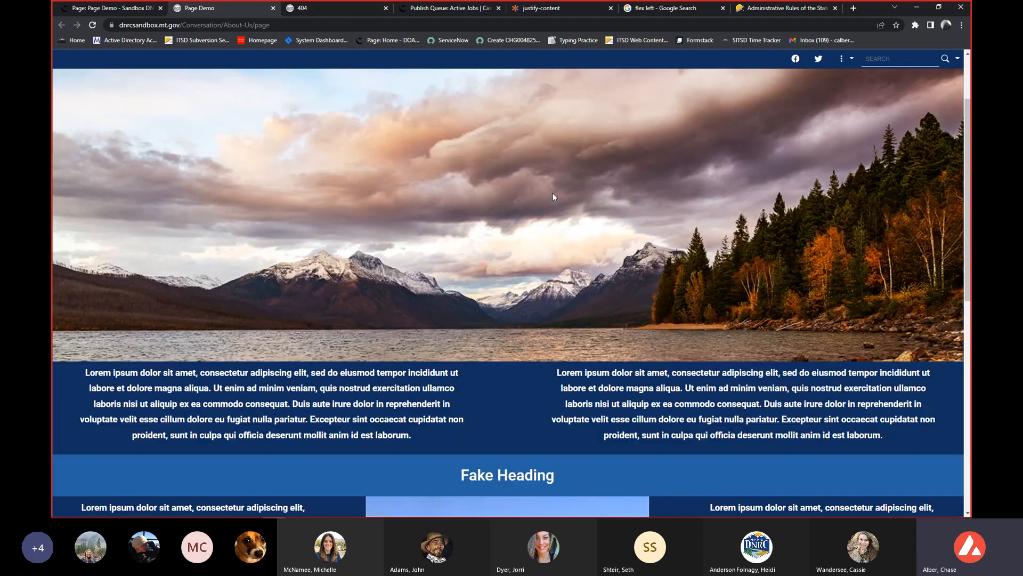
scroll(552, 197, up, 2)
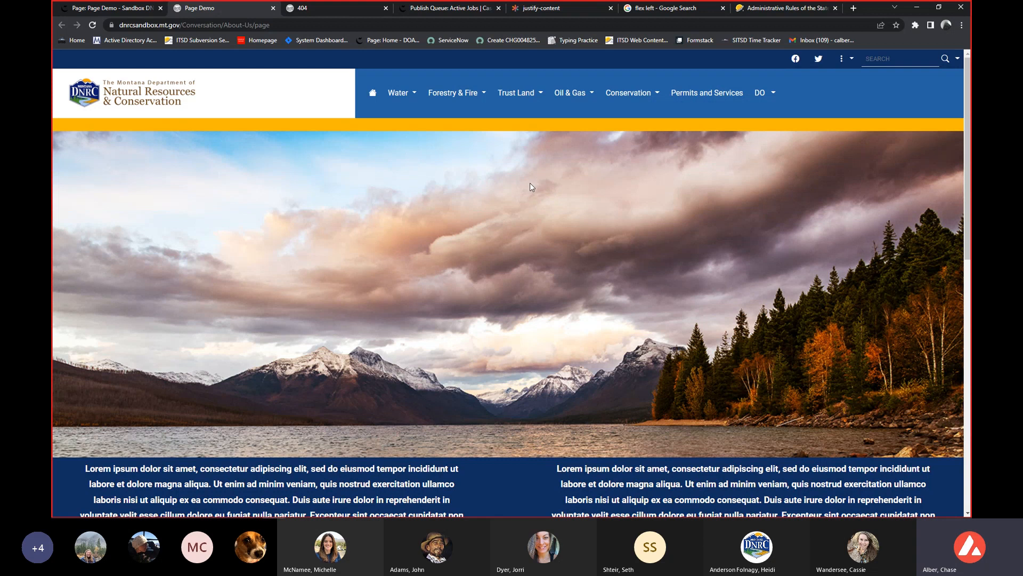
scroll(529, 187, down, 4)
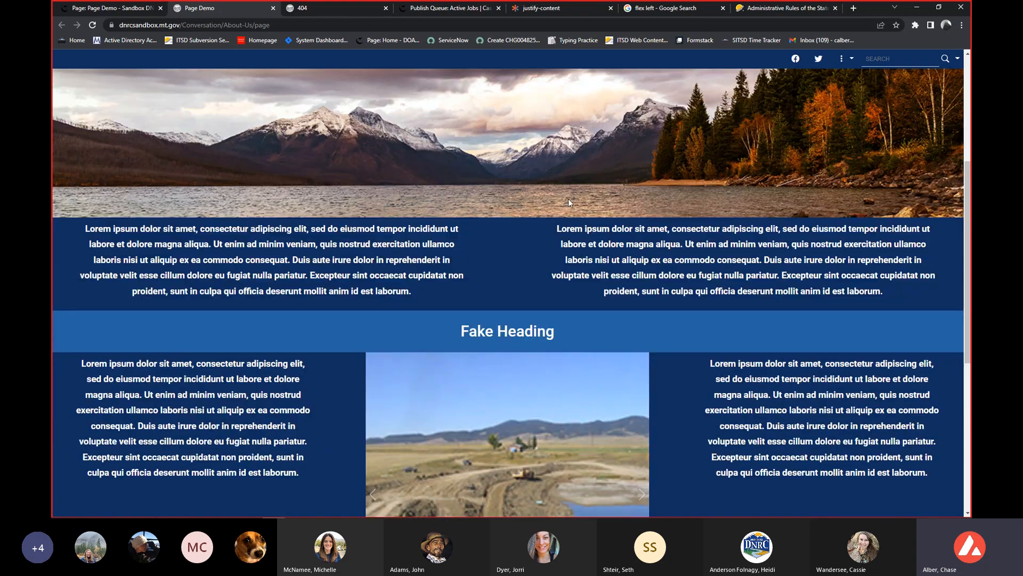
scroll(542, 196, up, 4)
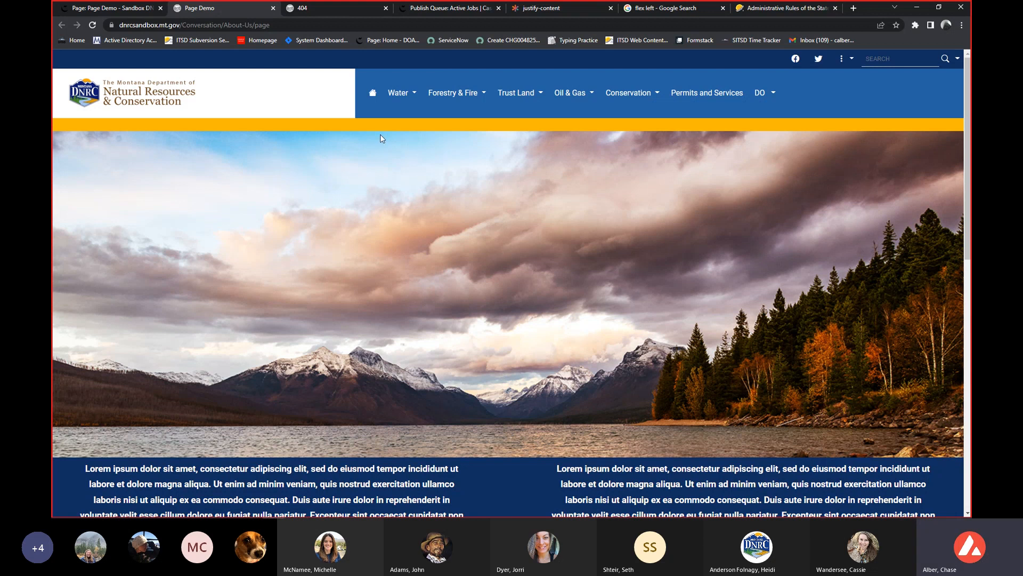
Close the live page and the unpublished test page, and return to Page Demo in Cascade.
click(272, 9)
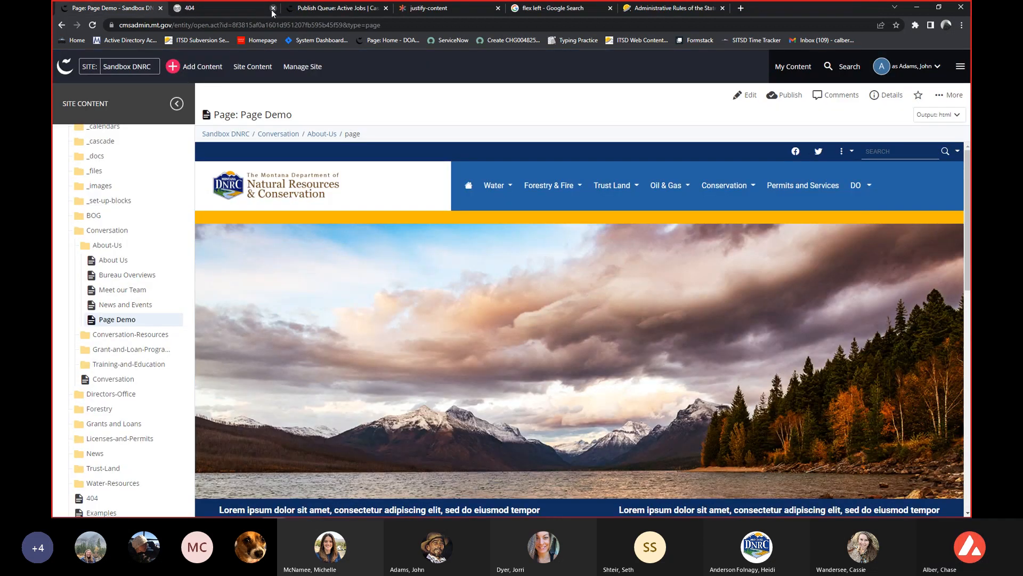
click(273, 12)
click(273, 9)
click(124, 8)
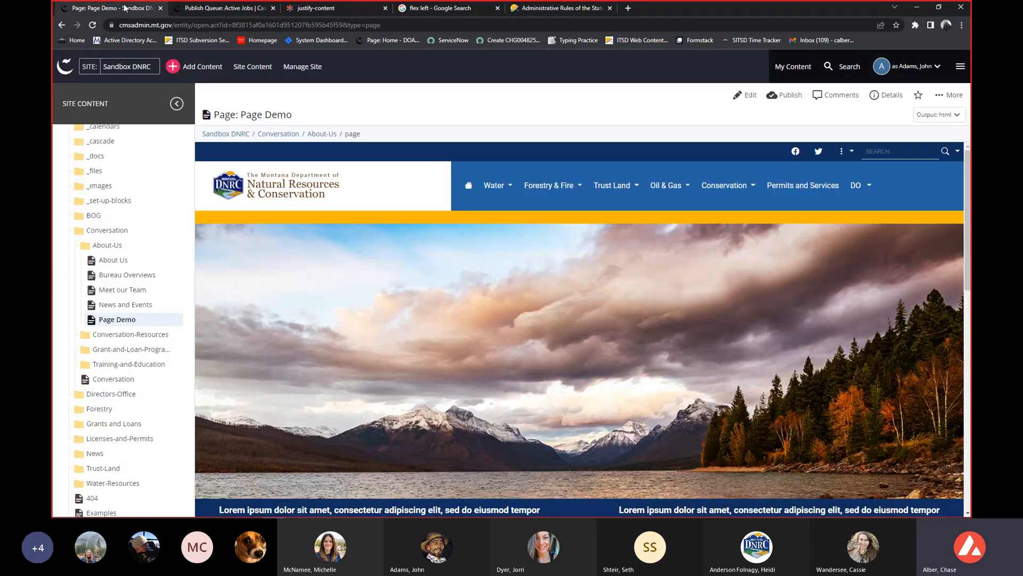
View the Sandbox DNRC, Conversation and About-Us folders in turn, and bring up the content types available for adding.
scroll(163, 263, up, 1)
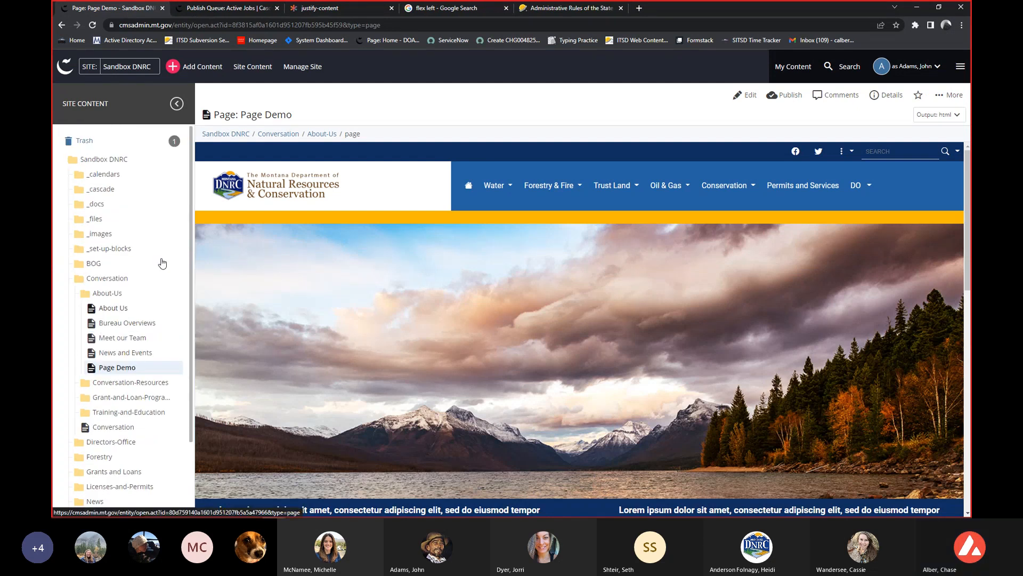
click(178, 160)
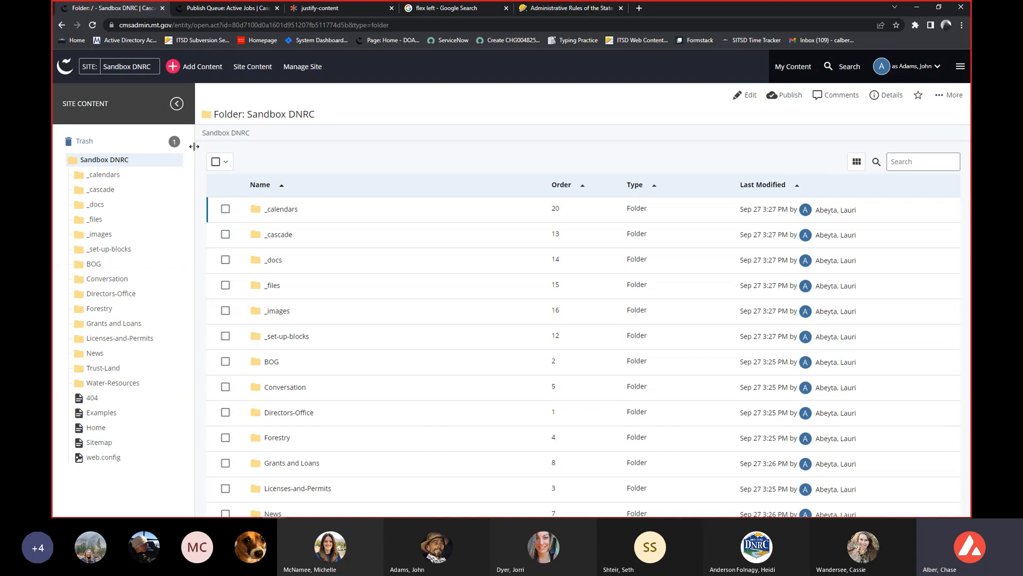
click(147, 279)
click(176, 278)
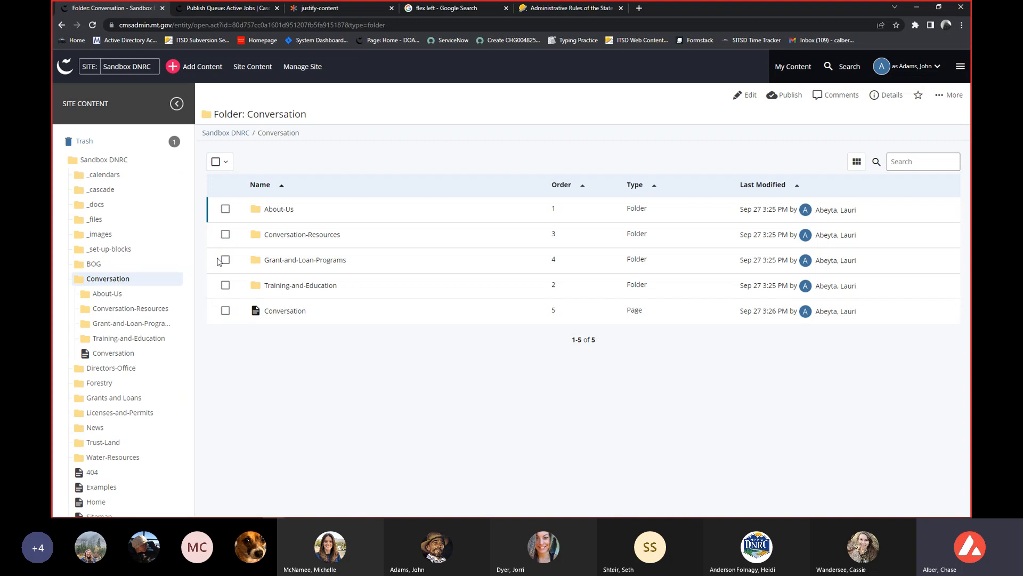
click(142, 295)
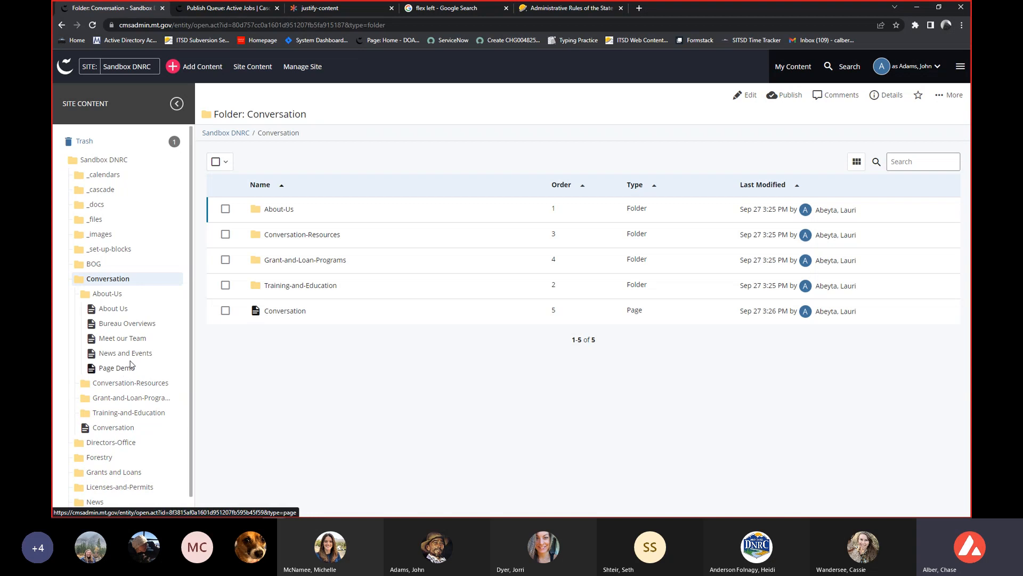
click(176, 294)
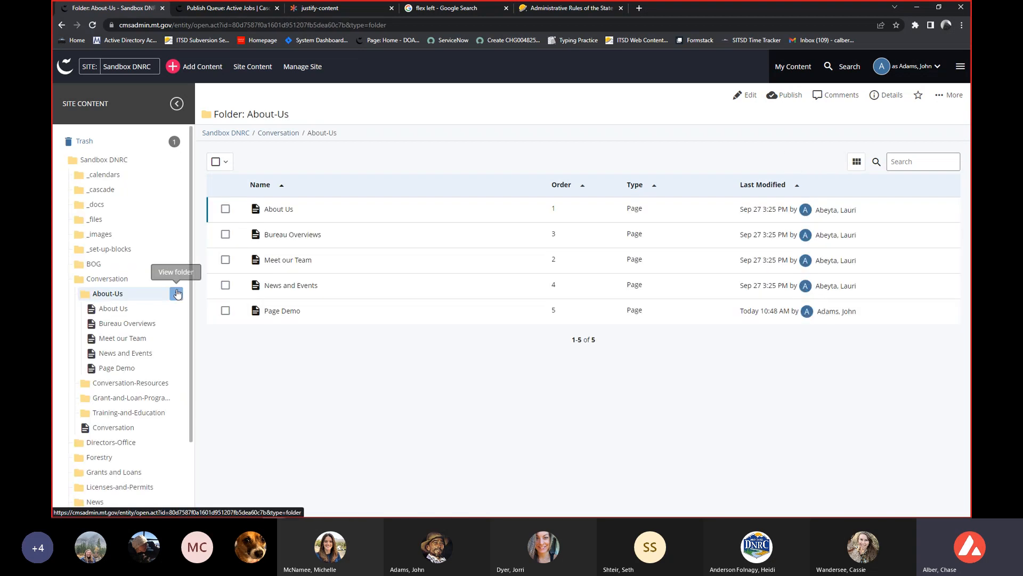
click(203, 68)
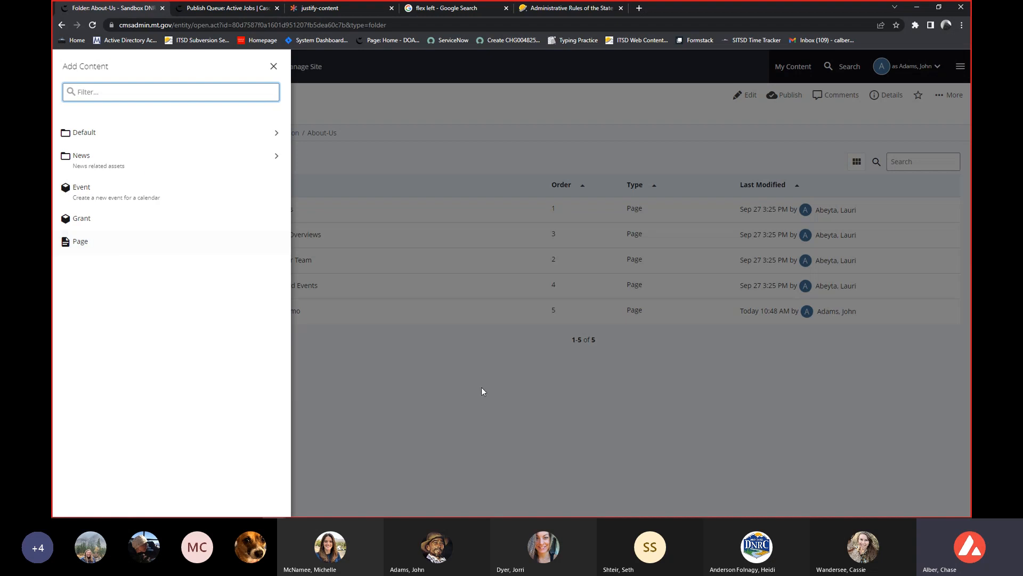
Dismiss the content types, open Page Demo from the About-Us folder, and view its edit form before closing it.
click(499, 430)
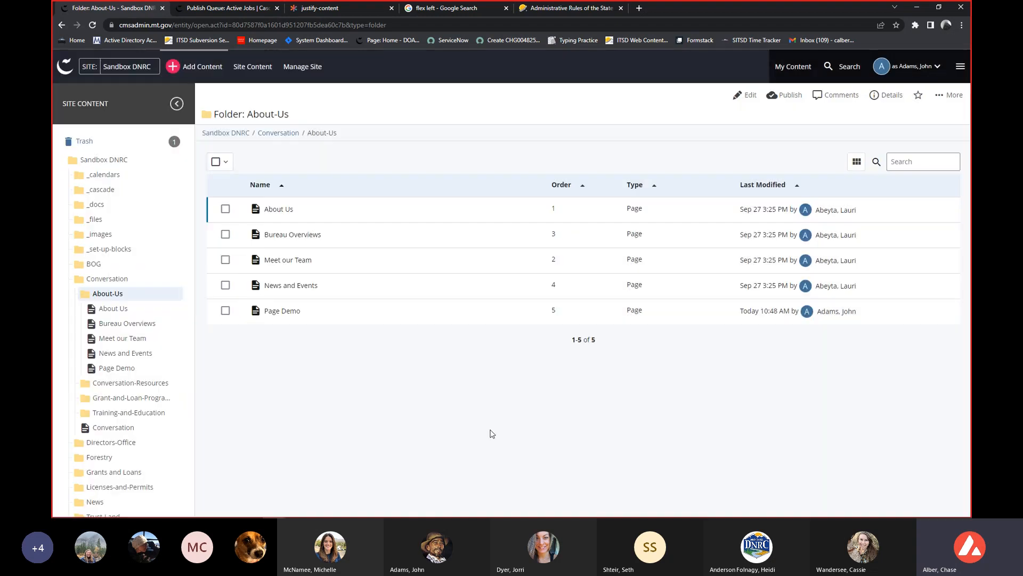
click(119, 369)
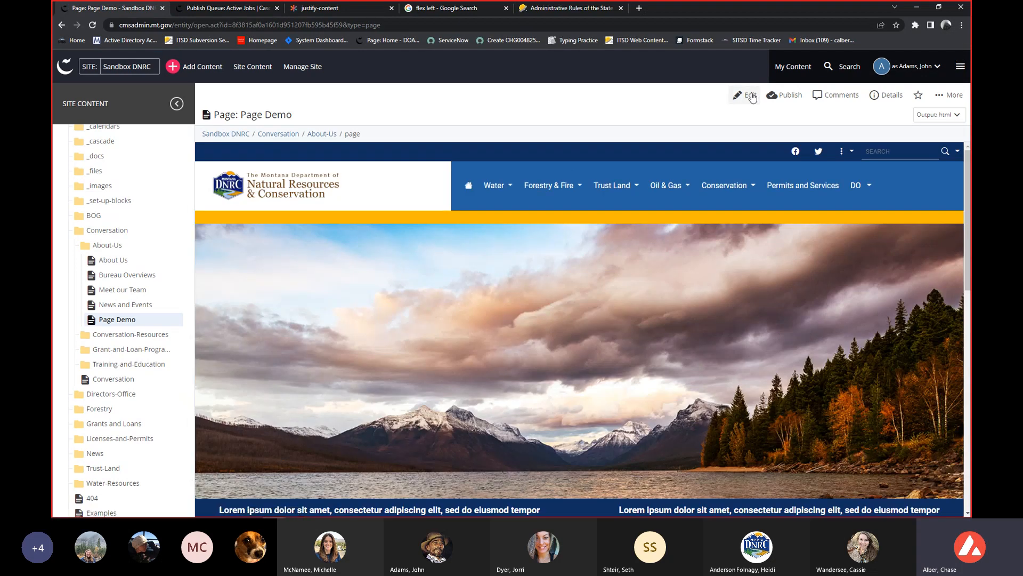
click(751, 92)
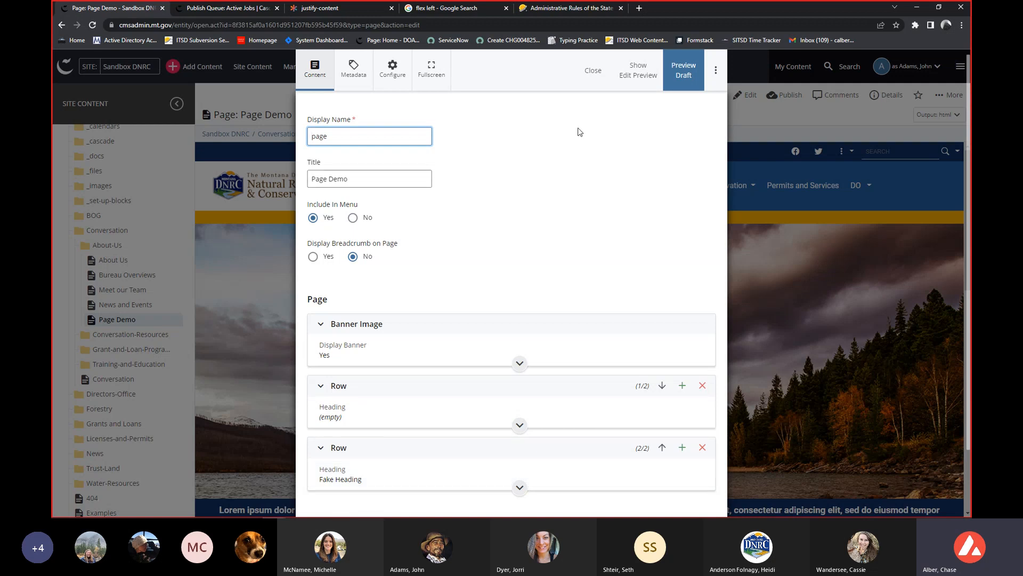
click(593, 72)
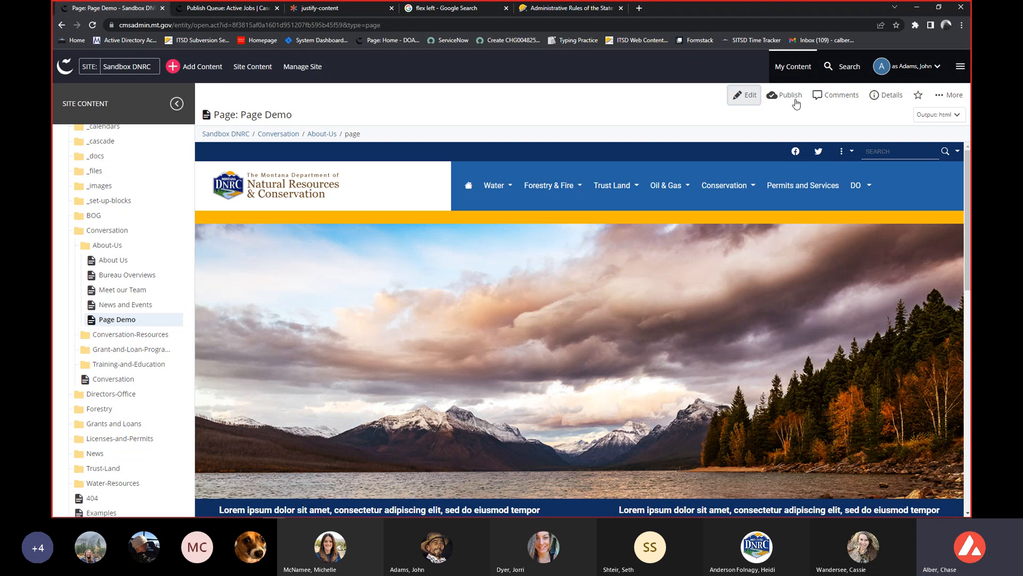
View Page Demo's publish settings and destinations, and leave them without publishing.
click(783, 96)
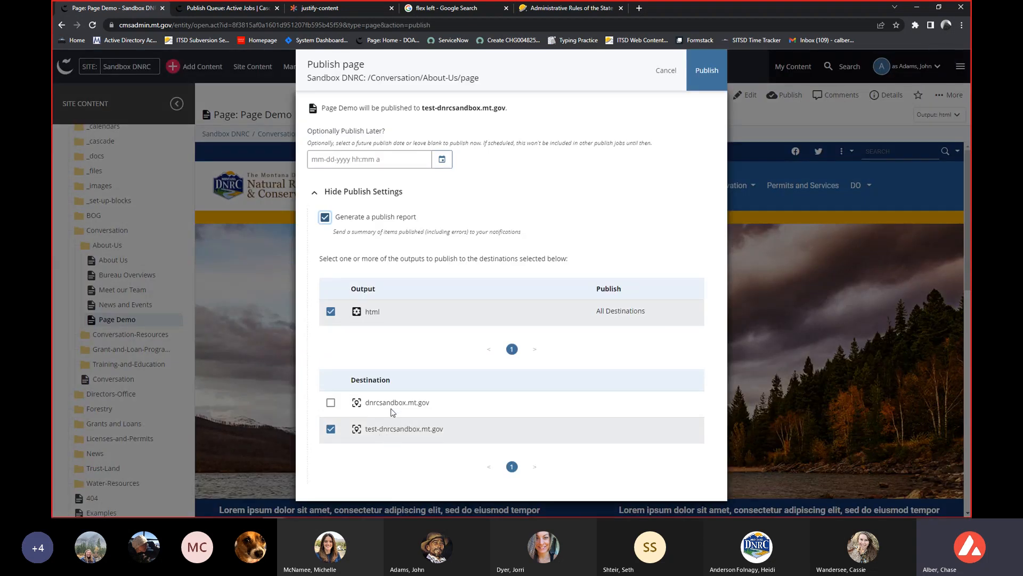
click(672, 70)
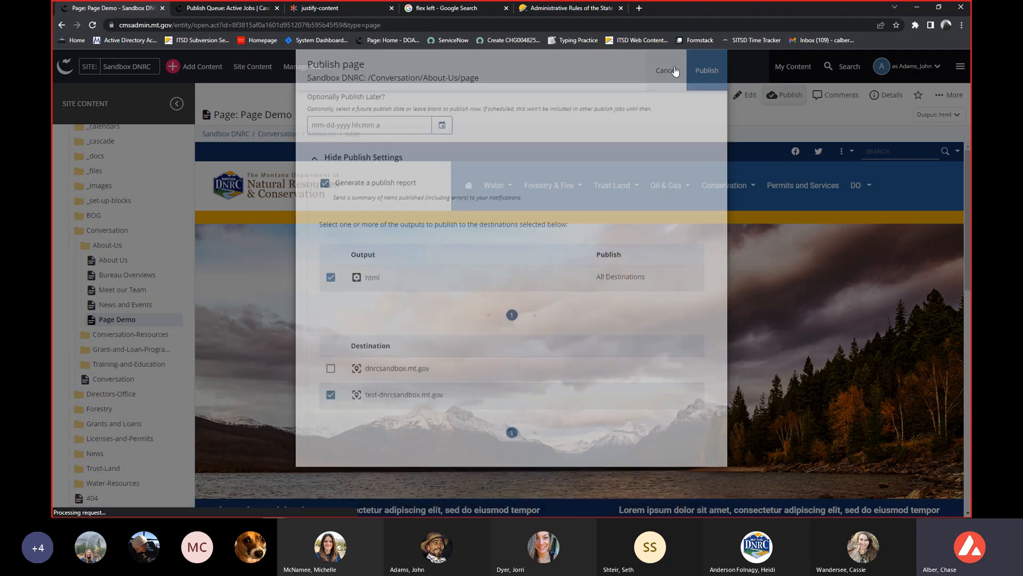
mouse_move(675, 188)
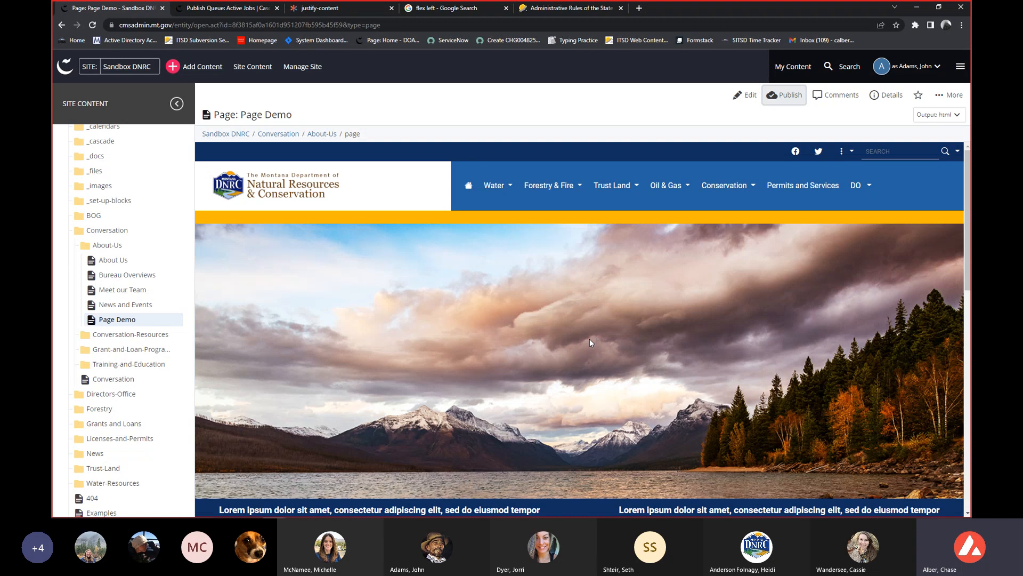
scroll(589, 341, down, 1)
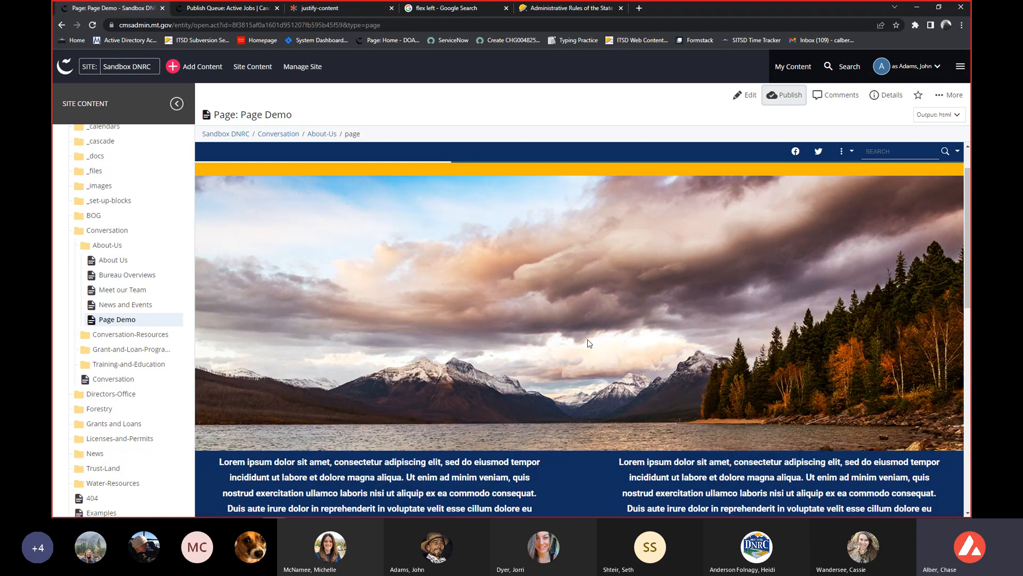
scroll(588, 343, up, 1)
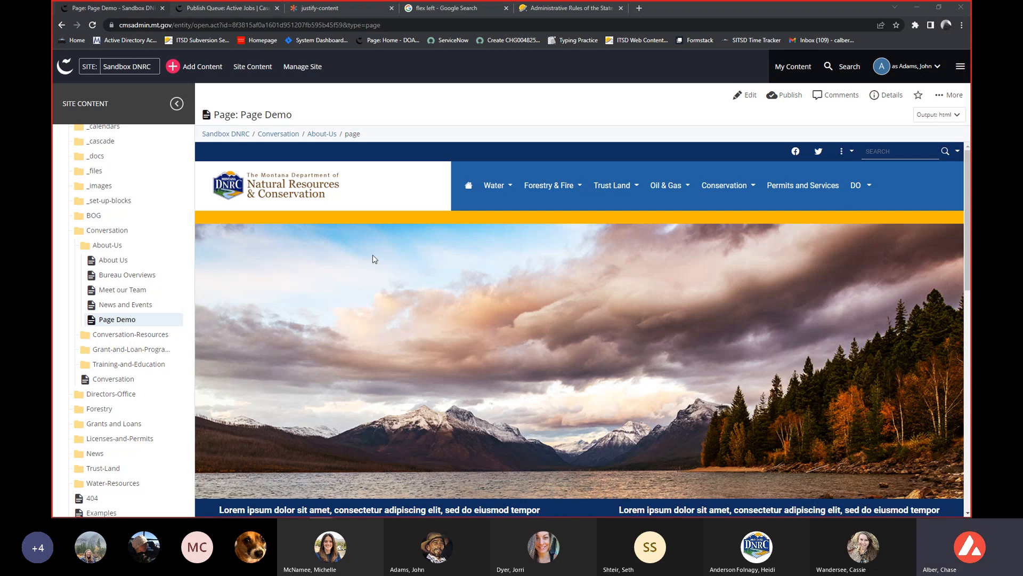
click(785, 101)
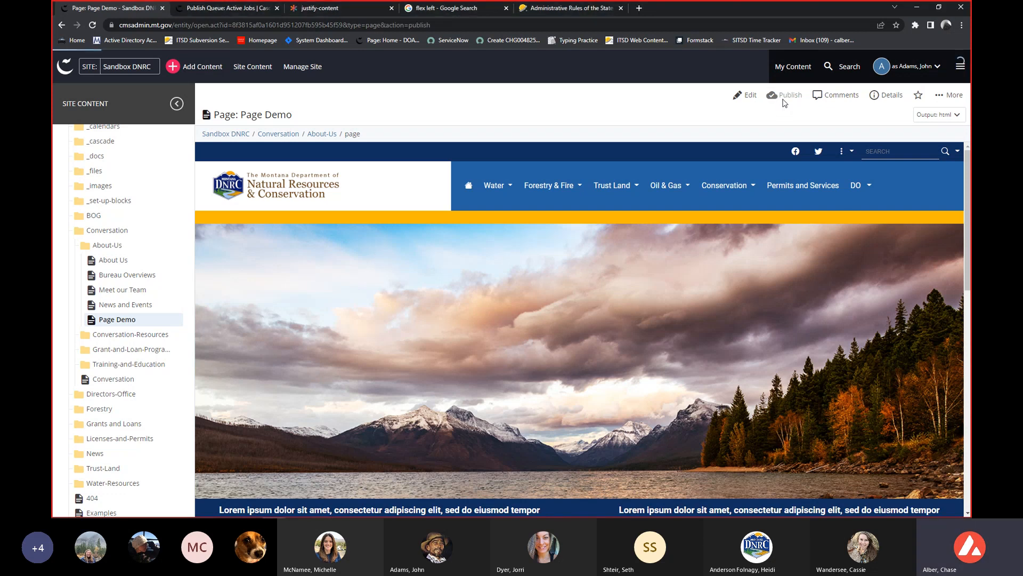
click(661, 71)
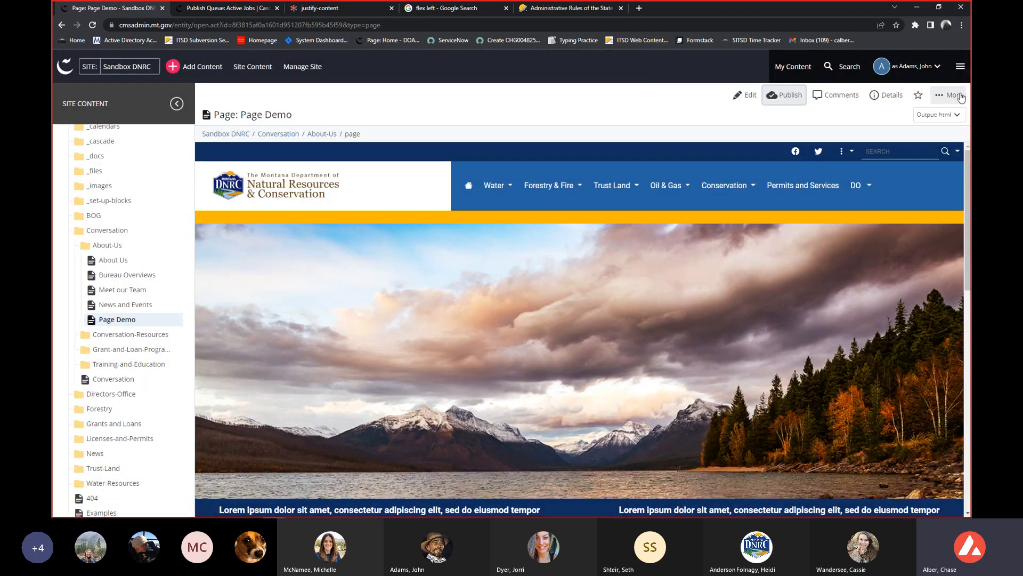
Open the full-screen preview of Page Demo, review its banner, text rows, carousel and footer, and close the preview.
click(961, 96)
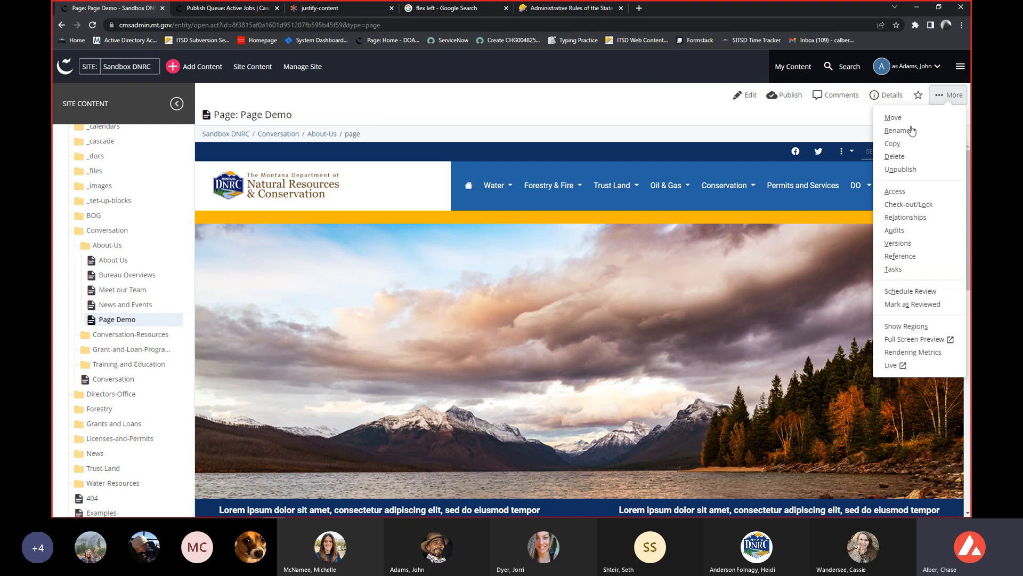
click(904, 341)
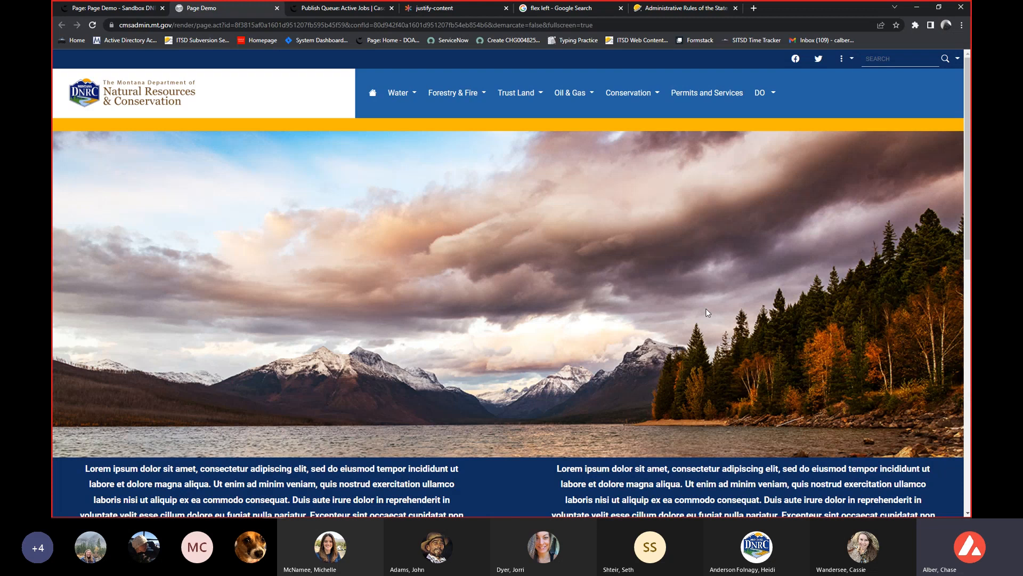
scroll(576, 163, down, 1)
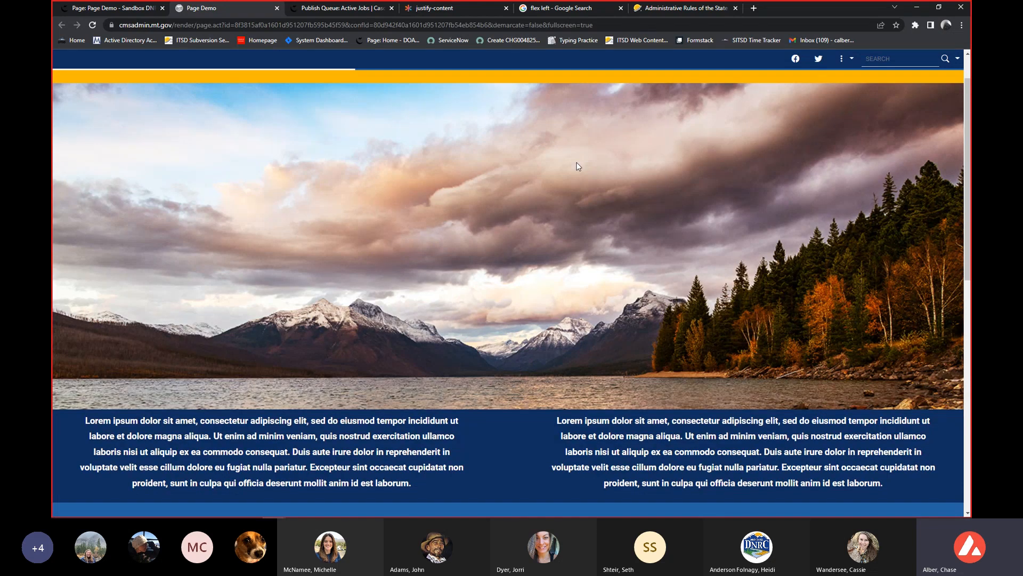
scroll(574, 169, down, 1)
scroll(532, 205, down, 1)
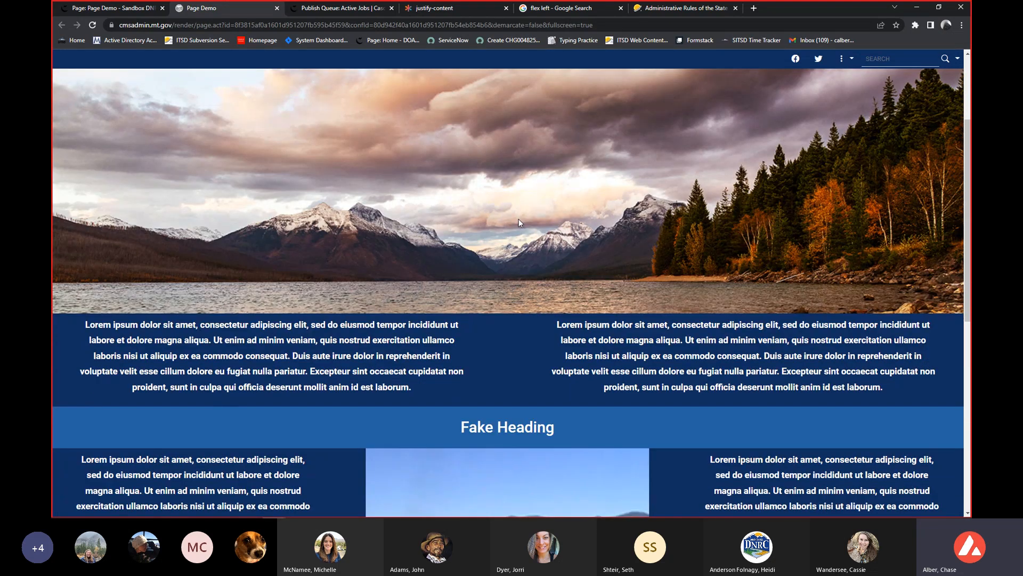
scroll(519, 223, up, 3)
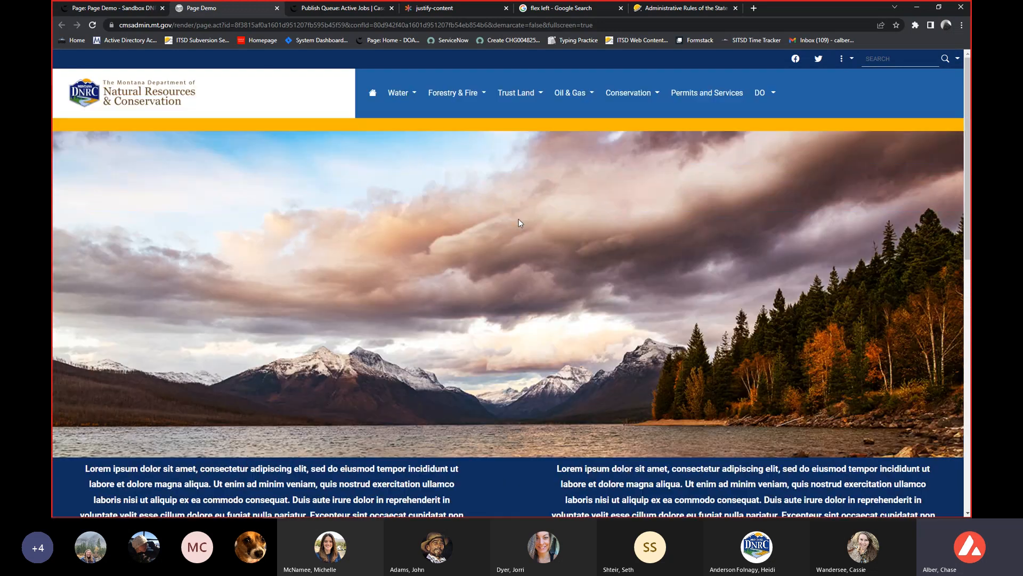
scroll(519, 222, down, 5)
scroll(520, 222, down, 4)
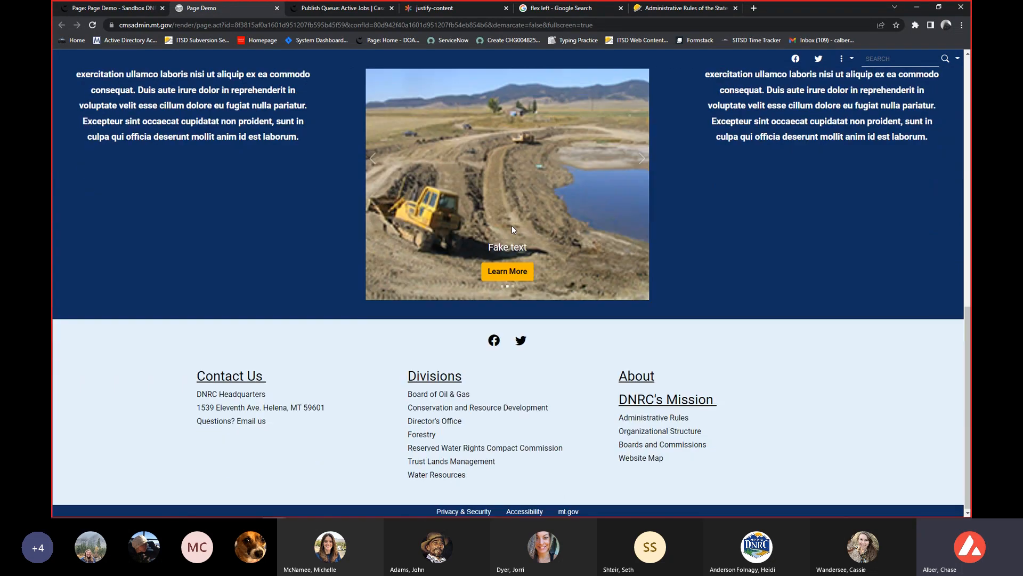
scroll(512, 226, up, 3)
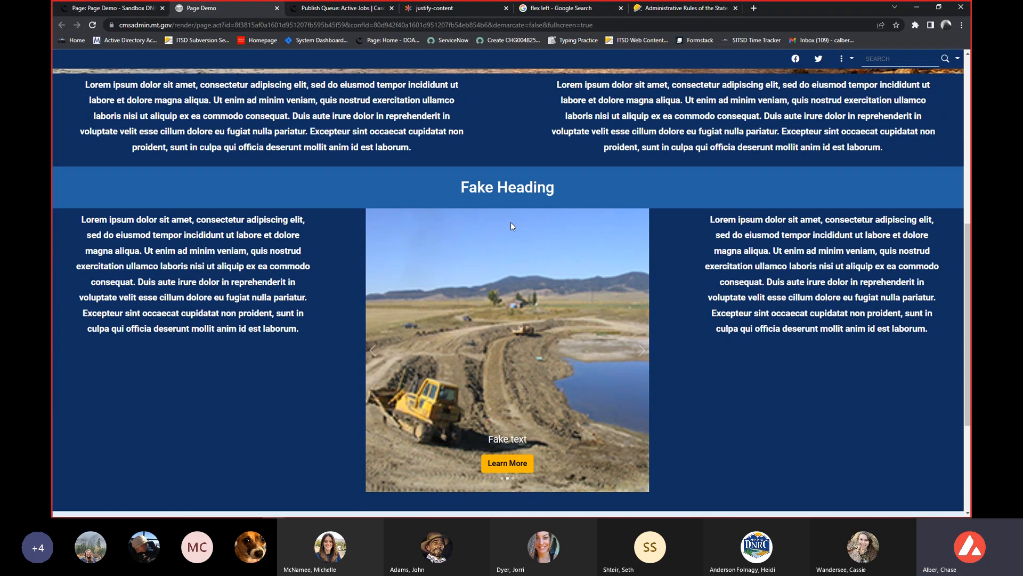
scroll(507, 221, up, 1)
scroll(507, 222, up, 2)
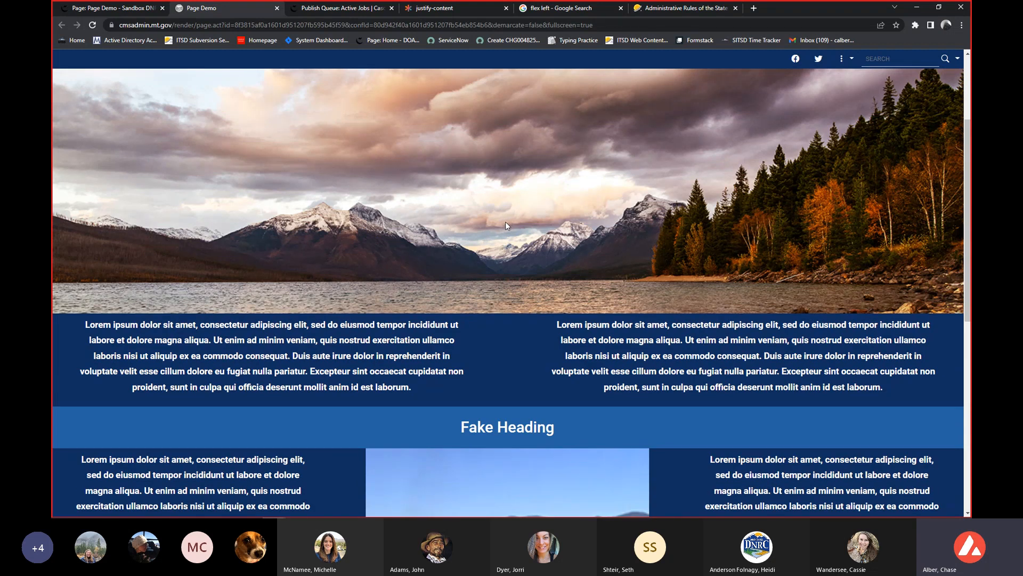
scroll(505, 221, up, 1)
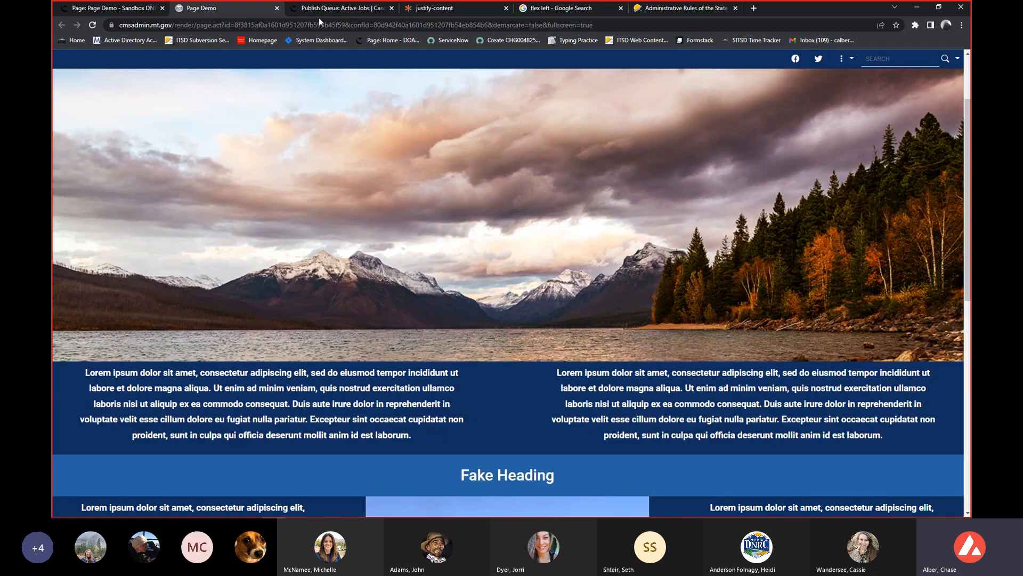
click(115, 14)
click(277, 9)
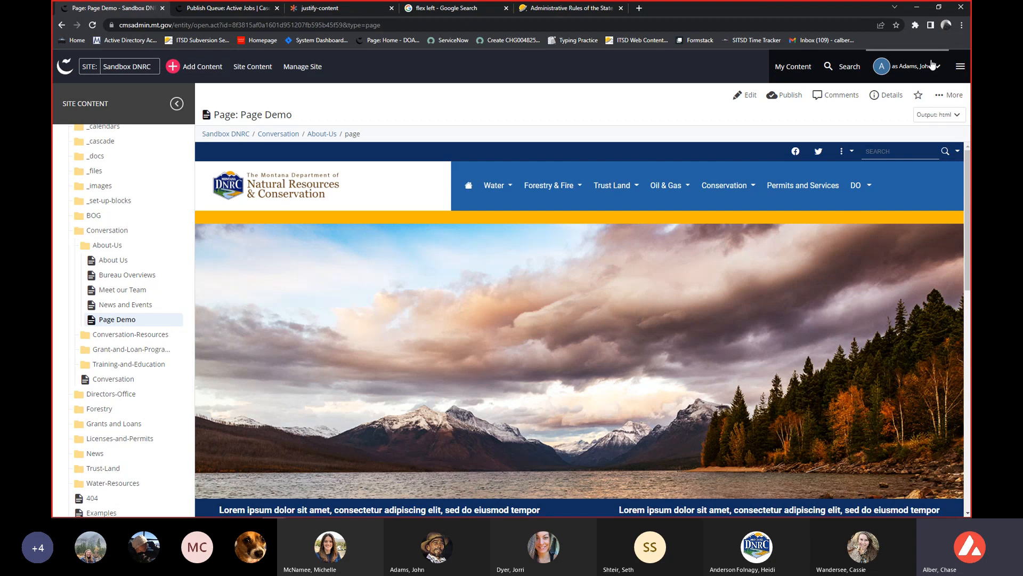
click(949, 95)
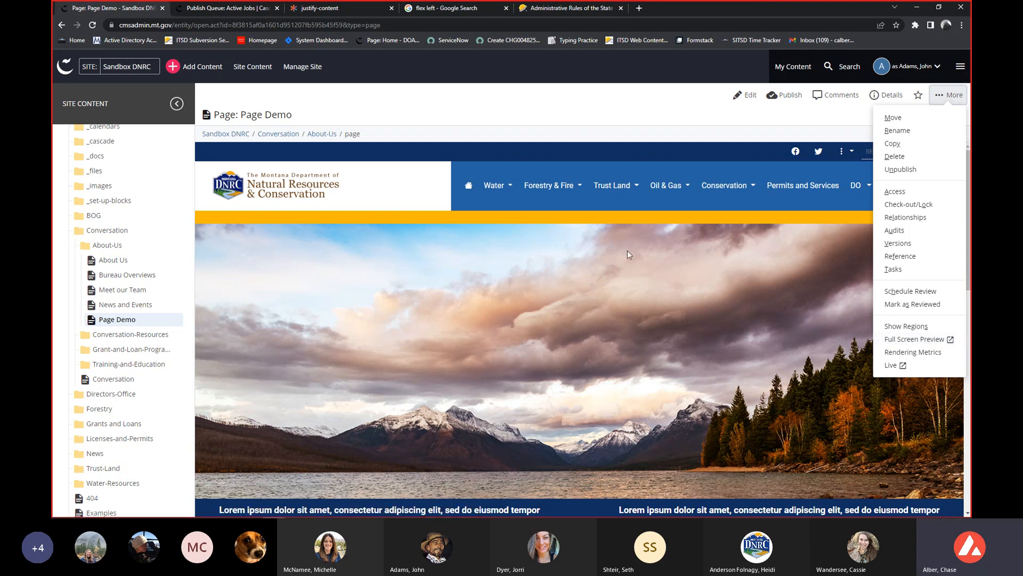
click(521, 267)
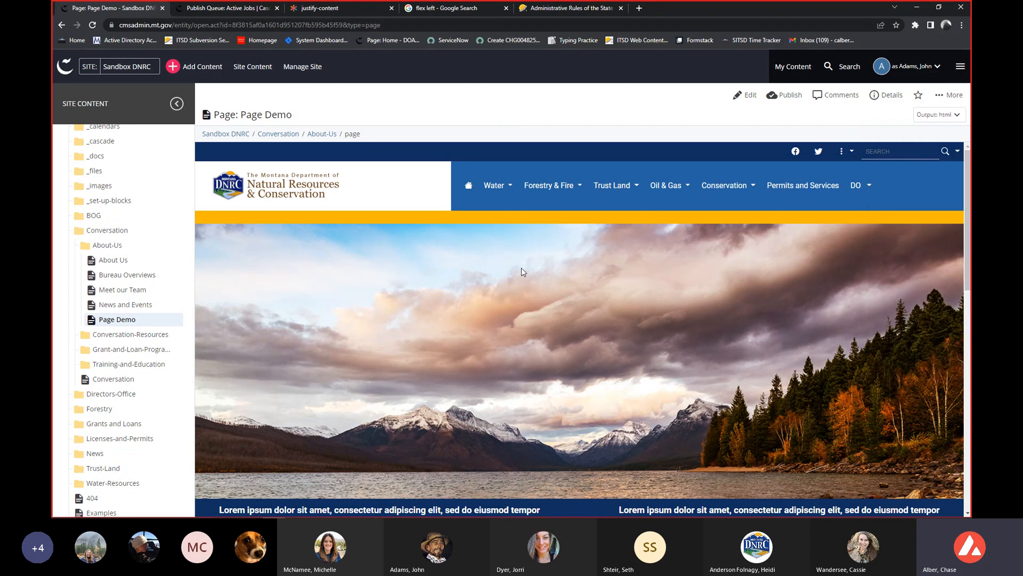
scroll(522, 290, down, 1)
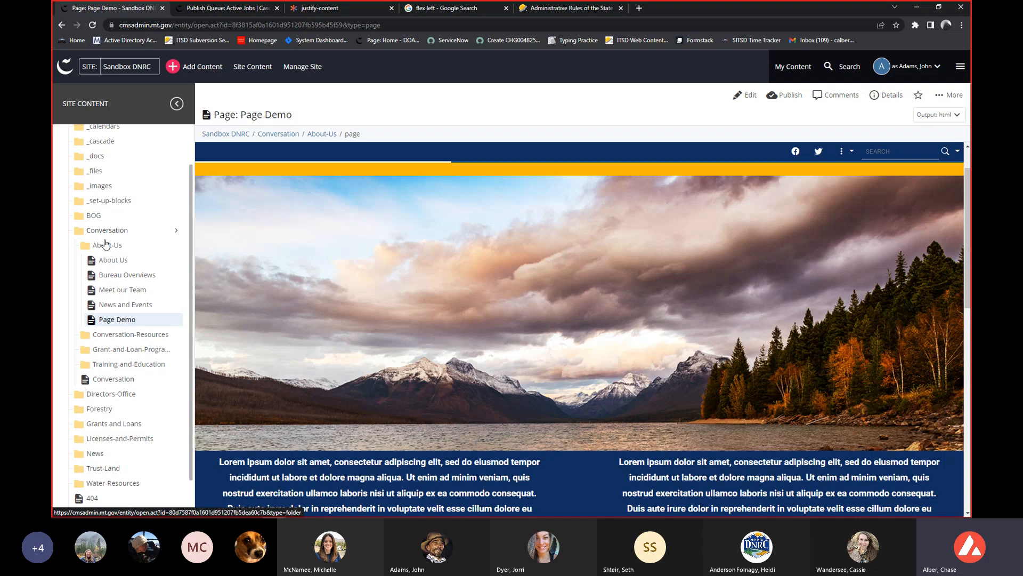
Bring up the full list of actions for Page Demo in the site content tree and examine it at 150% browser zoom.
right_click(124, 326)
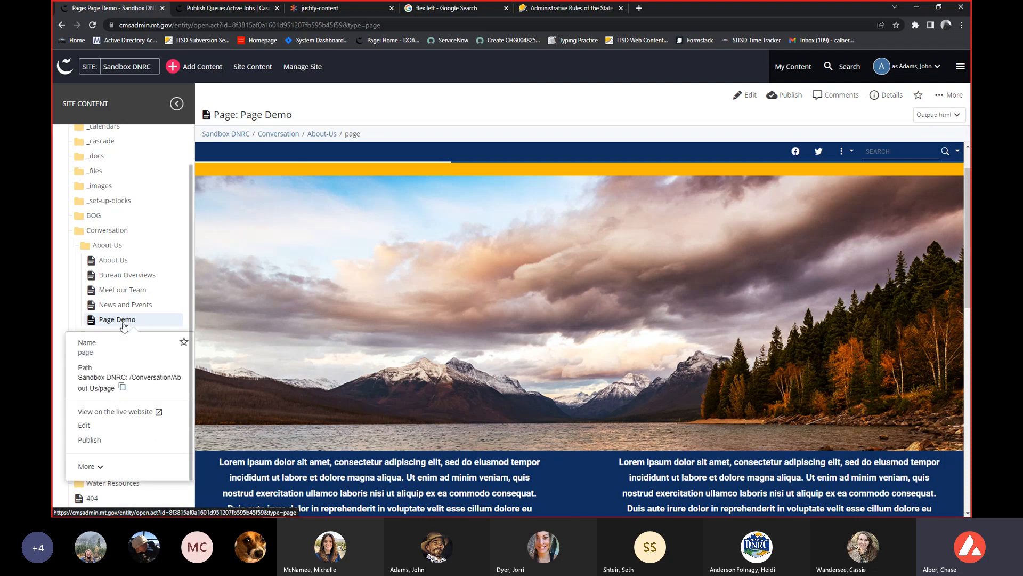
click(102, 467)
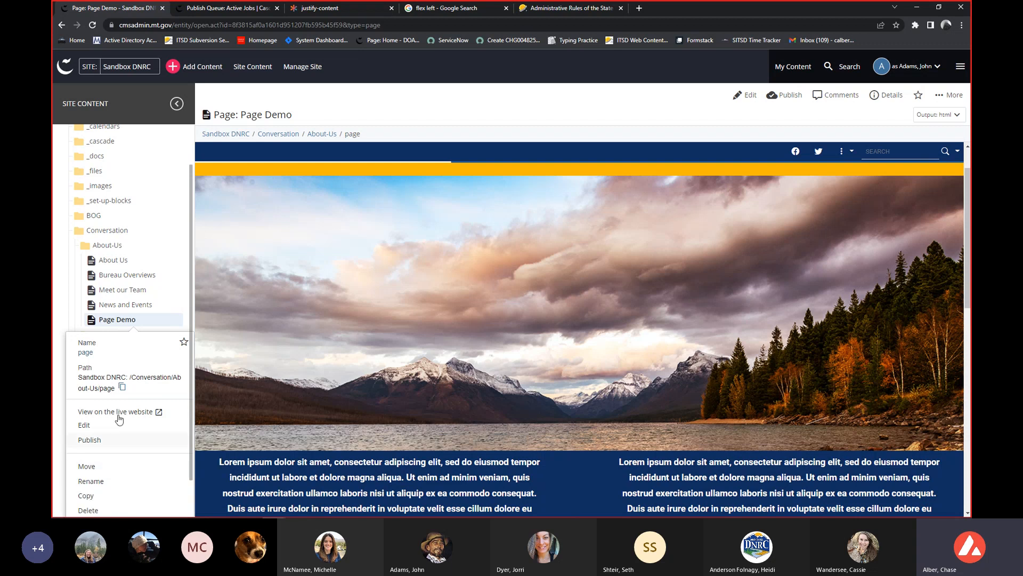
scroll(119, 419, down, 3)
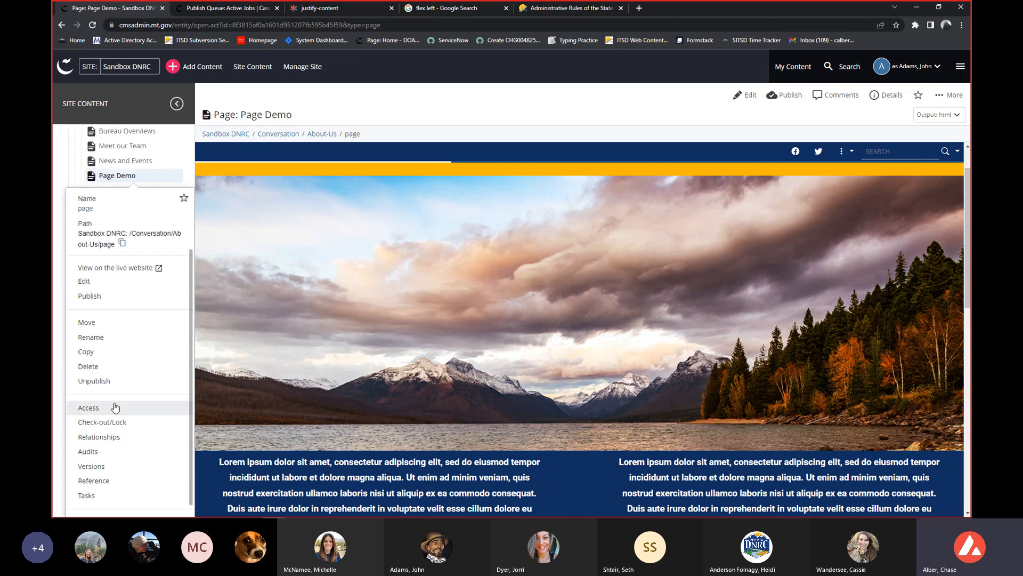
key(ctrl+plus)
key(ctrl+plus)
key(ctrl+plus)
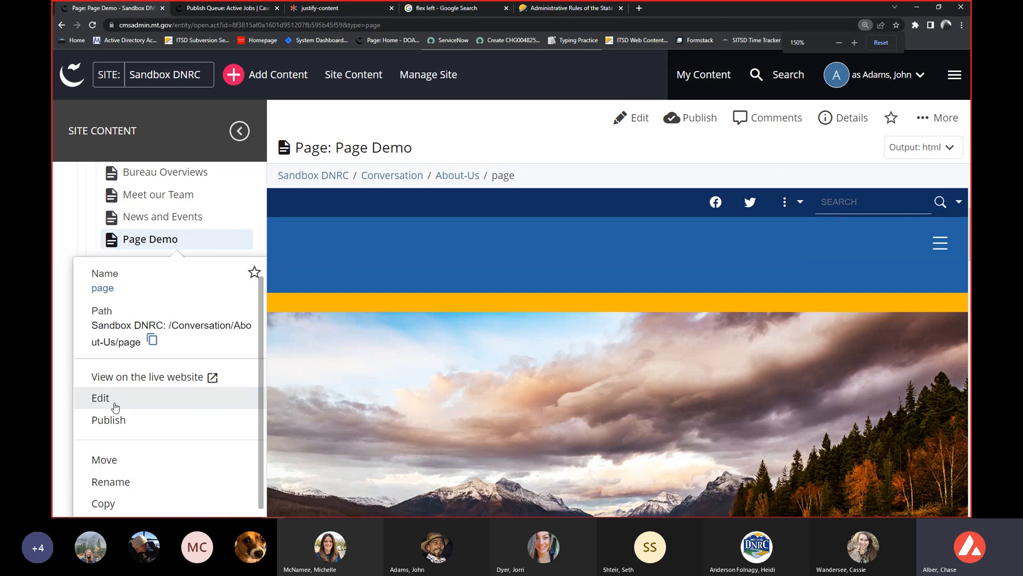
scroll(116, 406, down, 2)
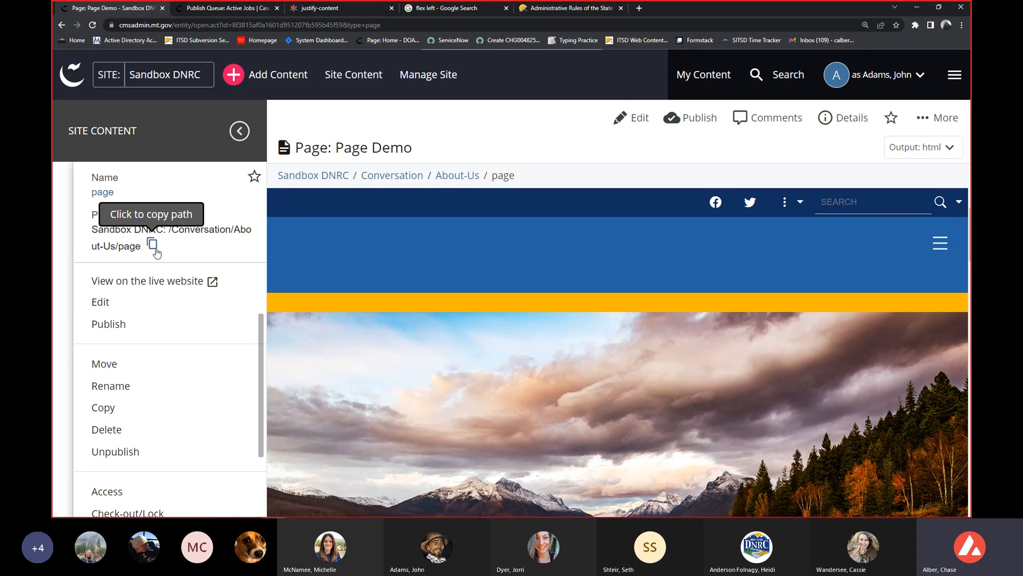
scroll(178, 285, down, 1)
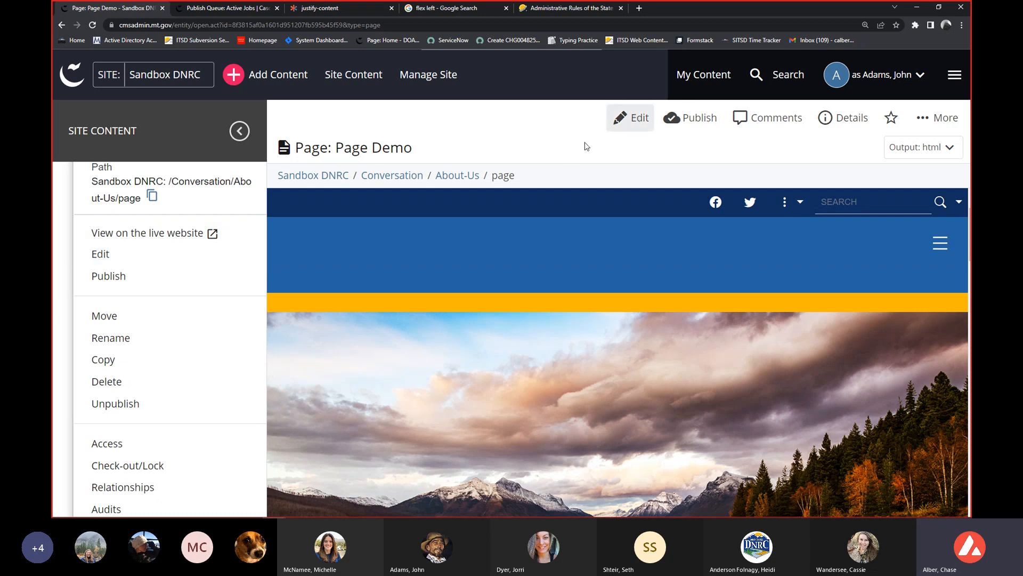
scroll(213, 313, down, 1)
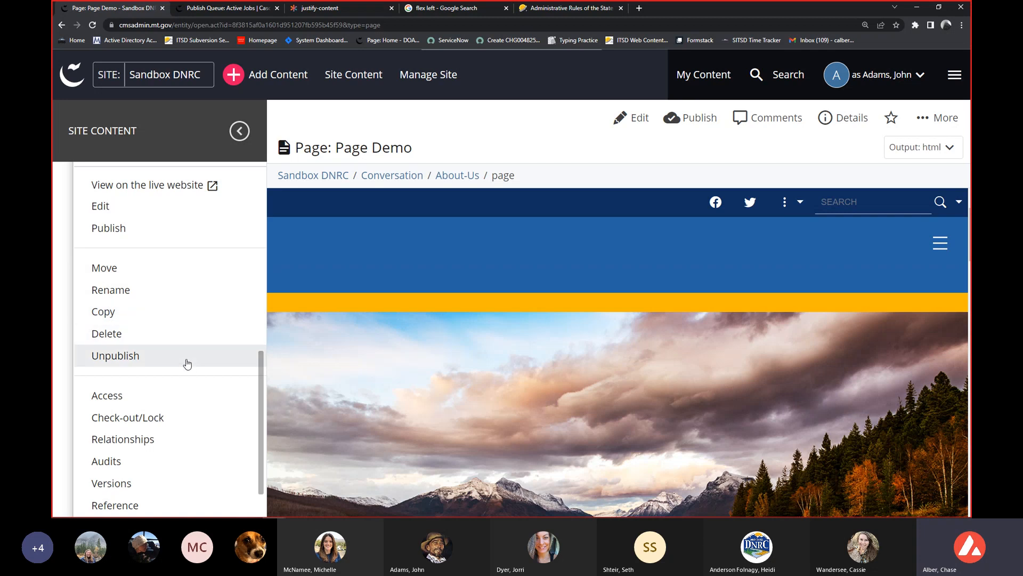
scroll(187, 360, down, 1)
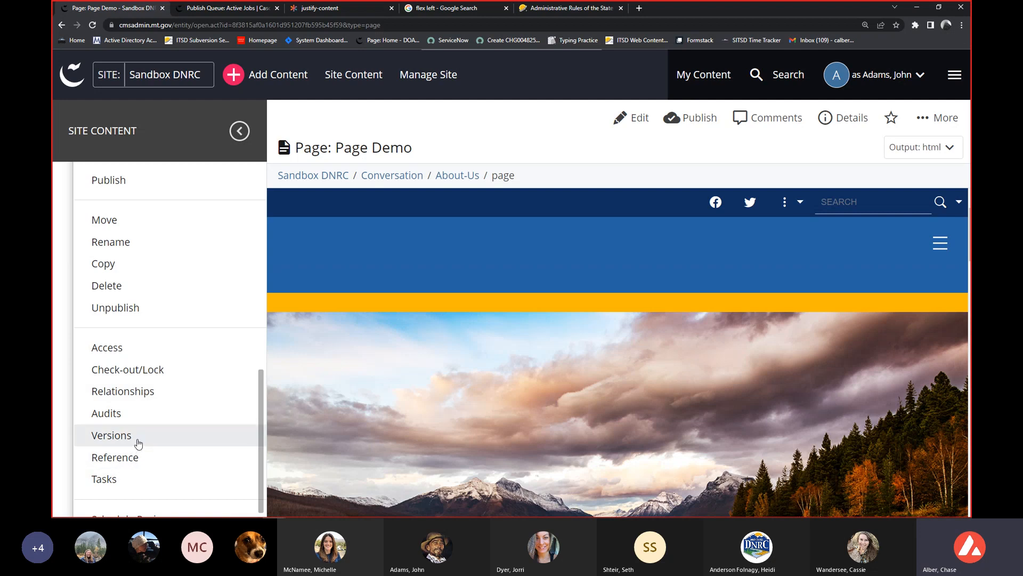
scroll(138, 443, down, 1)
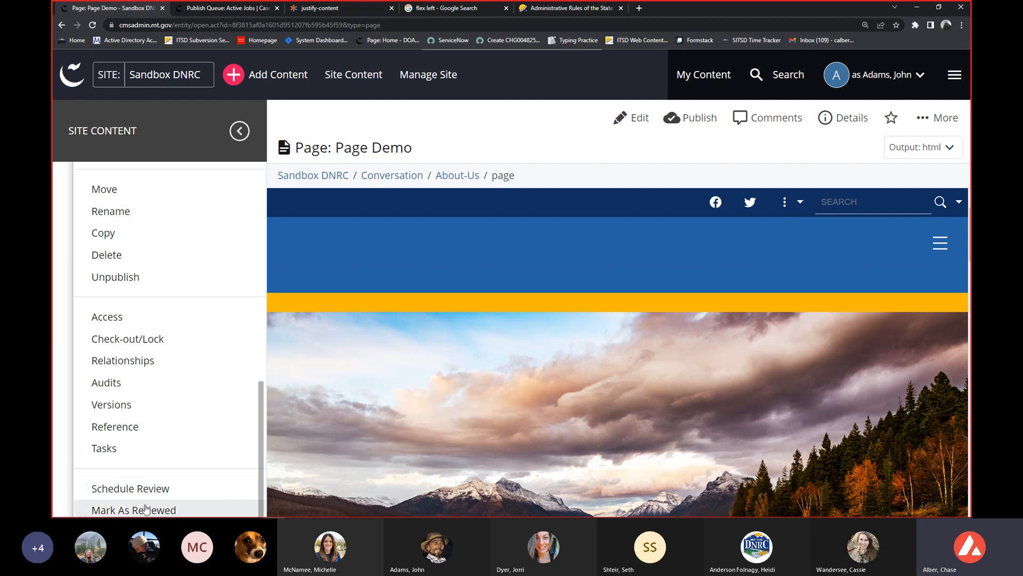
scroll(133, 469, up, 1)
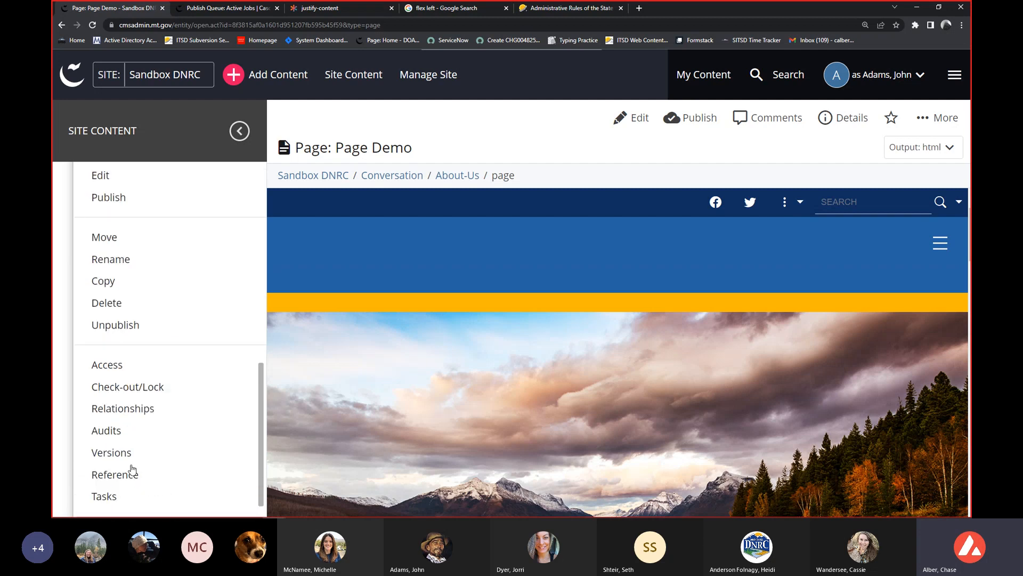
scroll(136, 472, up, 5)
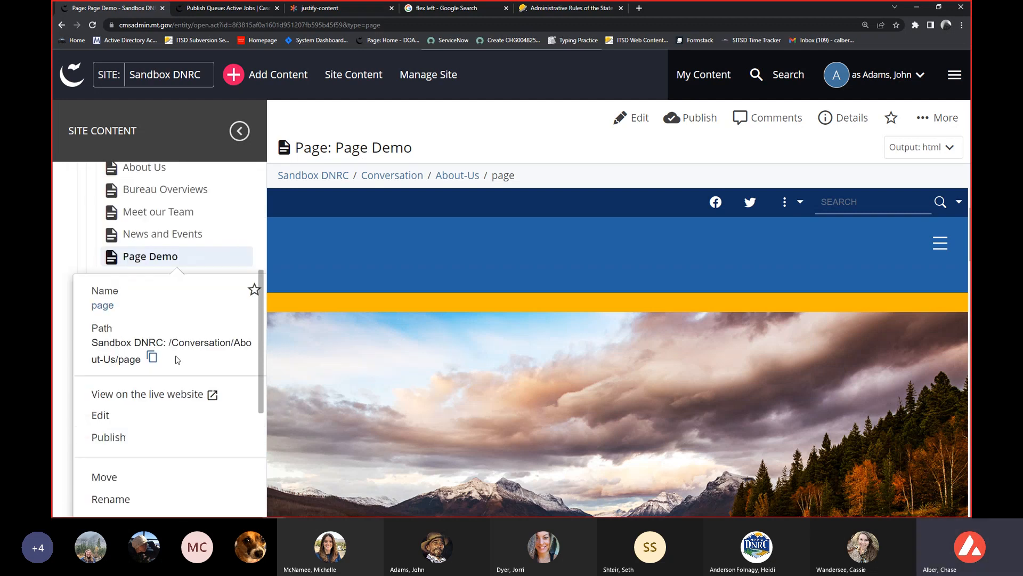
Start moving Page Demo into the BOG folder, view the advanced unpublish settings, and cancel the move.
key(ctrl+minus)
key(ctrl+minus)
key(ctrl+minus)
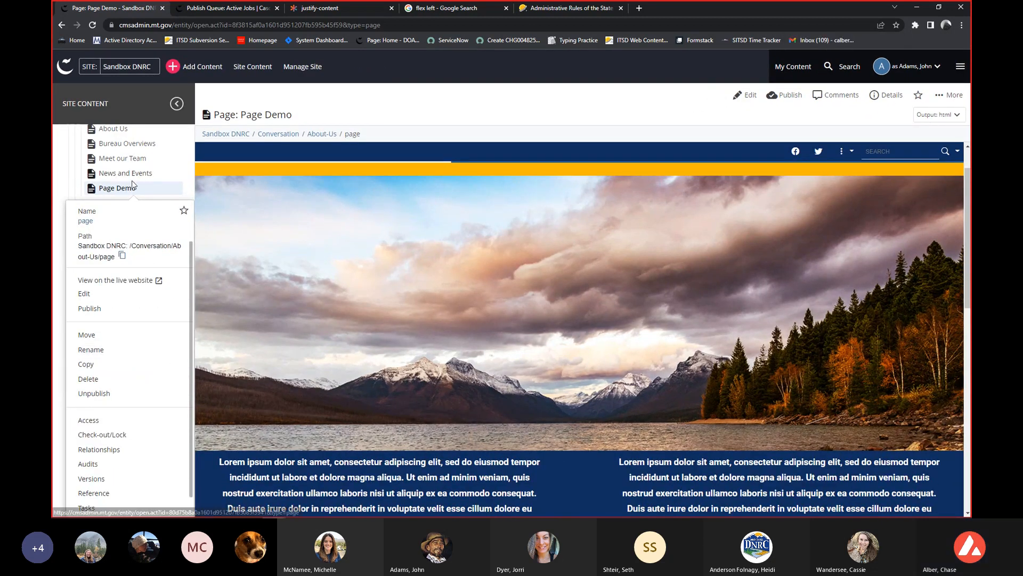
scroll(121, 344, up, 2)
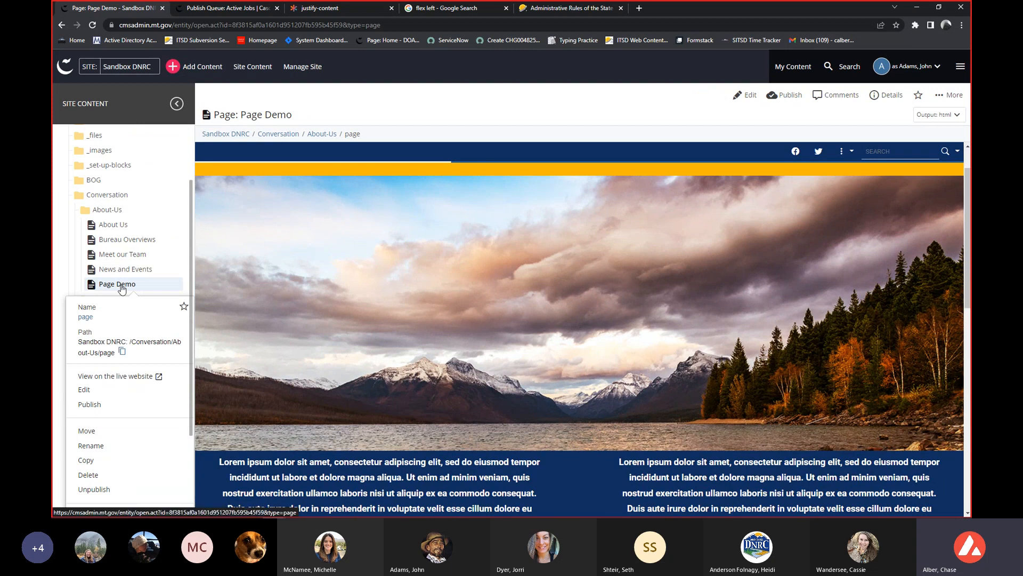
drag(122, 288, 119, 184)
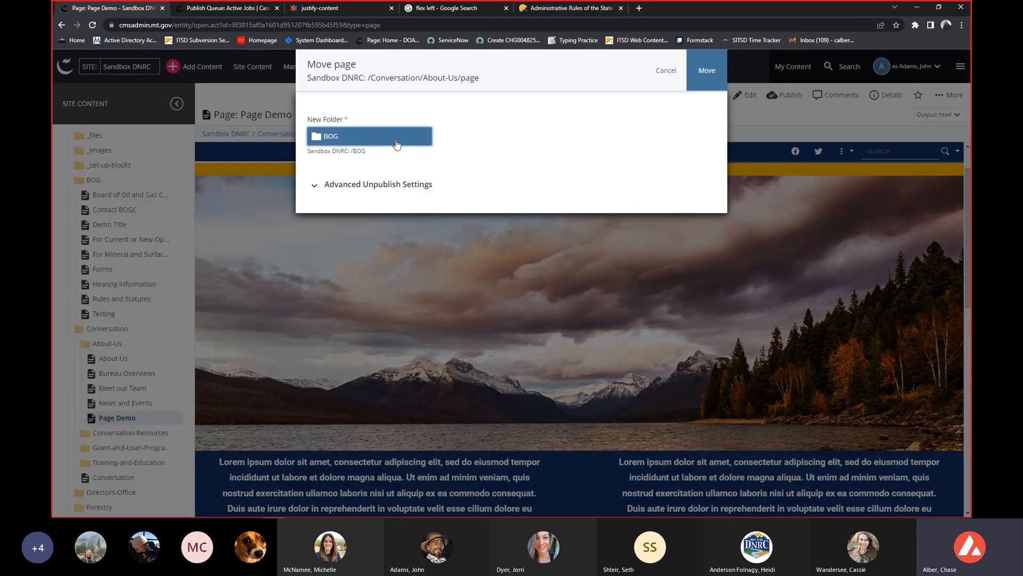
click(391, 191)
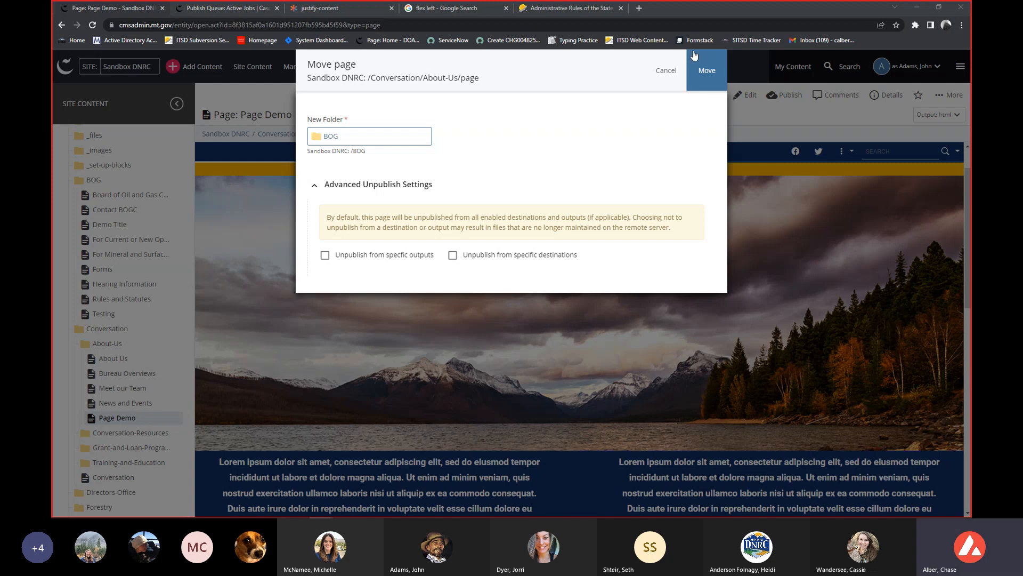
click(666, 70)
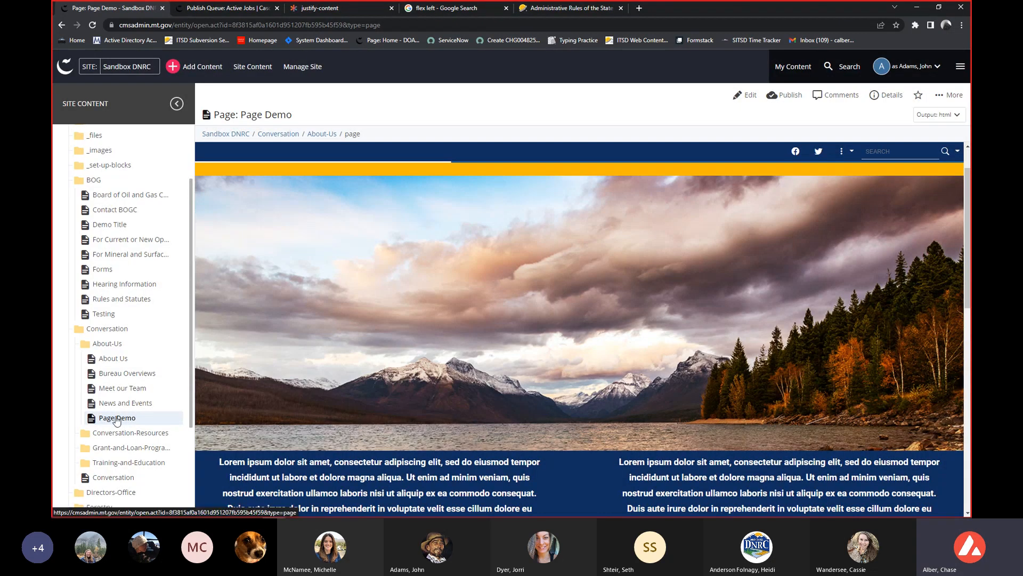
Start moving Page Demo into the Training-and-Education folder, check its advanced unpublish settings, and cancel.
drag(133, 420, 126, 482)
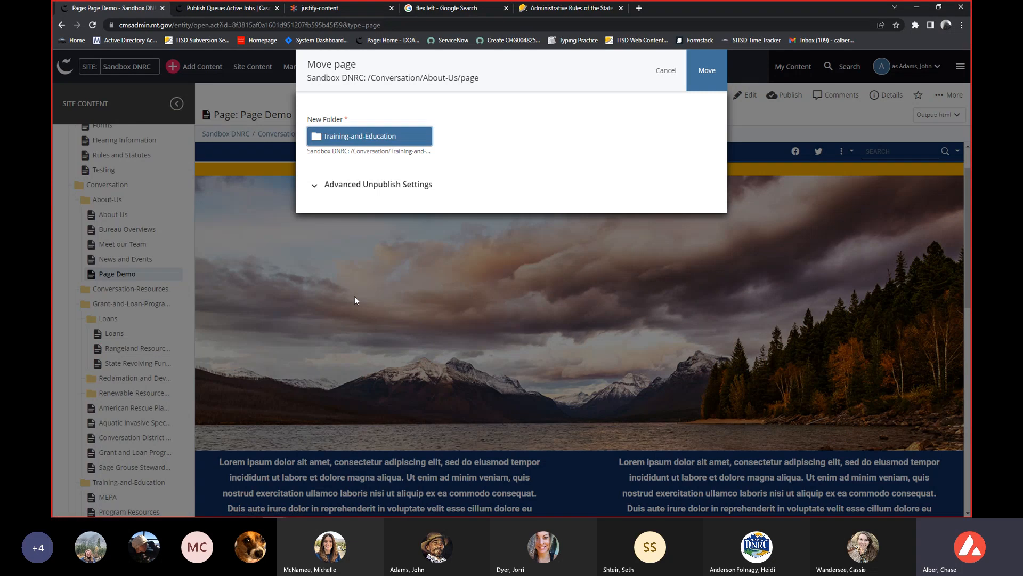
click(354, 185)
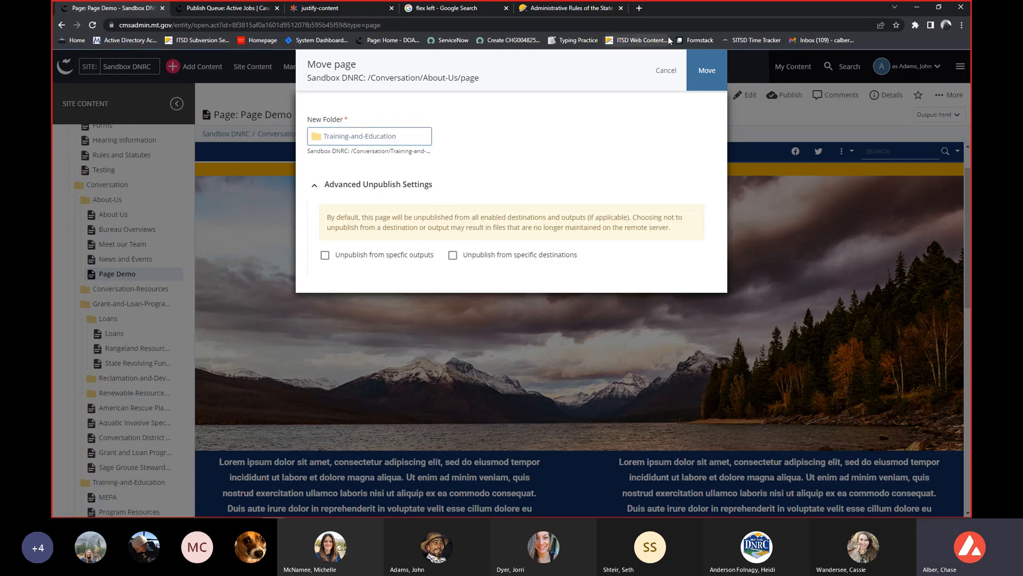
click(666, 70)
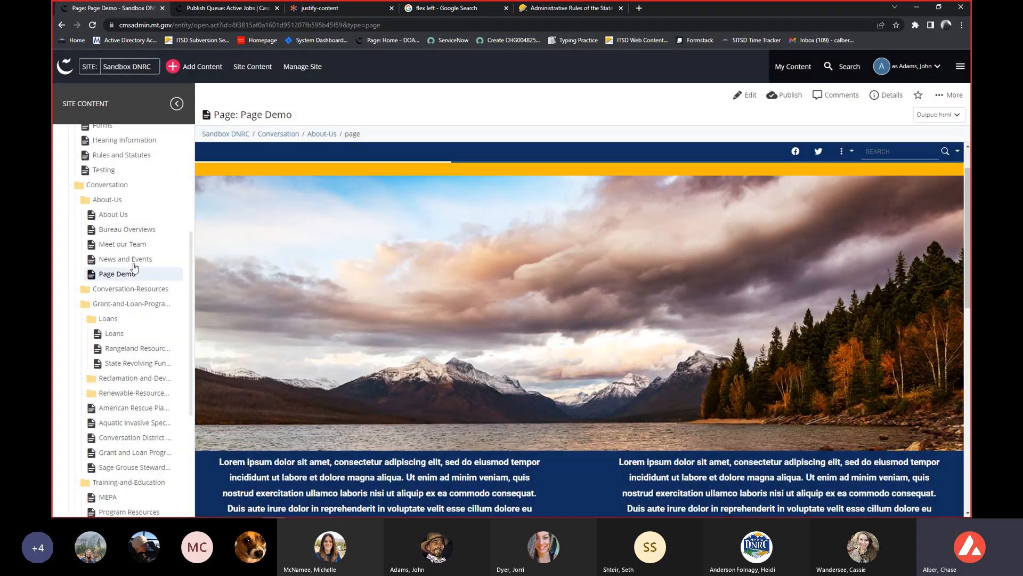
Try the Move action on Page Demo, browsing to Training-and-Education as the new folder, and discard the unsaved move.
right_click(130, 276)
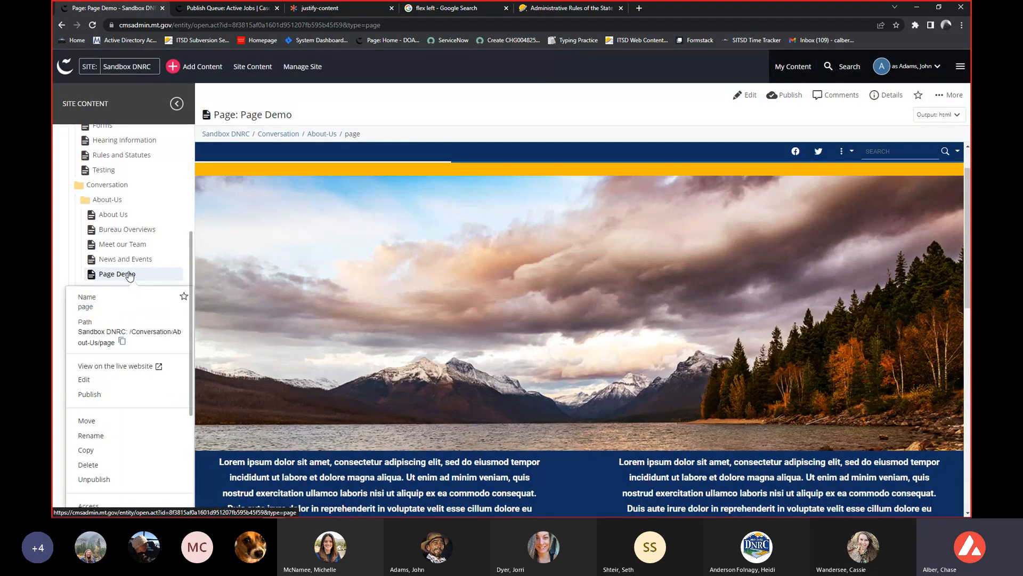
click(104, 420)
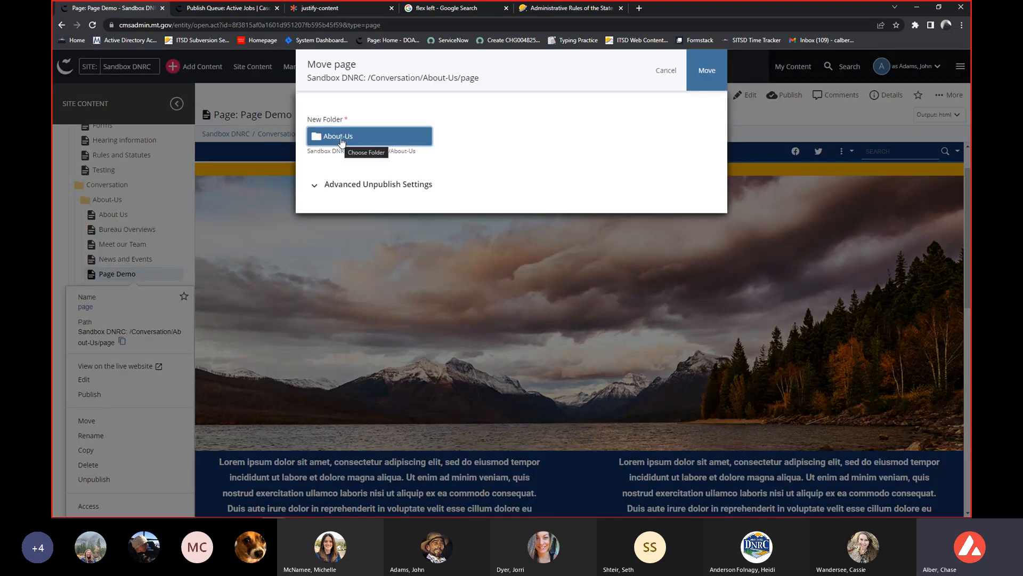
click(338, 136)
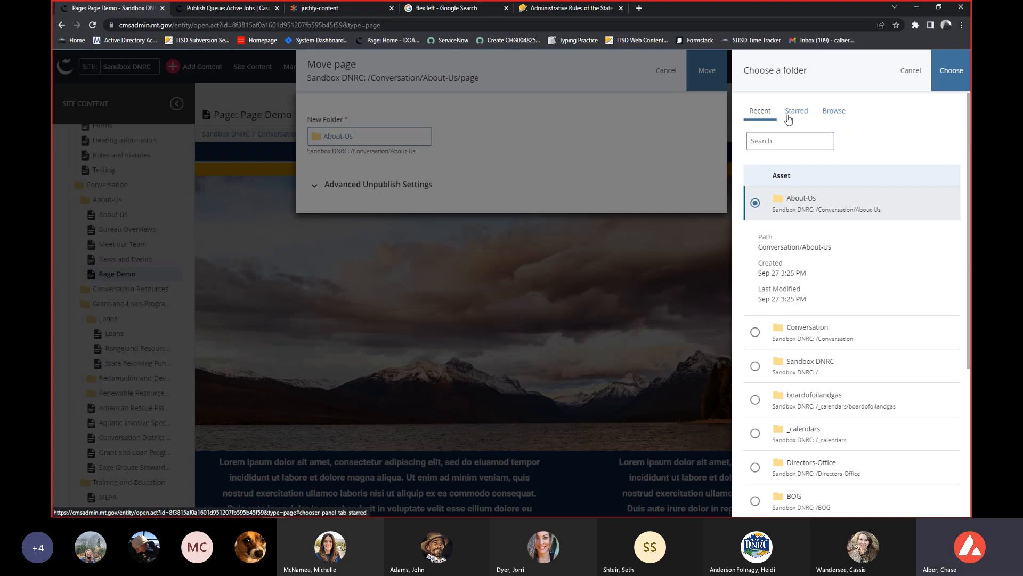
scroll(793, 346, down, 3)
scroll(792, 346, up, 3)
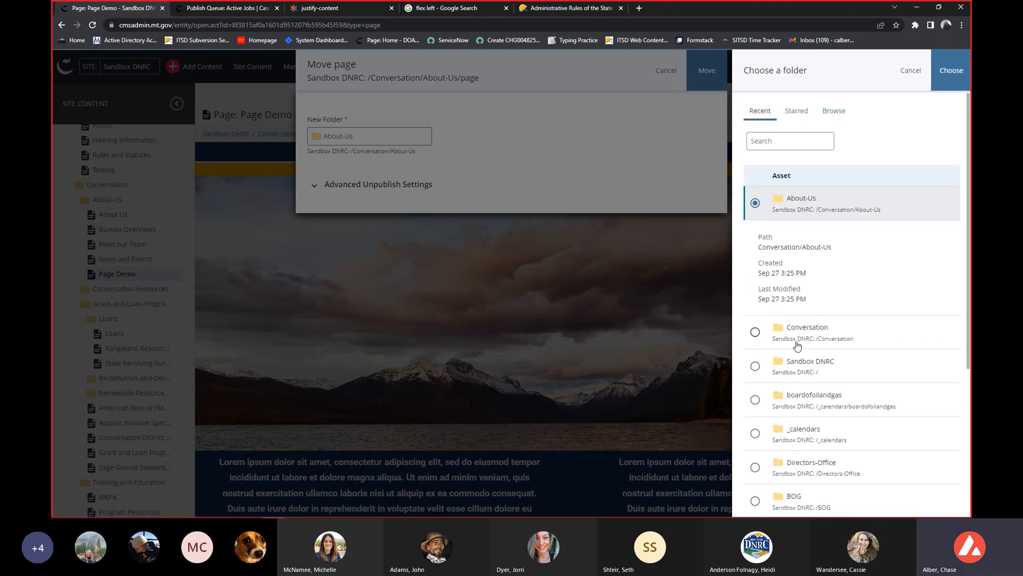
click(833, 113)
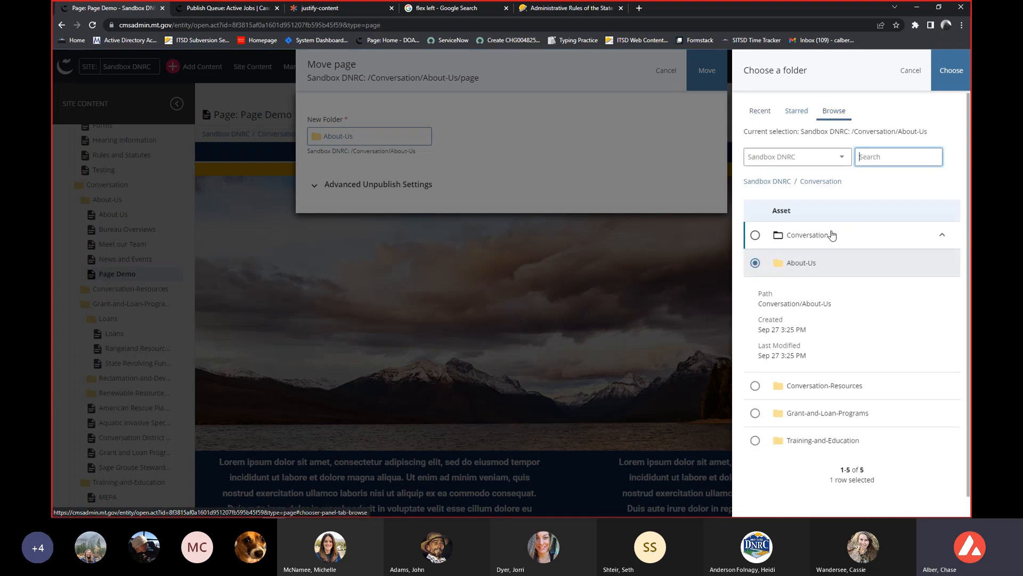
click(809, 451)
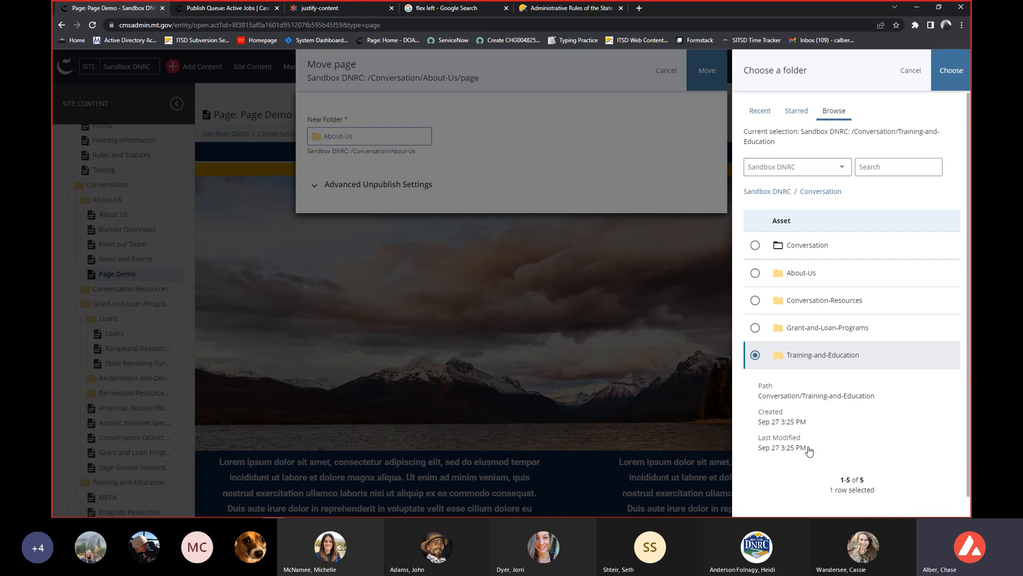
click(947, 80)
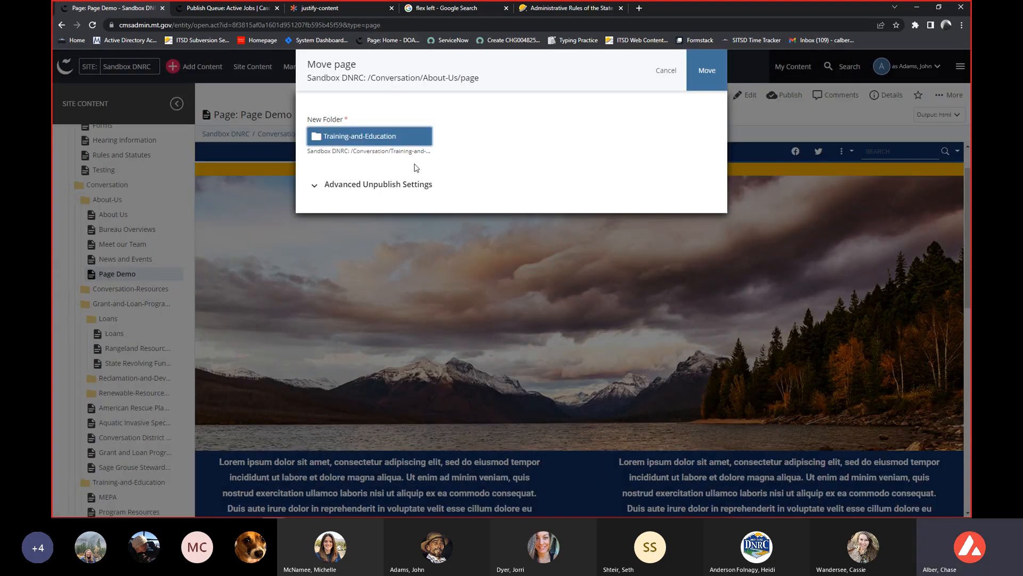
click(671, 61)
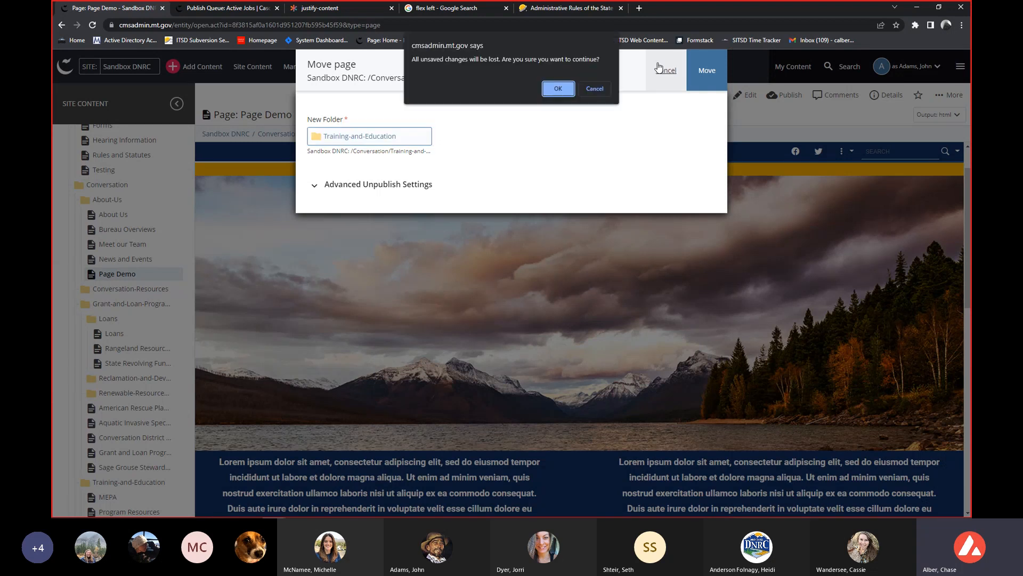
click(558, 88)
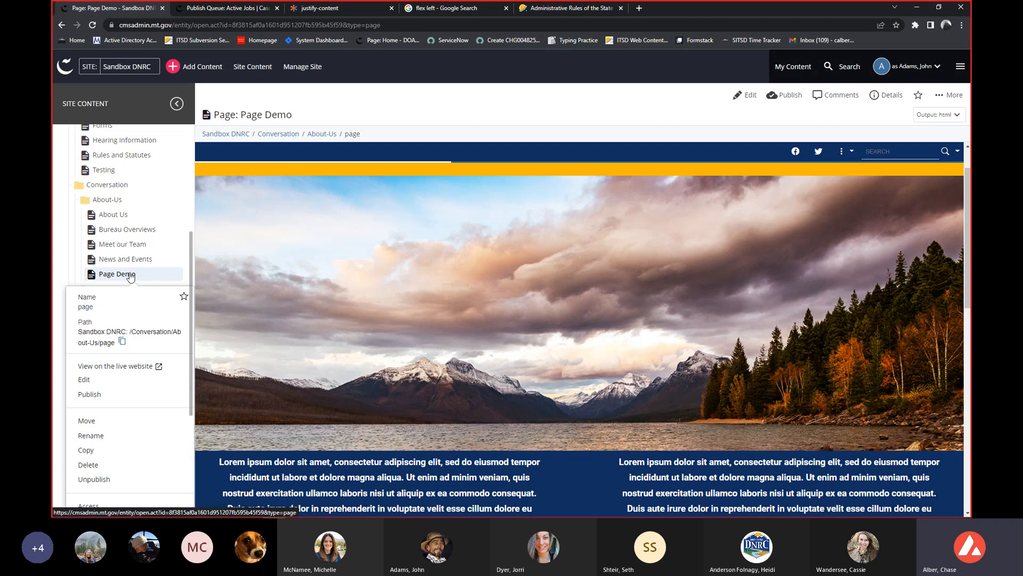
Start a copy of Page Demo from the About-Us folder and name the new page new-copy-page.
click(111, 451)
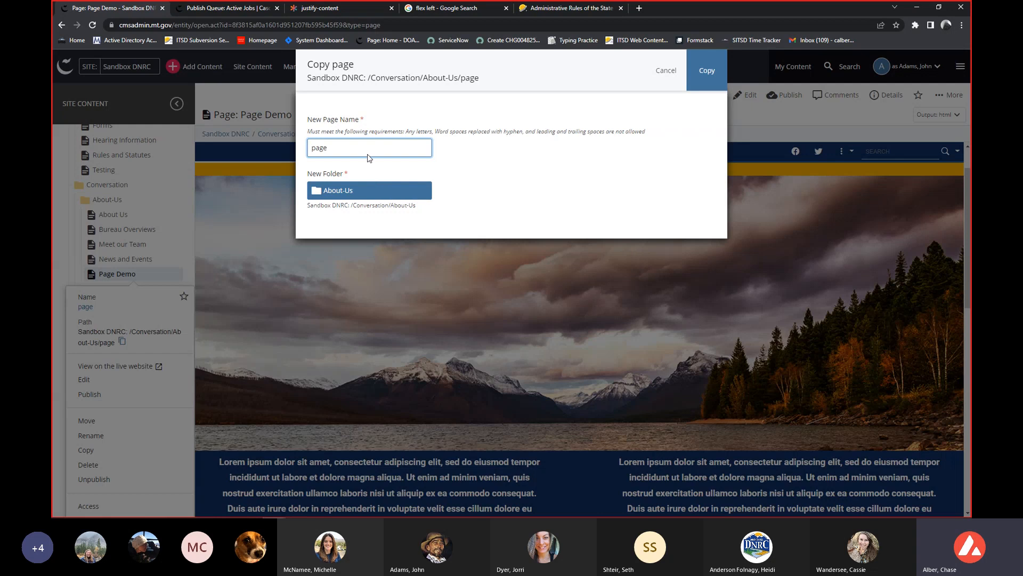
drag(353, 148, 289, 125)
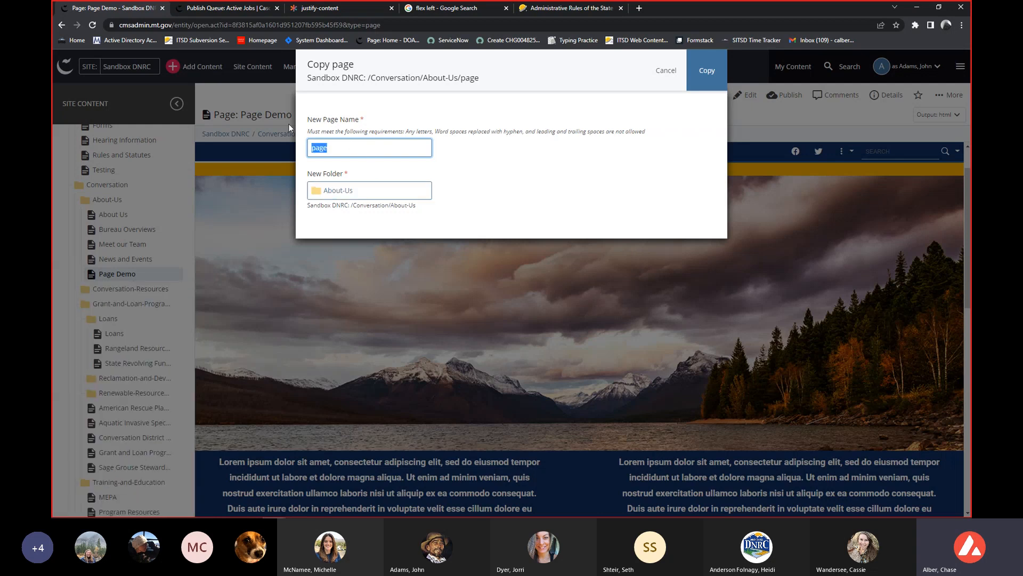
text(new copy page)
key(Tab)
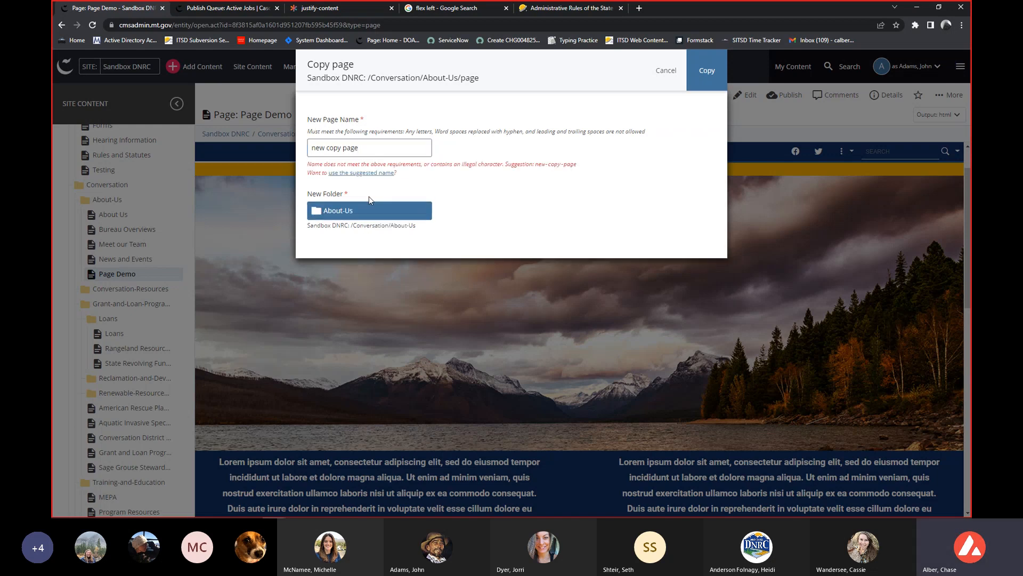
drag(378, 147, 326, 149)
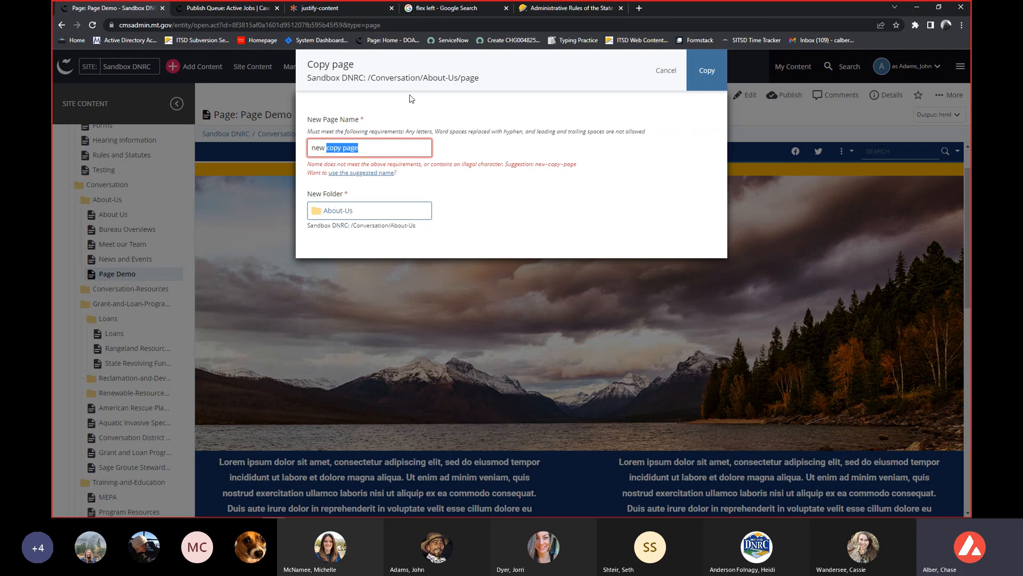
key(BackSpace)
text(-copy-pa)
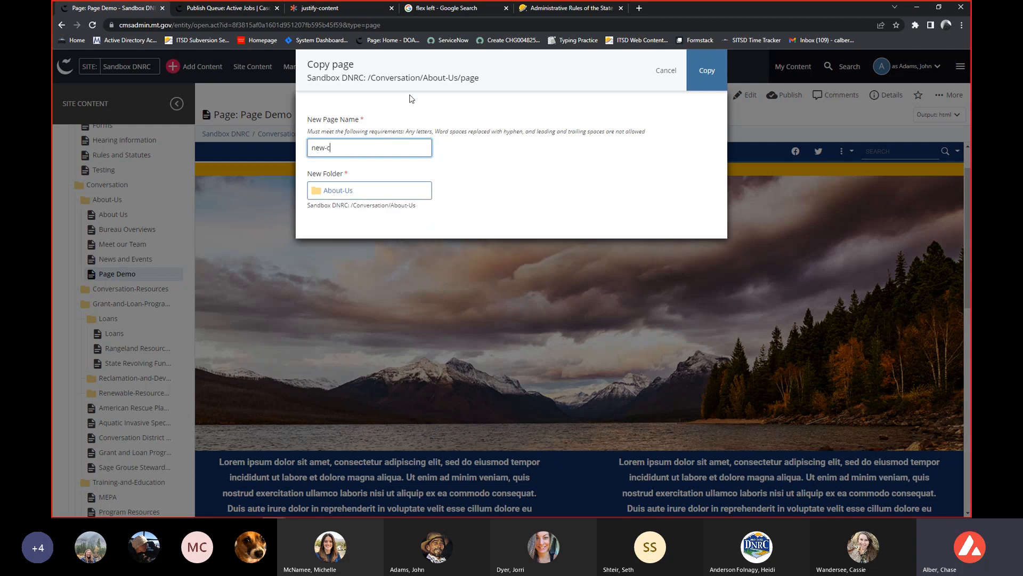
Choose Conversation/Training-and-Education as the destination folder and create the page copy.
click(401, 189)
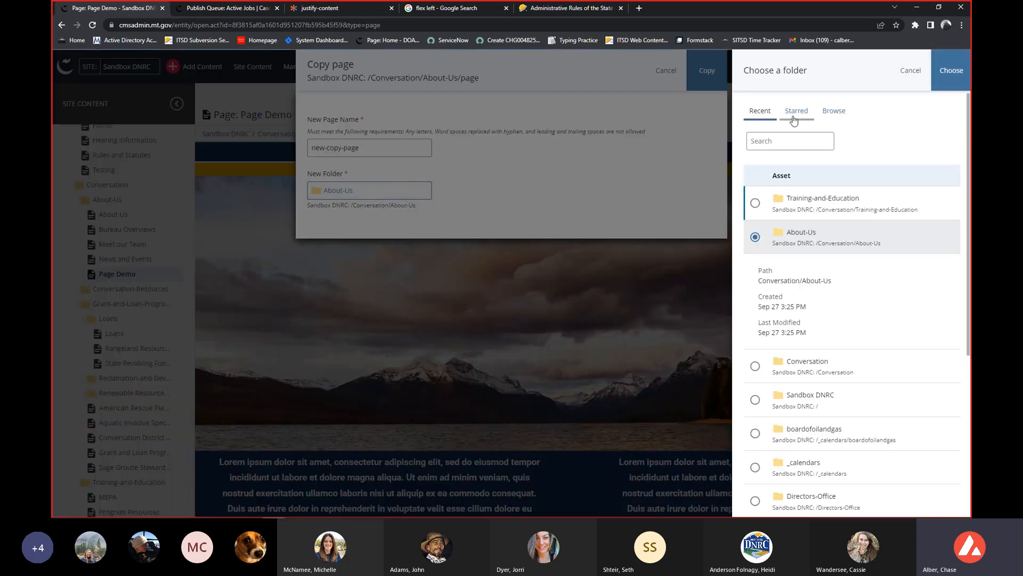
click(823, 113)
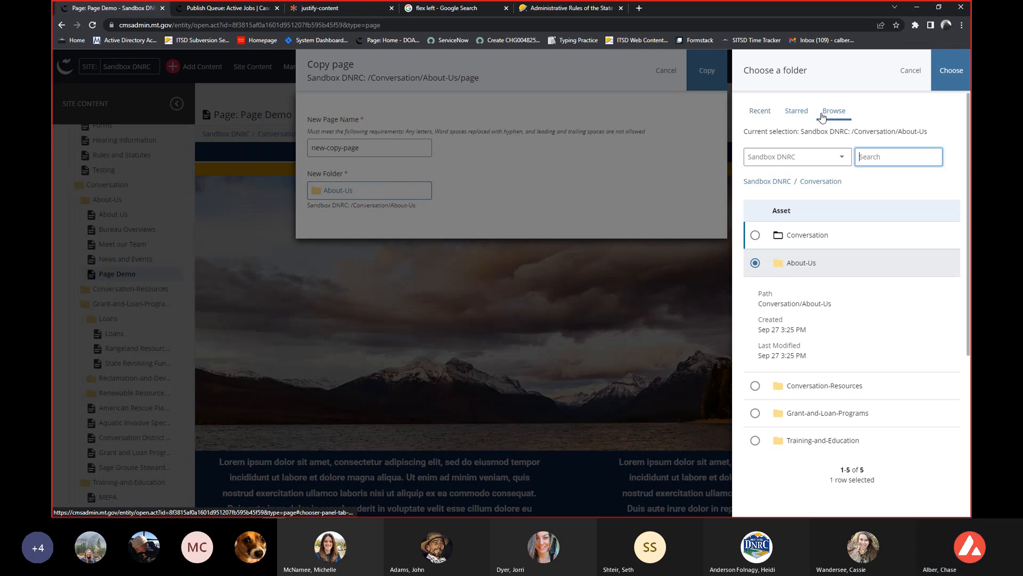
drag(798, 441, 801, 443)
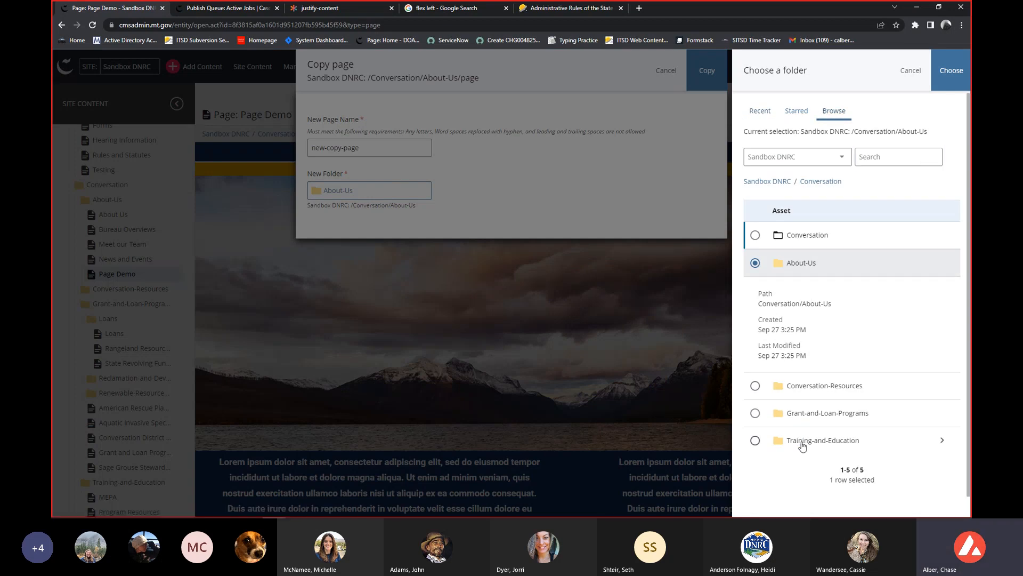
click(755, 440)
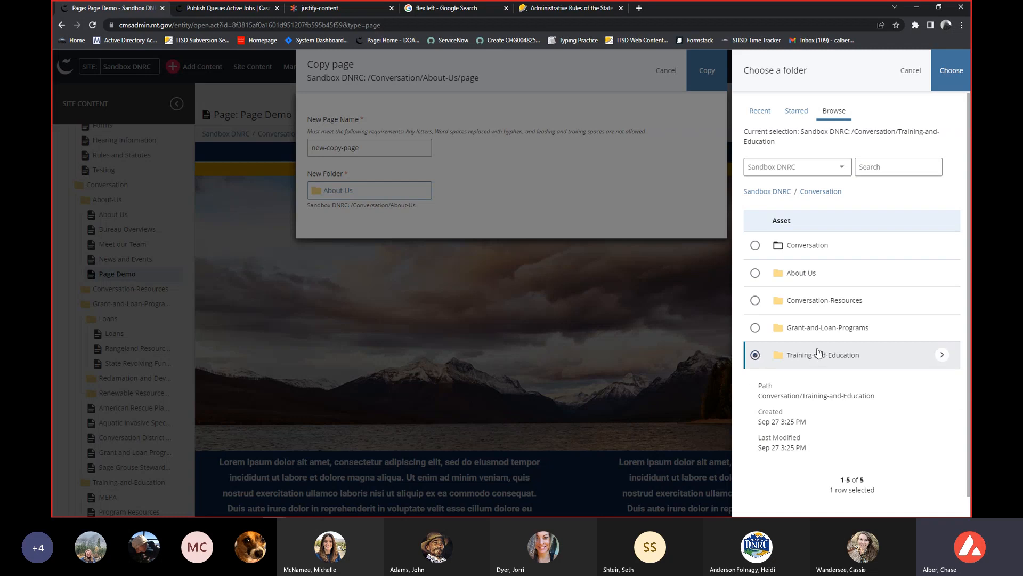
click(950, 70)
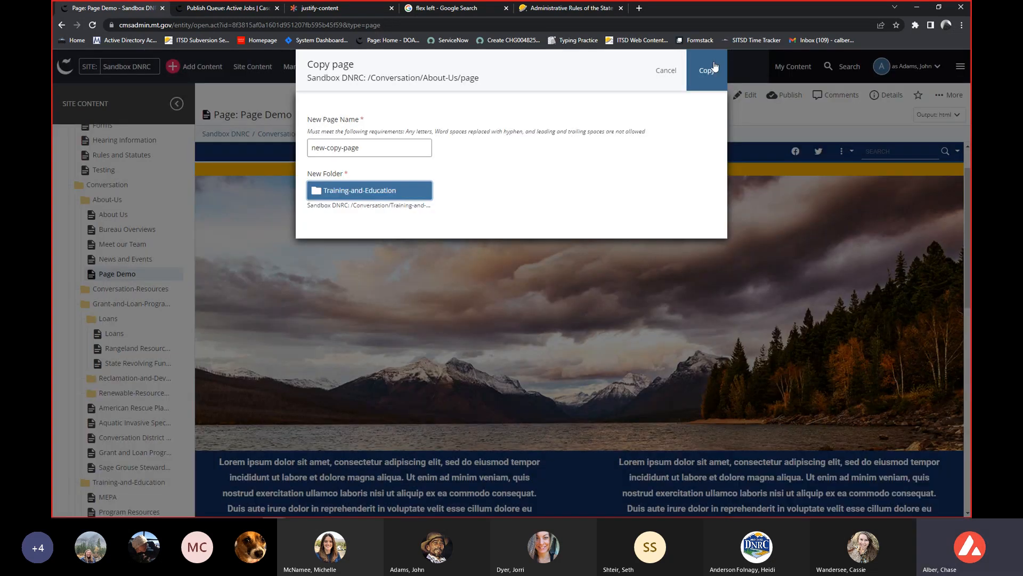
click(713, 68)
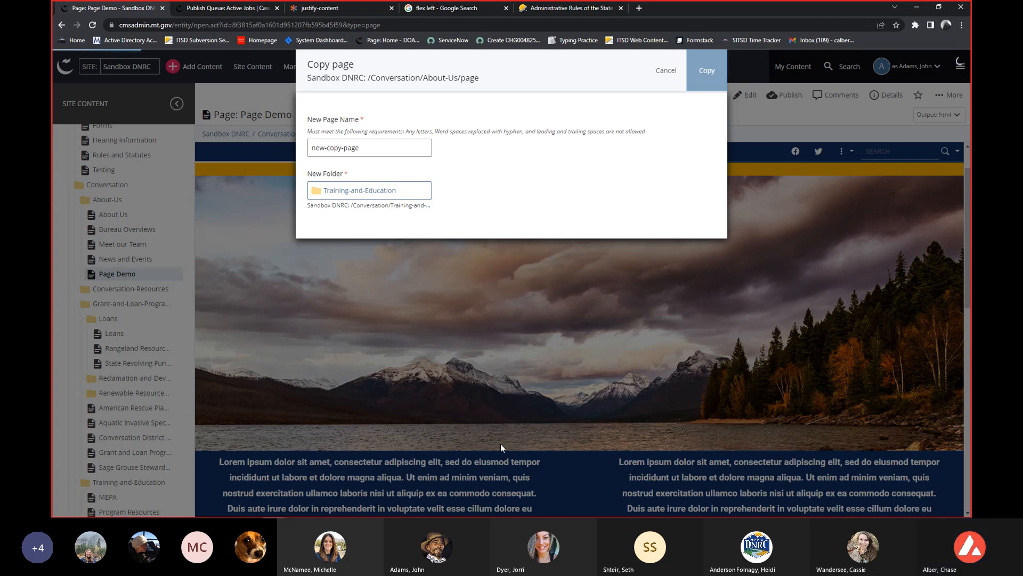
Reload the site content tree and open the copied Page Demo in the Training-and-Education folder.
right_click(125, 276)
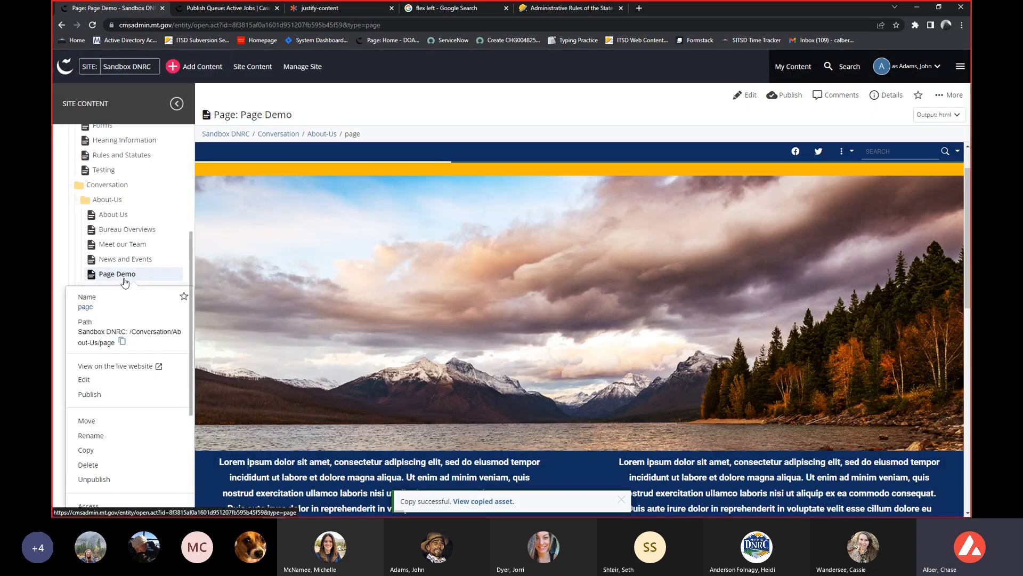
click(115, 207)
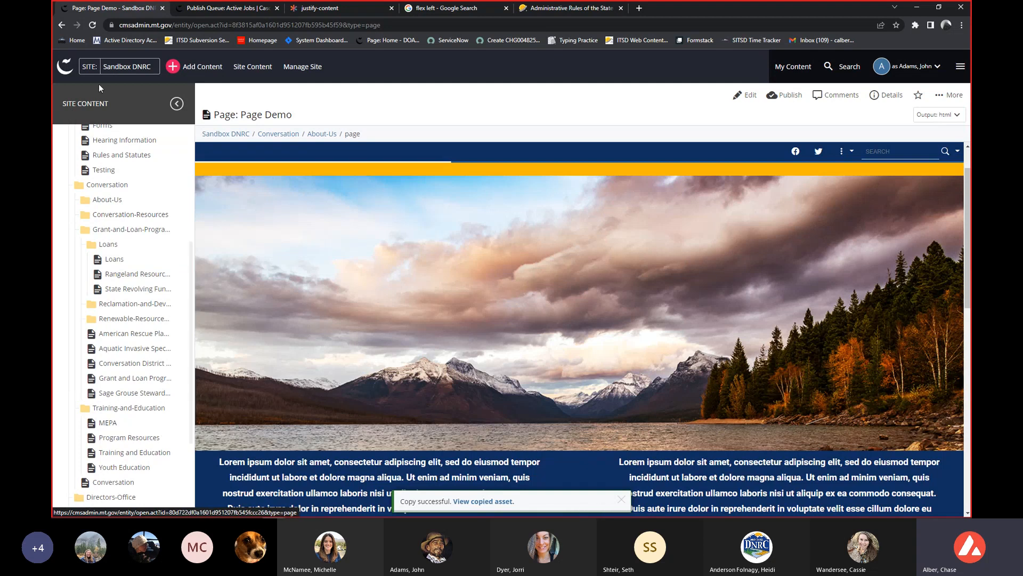
click(92, 25)
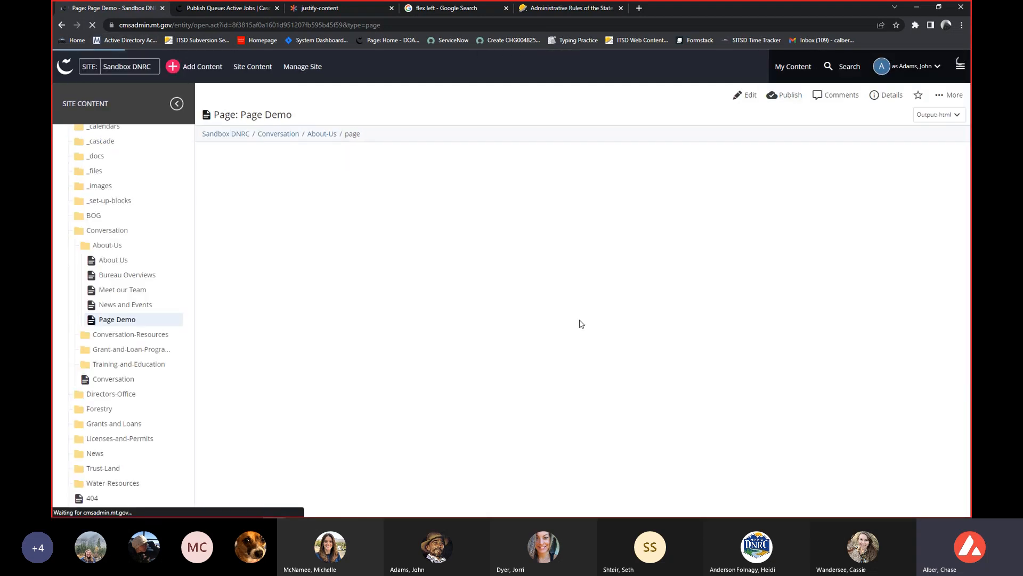
click(144, 364)
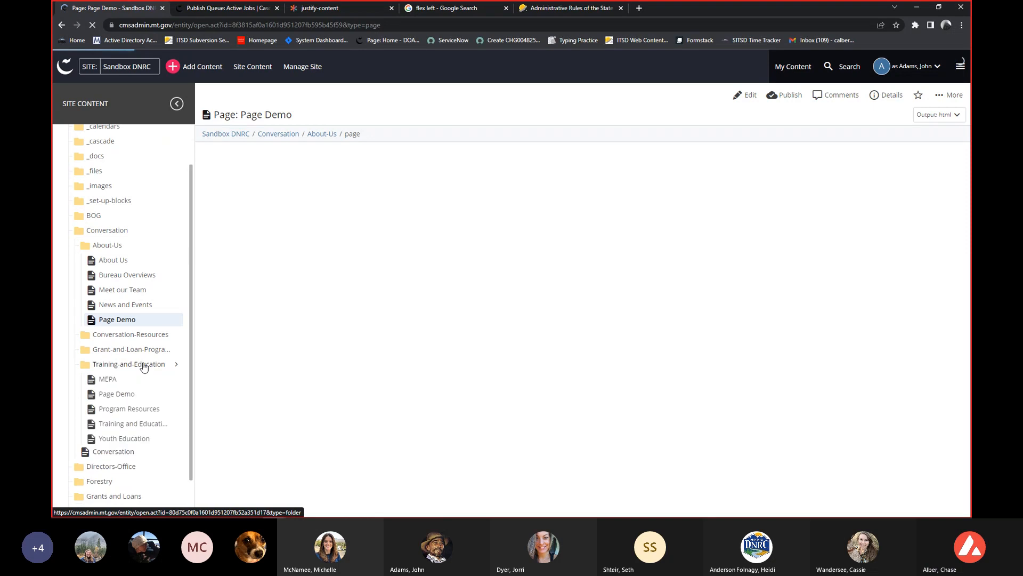
scroll(142, 366, down, 1)
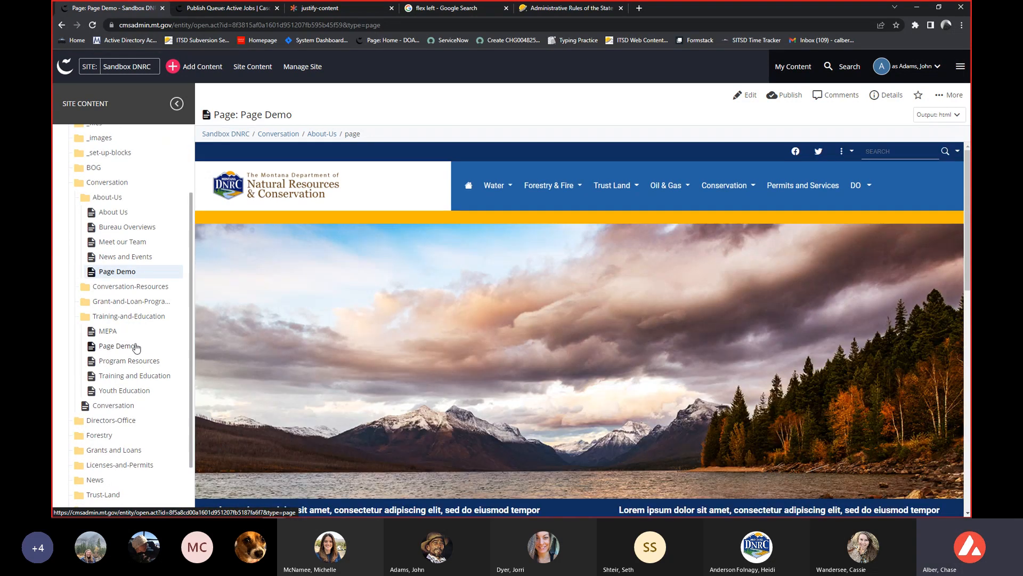
click(136, 346)
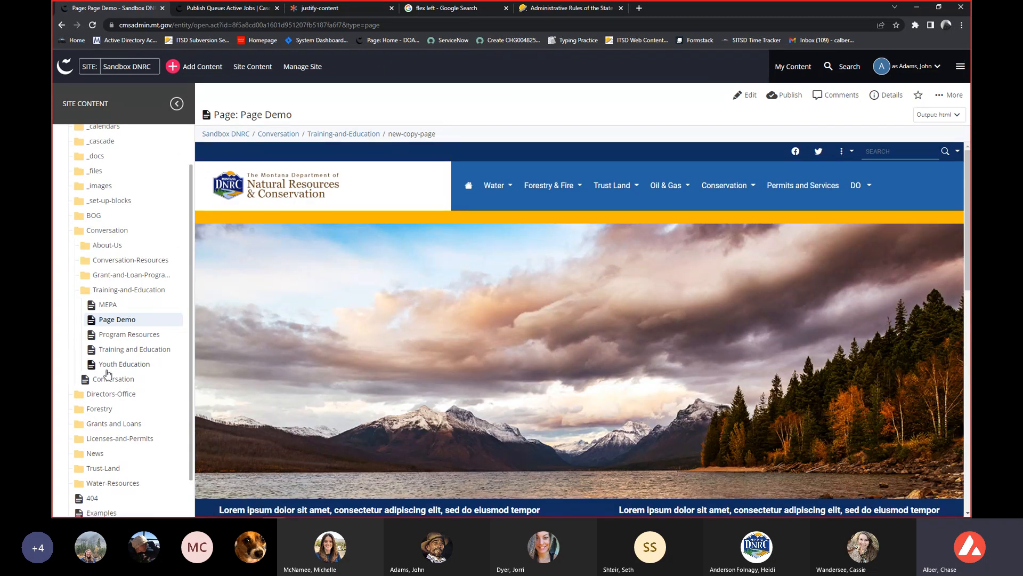
Review the full list of actions available for the copied Page Demo in the Training-and-Education folder.
right_click(134, 319)
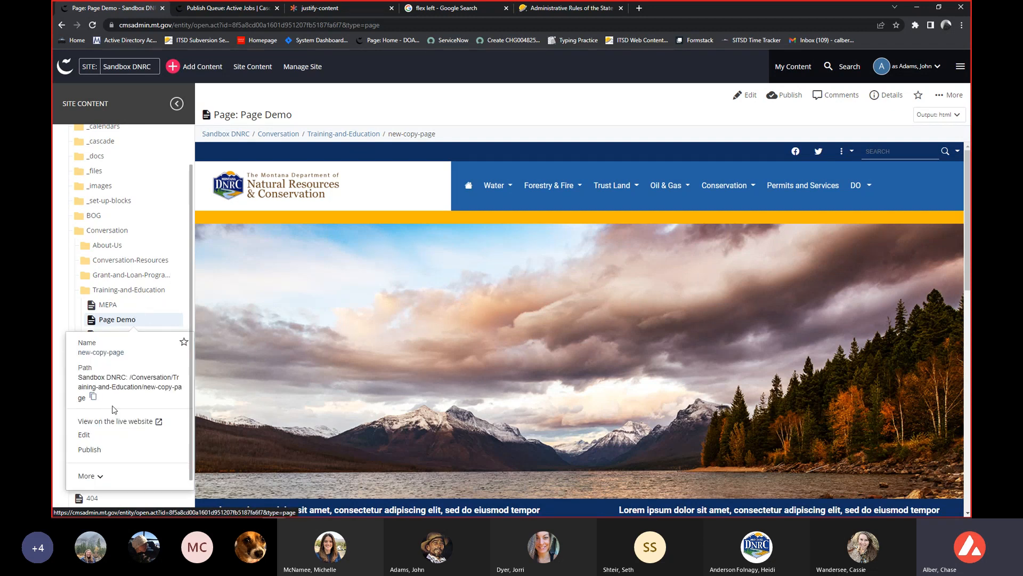
scroll(104, 443, down, 4)
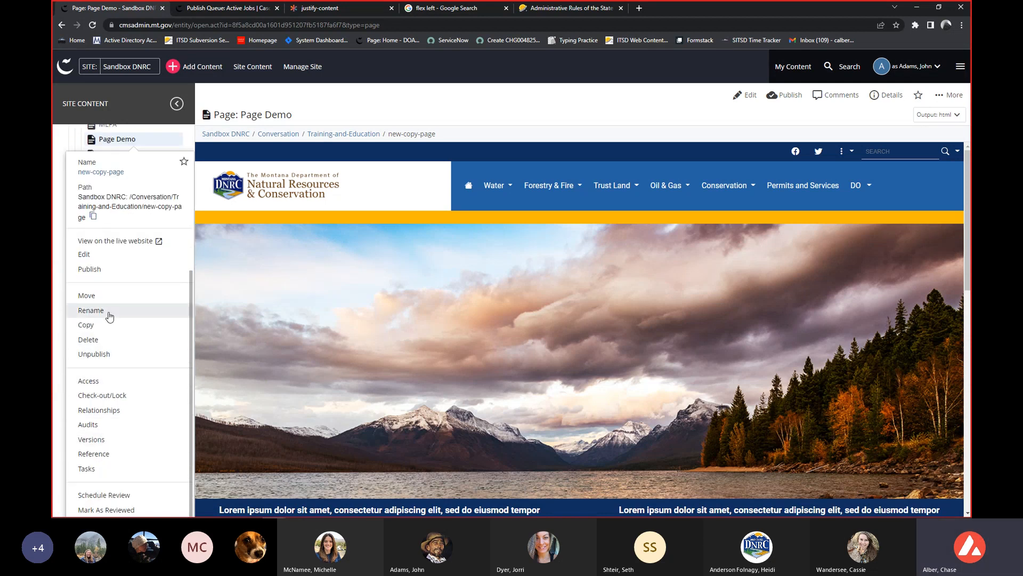
scroll(110, 307, up, 1)
click(60, 189)
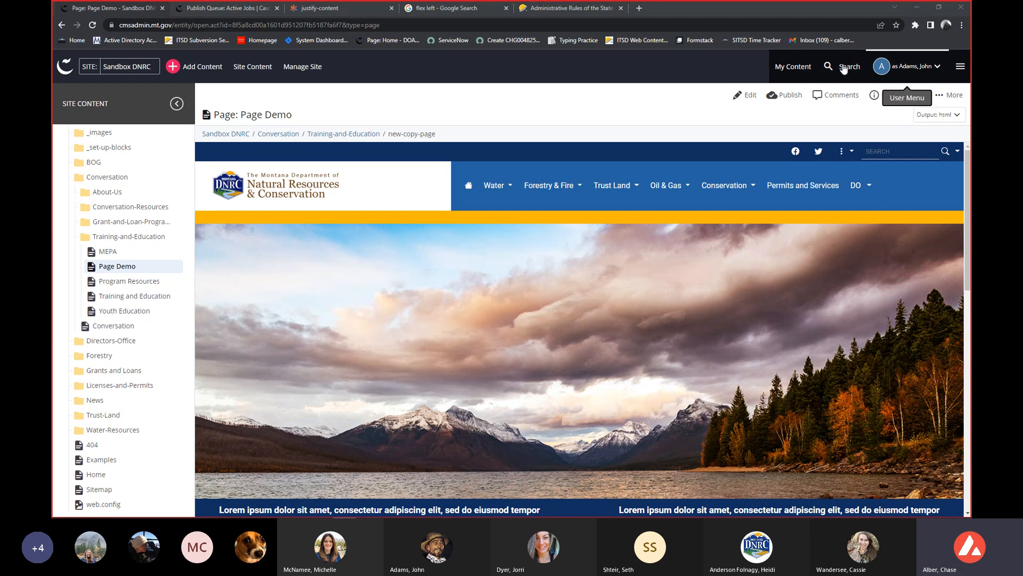
Open My Content and look through the list of recently viewed assets.
click(808, 70)
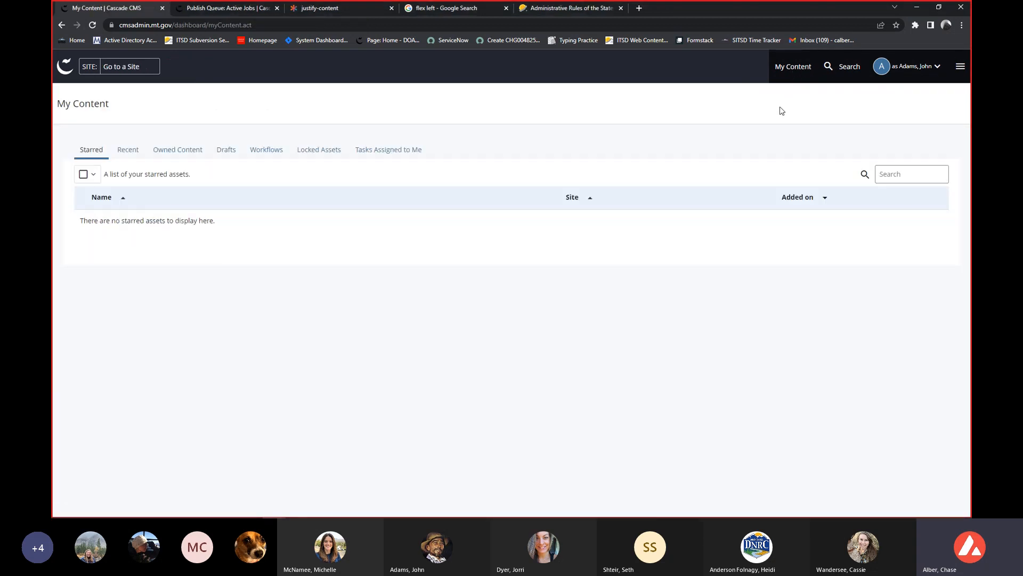
click(134, 147)
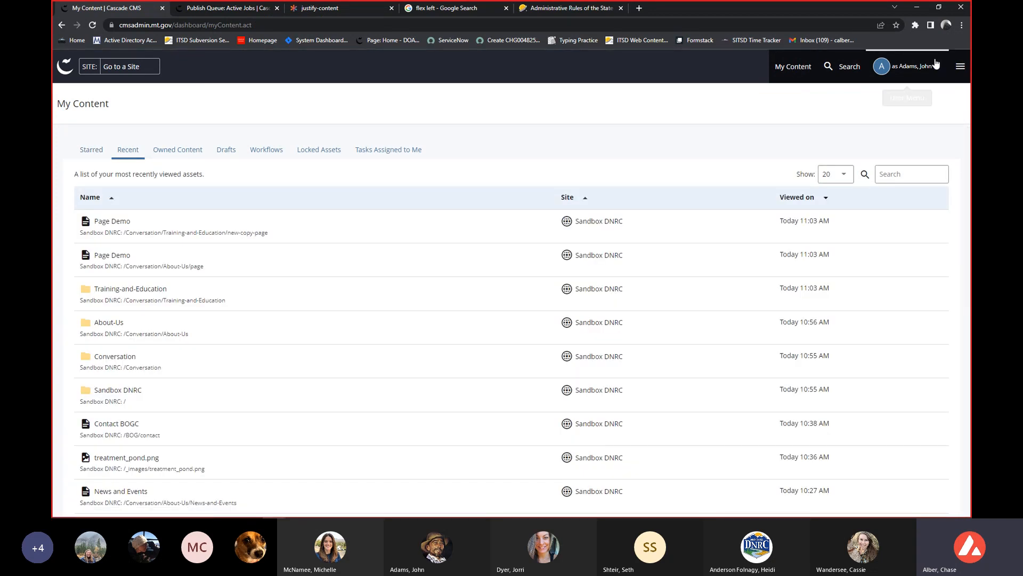
click(799, 67)
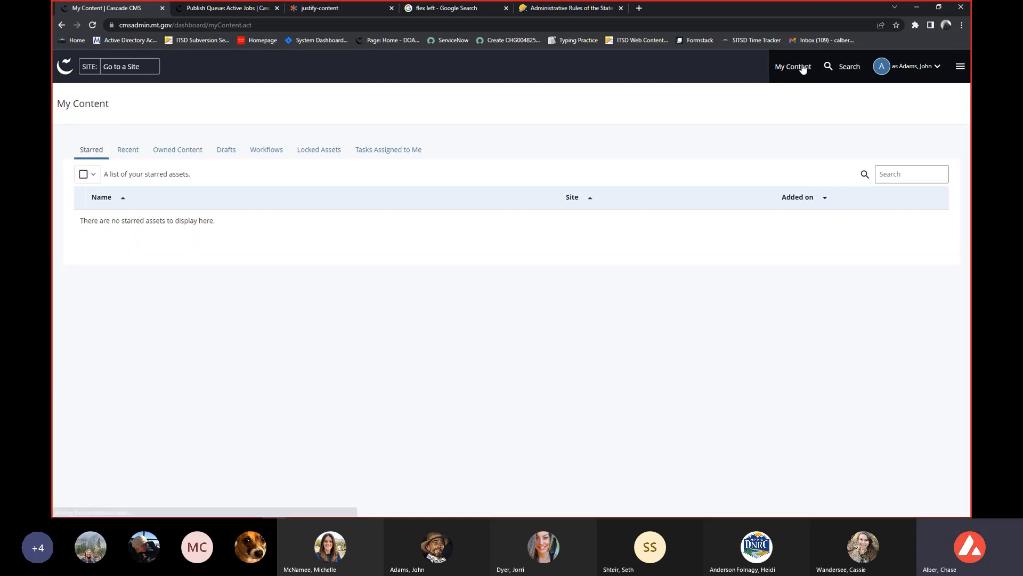
click(129, 153)
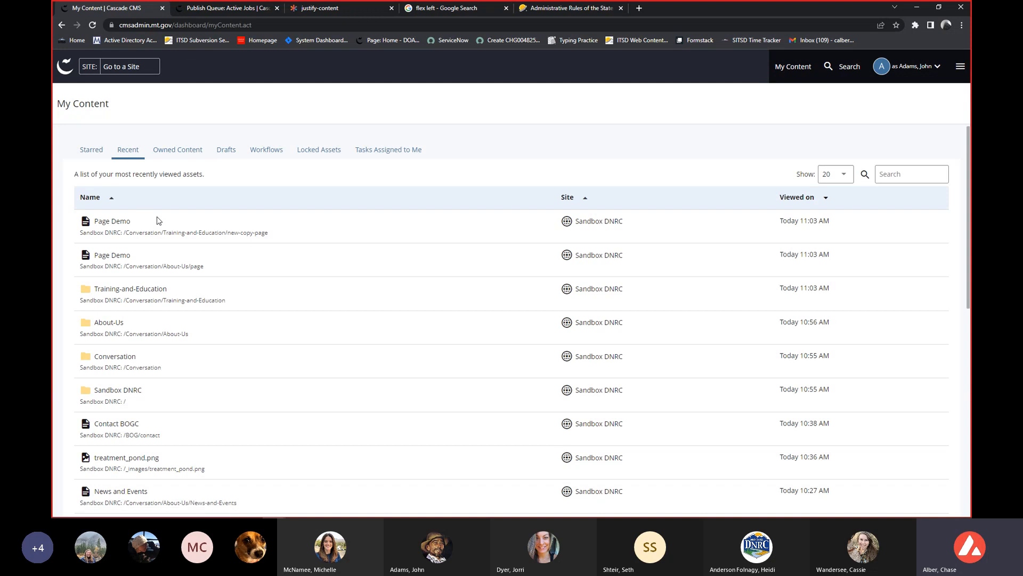
scroll(157, 220, down, 5)
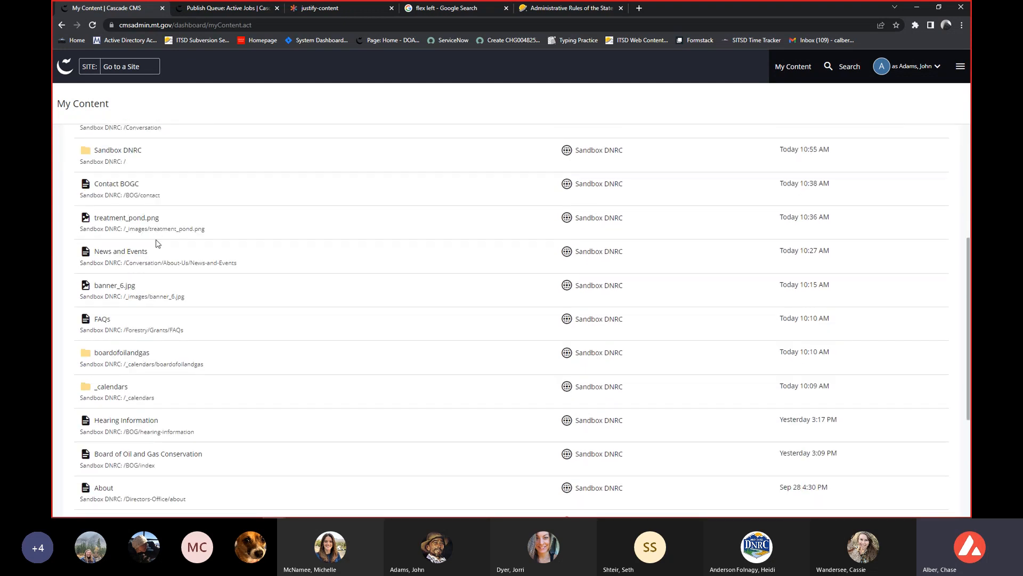
scroll(157, 243, up, 5)
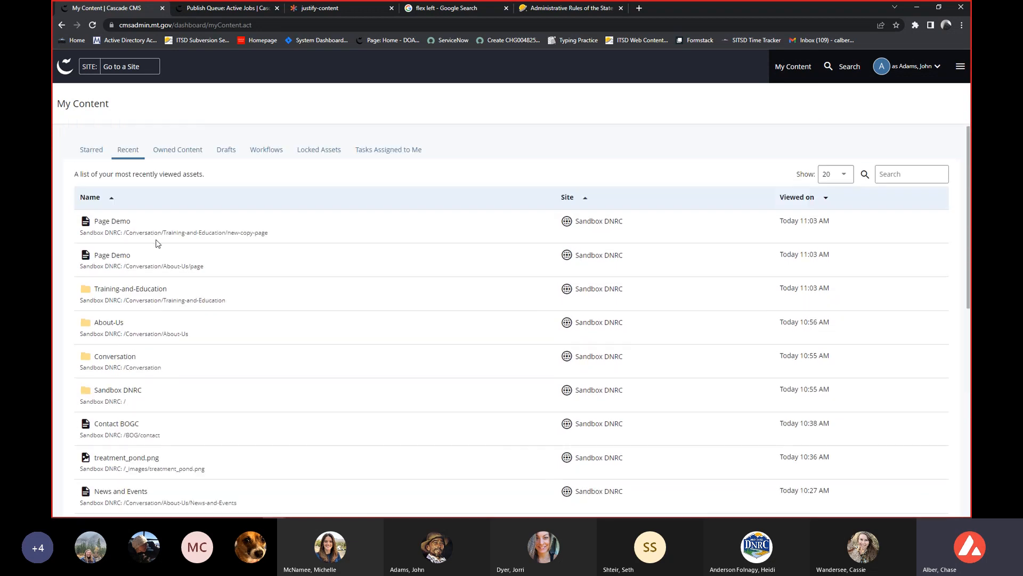
Review the saved drafts, active workflows and assigned tasks in My Content.
click(227, 150)
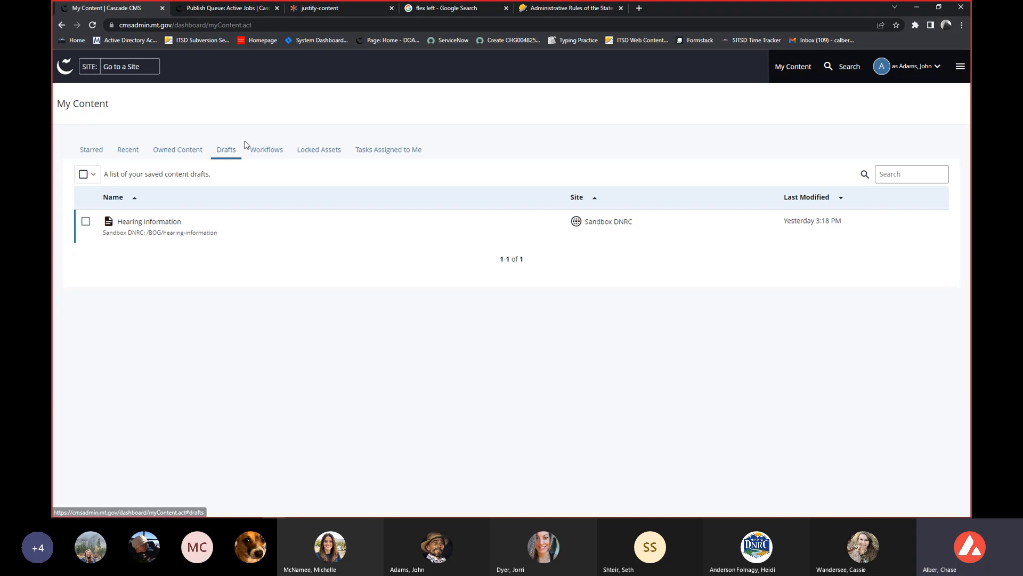
click(261, 155)
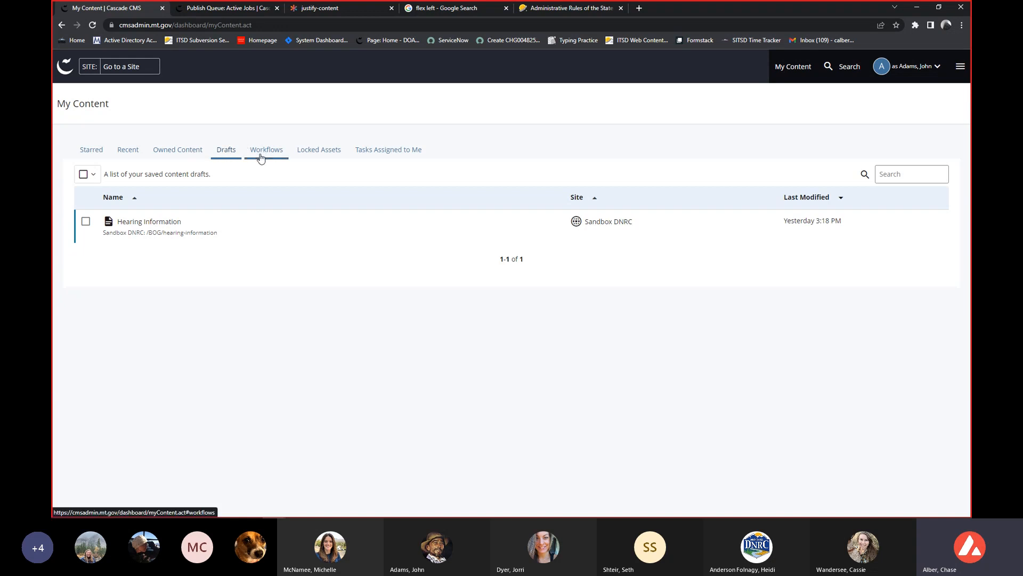
click(224, 153)
click(360, 151)
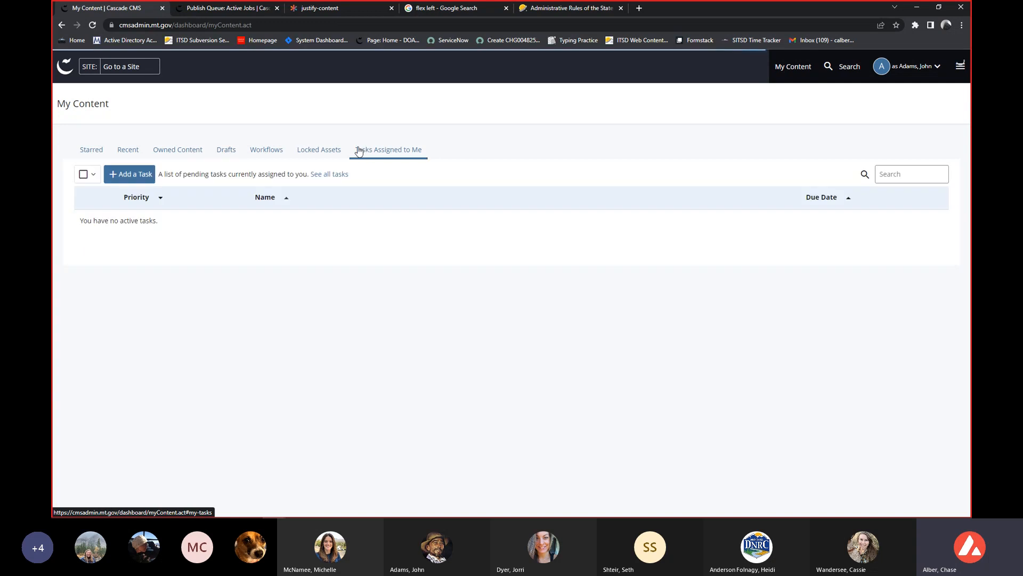
click(261, 151)
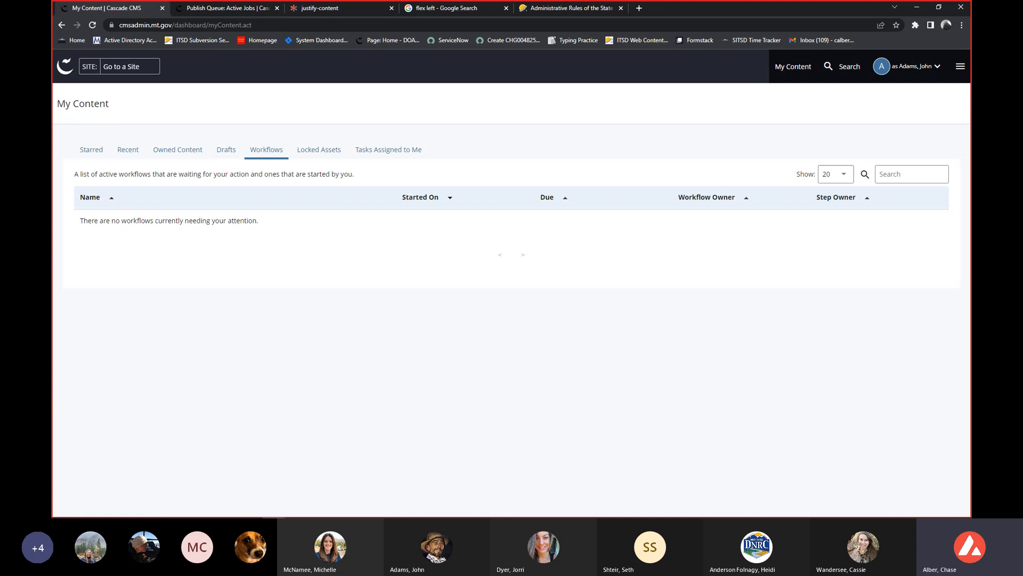
Open Reports and view the Broken Links and Content Up for Review reports, returning to the report list after each.
click(960, 70)
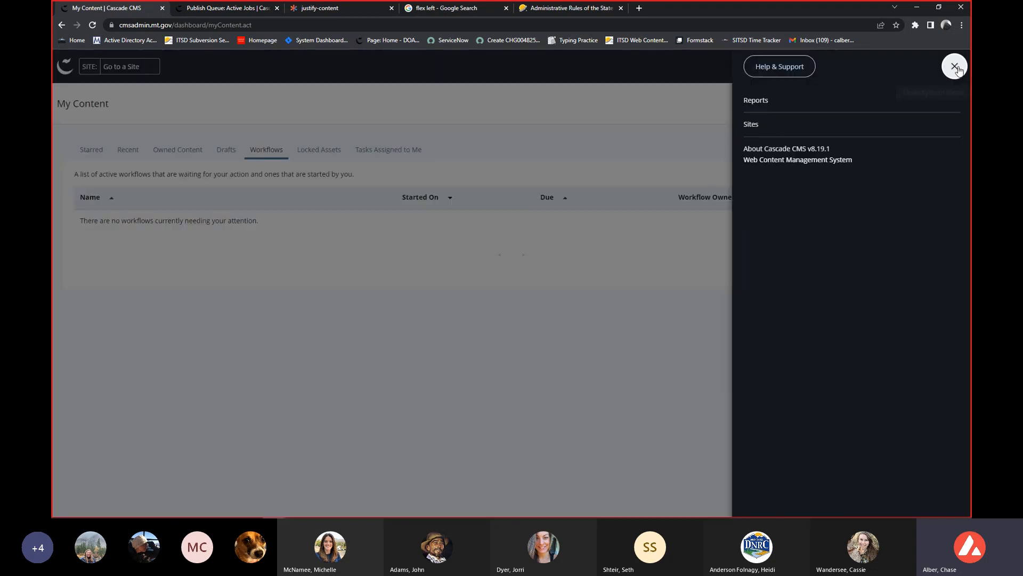
click(751, 101)
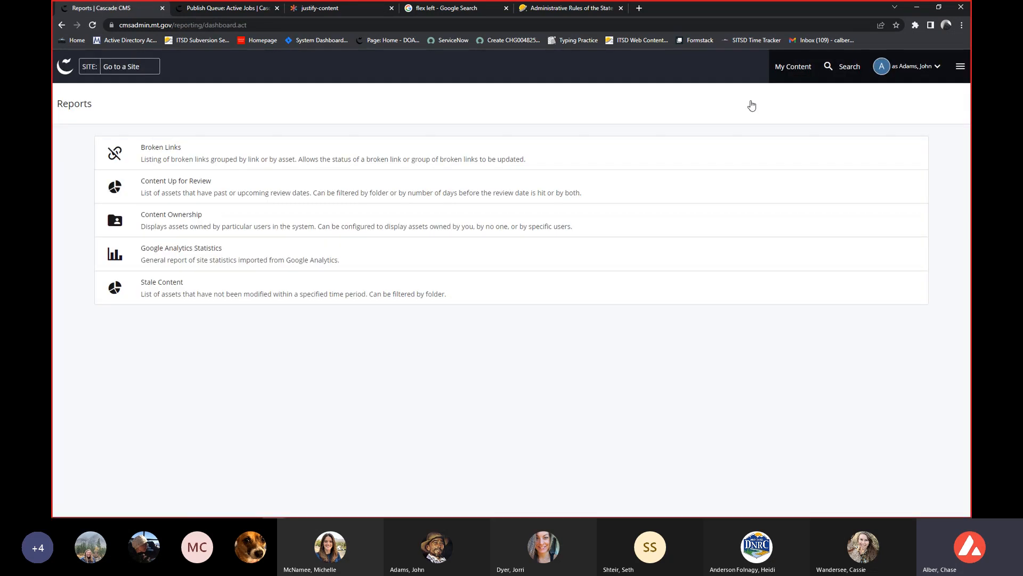
click(368, 166)
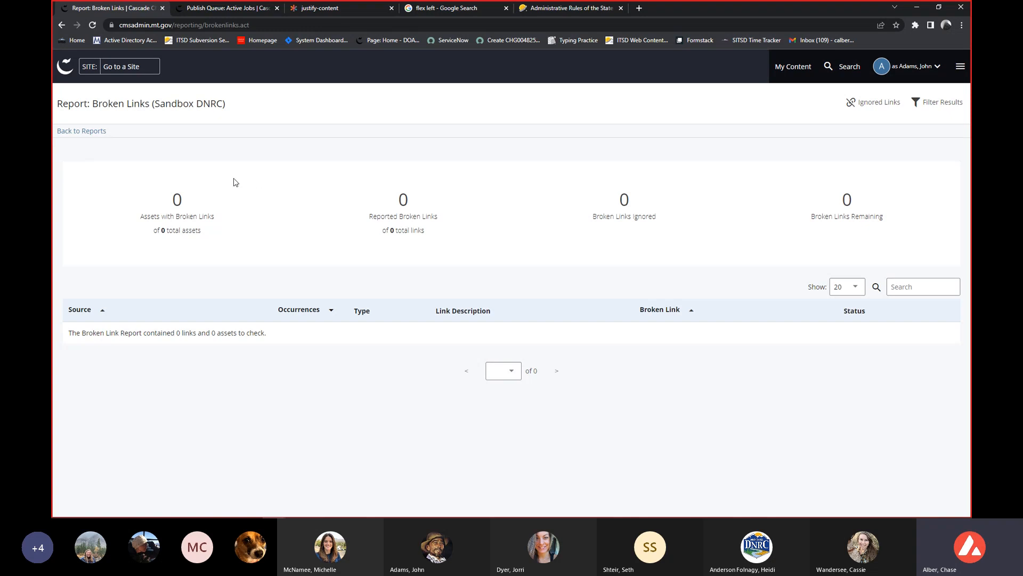
key(alt+Left)
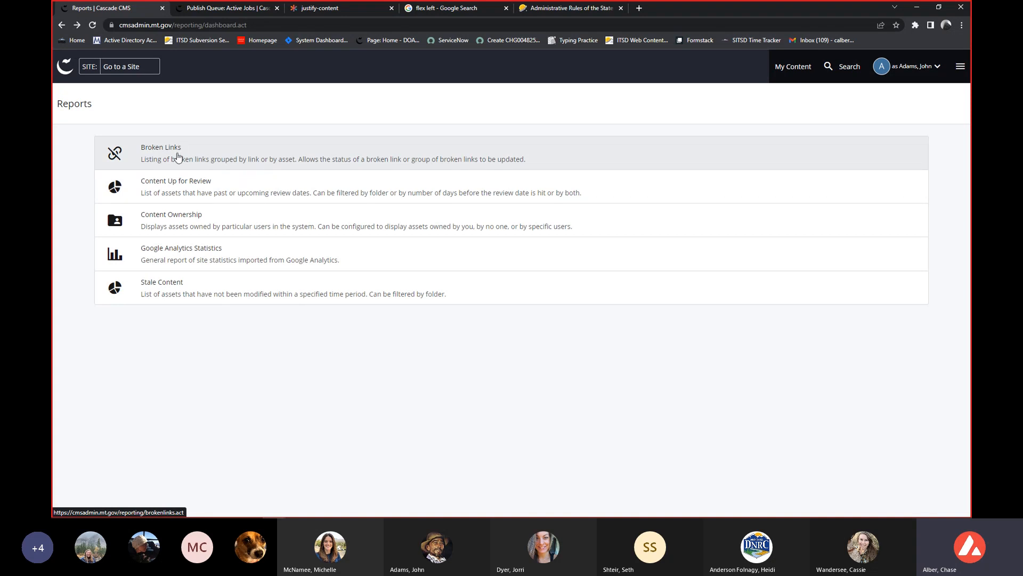
click(201, 194)
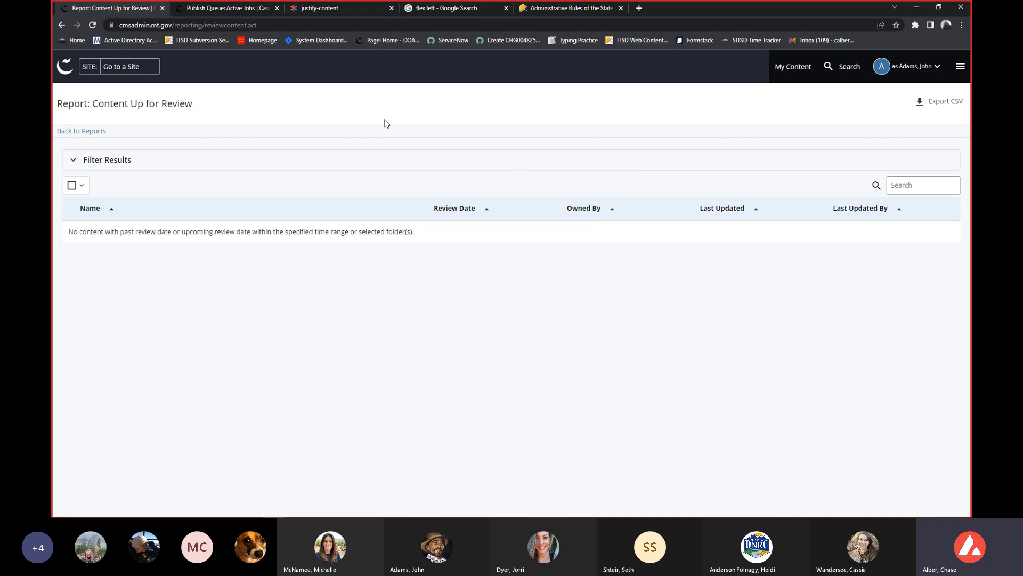
key(alt+Left)
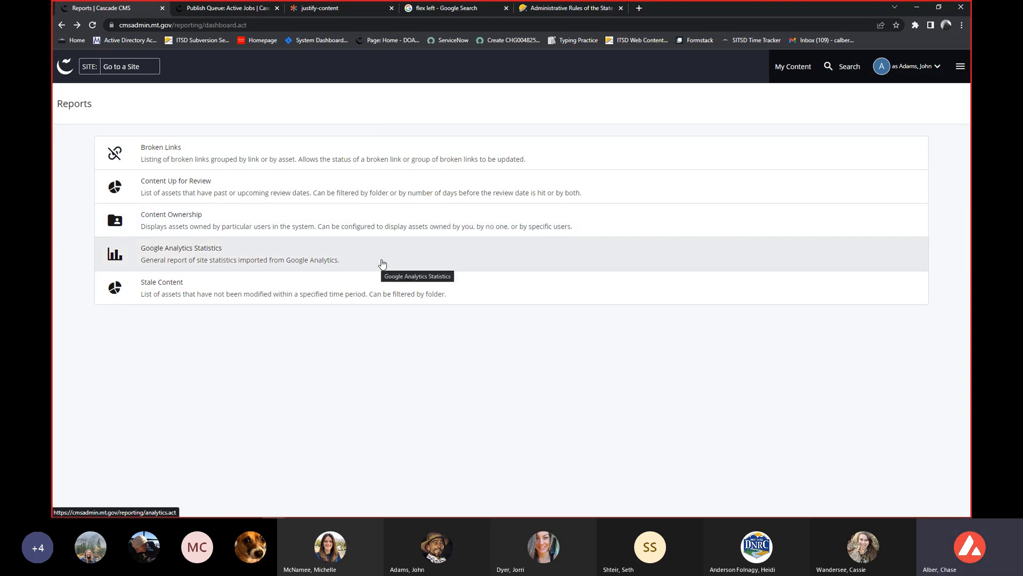
Examine the Google Analytics Statistics report and its connector creation page, and return to the report list.
click(382, 264)
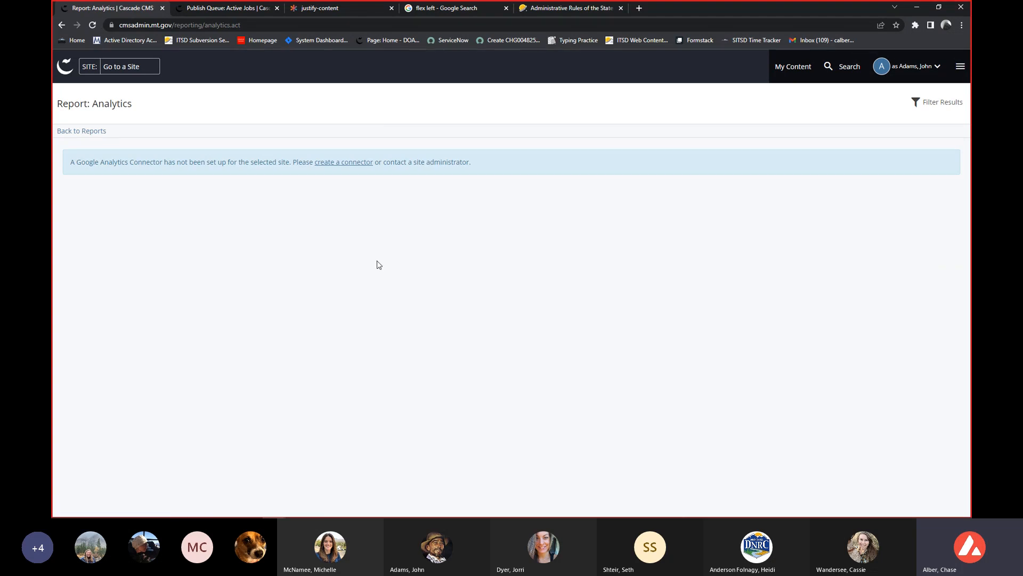
click(324, 168)
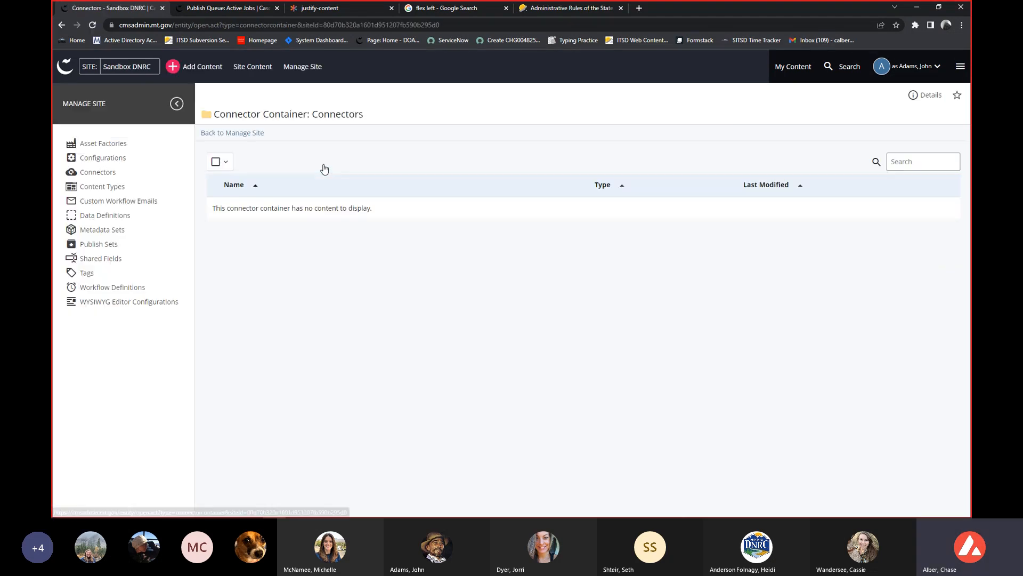
key(alt+Left)
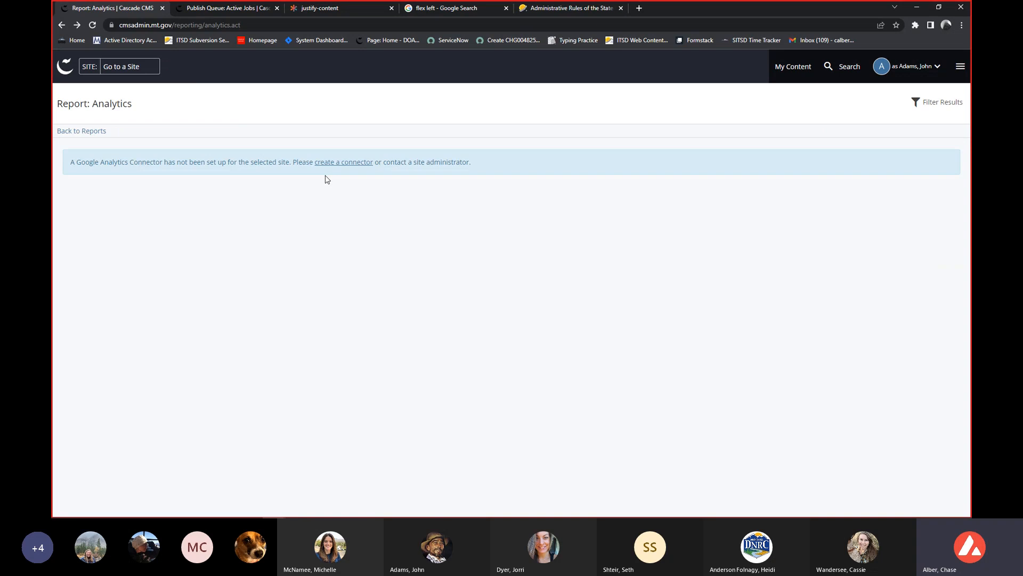
key(alt+Left)
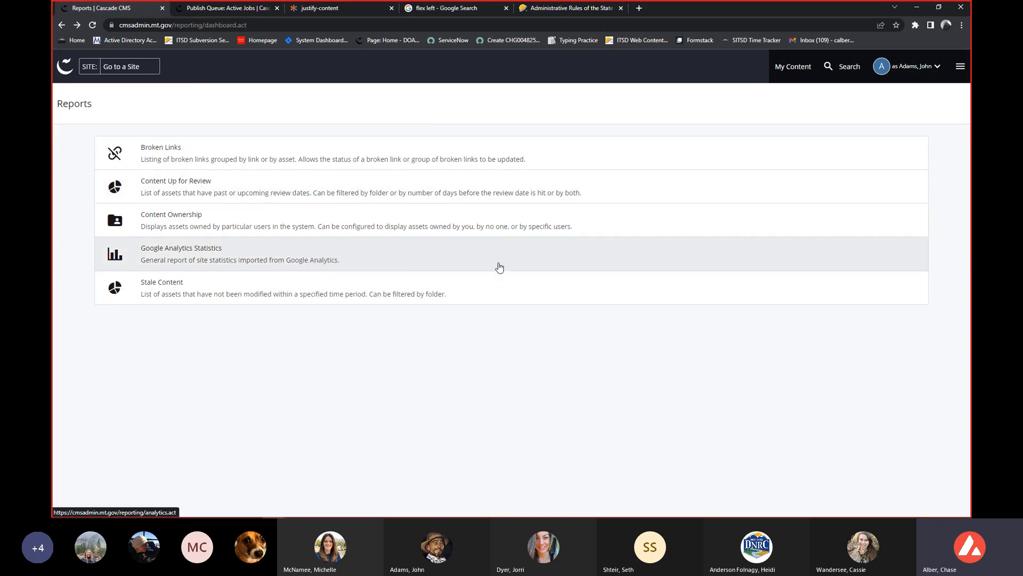
click(445, 292)
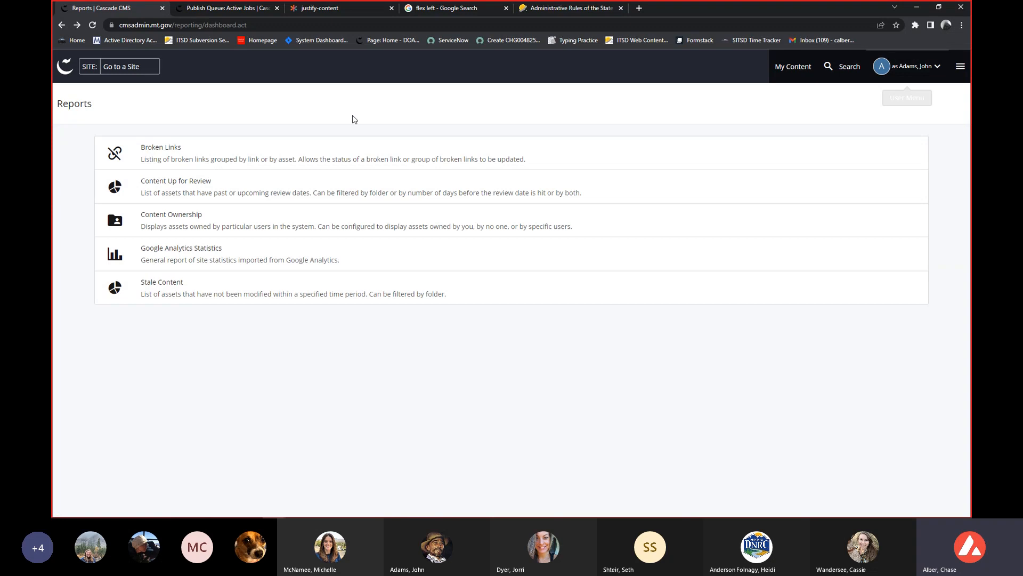
Switch to the Sandbox DNRC site and open its root folder.
click(132, 69)
key(Escape)
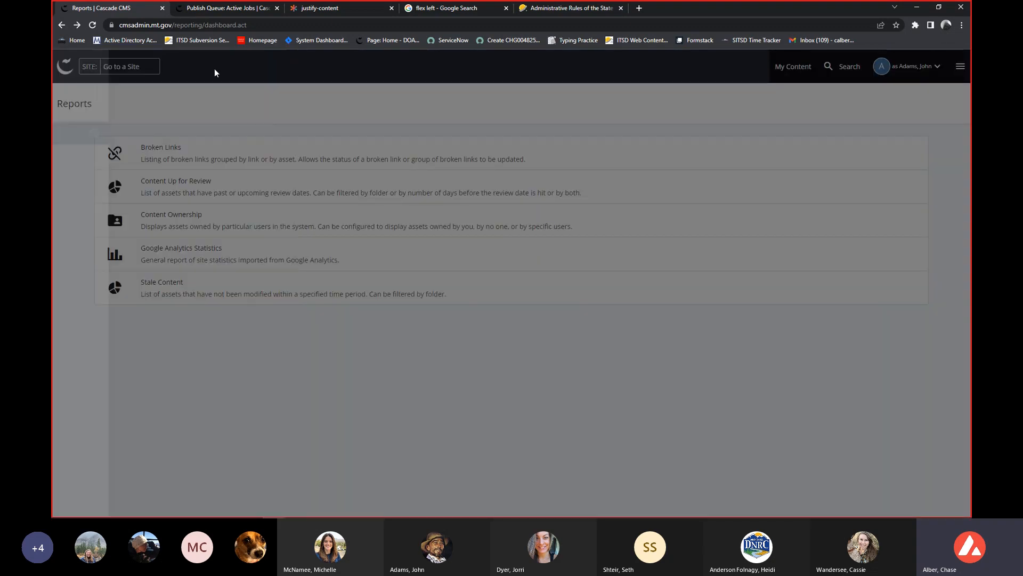
click(102, 68)
click(164, 136)
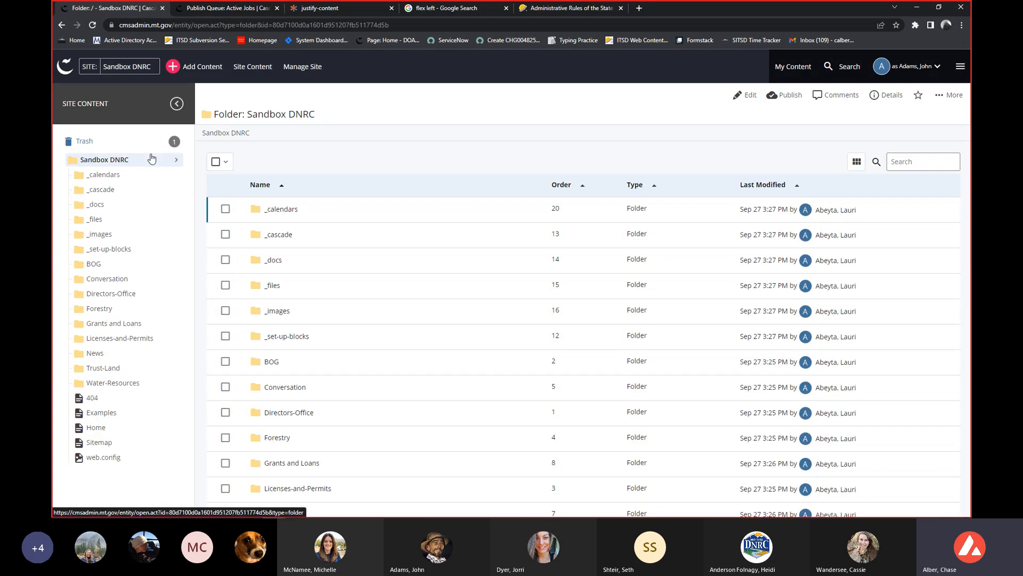
Check the Publish Queue of Sandbox DNRC for active publish jobs and return to the root folder.
click(960, 68)
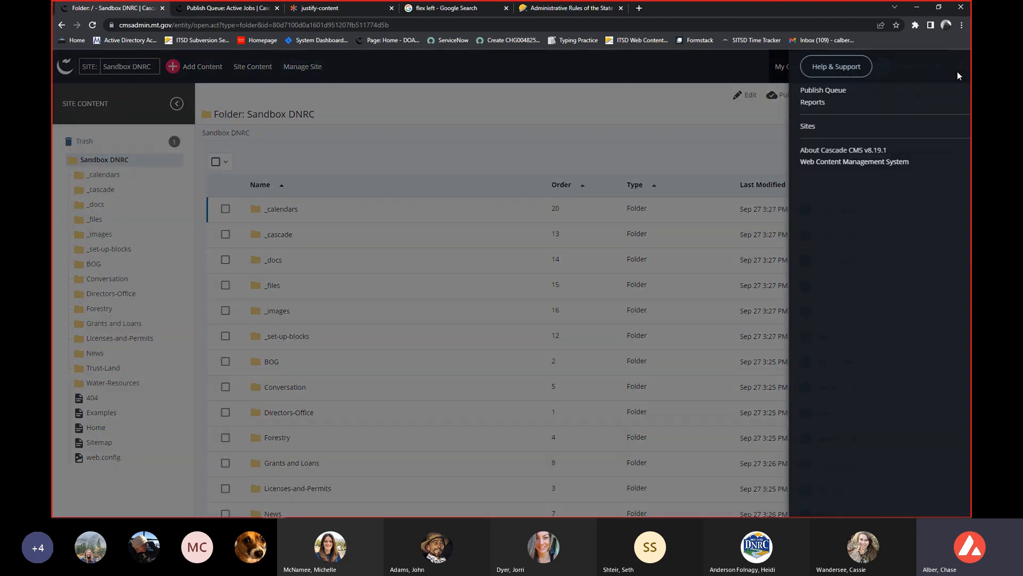
click(784, 105)
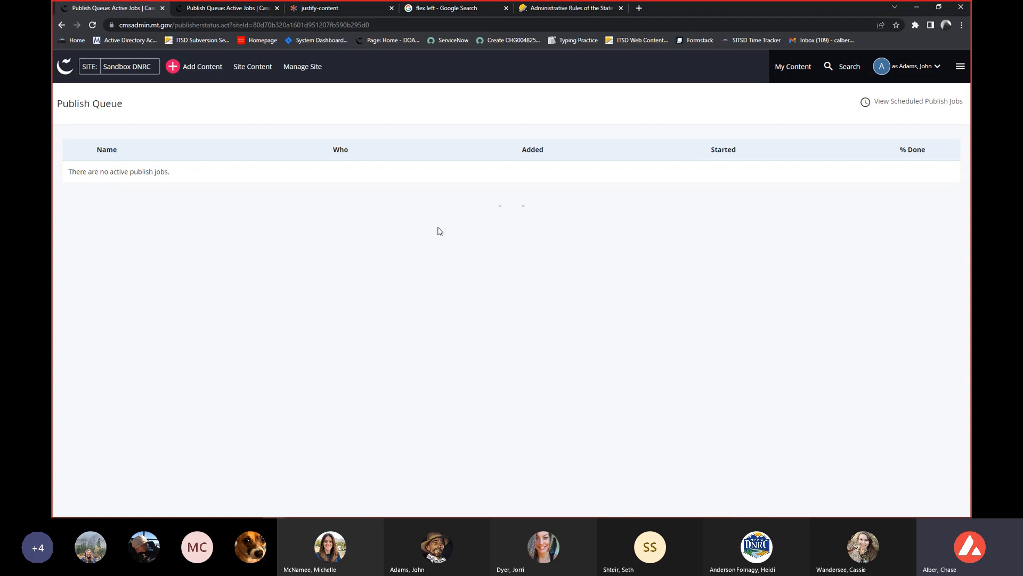
key(alt+Left)
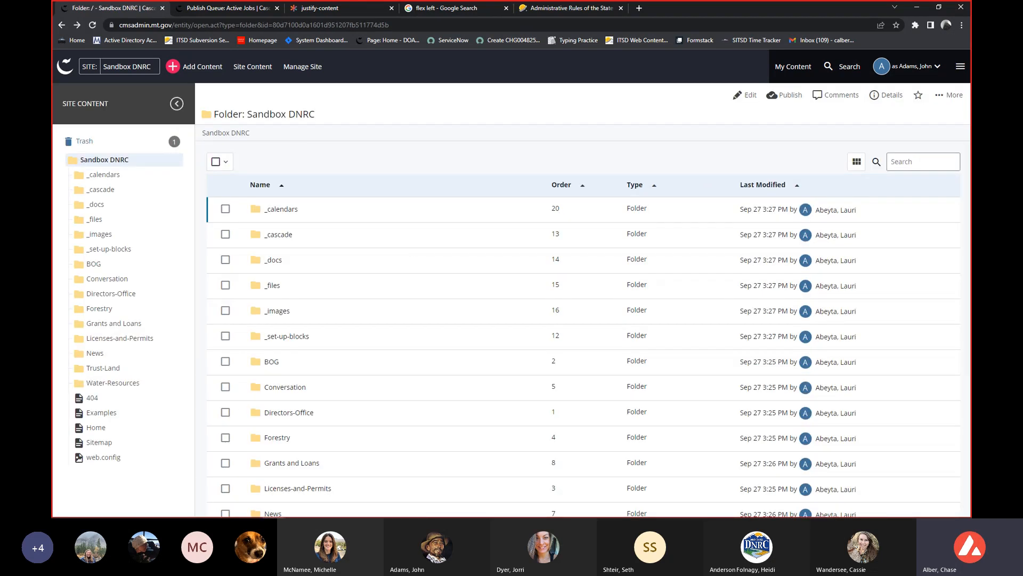
click(962, 65)
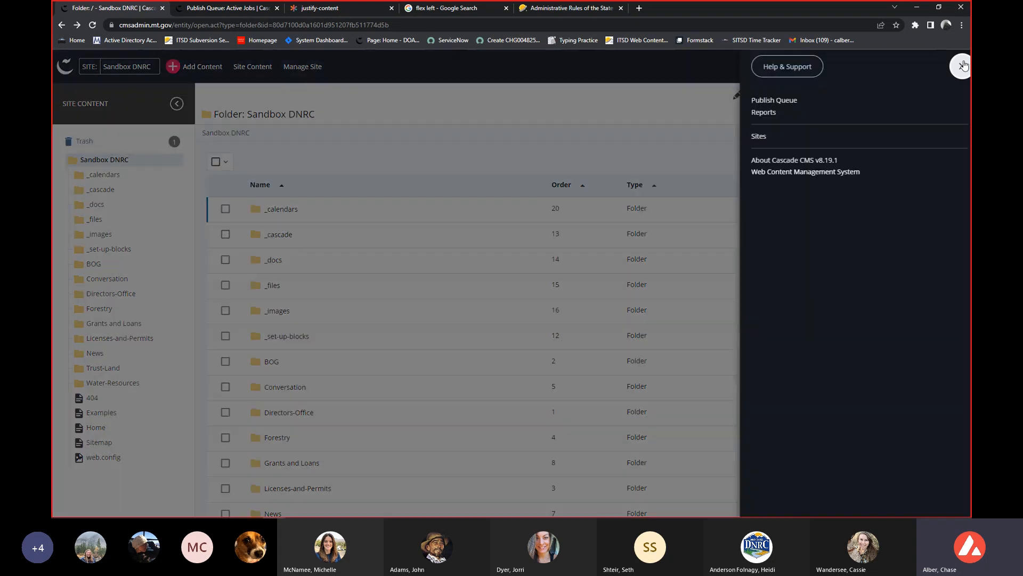
click(765, 106)
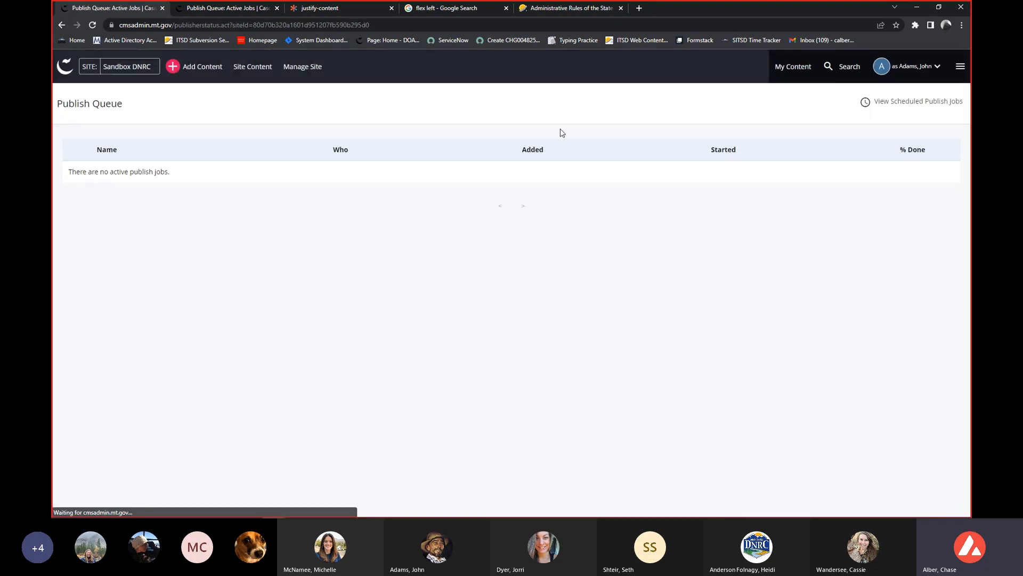
key(alt+Left)
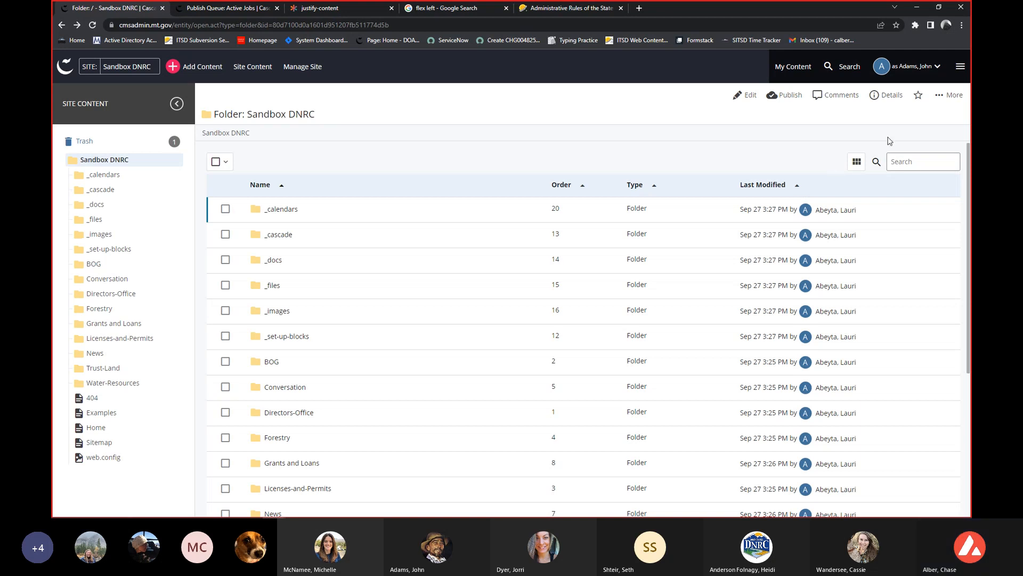
View the list of available sites and return to the Sandbox DNRC root folder.
click(960, 66)
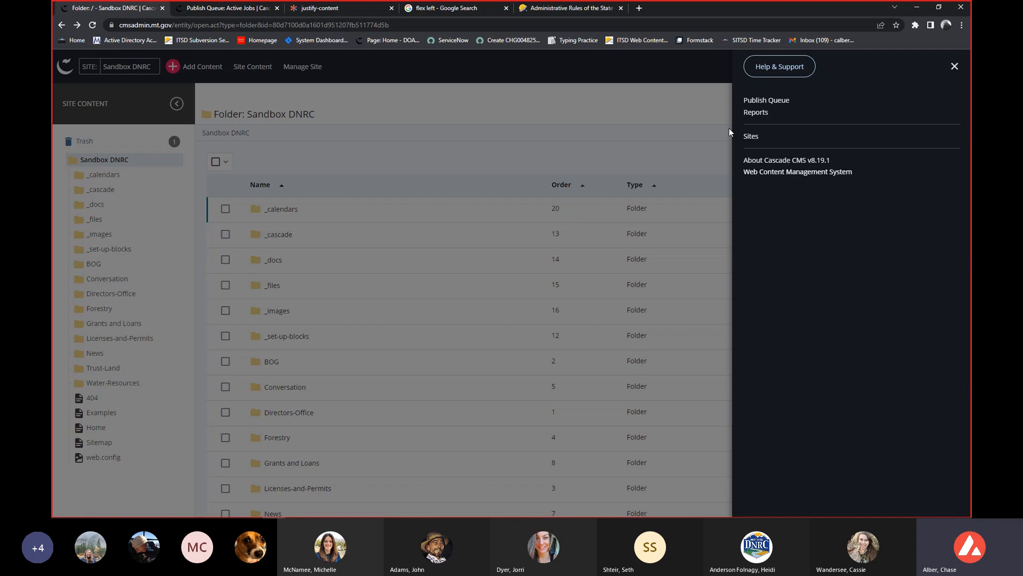
click(751, 136)
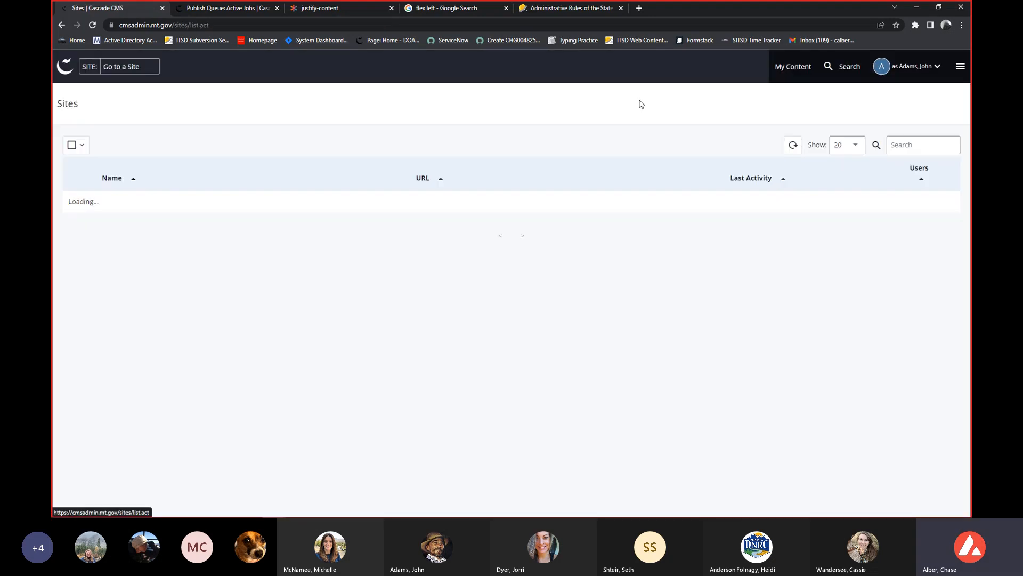
key(alt+Left)
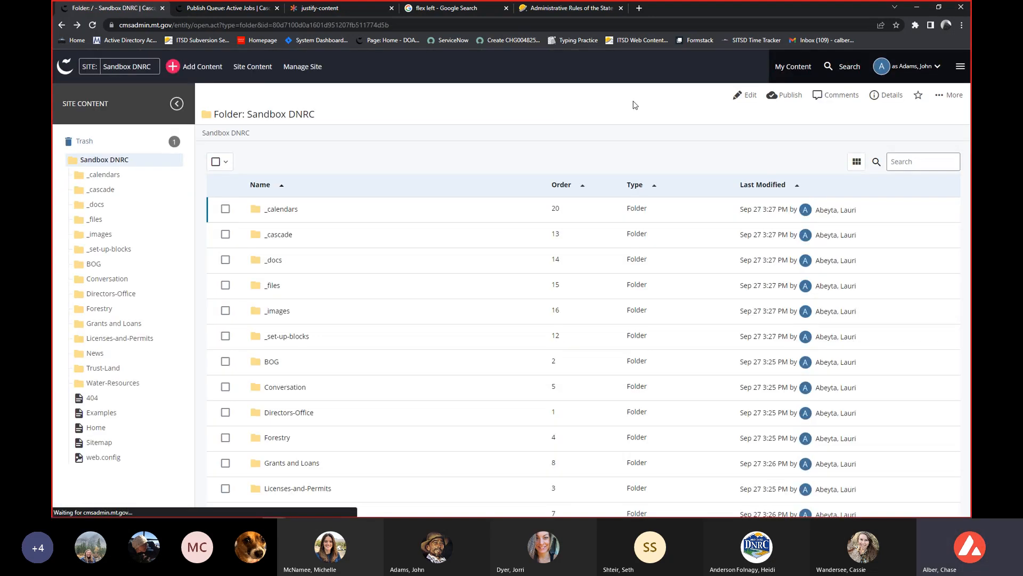
View the system menu and the dashboard, and reopen the Sandbox DNRC site from the My Sites widget.
click(959, 68)
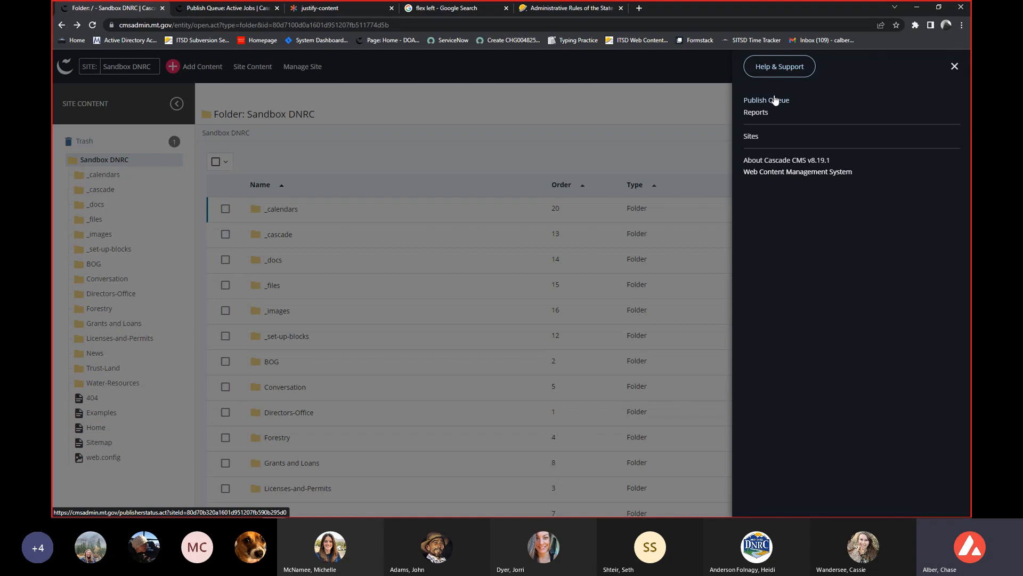
click(642, 117)
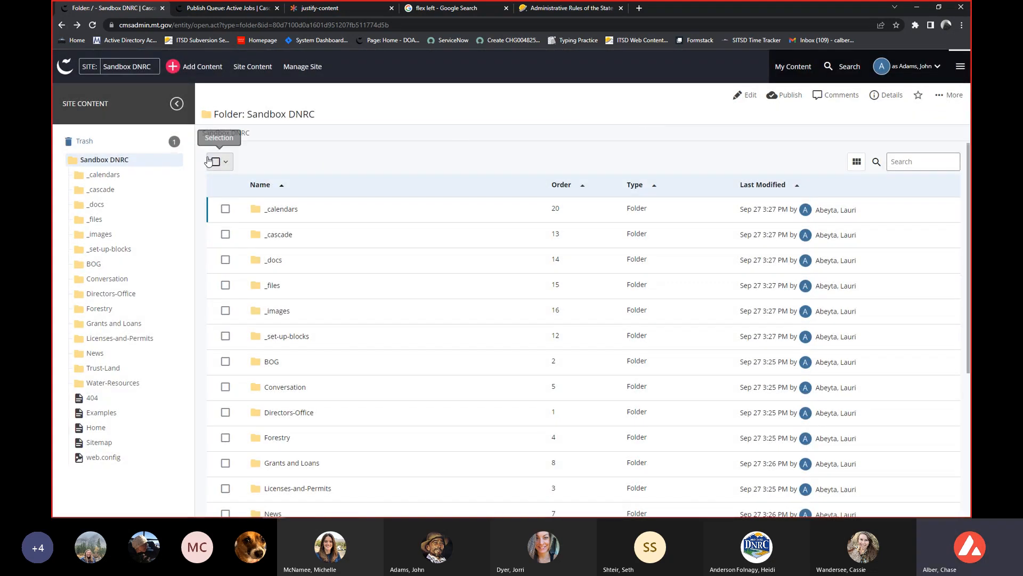
click(65, 75)
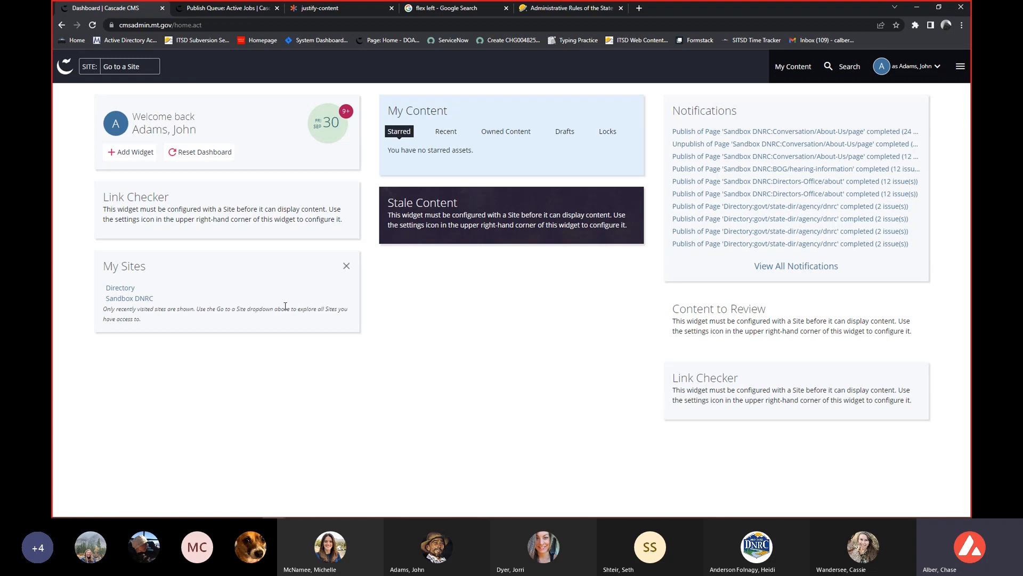
click(130, 299)
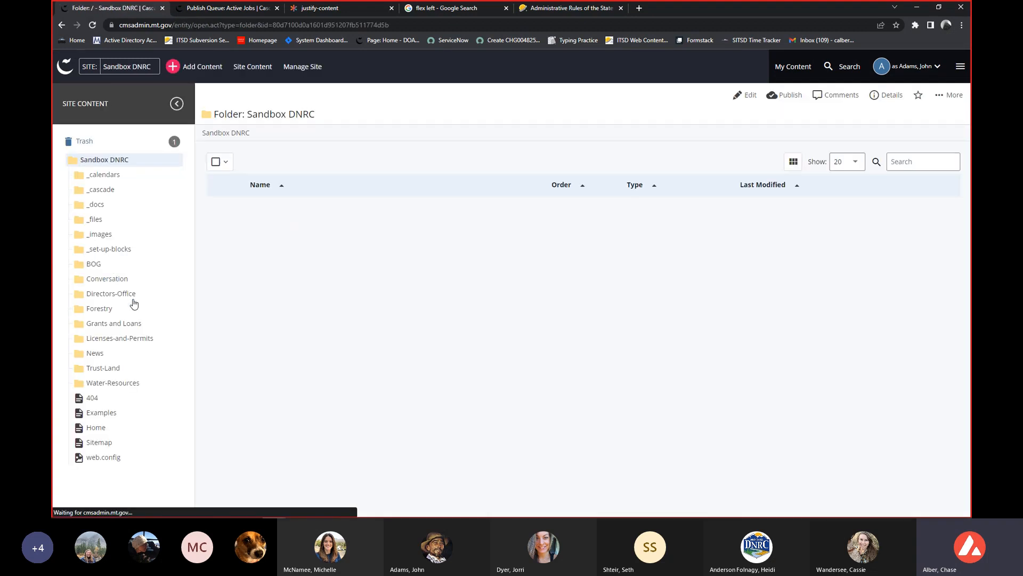
key(alt+Left)
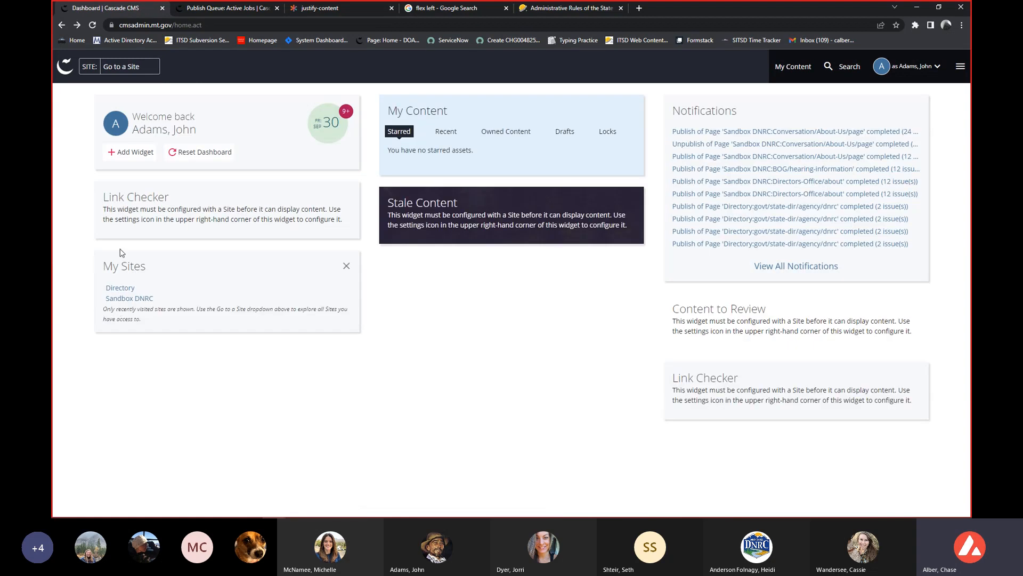
click(137, 299)
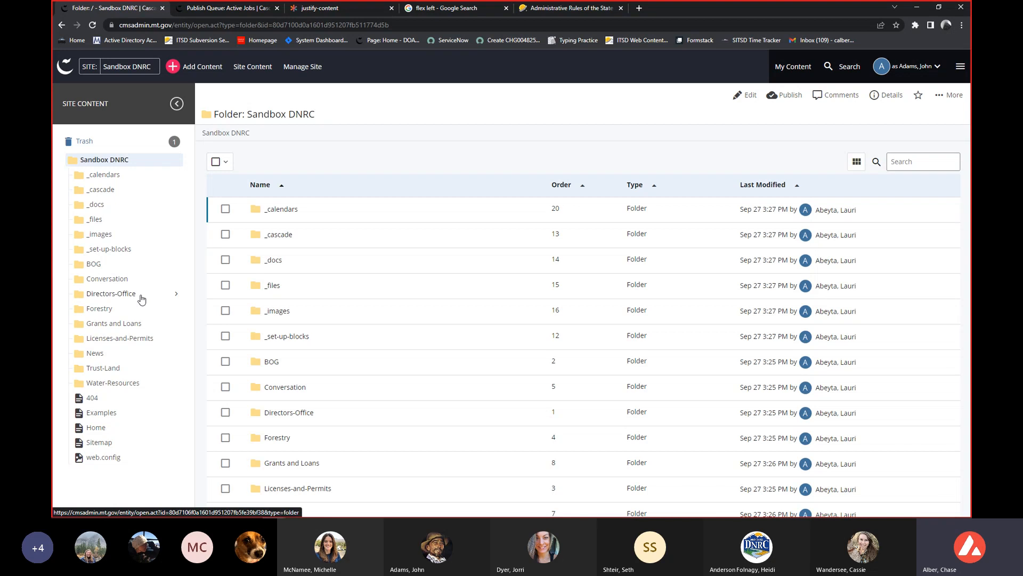
Open the Program Resources page in the Training-and-Education folder under Conversation.
click(152, 271)
click(152, 271)
click(178, 279)
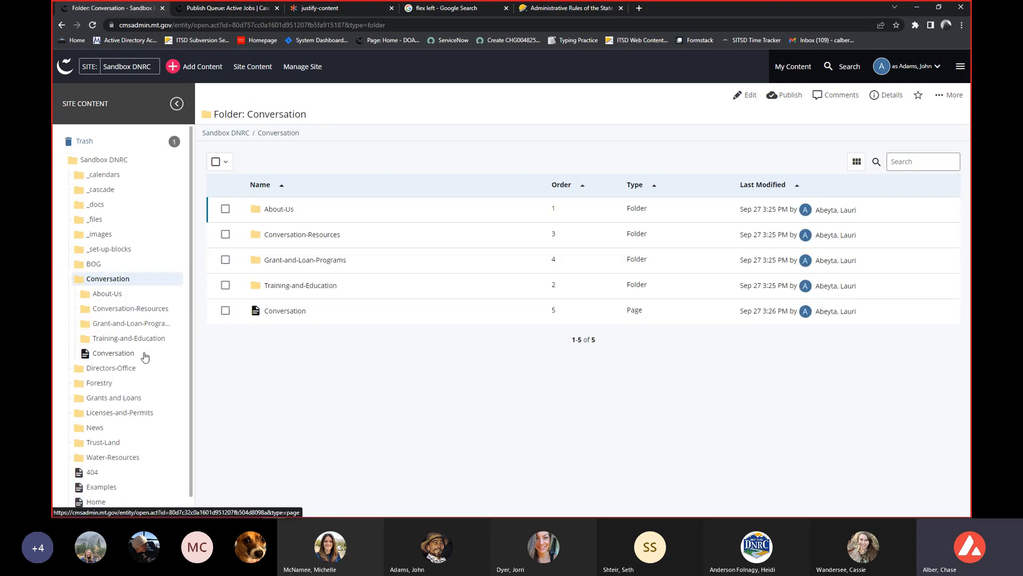
click(177, 339)
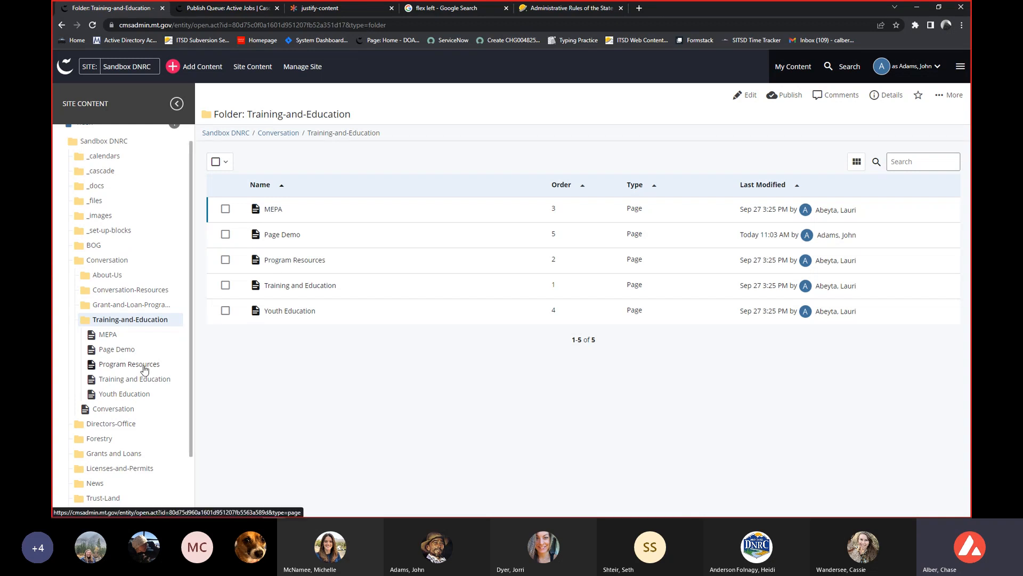
click(283, 263)
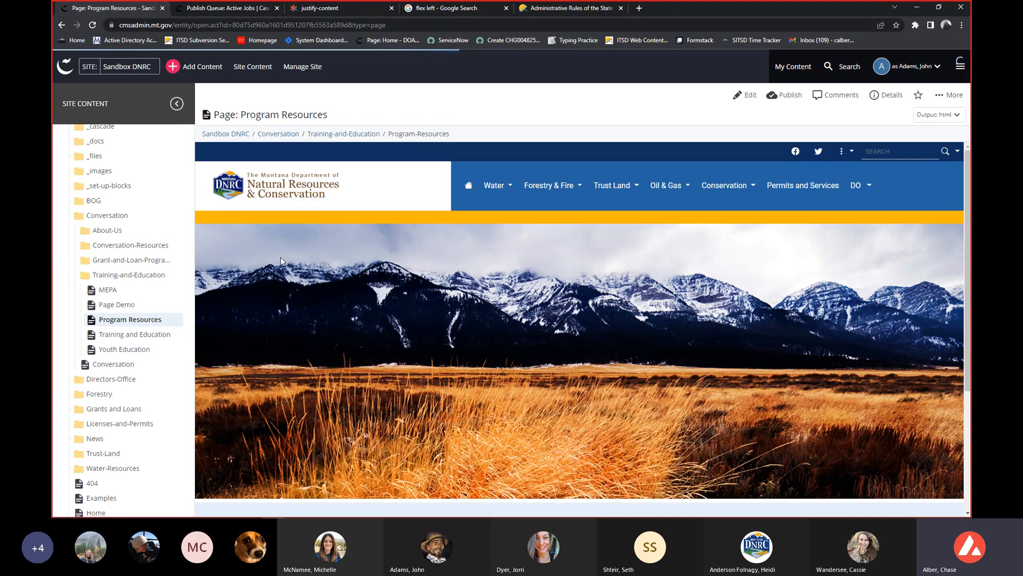
scroll(434, 289, down, 4)
scroll(435, 286, up, 4)
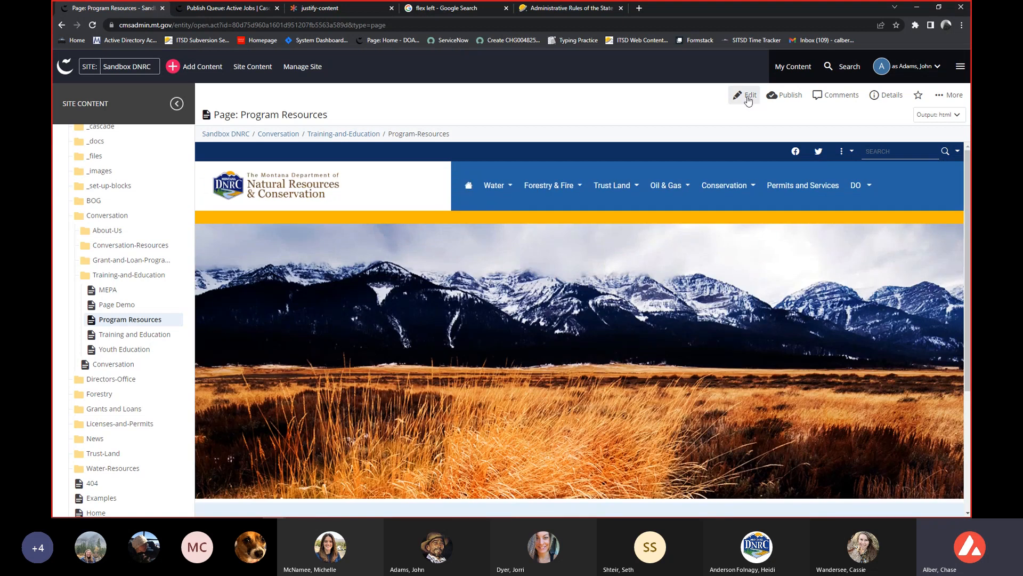
Preview a draft of the Program Resources page and discard it, and reopen and close the page's editor without making a draft.
click(749, 99)
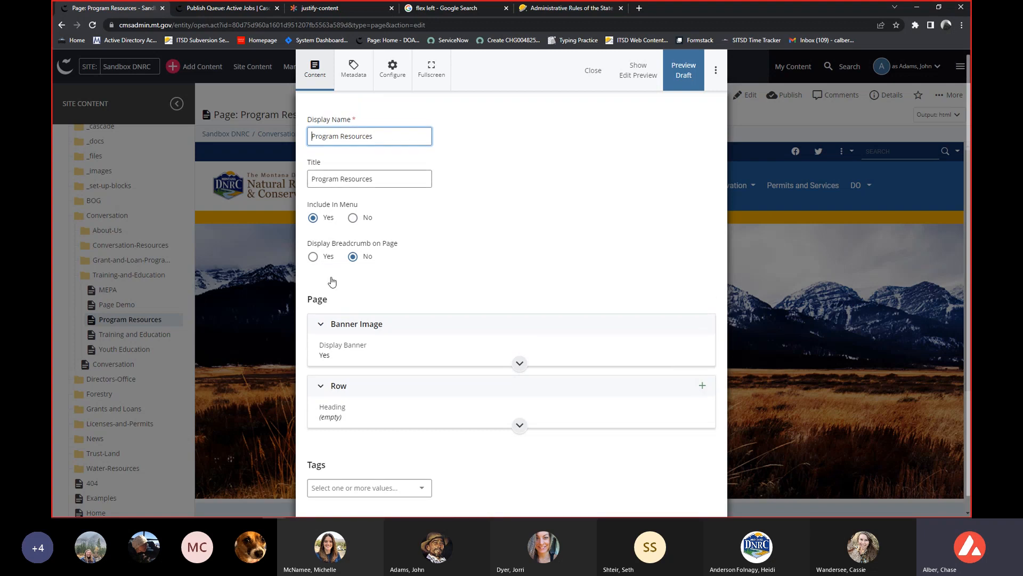
click(681, 78)
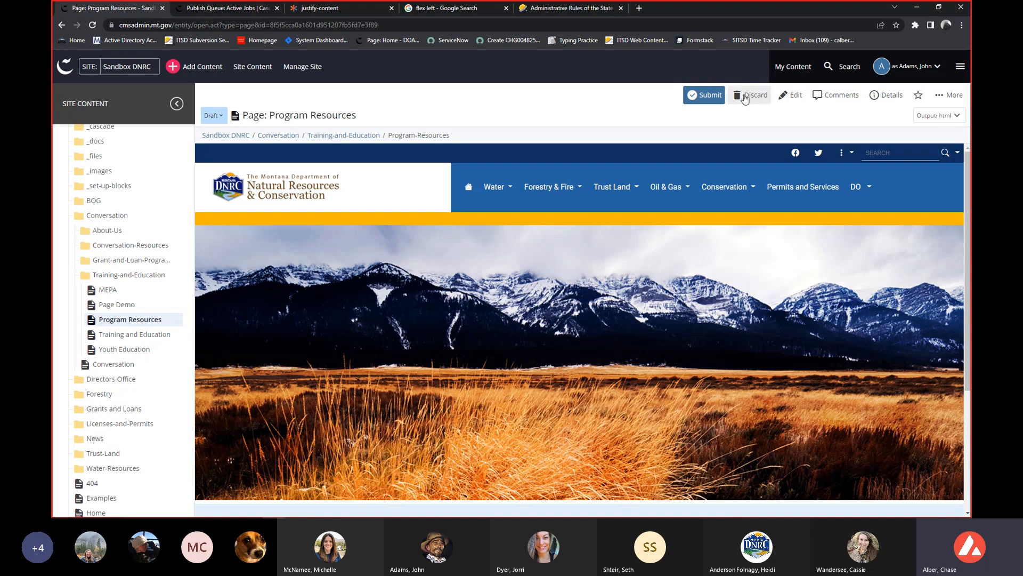
click(702, 97)
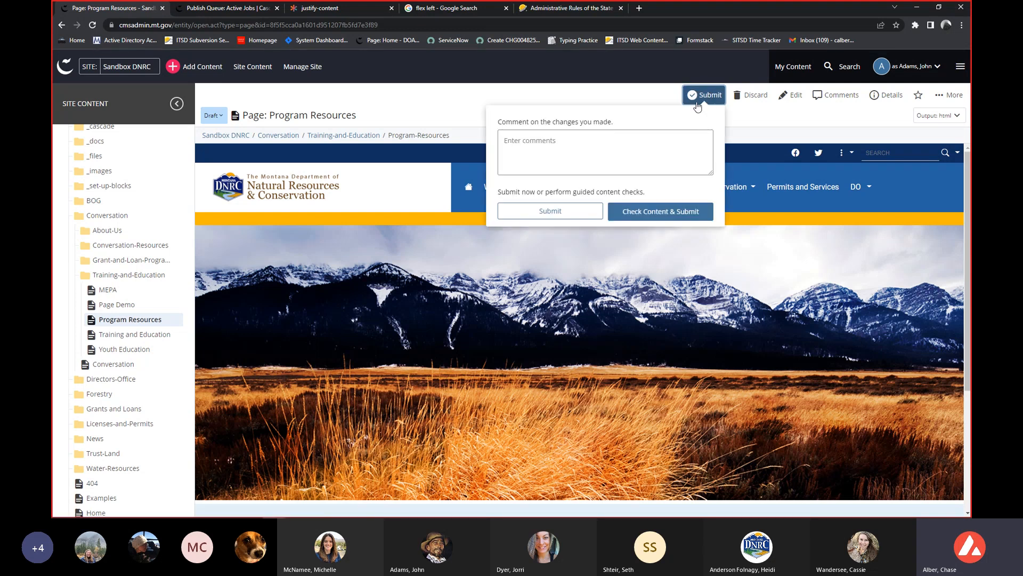
click(538, 149)
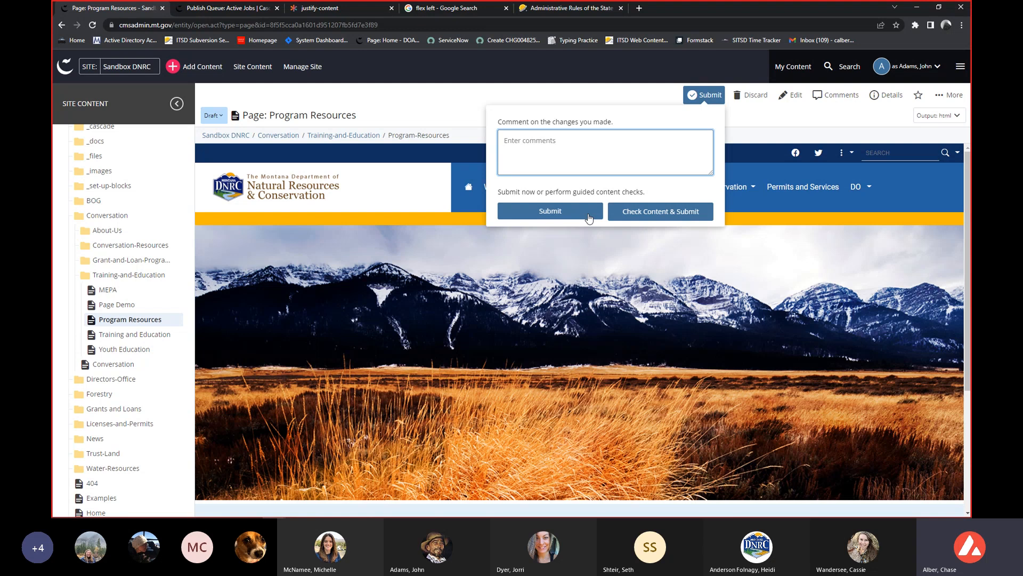
click(750, 96)
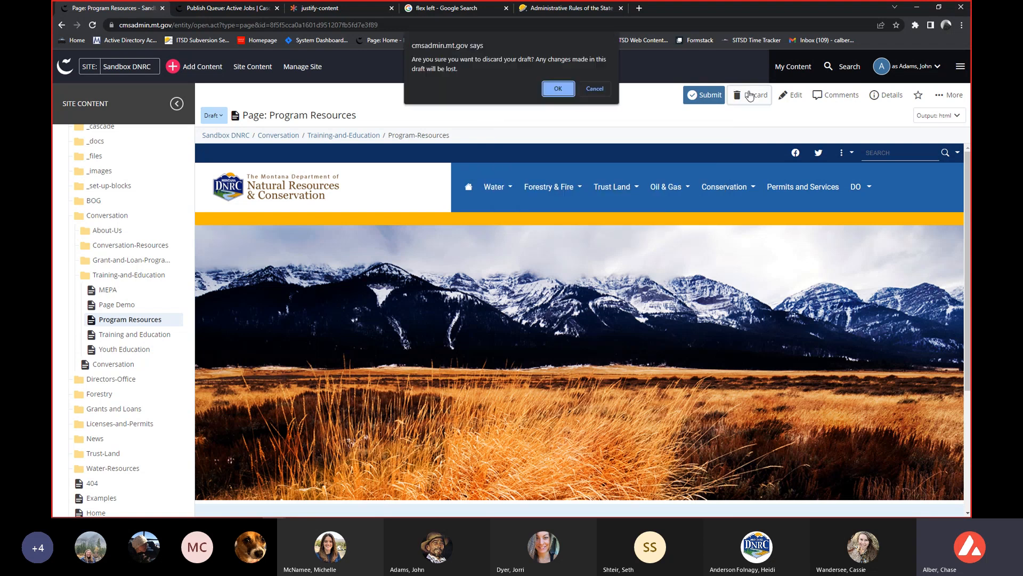
click(558, 88)
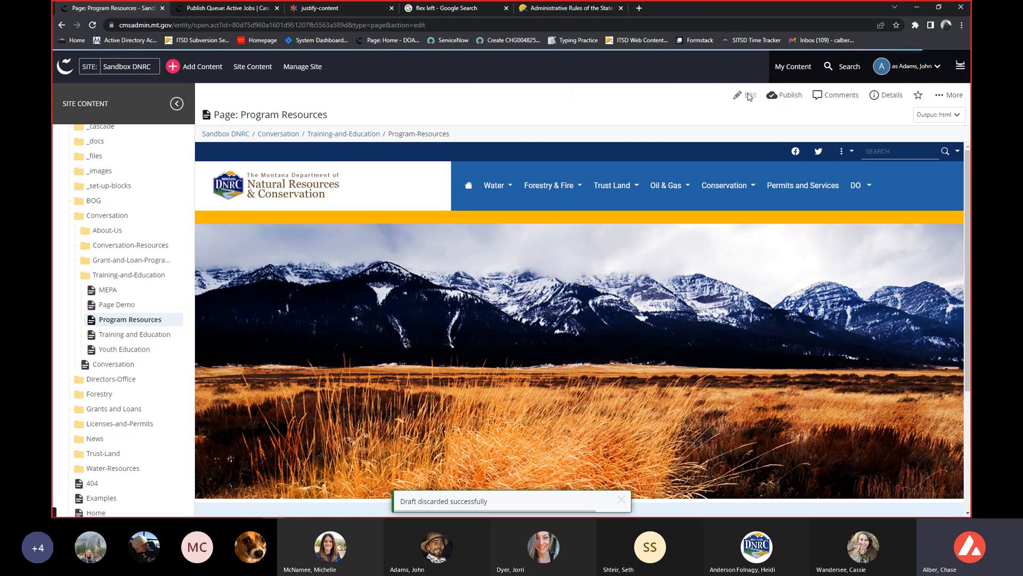
click(749, 97)
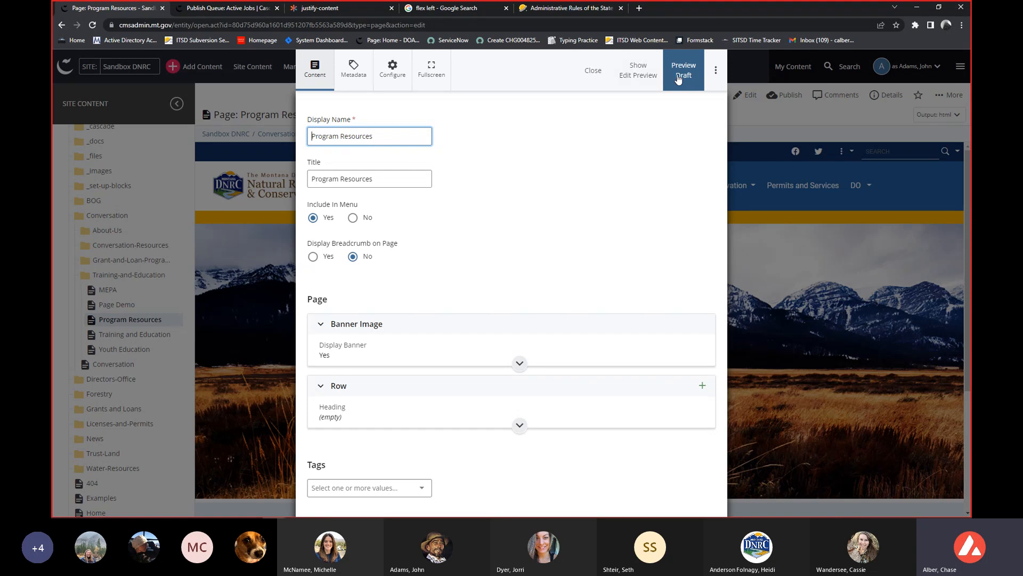
click(594, 76)
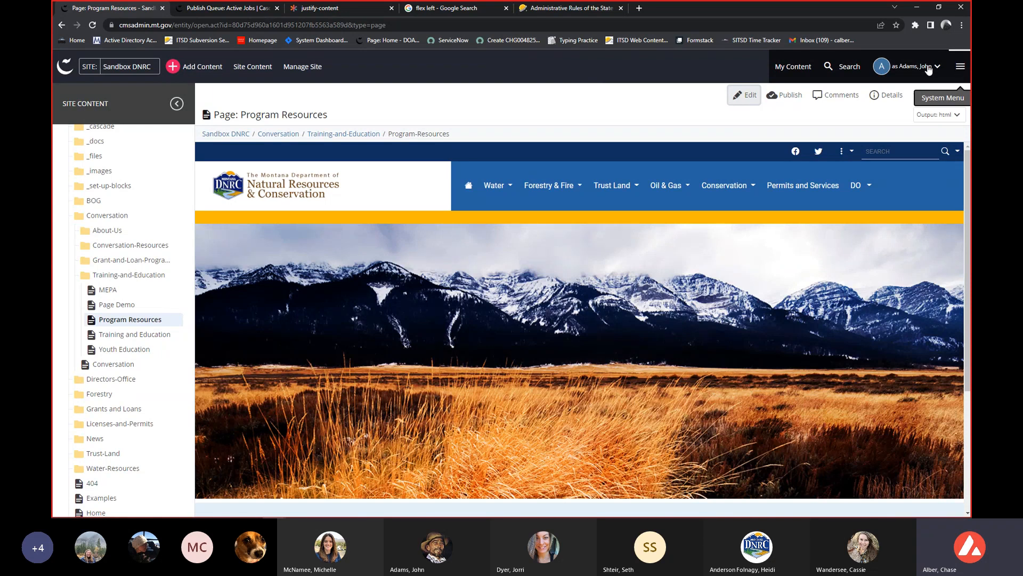
Check the saved drafts in My Content and return to the Program Resources page.
click(798, 66)
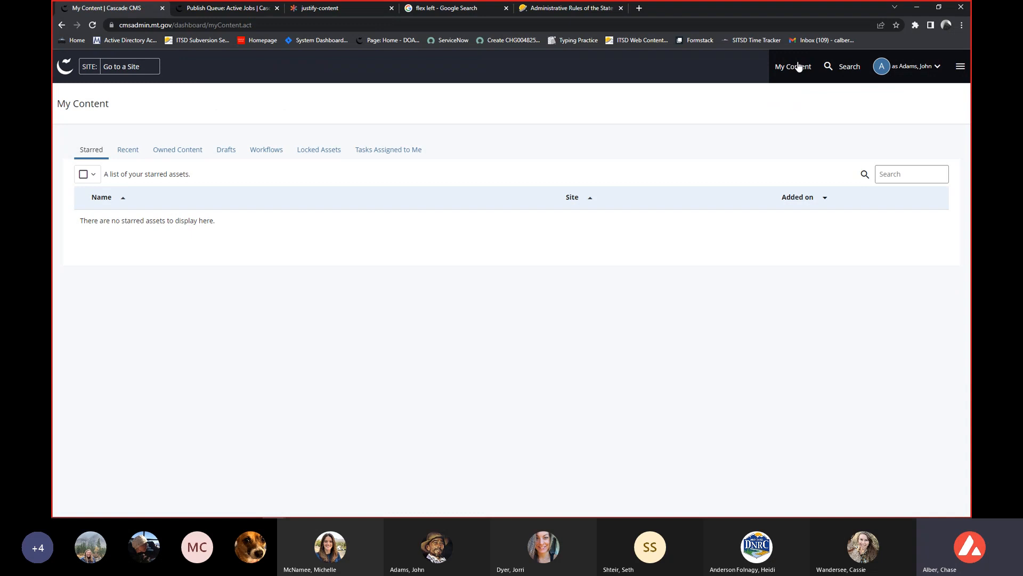
click(215, 156)
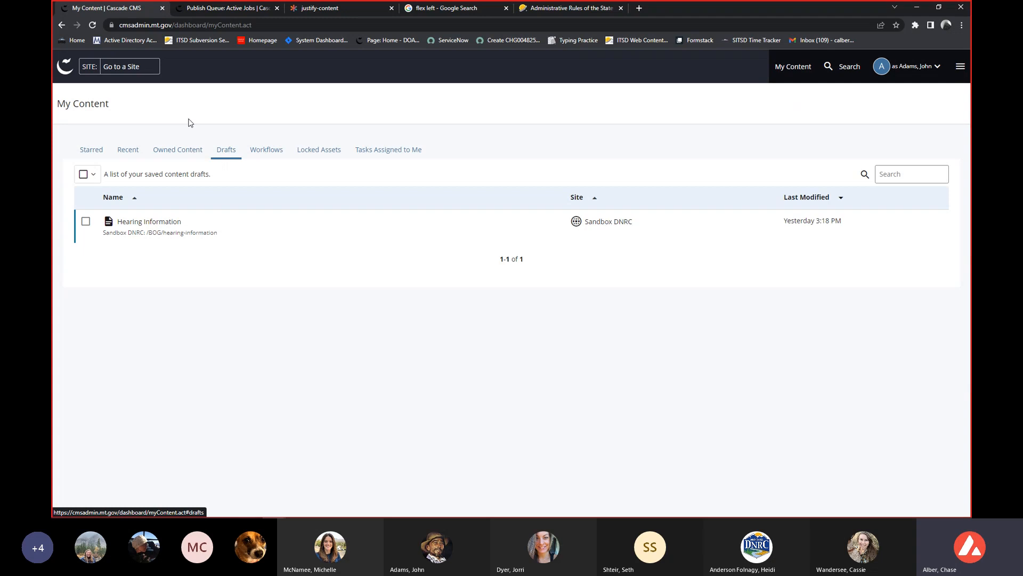
key(alt+Left)
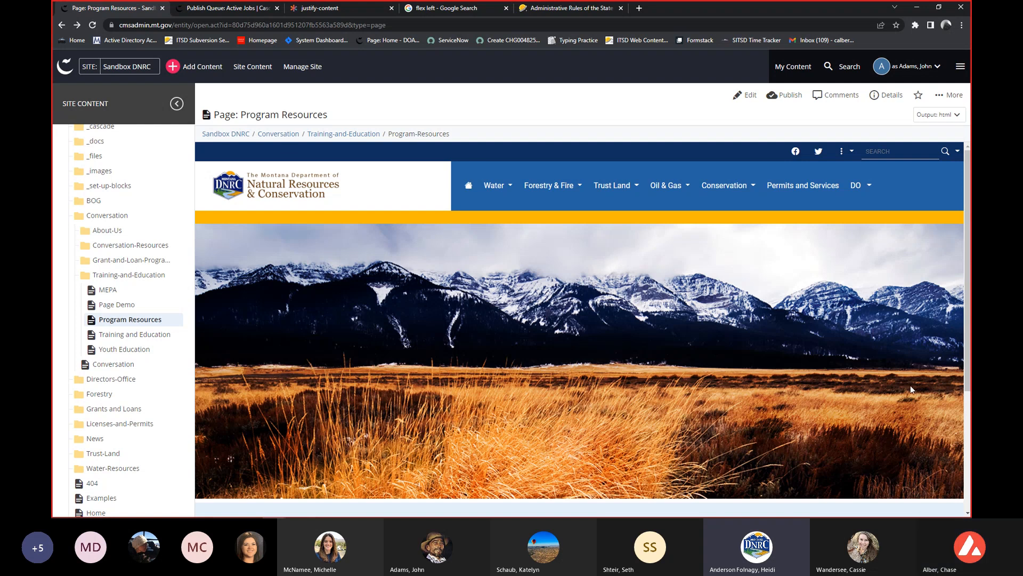
Start a new Event to view its name, placement folder, title and date fields, and close the form.
click(202, 69)
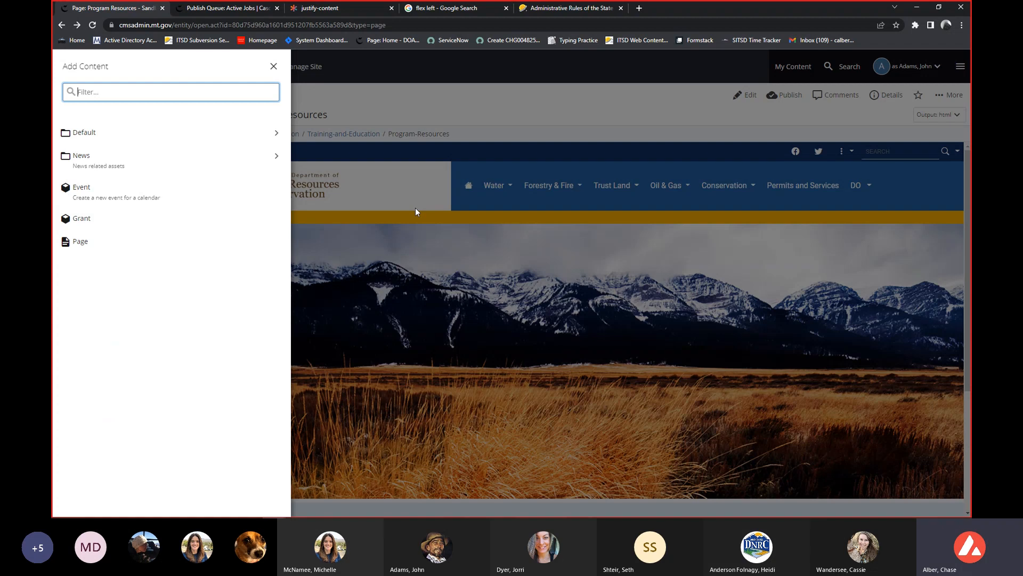
click(153, 201)
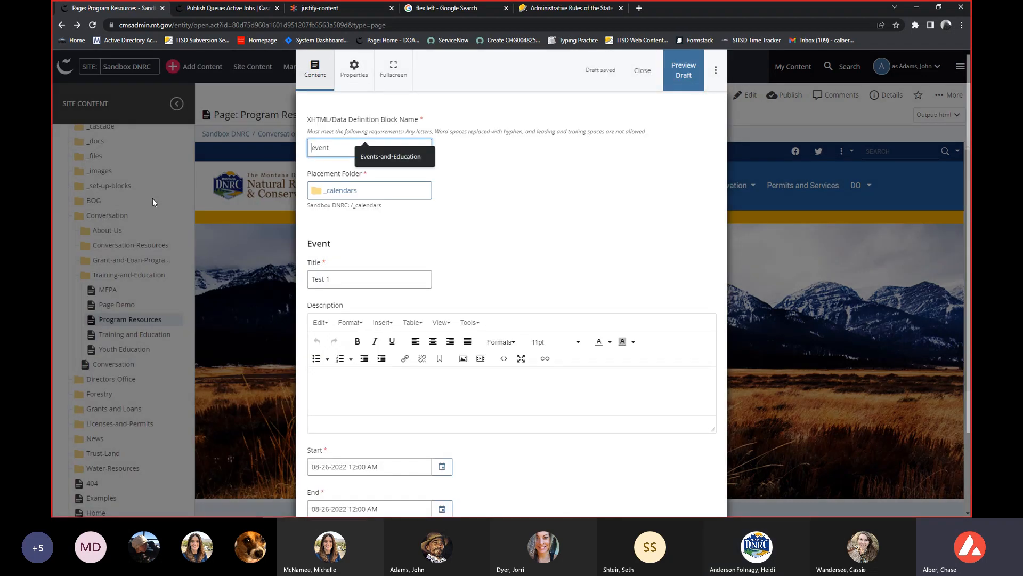
click(515, 200)
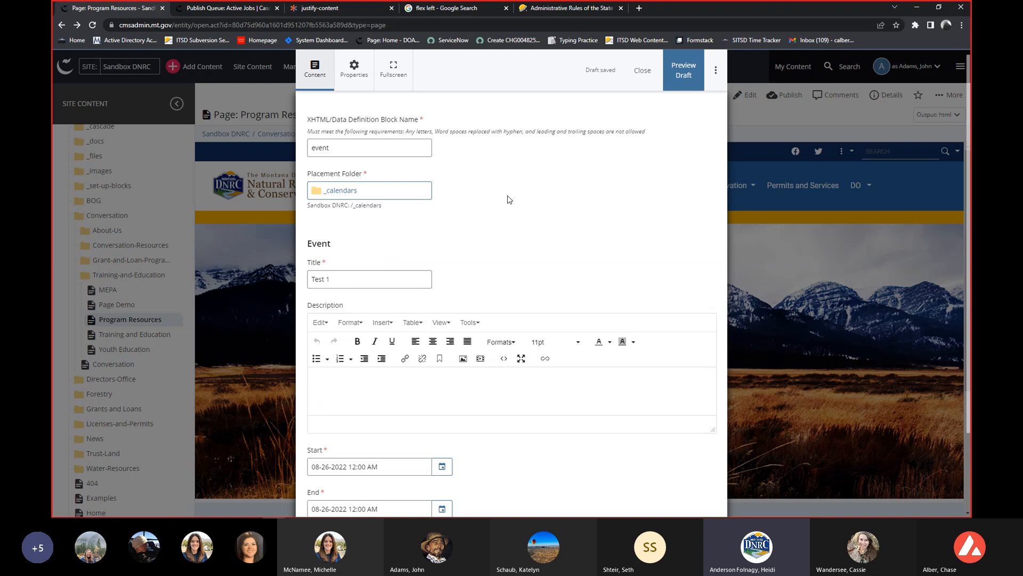
click(641, 71)
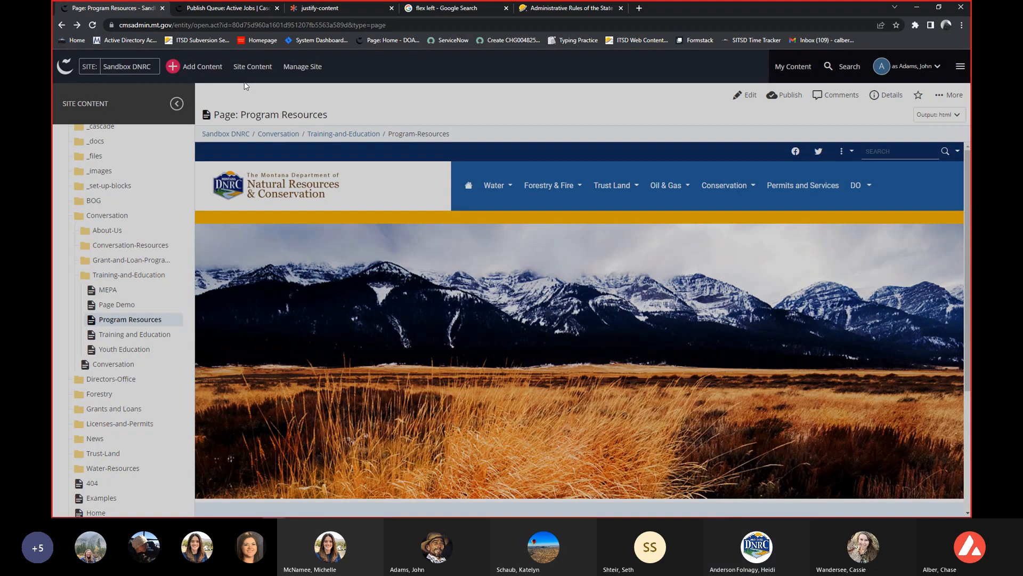
Start a new Grant to examine its placement folder and Grant Listing fields down to Tags, and close the form.
click(202, 66)
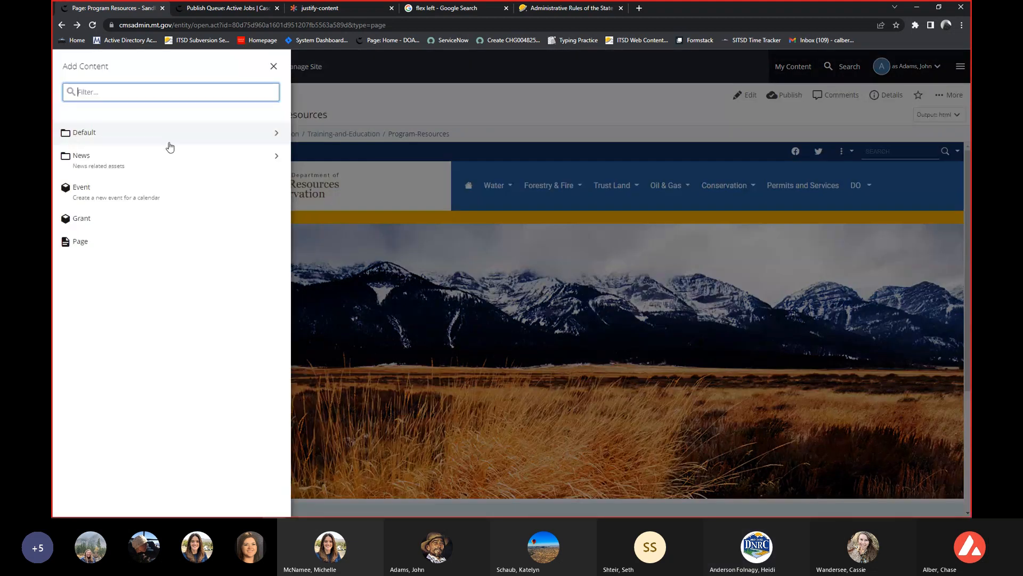
click(155, 219)
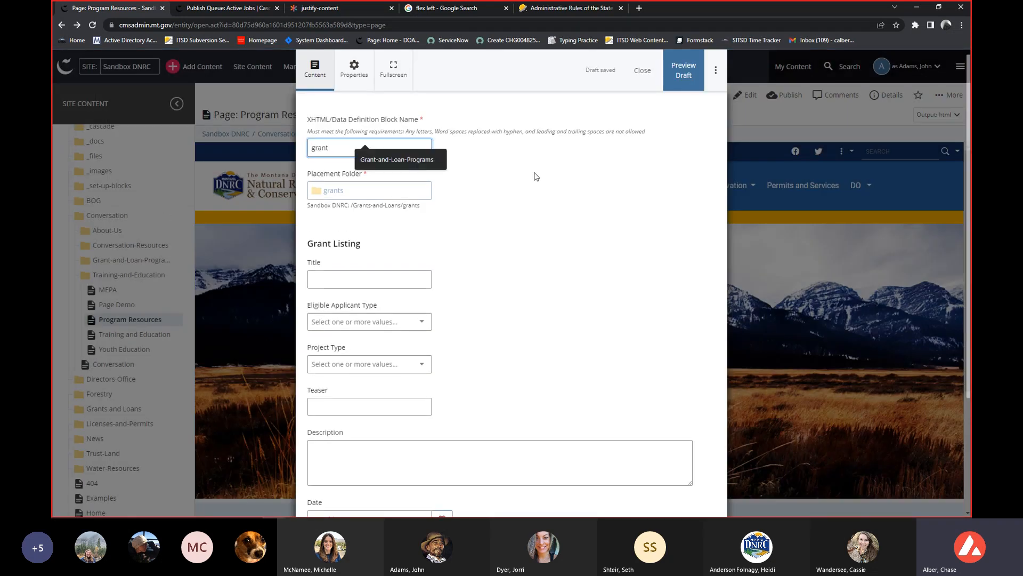
click(442, 199)
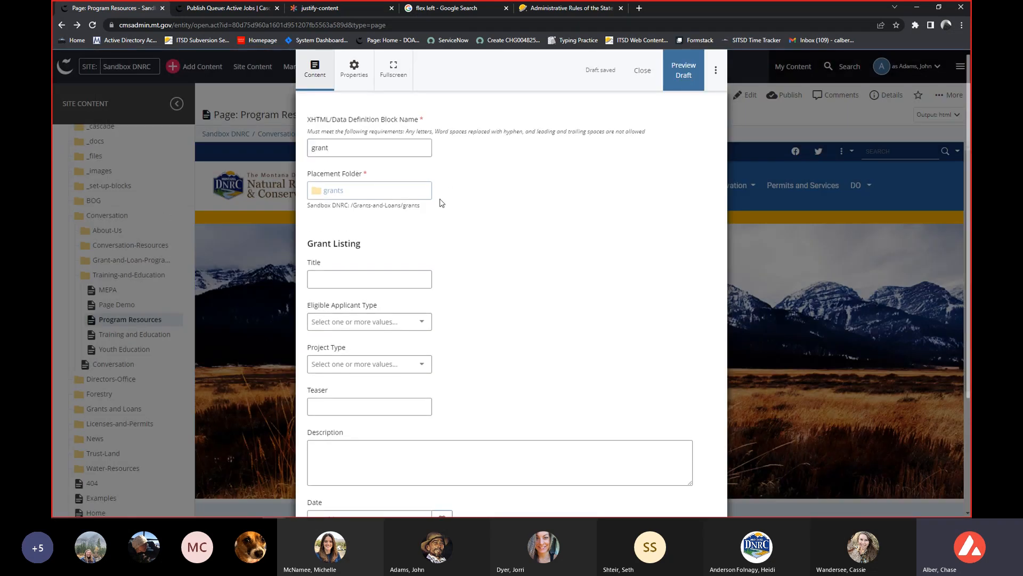
scroll(461, 282, down, 2)
click(380, 226)
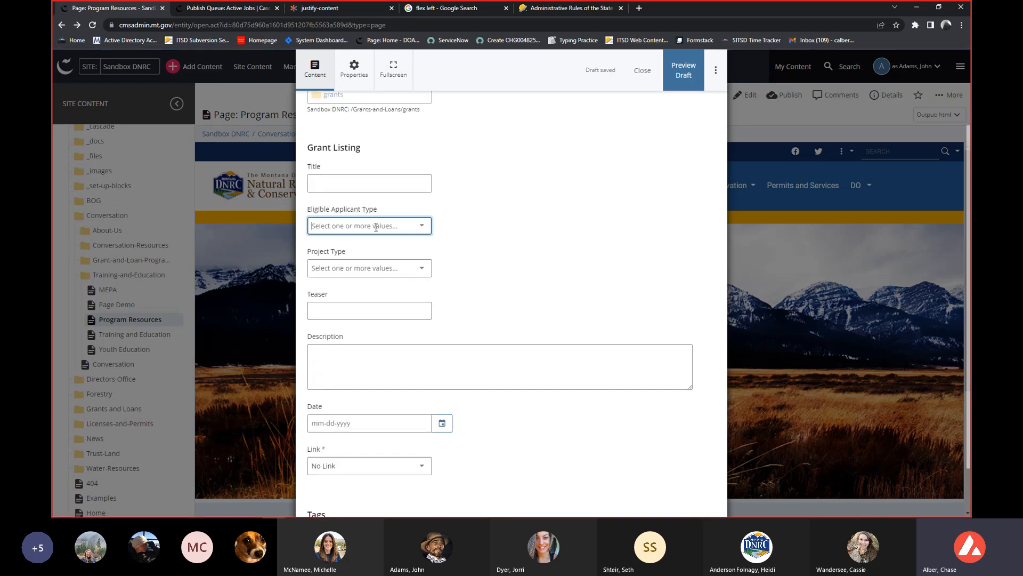
key(Tab)
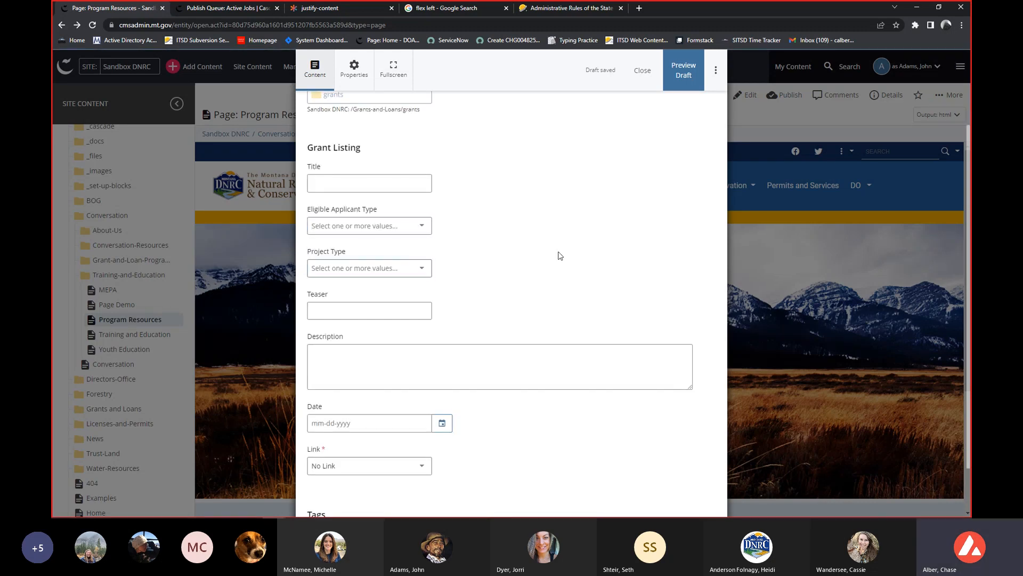
scroll(554, 258, down, 2)
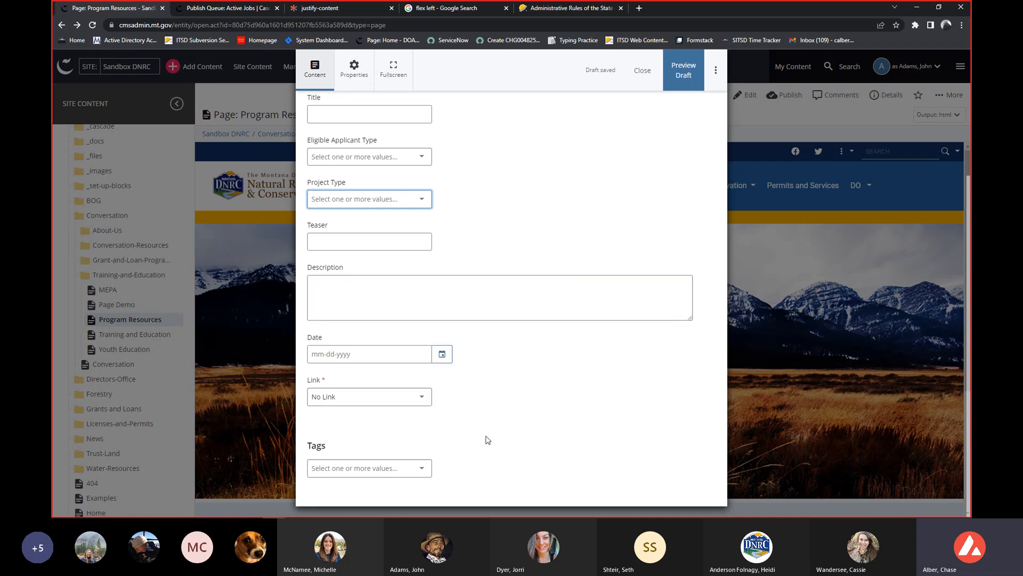
scroll(480, 436, up, 3)
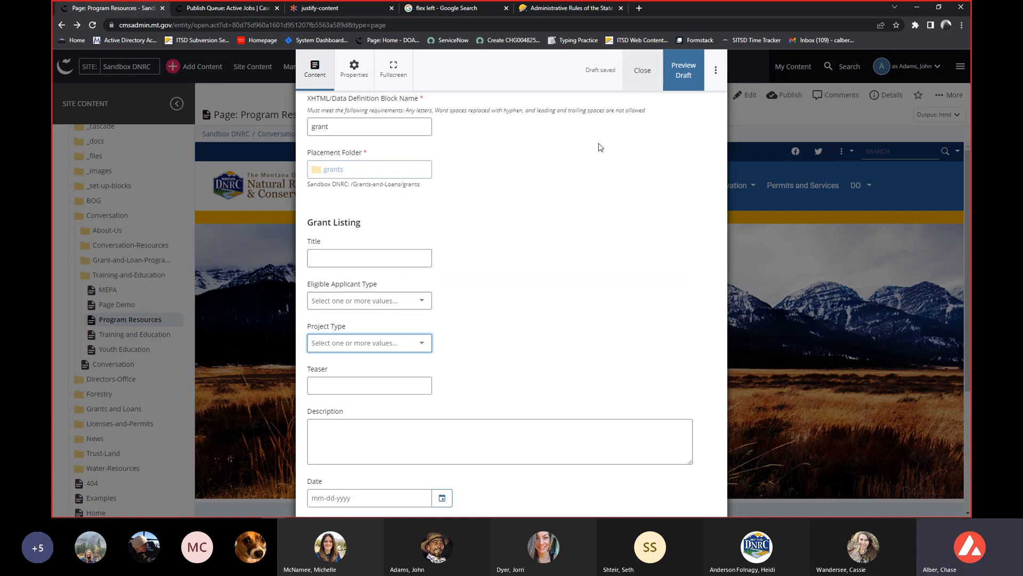
scroll(599, 148, up, 1)
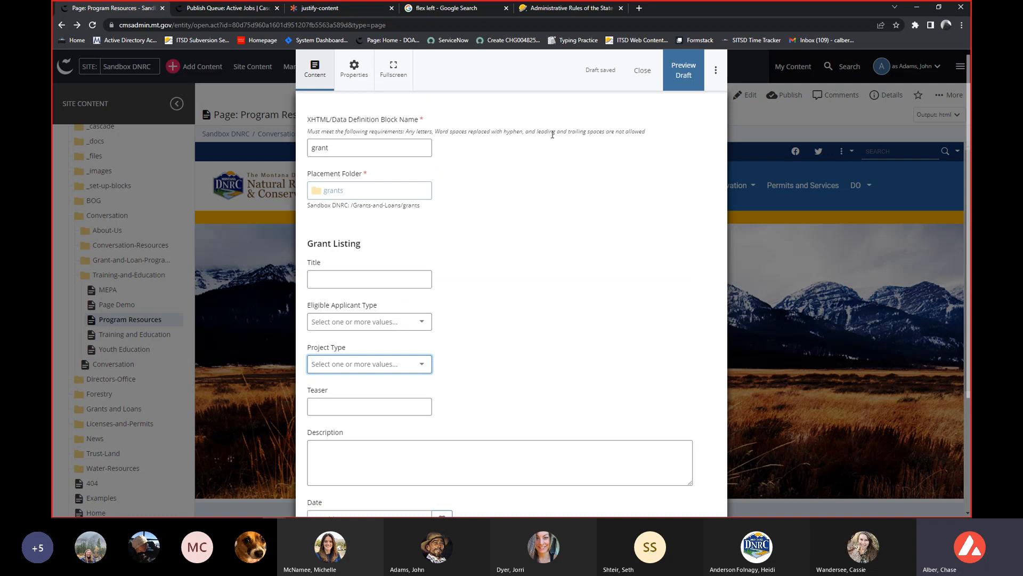
click(641, 72)
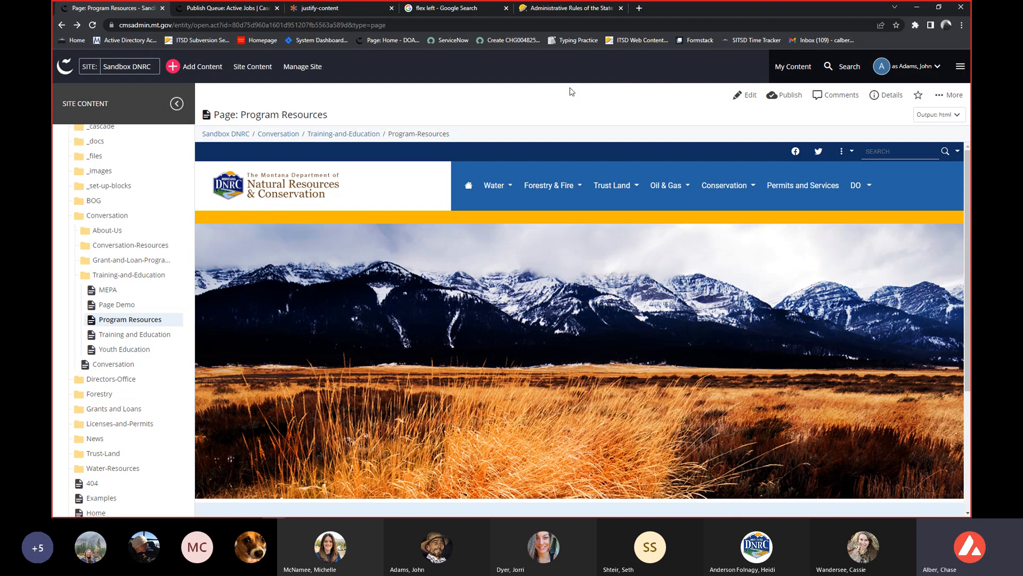
Start a new Event to review its description, start, end and tag fields, and close the form.
click(201, 62)
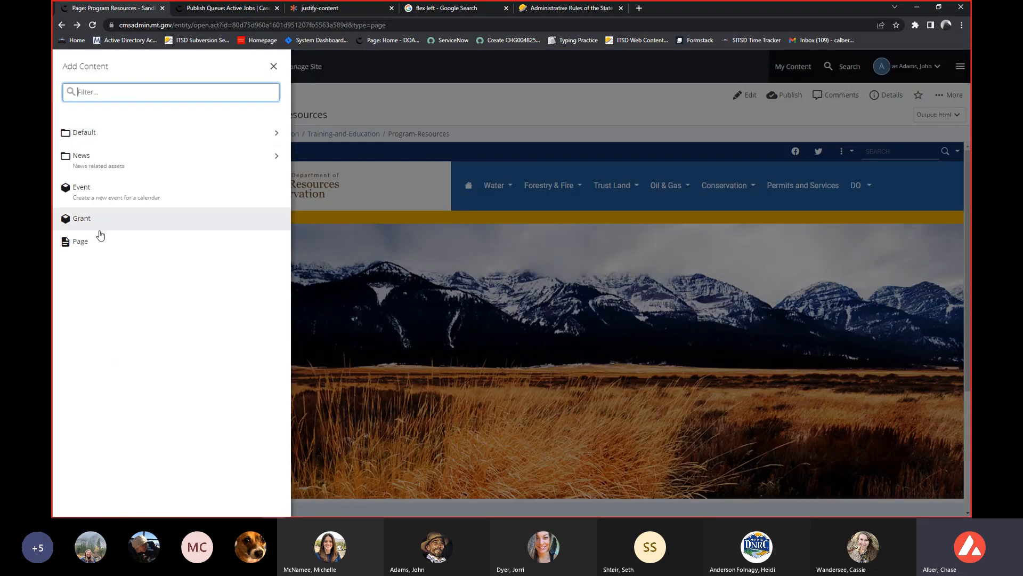
click(114, 198)
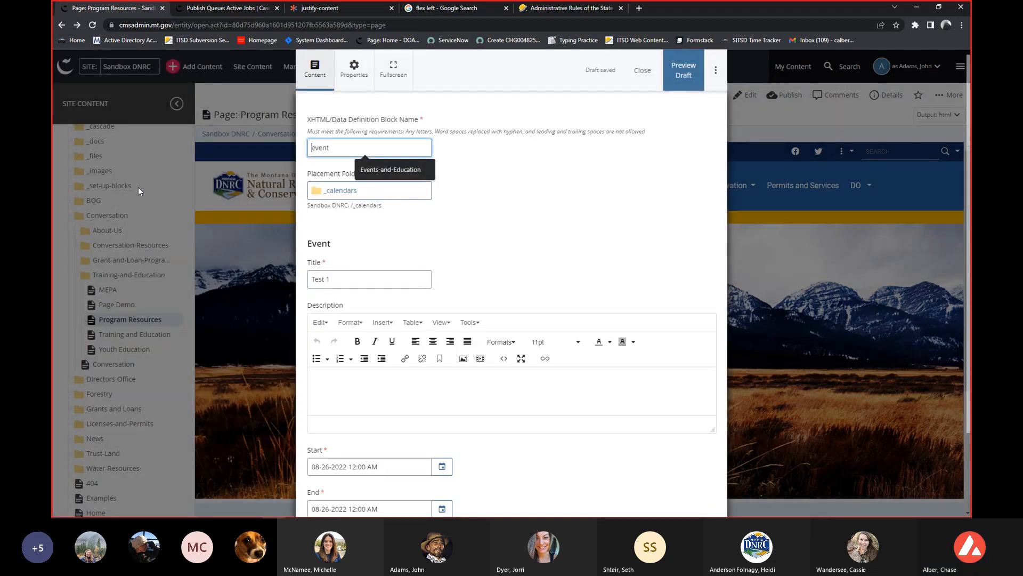
scroll(369, 310, down, 2)
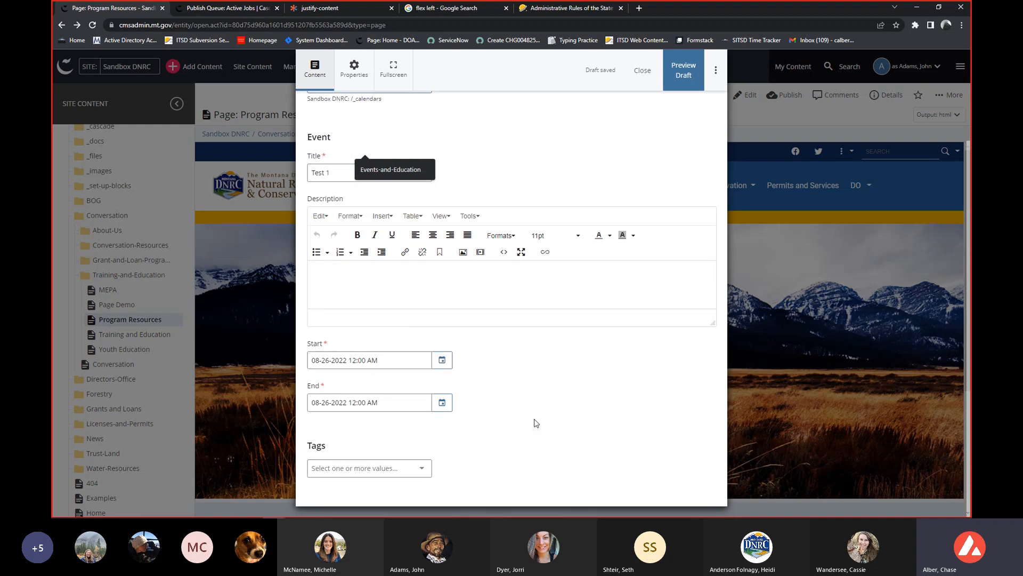
click(643, 80)
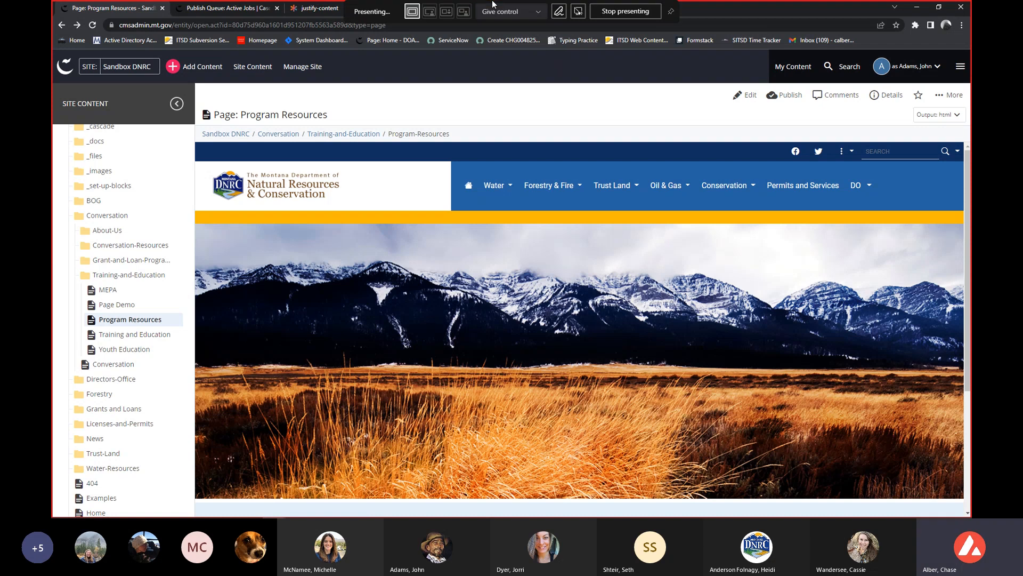
Review the content types available for adding to the site and close the list without choosing one.
mouse_move(553, 186)
click(185, 65)
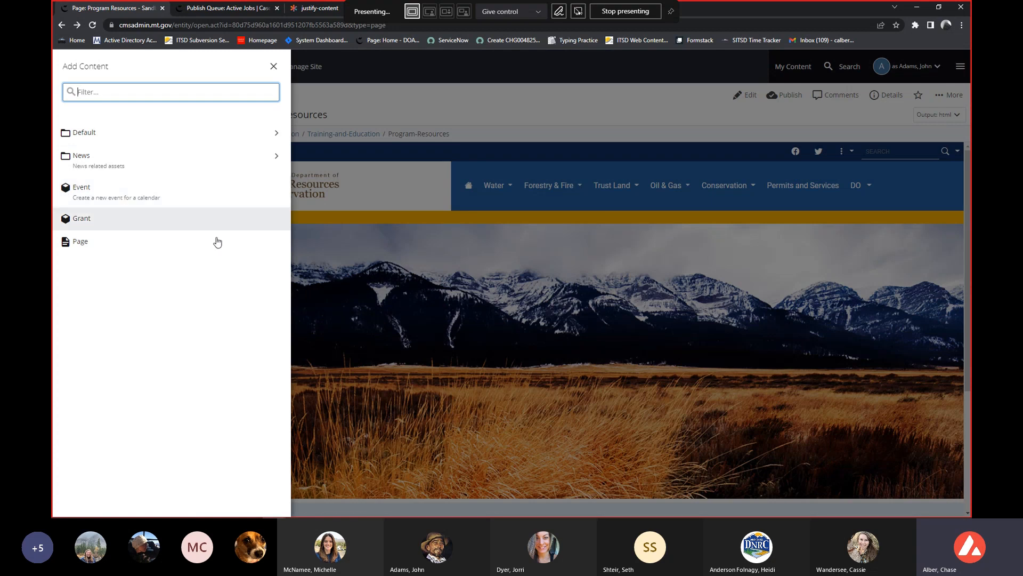
click(322, 277)
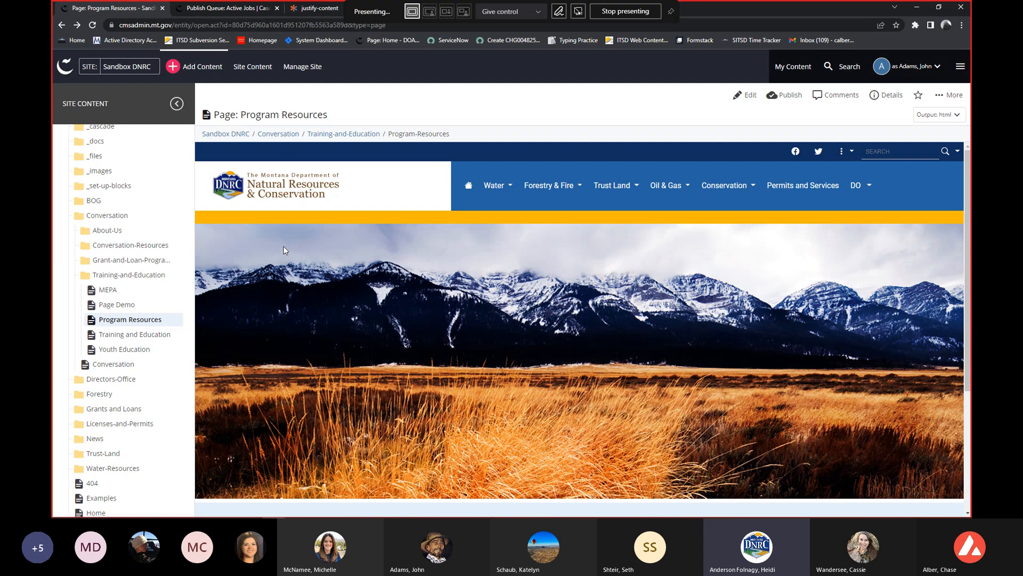
Reopen a new Event form to check its fields down to Tags, and close it again.
click(212, 68)
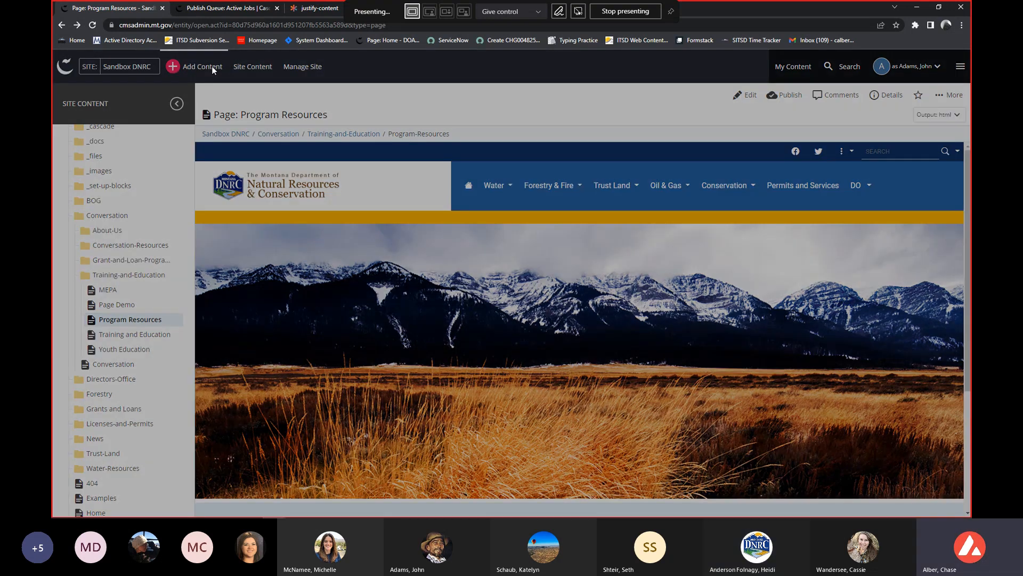
click(89, 189)
scroll(382, 335, down, 2)
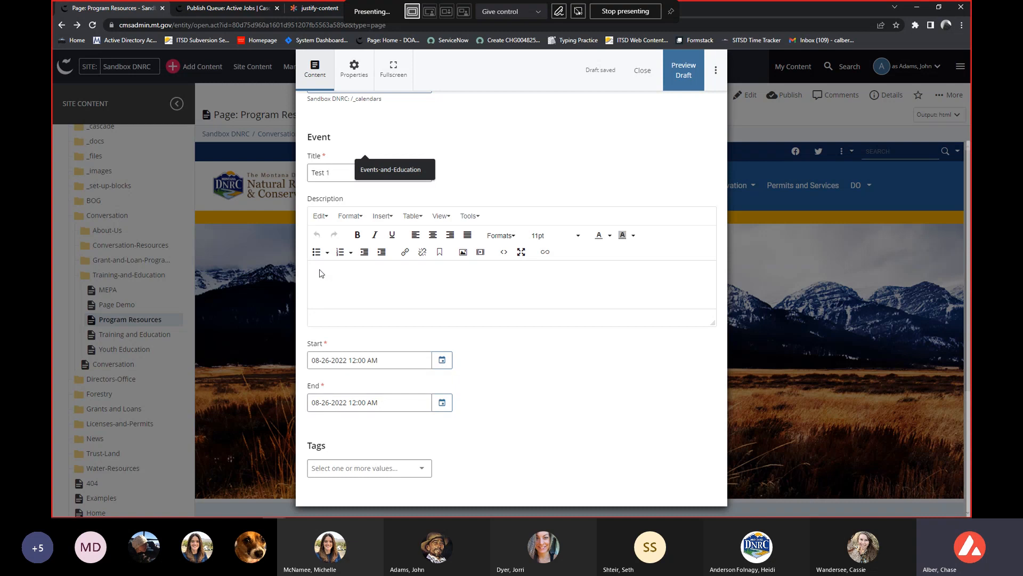
click(642, 72)
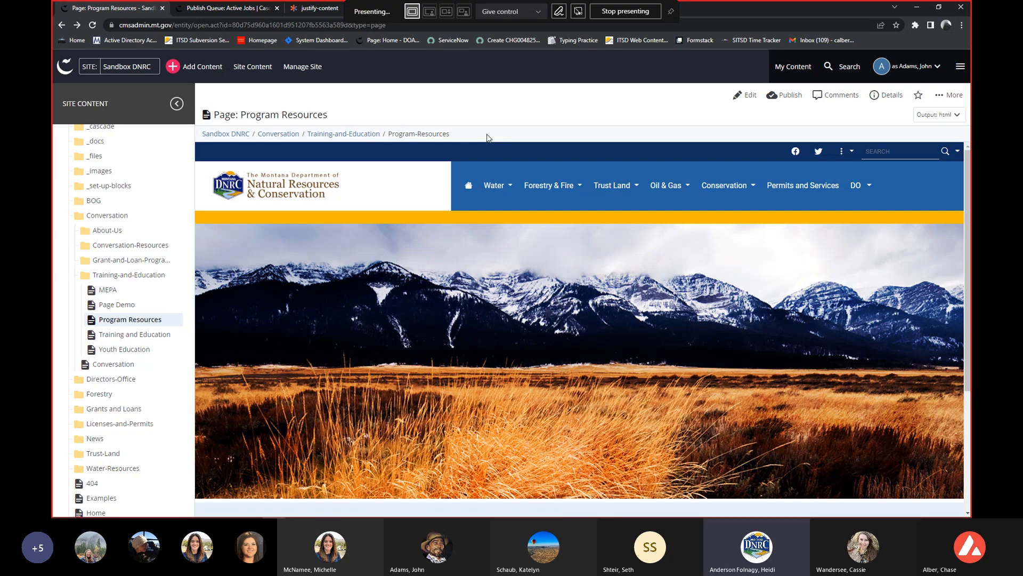
View the files stored in the site's _images folder and collapse that folder in the site tree.
click(120, 216)
click(134, 235)
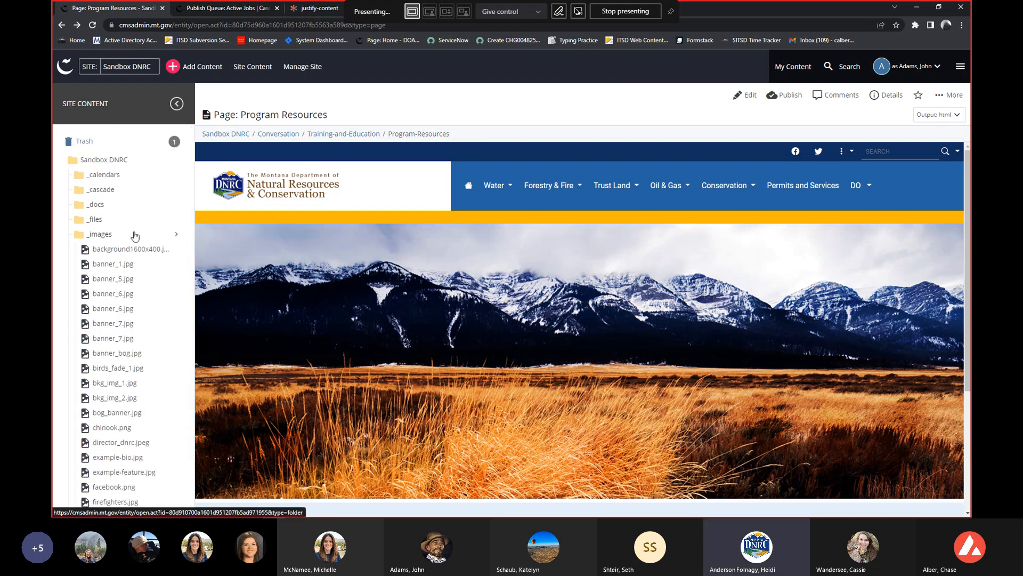
click(166, 234)
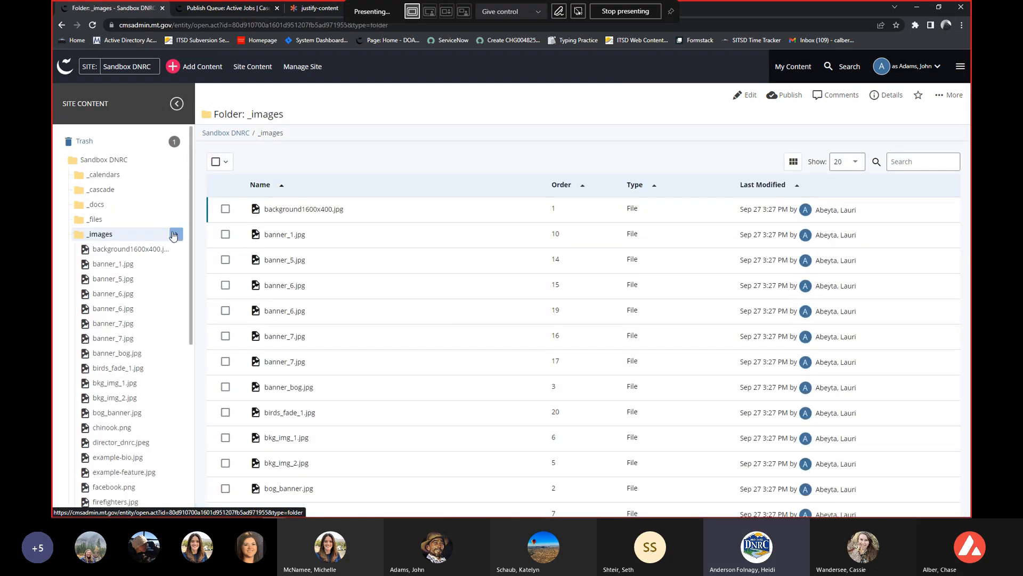
click(155, 234)
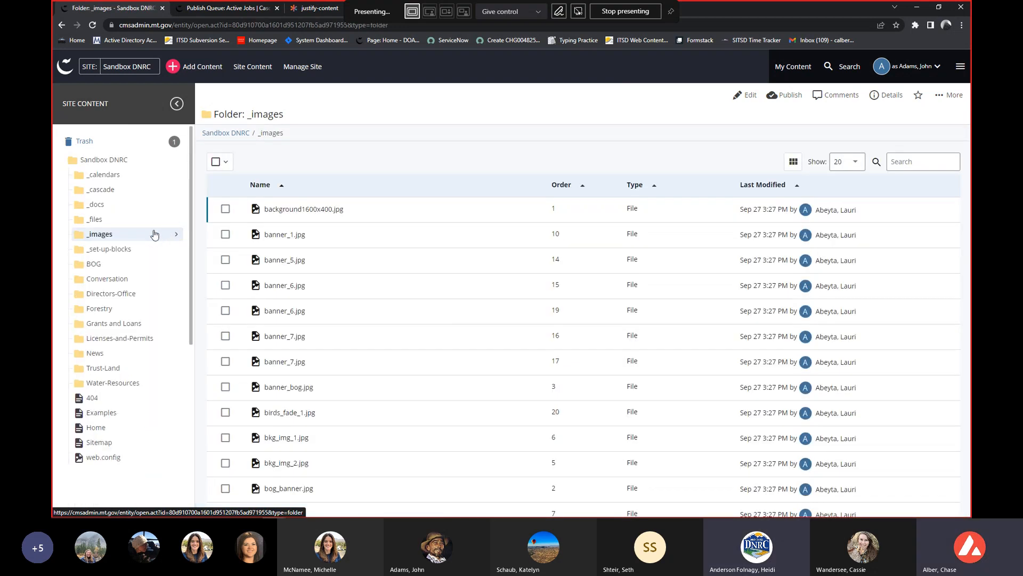
Open the Page Demo page from the About-Us folder under Conversation.
click(112, 281)
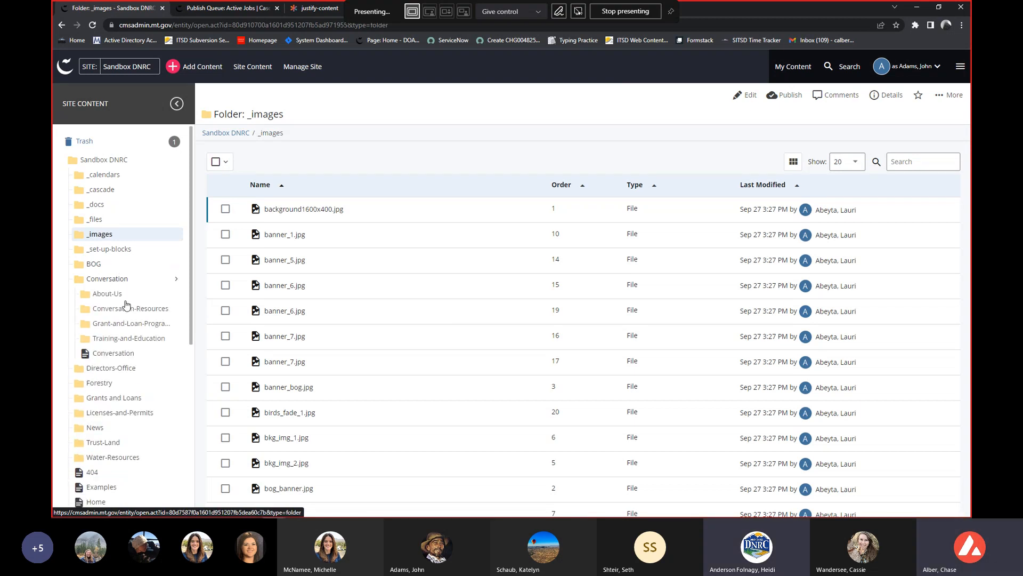
click(118, 297)
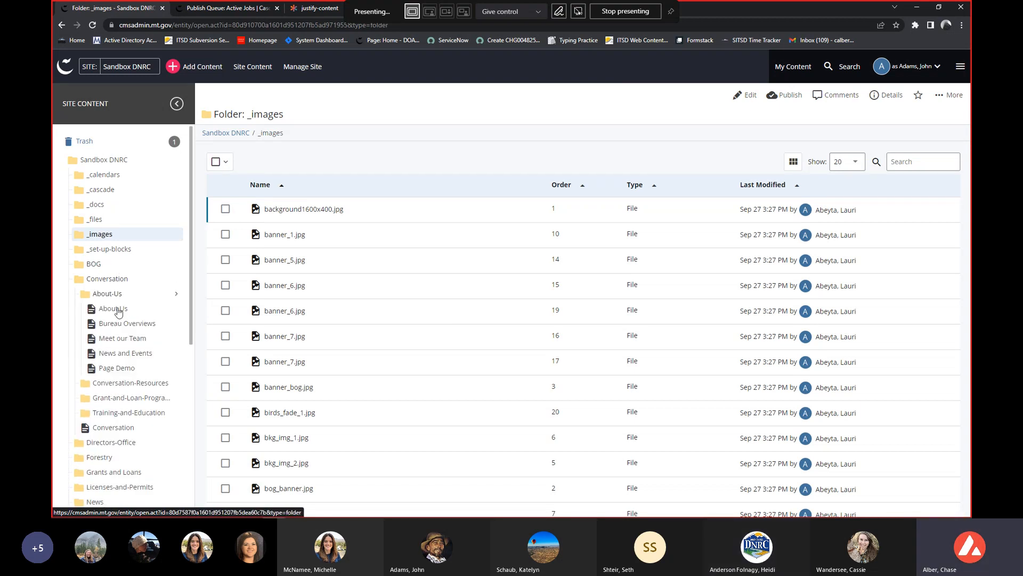
click(115, 376)
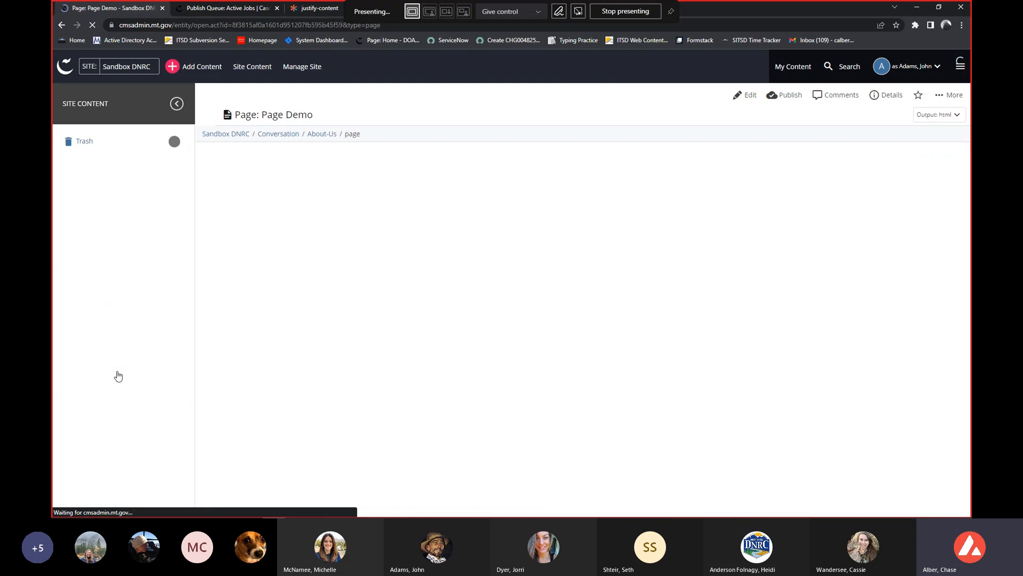
Open Page Demo for editing and examine the Banner Image fields, highlighting the recommended image size for banners without text.
click(740, 96)
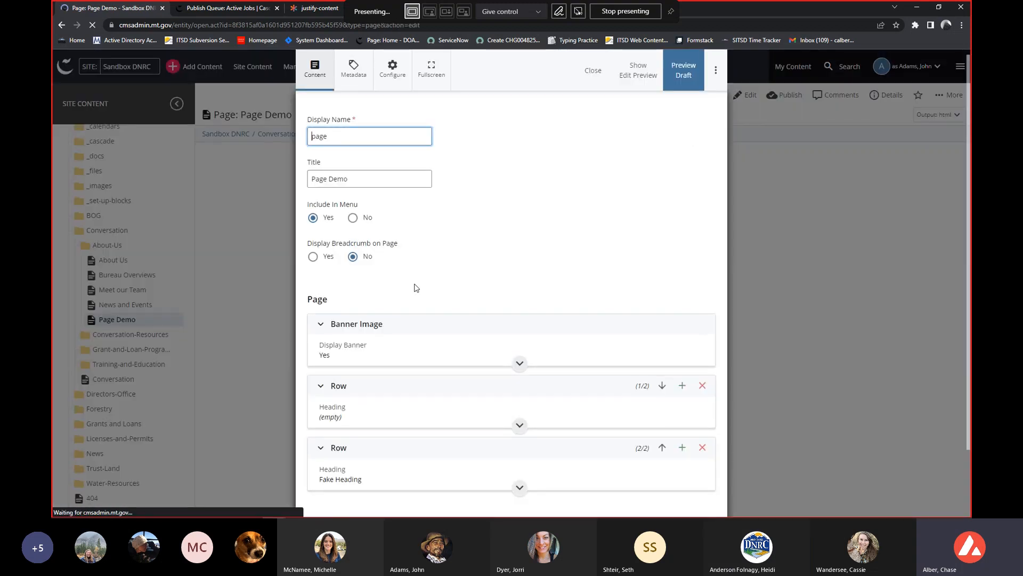
scroll(387, 325, down, 1)
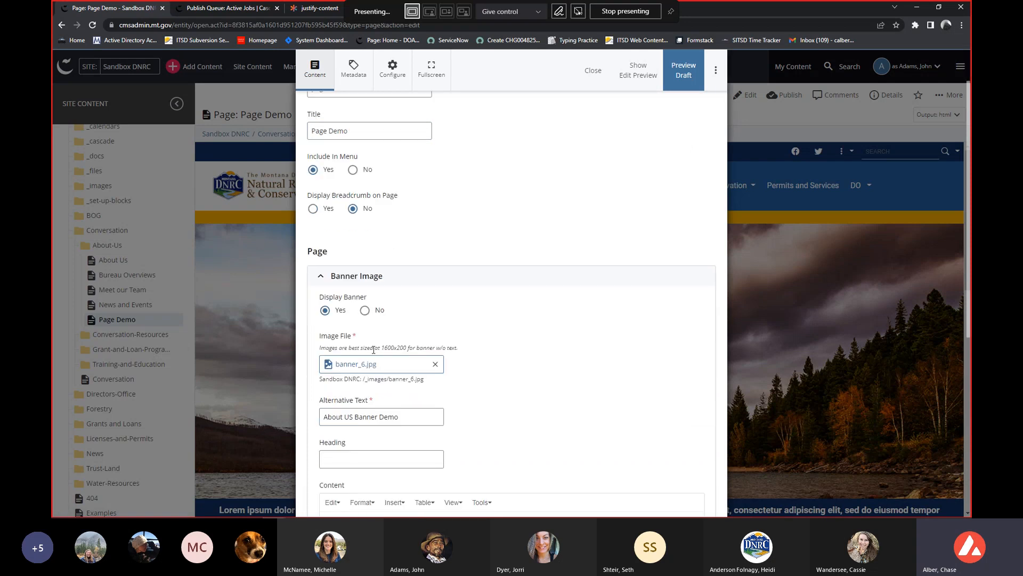
drag(381, 346, 464, 346)
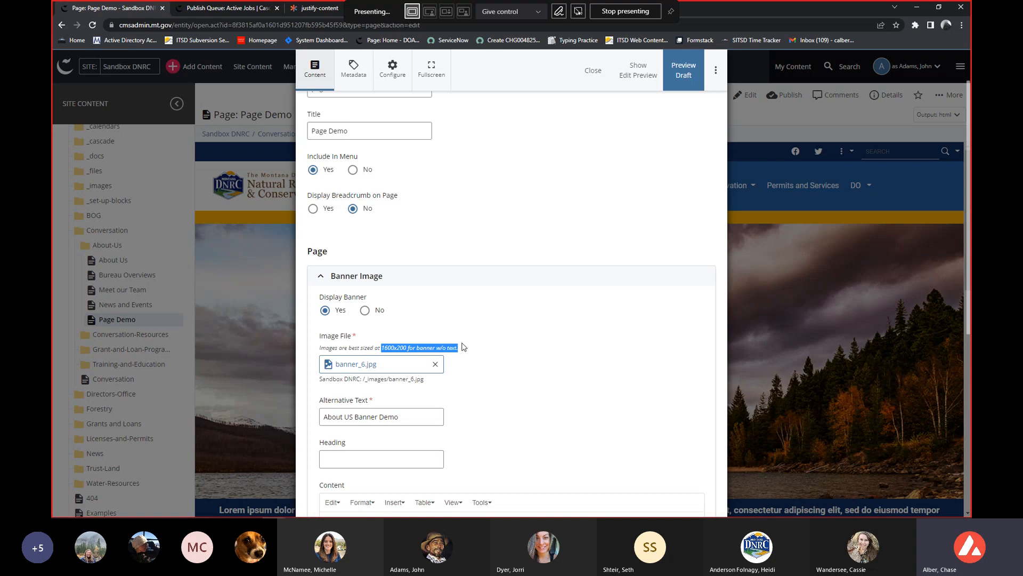
scroll(437, 344, down, 1)
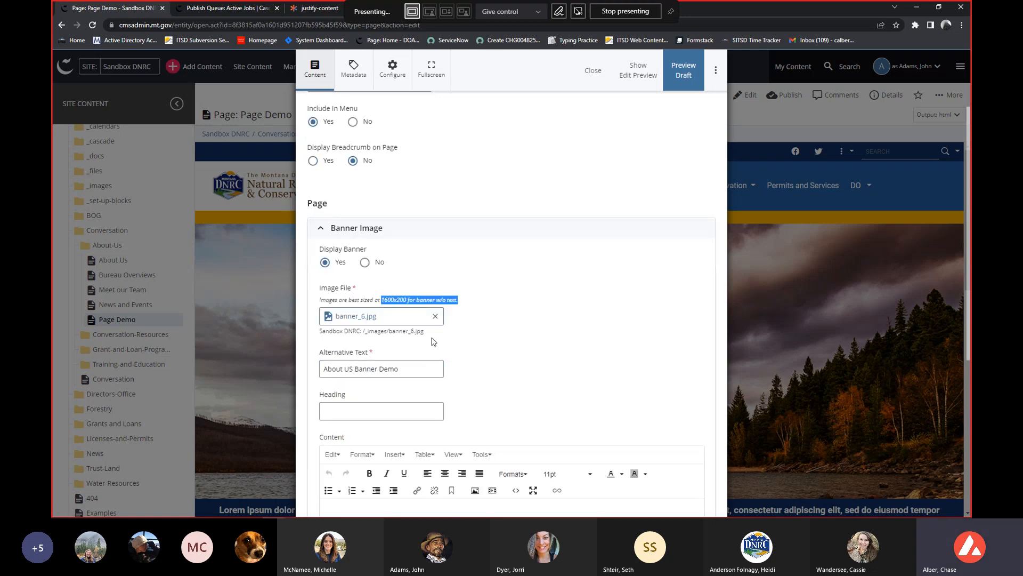
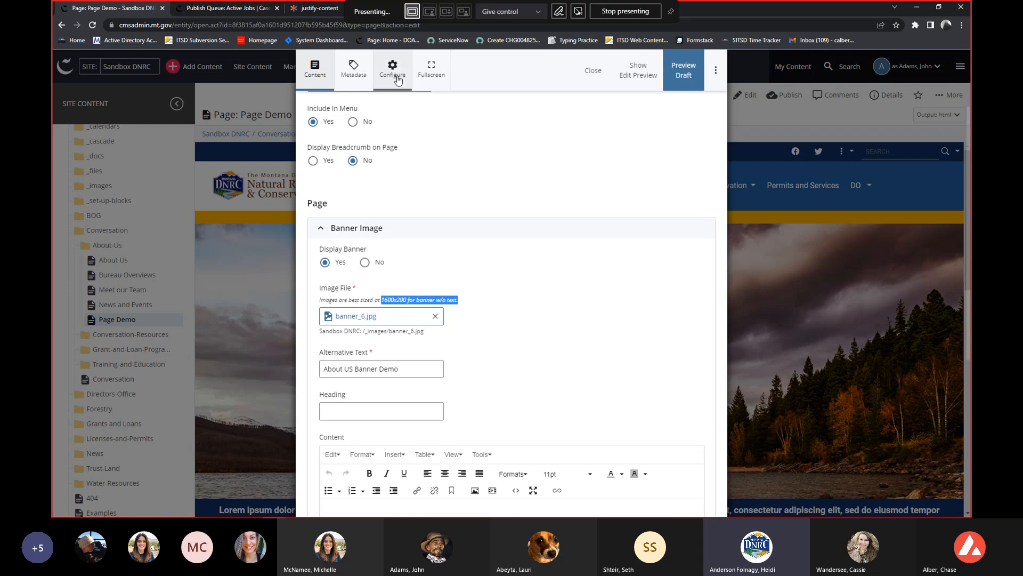
Close the Page Demo edit form and review the page preview from the banner image down to the Fake Heading section and back.
click(589, 79)
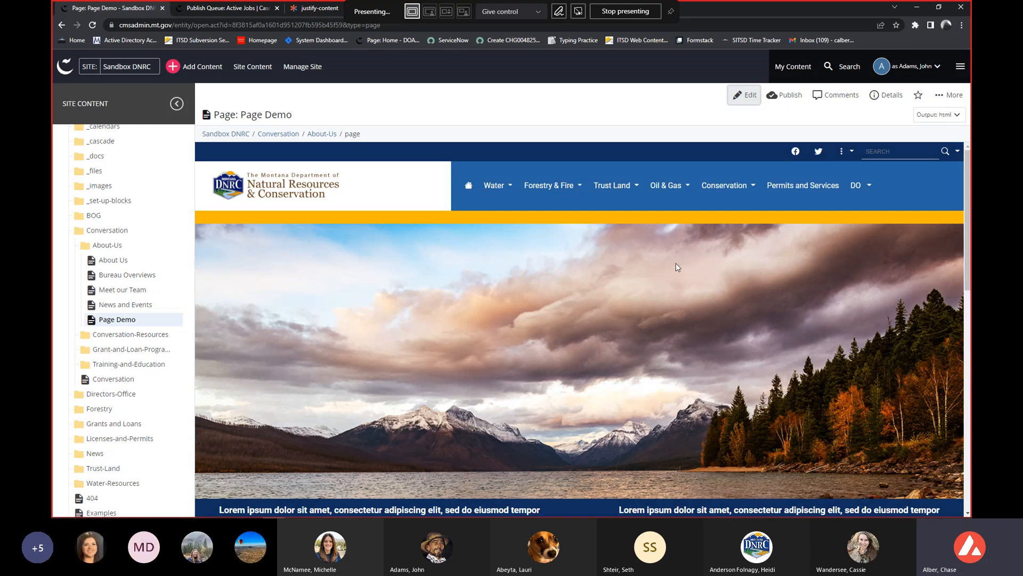
scroll(675, 263, down, 1)
scroll(675, 263, up, 1)
mouse_move(490, 180)
scroll(684, 310, down, 3)
scroll(683, 313, down, 4)
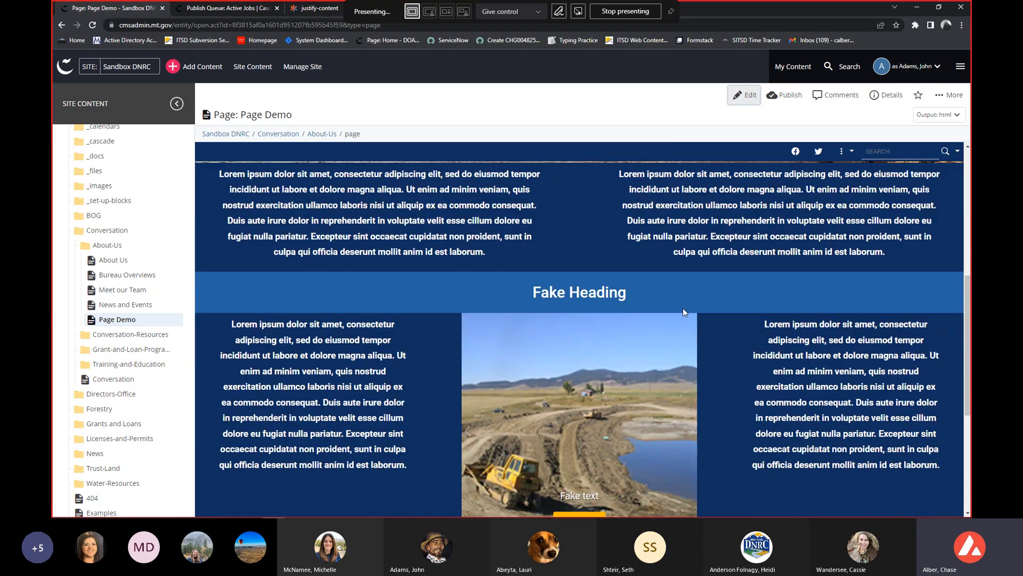
scroll(674, 327, up, 3)
scroll(669, 333, up, 3)
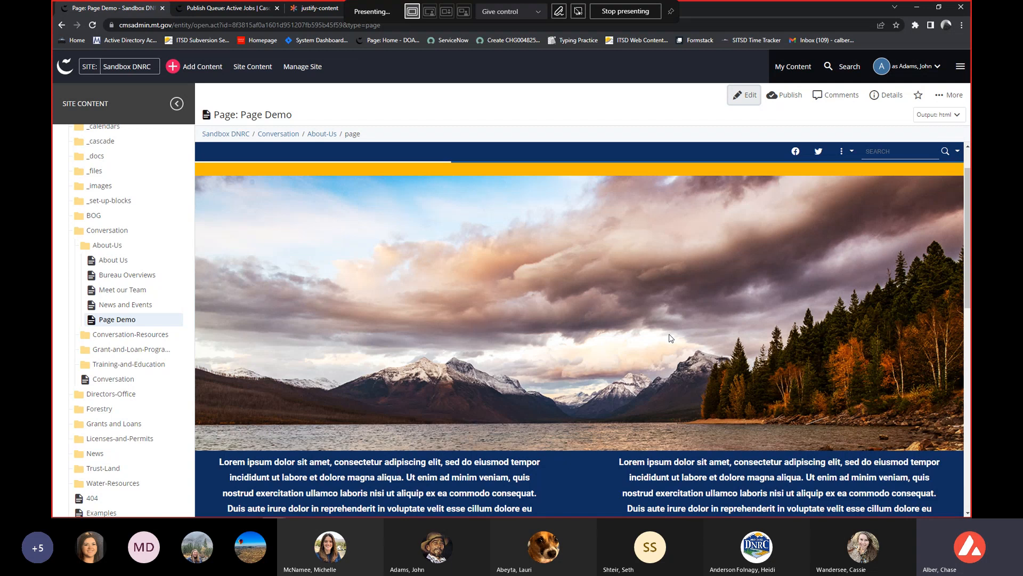
scroll(671, 338, up, 1)
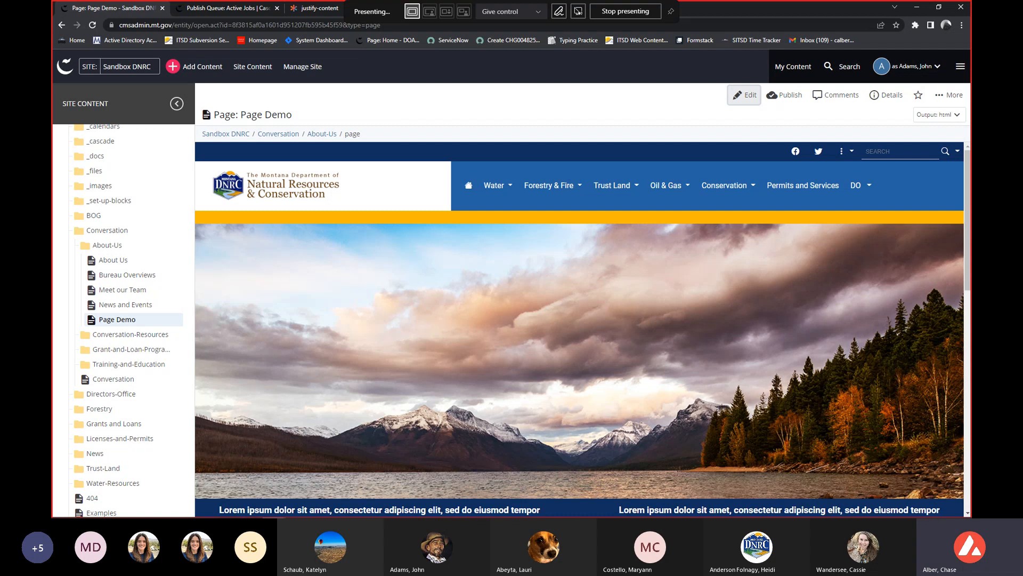
drag(970, 122, 1007, 148)
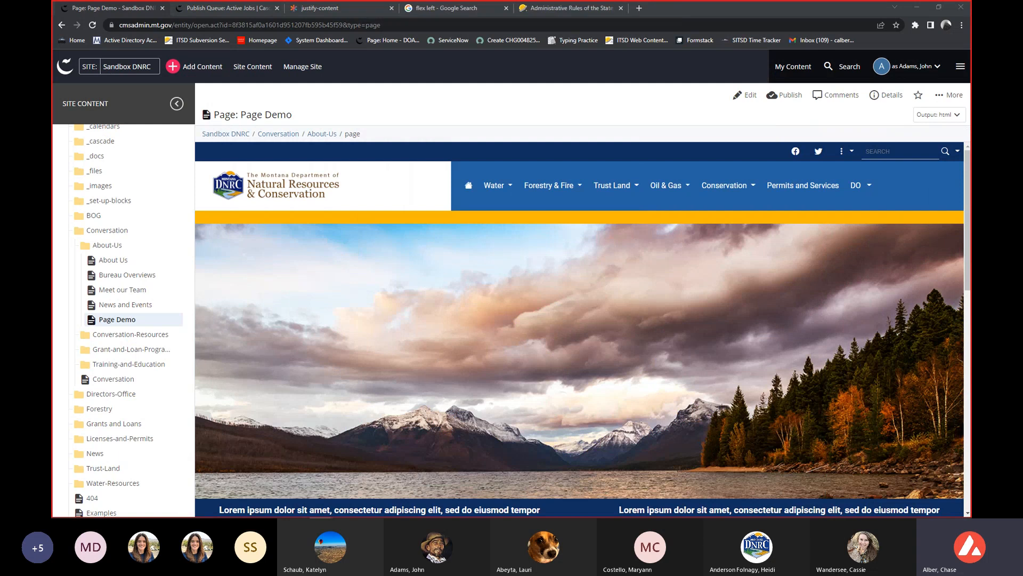